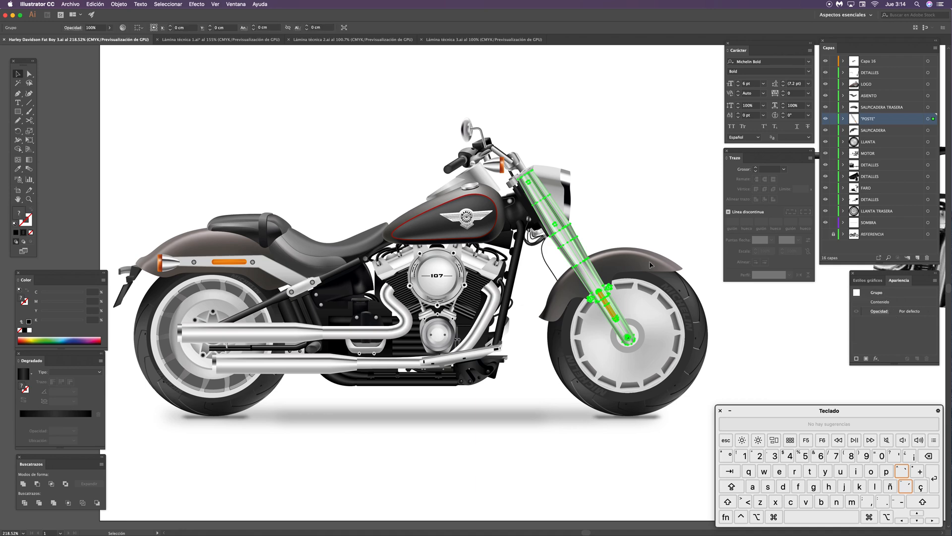
Step: Examine the motorcycle's front fender and fork, from the wheel up to the handlebar and headlight
click(648, 260)
click(644, 233)
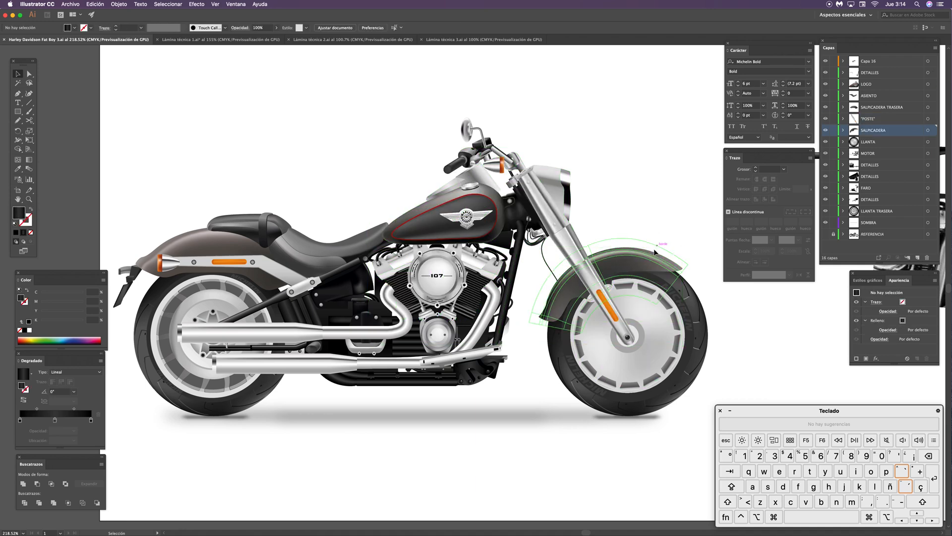
key(space)
drag(641, 285, 487, 228)
key(z)
key(v)
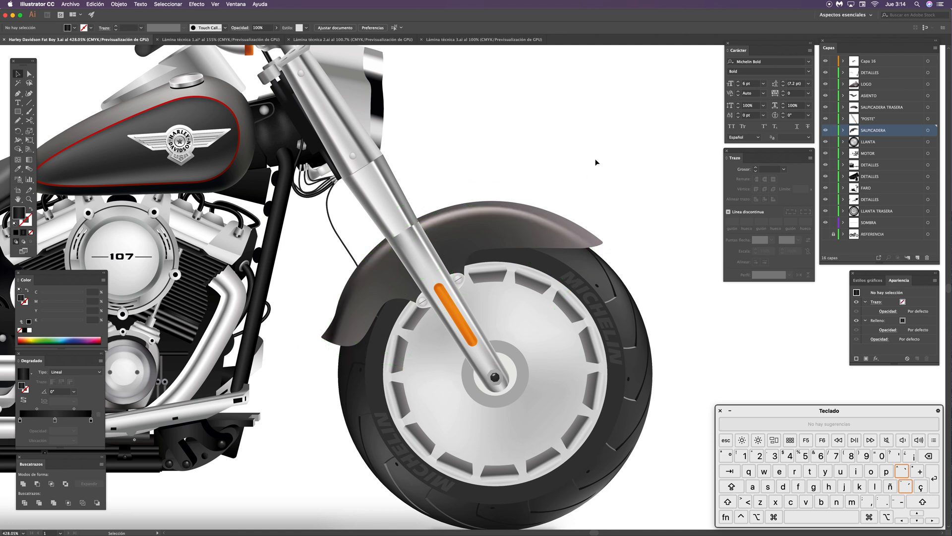
scroll(446, 133, up, 3)
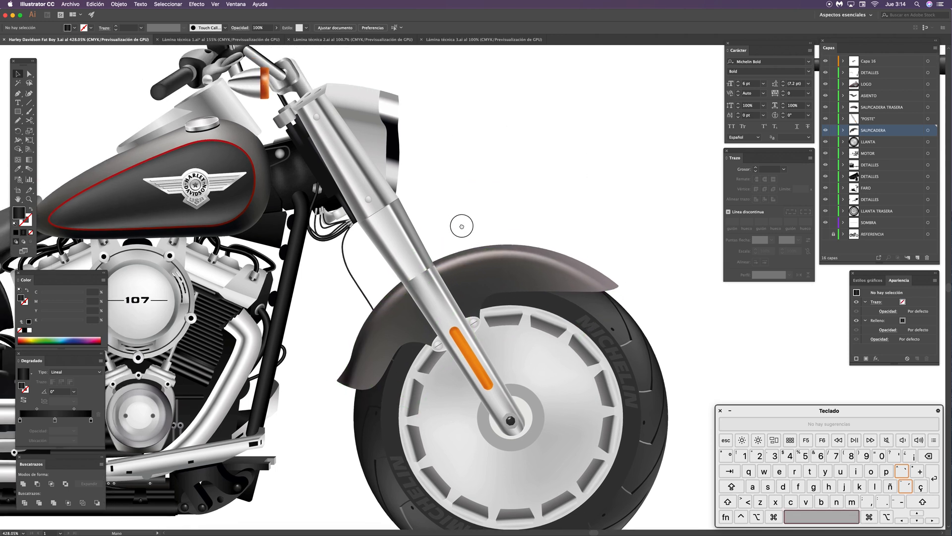
click(436, 293)
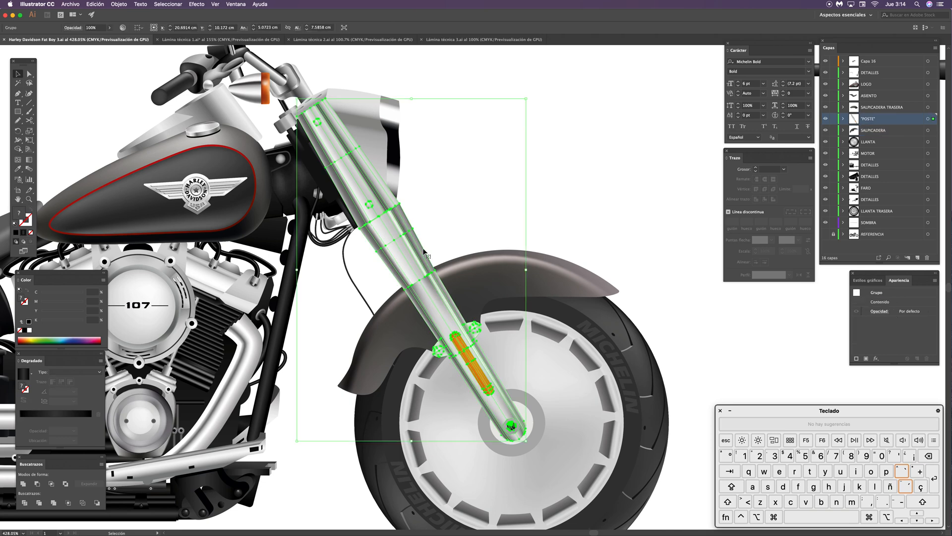
click(477, 215)
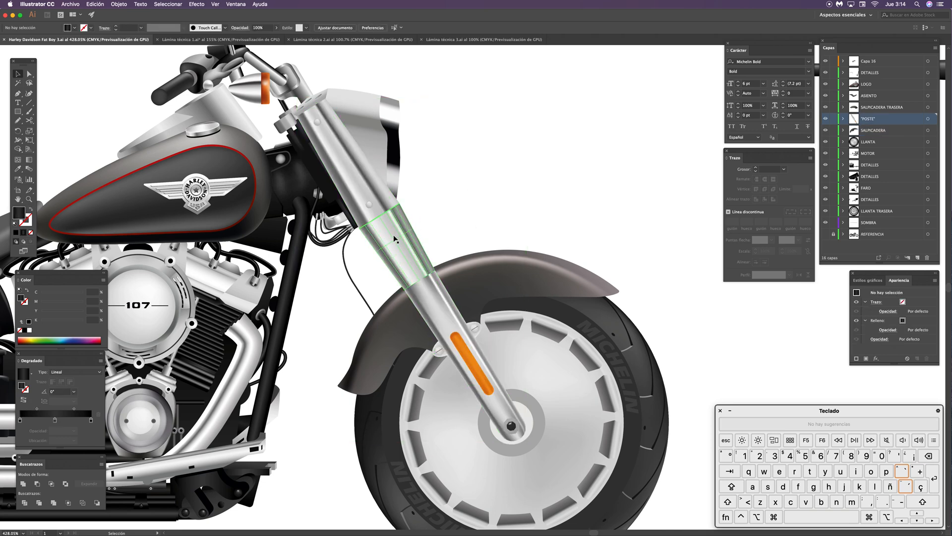
key(space)
drag(404, 290, 492, 298)
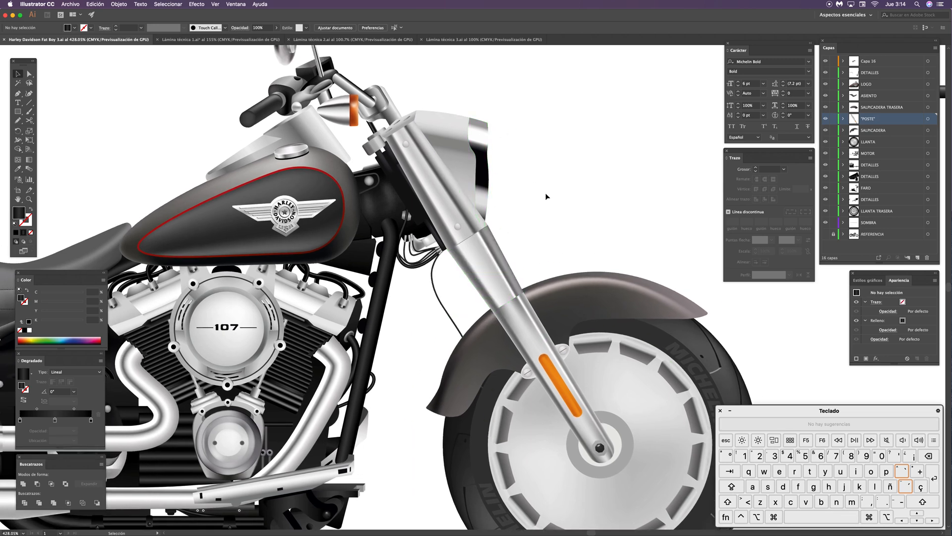
key(space)
drag(549, 220, 561, 236)
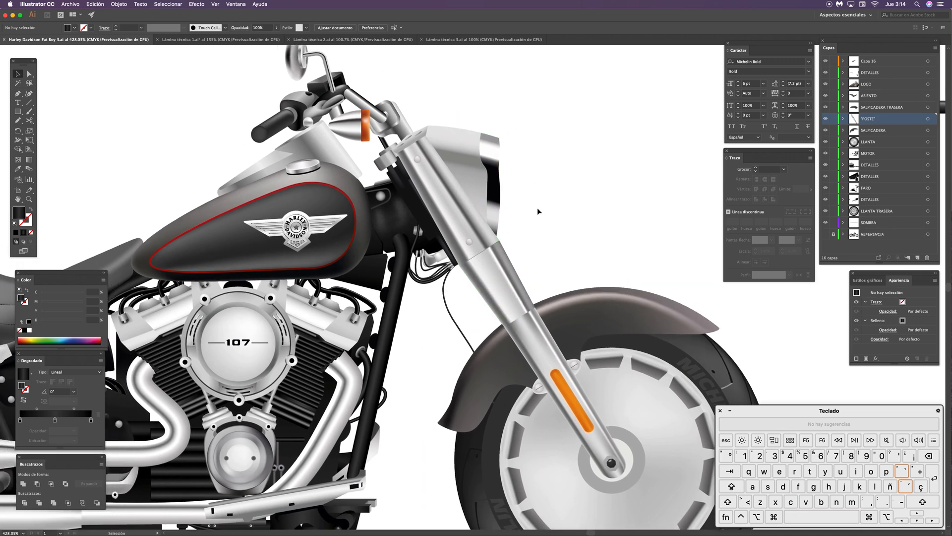
key(space)
drag(541, 207, 578, 275)
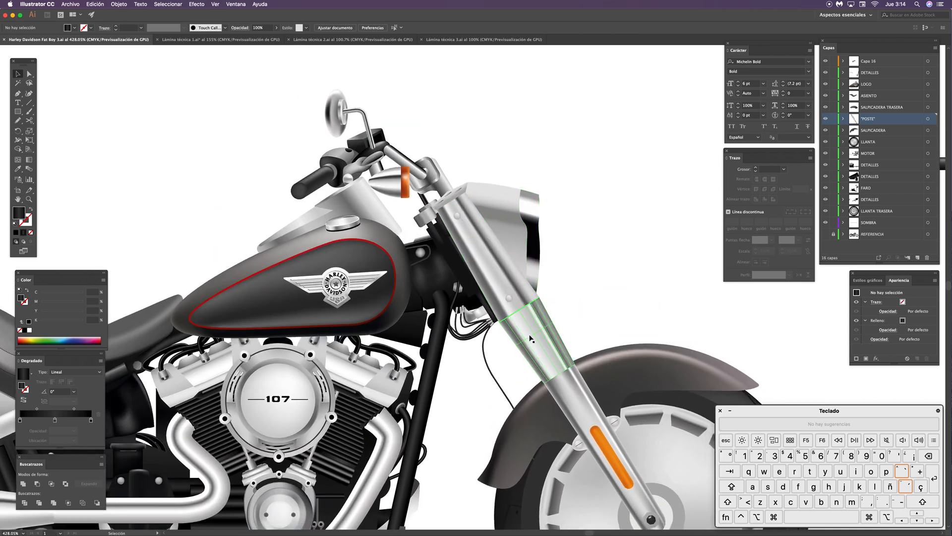
key(space)
drag(568, 229, 481, 279)
key(space)
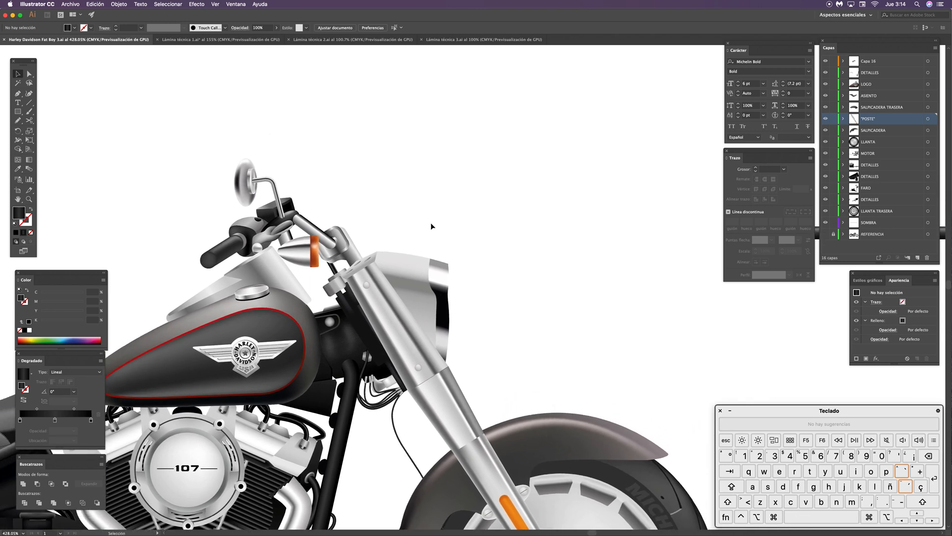
Step: Duplicate the headlight's light grey housing and its chrome front piece into the empty area above the headlight
key(a)
click(415, 271)
key(shift)
key(alt)
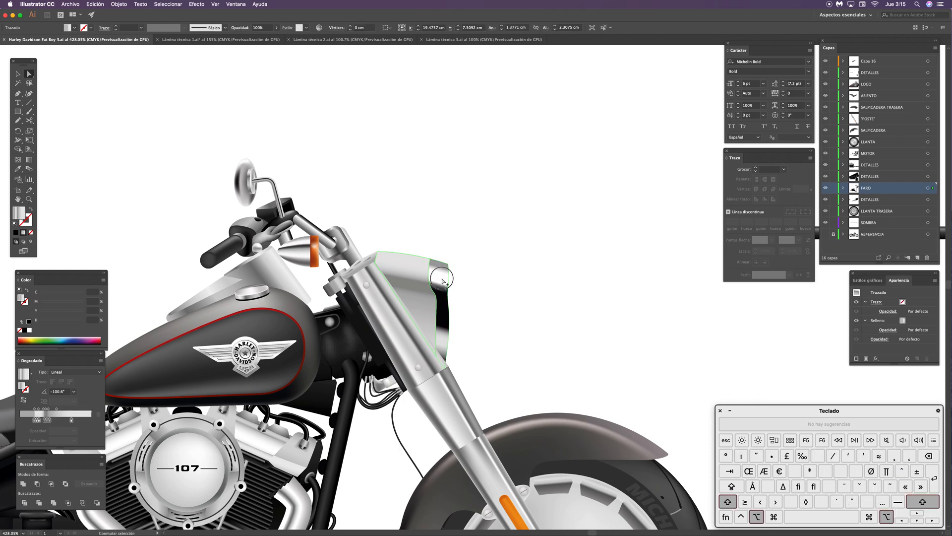
drag(442, 280, 427, 143)
Step: Examine the linear gradient's direction and color stops on the copied light grey headlight housing
click(459, 114)
key(z)
key(a)
click(418, 134)
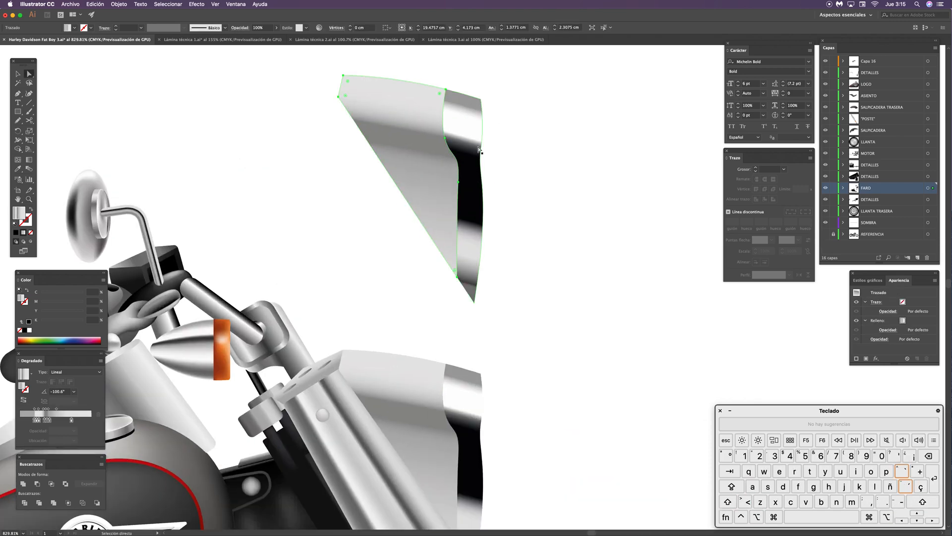
scroll(470, 272, up, 5)
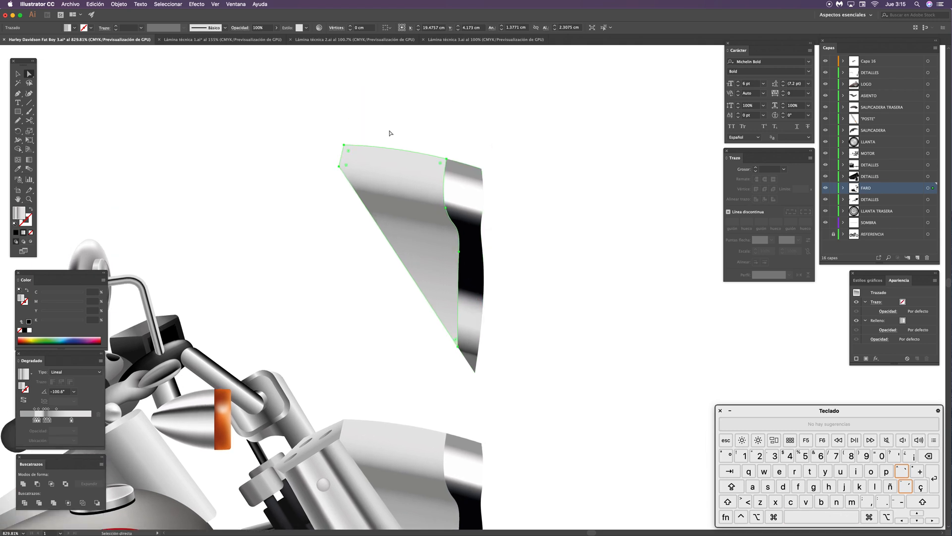
key(g)
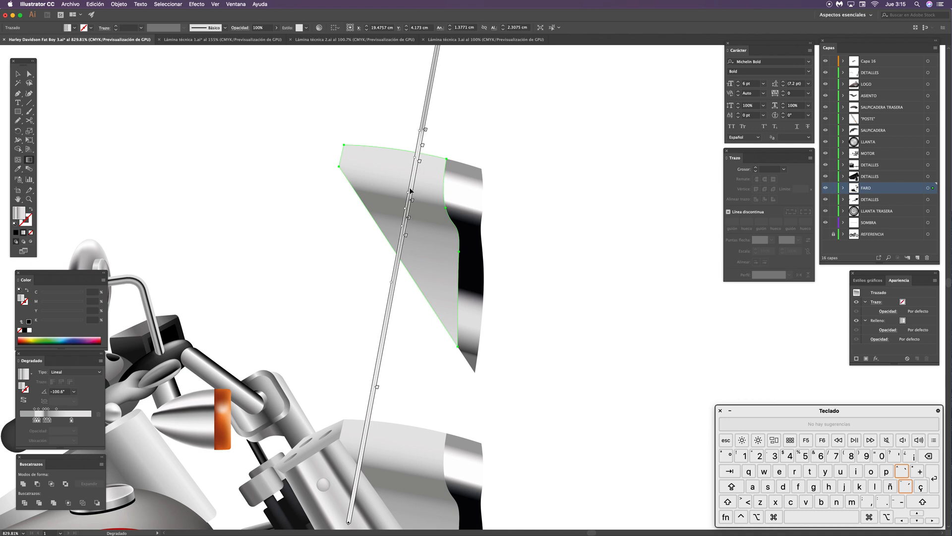
mouse_move(66, 357)
mouse_down()
mouse_move(136, 331)
mouse_move(205, 132)
mouse_move(169, 212)
mouse_move(62, 355)
mouse_move(75, 346)
mouse_up()
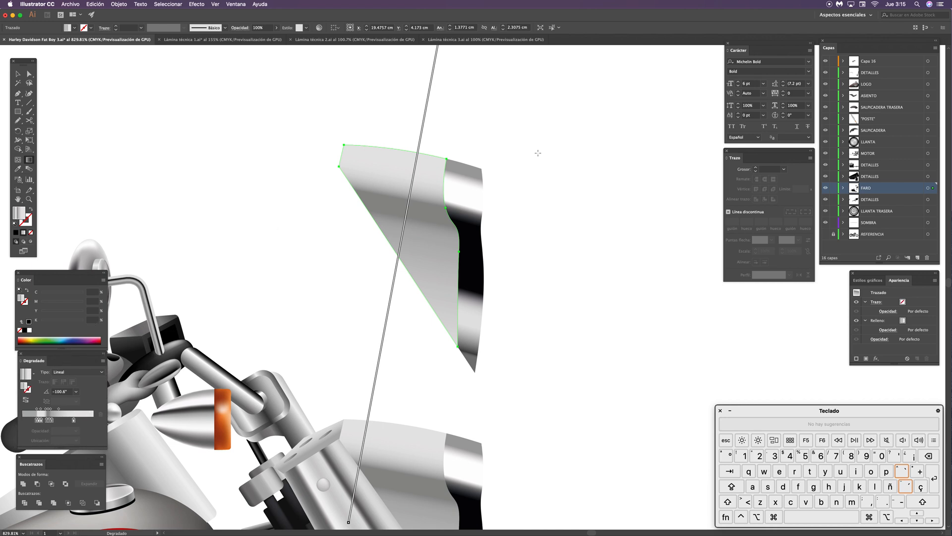
Step: Examine the linear gradient's direction and extent on the copied black-and-chrome front piece of the headlight
key(a)
click(478, 194)
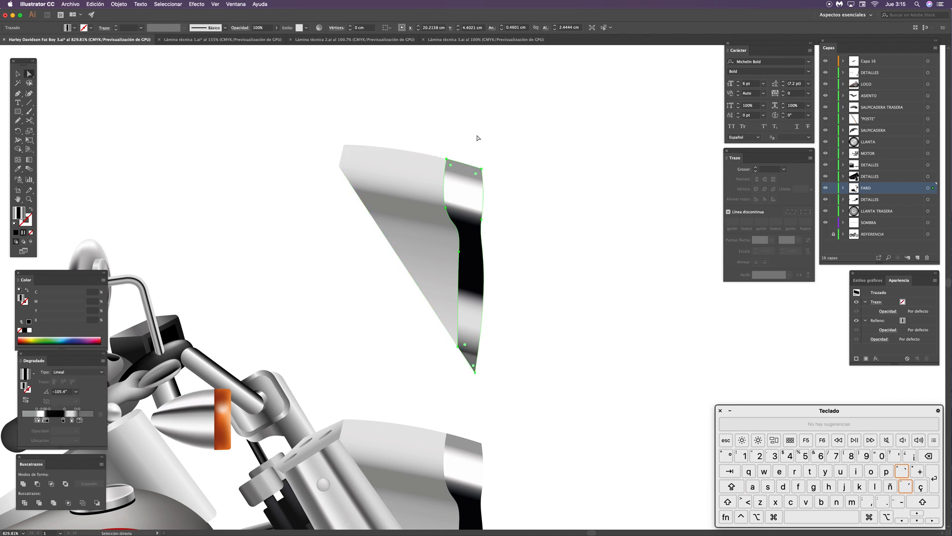
key(g)
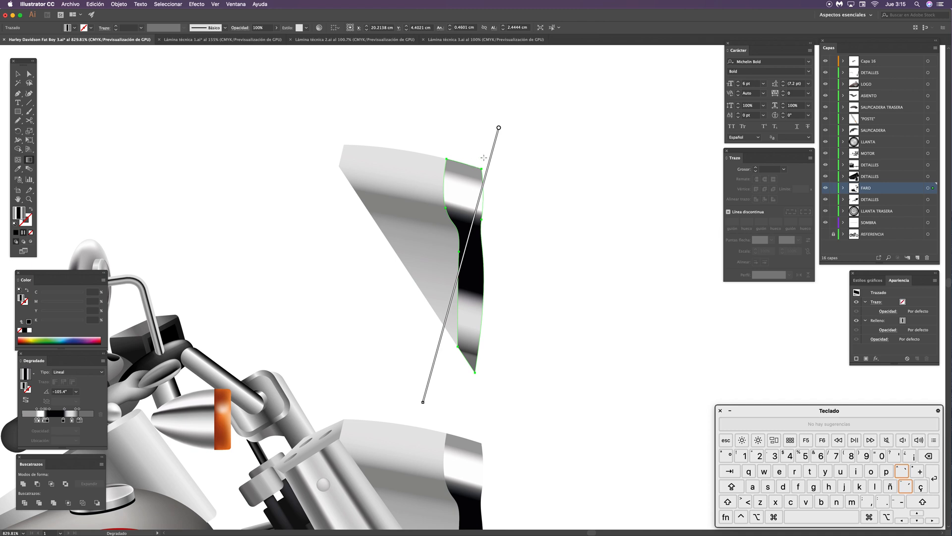
mouse_move(496, 148)
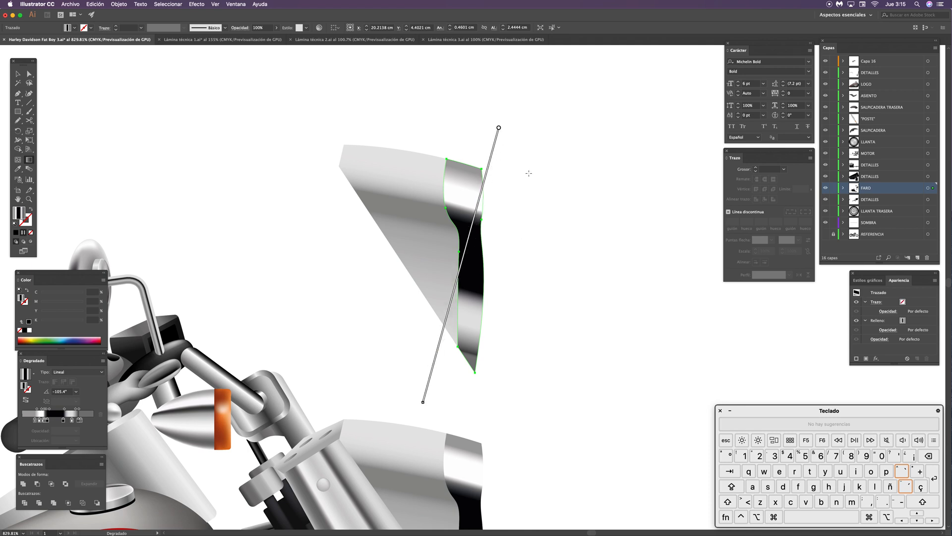
key(v)
click(528, 191)
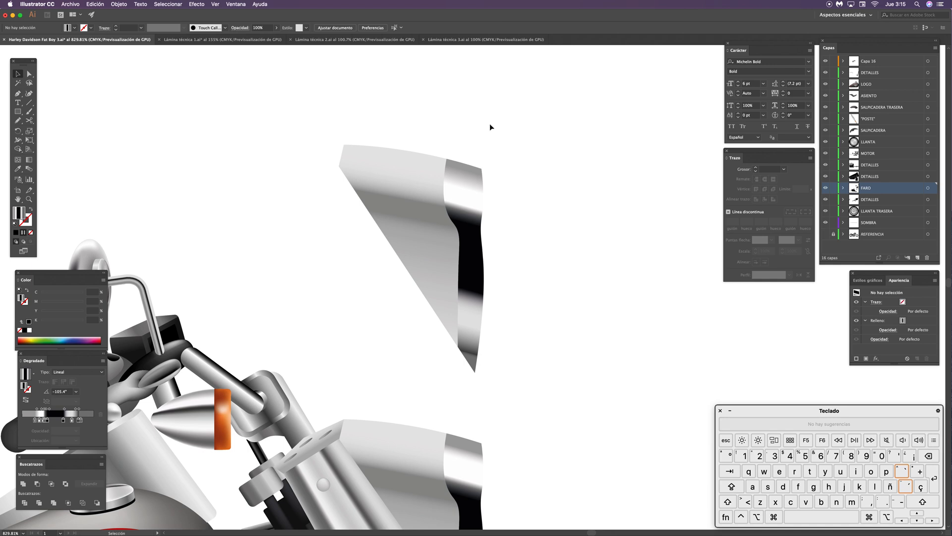
Step: Delete the headlight copy's two shapes from the empty area above the motorcycle
drag(463, 262, 505, 197)
key(a)
drag(562, 103, 465, 199)
key(BackSpace)
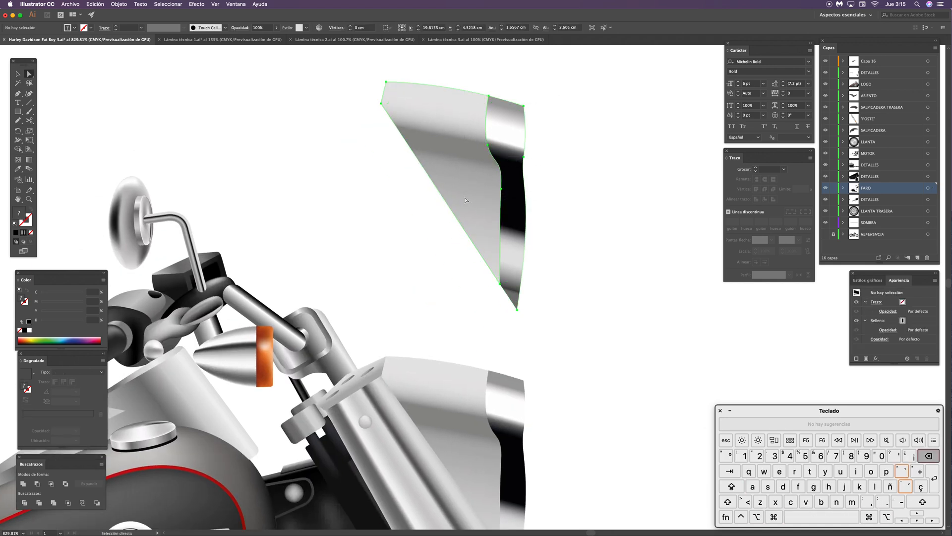
Step: Duplicate the front turn signal, chrome body and orange lens together, into the empty area above the headlight
key(super+minus)
drag(387, 358, 500, 276)
key(v)
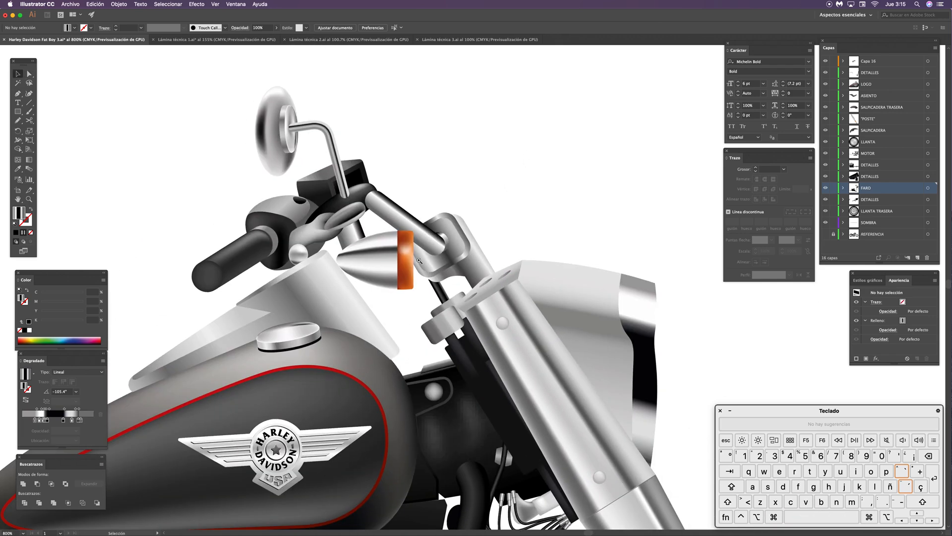
drag(420, 260, 449, 259)
click(354, 255)
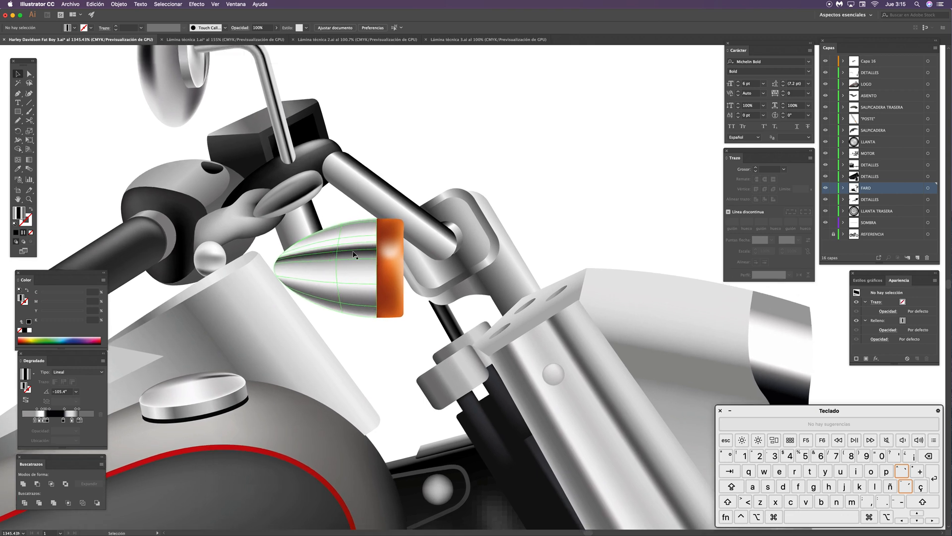
click(352, 267)
click(374, 363)
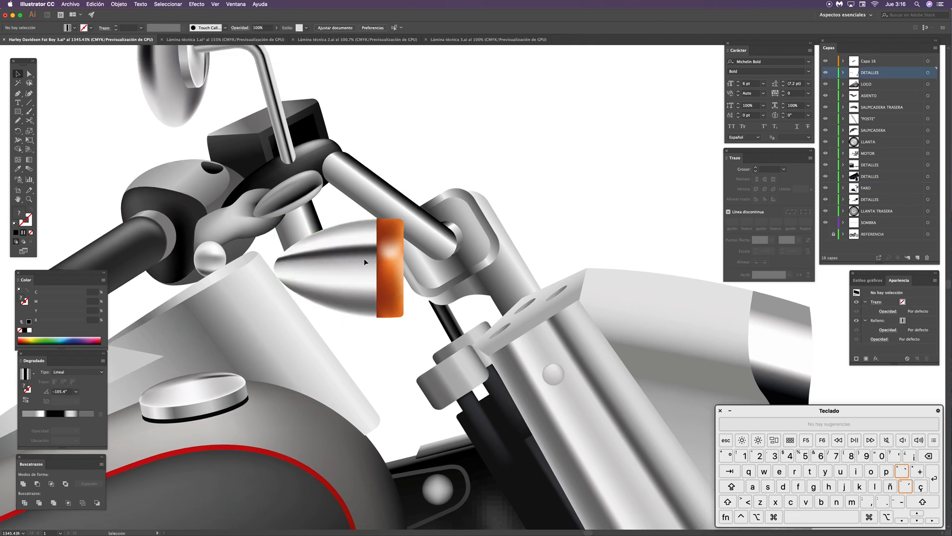
click(359, 263)
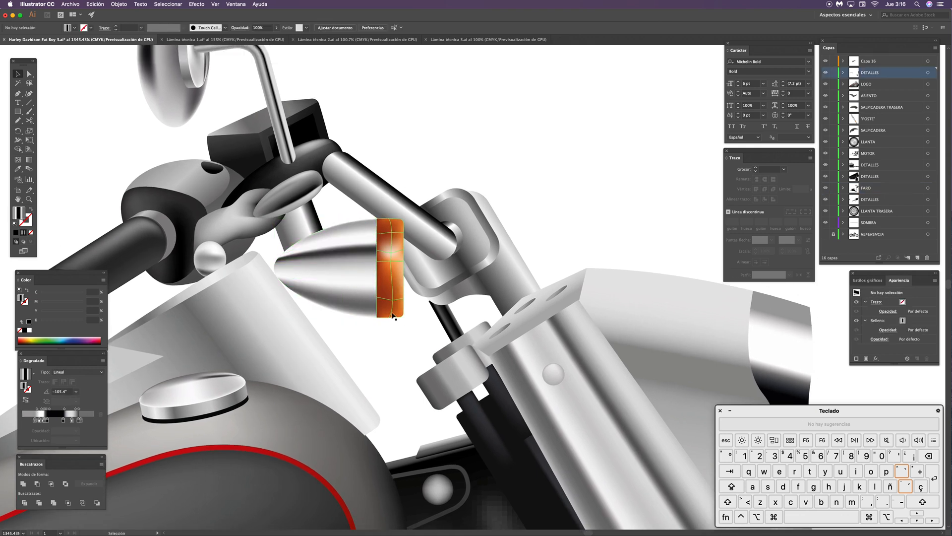
drag(354, 283, 612, 135)
drag(581, 237, 410, 386)
Step: Ungroup the turn signal copy and move its chrome body away from the orange lens, leaving a gap between them
key(a)
click(497, 204)
key(v)
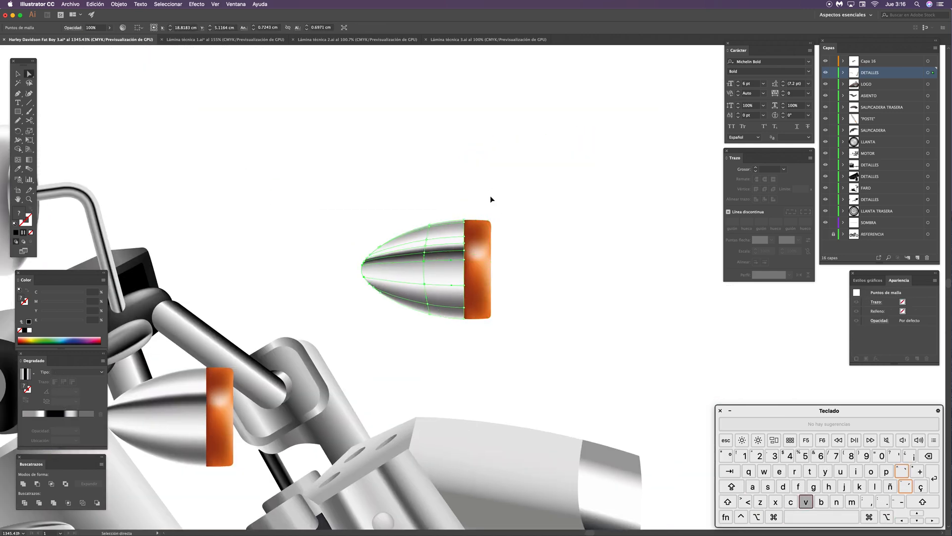
click(482, 307)
key(shift+super+g)
click(475, 202)
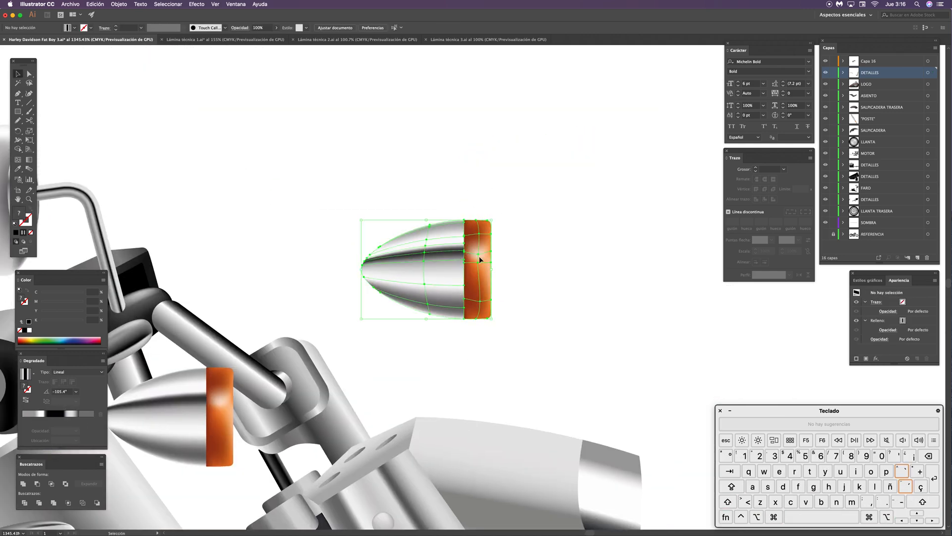
drag(443, 262, 432, 193)
click(455, 172)
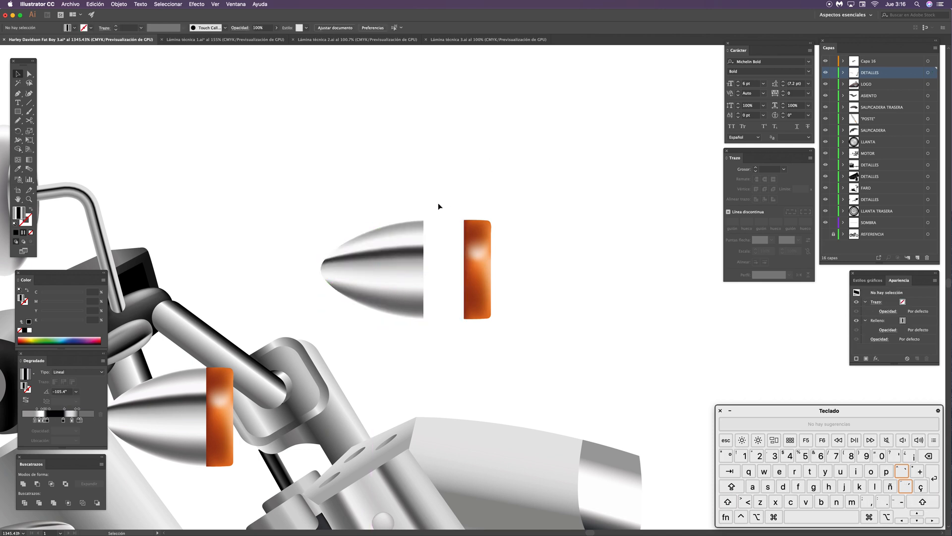
Step: Draw a horizontal ellipse about 1.07 cm wide and 0.62 cm high just above the separated chrome body
scroll(434, 270, up, 3)
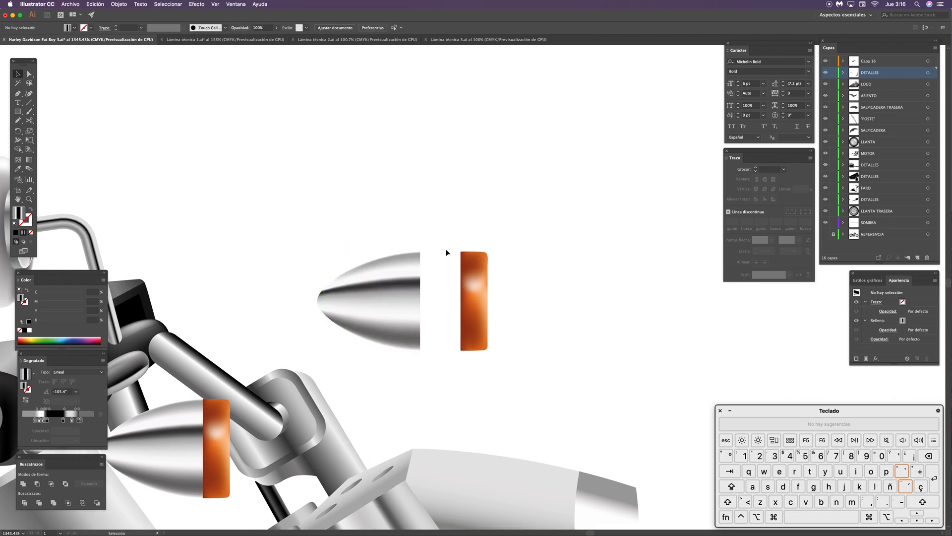
key(l)
drag(325, 153, 477, 240)
key(a)
click(402, 153)
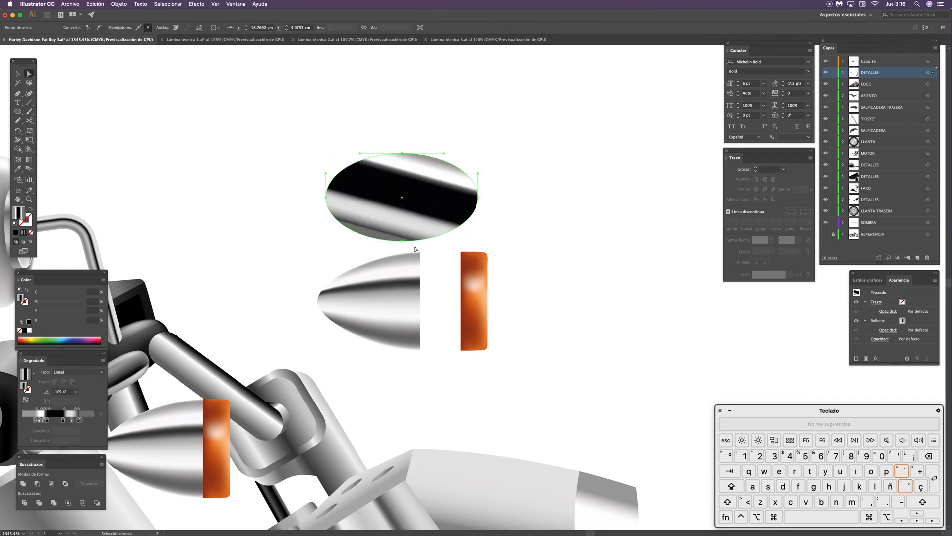
shift+click(478, 197)
key(s)
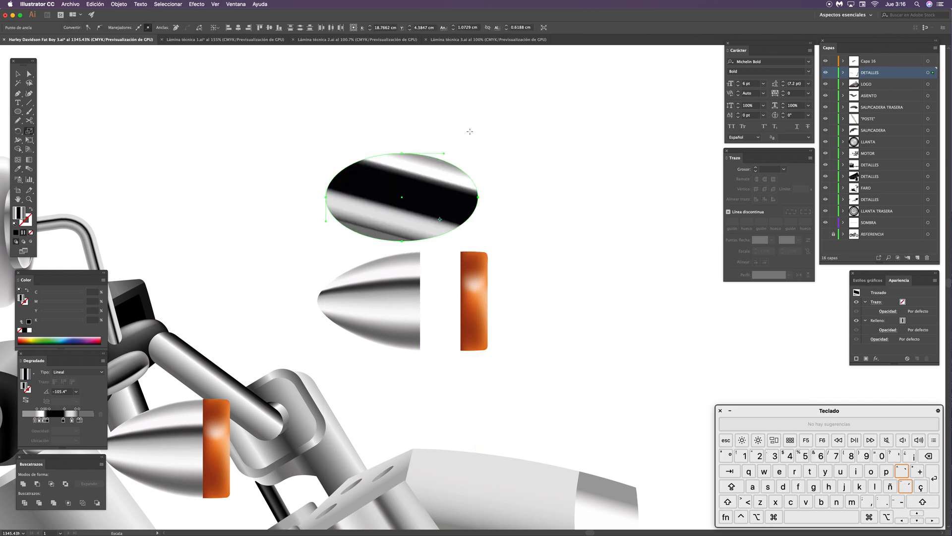
drag(472, 130, 473, 100)
key(super+z)
Step: Scale the ellipse's upper and lower anchor points vertically to make it about 0.69 cm high
key(a)
drag(420, 137, 395, 253)
key(s)
drag(425, 121, 425, 113)
Step: Draw a vertical line through the ellipse's center and use it to divide the ellipse into two halves
key(p)
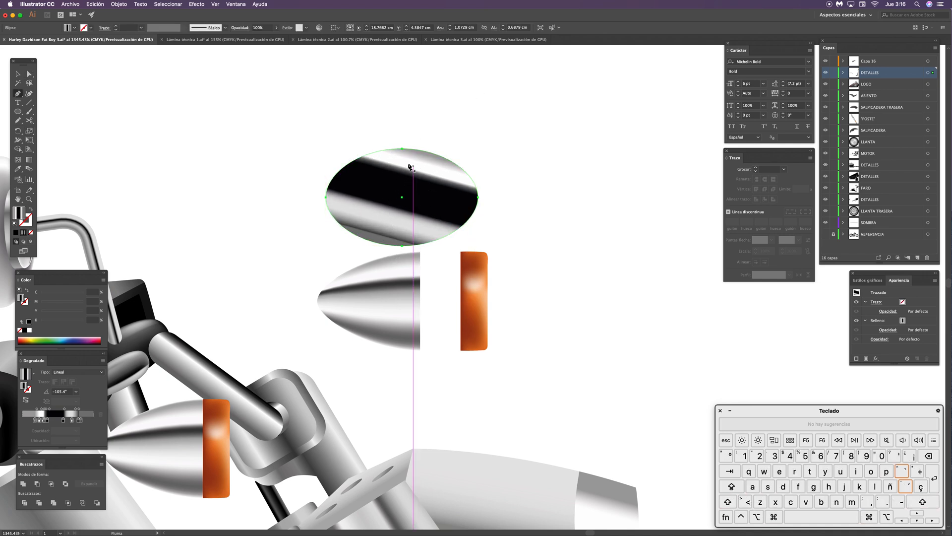
click(402, 143)
shift+click(401, 261)
key(a)
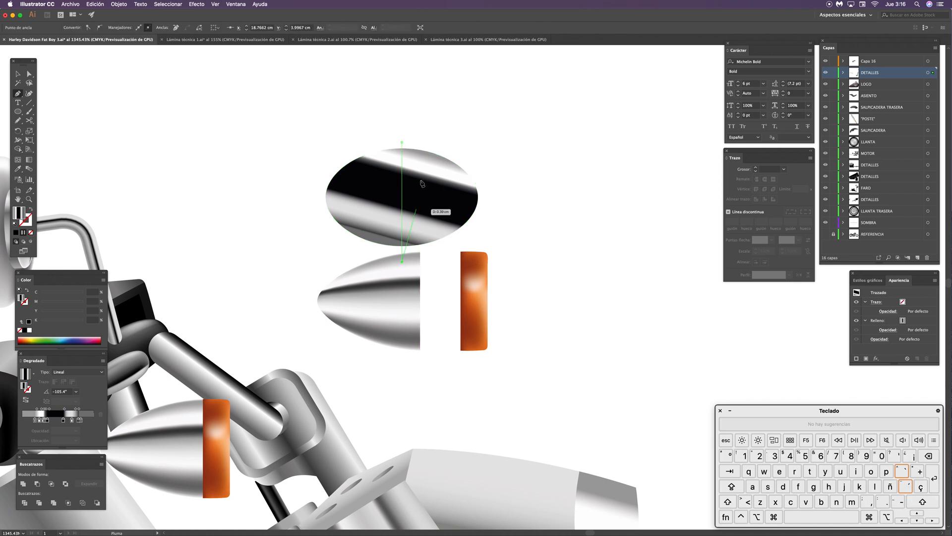
click(24, 502)
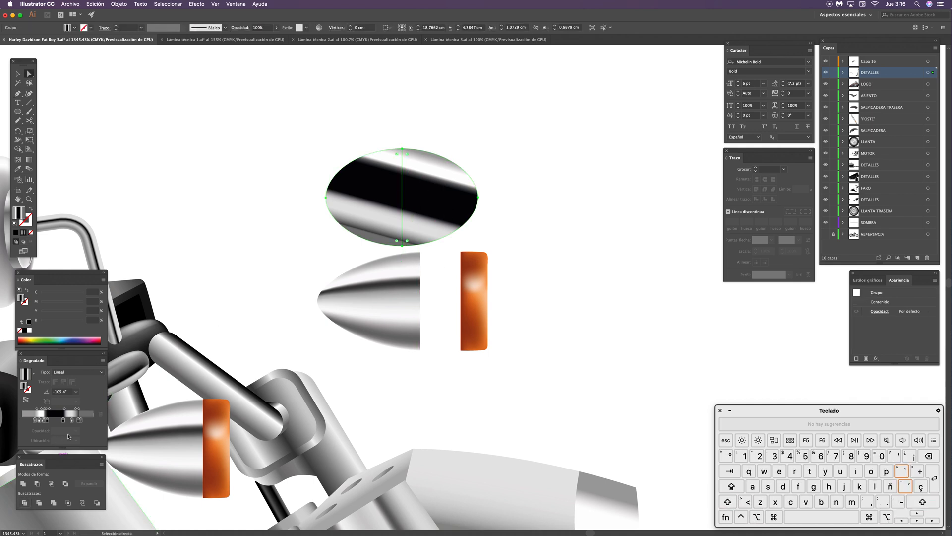
click(432, 131)
Step: Draw a second vertical line about 0.13 cm right of the first cut and divide the ellipse's right half with it
key(p)
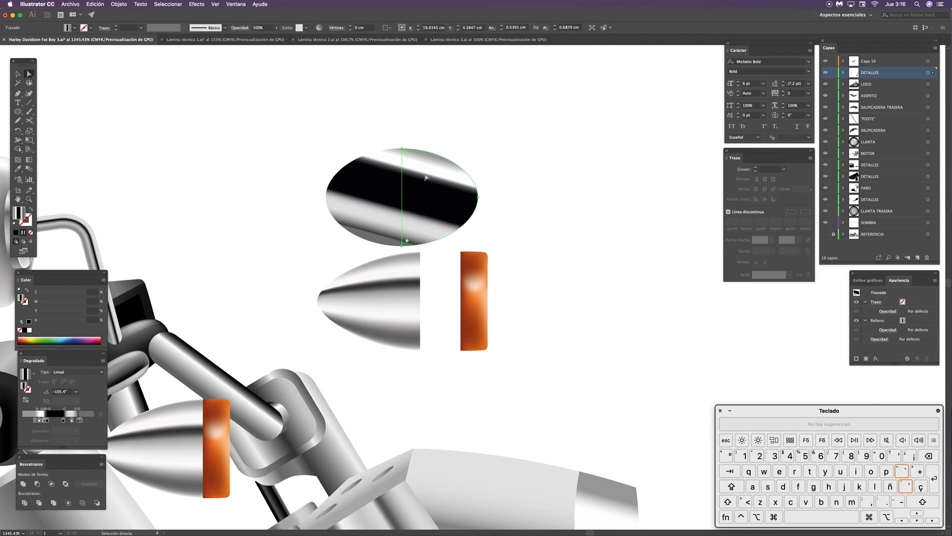
click(420, 146)
shift+click(428, 255)
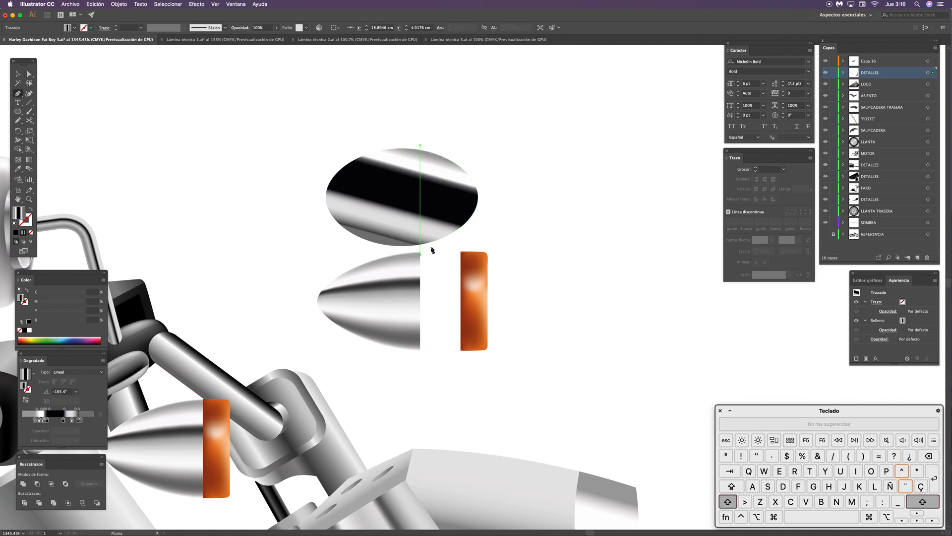
key(a)
alt+shift+click(440, 199)
click(31, 502)
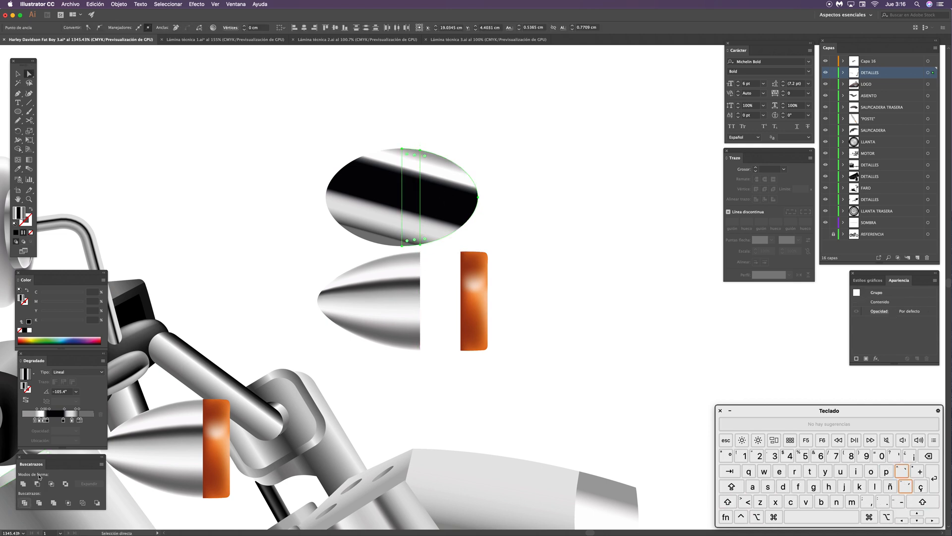
Step: Delete the ellipse's right end piece and fill the narrow middle strip with the orange sampled from the separated lens
key(Delete)
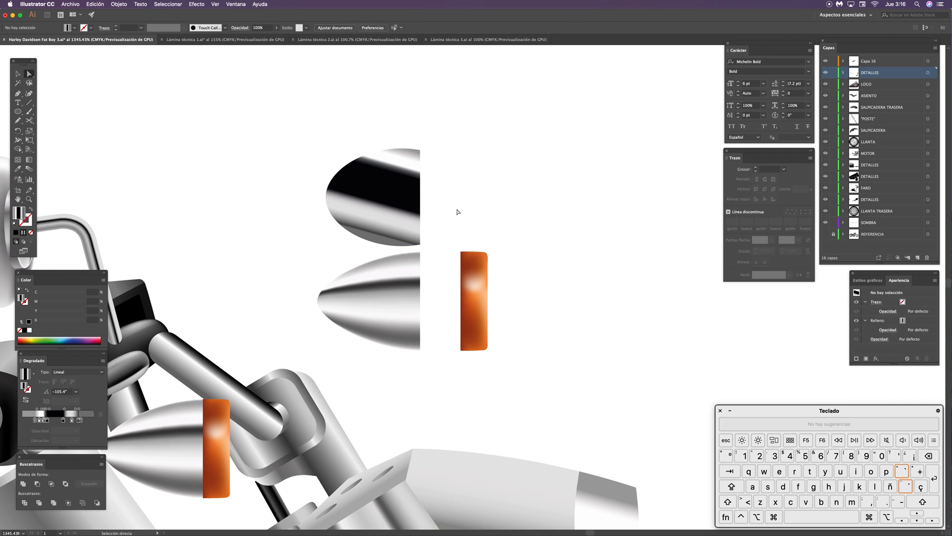
click(413, 186)
key(i)
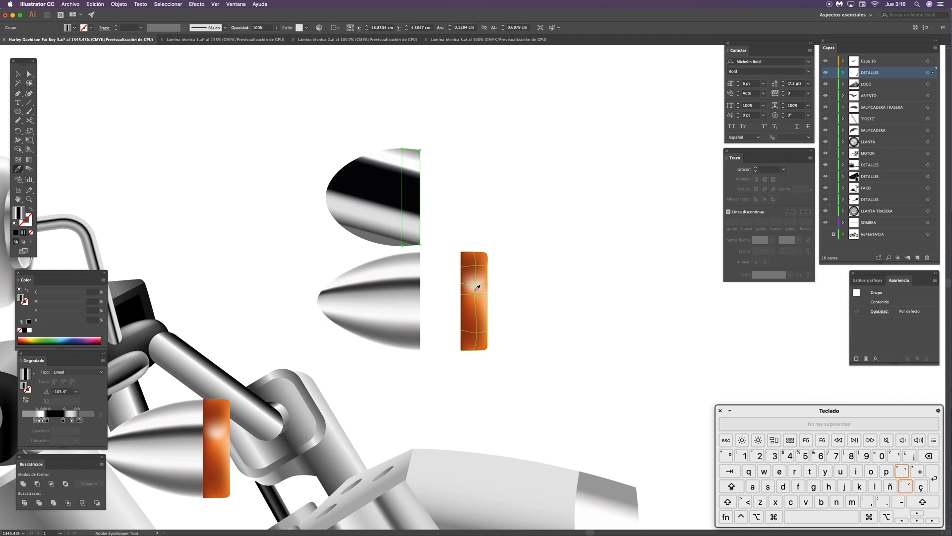
click(480, 277)
key(a)
click(450, 160)
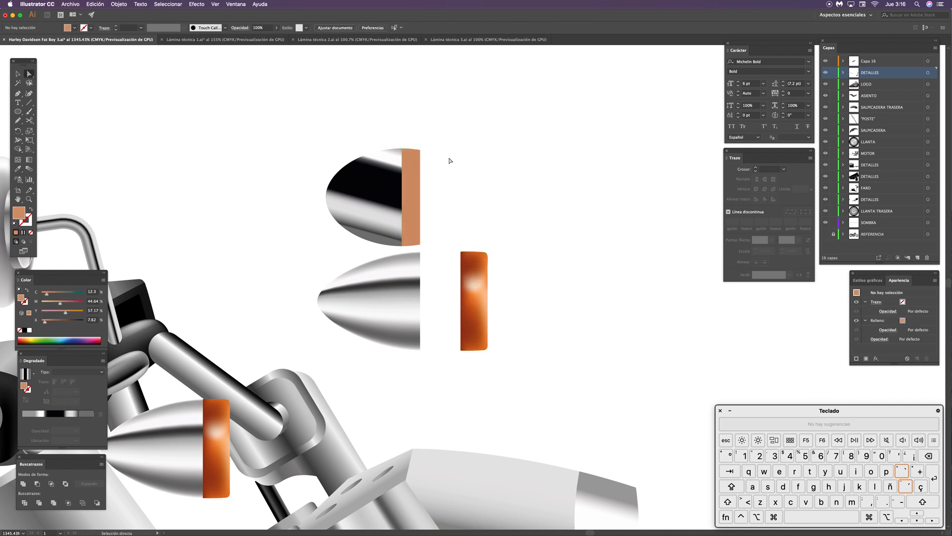
Step: Fill the ellipse's left piece with the light gray gradient sampled from the headlight housing
click(387, 202)
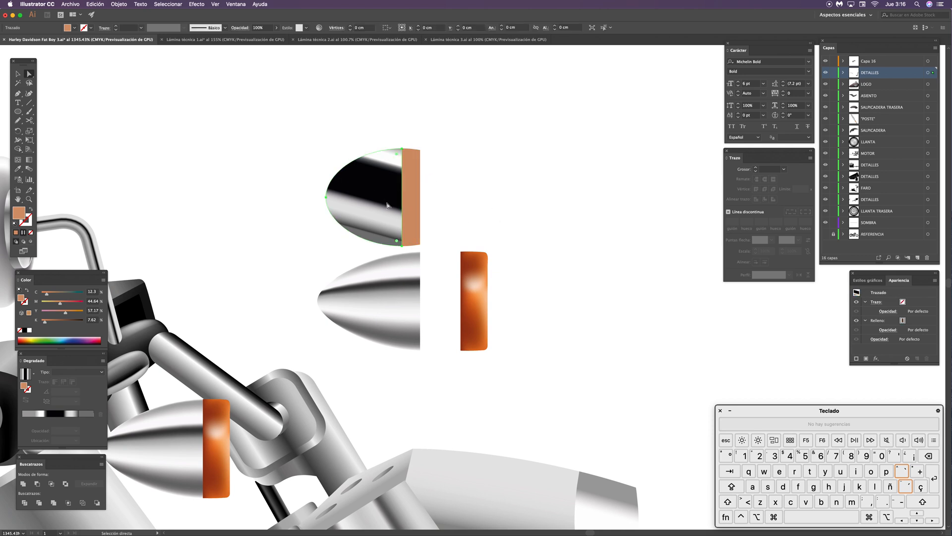
key(i)
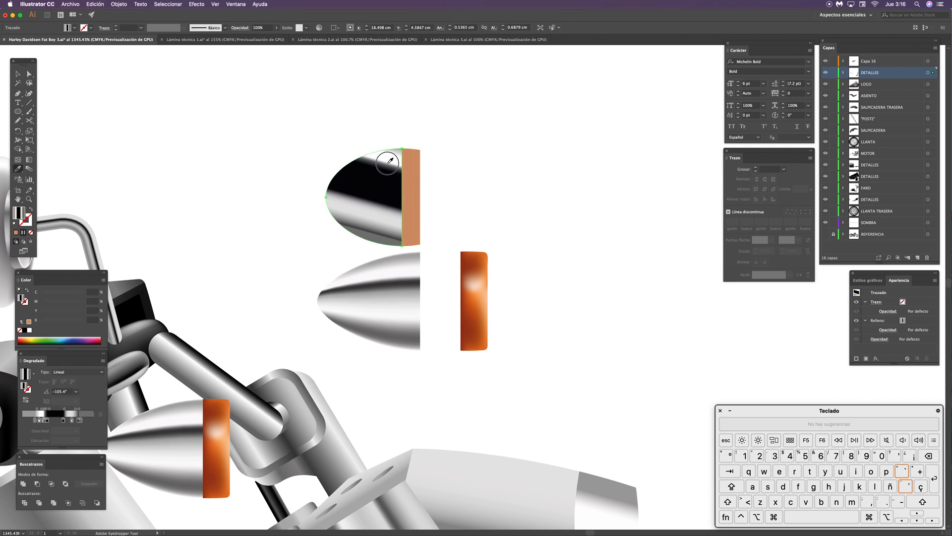
click(308, 408)
click(444, 458)
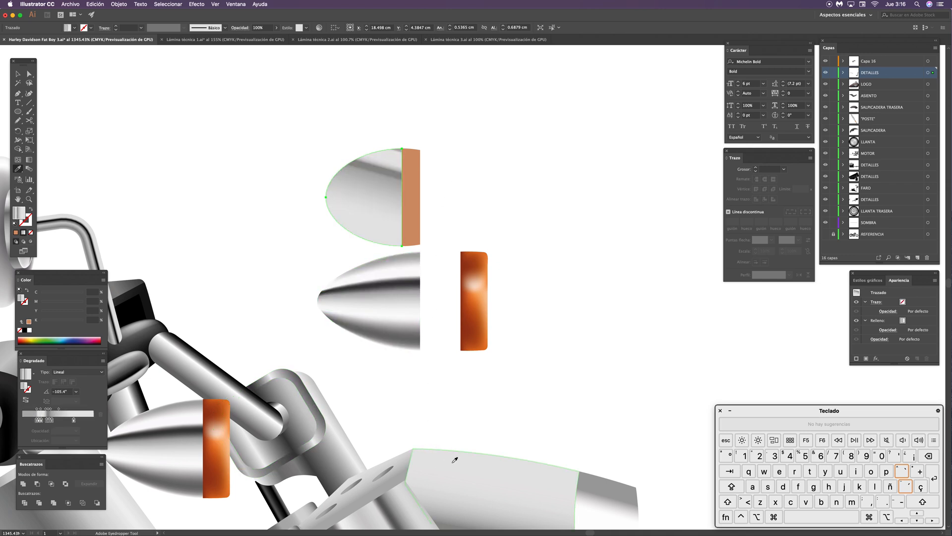
Step: Convert the ellipse's left piece into a gradient mesh with a horizontal center line and color it near-white, sampled from the chrome body
scroll(378, 171, up, 1)
key(u)
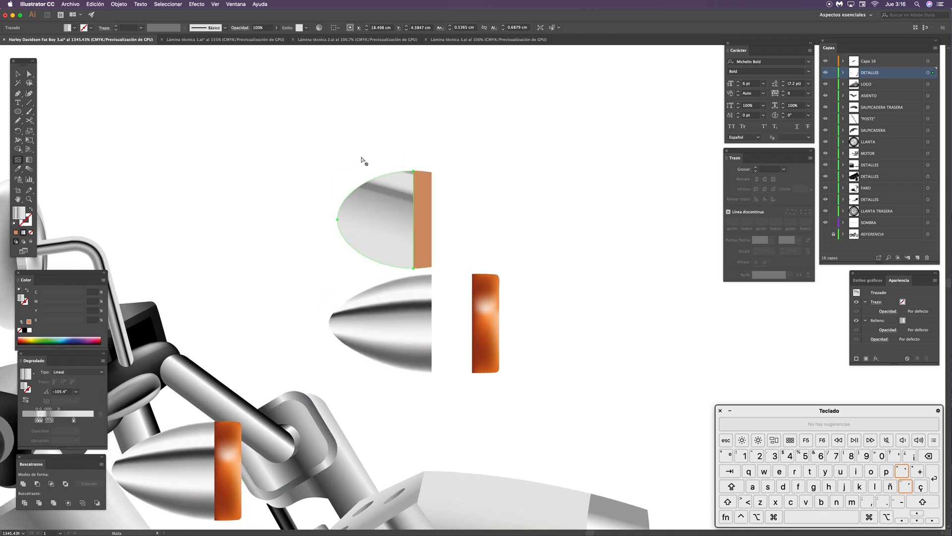
click(339, 219)
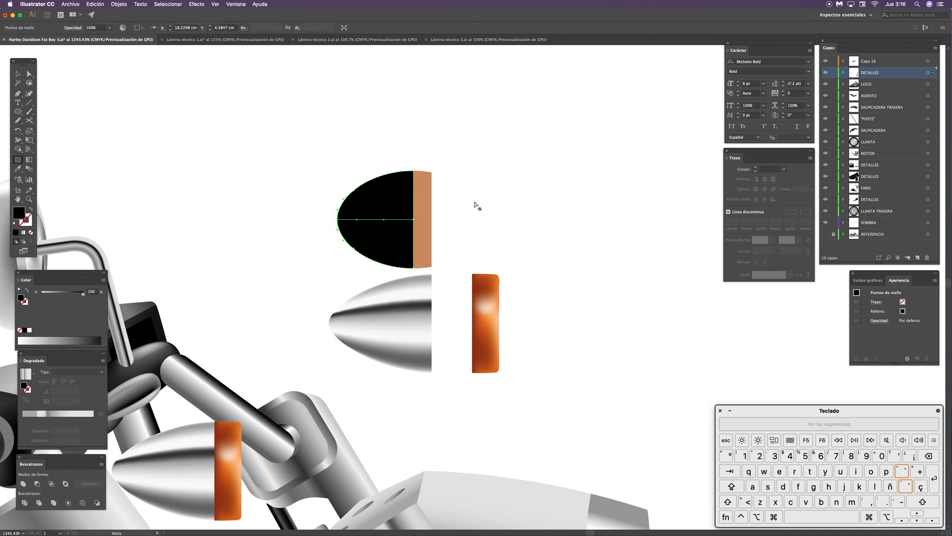
key(v)
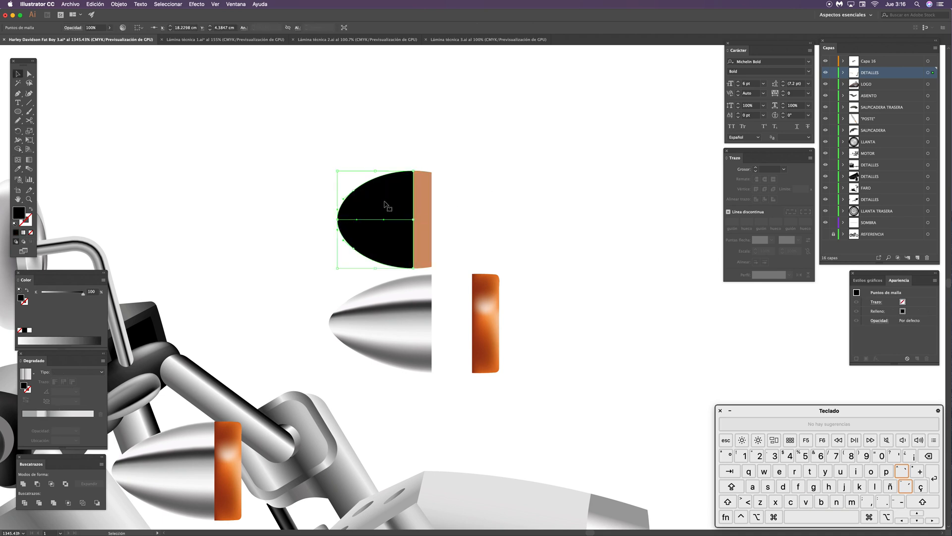
key(i)
click(399, 290)
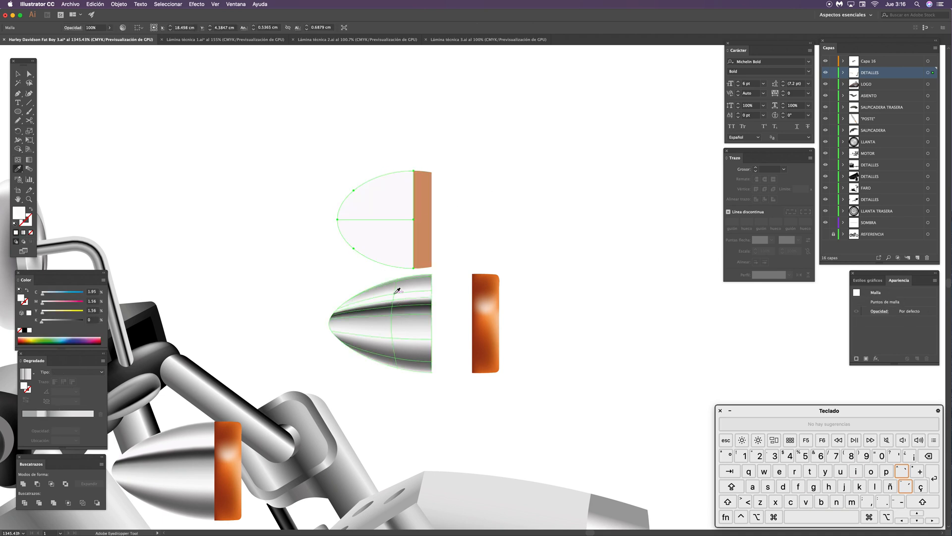
Step: Add a mesh point in the upper middle of the left piece and color it dark gray, sampled from the chrome body's dark band
key(a)
key(u)
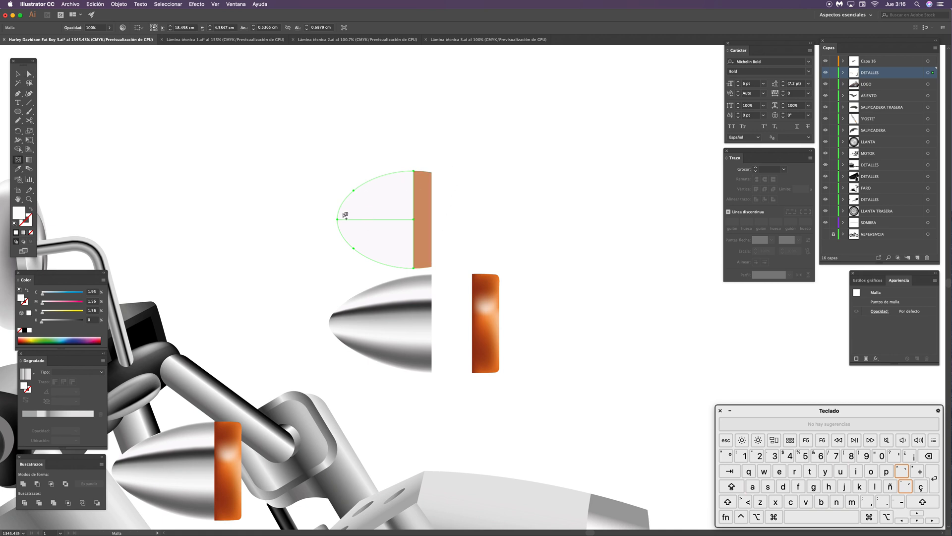
click(382, 197)
key(i)
click(383, 309)
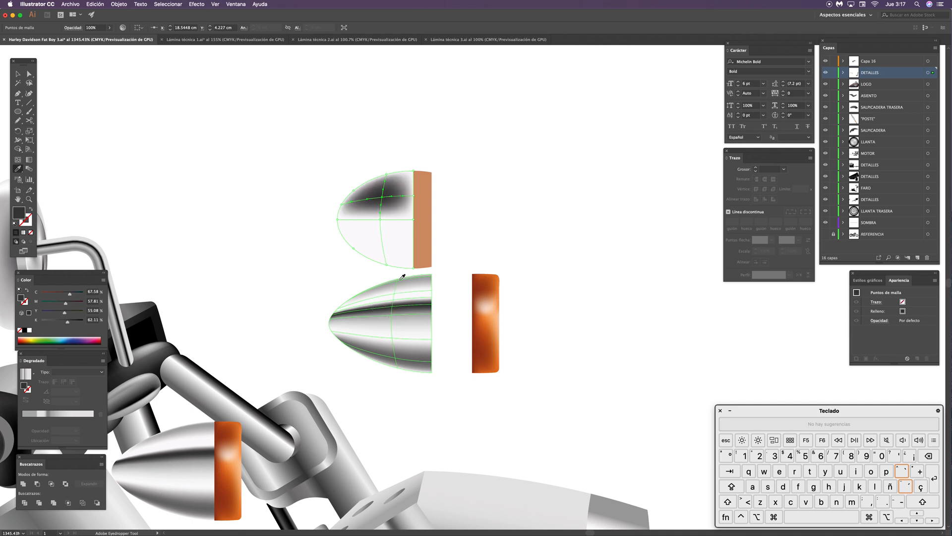
Step: Add another mesh point above the dark one and color it medium gray, sampled from the chrome body's upper edge
key(a)
key(u)
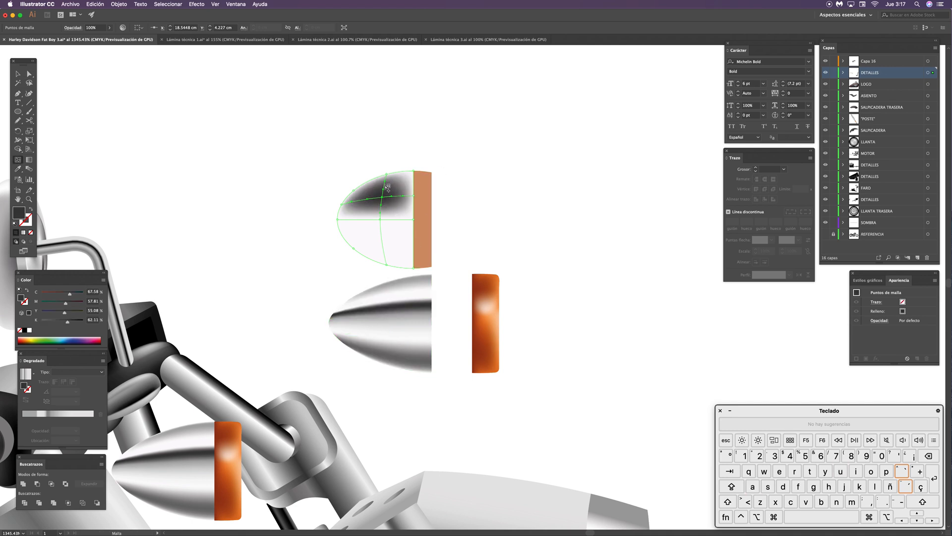
click(388, 187)
key(i)
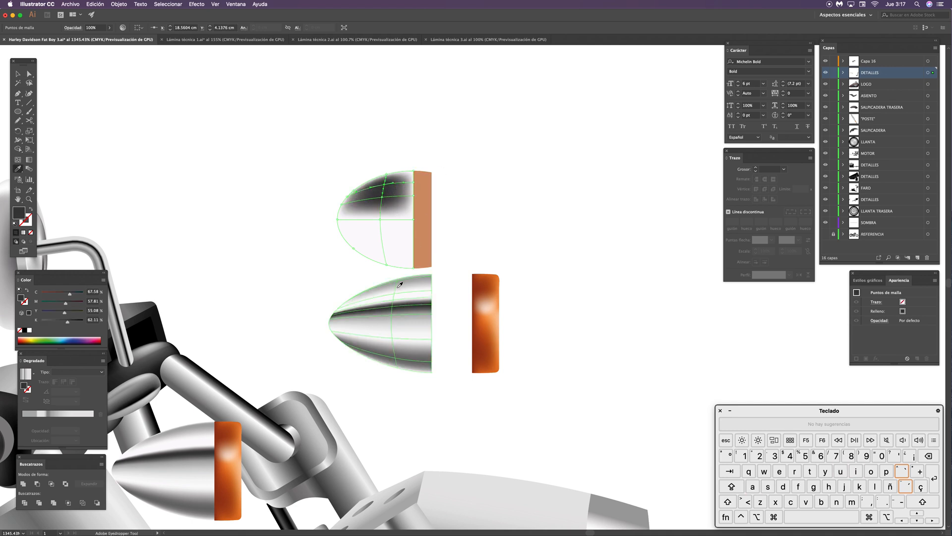
click(401, 280)
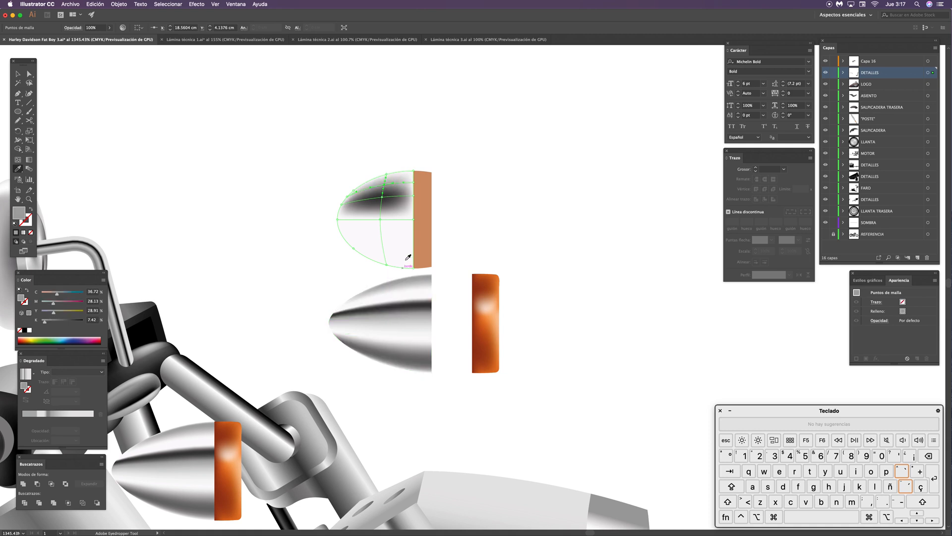
key(a)
click(589, 159)
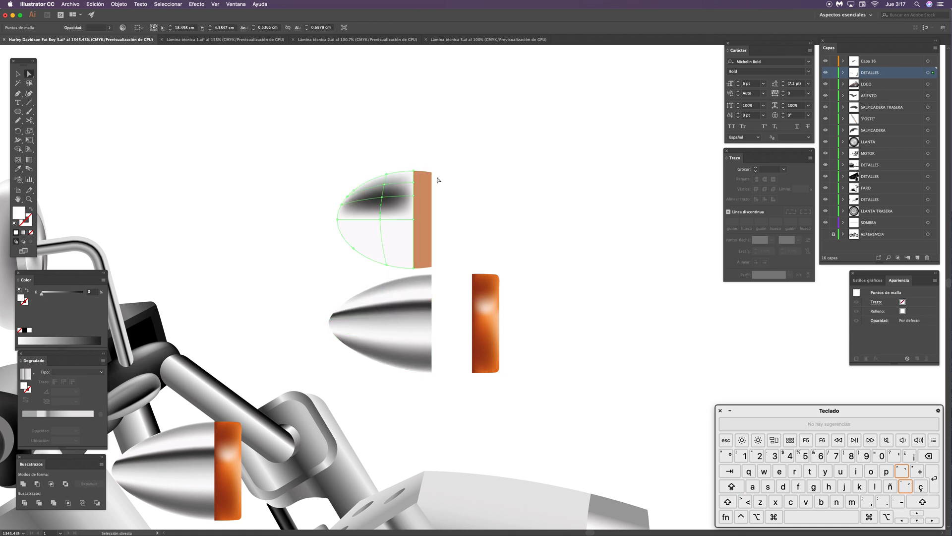
Step: Lock the orange strip next to the gradient mesh
scroll(399, 201, up, 2)
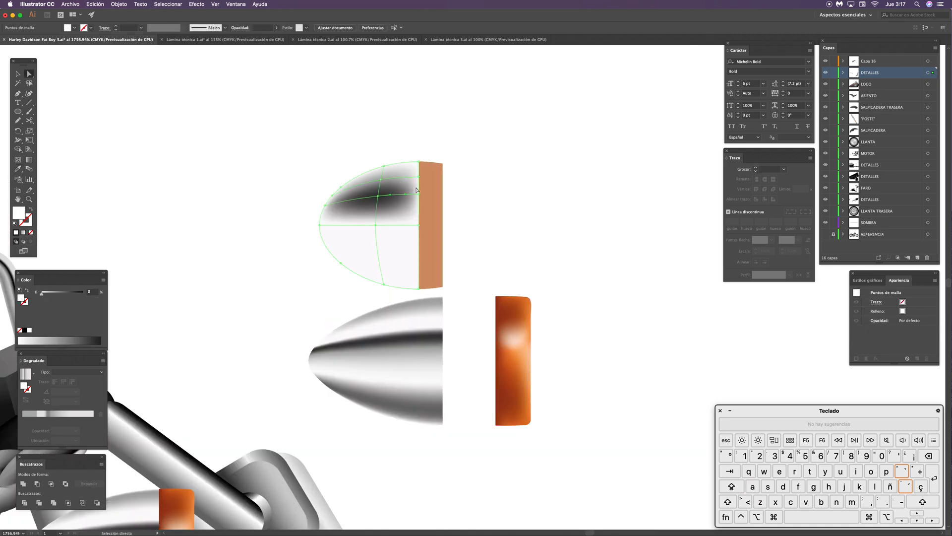
click(431, 198)
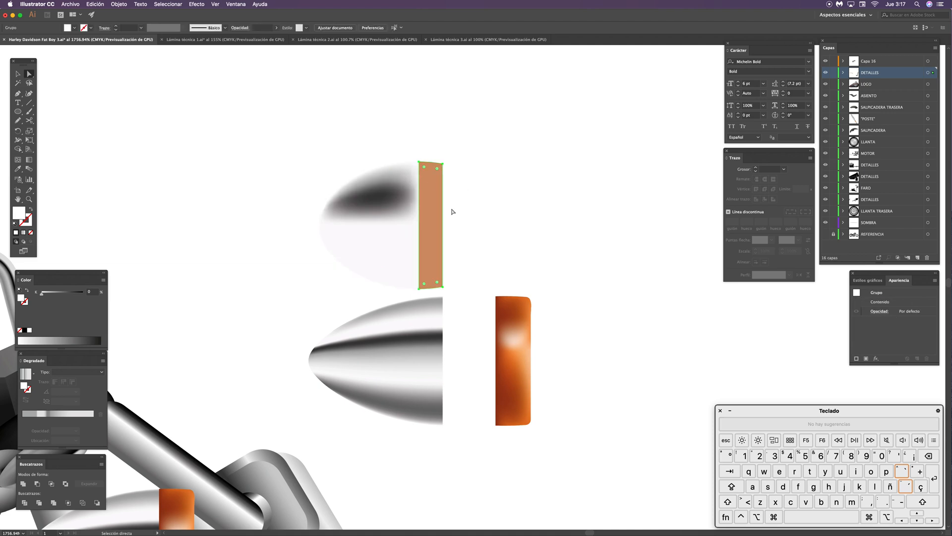
key(super+2)
key(z)
click(394, 196)
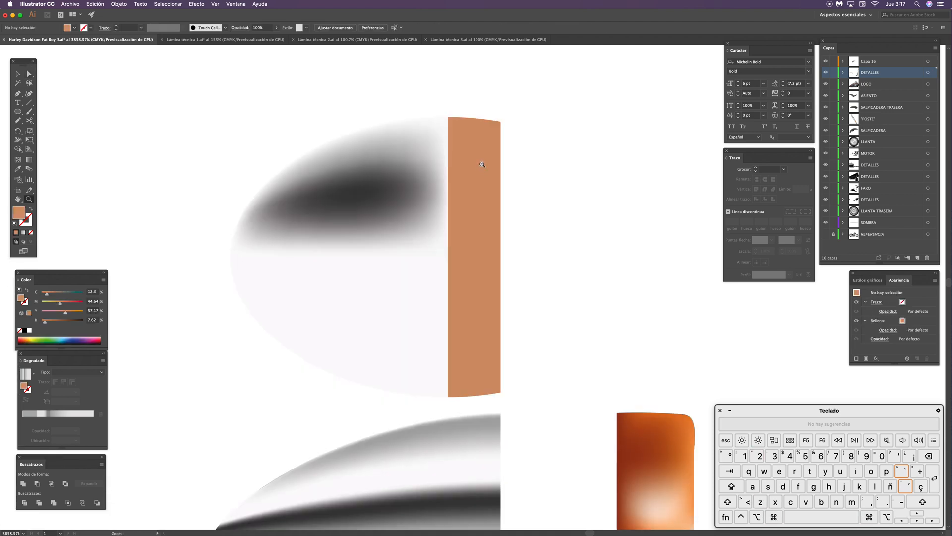
Step: Change the DETALLES layer's highlight color to Azul eléctrico with the mesh piece selected
key(a)
drag(388, 215, 396, 199)
click(399, 241)
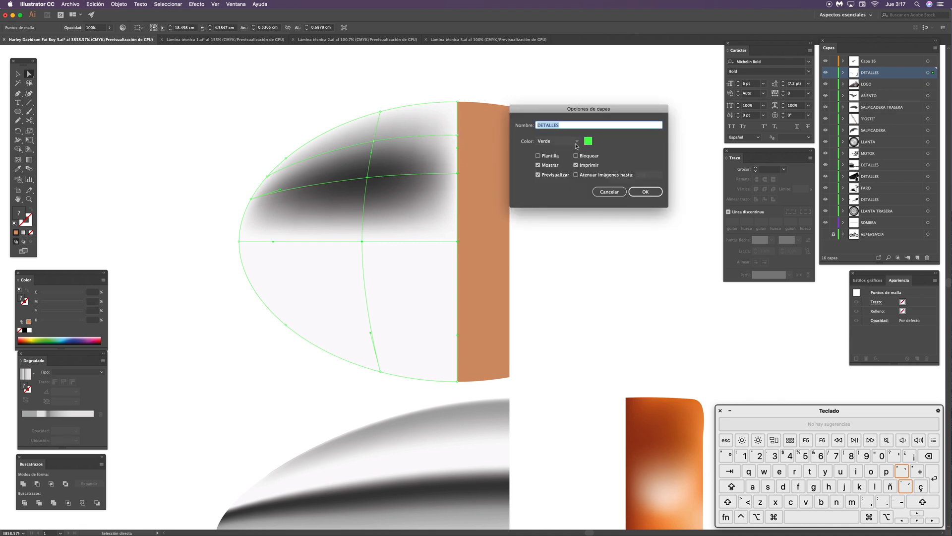
click(558, 141)
click(561, 184)
click(646, 192)
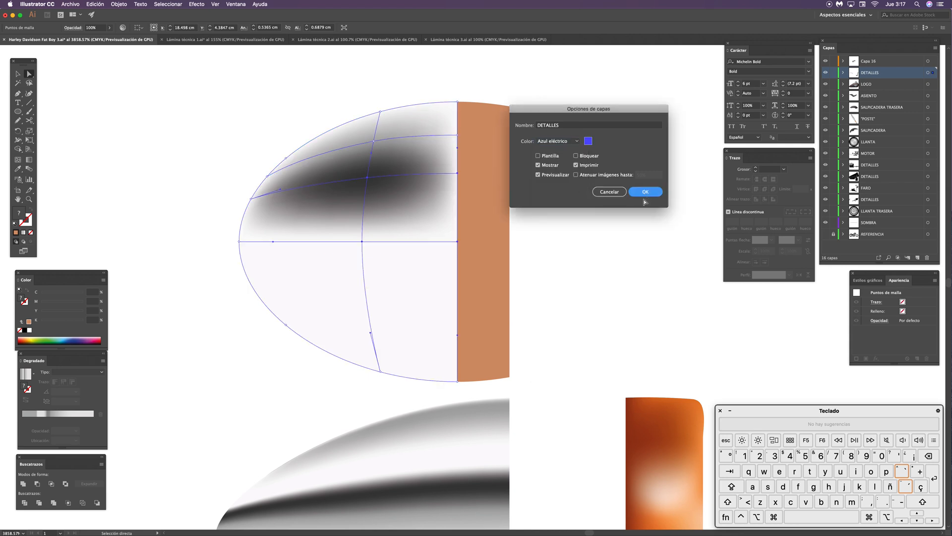
Step: Color the mesh point where the dark band meets the orange strip with the dark gray sampled from the band's inner point
click(458, 136)
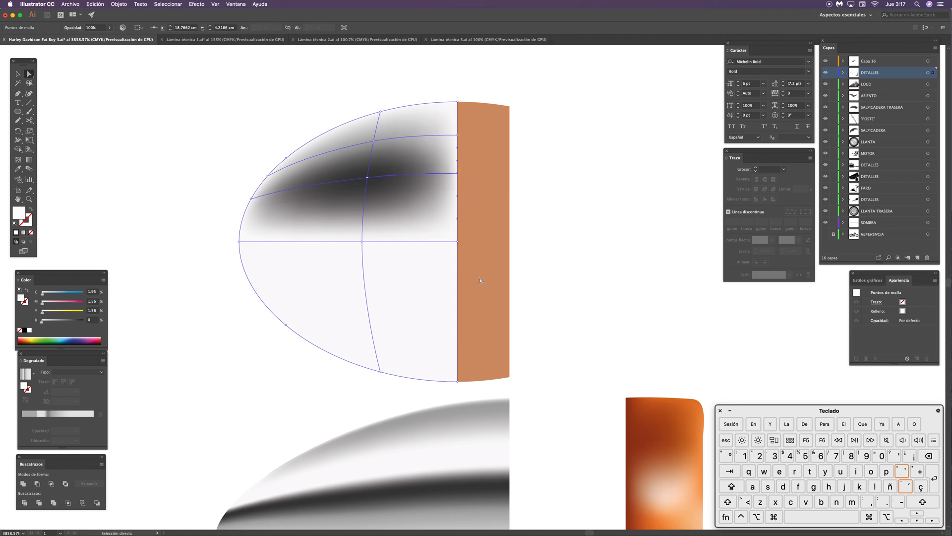
click(367, 177)
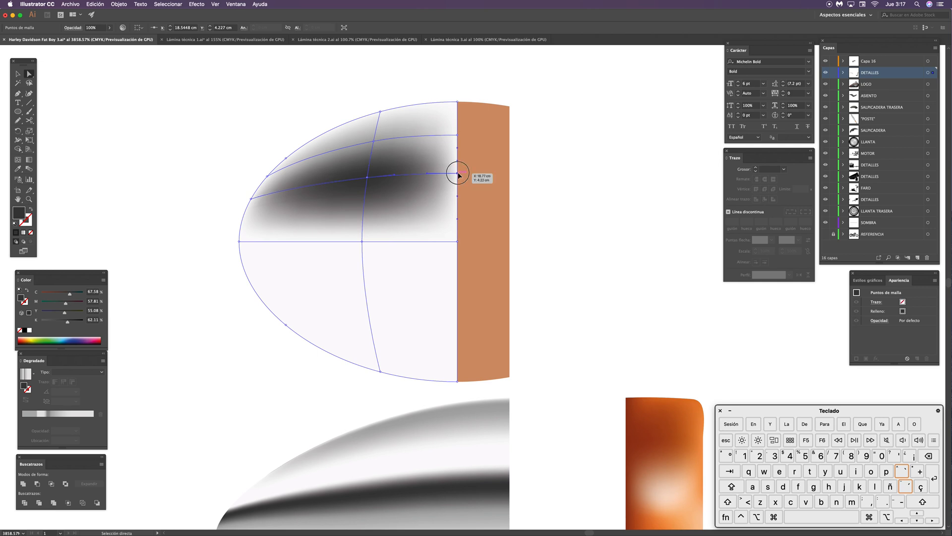
click(457, 174)
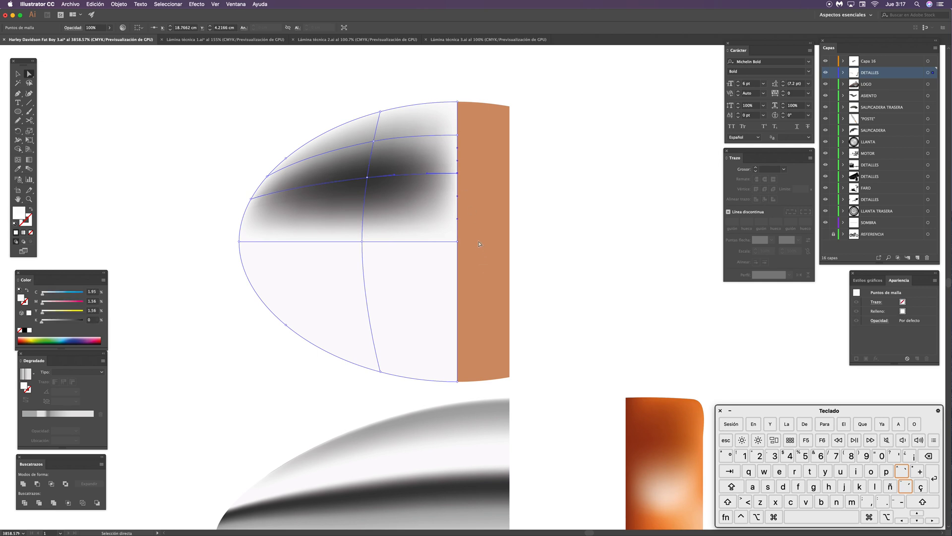
key(i)
click(370, 175)
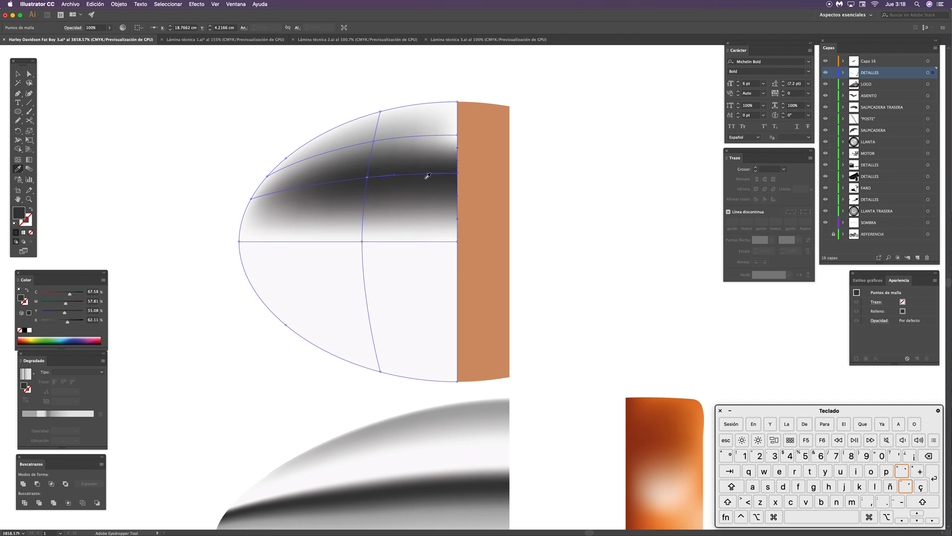
key(a)
click(574, 170)
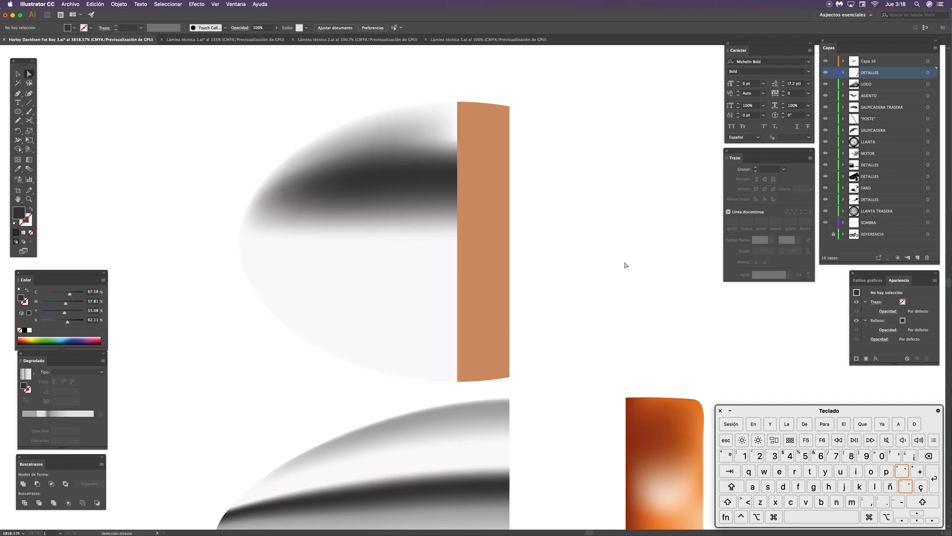
Step: Delete the demonstration mesh piece together with its orange strip
drag(486, 334, 524, 266)
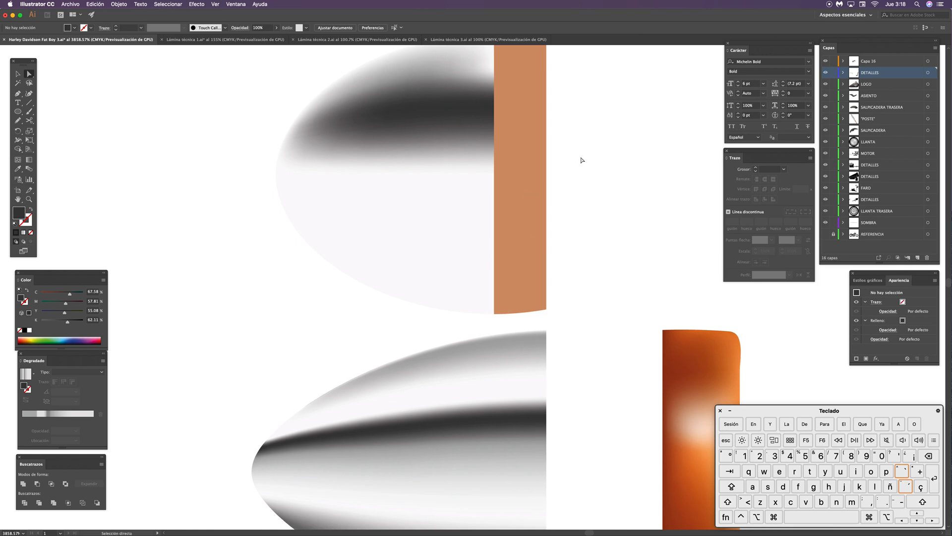
key(super+minus)
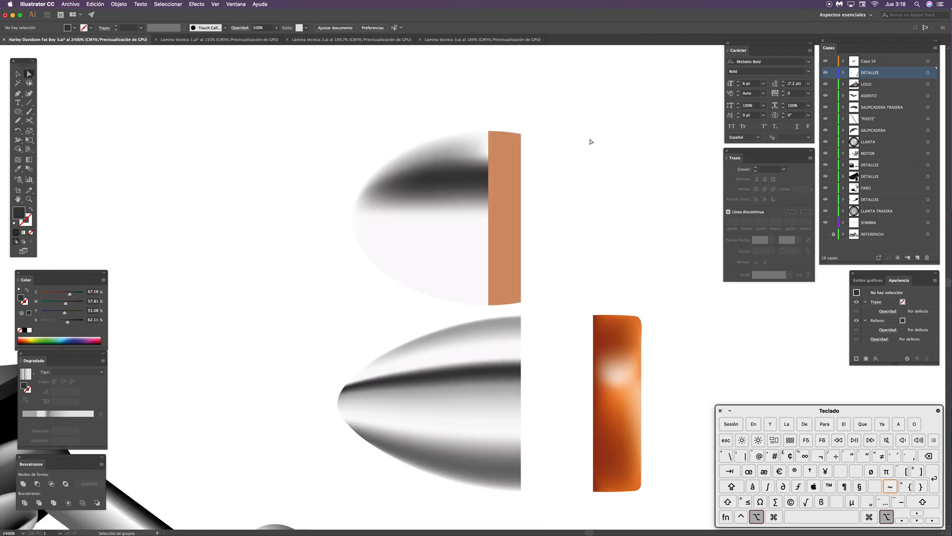
key(v)
click(472, 239)
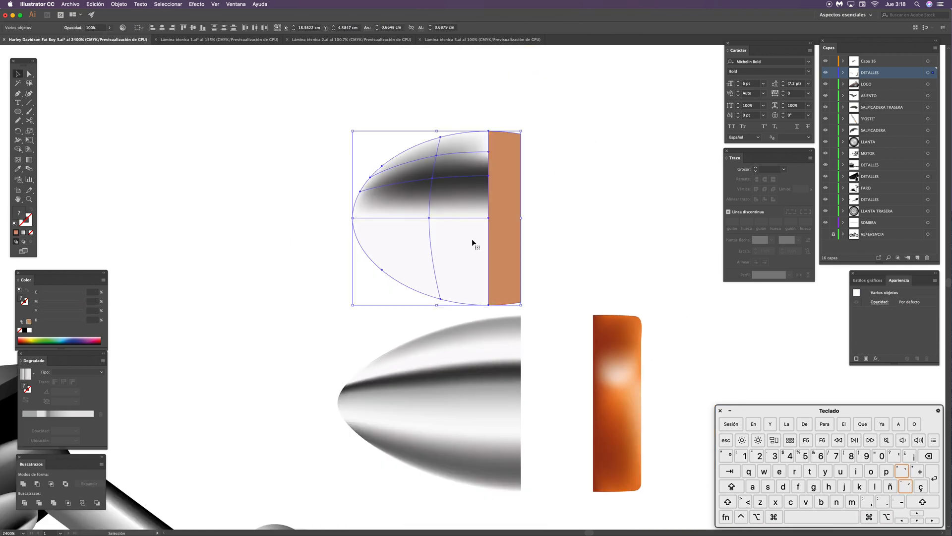
key(Delete)
Step: Delete the separated copies of the chrome body and orange lens beside the motorcycle
drag(514, 330, 506, 181)
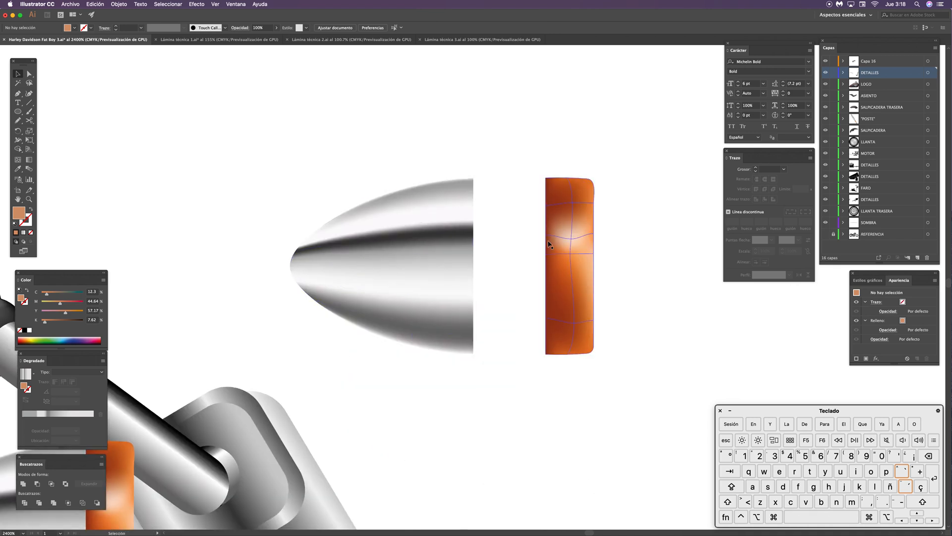
drag(497, 330, 563, 267)
key(super+minus)
drag(426, 307, 507, 240)
scroll(557, 310, right, 2)
click(524, 181)
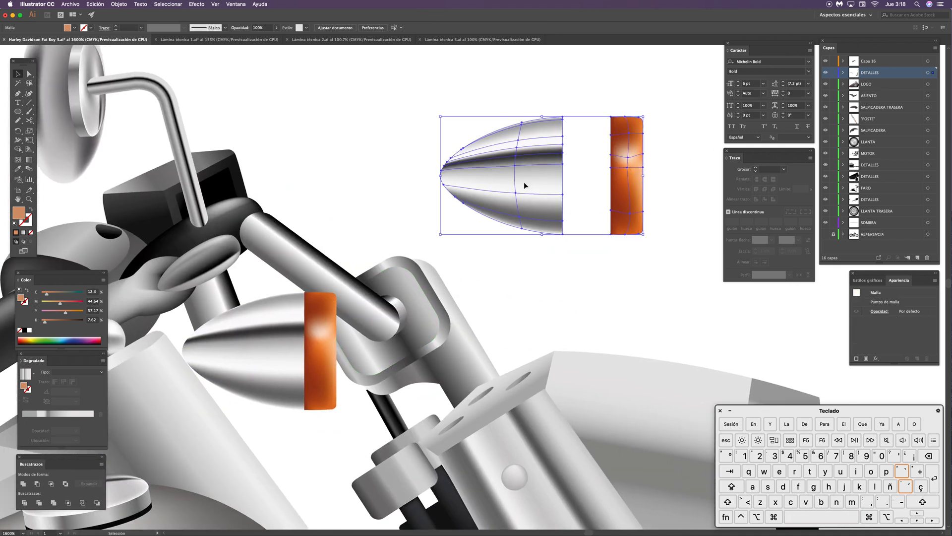
key(Delete)
Step: Select the fuel tank's outer mesh to examine how its grid lines follow the tank's shape
scroll(506, 263, left, 5)
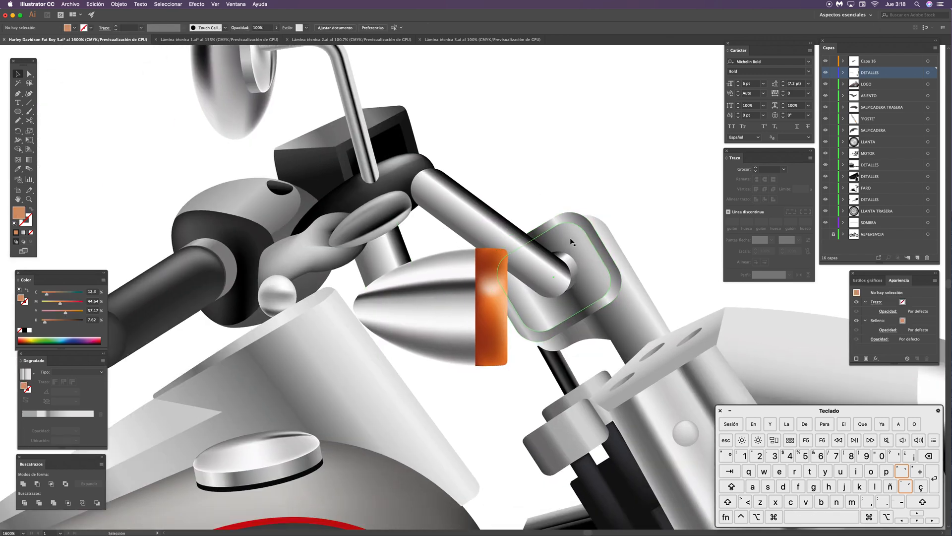
key(super+minus)
key(super+minus)
key(super+minus)
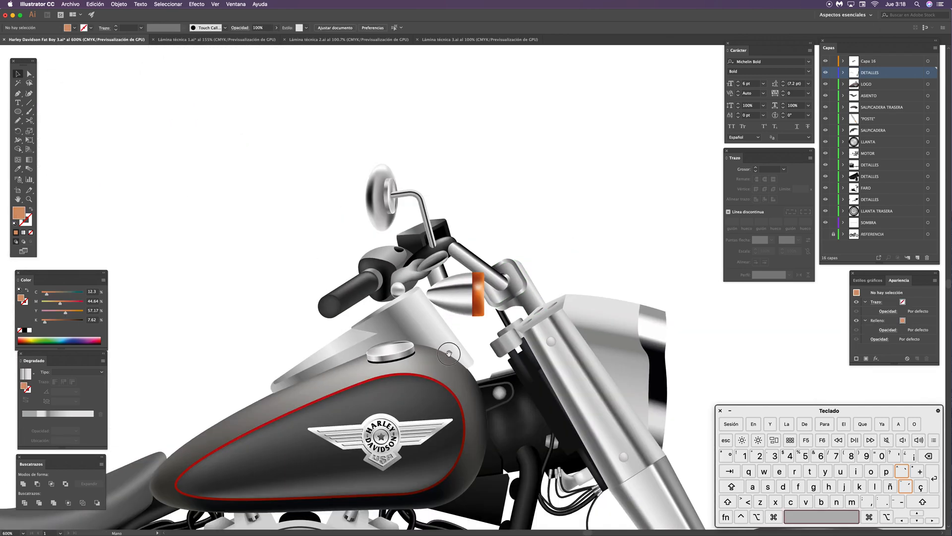
scroll(477, 164, up, 5)
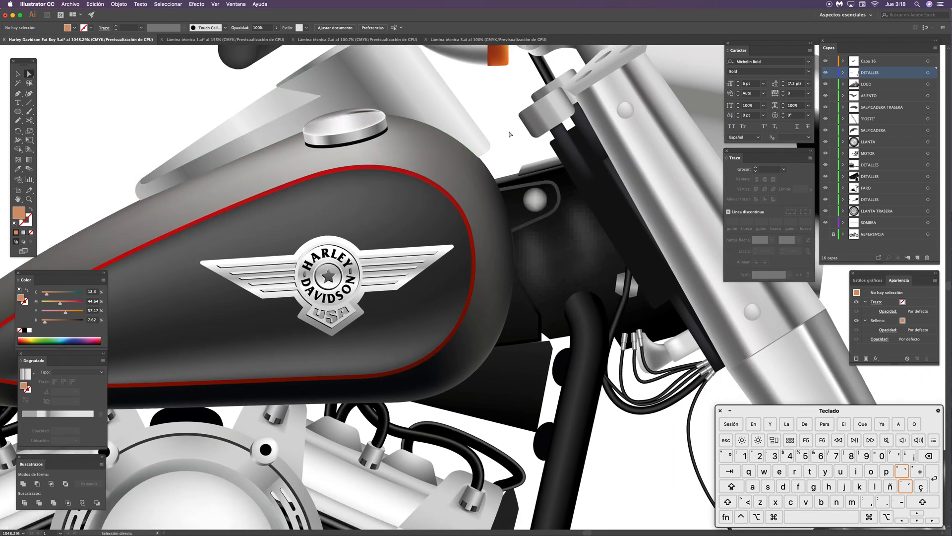
drag(530, 173, 573, 178)
click(514, 165)
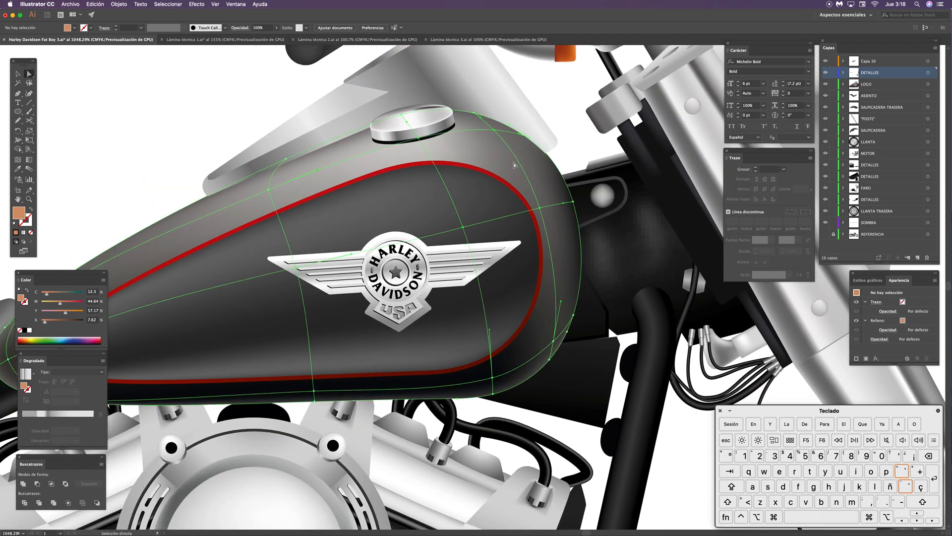
key(super+minus)
key(super+minus)
key(super+minus)
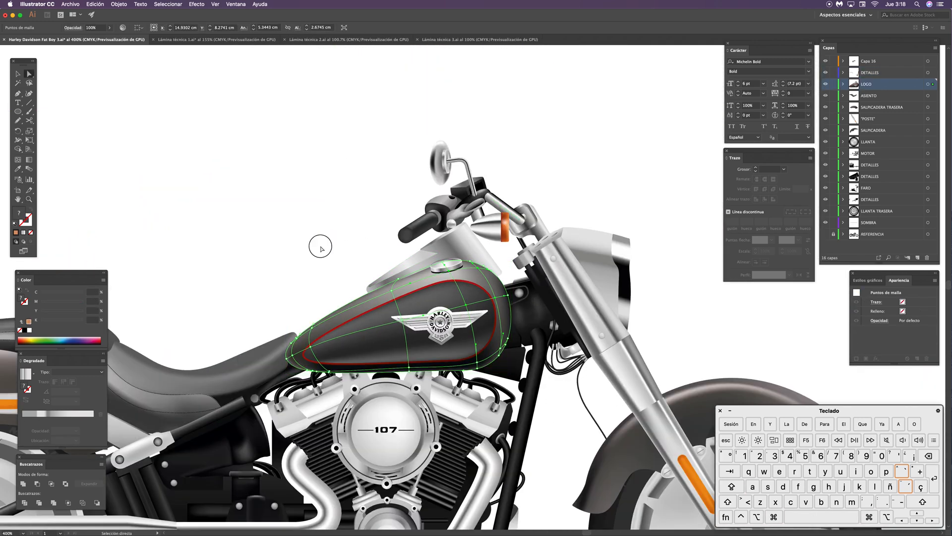
Step: Select the mesh of the tank's inner dark panel to examine its grid lines and clear the selection
click(320, 248)
click(386, 293)
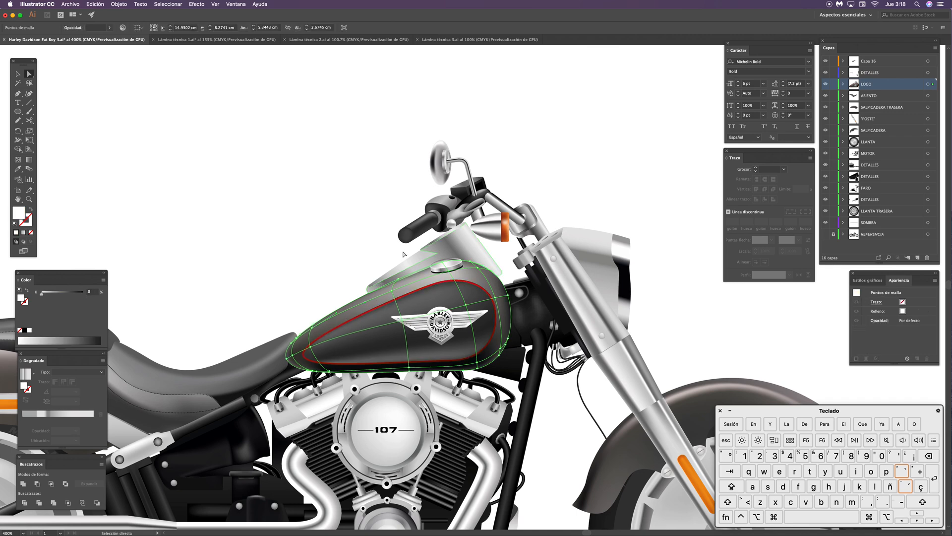
click(387, 348)
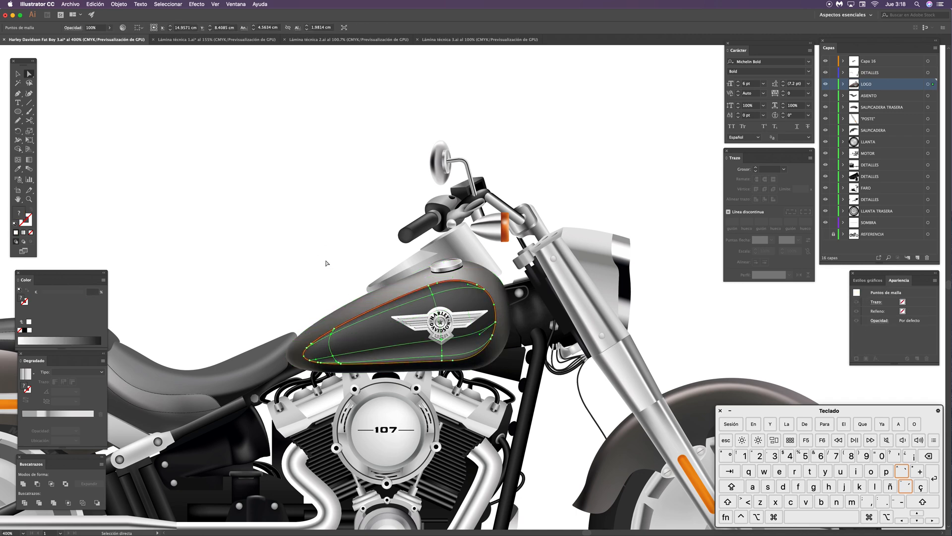
click(326, 263)
Step: Select the red stripe around the tank panel to examine its path and linear gradient fill
key(z)
drag(394, 332, 430, 315)
key(a)
alt+click(400, 261)
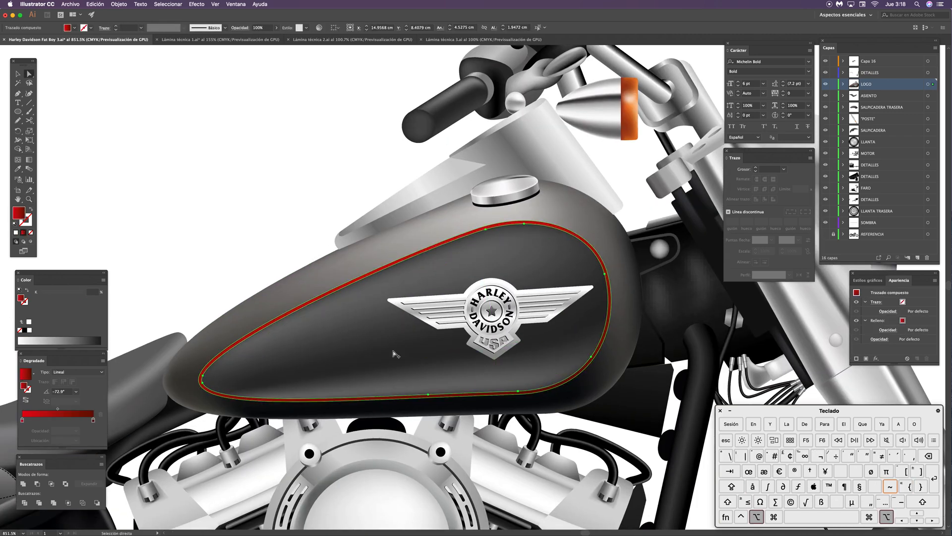
click(276, 208)
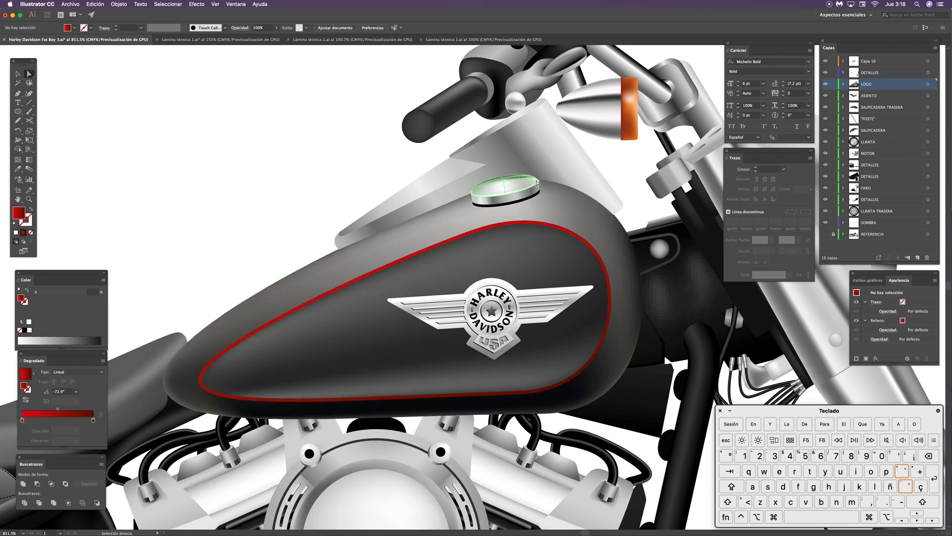
Step: Swap the Pen tool's fill and stroke so new paths get the red gradient as a 1 pt outline without fill
key(super+minus)
key(super+minus)
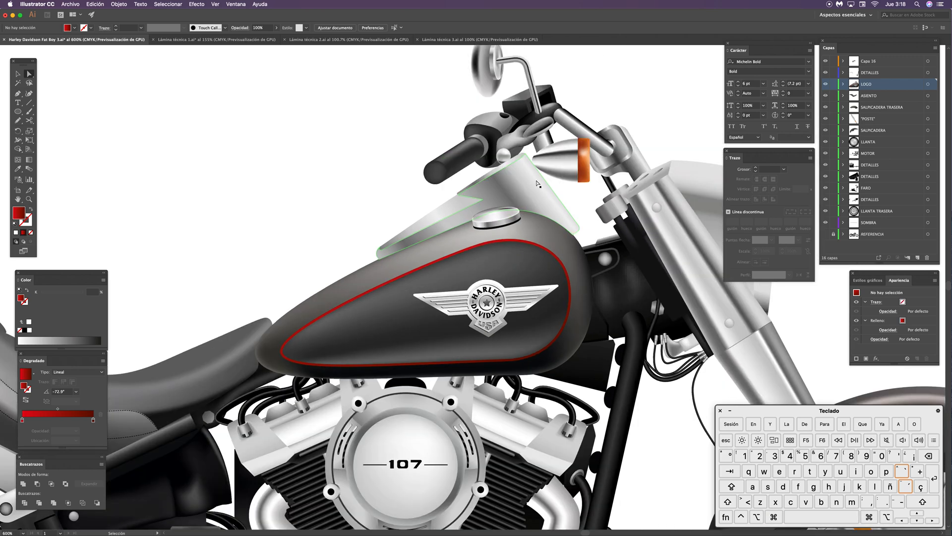
key(v)
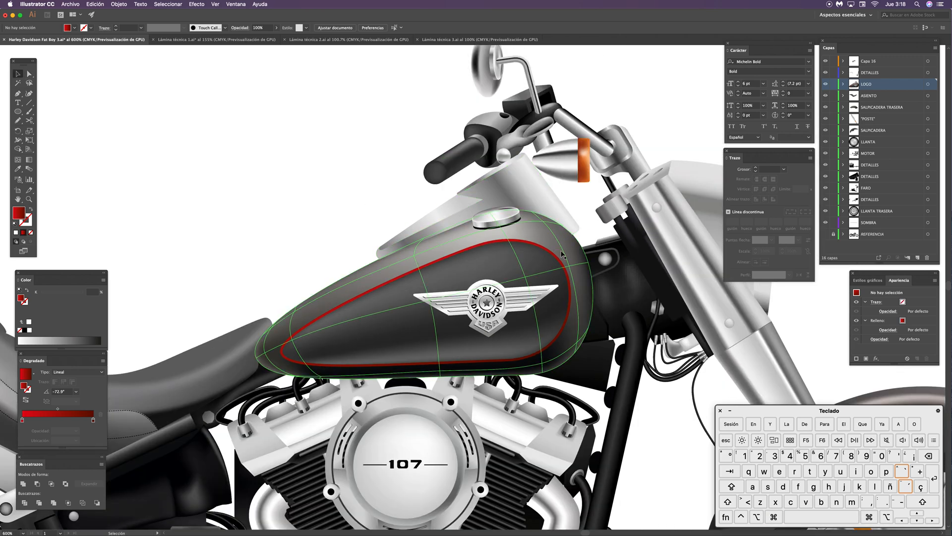
scroll(562, 254, left, 3)
scroll(562, 254, up, 1)
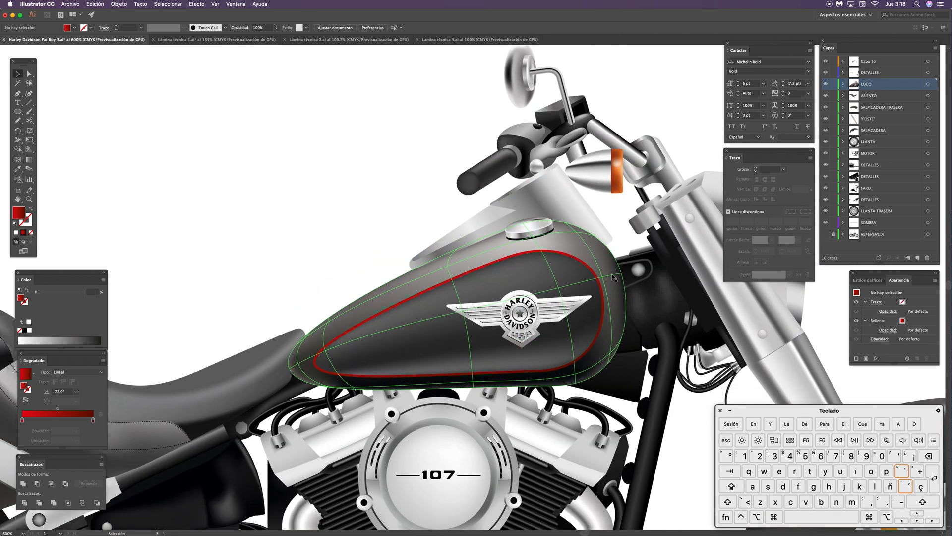
key(p)
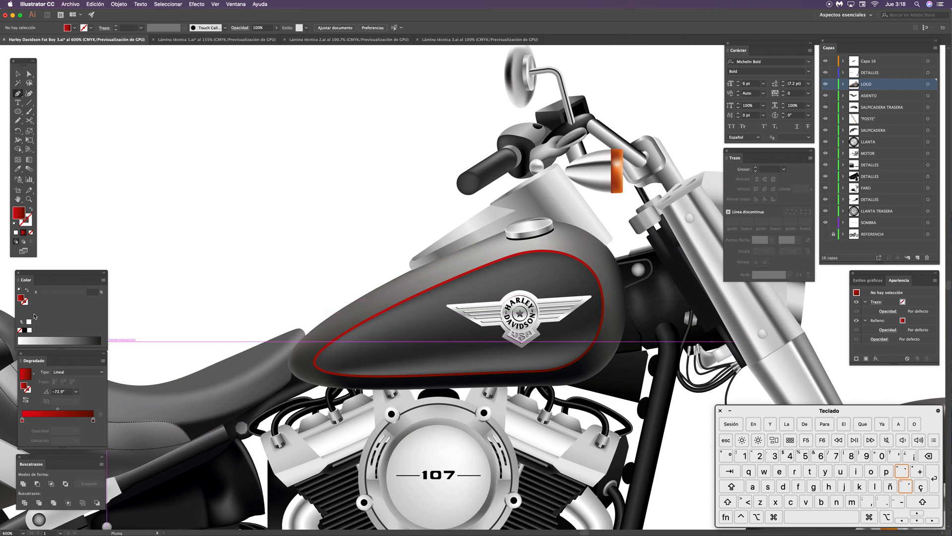
key(shift+x)
key(x)
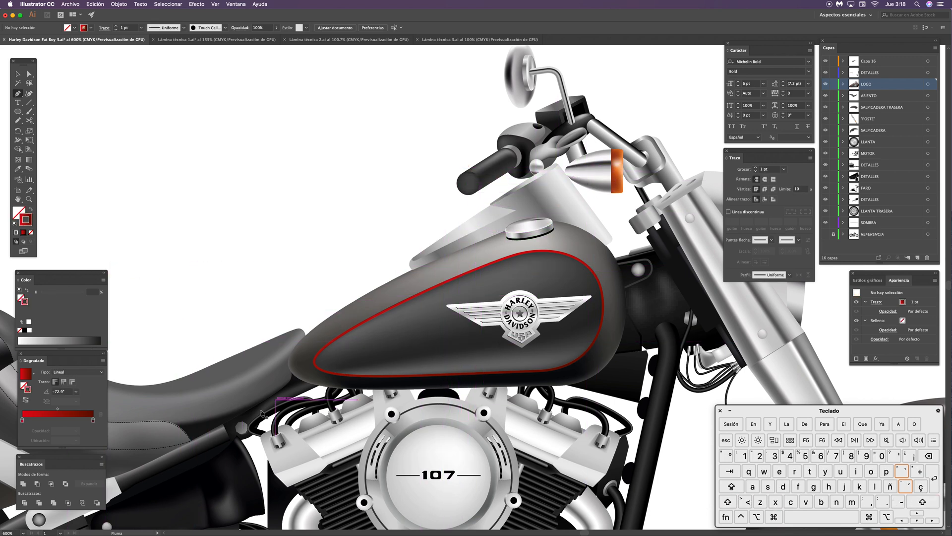
Step: Trace the fuel tank's outer contour with the Pen tool as a closed curved path starting at its rear tip
click(290, 369)
drag(344, 307, 397, 281)
click(399, 275)
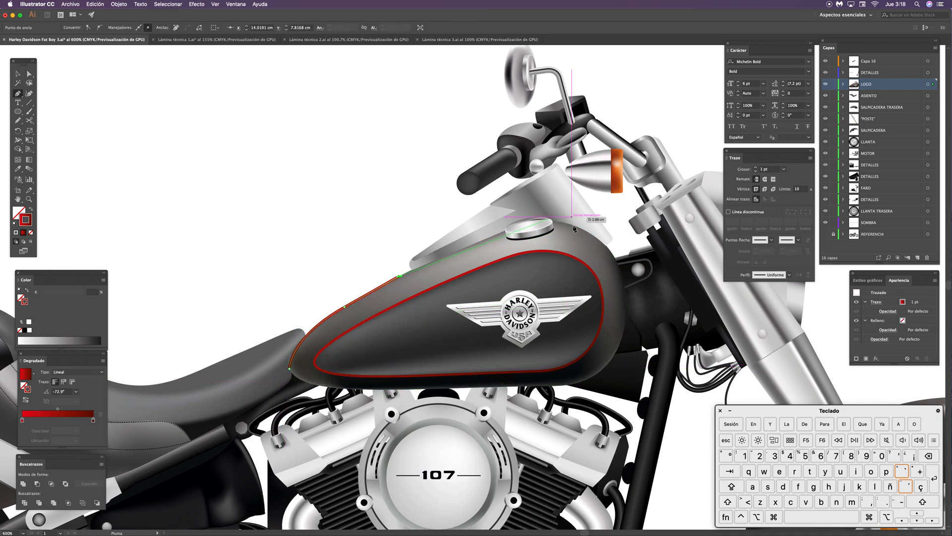
drag(589, 232, 639, 275)
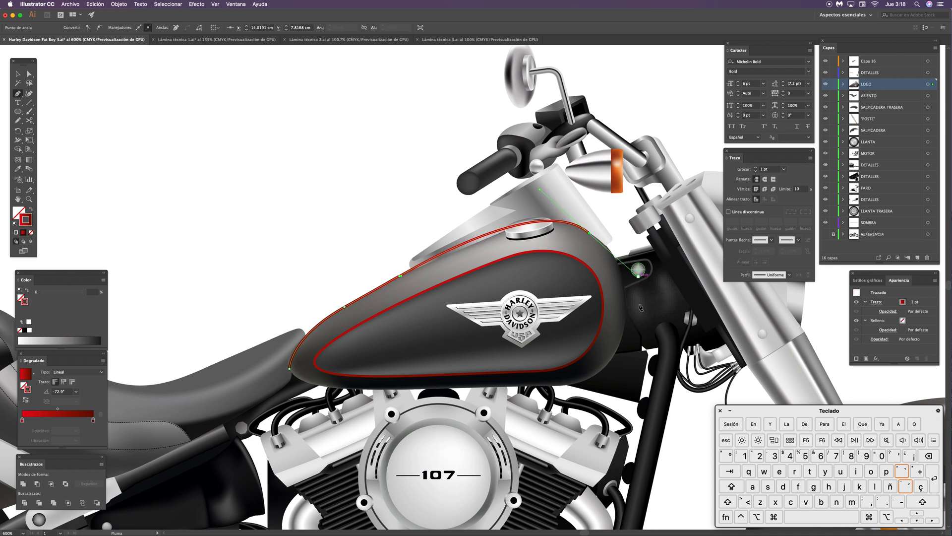
click(619, 356)
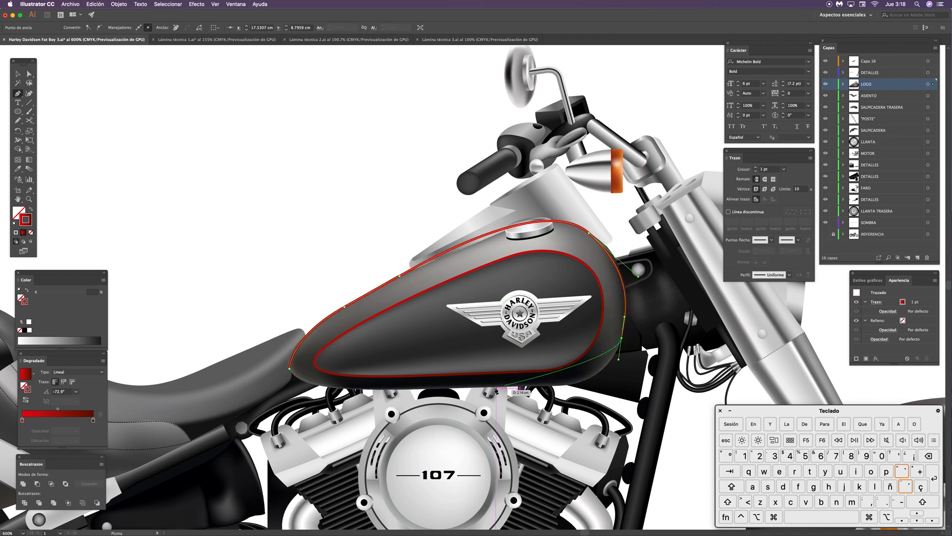
drag(491, 387, 392, 382)
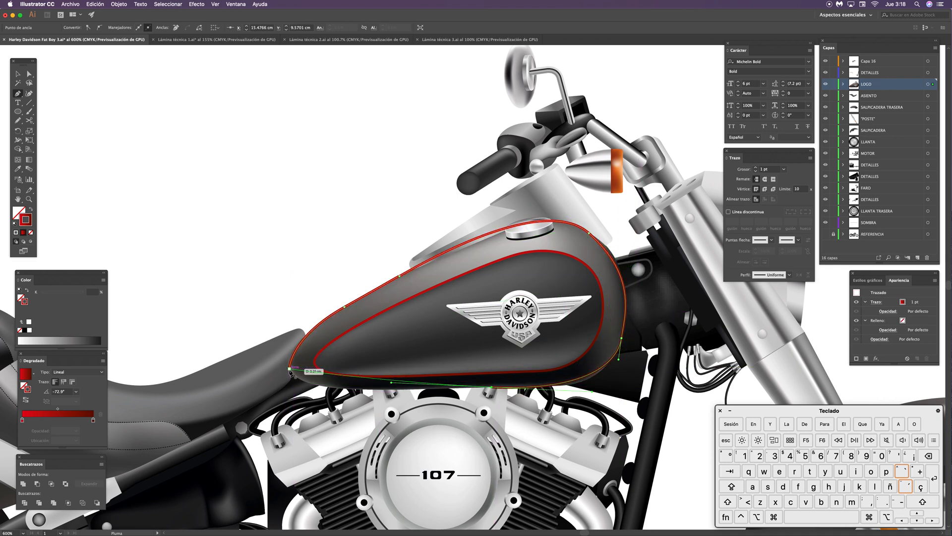
drag(289, 369, 289, 338)
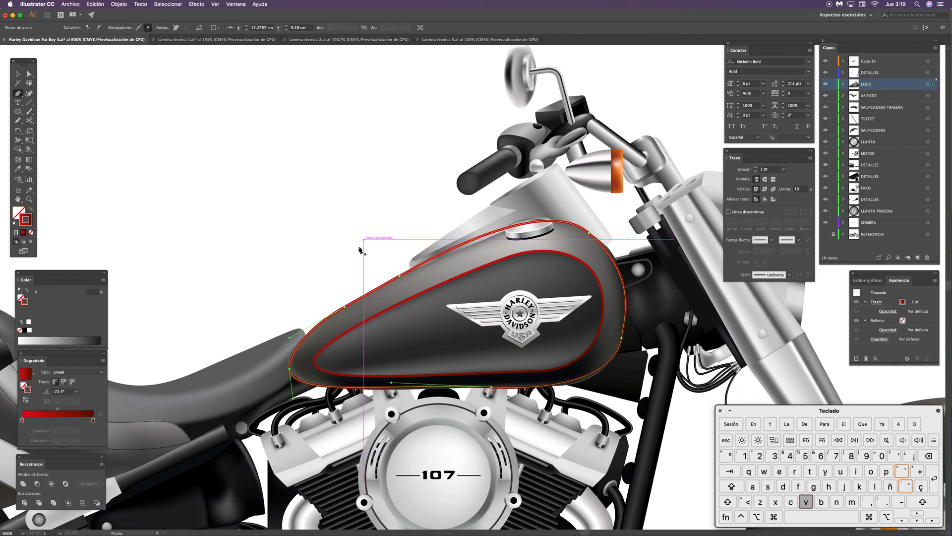
Step: Delete the traced contour path from the fuel tank
key(v)
click(344, 268)
drag(364, 298, 168, 122)
key(BackSpace)
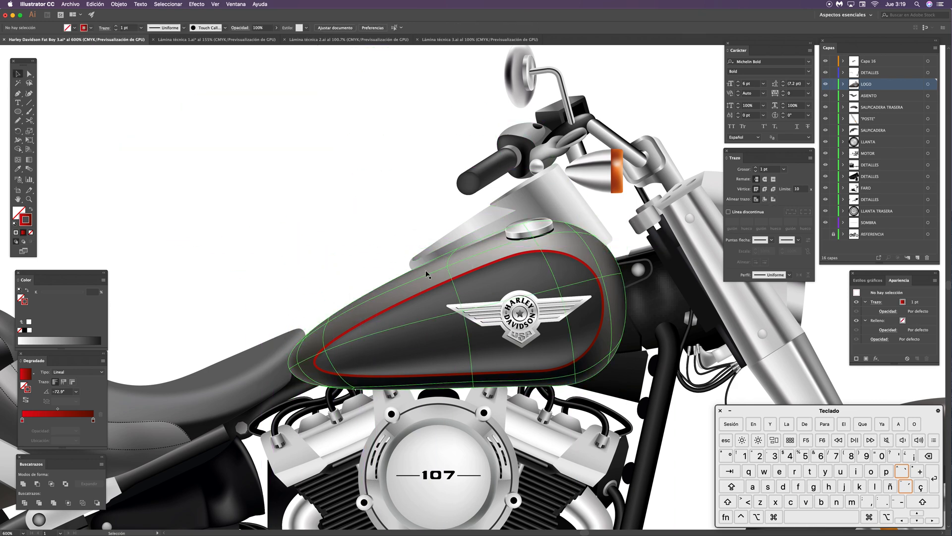
Step: Draw an ellipse about 4.44 × 2.83 cm in the empty area above the seat and fuel tank
drag(502, 289, 449, 354)
key(l)
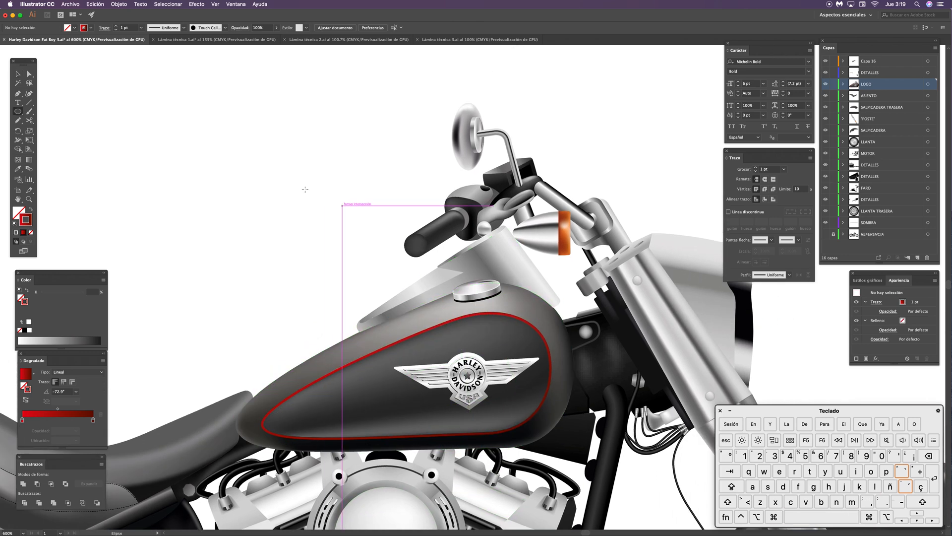
drag(186, 132, 466, 311)
drag(364, 145, 367, 350)
Step: Flatten the ellipse by scaling its anchor points, and lengthen the curve handles toward its right end to make that end blunter
key(v)
key(a)
click(377, 135)
scroll(419, 172, right, 1)
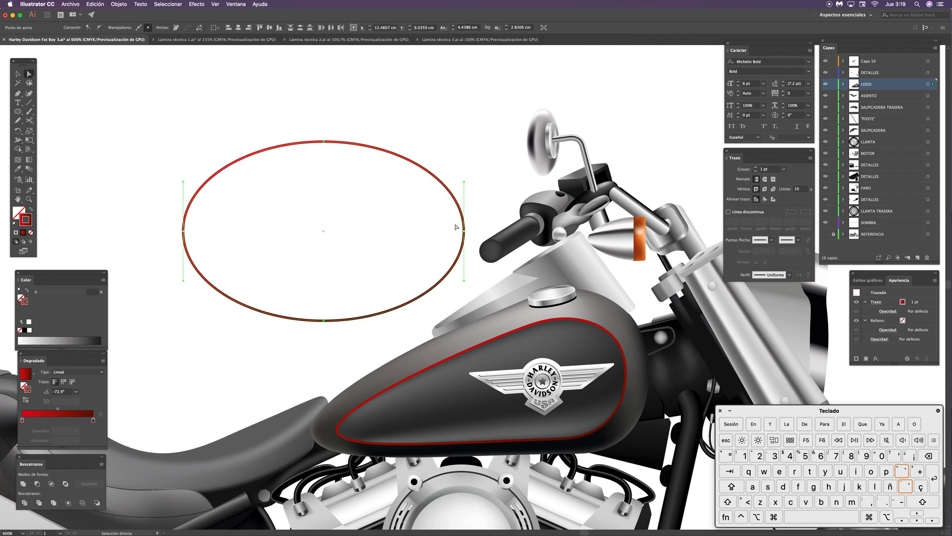
key(s)
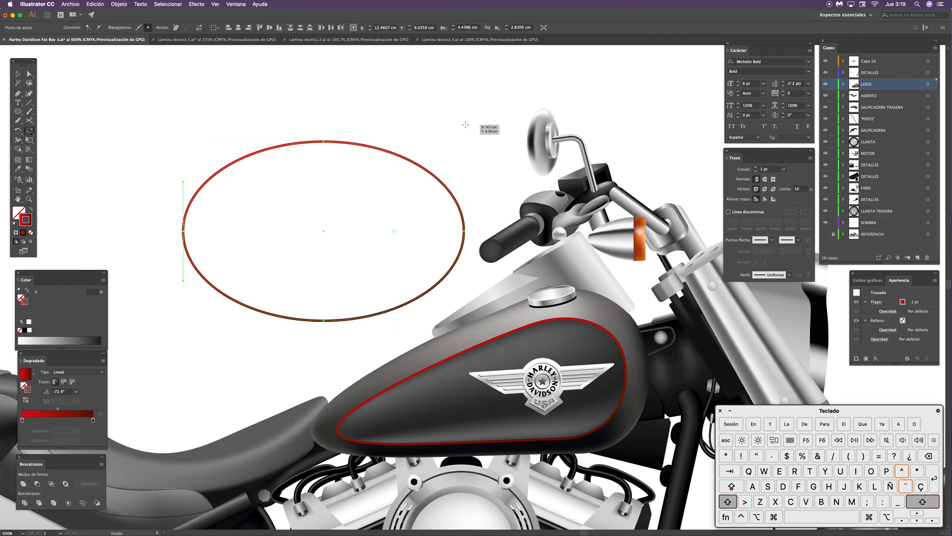
drag(484, 126, 489, 91)
click(464, 230)
key(a)
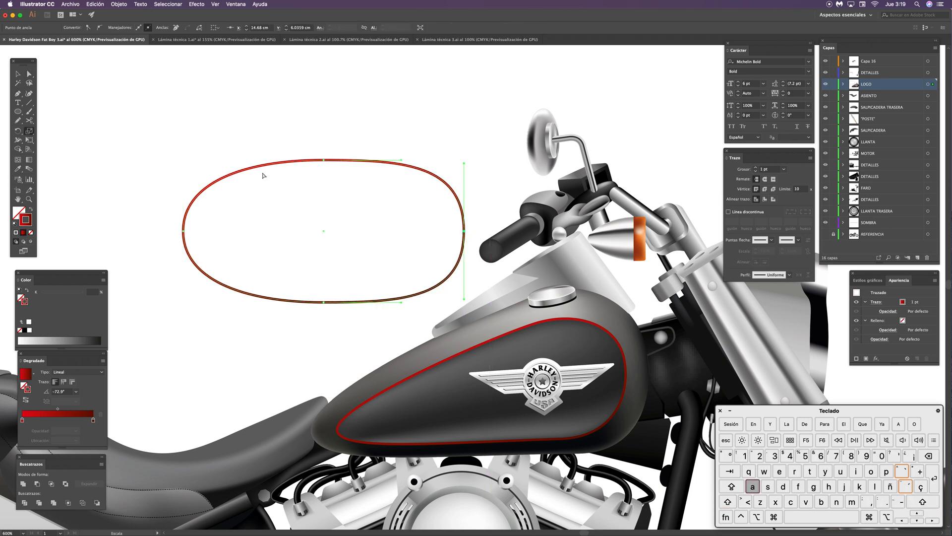
Step: Scale the ellipse's left-side points with the Scale tool so the outline tapers toward its left end
drag(160, 194, 207, 257)
key(s)
drag(207, 147, 200, 178)
mouse_move(333, 152)
mouse_down()
mouse_move(304, 304)
mouse_move(330, 145)
mouse_move(333, 154)
mouse_up()
key(s)
key(a)
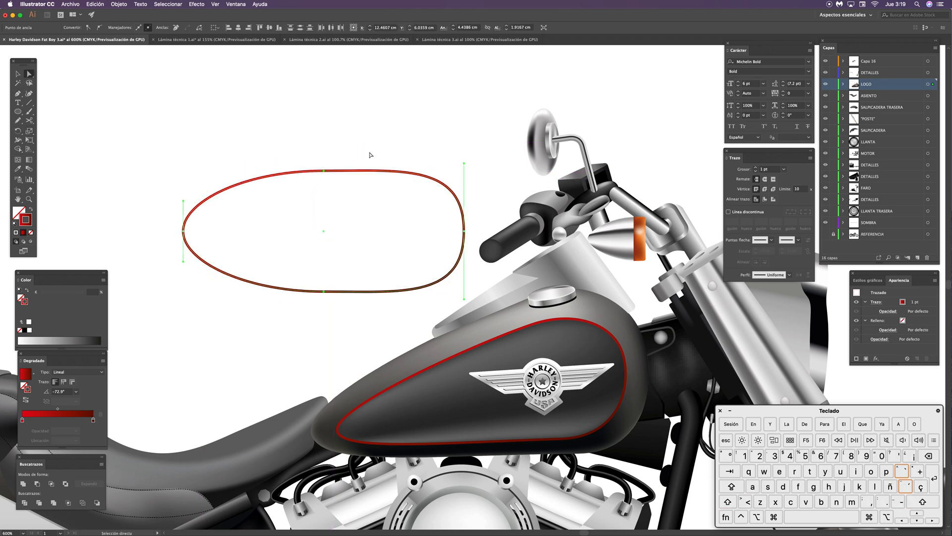
Step: Tilt the right anchor's handles inward and raise the top anchor's right handle so the upper edge rises toward the front
click(473, 215)
click(464, 231)
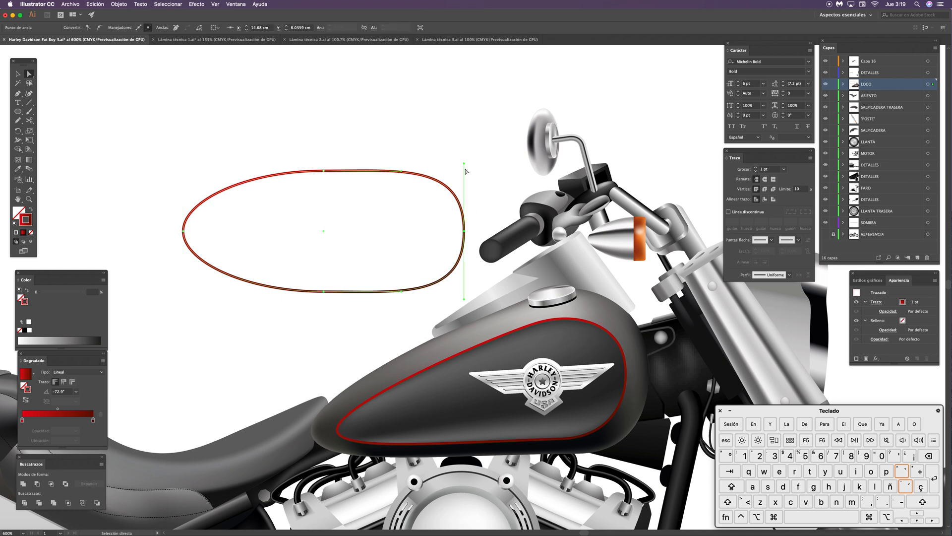
drag(465, 165, 455, 157)
drag(400, 170, 410, 160)
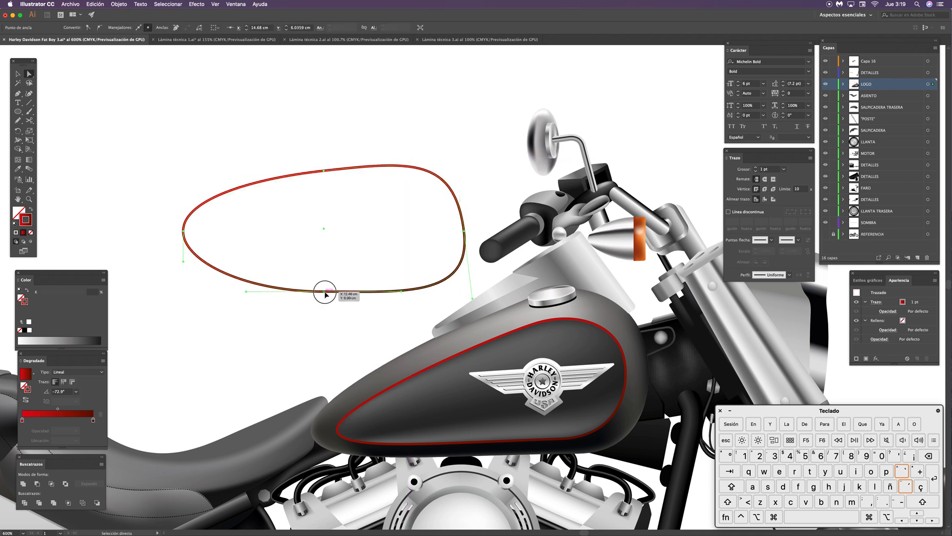
Step: Lower the bottom anchor slightly, tilt its handles and shorten the left anchor's lower handle to shape the underside
drag(323, 292, 325, 299)
drag(405, 301, 389, 304)
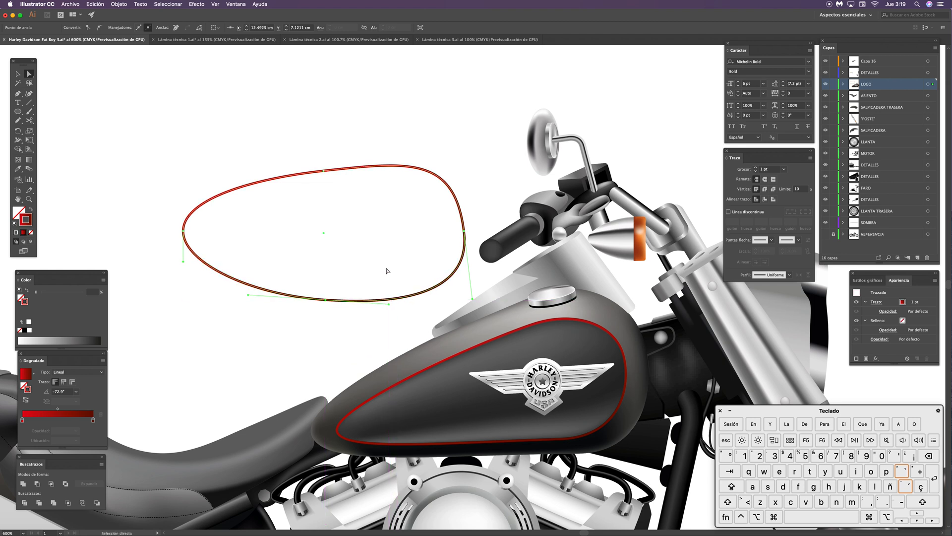
drag(185, 261, 184, 253)
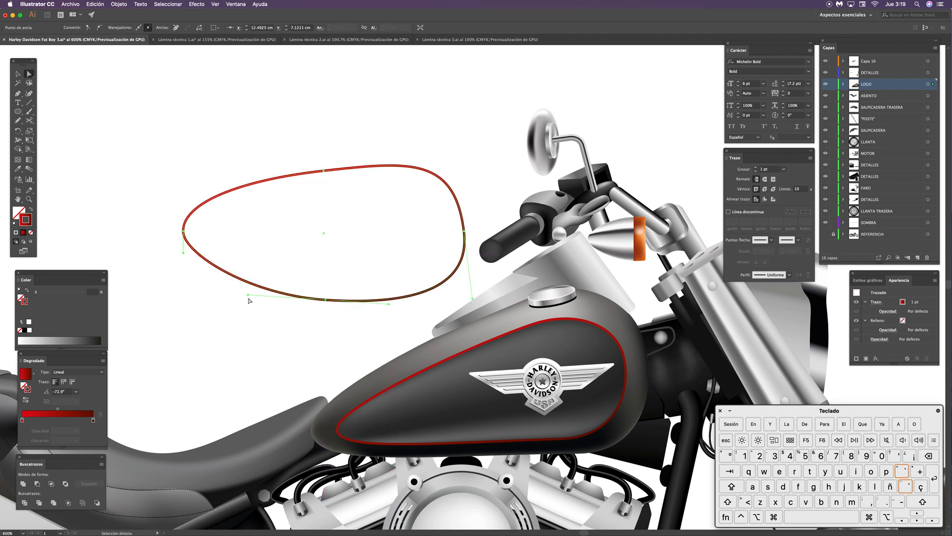
drag(248, 295, 252, 293)
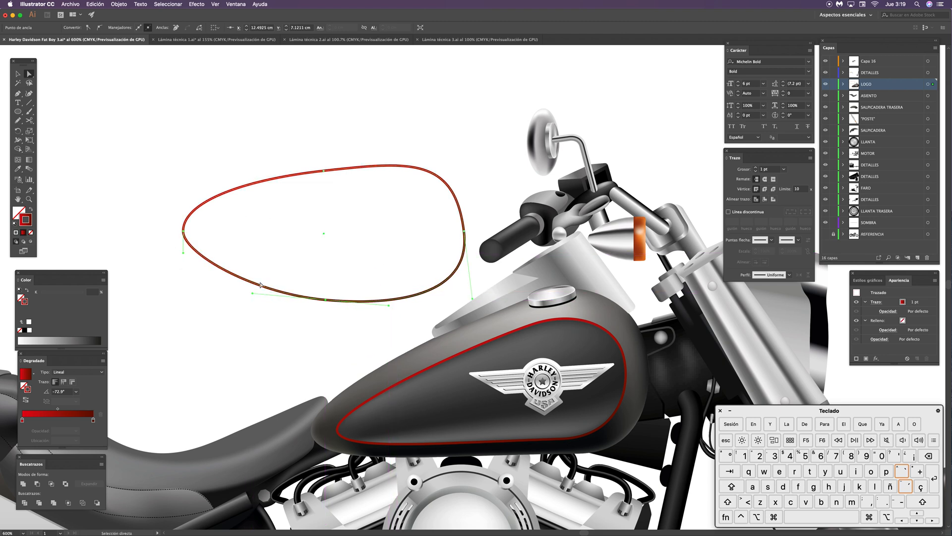
Step: Bring the right anchor's handles back to nearly vertical and lift the top anchor's right handle to round the front corner
click(466, 232)
drag(455, 158, 467, 155)
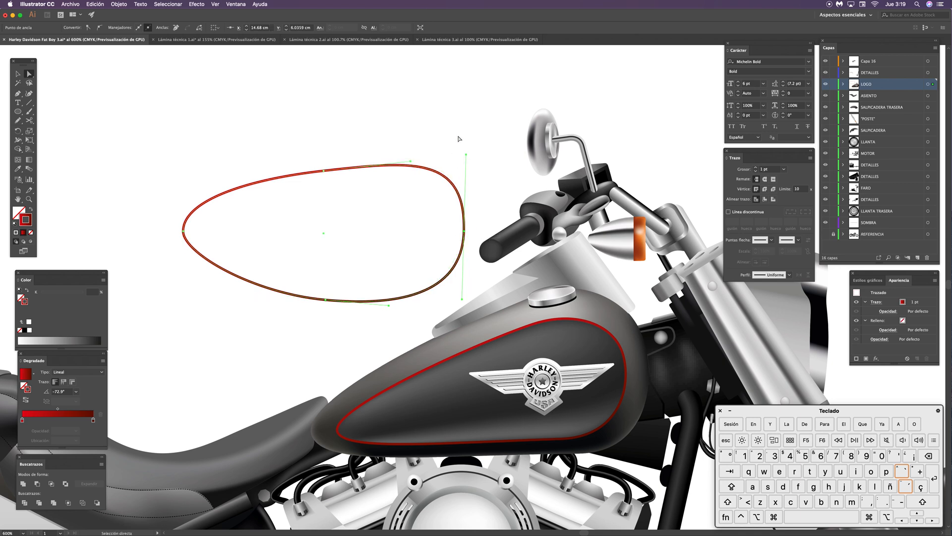
click(325, 171)
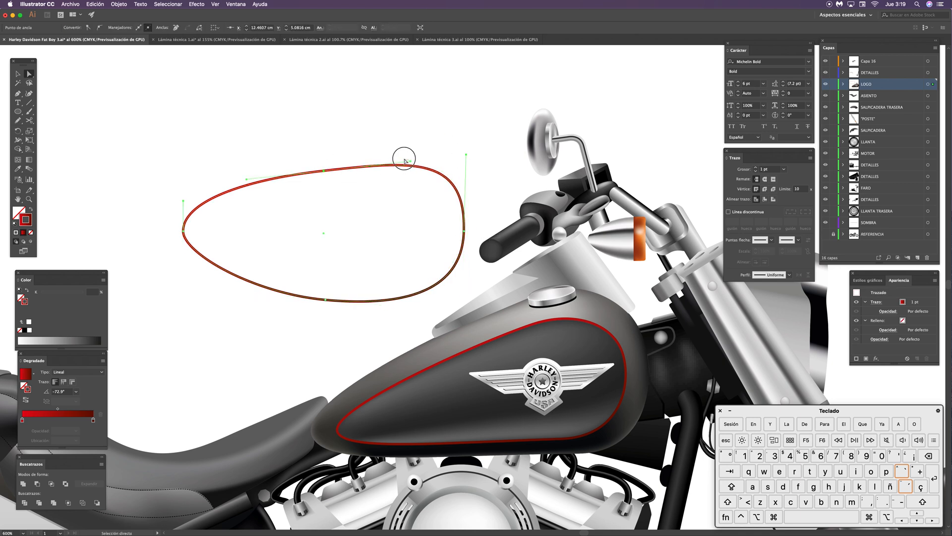
mouse_move(398, 156)
mouse_down()
mouse_move(424, 190)
mouse_move(406, 154)
mouse_up()
click(455, 175)
Step: Fill the tank outline with a solid dark grey sampled with the Eyedropper and leave it without a stroke
key(v)
click(444, 177)
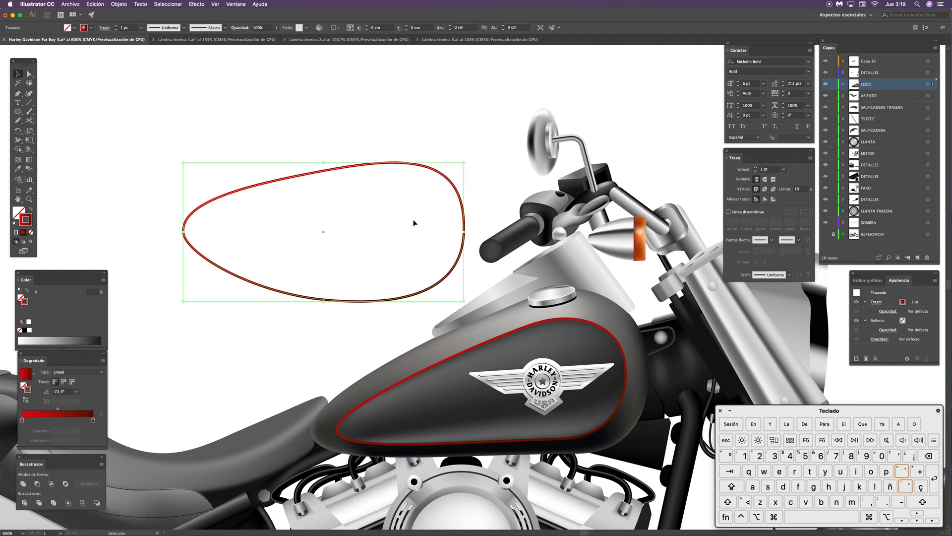
drag(484, 266, 481, 252)
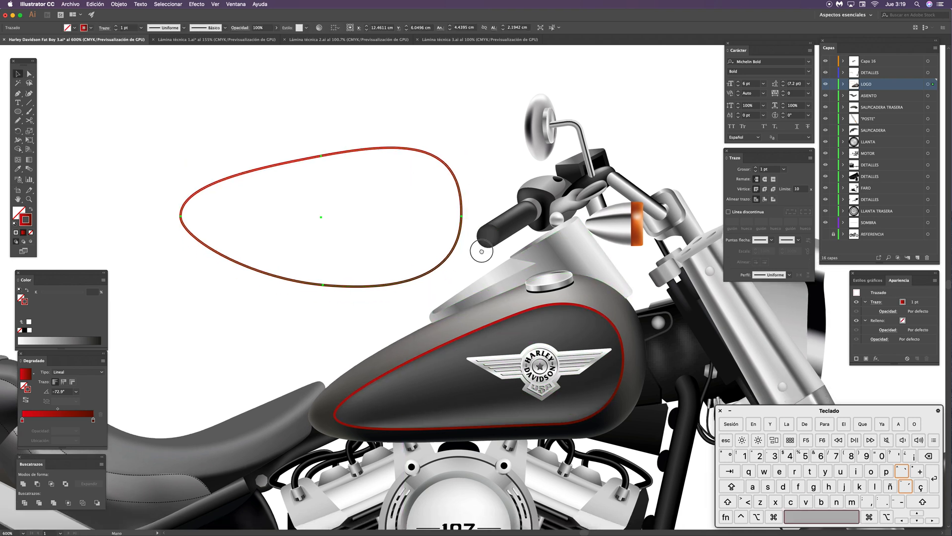
key(i)
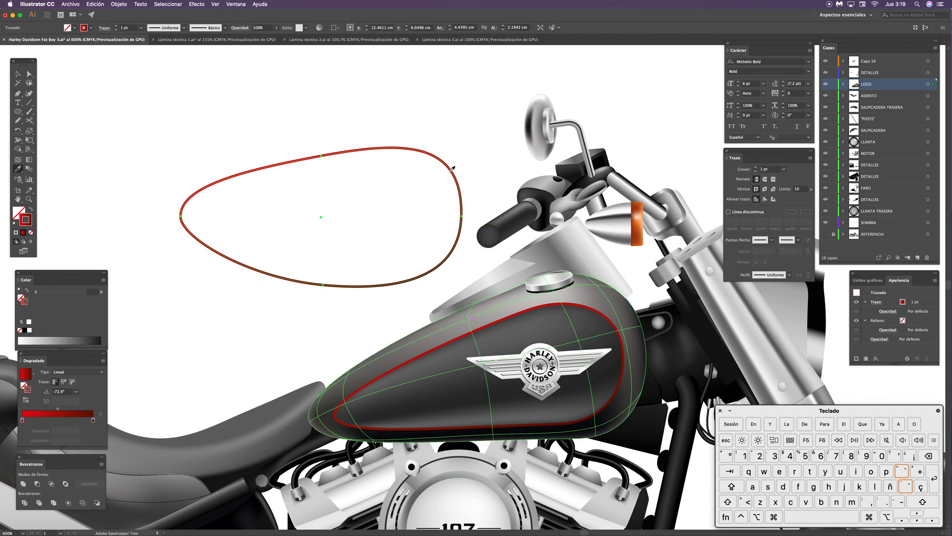
click(90, 314)
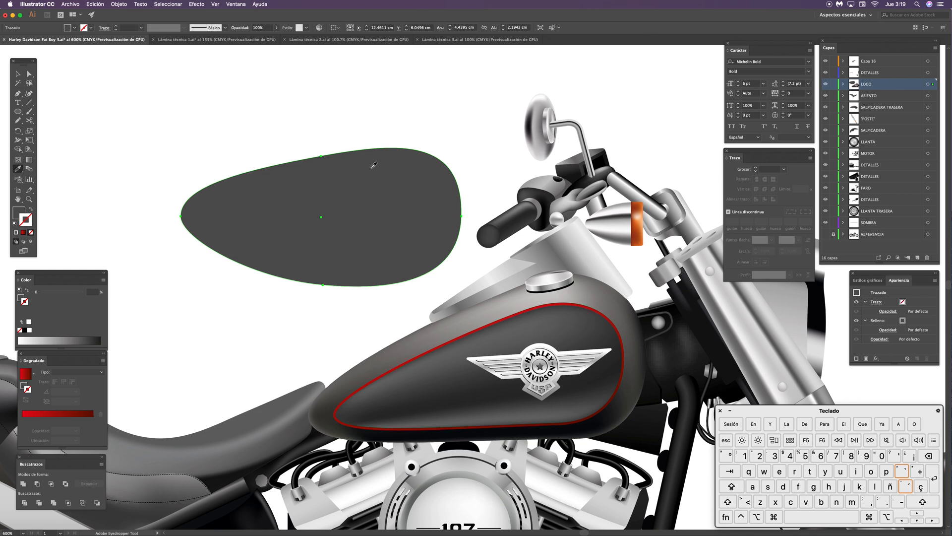
key(x)
key(v)
key(a)
click(379, 112)
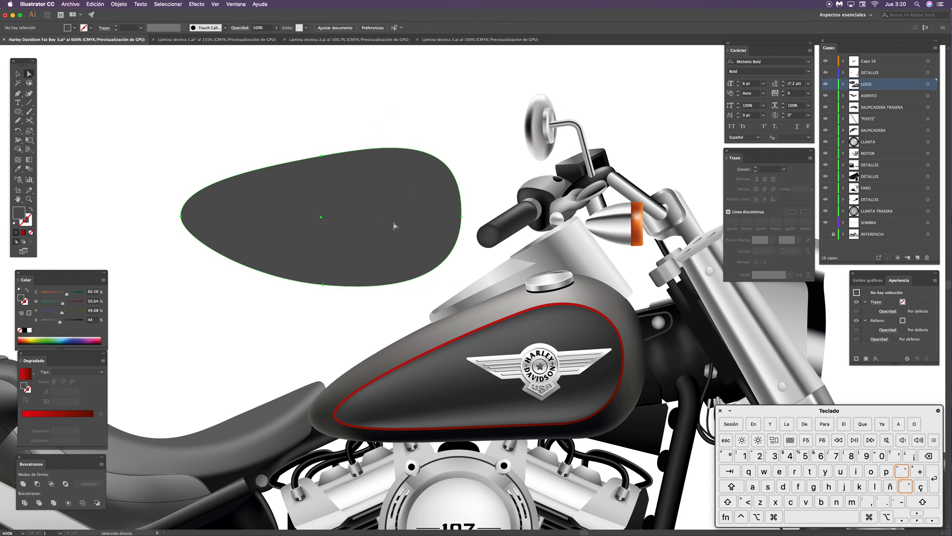
Step: Add three vertical mesh lines to the grey shape along its horizontal axis: near the front, at the middle and near the tapered rear
click(395, 226)
key(u)
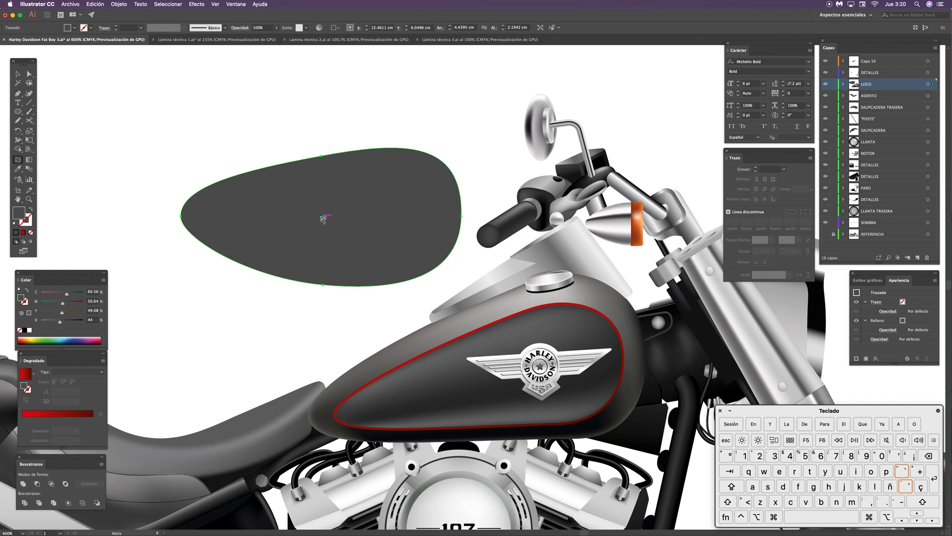
click(421, 212)
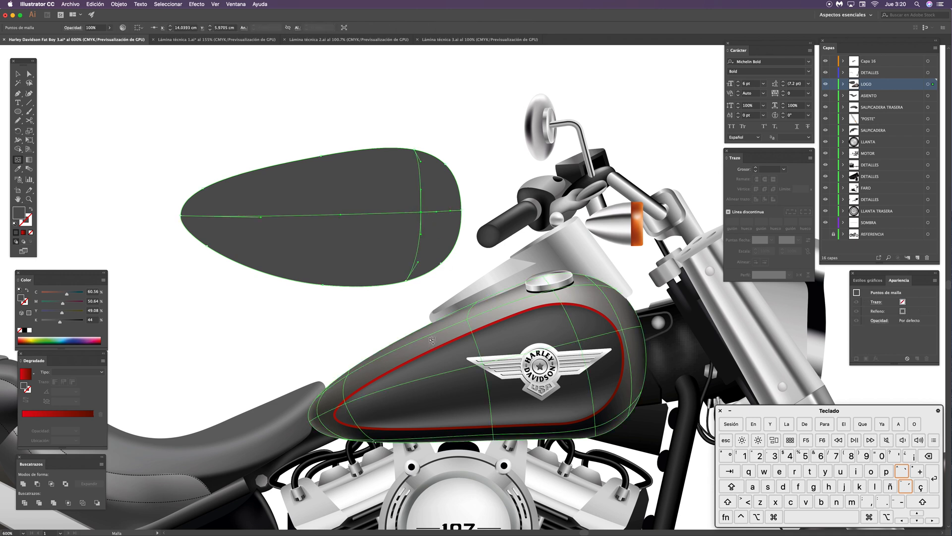
click(333, 217)
scroll(471, 292, up, 1)
scroll(471, 292, left, 2)
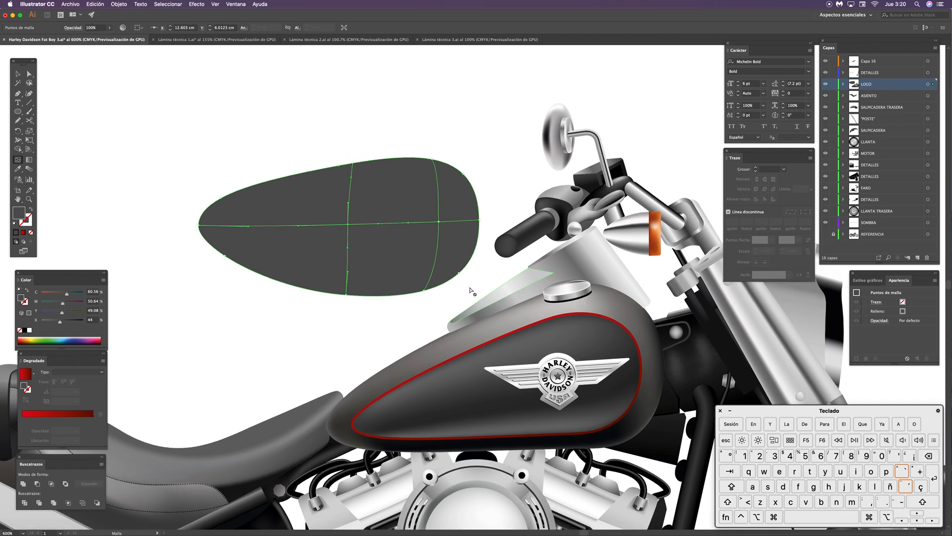
click(239, 226)
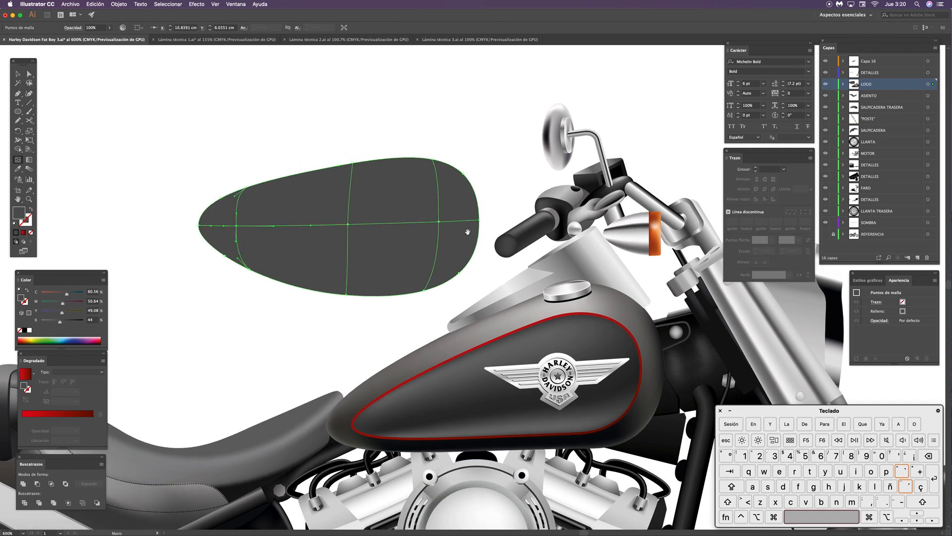
Step: Add two lengthwise mesh lines to the grey shape, one near its upper edge and one near its lower edge
scroll(467, 203, right, 1)
click(433, 174)
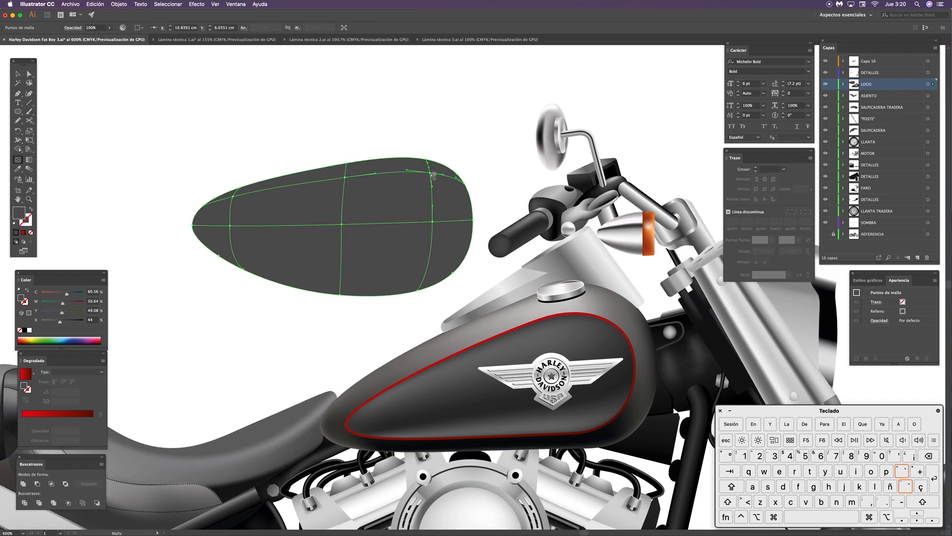
click(426, 271)
key(a)
click(461, 158)
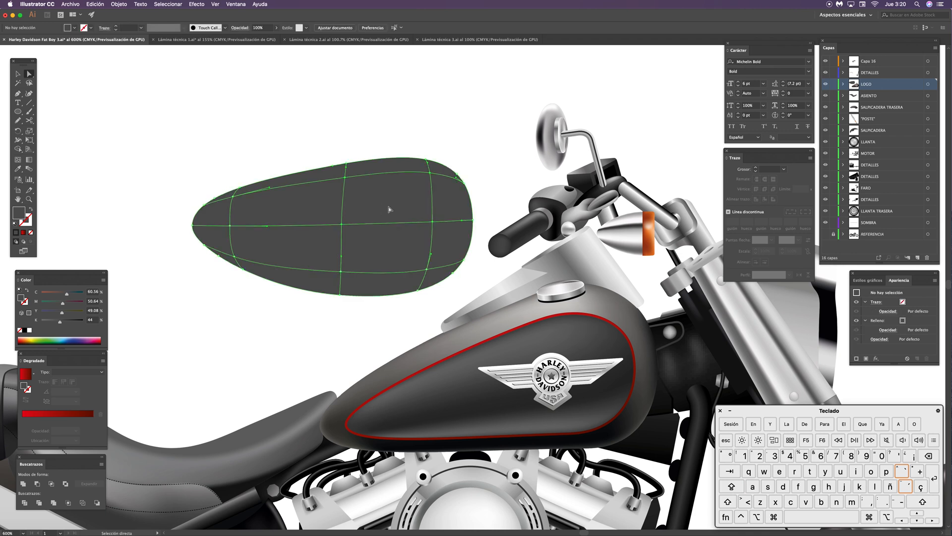
Step: Colour the upper front mesh point with the light grey sampled from the original tank's highlight beside the cap
click(435, 183)
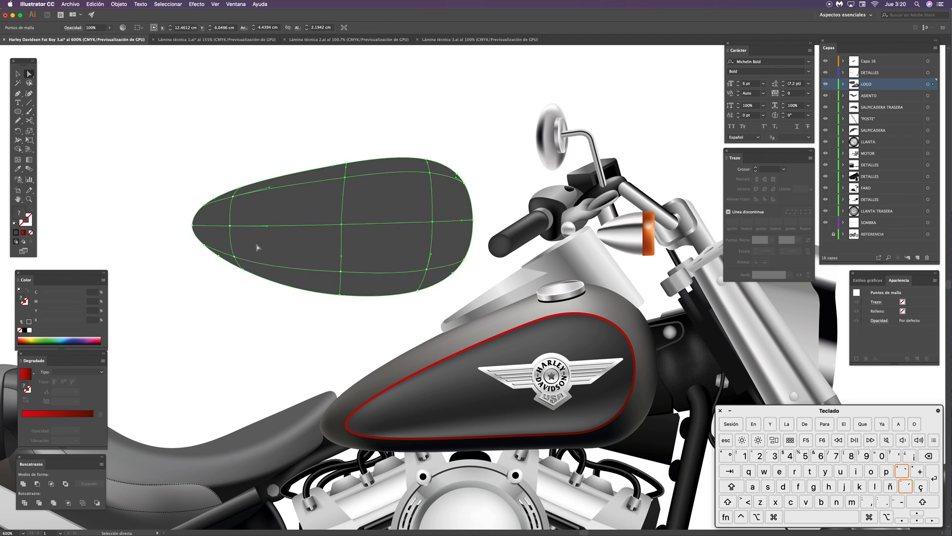
click(430, 173)
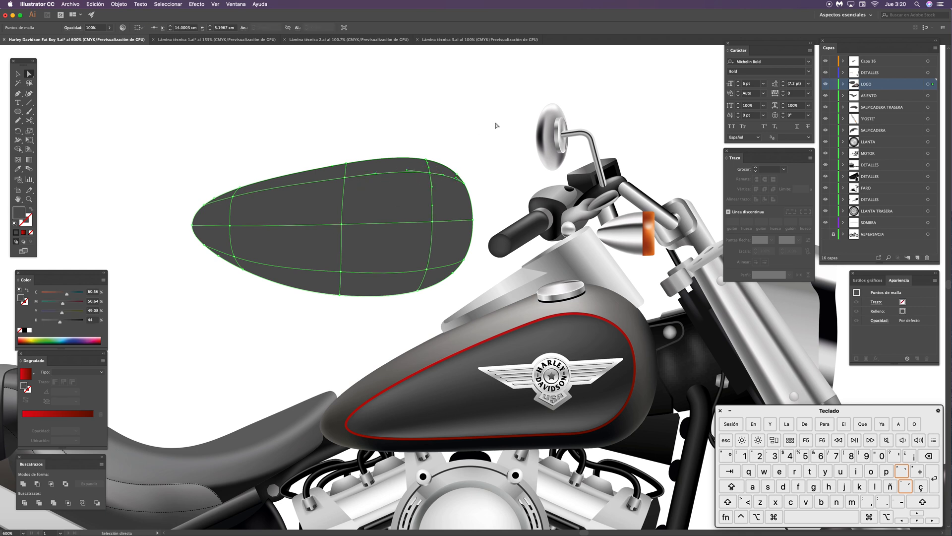
key(i)
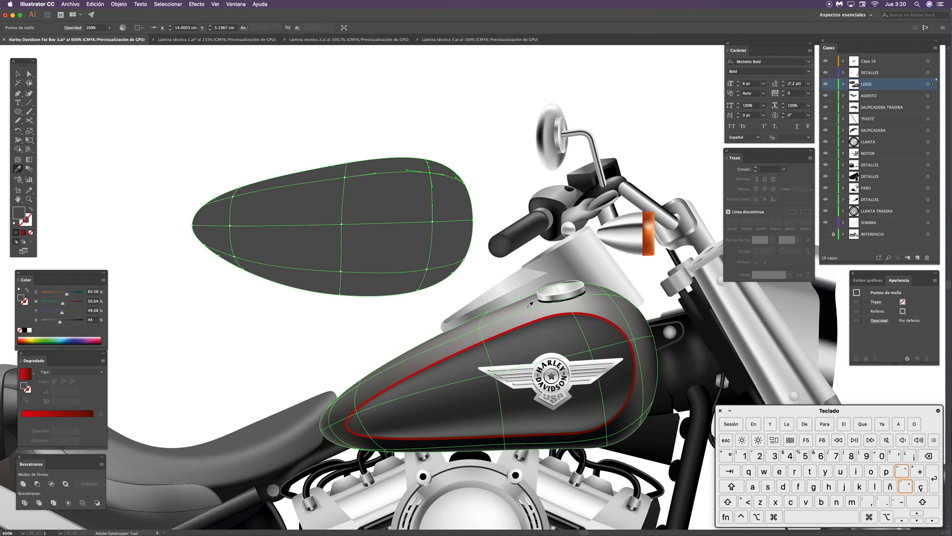
click(530, 311)
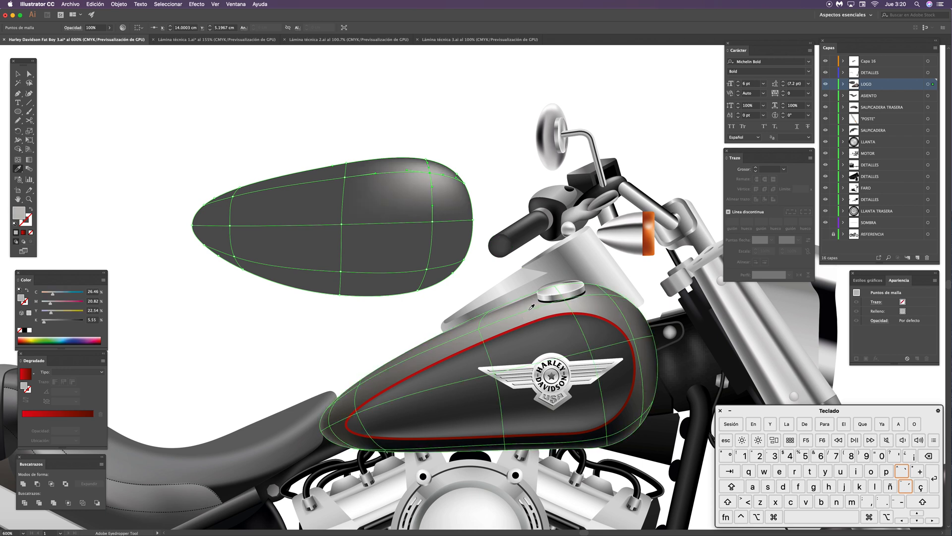
Step: Colour the upper middle and upper rear mesh points with progressively darker greys sampled along the original tank's upper side
key(a)
click(494, 325)
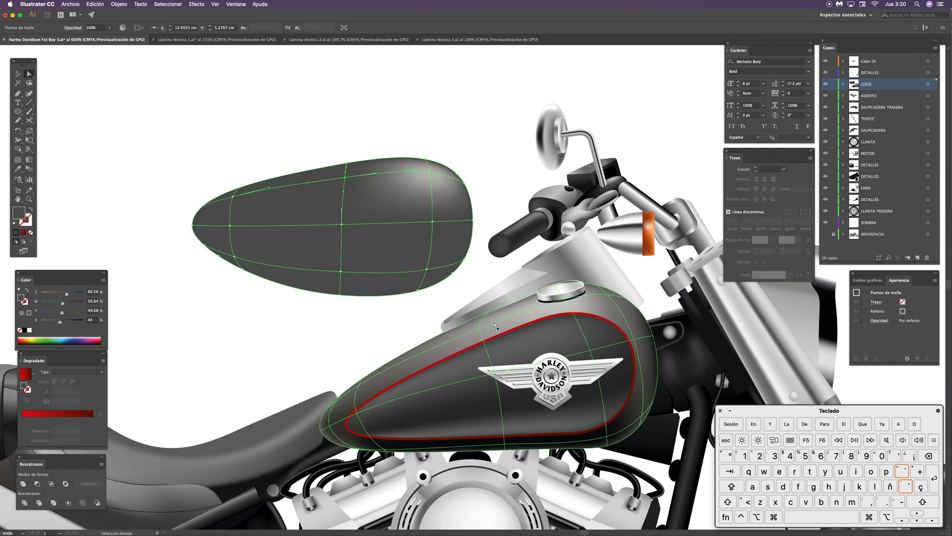
click(457, 334)
key(a)
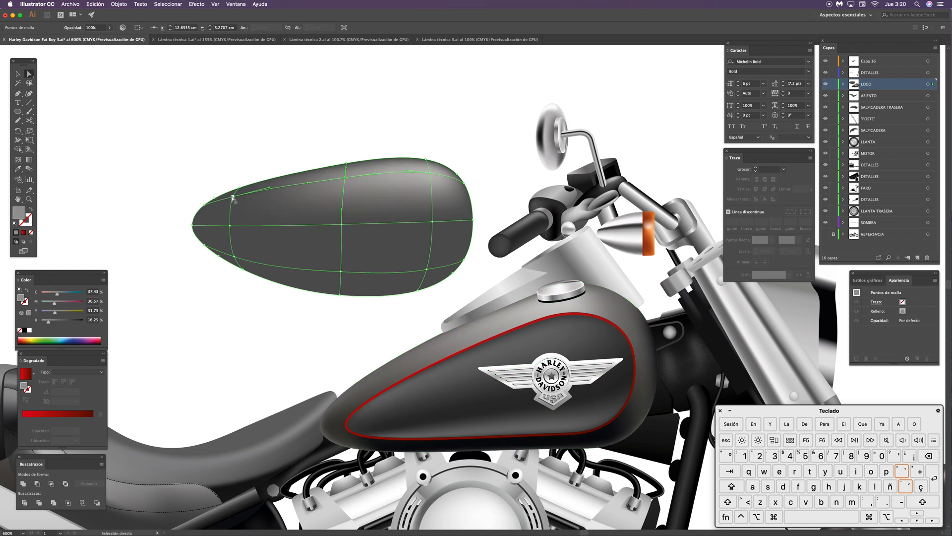
click(233, 197)
key(i)
click(361, 393)
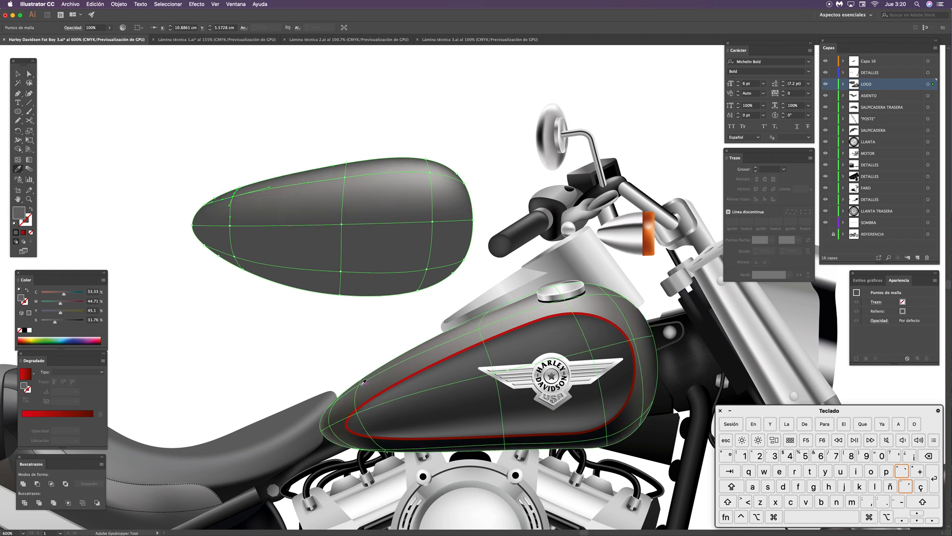
key(a)
click(391, 148)
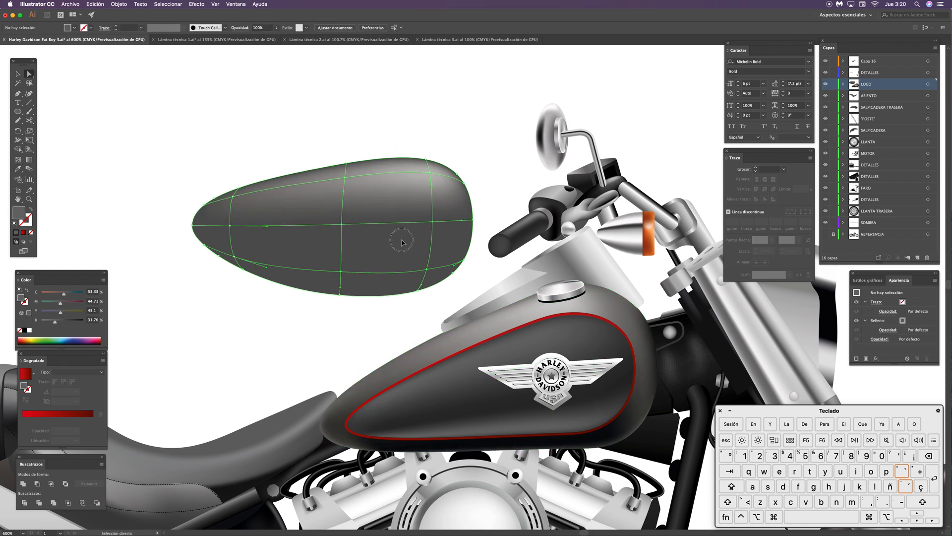
Step: Colour the lower front mesh point with a near-black sampled from the original tank's lower front
click(452, 272)
click(427, 271)
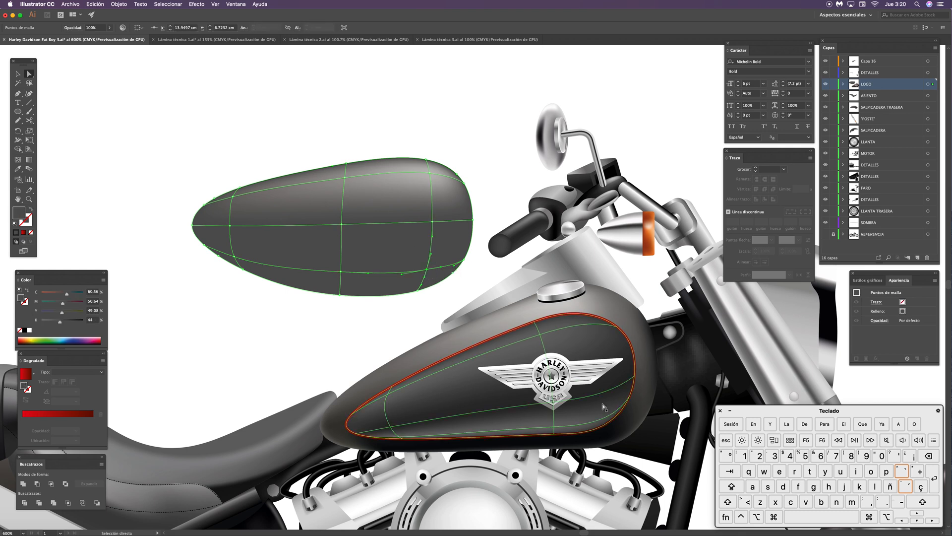
key(i)
click(622, 432)
key(a)
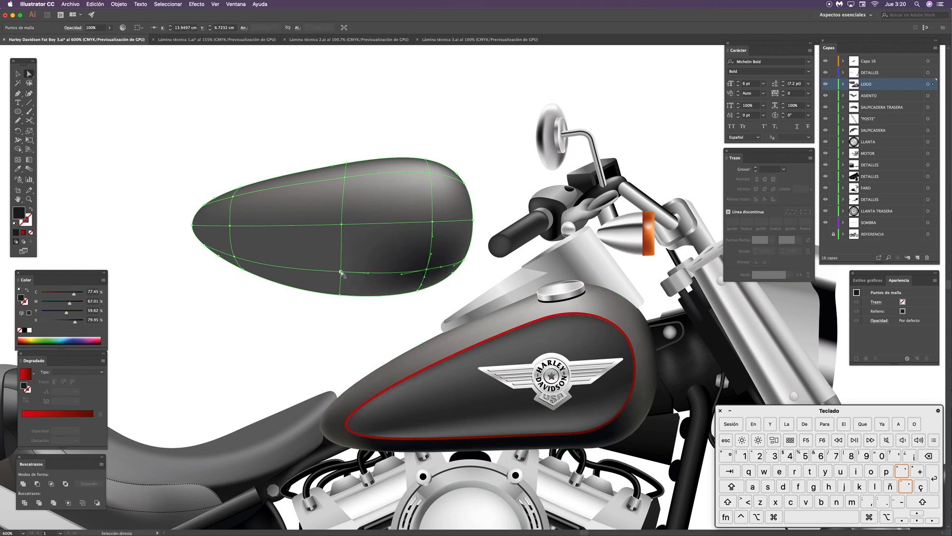
Step: Apply the same near-black from the shape's lower front to its lower middle and lower rear mesh points
click(341, 272)
key(i)
click(431, 267)
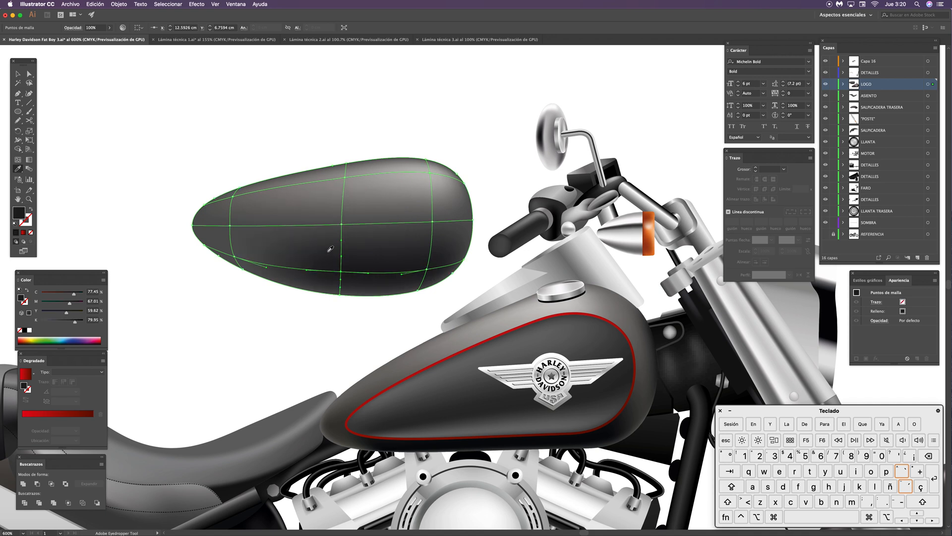
key(a)
key(i)
click(340, 273)
key(a)
click(514, 149)
Step: Compare the shaded demonstration shape with the original tank group, and delete the demonstration shape
scroll(499, 157, down, 1)
key(v)
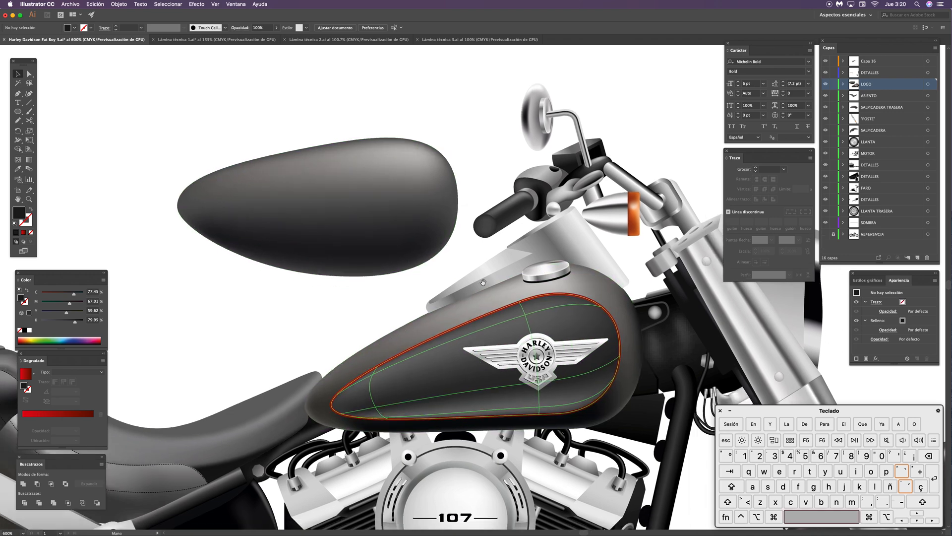
scroll(585, 311, right, 2)
scroll(585, 311, down, 1)
click(582, 331)
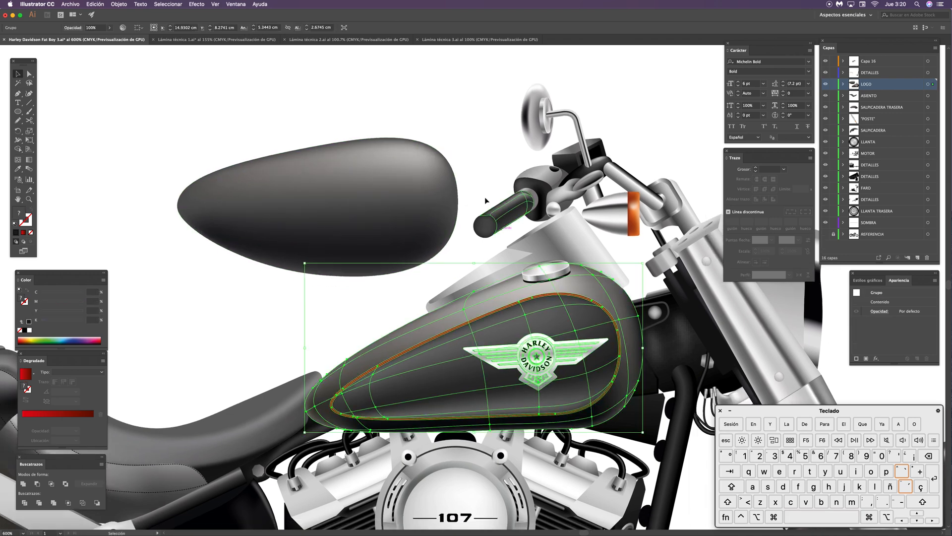
click(470, 132)
drag(556, 254, 505, 207)
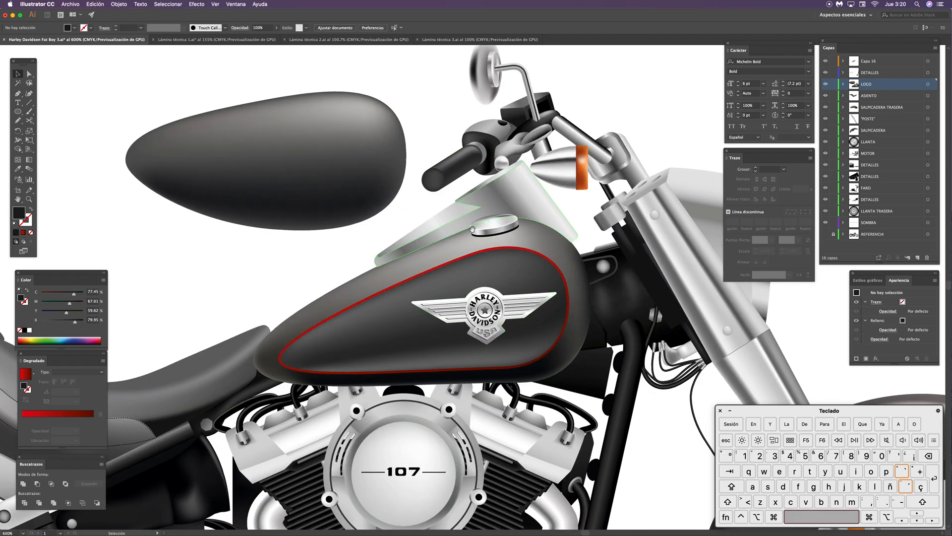
drag(353, 158, 352, 185)
click(340, 189)
key(Delete)
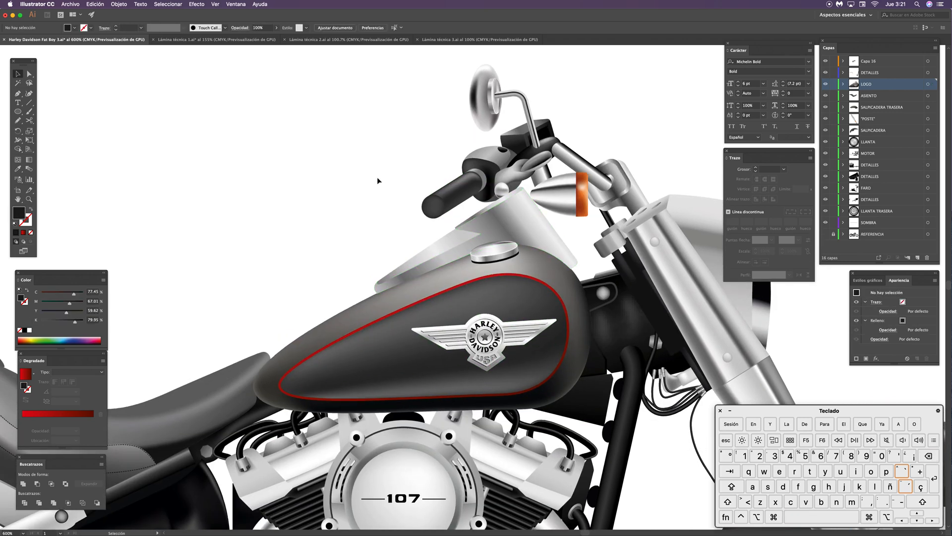
Step: Examine the original tank's gradient mesh and winged logo up close, along with the engine and fork around it
scroll(389, 253, down, 3)
scroll(389, 254, right, 3)
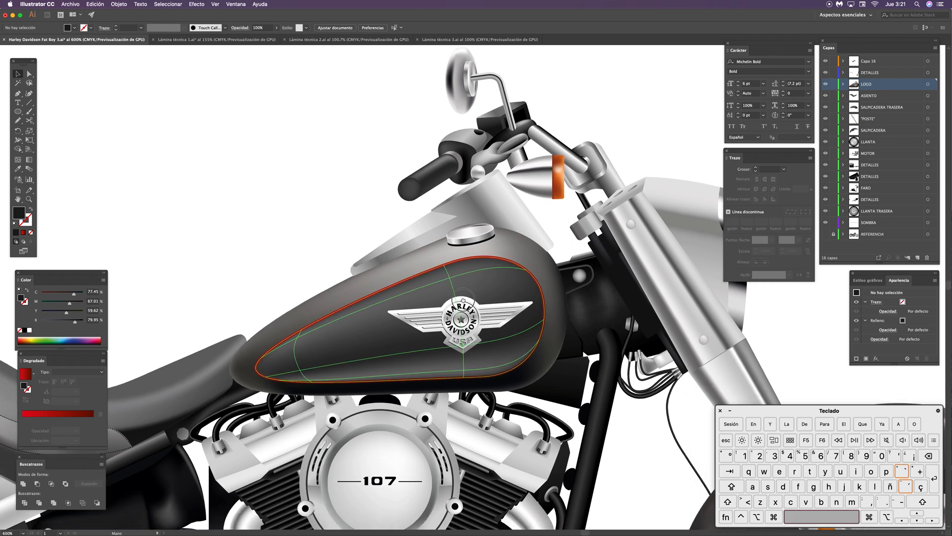
scroll(571, 416, down, 4)
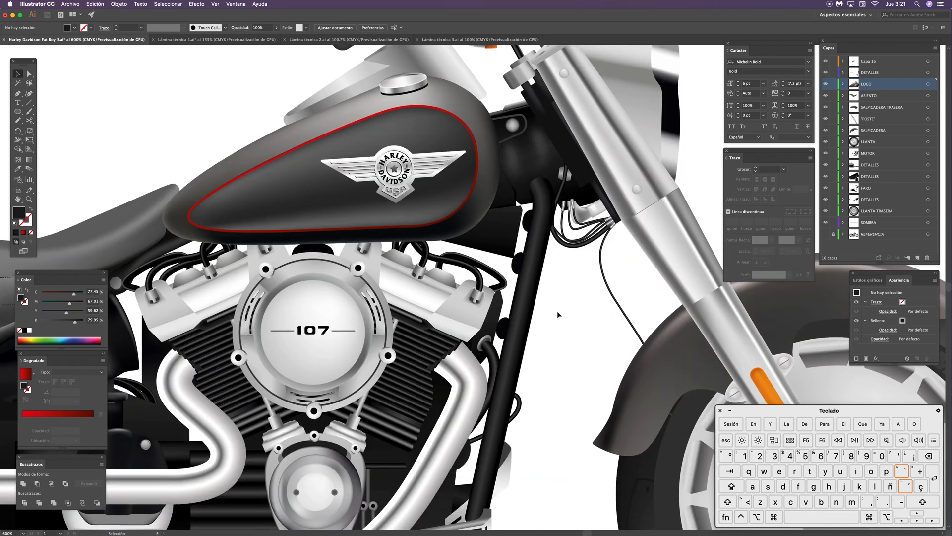
scroll(451, 248, up, 2)
scroll(451, 248, left, 3)
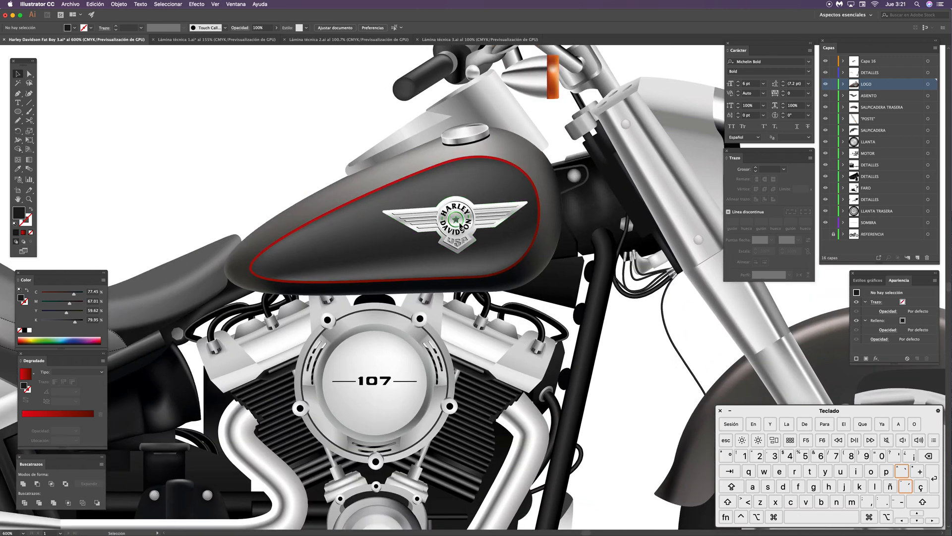
key(z)
drag(475, 212, 559, 170)
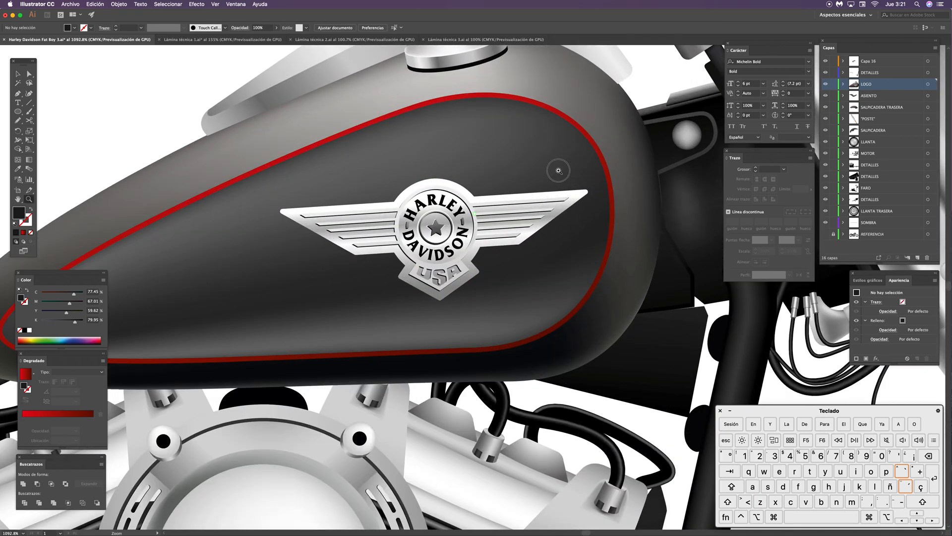
key(a)
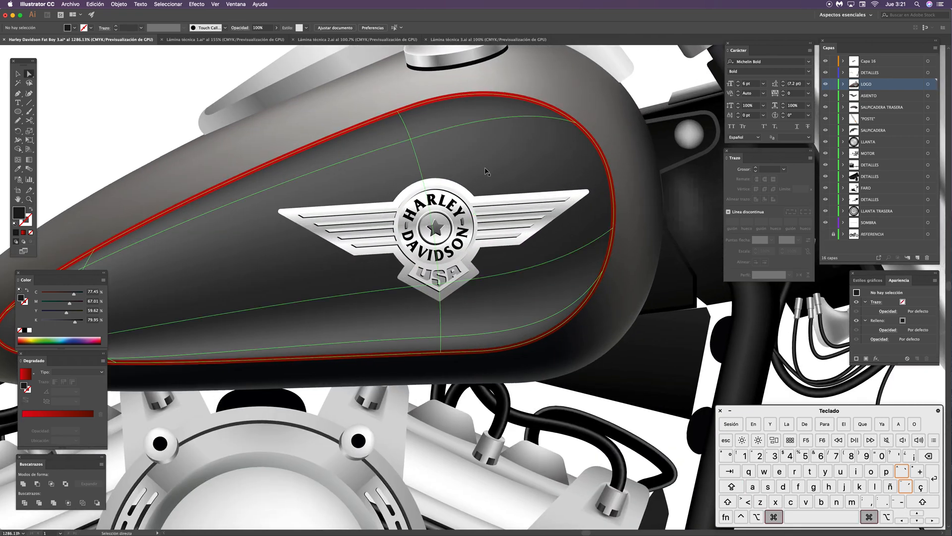
key(super+minus)
key(super+minus)
key(super+minus)
key(v)
key(space)
drag(388, 163, 358, 220)
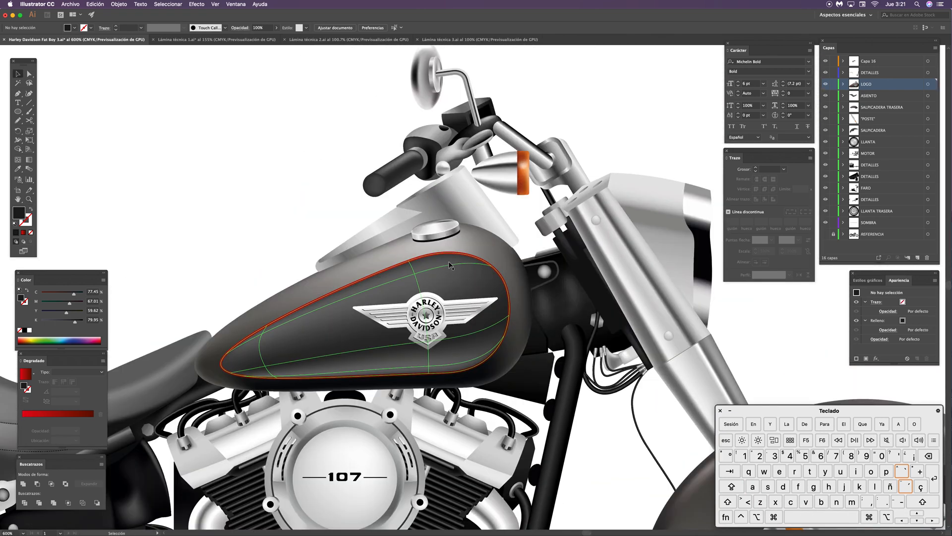
key(space)
drag(464, 270, 452, 312)
Step: Duplicate the tank's chrome fuel cap and place the copy on the empty canvas beside the handlebar grip
key(z)
drag(428, 257, 536, 238)
drag(505, 273, 437, 294)
key(space)
drag(512, 315, 255, 215)
key(v)
click(582, 289)
key(space)
scroll(367, 278, left, 5)
scroll(368, 278, up, 2)
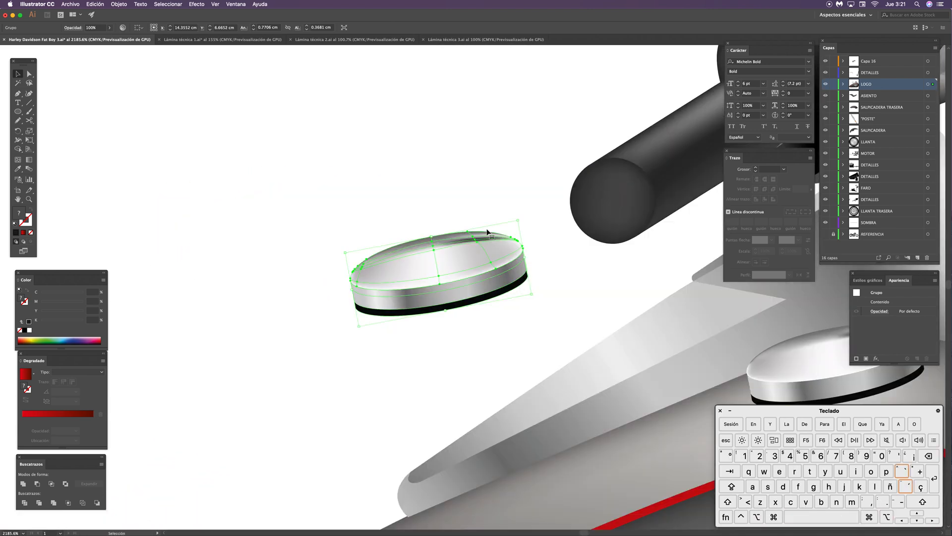
Step: Ungroup the copied fuel cap and try moving its chrome part up off the black base
super+click(463, 275)
click(464, 274)
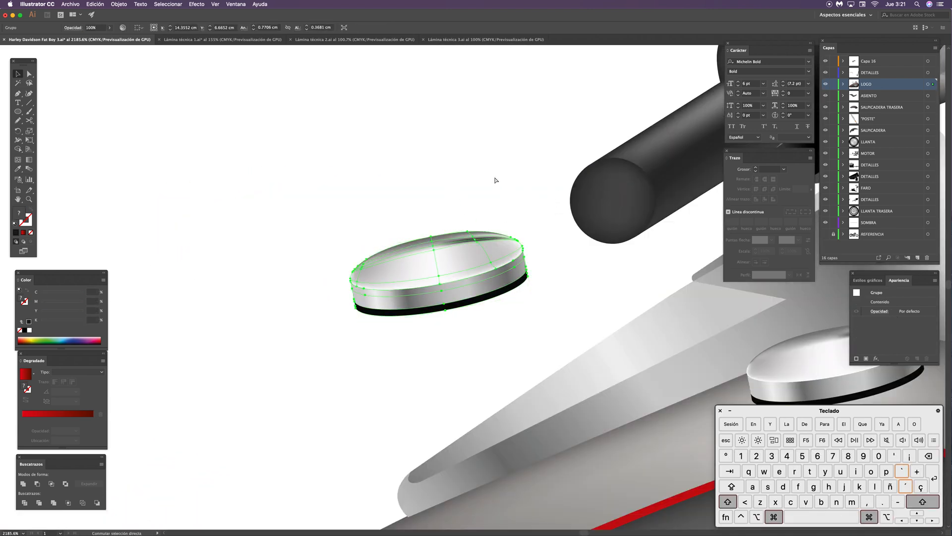
click(496, 156)
drag(460, 249, 449, 203)
key(super+z)
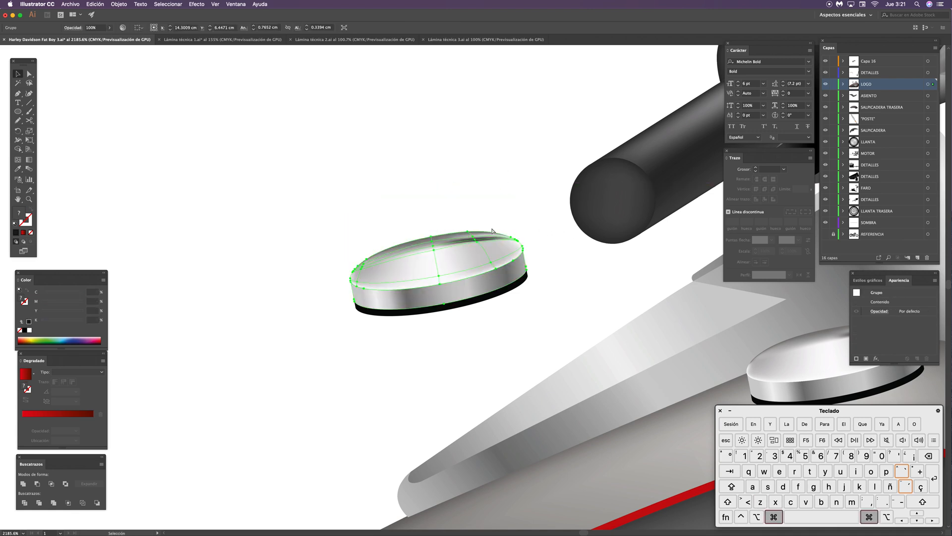
Step: Move the copied fuel cap's mesh-shaded top up off its side band, and try shifting the metallic band off the black base
click(492, 177)
drag(449, 246, 440, 204)
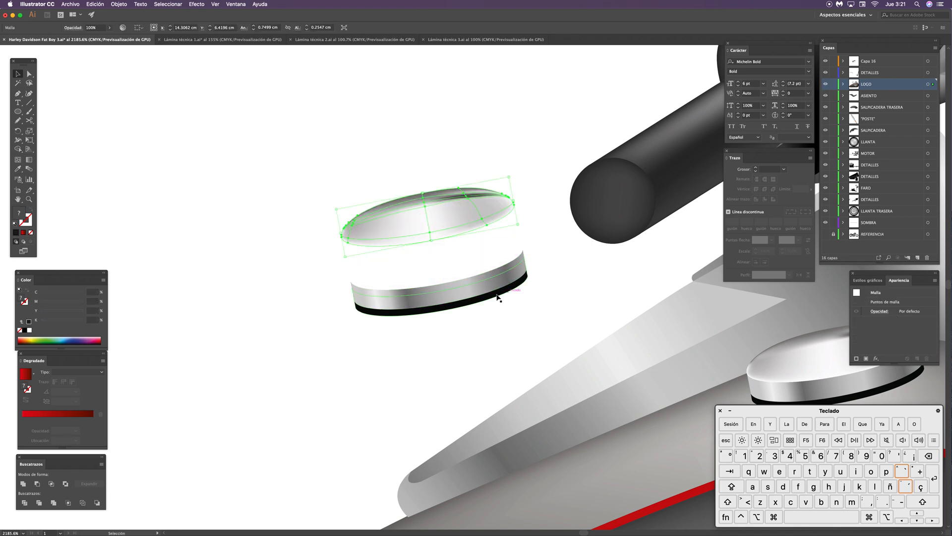
drag(495, 291, 484, 277)
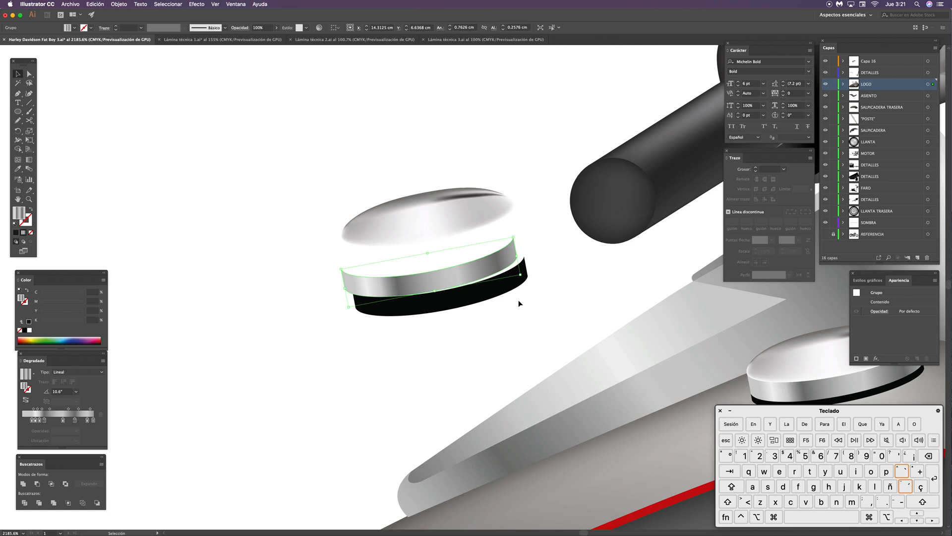
key(super+z)
click(502, 319)
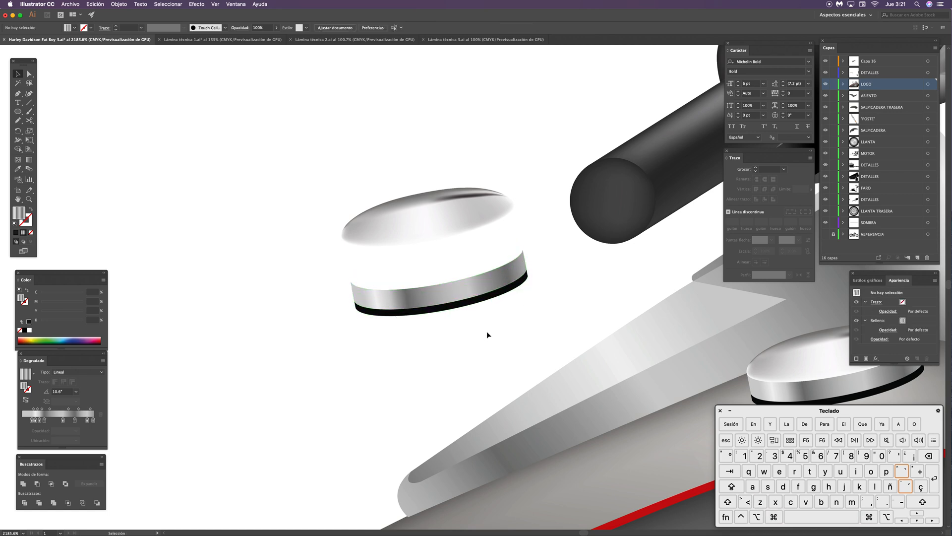
Step: Try removing the black base of the copied cap and setting a lowered metallic band behind the original band
key(a)
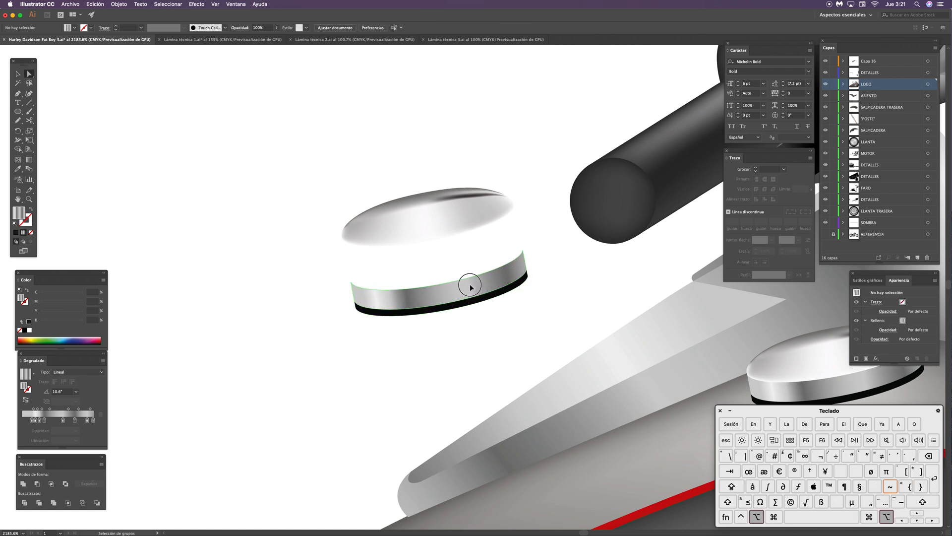
drag(463, 278, 459, 257)
key(super+z)
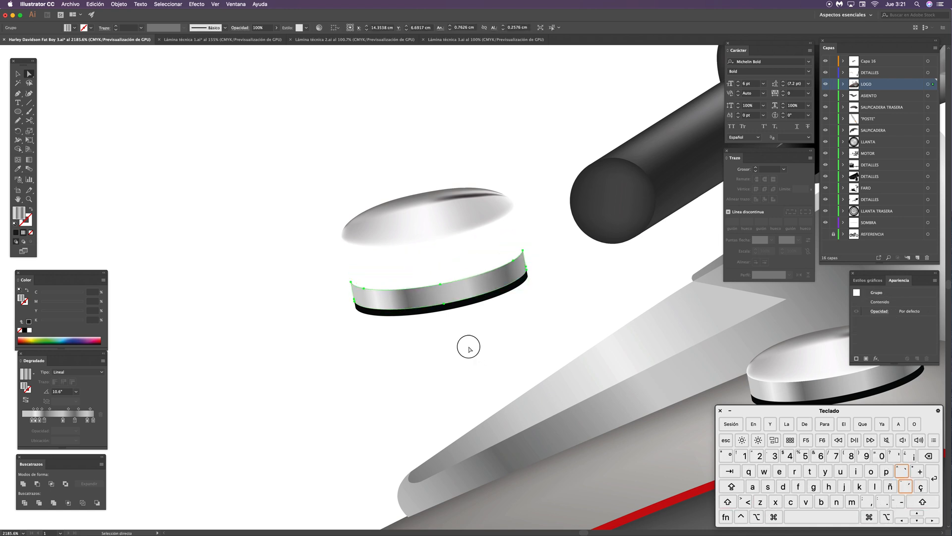
key(BackSpace)
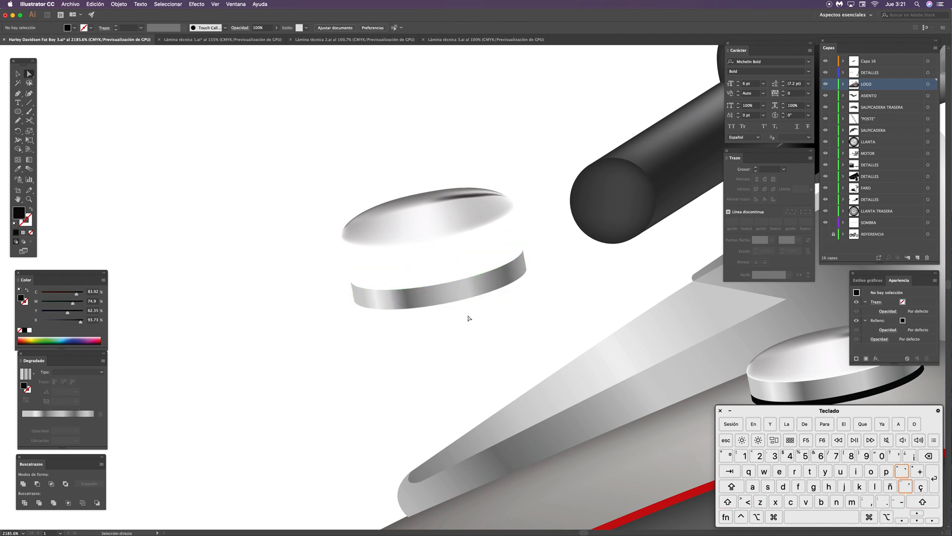
drag(479, 298, 480, 299)
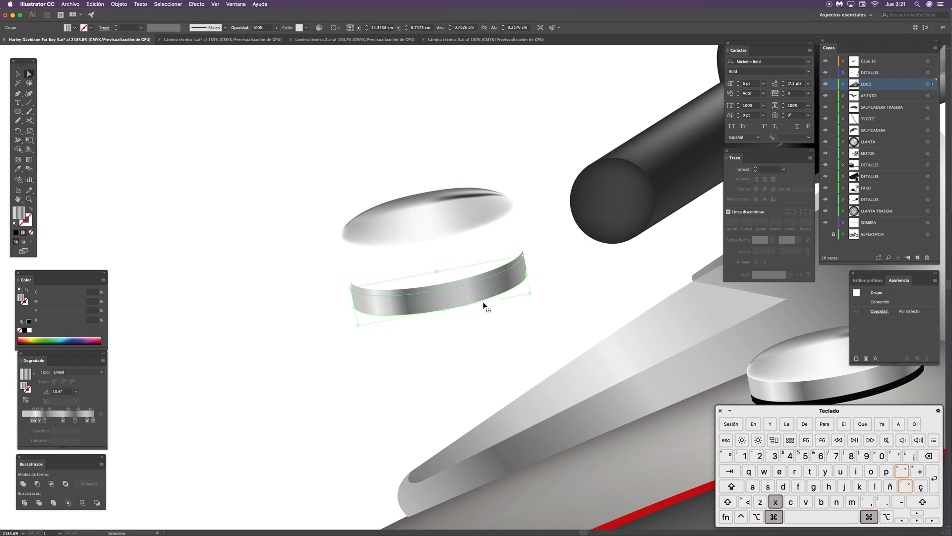
key(super+x)
key(super+b)
key(z)
drag(496, 279, 568, 250)
key(a)
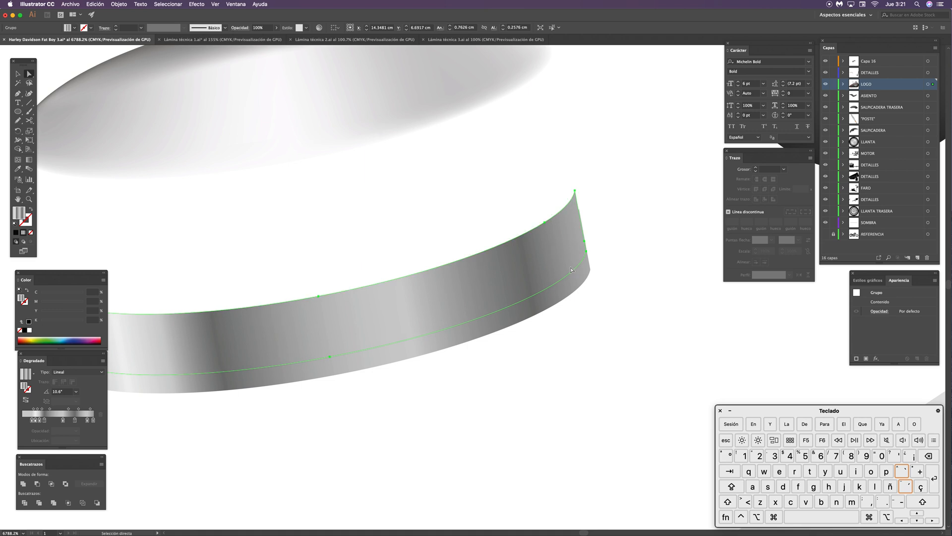
key(super+z)
click(16, 232)
click(618, 218)
Step: Examine the edge of the cap's gradient band and black base up close, along with the separated chrome top
key(z)
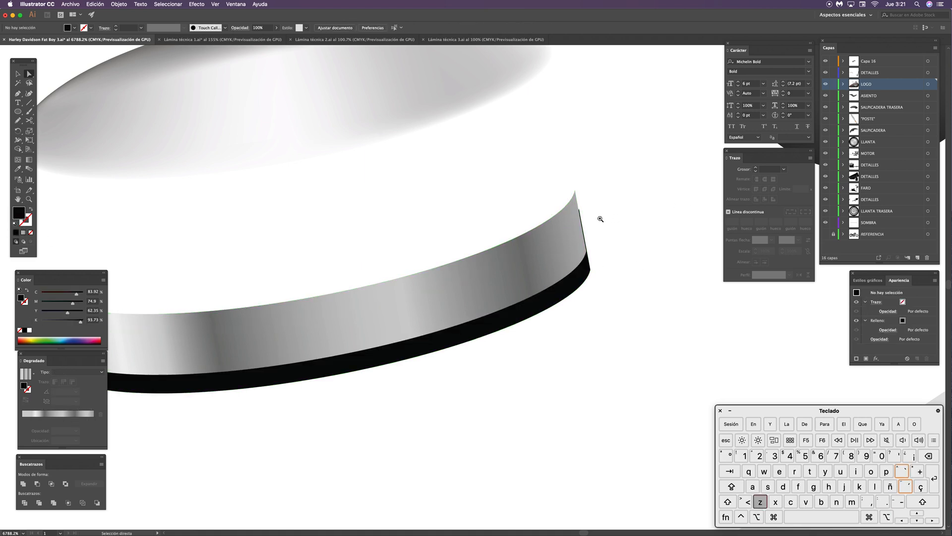
drag(583, 238, 649, 218)
key(a)
drag(566, 217, 568, 218)
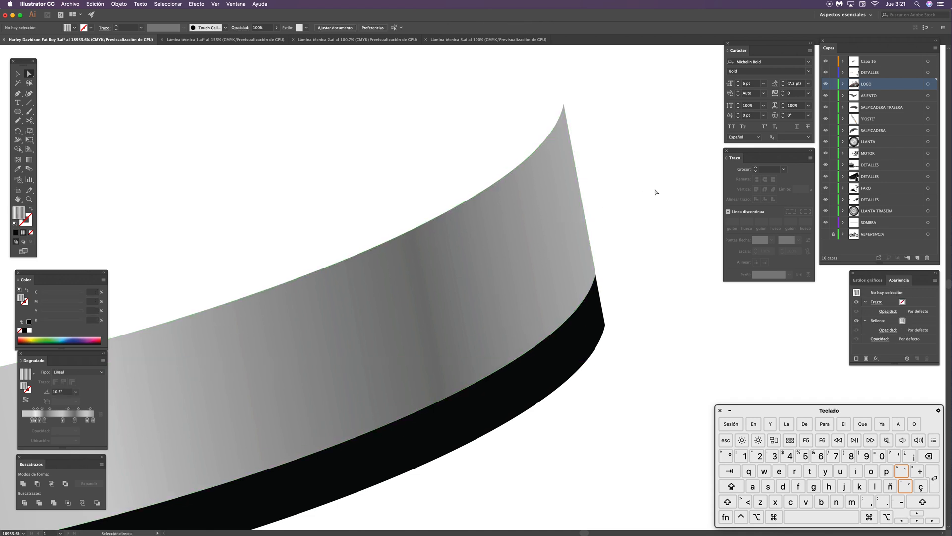
key(super+minus)
key(super+minus)
key(super+minus)
key(super+minus)
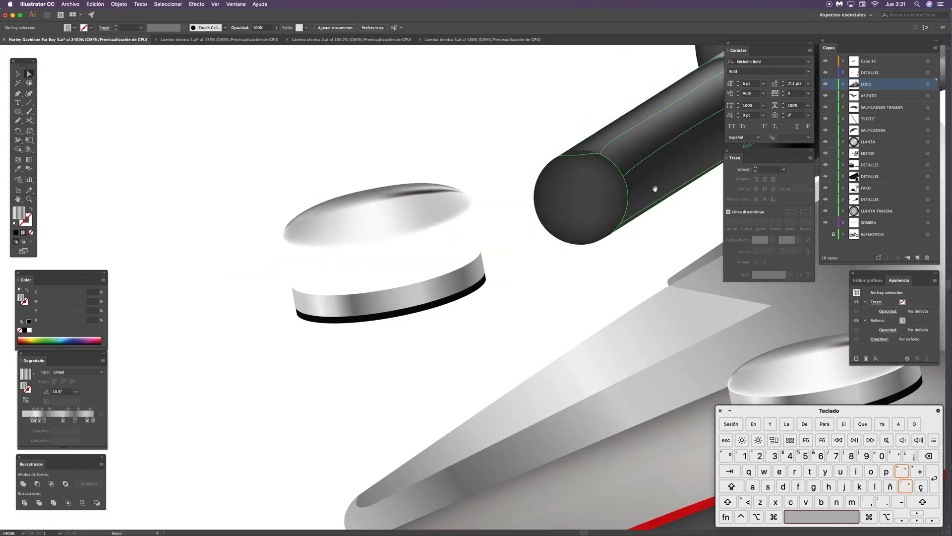
key(z)
drag(426, 201, 455, 243)
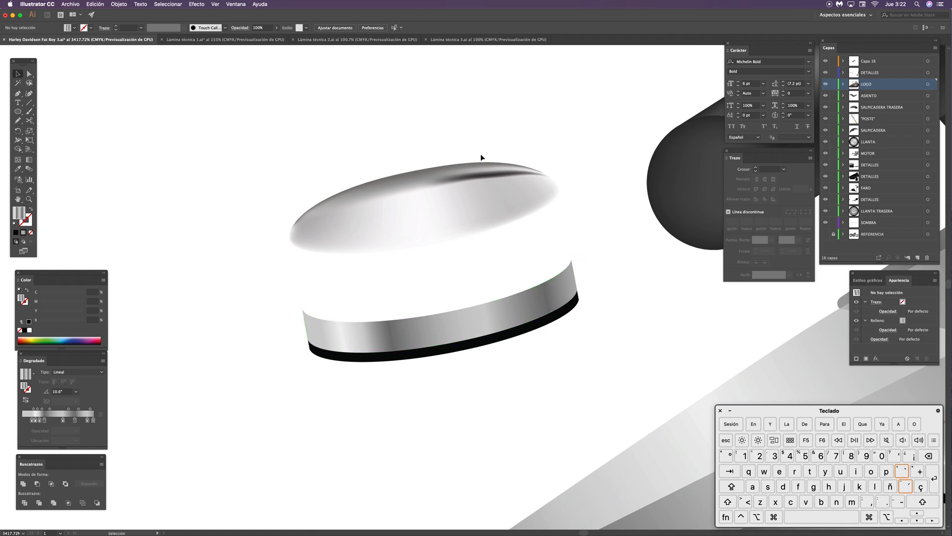
Step: Compare the separated cap copy with the cap on the fuel tank and the surrounding handlebar and turn signal
key(super+minus)
key(super+minus)
key(super+minus)
key(super+minus)
key(super+minus)
key(super+minus)
key(super+minus)
key(super+minus)
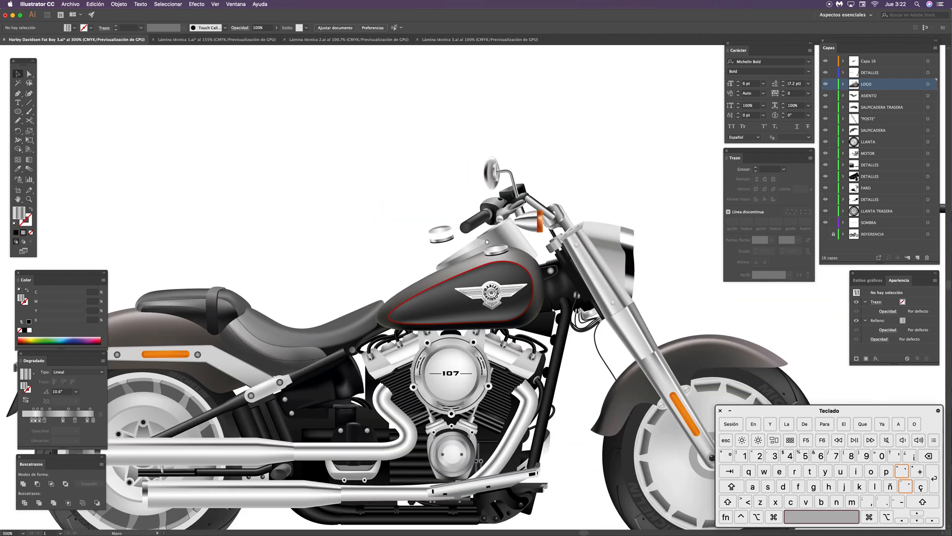
key(z)
click(535, 223)
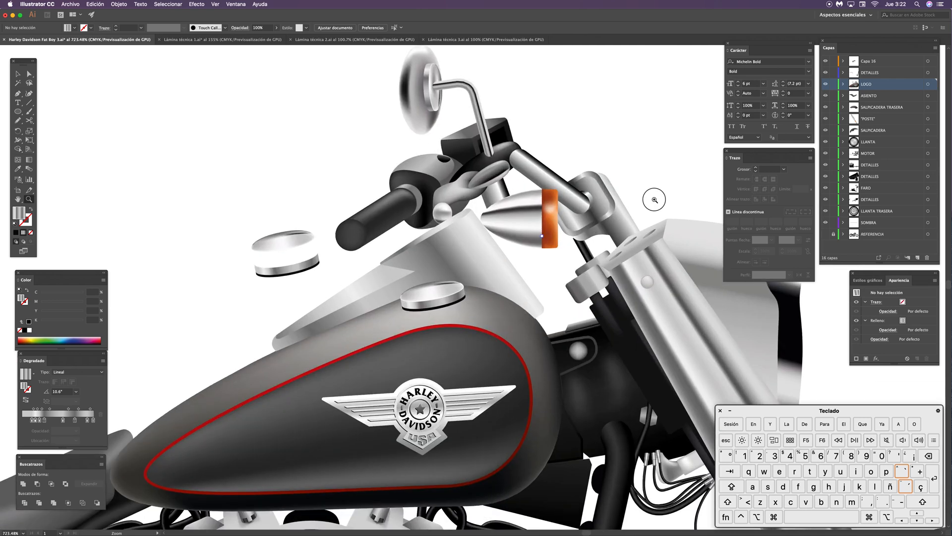
Step: Examine the rear fender's shading and its chrome and orange turn signal up close
key(super)
key(super+minus)
key(super+minus)
key(super+minus)
key(super+minus)
key(super+minus)
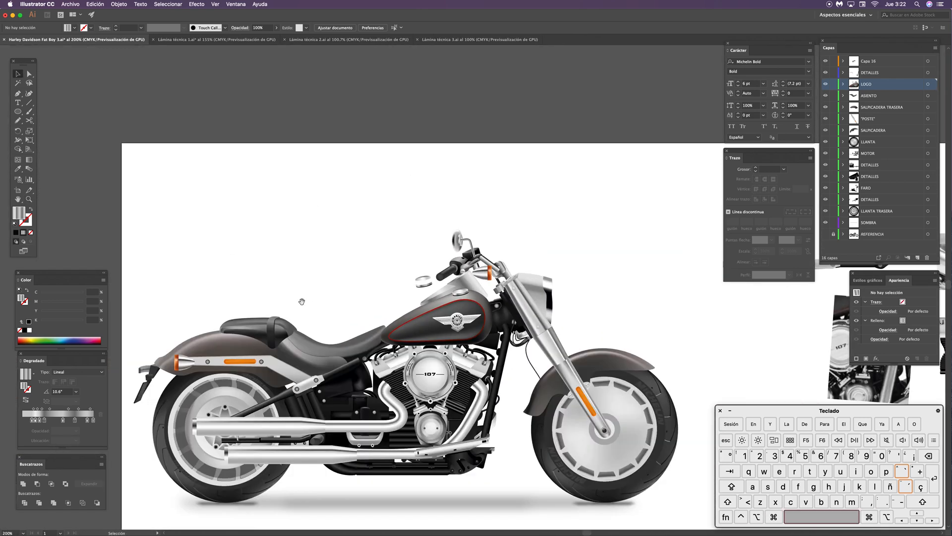
drag(308, 342, 497, 277)
key(z)
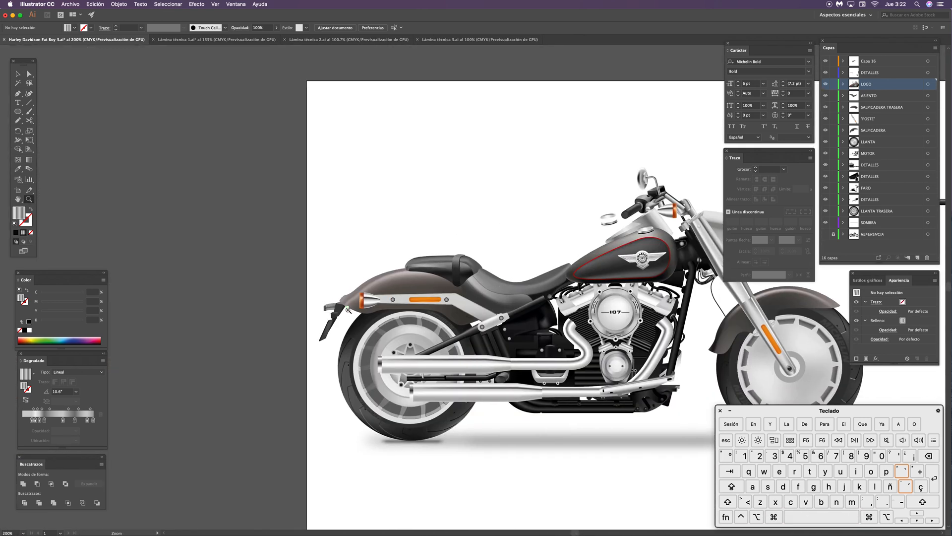
drag(361, 316, 509, 254)
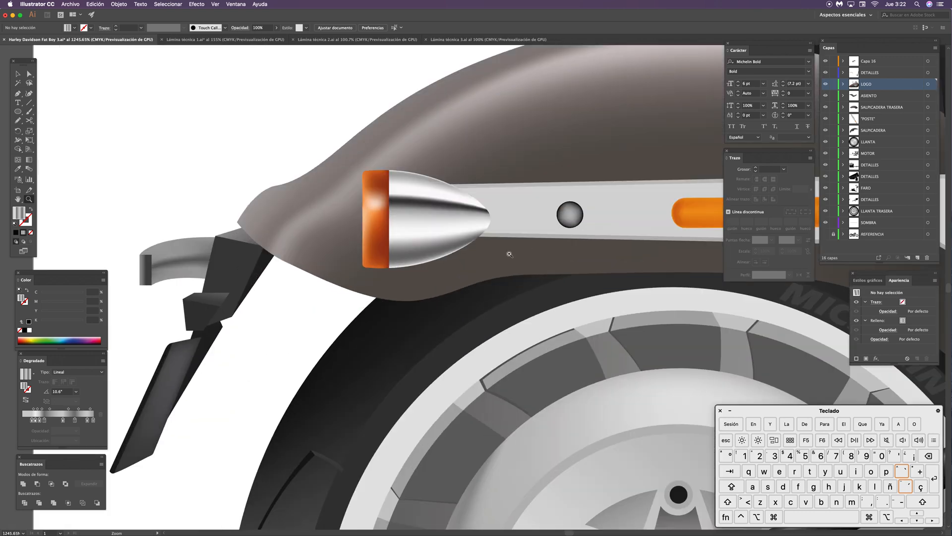
key(super+minus)
key(super+minus)
key(super+minus)
key(super+minus)
key(super+minus)
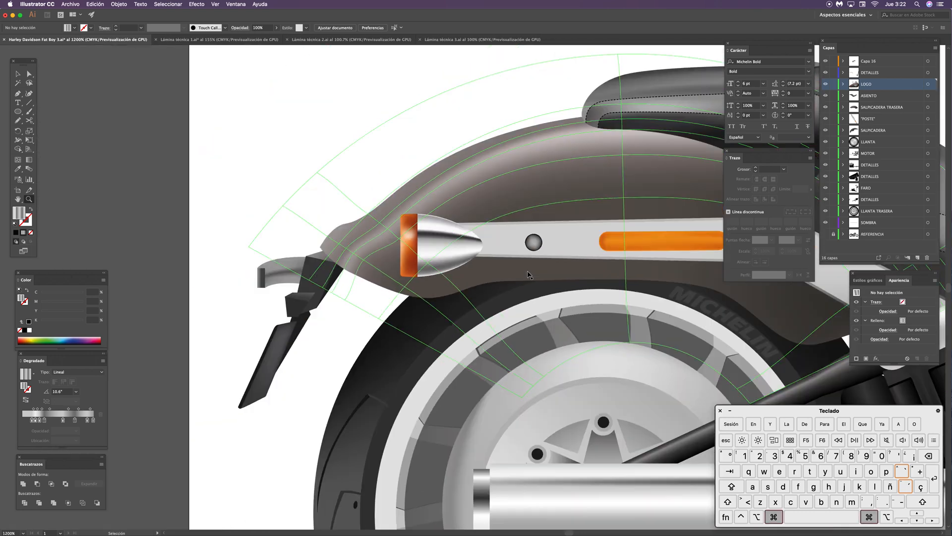
Step: Delete the separated fuel cap copy from the empty canvas above the tank
key(v)
drag(512, 337, 323, 377)
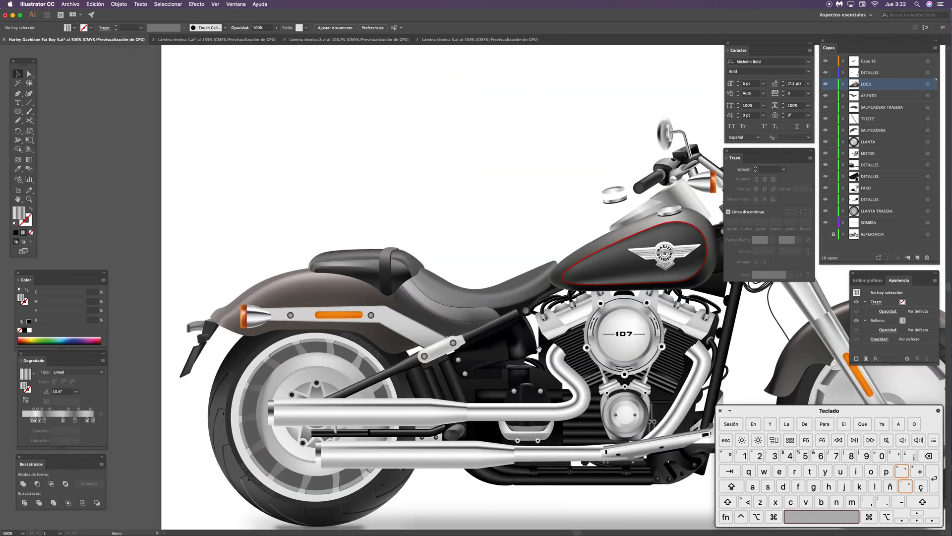
drag(538, 349, 394, 367)
drag(494, 208, 618, 211)
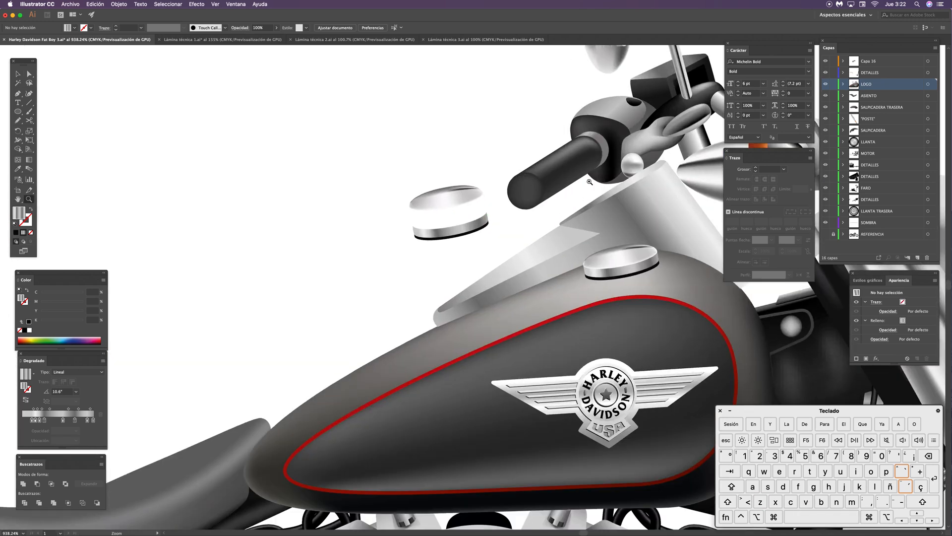
key(v)
drag(469, 175, 427, 248)
key(BackSpace)
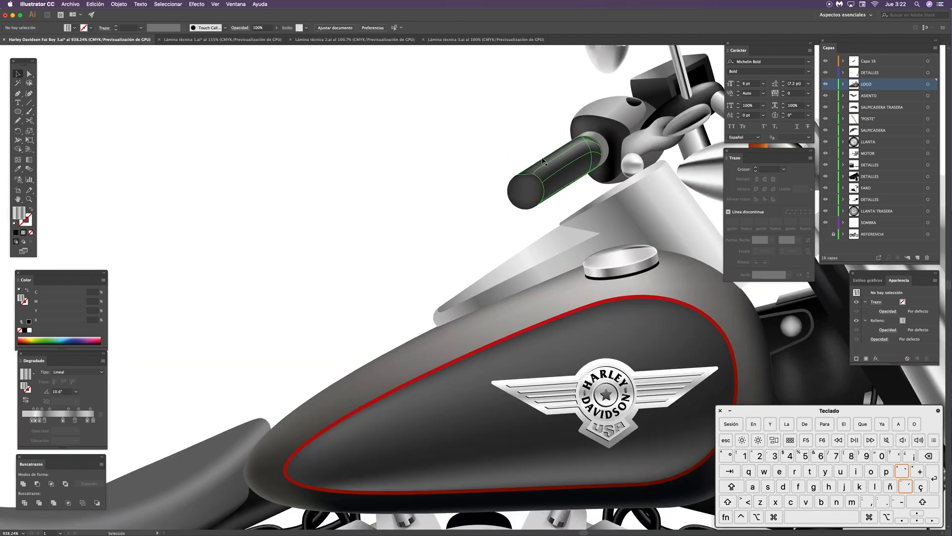
Step: Examine the shading of the handlebar, fork, tank logo, cables and 107 engine up close
drag(603, 229, 428, 284)
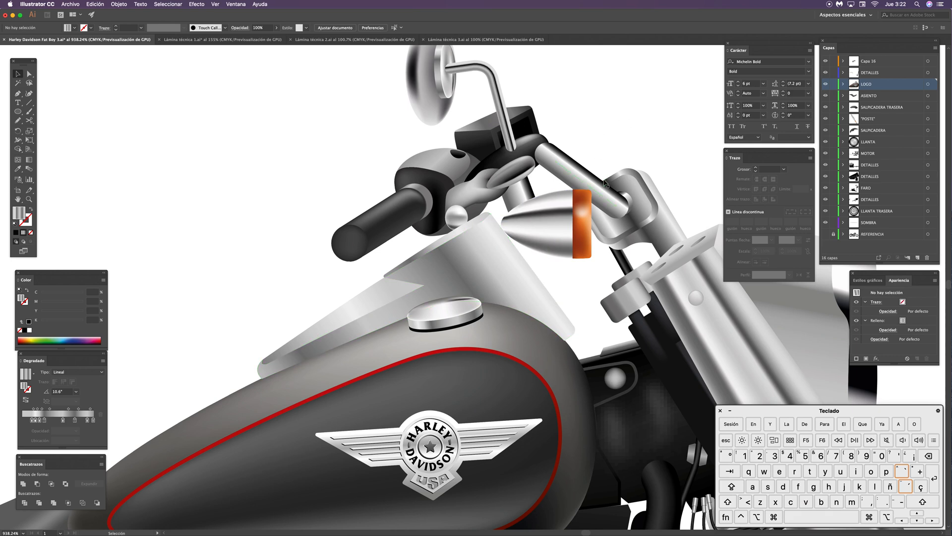
mouse_move(557, 354)
mouse_down()
mouse_move(497, 198)
mouse_move(466, 162)
mouse_move(529, 254)
mouse_up()
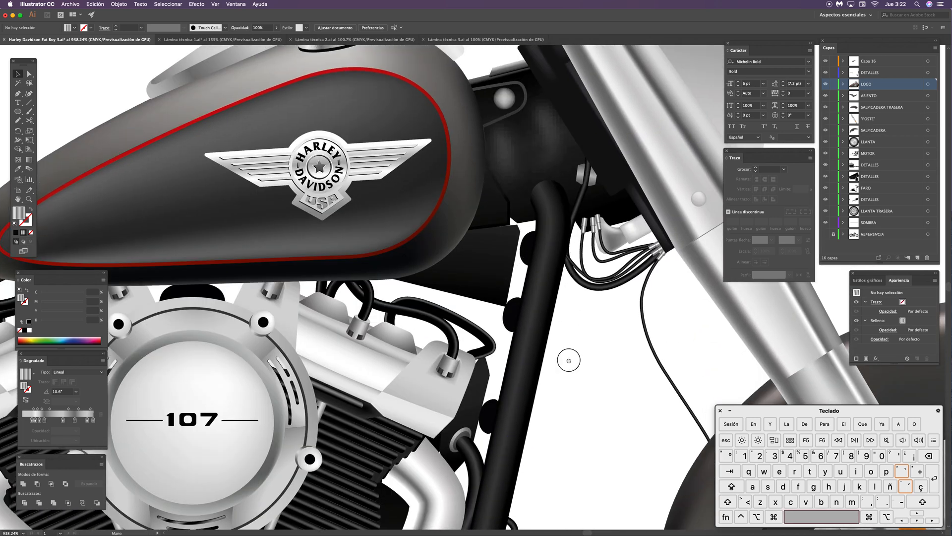
mouse_move(569, 360)
mouse_down()
mouse_move(588, 326)
mouse_move(613, 332)
mouse_move(599, 312)
mouse_up()
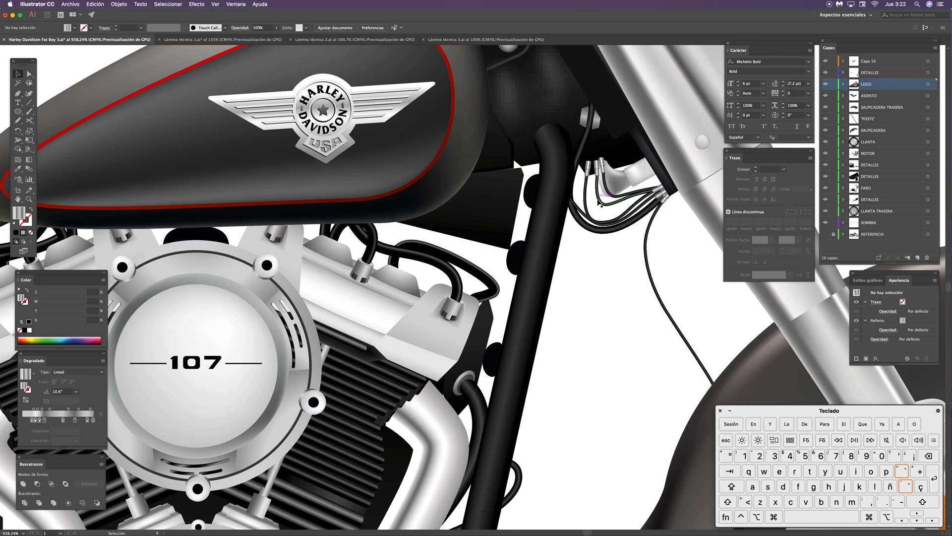
scroll(589, 272, down, 4)
scroll(644, 254, left, 6)
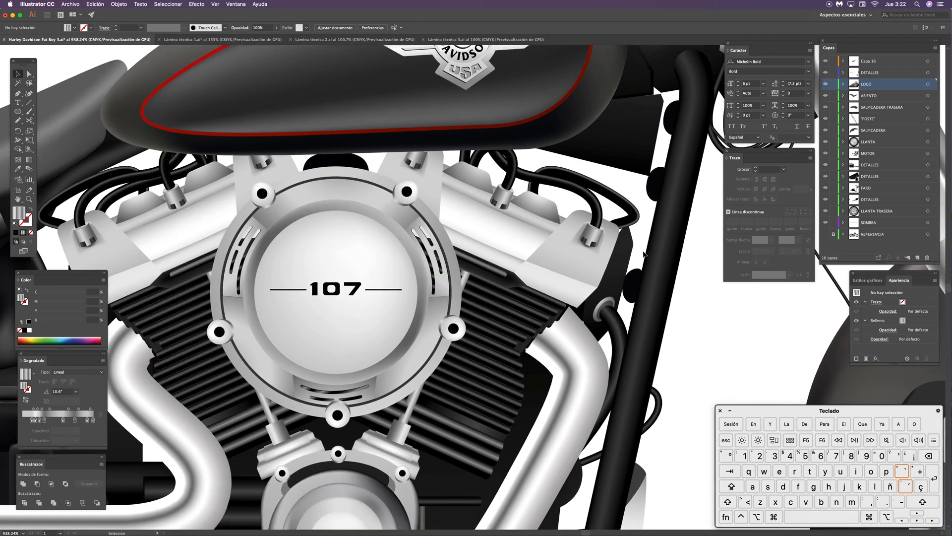
key(super+minus)
key(super+minus)
key(super+minus)
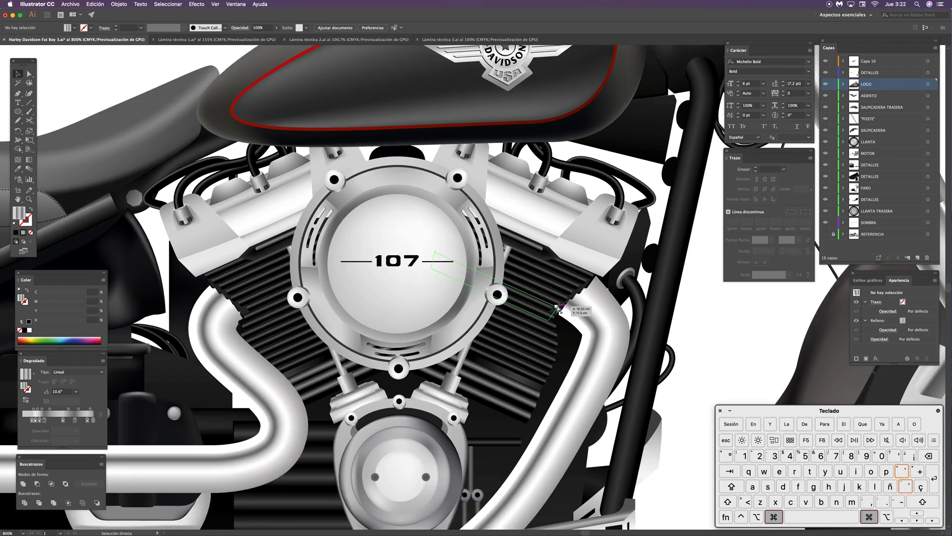
scroll(560, 305, left, 4)
scroll(561, 305, down, 2)
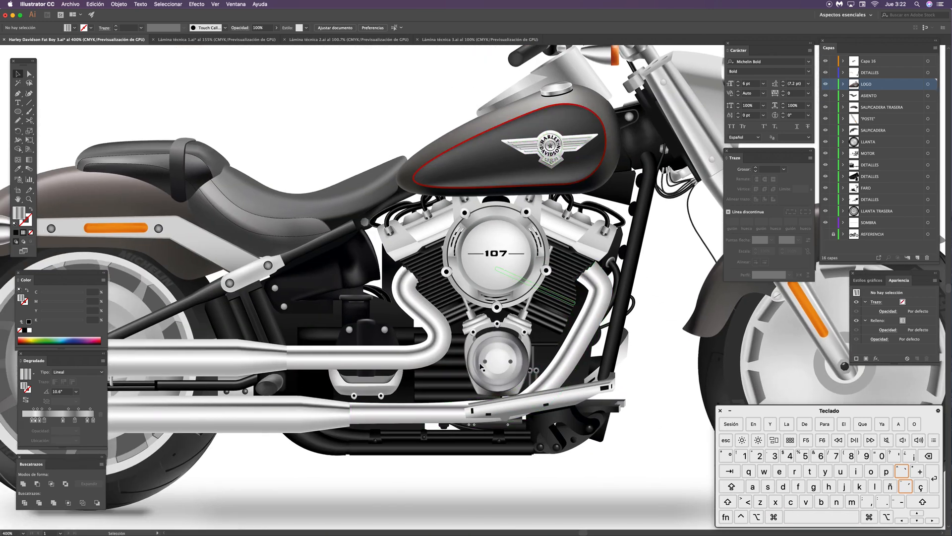
Step: Examine the exhaust pipes, rear wheel, seat and rear fender, along with the ground shadow
key(space)
drag(466, 442, 530, 403)
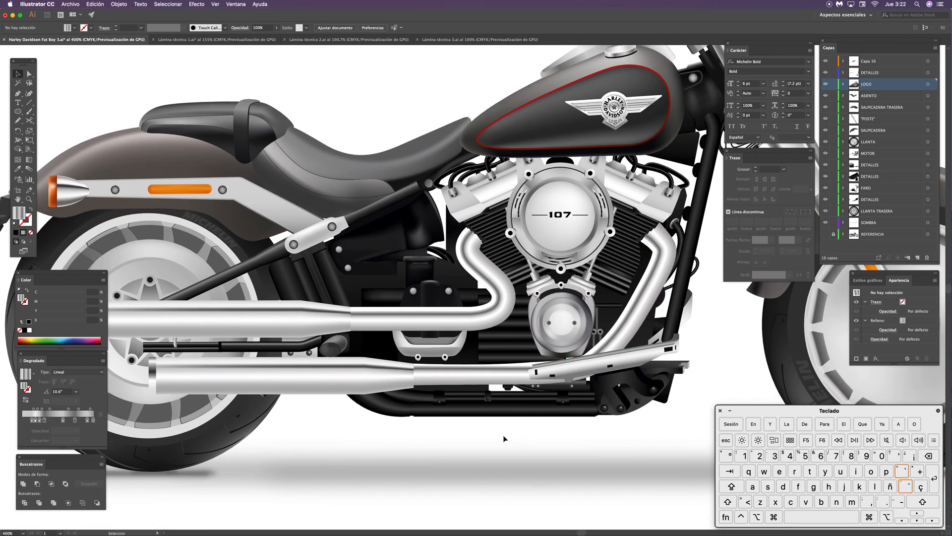
key(space)
drag(430, 426, 501, 414)
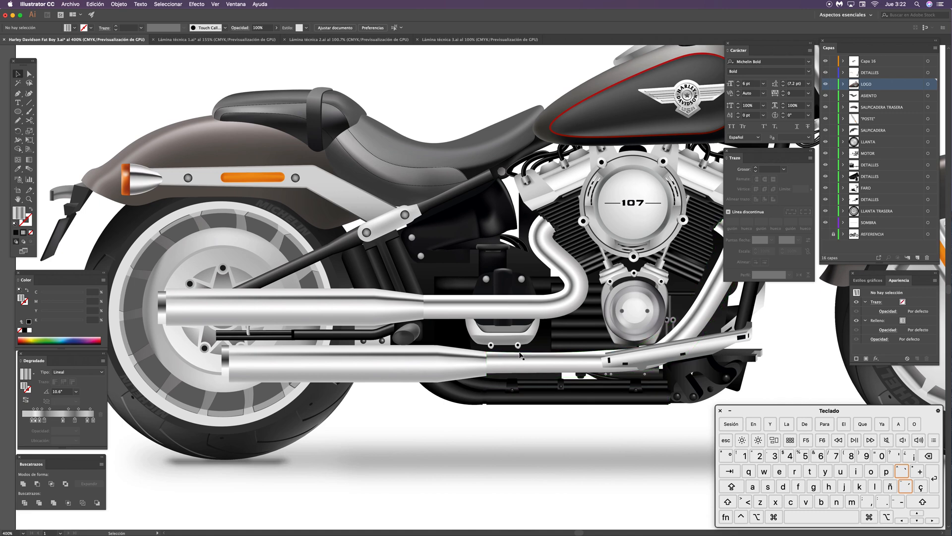
scroll(511, 363, left, 5)
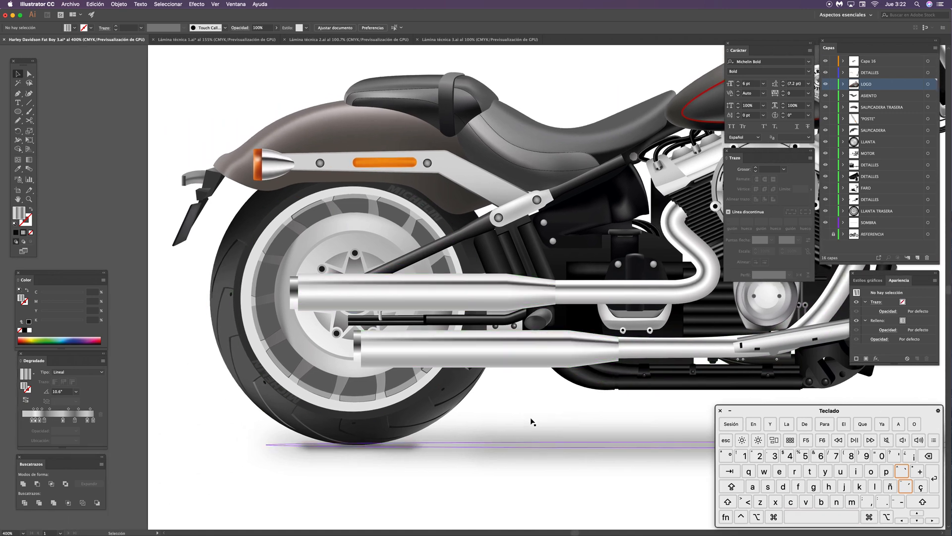
scroll(516, 421, left, 2)
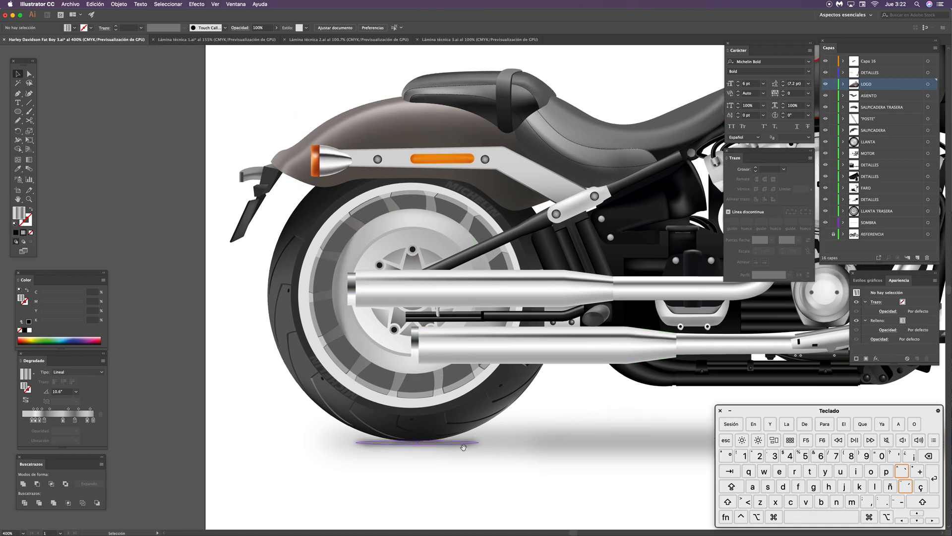
key(space)
drag(502, 416, 413, 484)
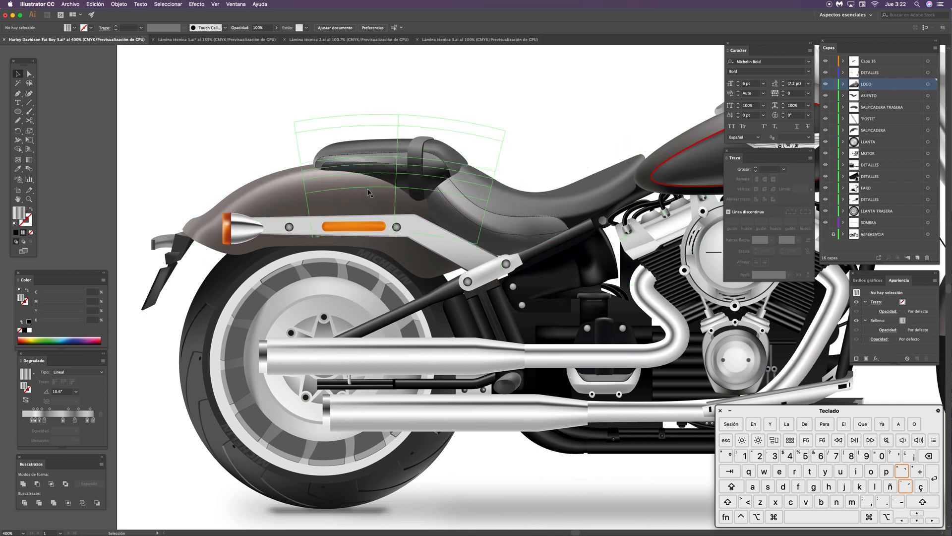
key(space)
drag(549, 451, 496, 448)
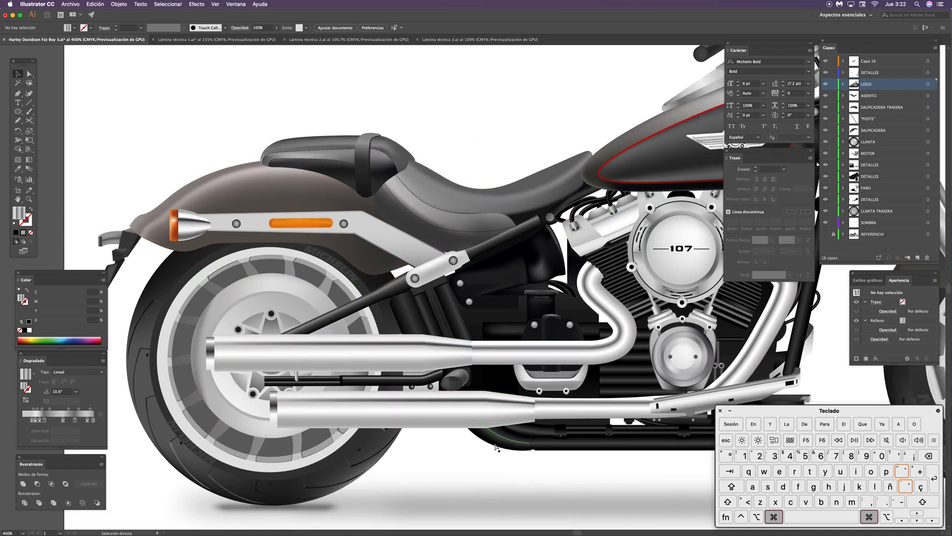
Step: Bring the whole motorcycle into view and show the artwork in outline mode
key(super+minus)
key(super+minus)
key(space)
drag(538, 302, 443, 315)
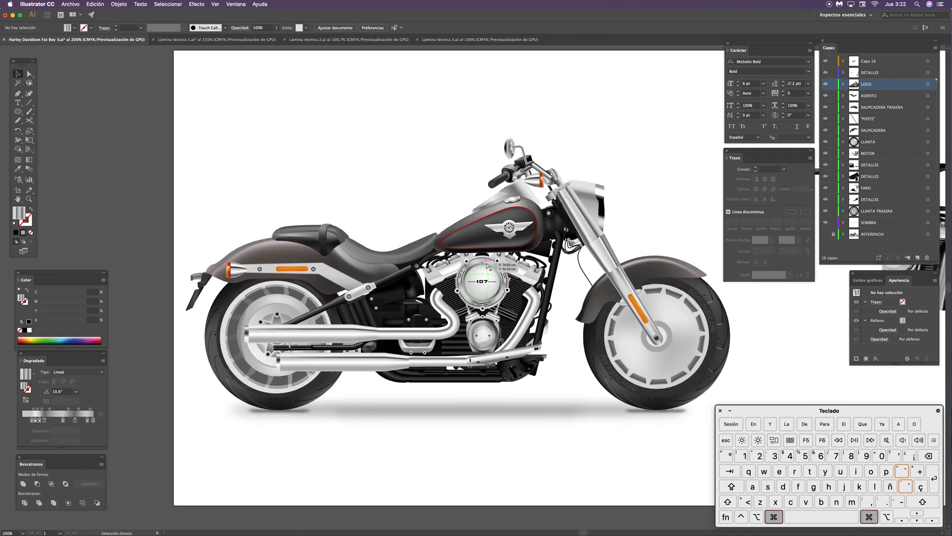
key(super+y)
key(space)
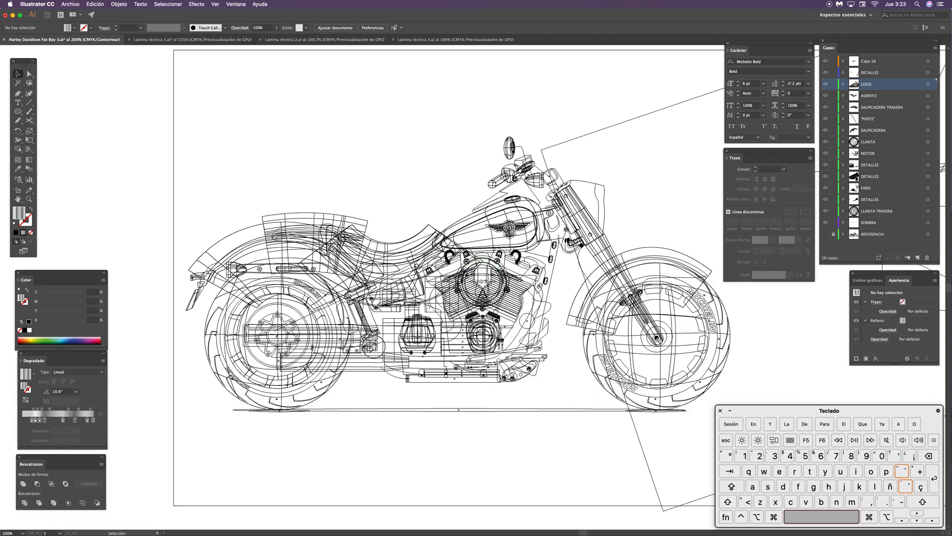
Step: Examine the outlines of the fuel tank, its winged logo and the 107 engine up close
drag(251, 231, 272, 239)
key(z)
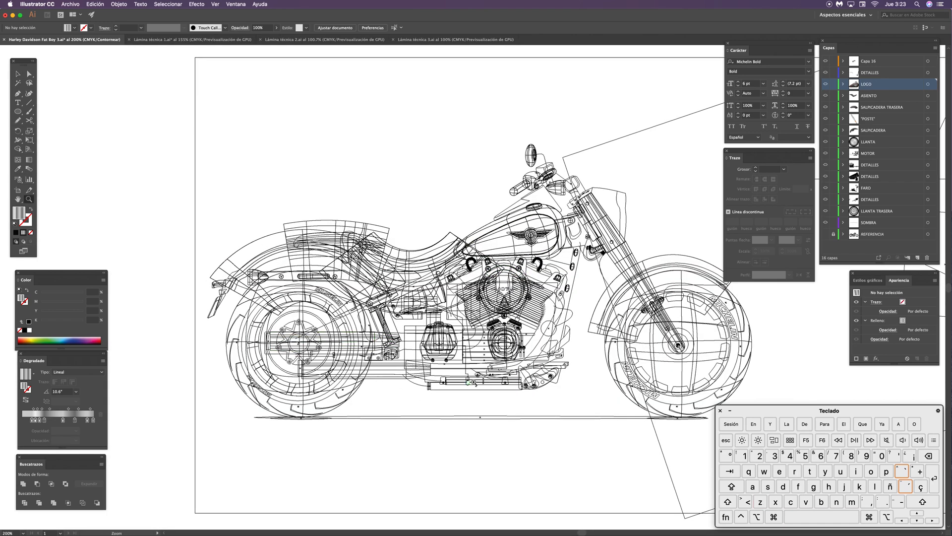
key(space)
drag(399, 450, 374, 453)
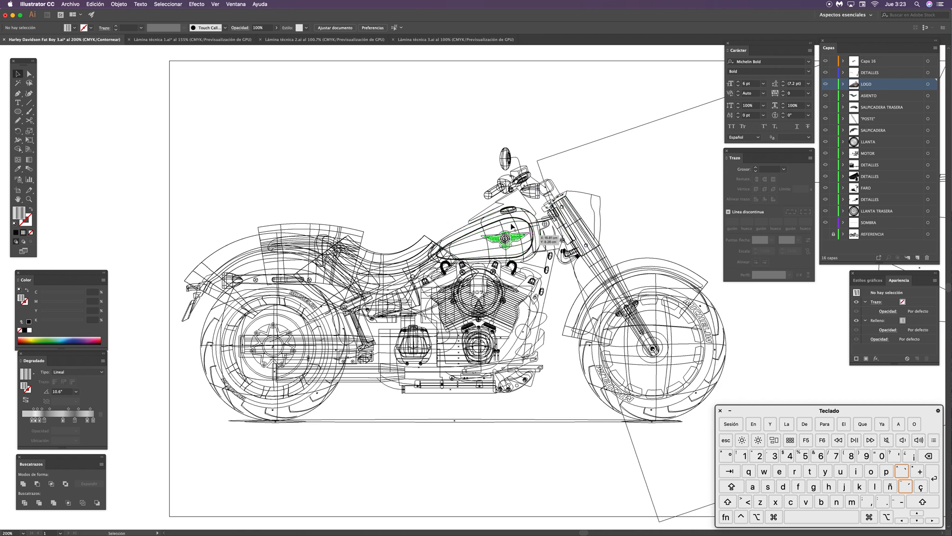
key(z)
drag(517, 226, 477, 307)
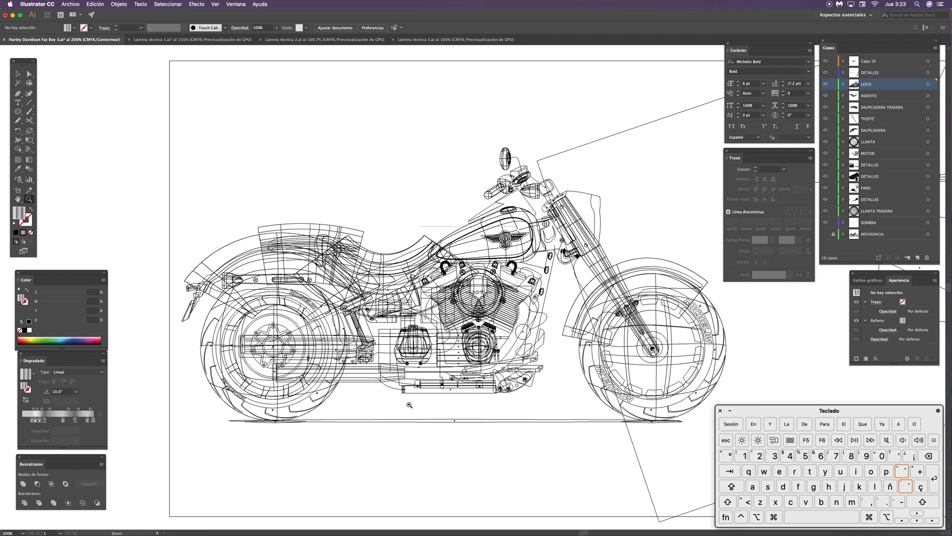
drag(410, 405, 408, 406)
key(space)
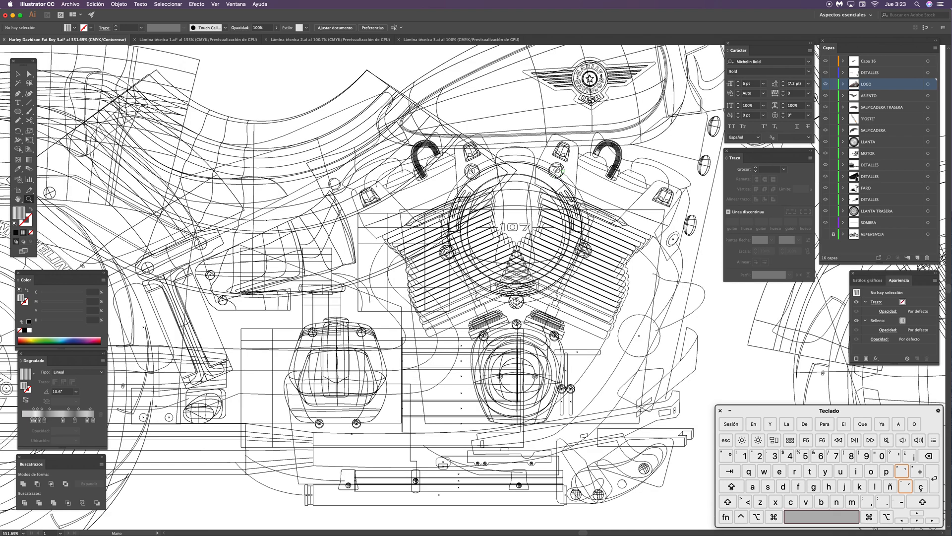
drag(591, 99, 480, 287)
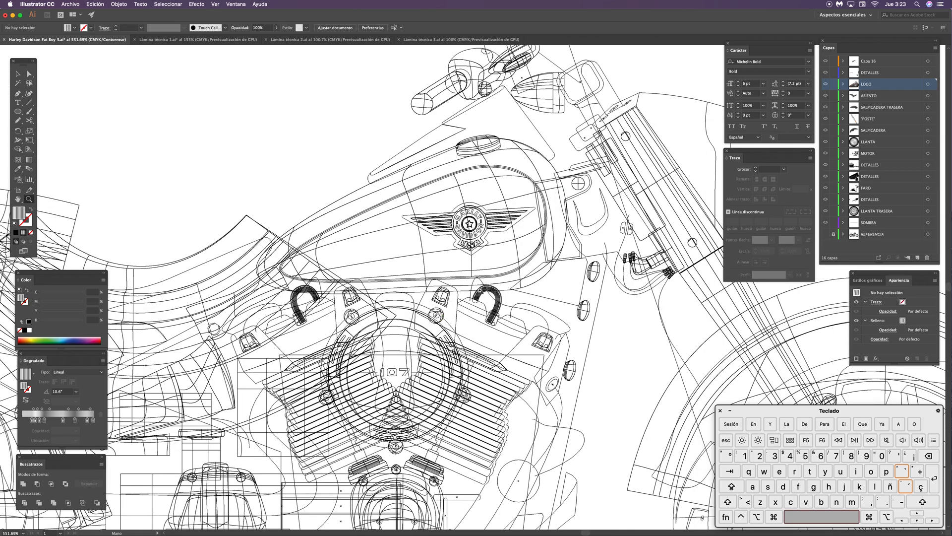
Step: Examine the handlebar, mirror and fork outlines, and select the headlight group to inspect its shapes
key(v)
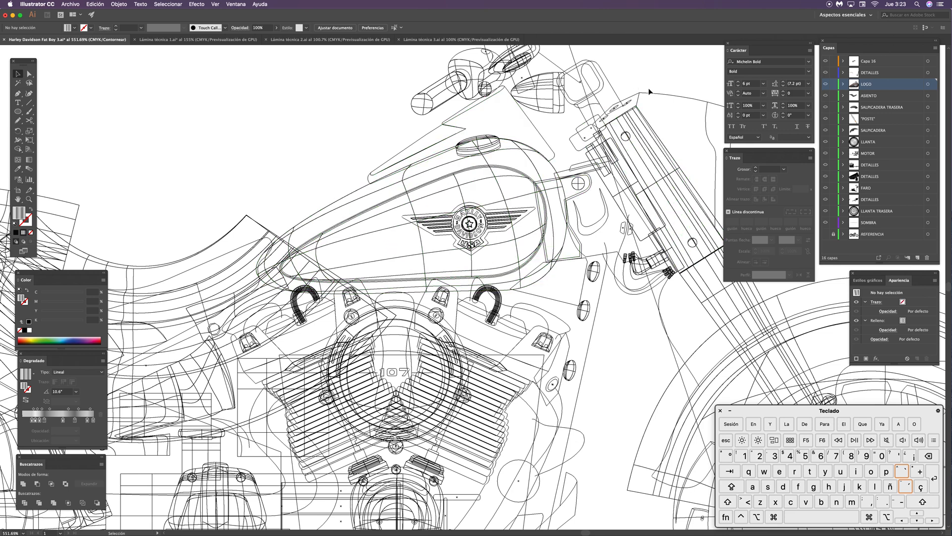
key(space)
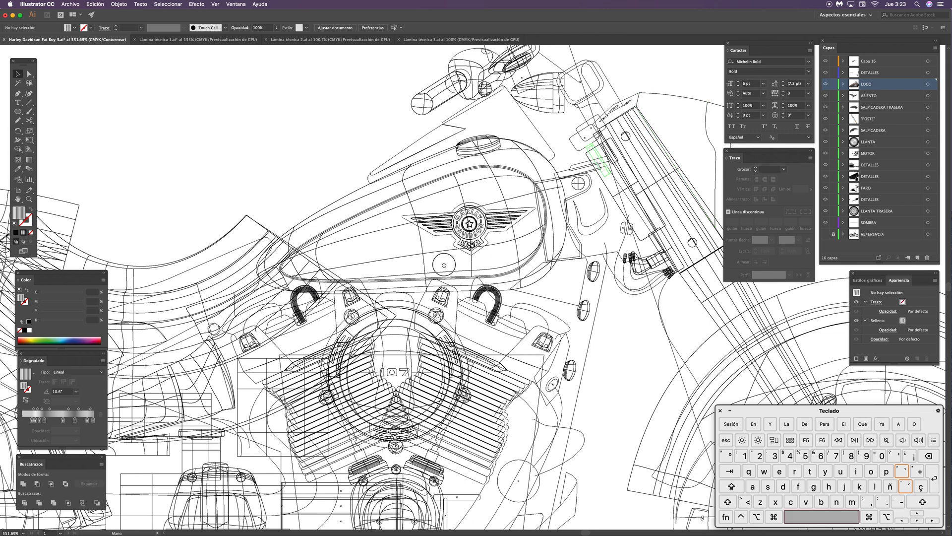
mouse_move(716, 91)
mouse_down()
mouse_move(513, 229)
mouse_move(502, 260)
mouse_up()
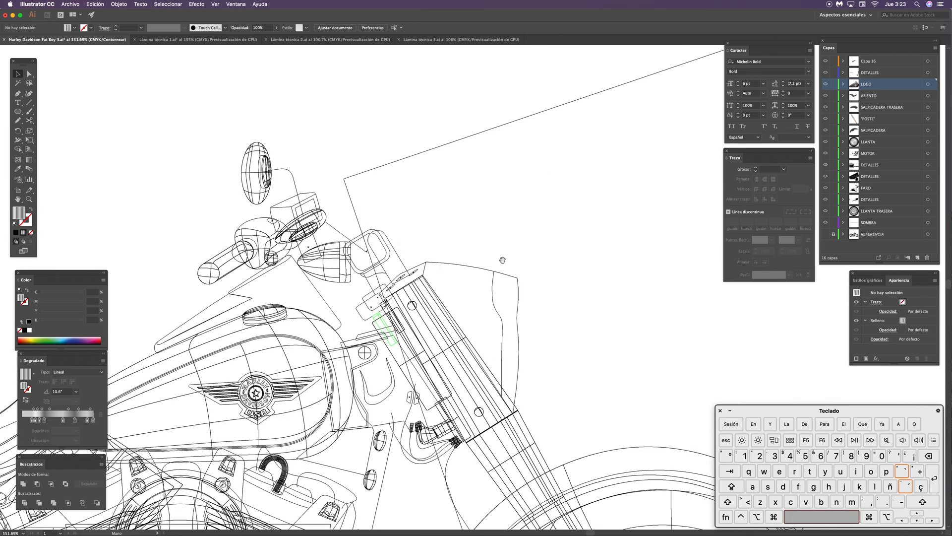
click(489, 282)
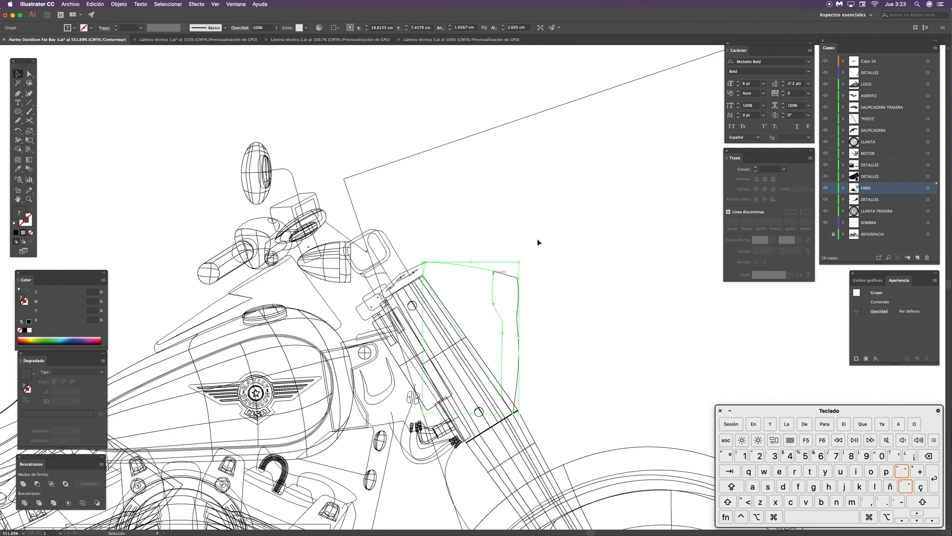
click(506, 273)
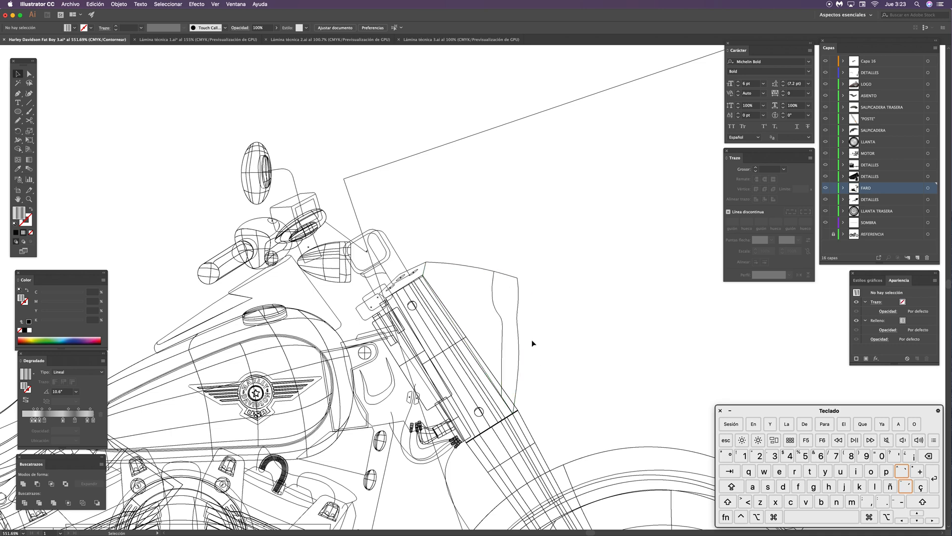
Step: Examine the outlines of the fork, front fender and front wheel with its MICHELIN lettering
key(super)
key(super+minus)
key(space)
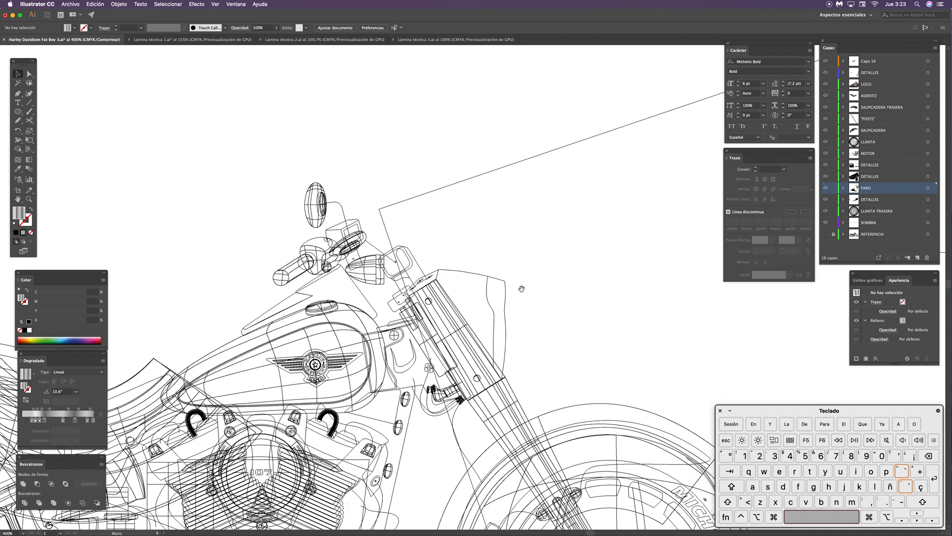
scroll(446, 227, down, 8)
scroll(446, 228, right, 4)
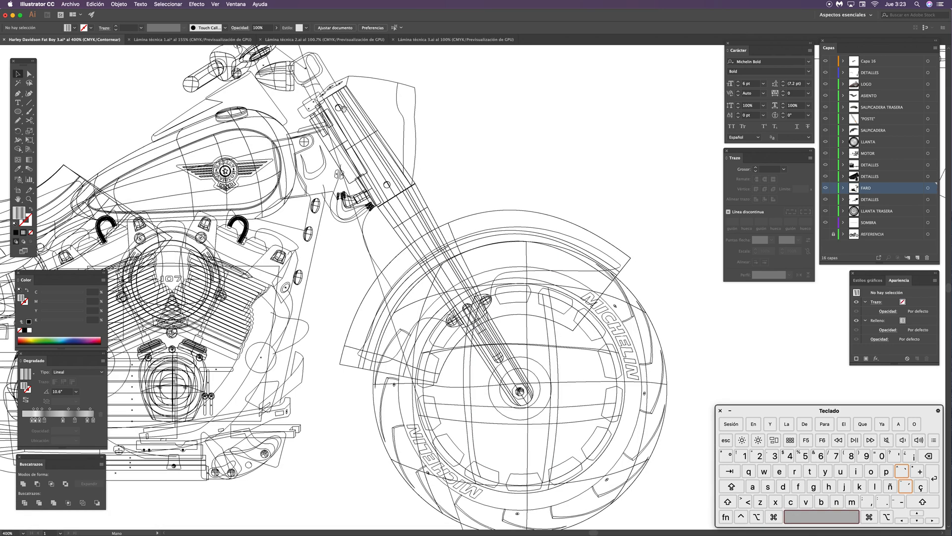
key(space)
scroll(644, 279, down, 3)
scroll(644, 278, right, 1)
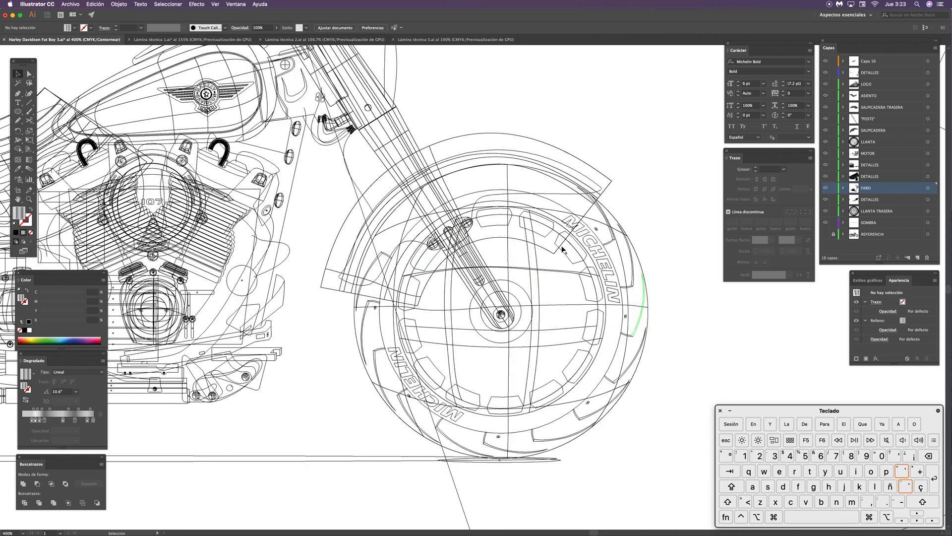
Step: Examine the outlines of the engine, lower frame, rear wheel, rear fender and seat mesh
key(space)
drag(325, 356, 570, 342)
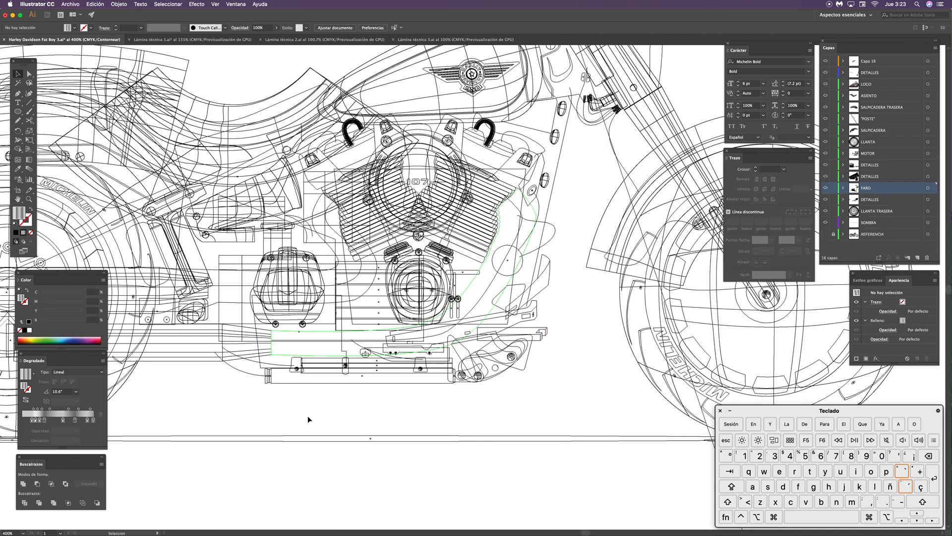
key(space)
mouse_move(371, 396)
mouse_down()
mouse_move(522, 415)
mouse_move(579, 406)
mouse_move(532, 414)
mouse_up()
key(space)
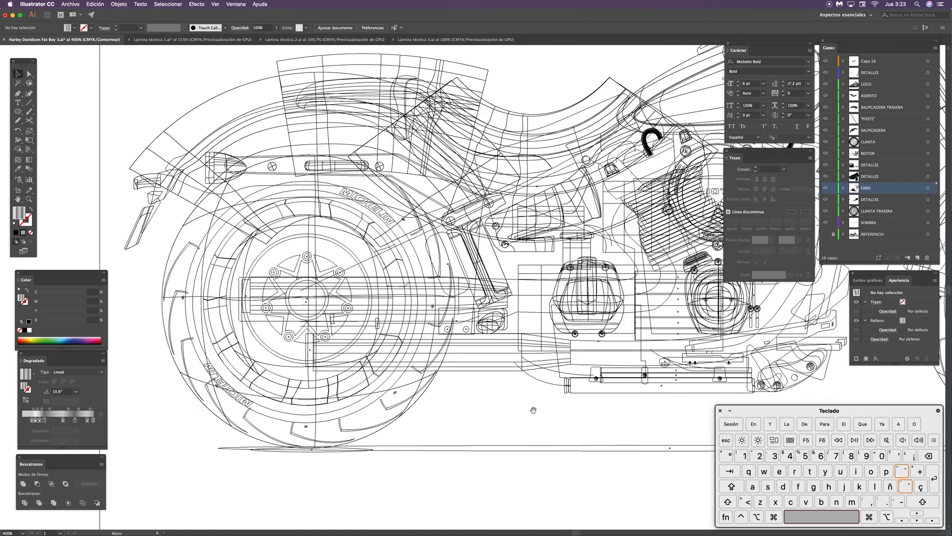
key(space)
mouse_move(580, 375)
mouse_down()
mouse_move(408, 385)
mouse_move(419, 354)
mouse_up()
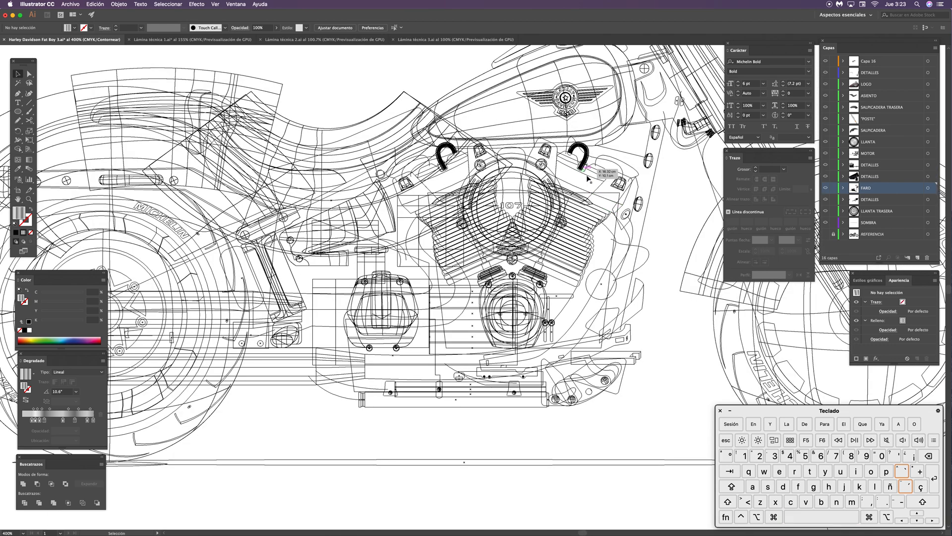
key(space)
drag(305, 351, 570, 356)
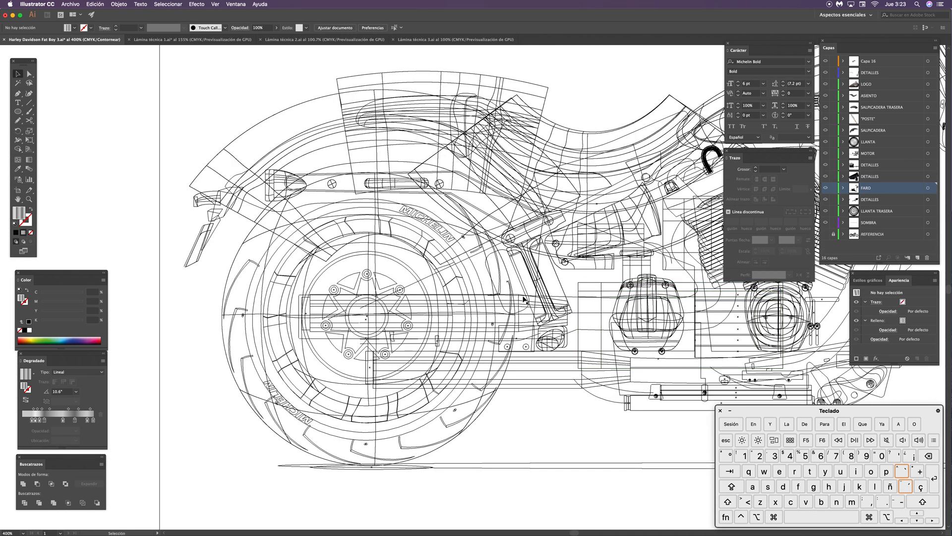
drag(429, 371, 284, 474)
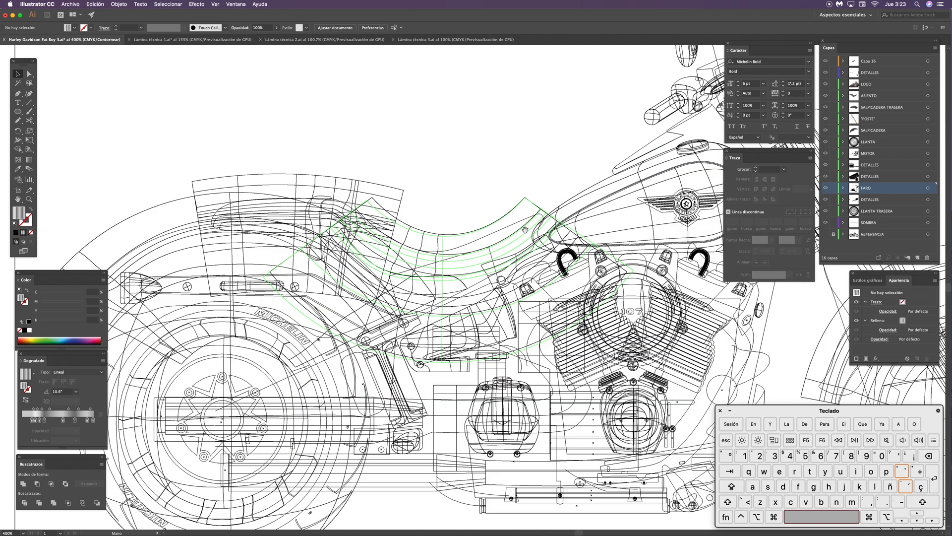
Step: Switch the artwork from outline back to the shaded preview and bring the whole motorcycle into view
key(super+y)
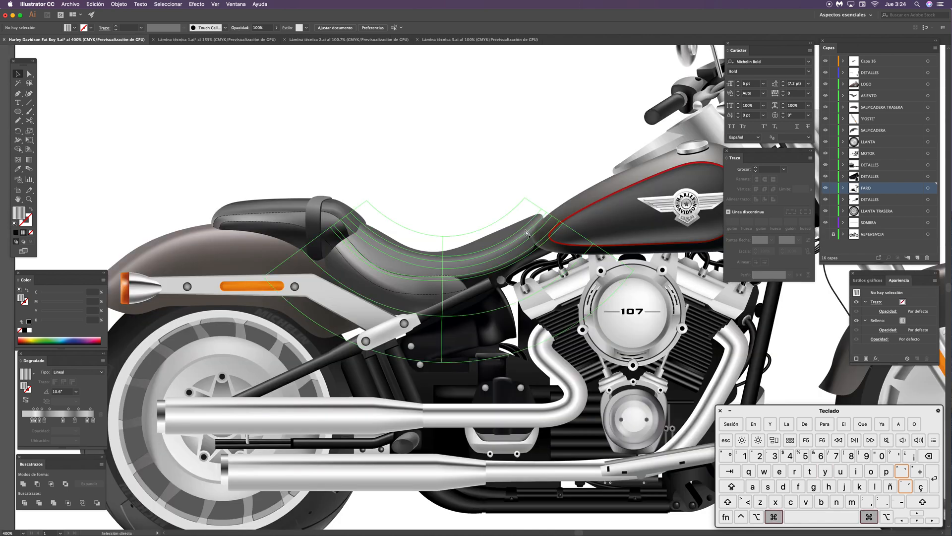
key(super+minus)
key(super+minus)
scroll(477, 203, right, 5)
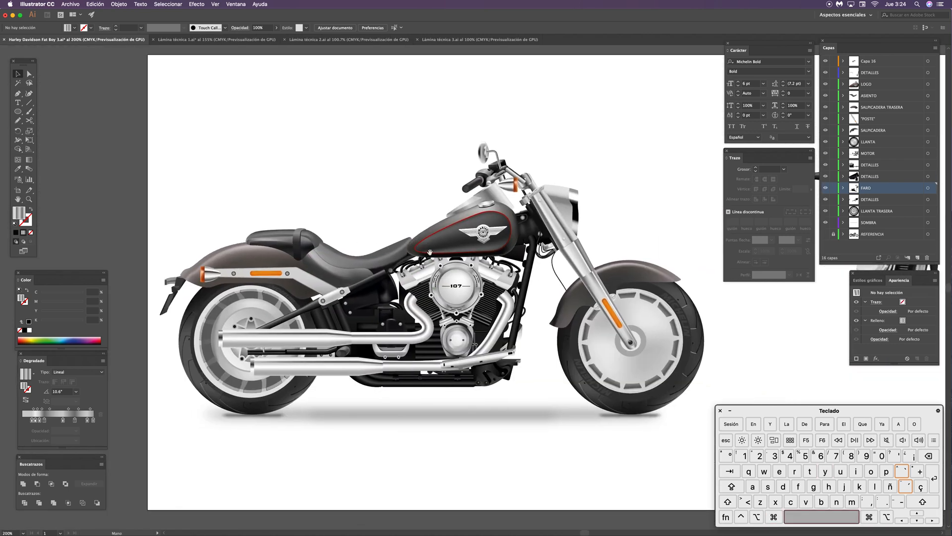
scroll(617, 255, right, 5)
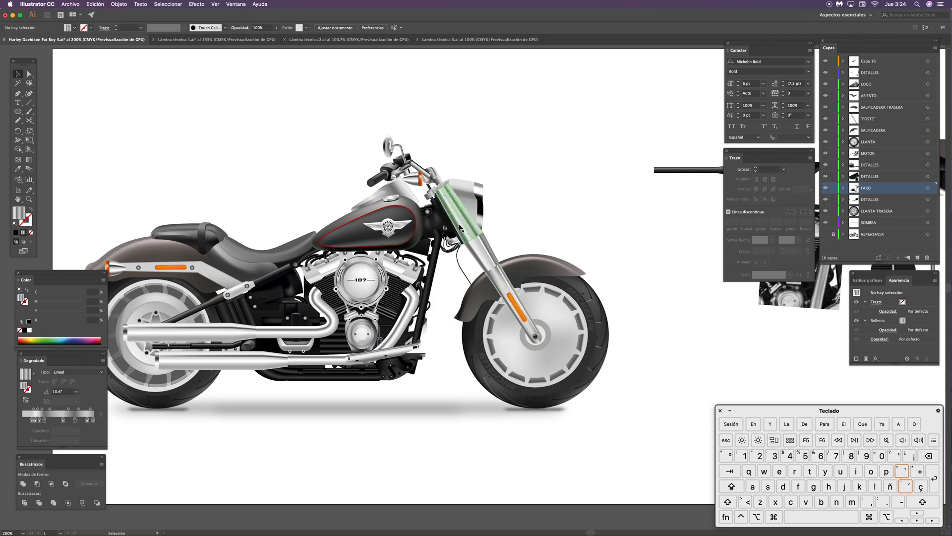
key(space)
drag(564, 302, 631, 296)
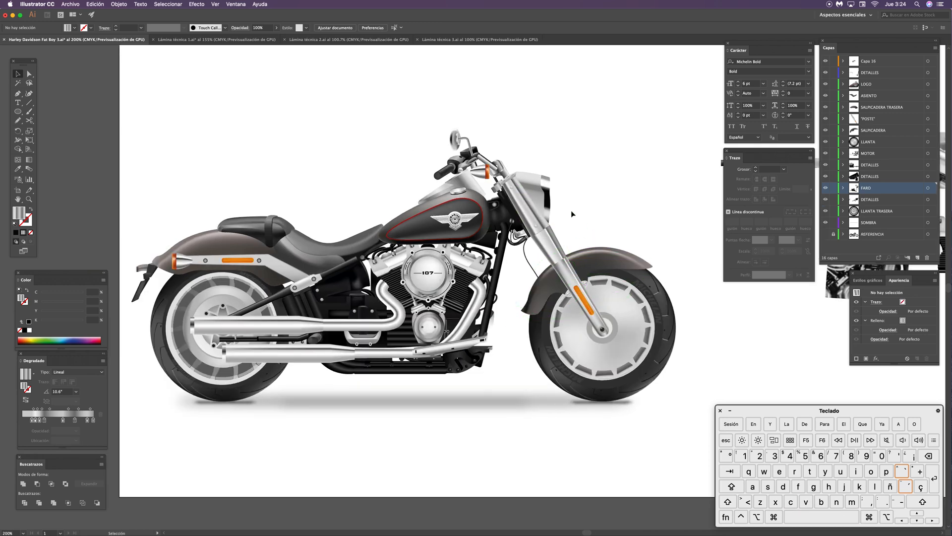
key(space)
drag(511, 273, 557, 225)
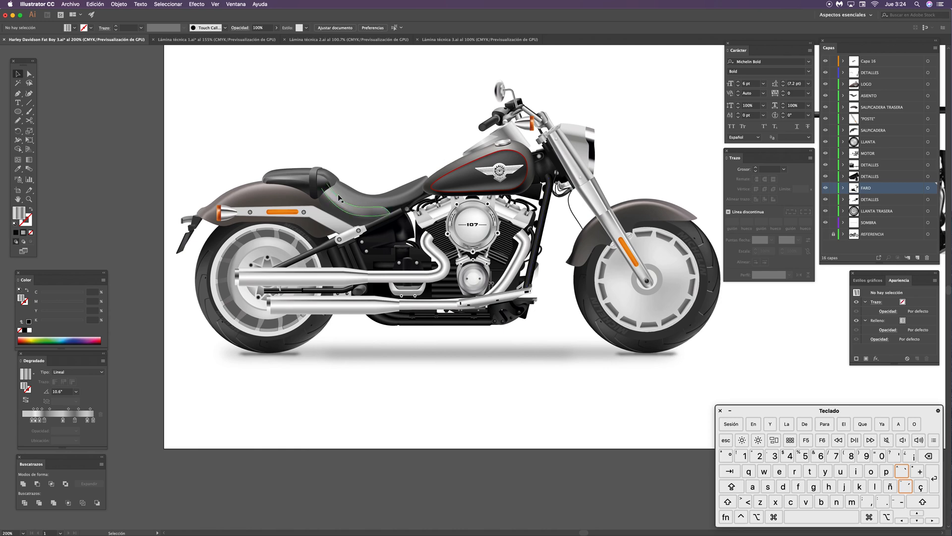
Step: Examine the shaded exhaust pipes, rear wheel, ground shadow, seat and engine up close
drag(393, 347, 529, 352)
key(space)
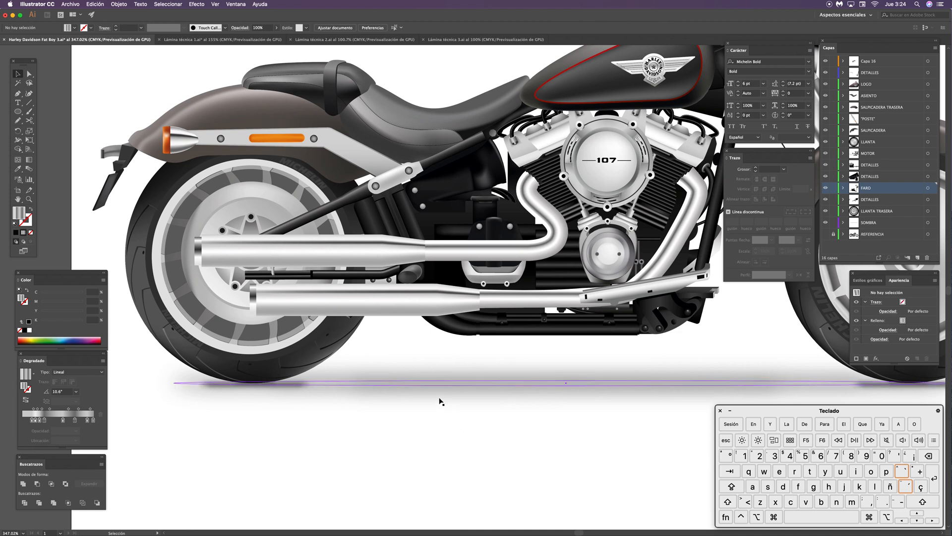
scroll(422, 390, up, 2)
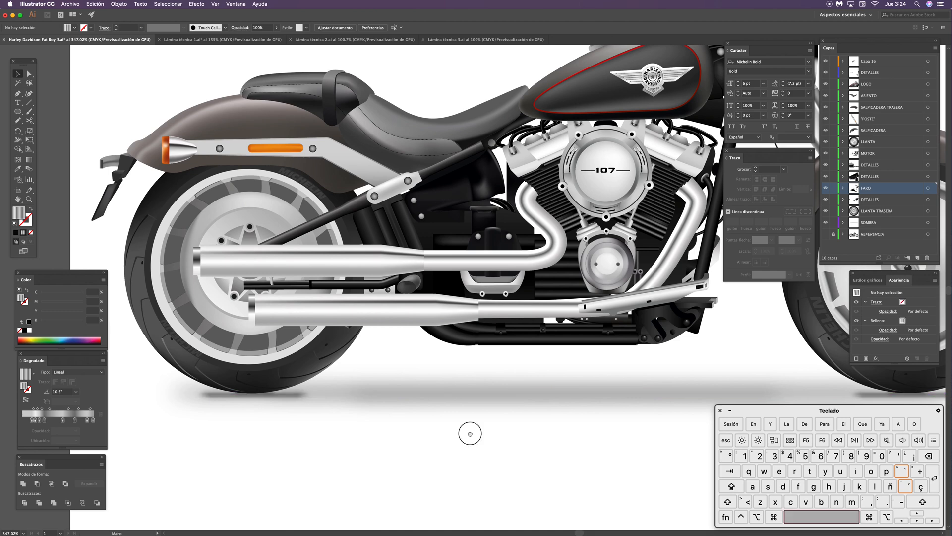
scroll(466, 427, up, 2)
scroll(466, 427, right, 2)
scroll(463, 416, up, 2)
scroll(463, 416, left, 3)
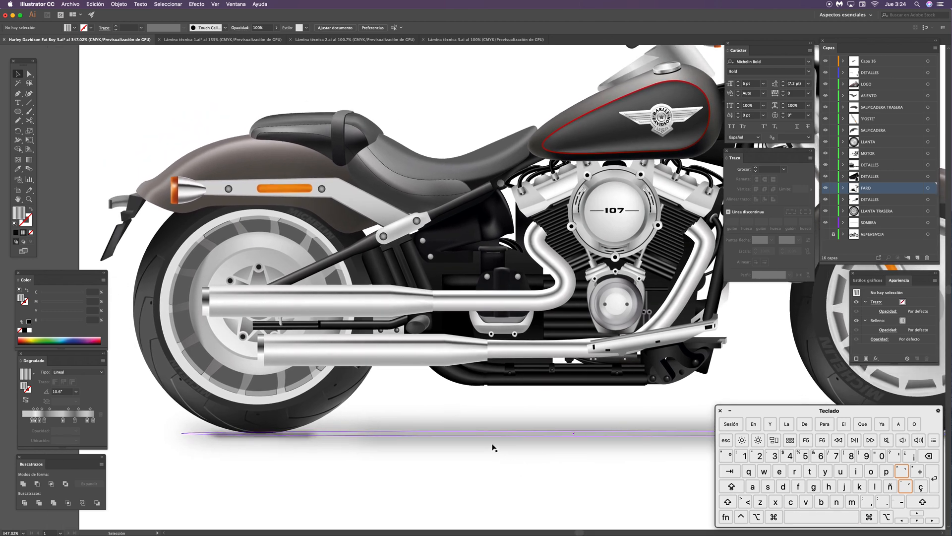
scroll(545, 369, up, 4)
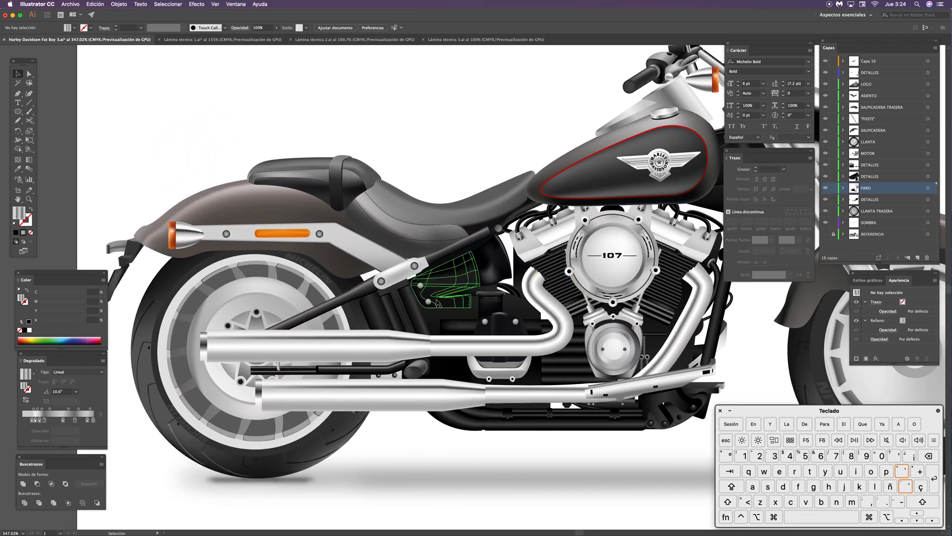
scroll(522, 316, up, 2)
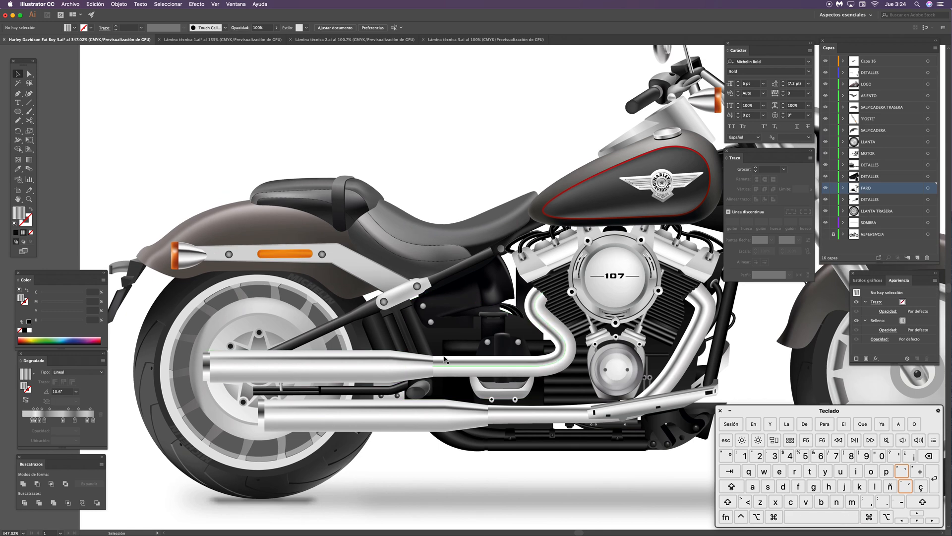
Step: Duplicate the upper exhaust's curved pipe and its muffler straight up onto the empty canvas above the seat
drag(441, 366, 427, 88)
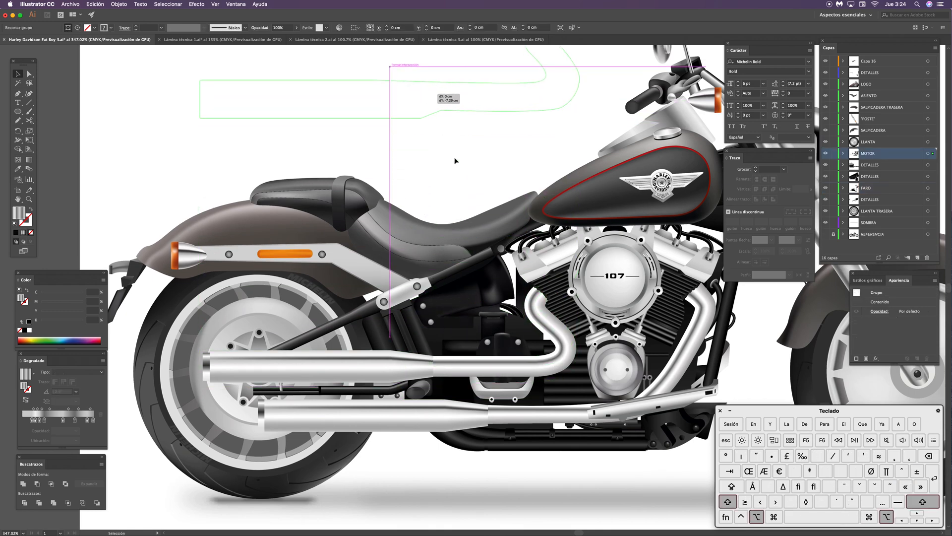
drag(475, 194, 460, 330)
drag(426, 426, 432, 327)
key(super+z)
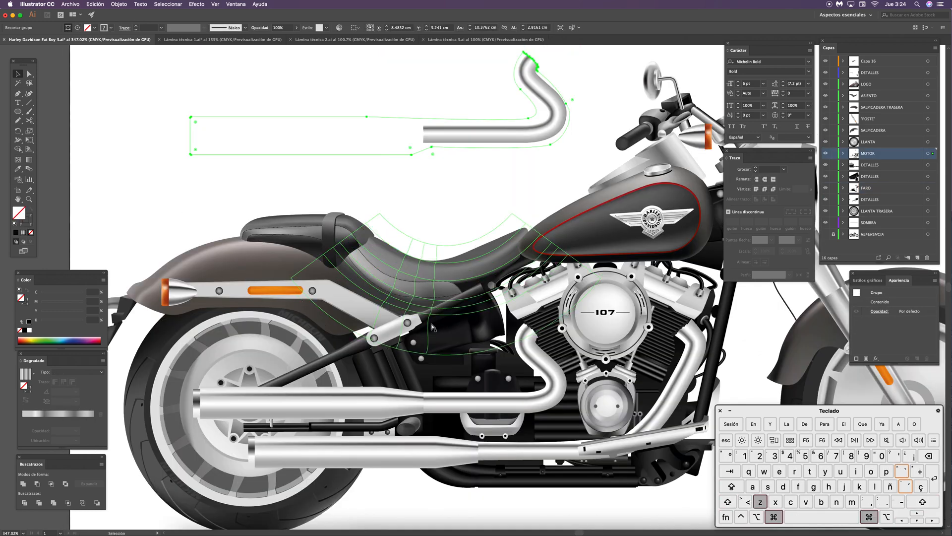
drag(375, 401, 375, 140)
scroll(489, 308, up, 5)
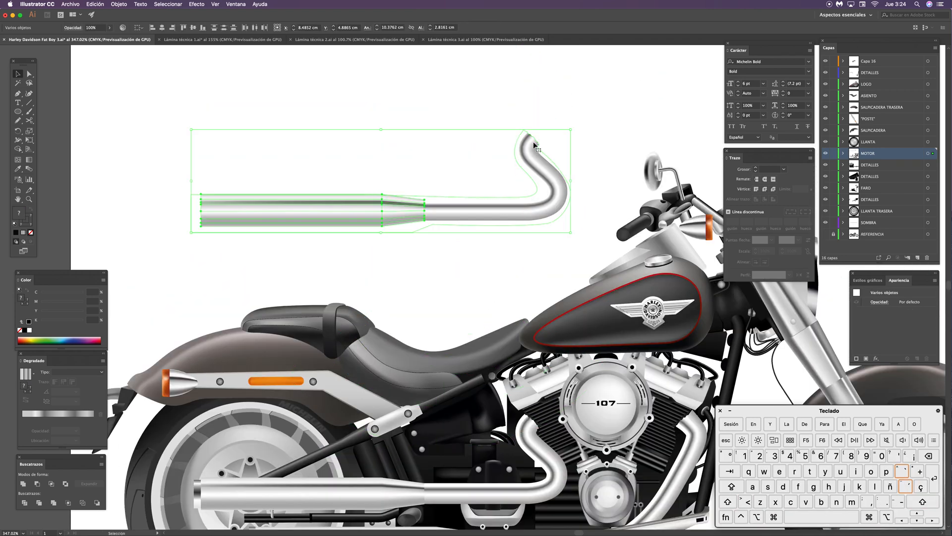
Step: Examine the clipping outline and the jagged upper end of the copied curved exhaust pipe up close
drag(501, 263, 489, 280)
key(a)
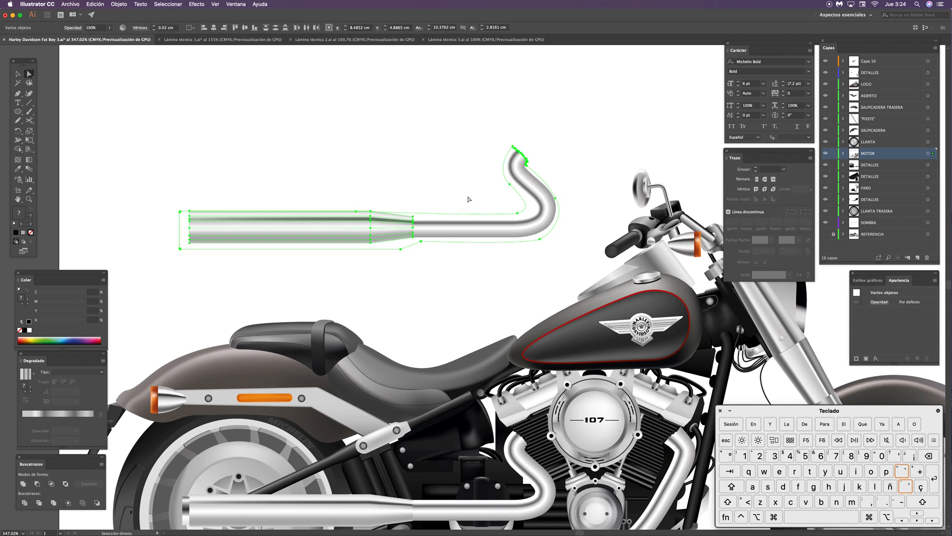
click(470, 200)
key(v)
click(549, 219)
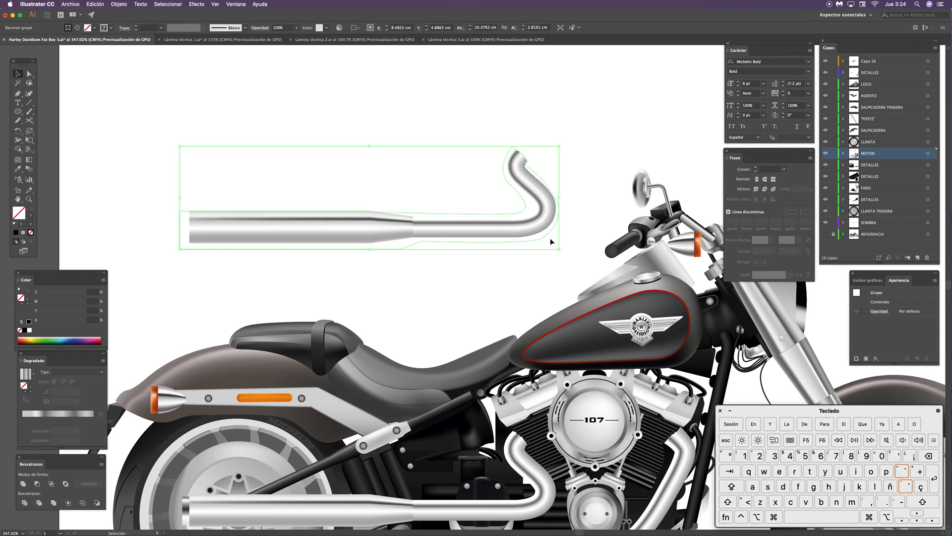
drag(504, 297, 492, 315)
key(z)
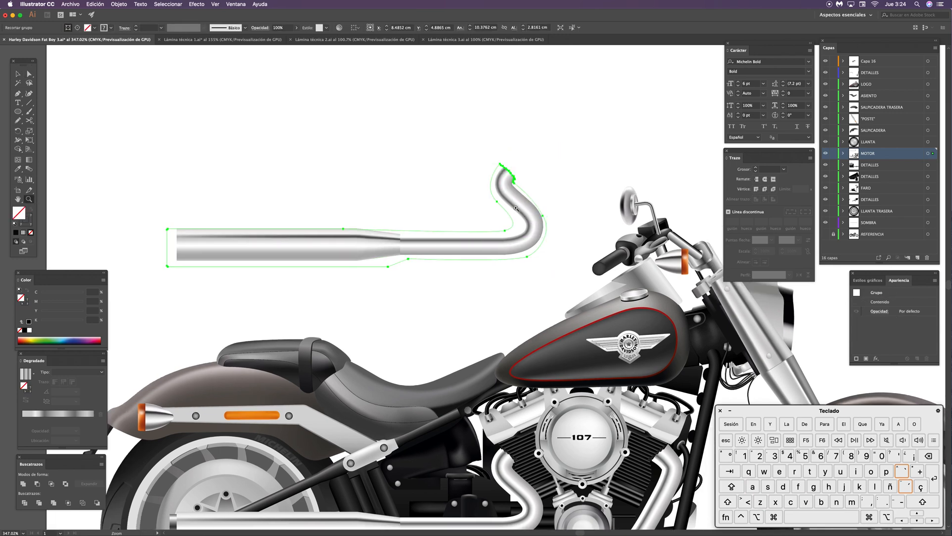
drag(500, 209, 608, 147)
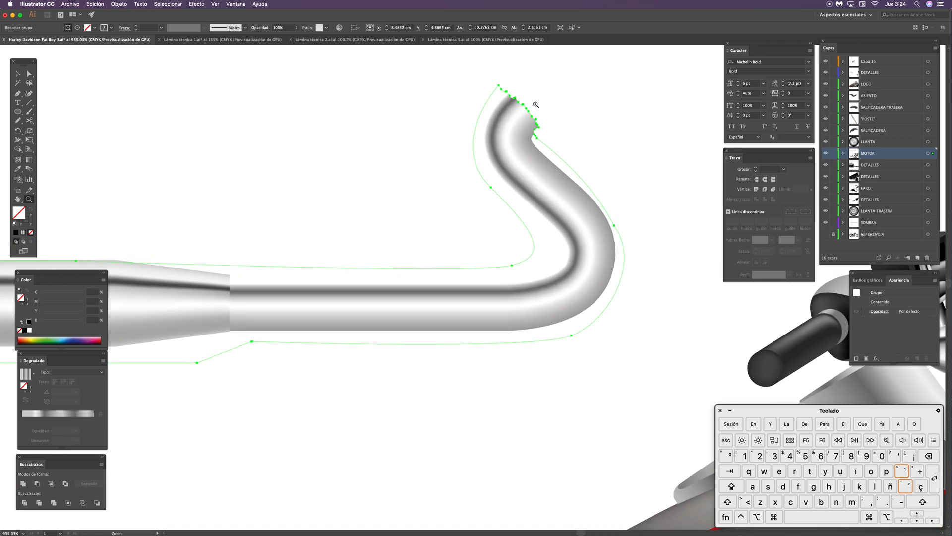
drag(549, 115, 627, 78)
drag(561, 168, 549, 214)
key(a)
click(530, 162)
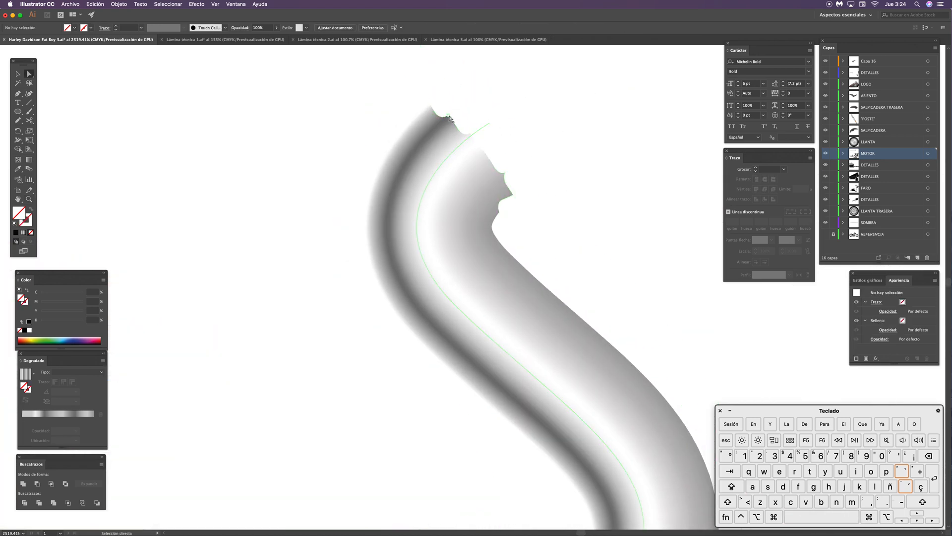
Step: Examine where the original curved exhaust pipe meets the engine's black cooling fins
key(super+minus)
key(super+minus)
key(super+minus)
key(super+minus)
key(super+minus)
key(super+minus)
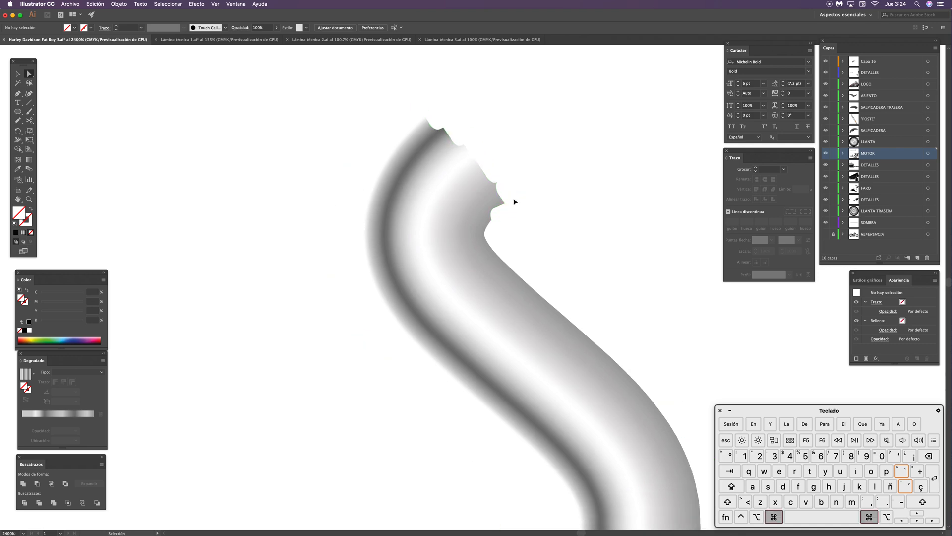
scroll(514, 202, down, 10)
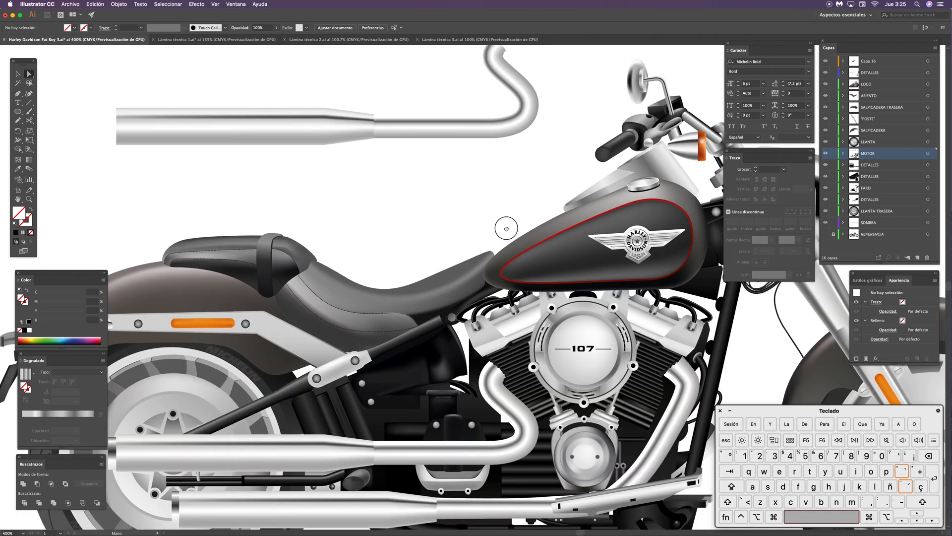
key(z)
drag(560, 293, 642, 269)
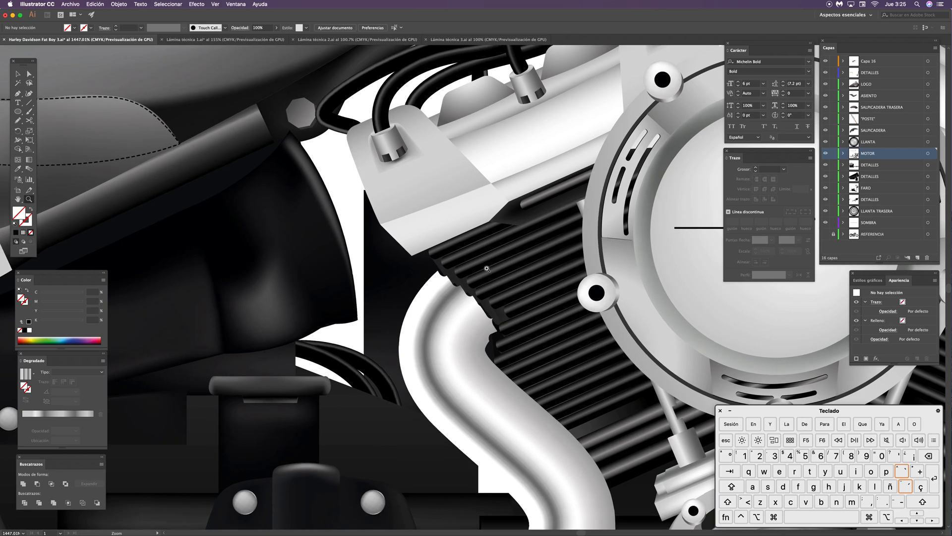
key(space)
drag(558, 337, 506, 249)
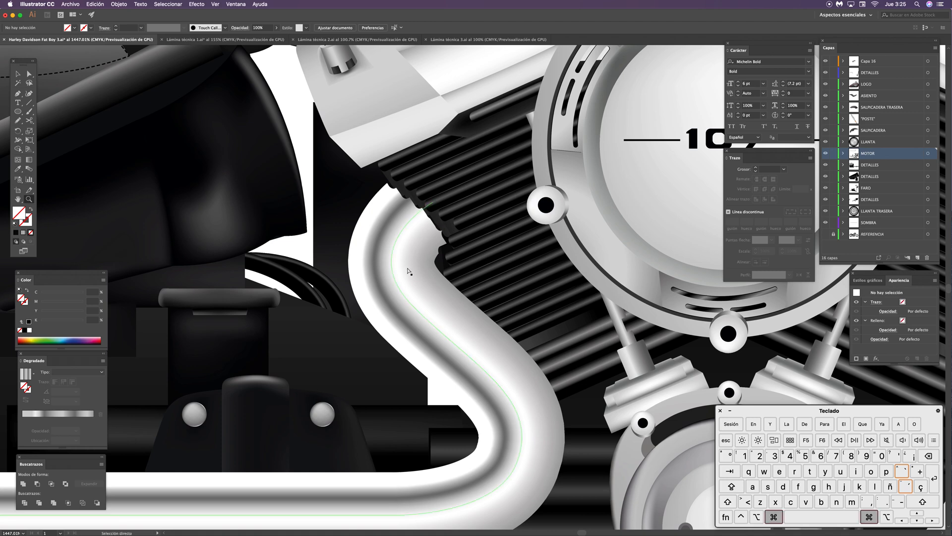
Step: Bring the whole motorcycle and the copied exhaust above it into view together
key(super+minus)
key(super+minus)
key(super+minus)
key(super+minus)
key(super+minus)
key(super+minus)
key(space)
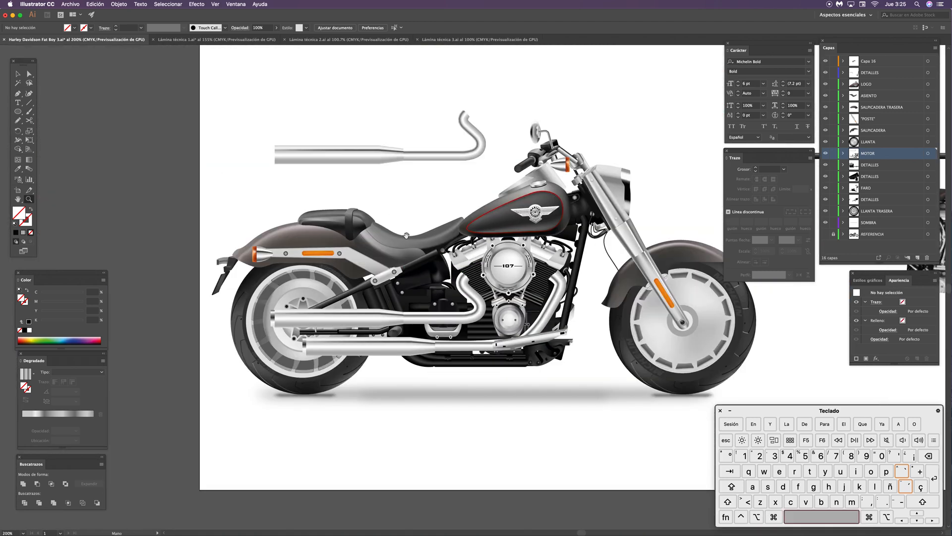
drag(408, 268, 396, 313)
key(v)
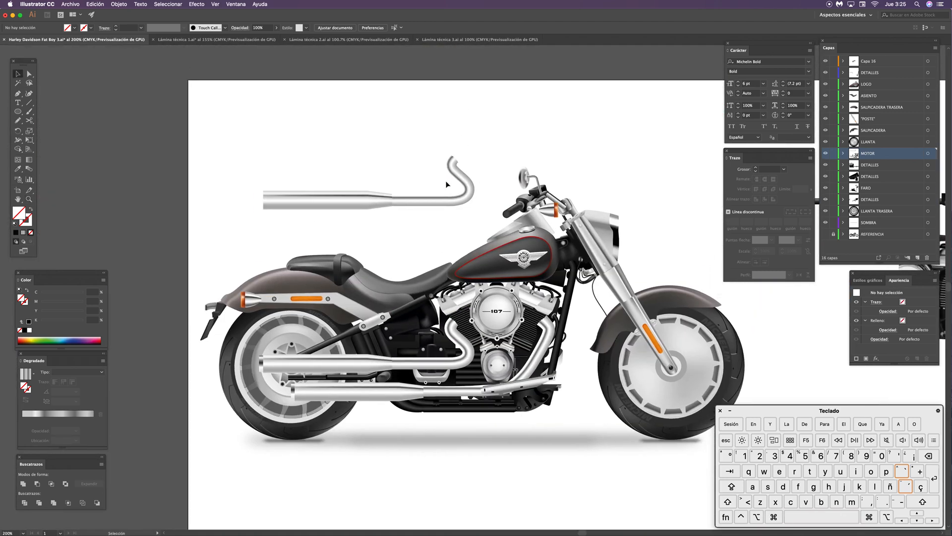
key(space)
drag(512, 218, 524, 227)
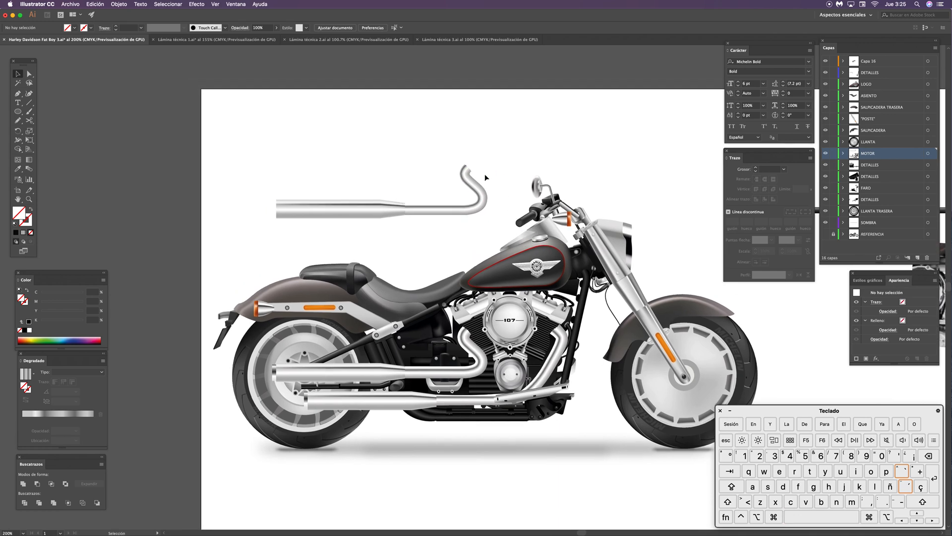
key(space)
drag(487, 173, 496, 193)
Step: Release the clipping mask of the copied exhaust and delete the leftover mask outline
key(z)
drag(438, 212, 580, 176)
key(v)
click(579, 151)
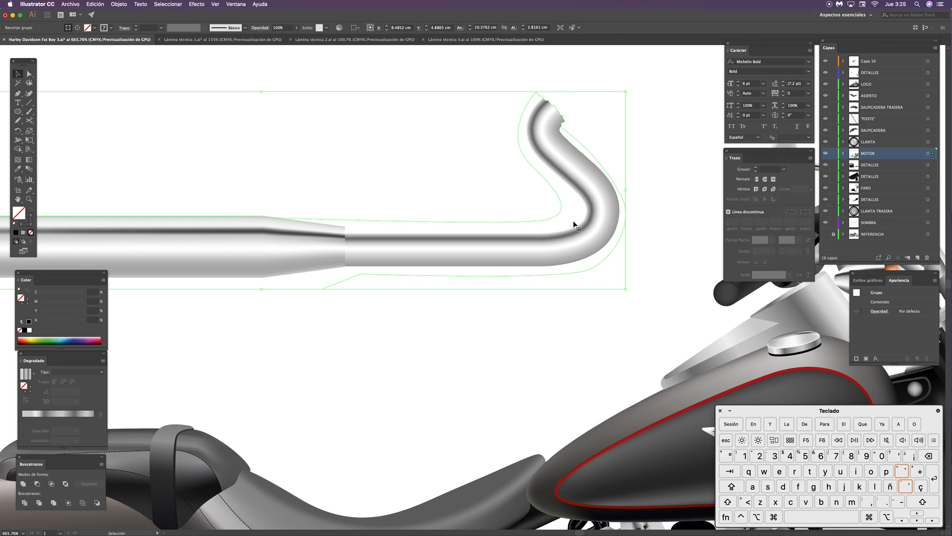
key(alt+super+7)
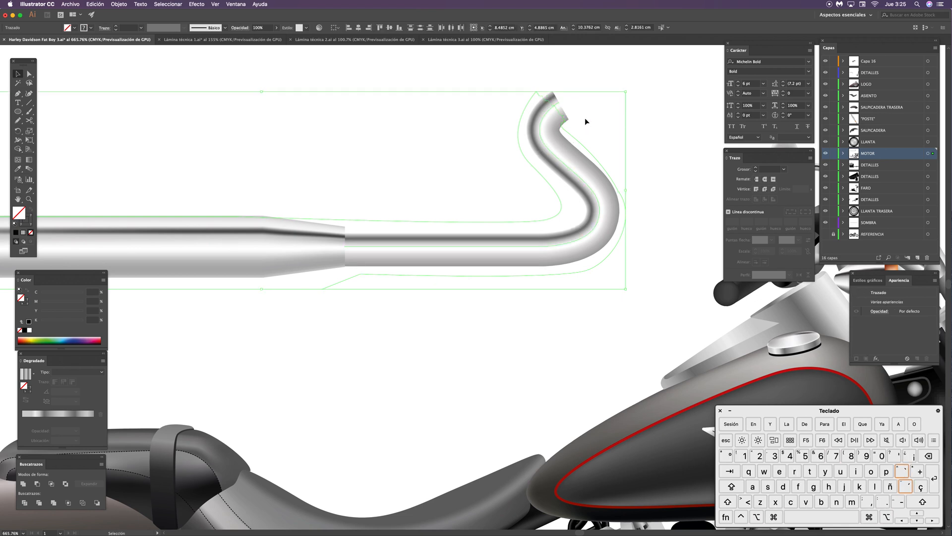
click(585, 121)
click(599, 181)
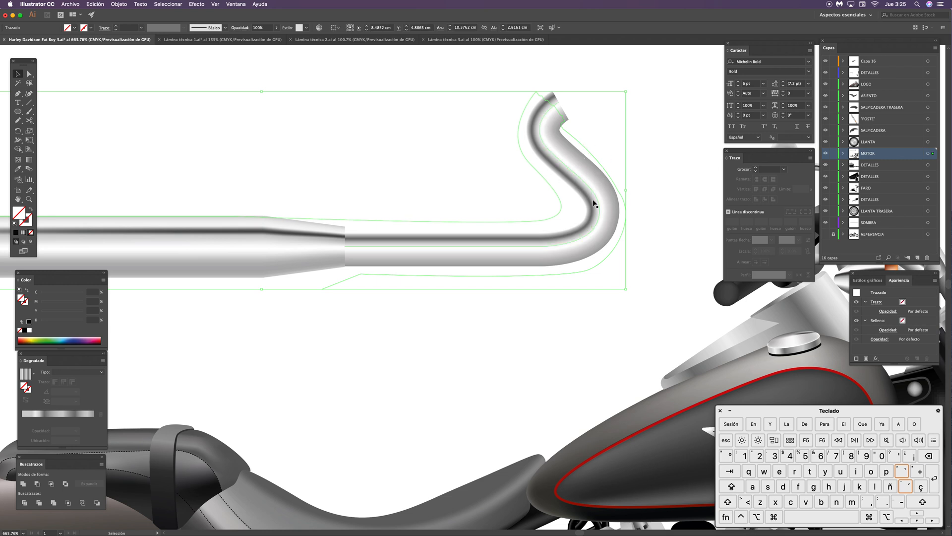
key(BackSpace)
drag(565, 307, 582, 324)
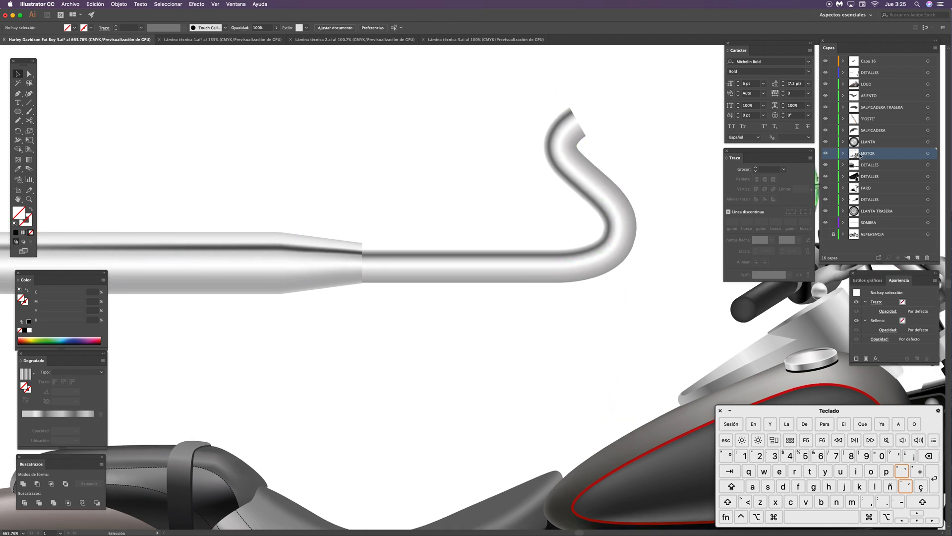
Step: Change the MOTOR layer's highlight color to Azul claro
double_click(861, 155)
click(577, 141)
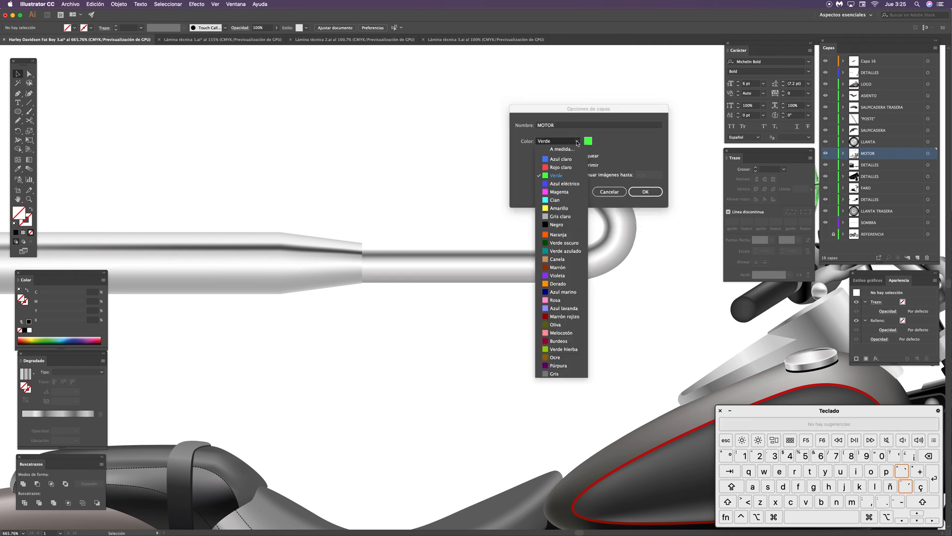
click(555, 160)
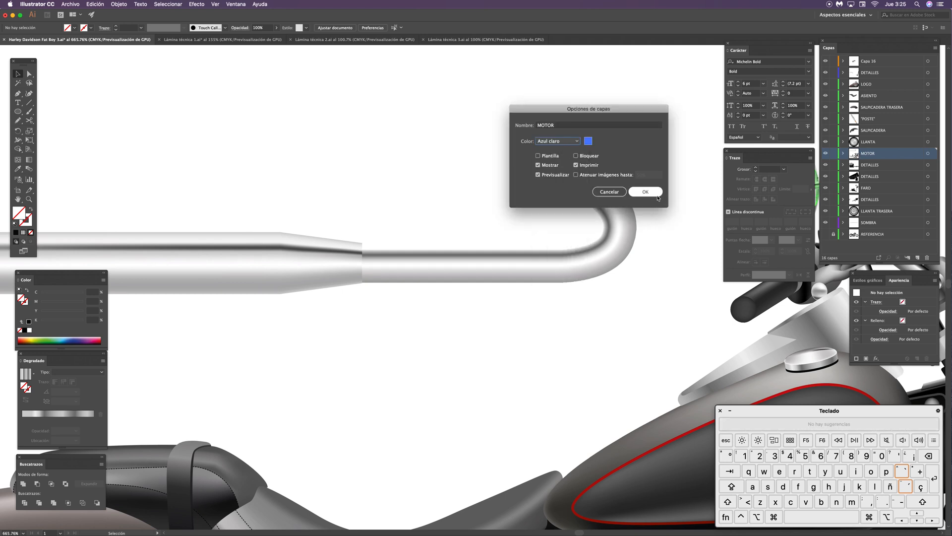
click(659, 193)
Step: Inspect the mesh lines of the copied muffler and the path of its attached pipe
drag(386, 236, 355, 302)
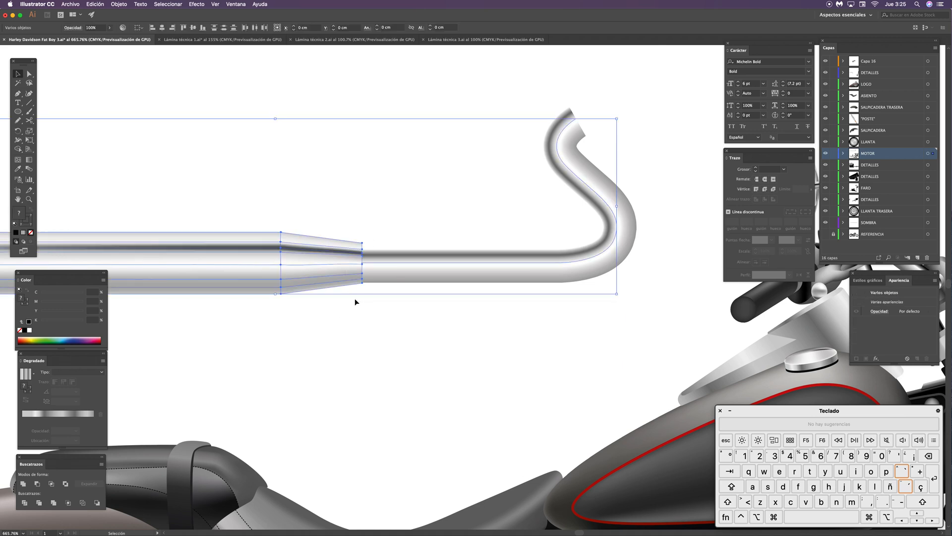
key(space)
drag(445, 339, 601, 343)
drag(500, 346, 606, 339)
click(417, 186)
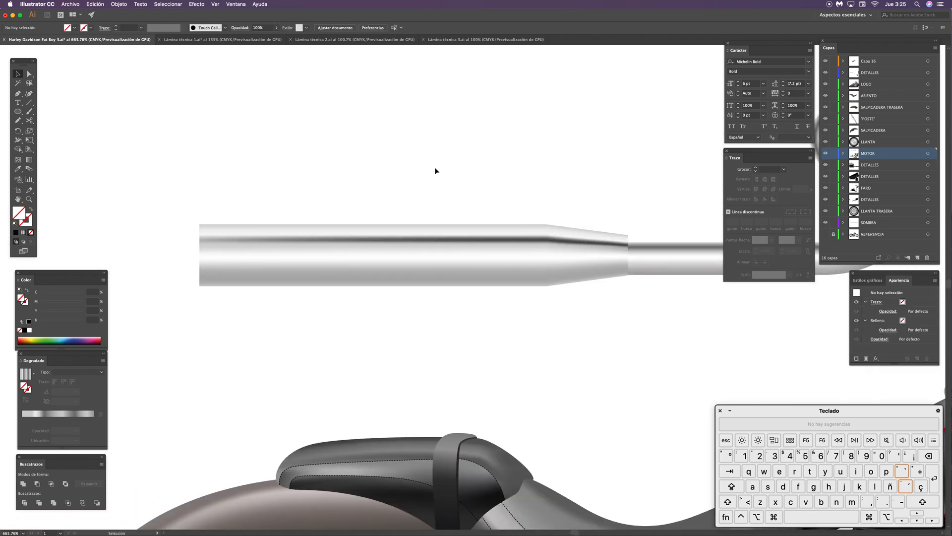
key(super+minus)
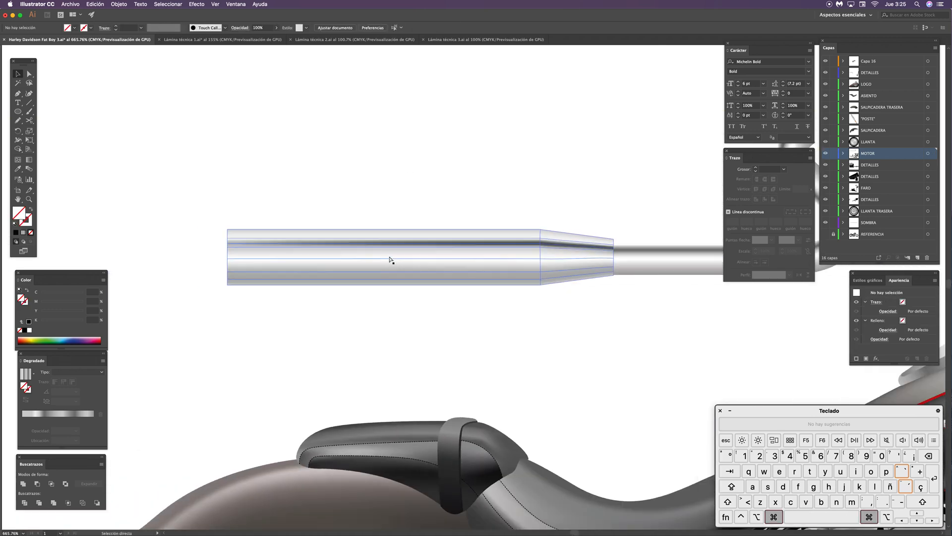
Step: Duplicate the small gradient end cap of the original upper muffler onto the rear end of the copied muffler
key(space)
drag(316, 455, 370, 185)
drag(354, 437, 347, 345)
key(a)
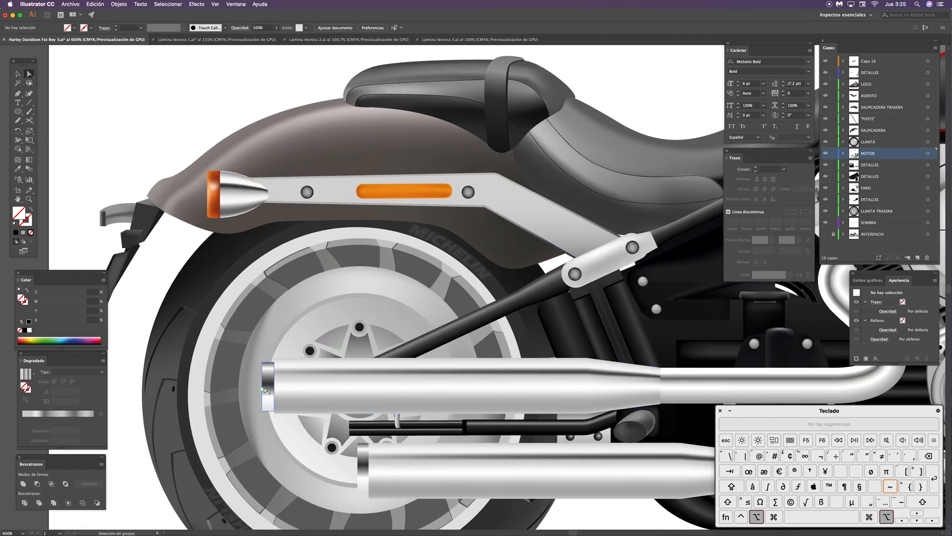
drag(265, 387, 258, 69)
key(space)
drag(363, 113, 356, 435)
drag(264, 392, 286, 212)
click(326, 156)
Step: Examine the copied exhaust's separate pieces: the end cap rectangle, the mesh muffler and the gradient-stroked pipe
key(space)
drag(532, 308, 447, 306)
key(super+minus)
key(space)
drag(347, 232, 325, 236)
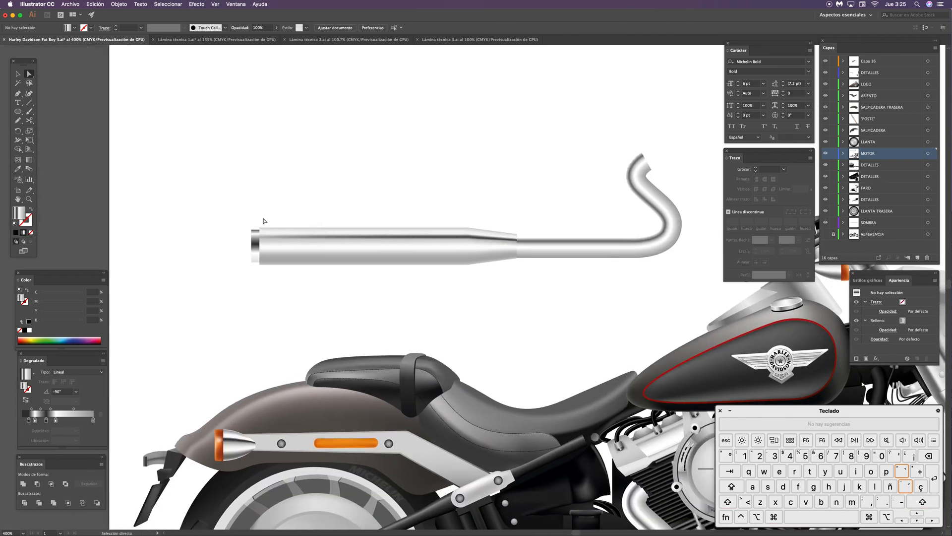
key(v)
click(254, 243)
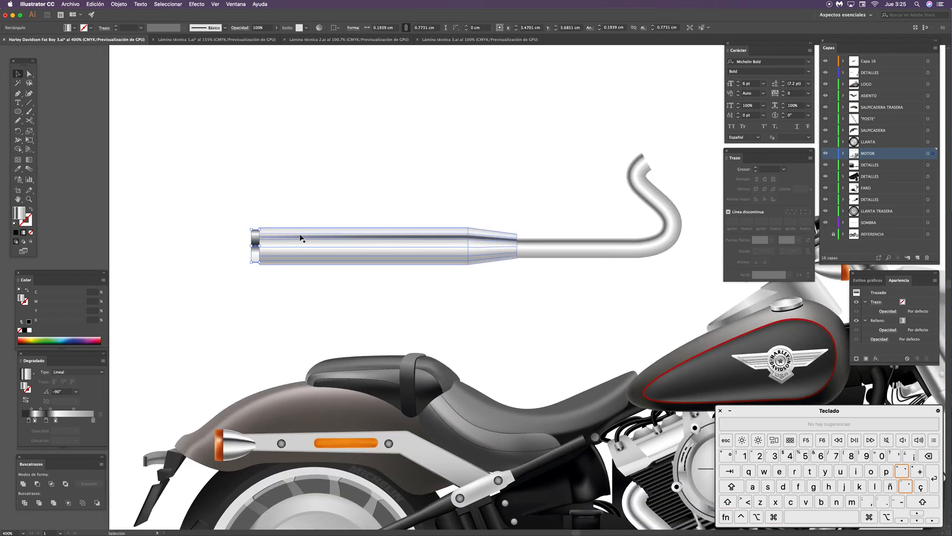
click(340, 234)
click(550, 246)
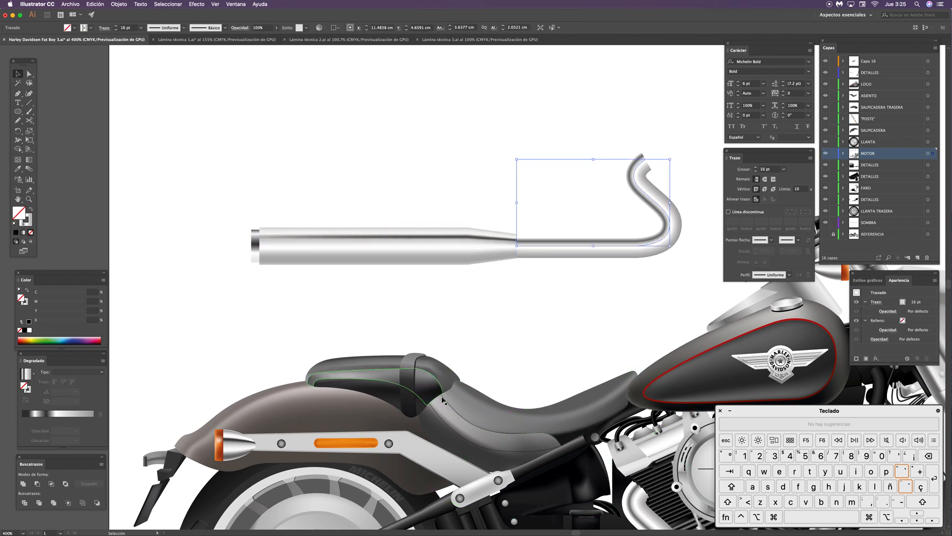
click(265, 210)
click(255, 245)
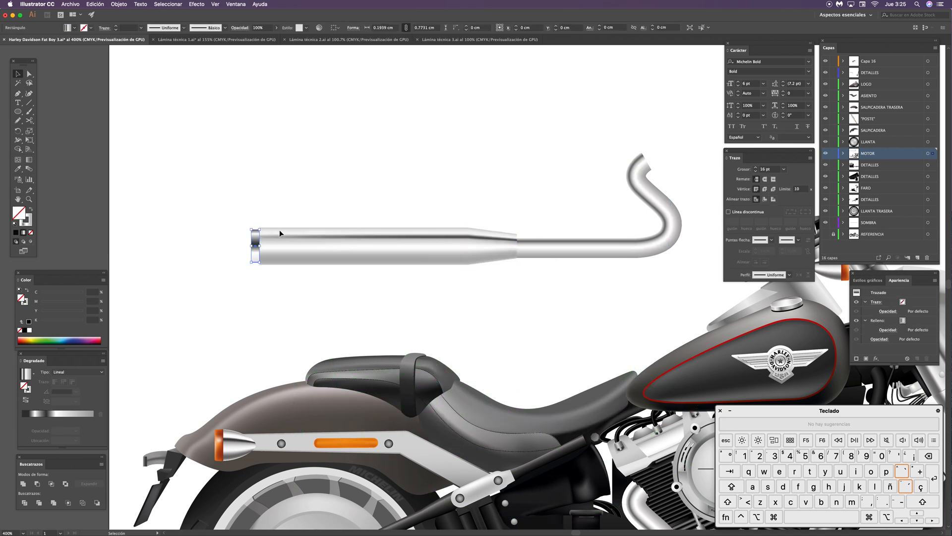
click(539, 170)
drag(577, 180, 255, 300)
click(345, 155)
Step: Inspect the linear gradient of the copied muffler's end cap with the Gradient tool
key(z)
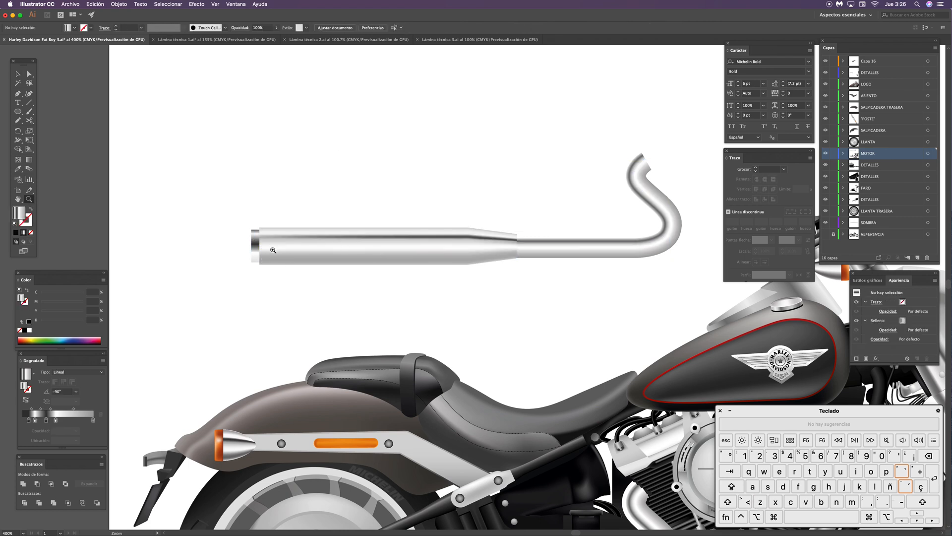
drag(267, 249, 319, 206)
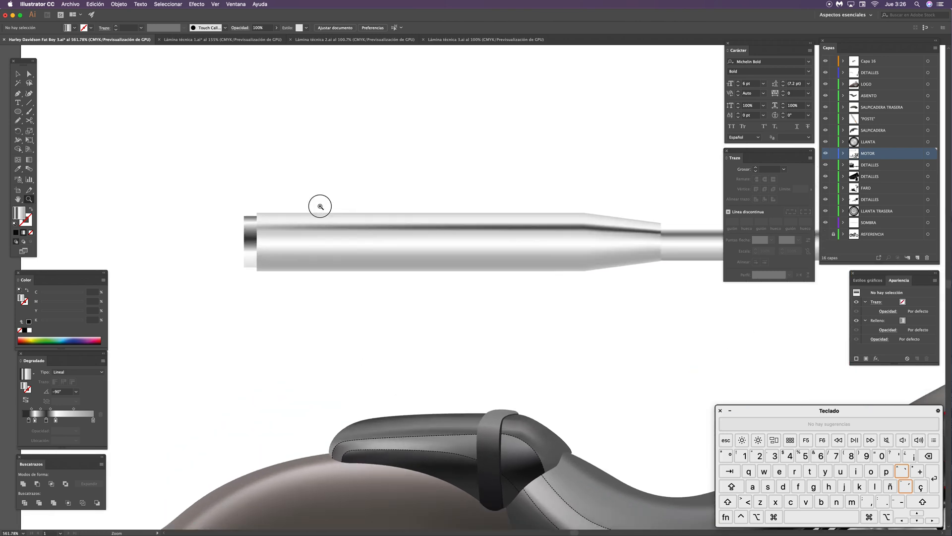
key(v)
click(250, 241)
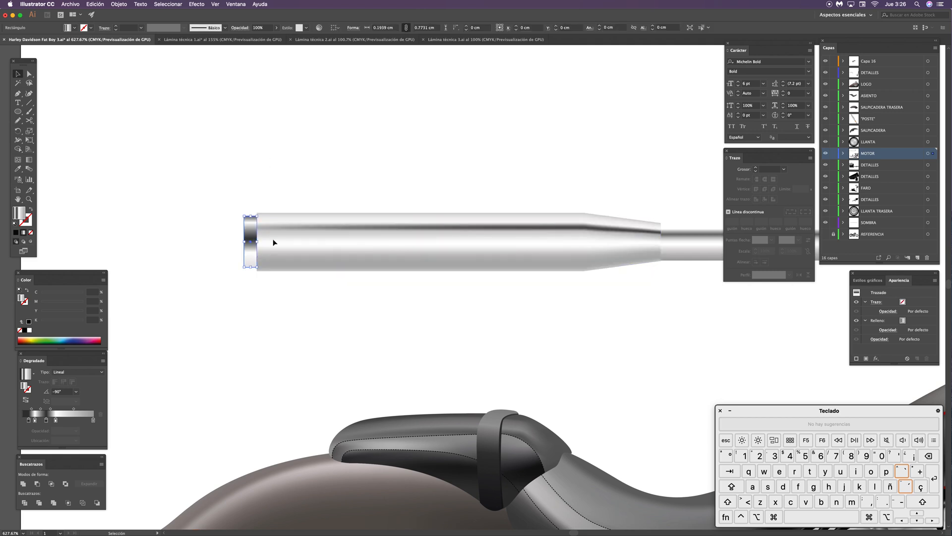
key(z)
drag(245, 239, 400, 175)
key(v)
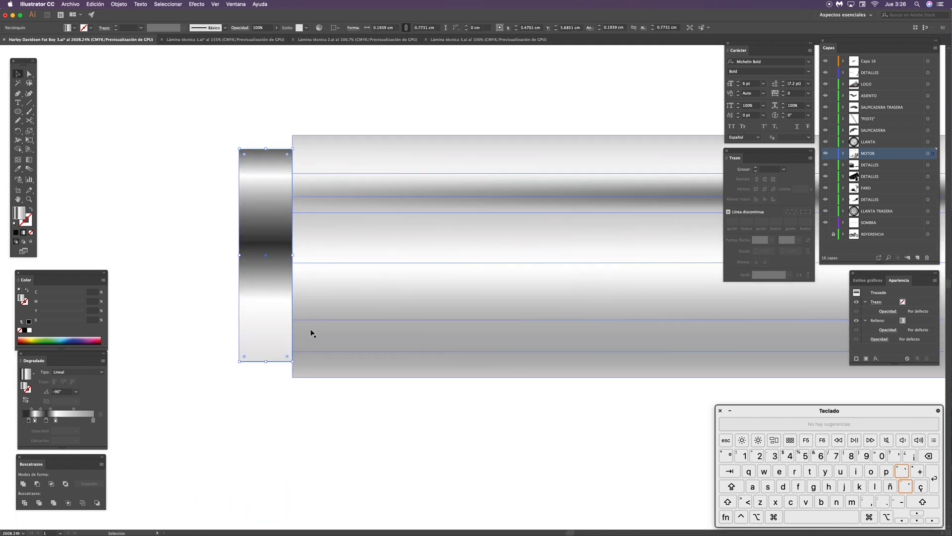
key(g)
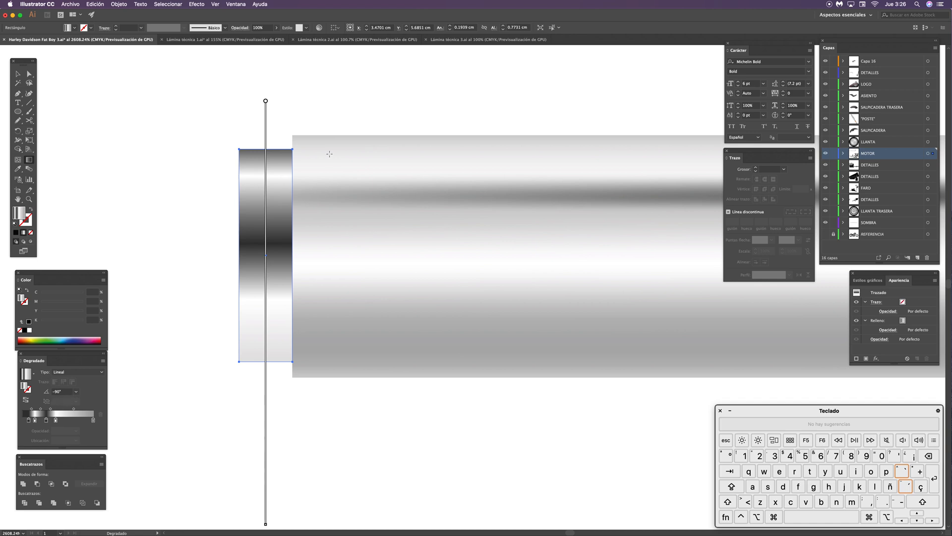
super+click(320, 108)
key(v)
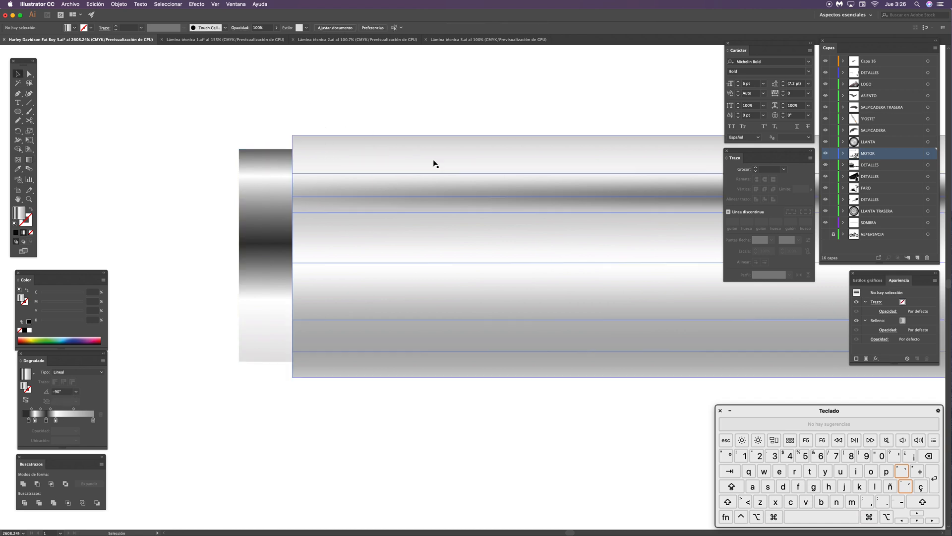
Step: Select the copied muffler's gradient mesh and examine its lines toward the tapered front end
drag(537, 221, 330, 243)
key(super+minus)
key(super+minus)
key(super+minus)
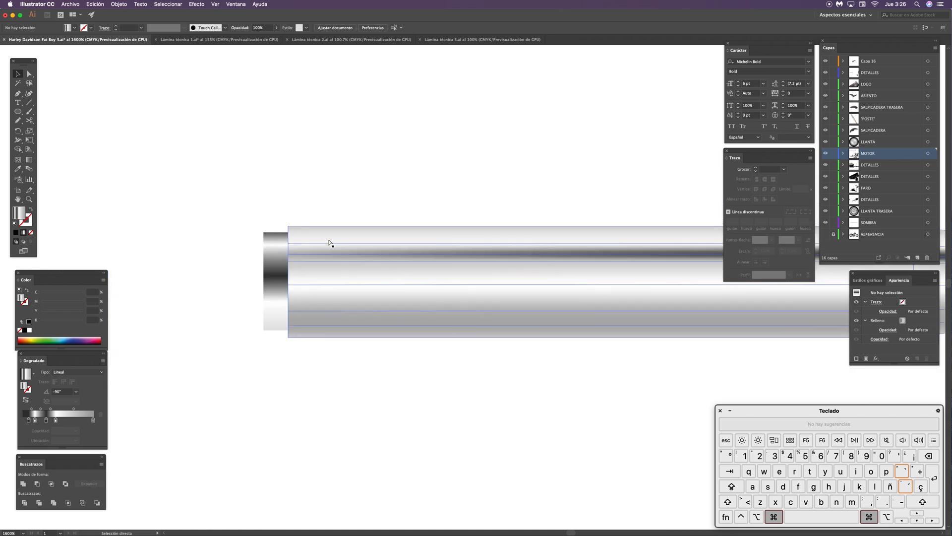
drag(574, 221, 428, 206)
click(480, 206)
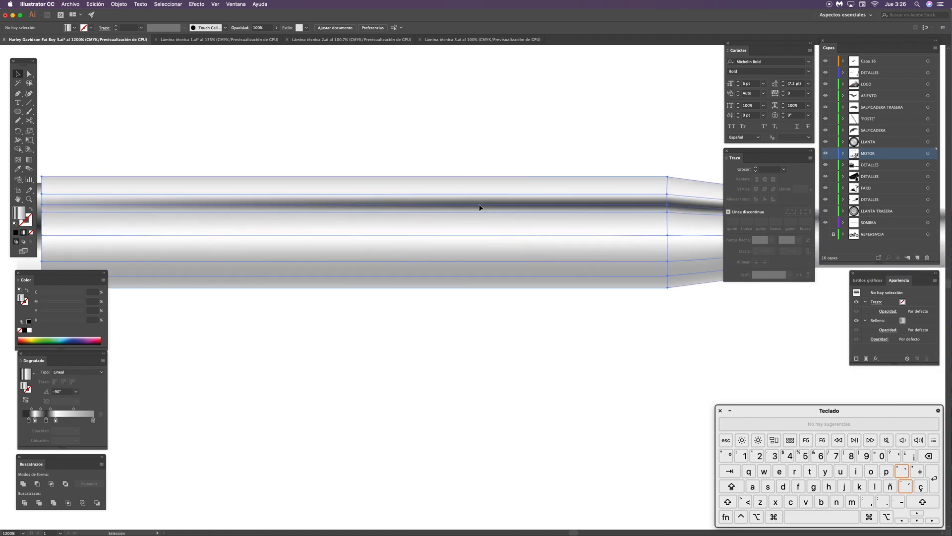
drag(589, 317, 419, 305)
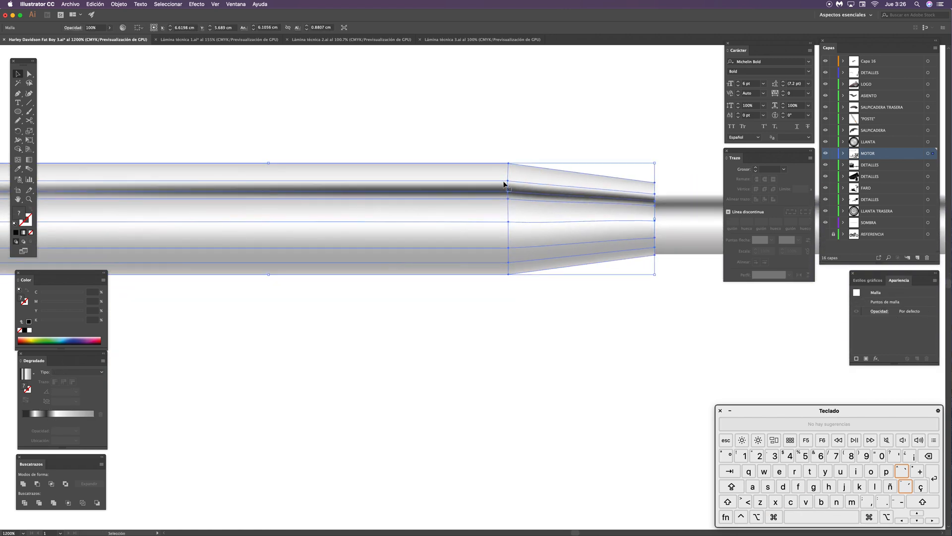
Step: Examine the colours of the copied muffler's individual mesh points along the line where the taper starts
click(507, 192)
scroll(566, 279, right, 3)
key(a)
click(441, 195)
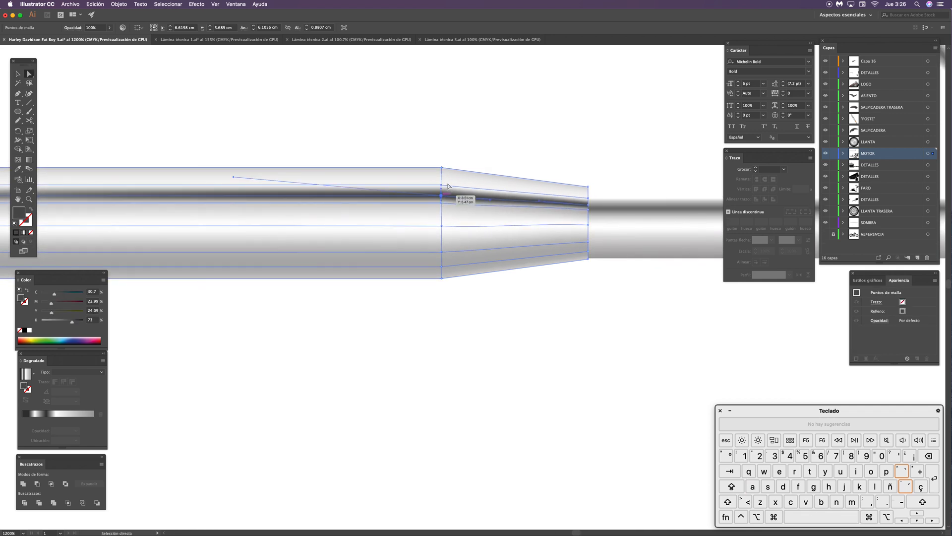
click(441, 185)
click(442, 225)
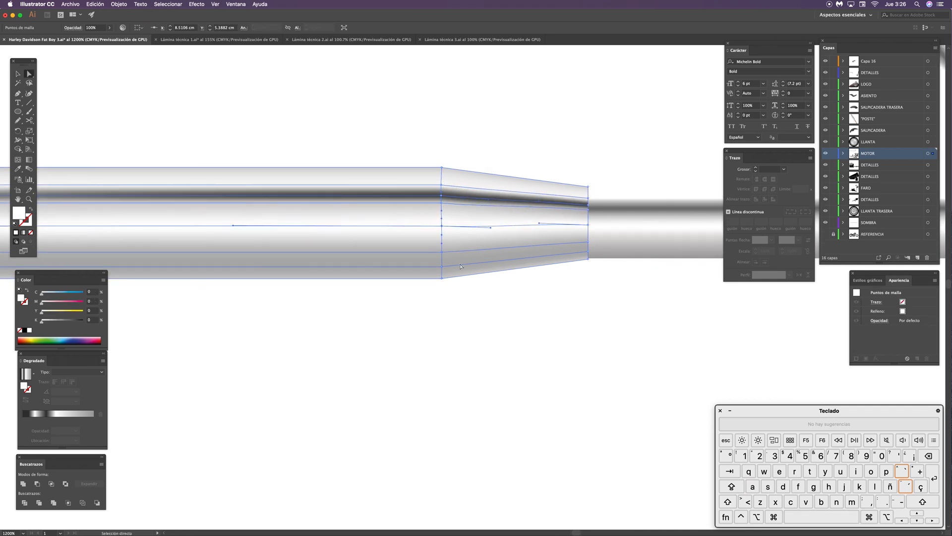
click(441, 267)
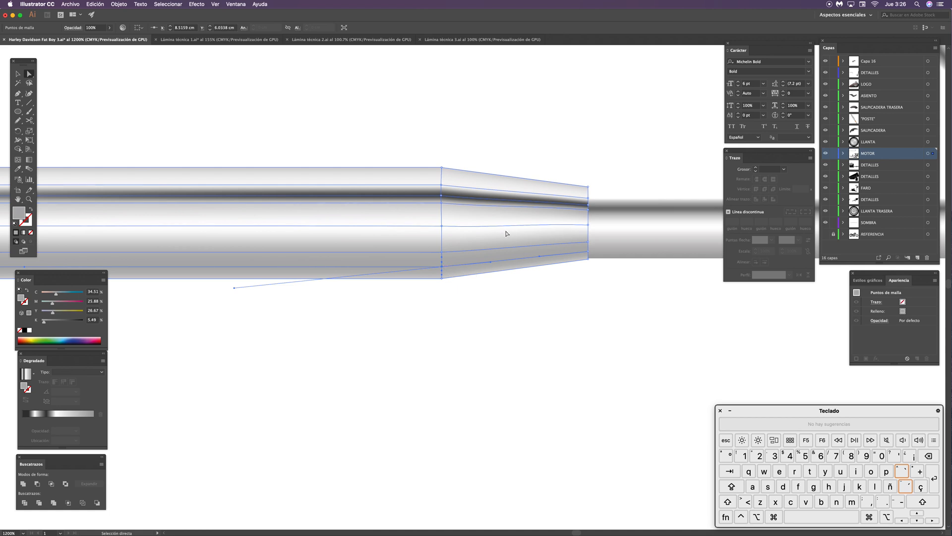
click(613, 344)
Step: Select the copied exhaust's curved pipe and examine its stroked path from the muffler to the upper end
drag(640, 347, 323, 413)
key(super+minus)
key(super+minus)
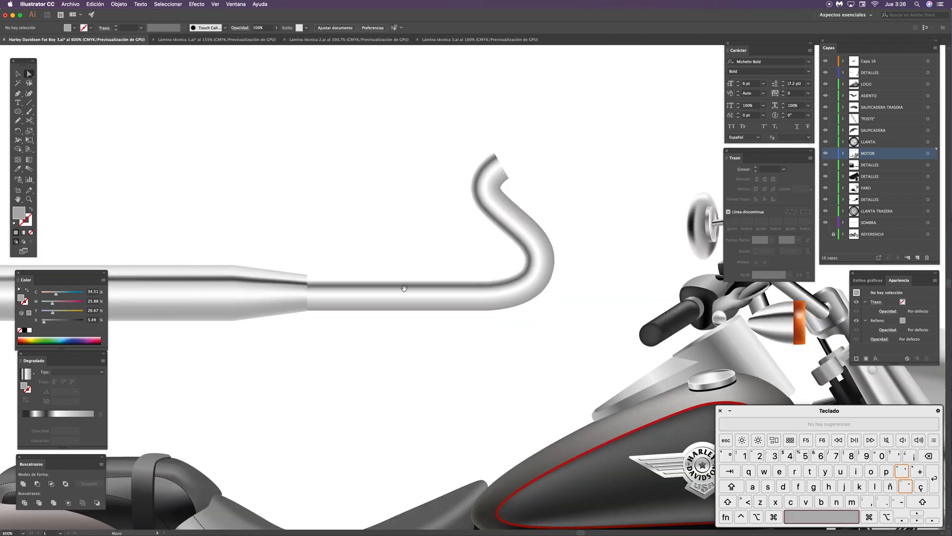
key(v)
drag(404, 287, 484, 323)
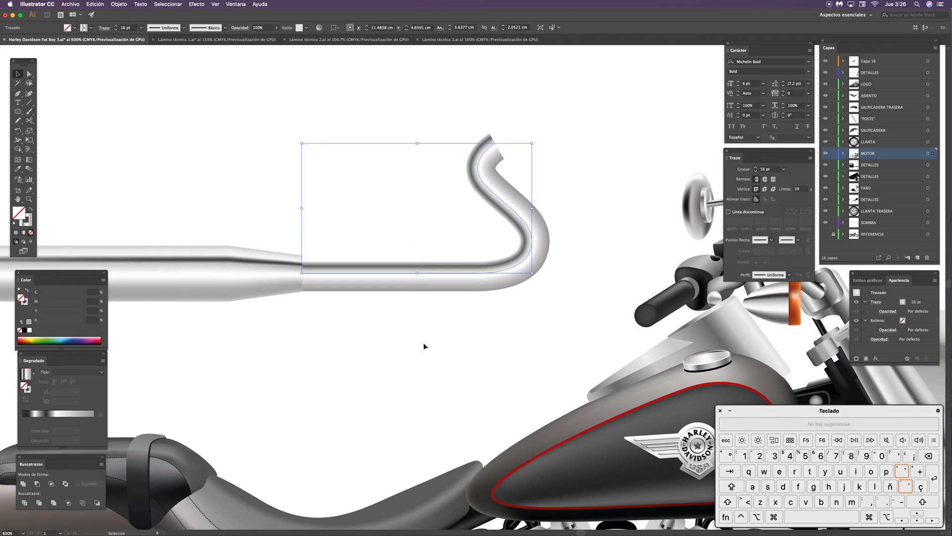
scroll(459, 312, up, 2)
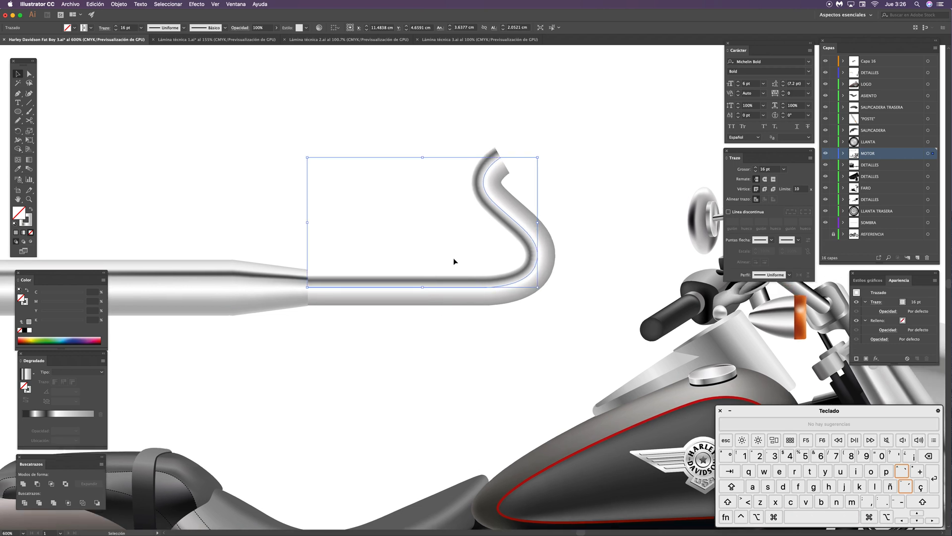
scroll(453, 261, up, 3)
scroll(461, 357, up, 2)
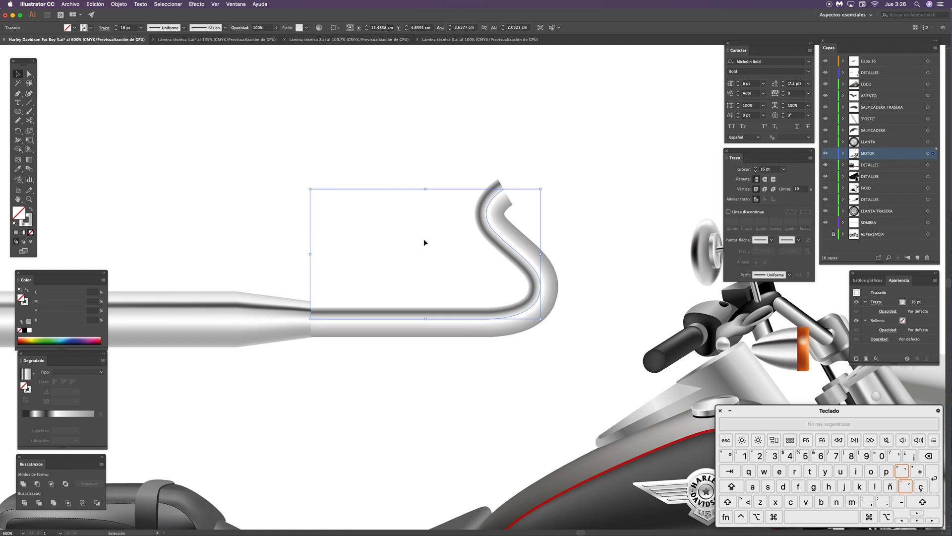
drag(452, 260, 456, 342)
drag(458, 283, 454, 404)
Step: Move the toolbox near the pipe and make the stroke active to inspect the pipe's linear stroke gradient
drag(28, 62, 256, 79)
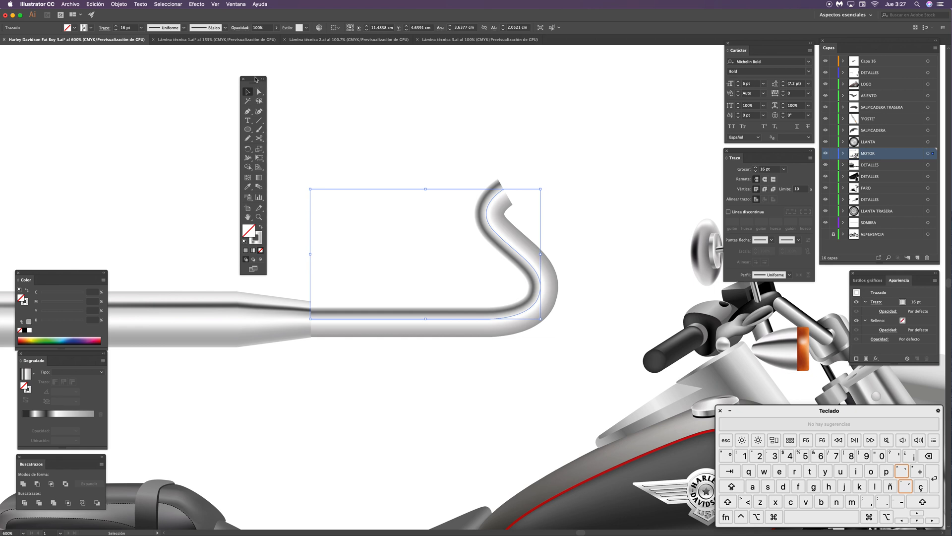
click(259, 242)
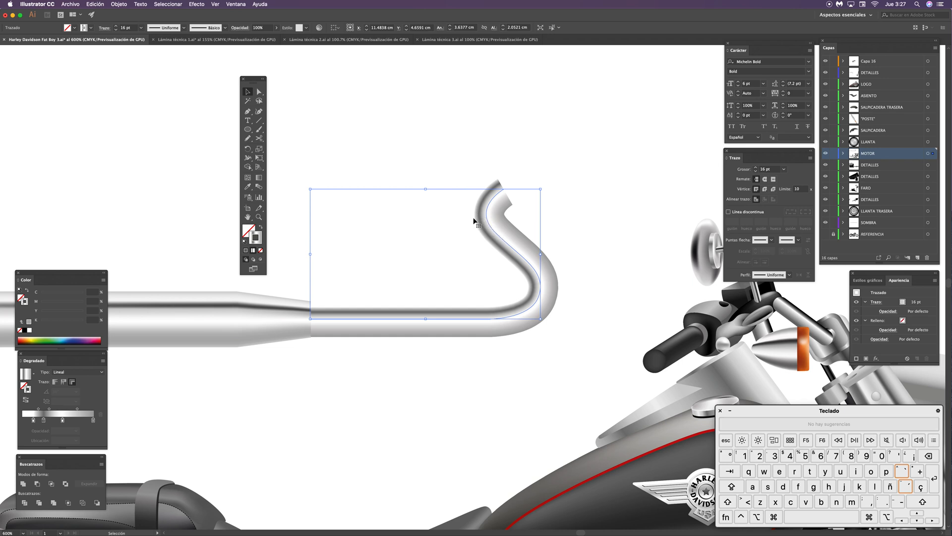
click(451, 155)
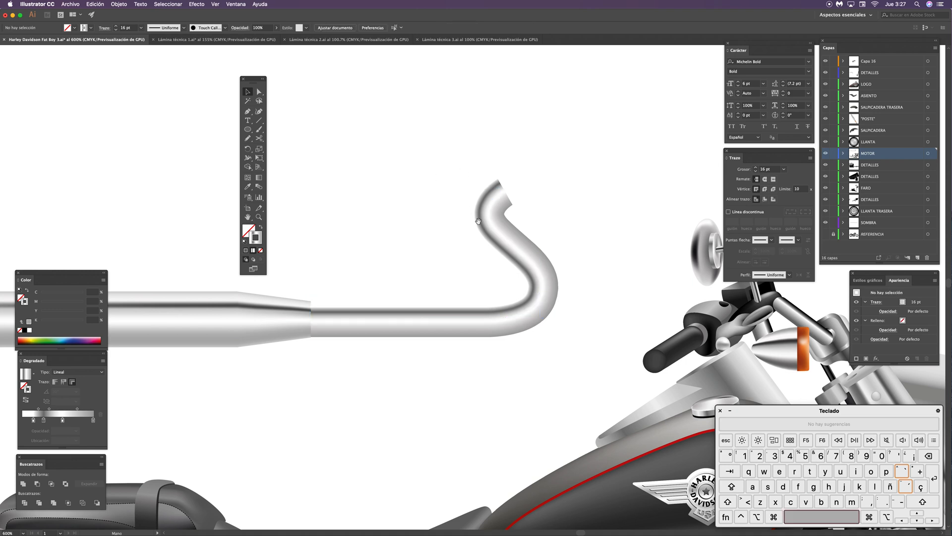
scroll(471, 234, down, 2)
scroll(472, 233, right, 2)
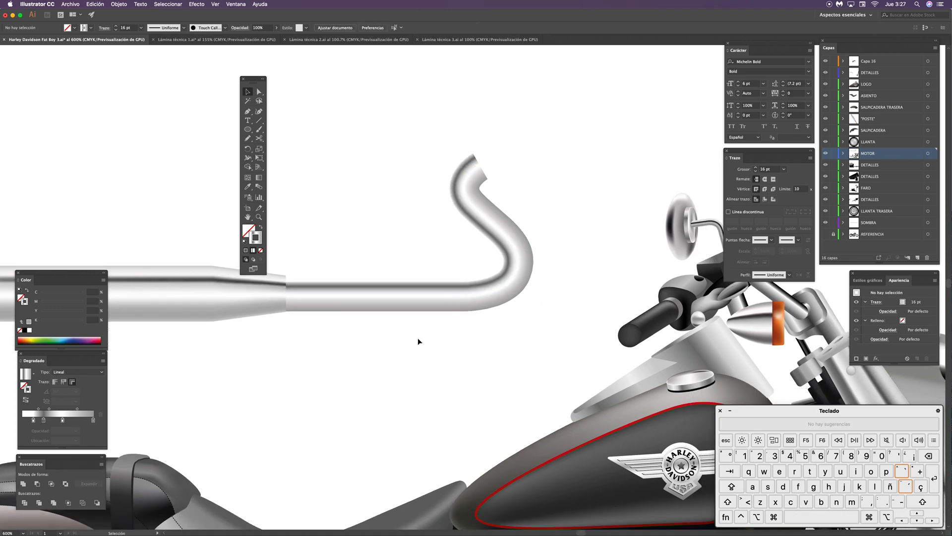
drag(248, 80, 167, 79)
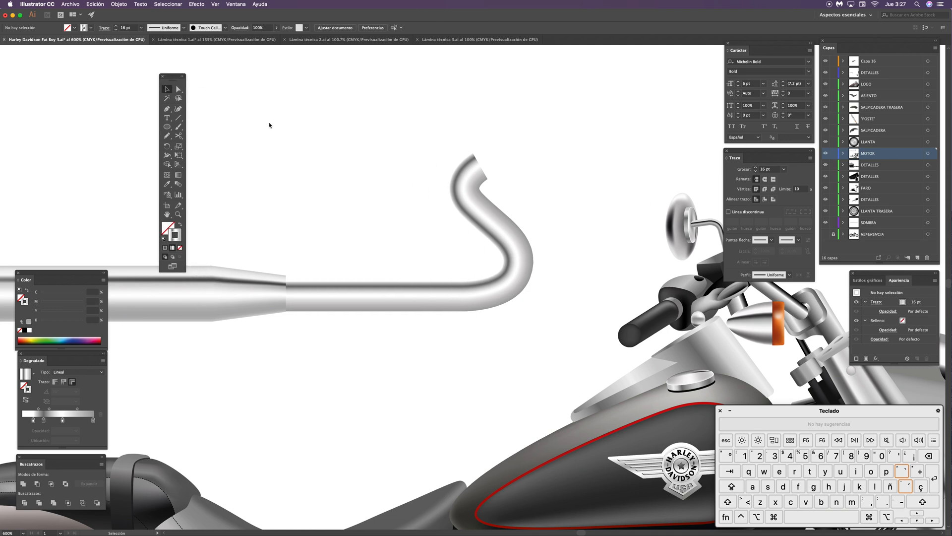
Step: Examine the whole copied exhaust, then the motorcycle's front fork, fender and fuel tank
scroll(453, 327, left, 10)
scroll(453, 327, up, 4)
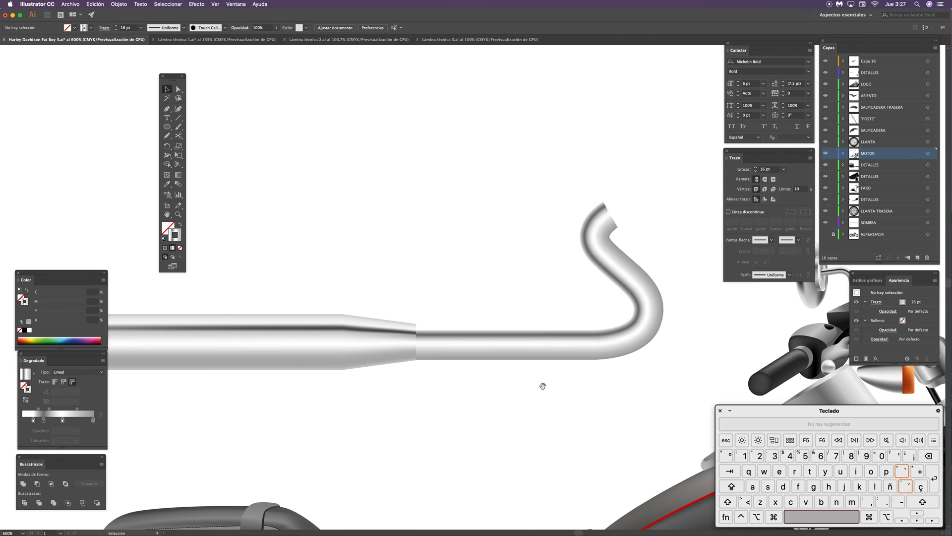
scroll(578, 272, right, 3)
scroll(578, 273, up, 1)
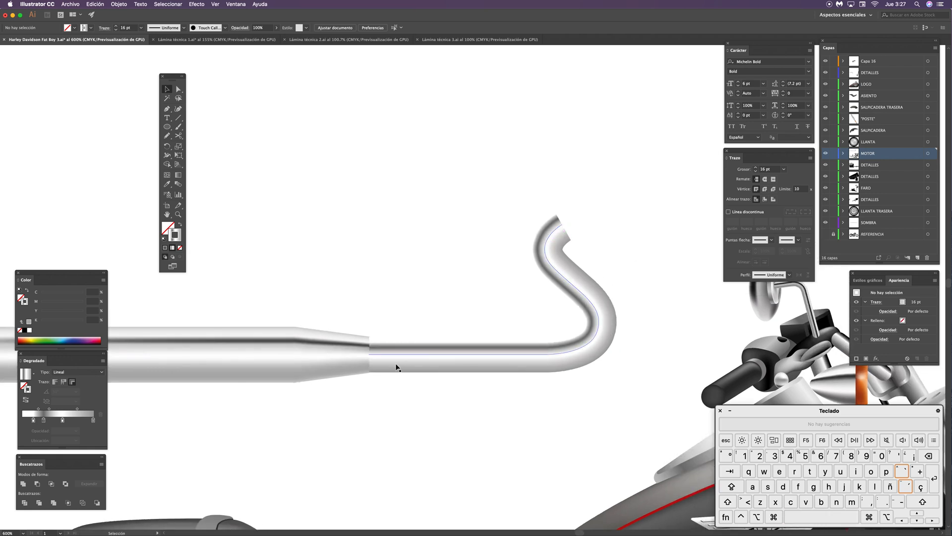
scroll(537, 258, left, 5)
scroll(531, 364, down, 8)
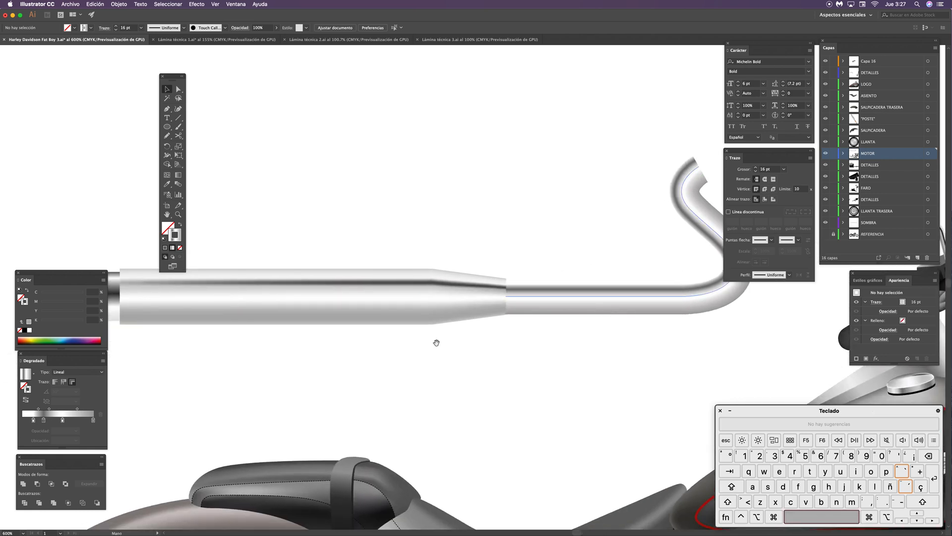
scroll(604, 294, right, 15)
scroll(604, 294, down, 4)
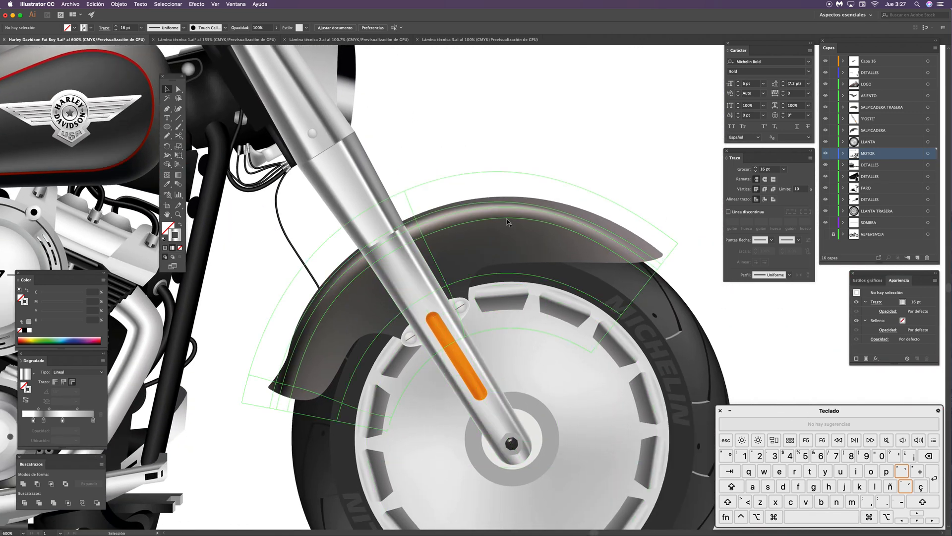
drag(363, 139, 672, 354)
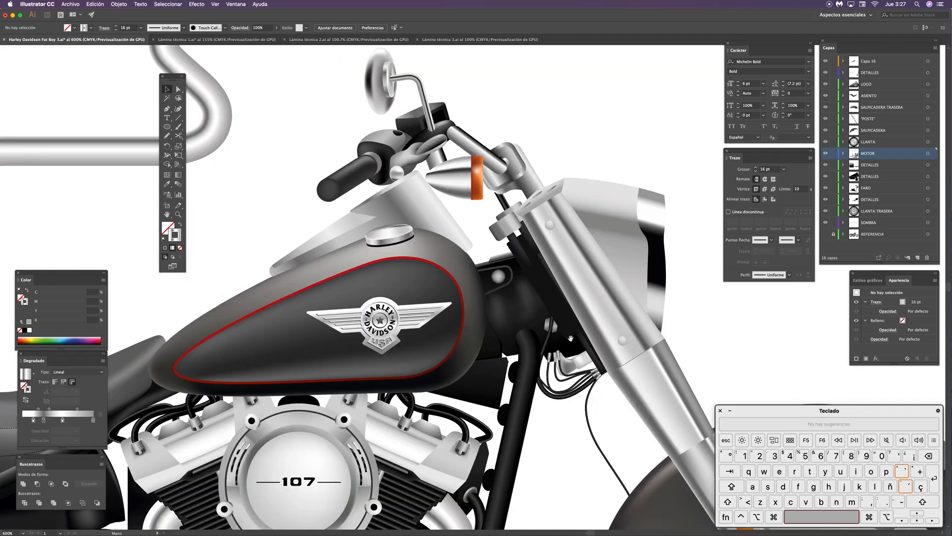
drag(220, 153, 471, 349)
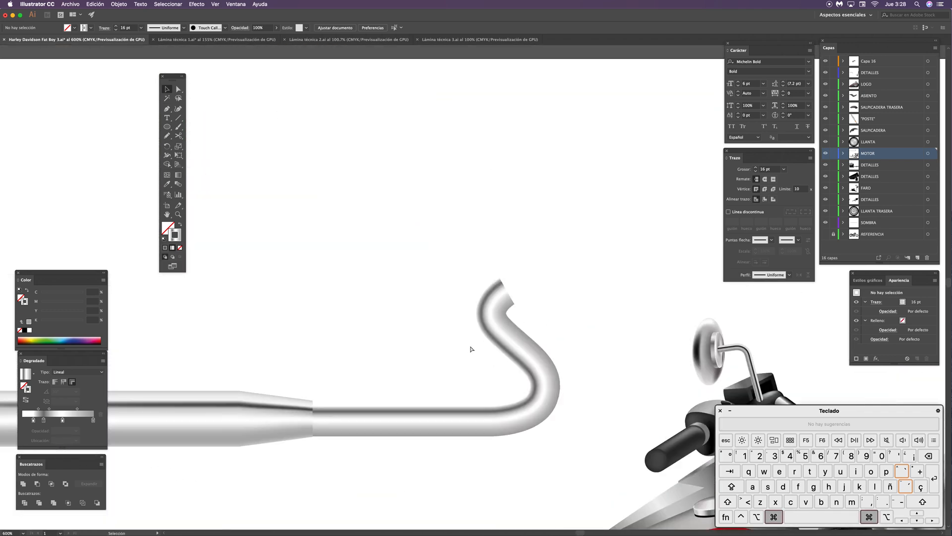
Step: Duplicate the gradient-stroked pipe about 3.1 cm straight up, above the copied exhaust
key(super+minus)
key(super+minus)
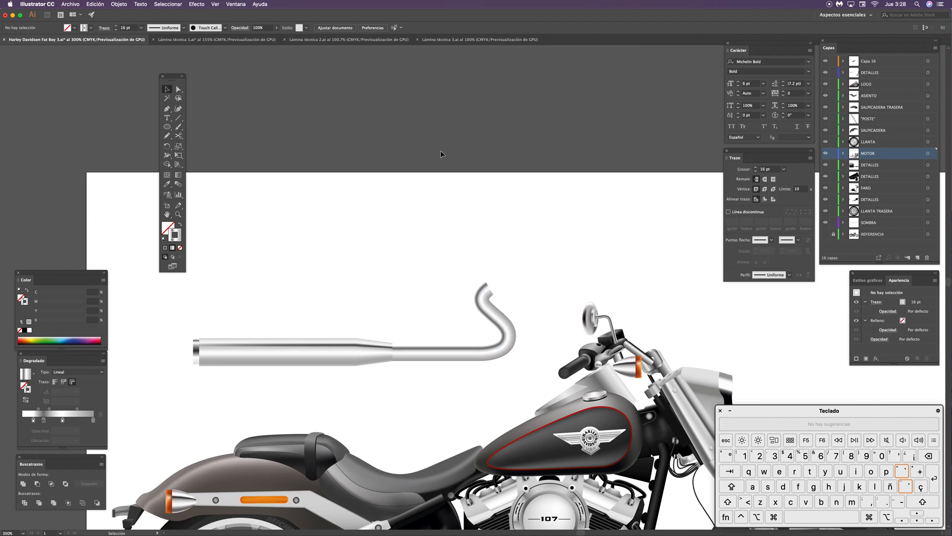
key(a)
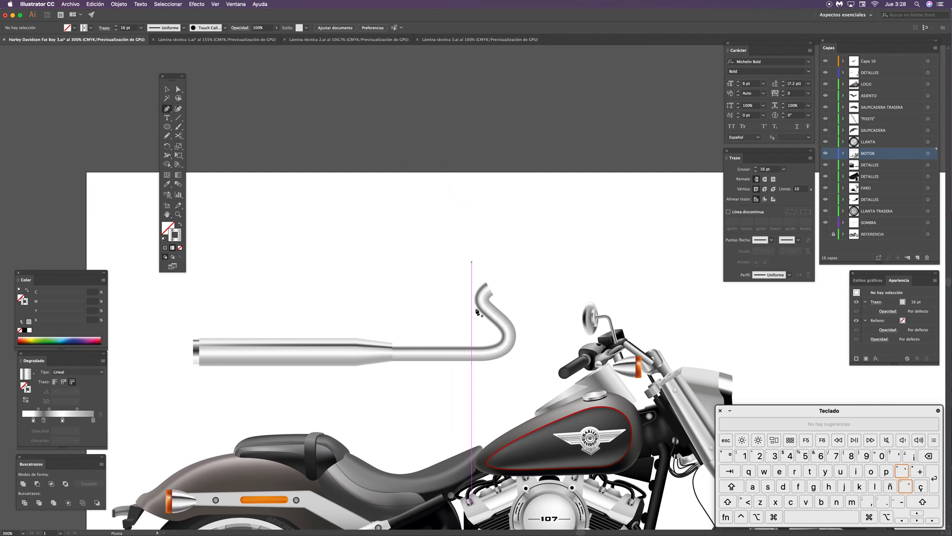
key(alt)
drag(474, 357, 474, 257)
key(super+z)
key(super+shift+z)
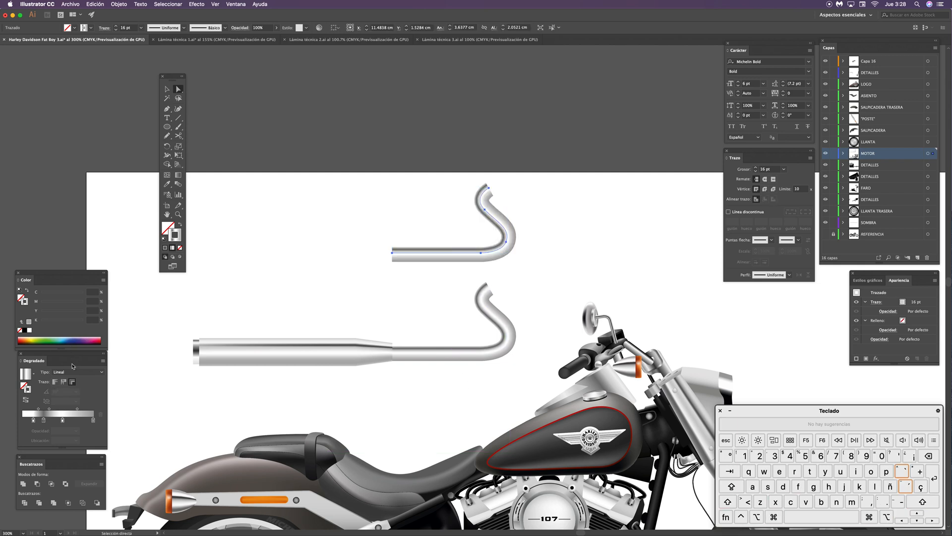
Step: Change the upper pipe copy's gradient stroke to solid black (K 100)
click(28, 331)
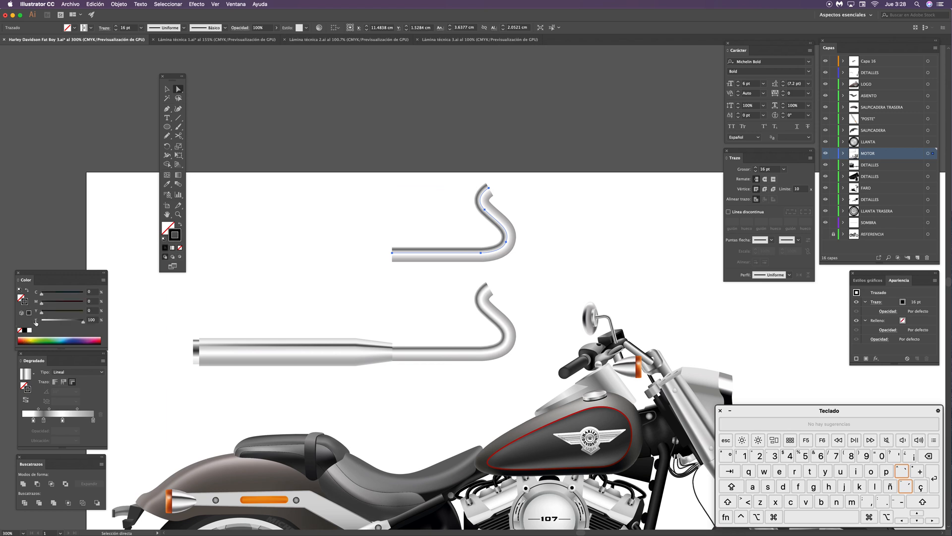
key(v)
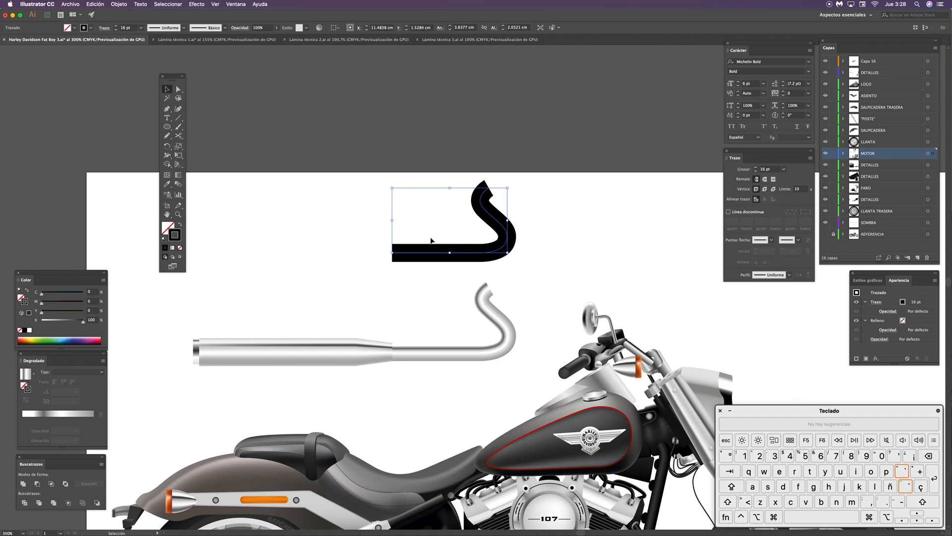
drag(665, 328, 499, 174)
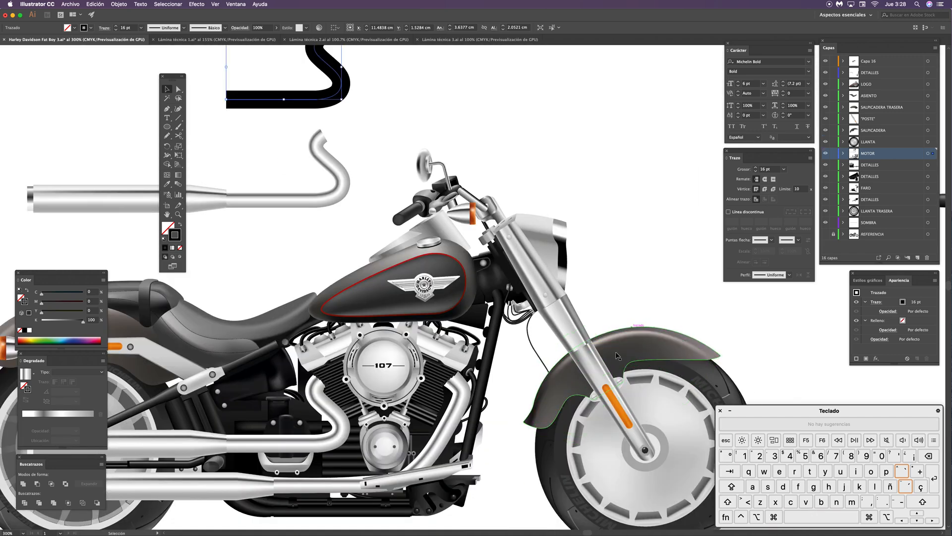
drag(356, 177, 518, 371)
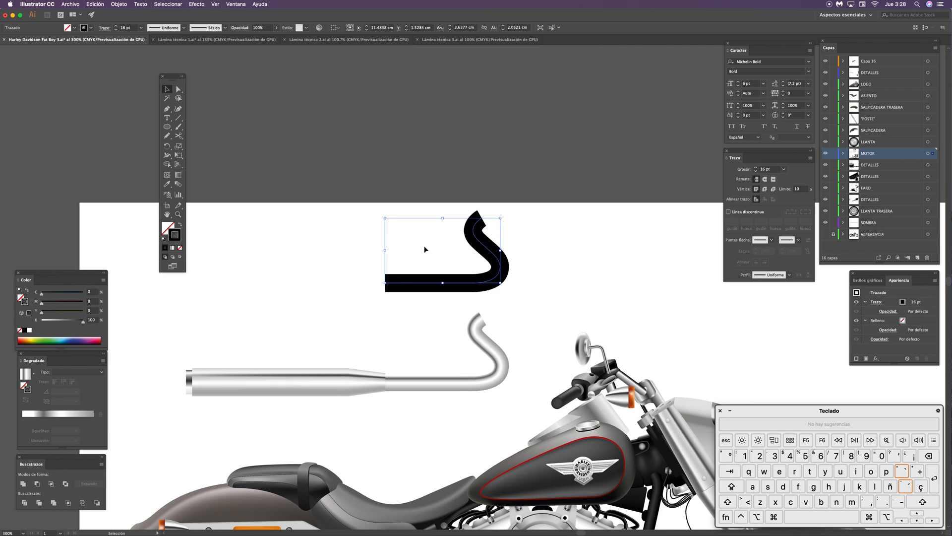
Step: Expand the fill and stroke of the black pipe copy into an outlined shape
click(116, 5)
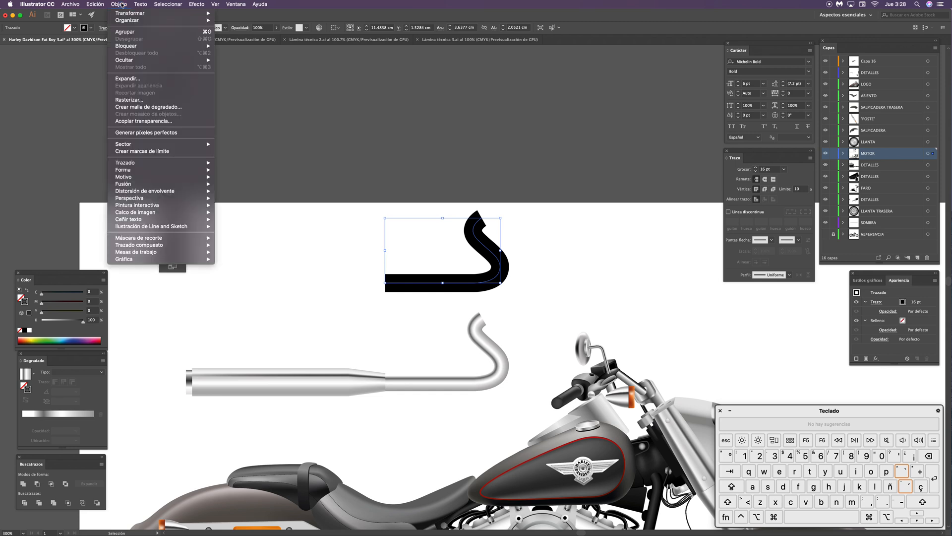
click(117, 4)
click(118, 5)
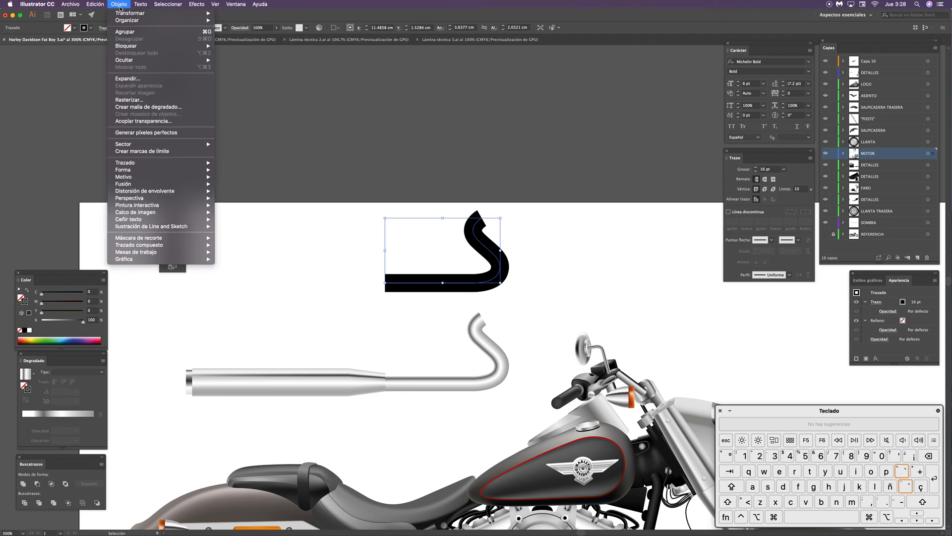
click(133, 81)
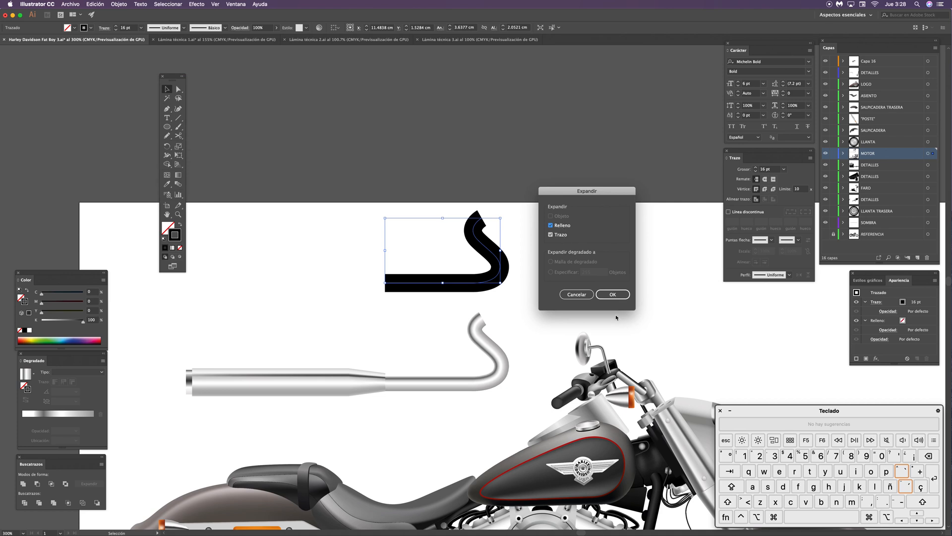
click(614, 295)
click(541, 246)
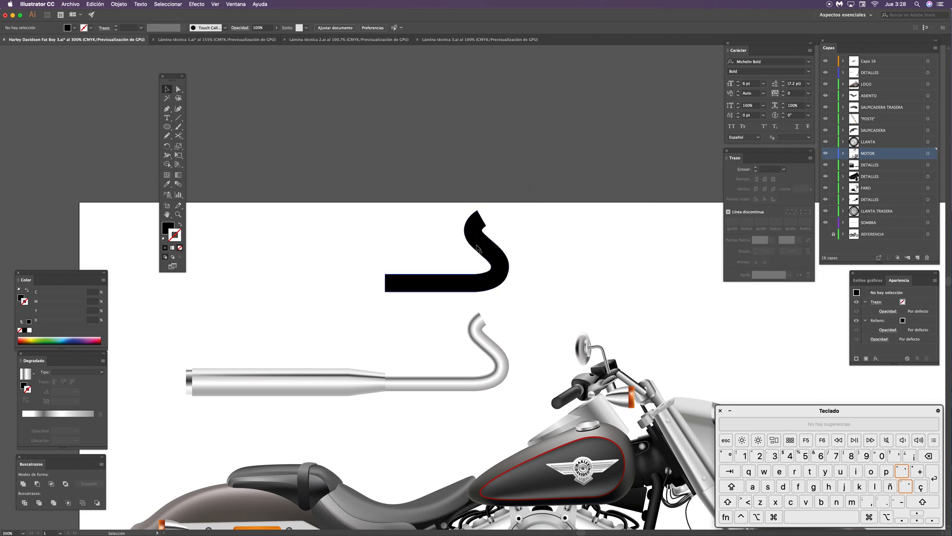
Step: Swap the expanded pipe's fill and stroke to leave it as a 1 pt black outline without fill
click(477, 248)
key(shift+x)
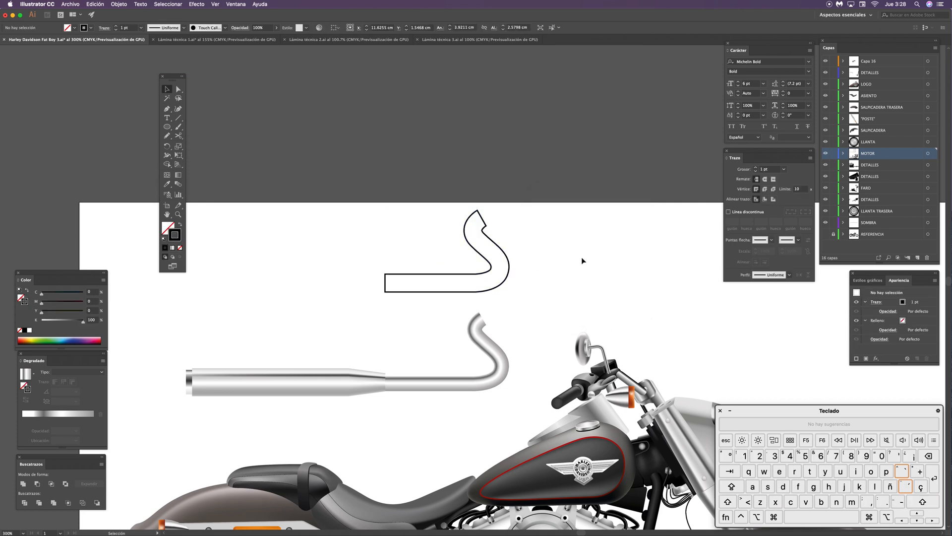
drag(505, 274, 459, 249)
click(578, 275)
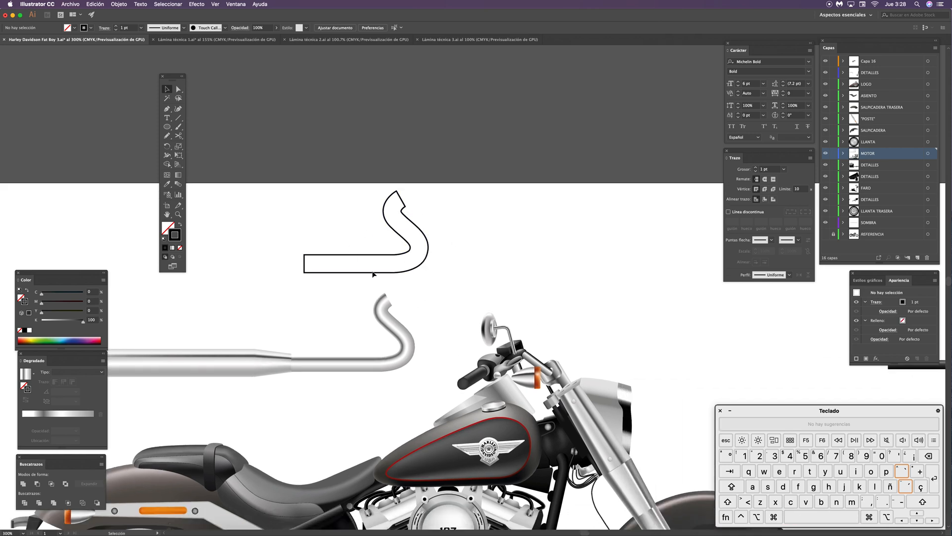
Step: Draw a rectangle about 2.87 by 2.14 cm over the copied pipe's curved end and sample the muffler mesh's grey as its fill
key(m)
drag(328, 281, 418, 349)
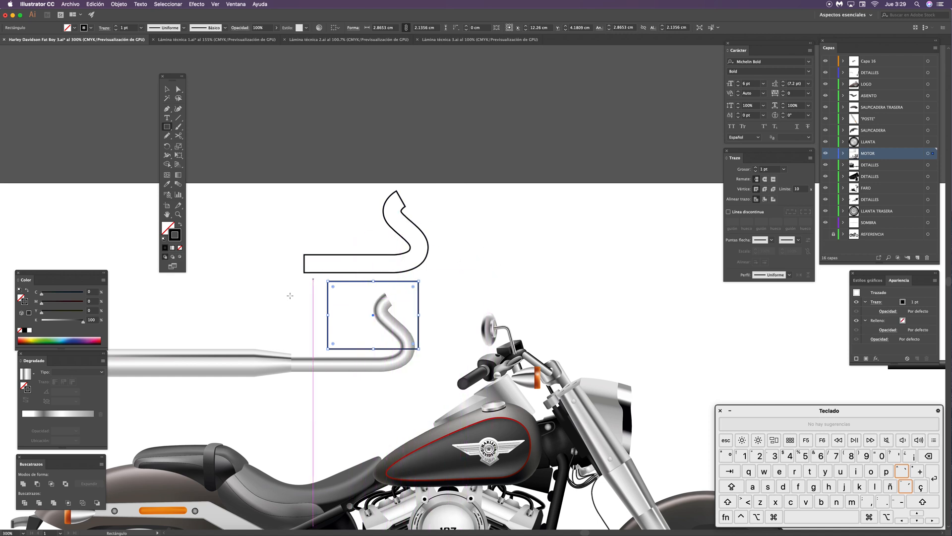
key(i)
scroll(308, 307, left, 10)
scroll(308, 307, down, 1)
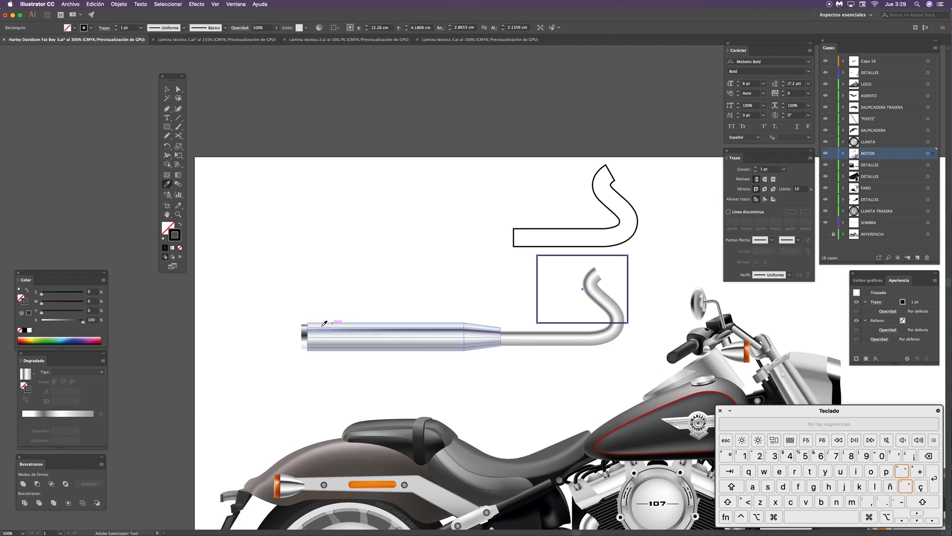
click(319, 336)
scroll(400, 299, right, 8)
scroll(399, 299, up, 1)
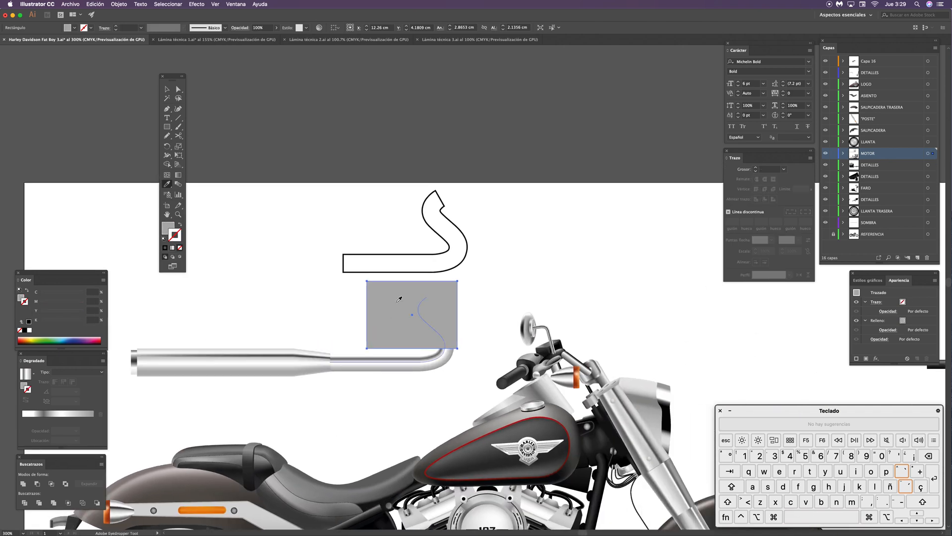
Step: Fill the rectangle with the linear gradient sampled from the copied muffler's end cap using the Eyedropper
key(g)
drag(420, 259, 429, 354)
key(space)
drag(367, 363, 541, 334)
key(super+space)
drag(280, 336, 405, 300)
key(i)
click(347, 309)
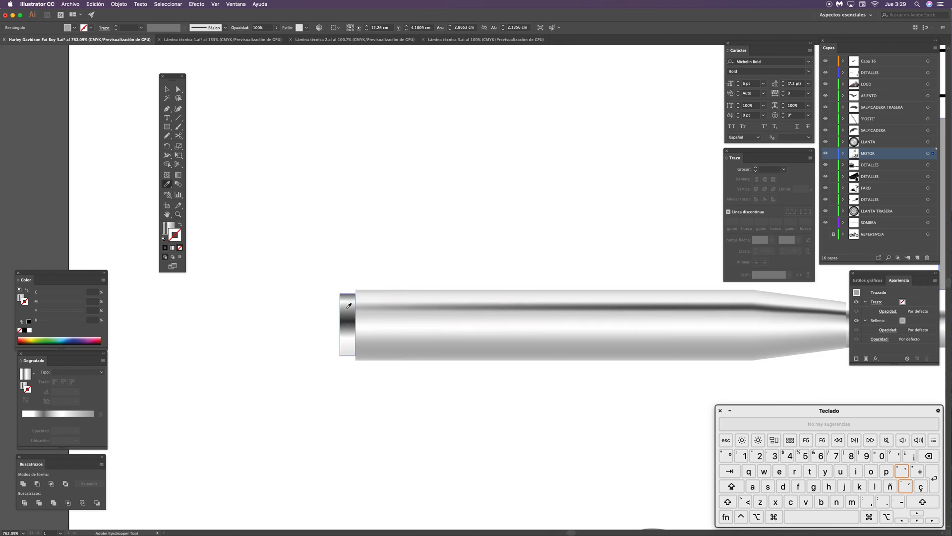
Step: Redraw the rectangle's linear gradient vertically, running from just above its upper edge to just below its lower edge, and deselect it
scroll(516, 298, right, 10)
scroll(431, 308, up, 2)
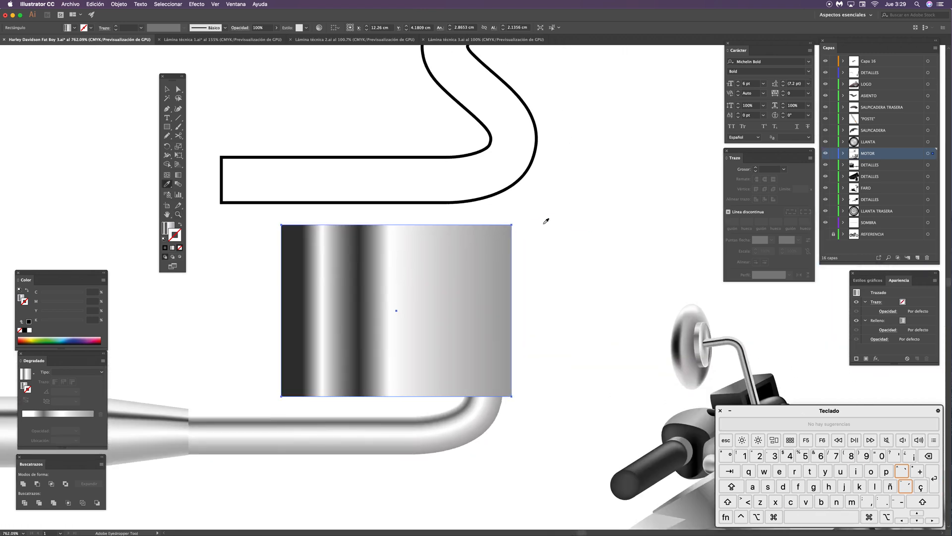
key(g)
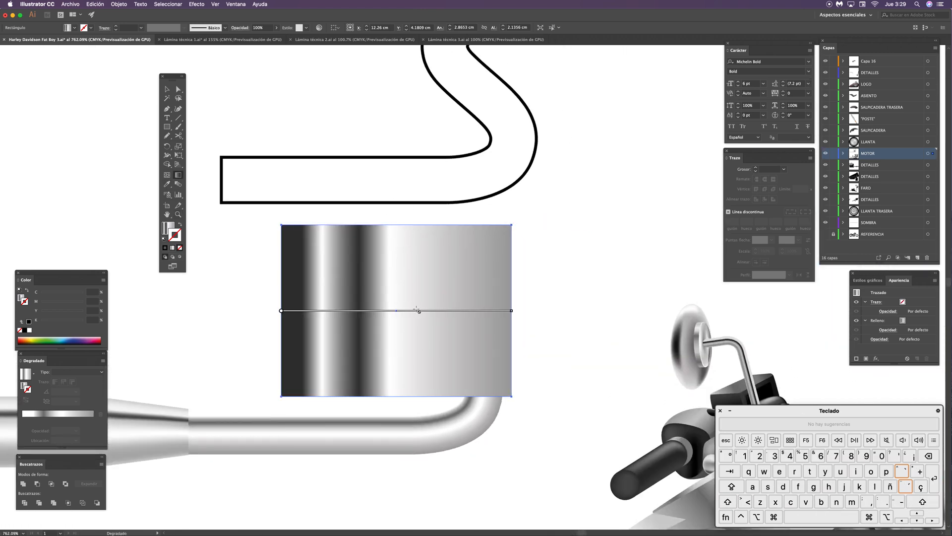
drag(399, 194, 401, 417)
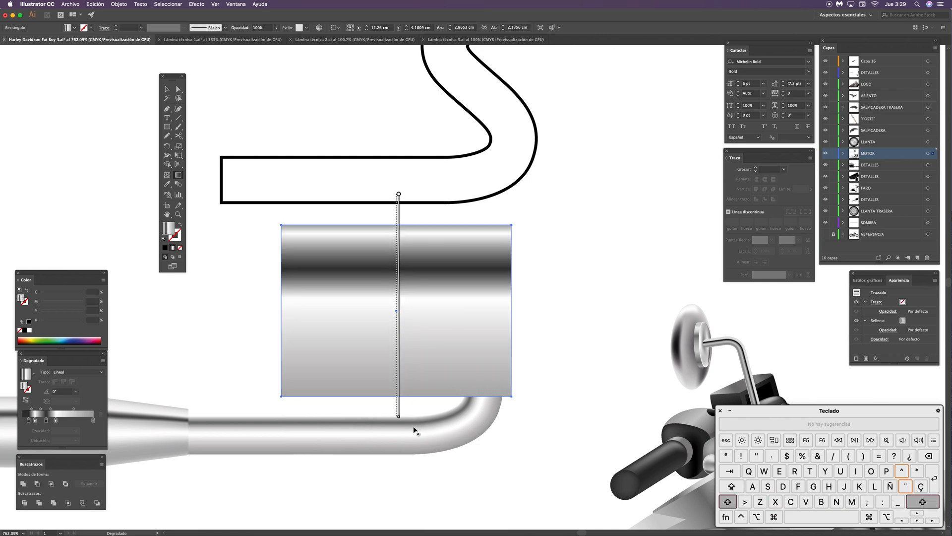
key(v)
click(554, 231)
key(super+minus)
key(super+minus)
key(super+minus)
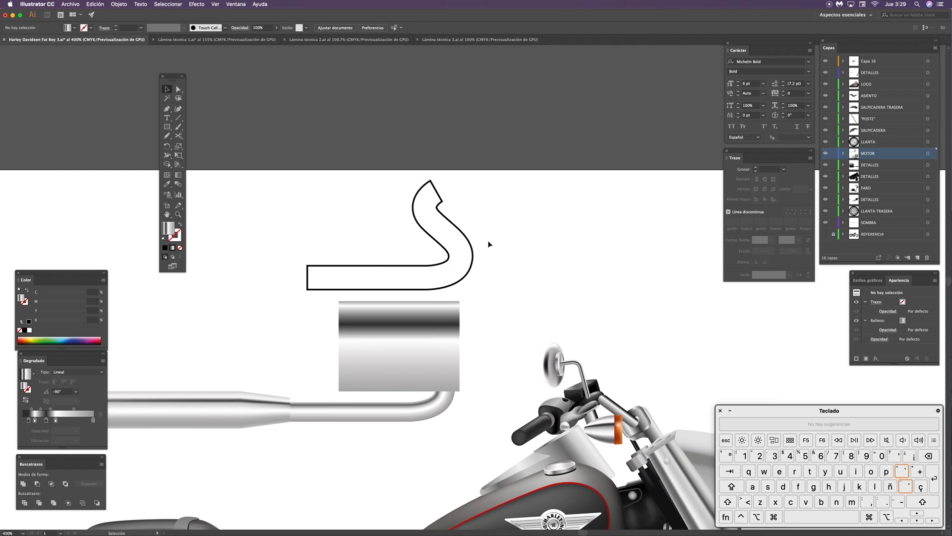
Step: Try an Elevar envelope warp on the gradient rectangle, testing horizontal bends of 15%, -48%, -100% and 25%
click(391, 331)
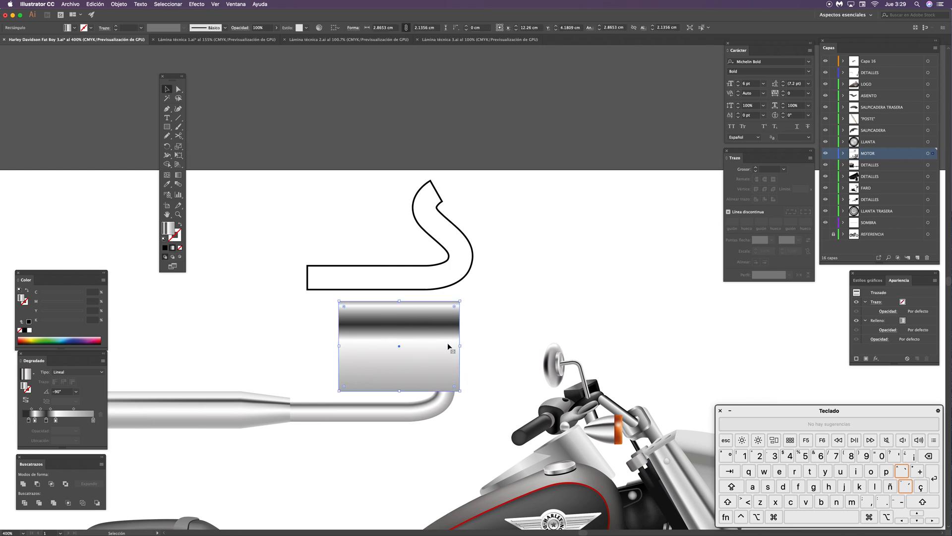
click(118, 3)
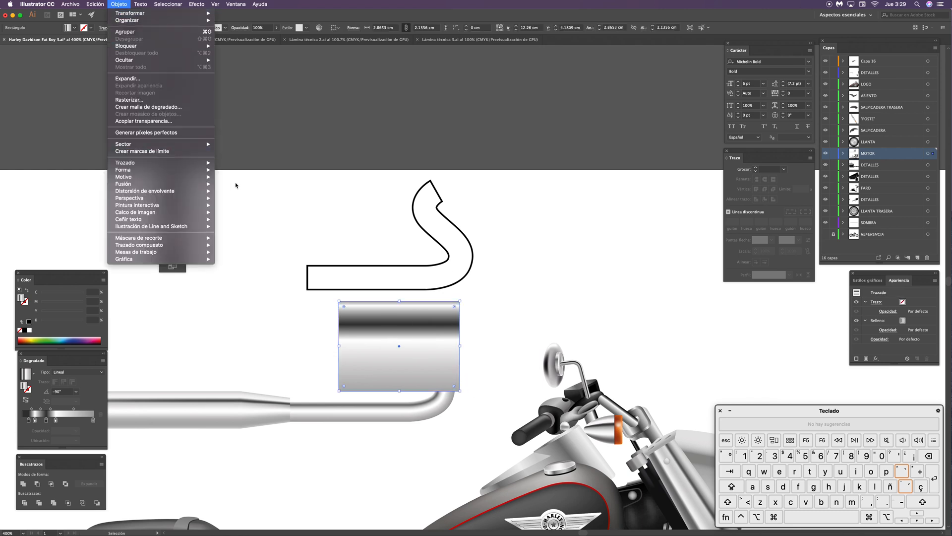
mouse_move(199, 191)
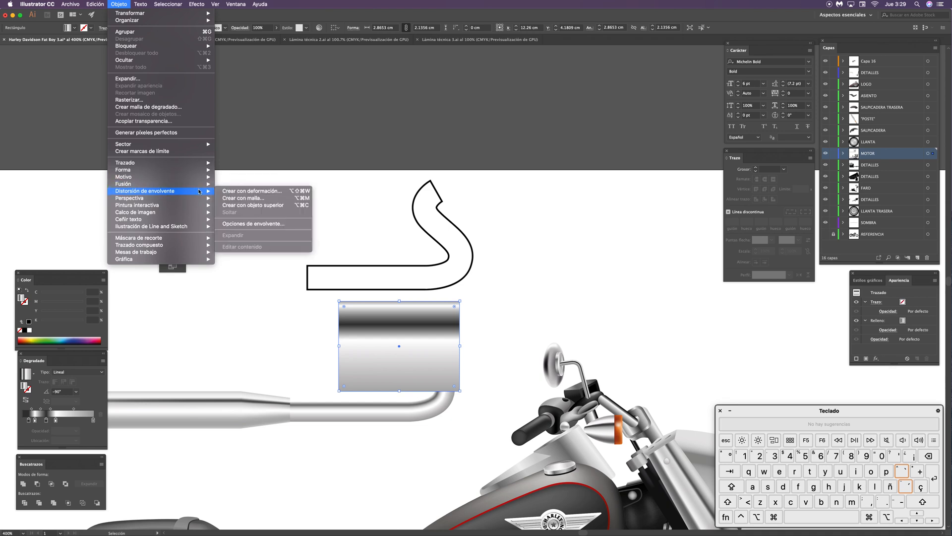
click(268, 194)
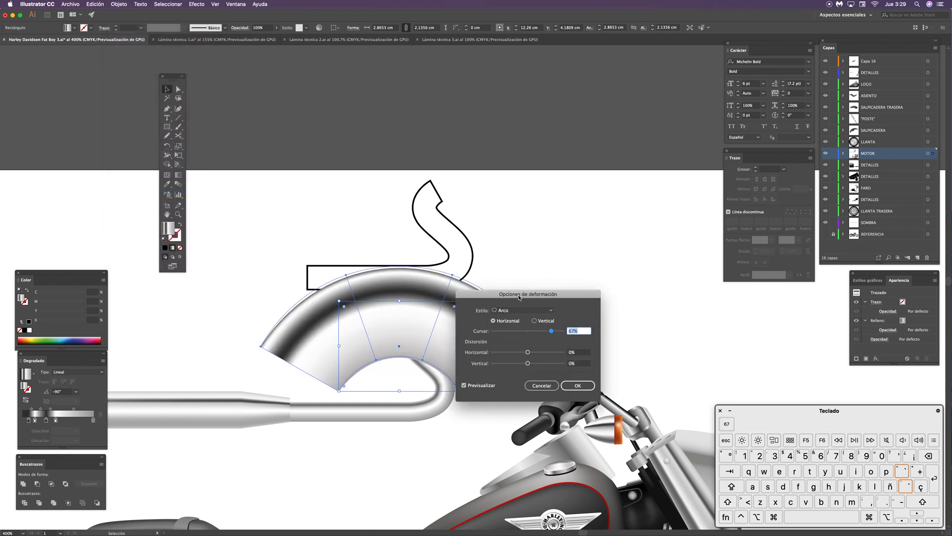
drag(520, 297, 573, 177)
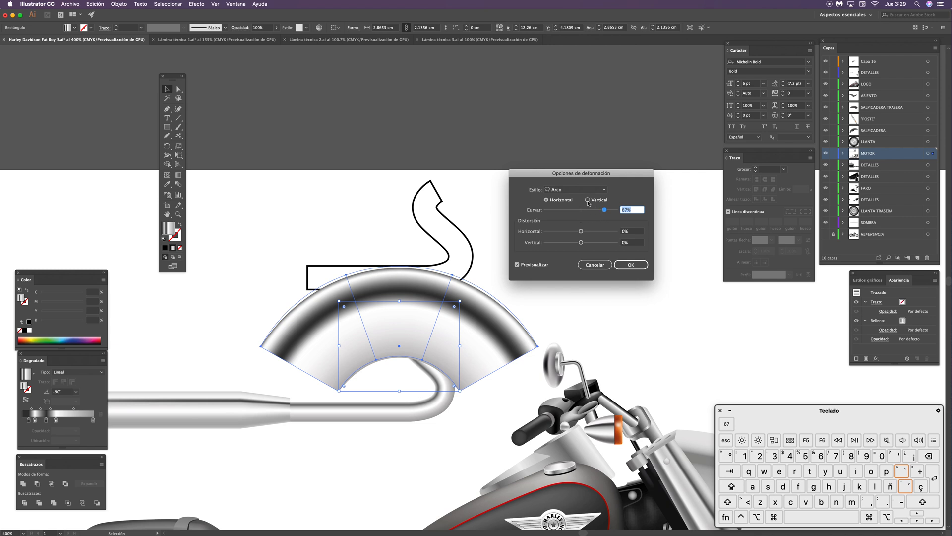
click(605, 192)
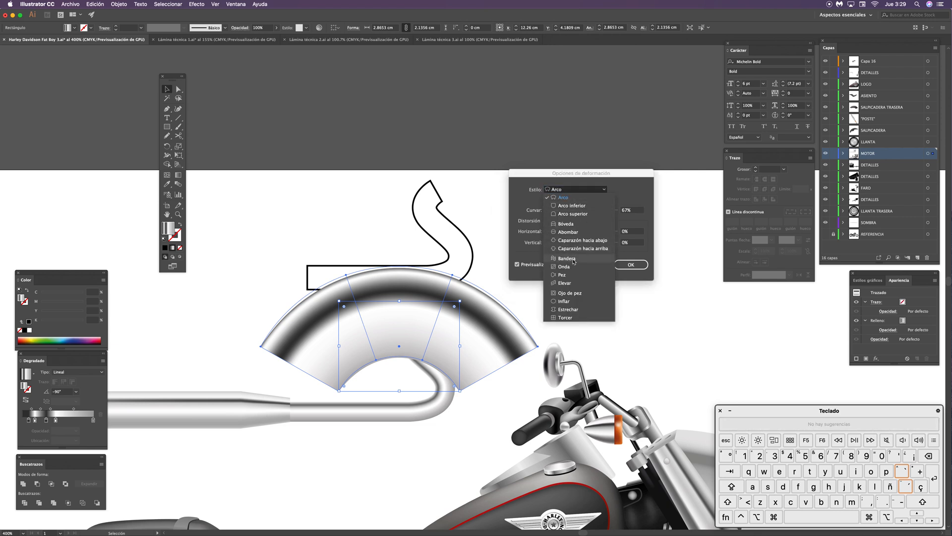
click(567, 282)
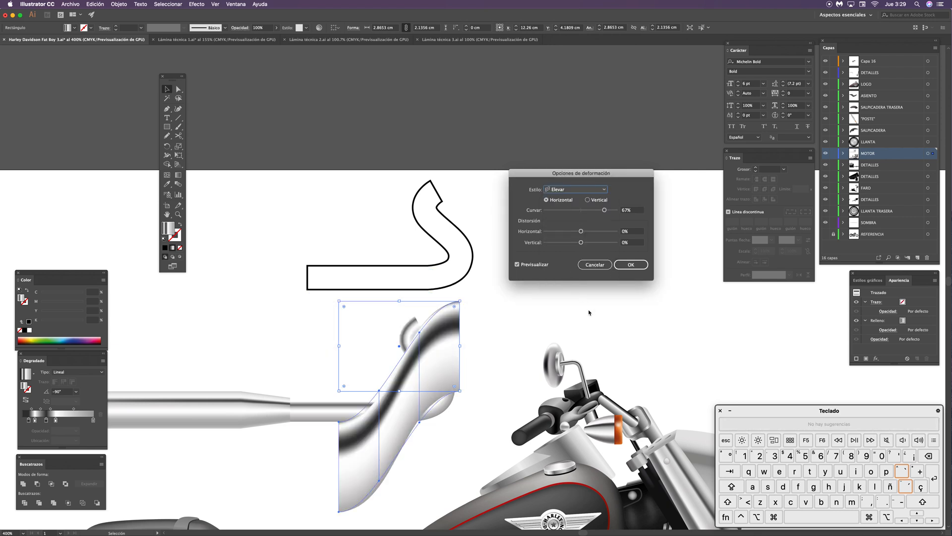
click(579, 193)
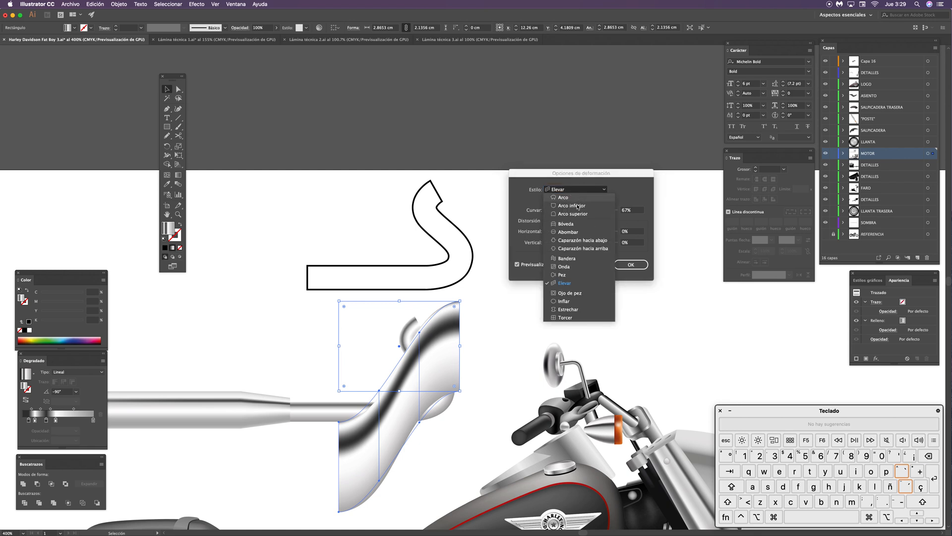
click(567, 283)
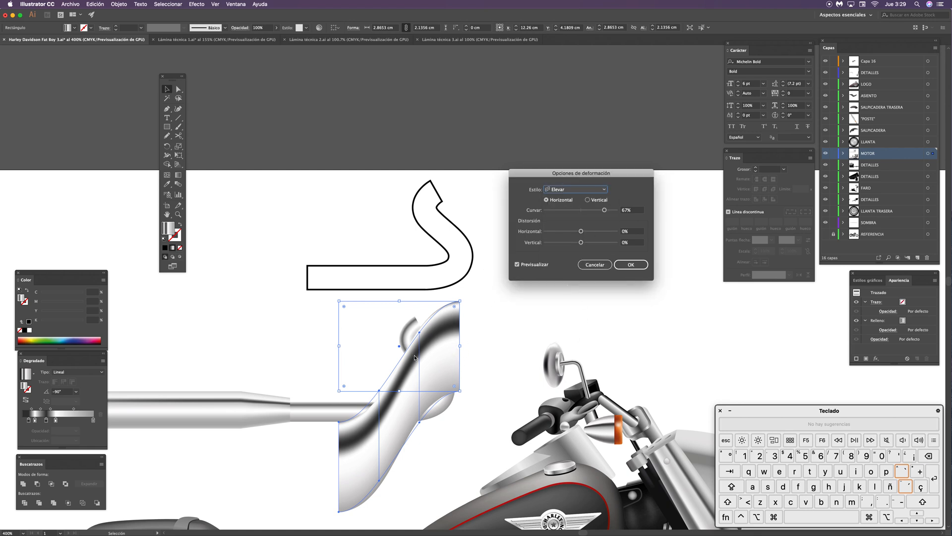
drag(600, 213, 586, 210)
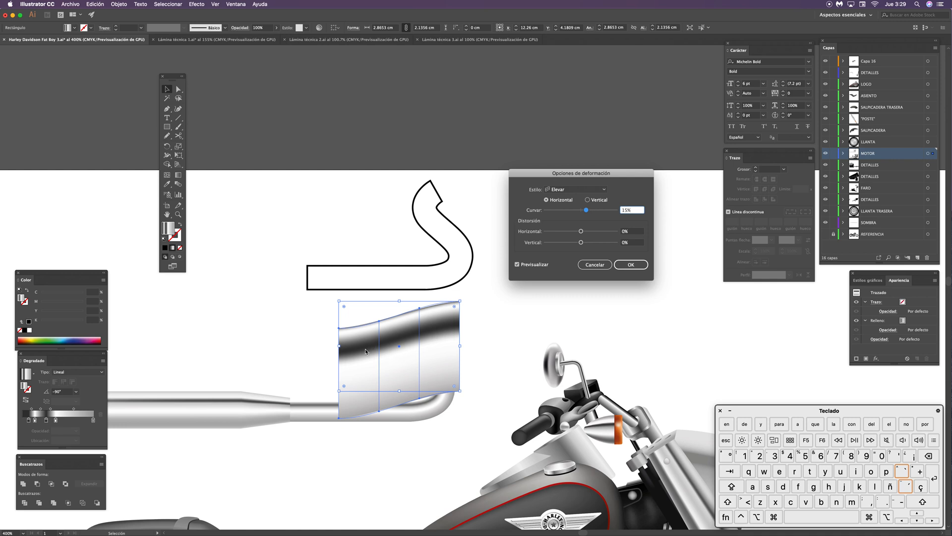
drag(590, 211, 564, 211)
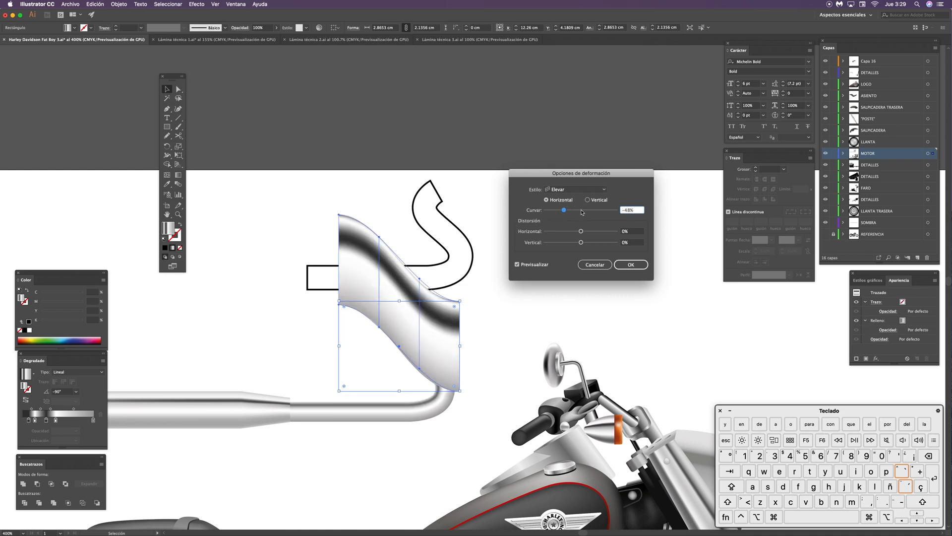
drag(567, 211, 533, 203)
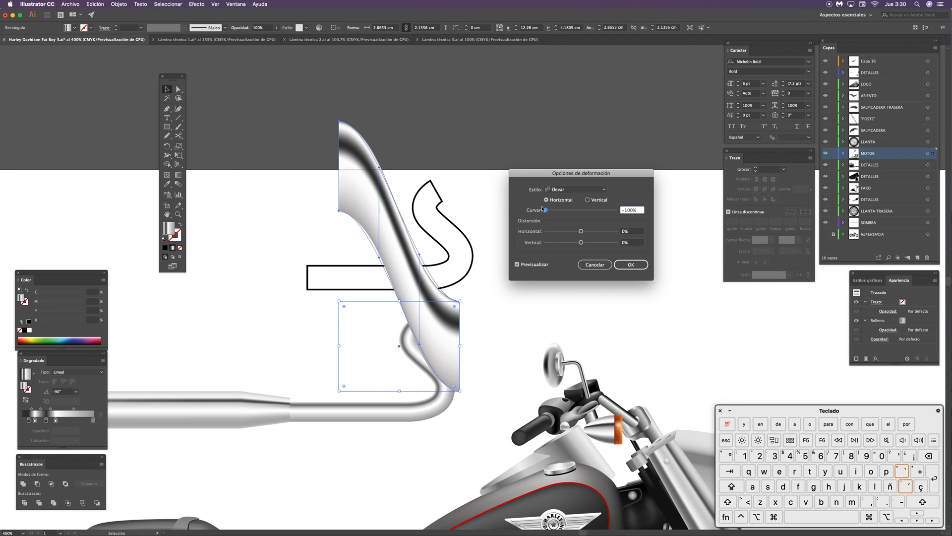
drag(562, 213, 590, 213)
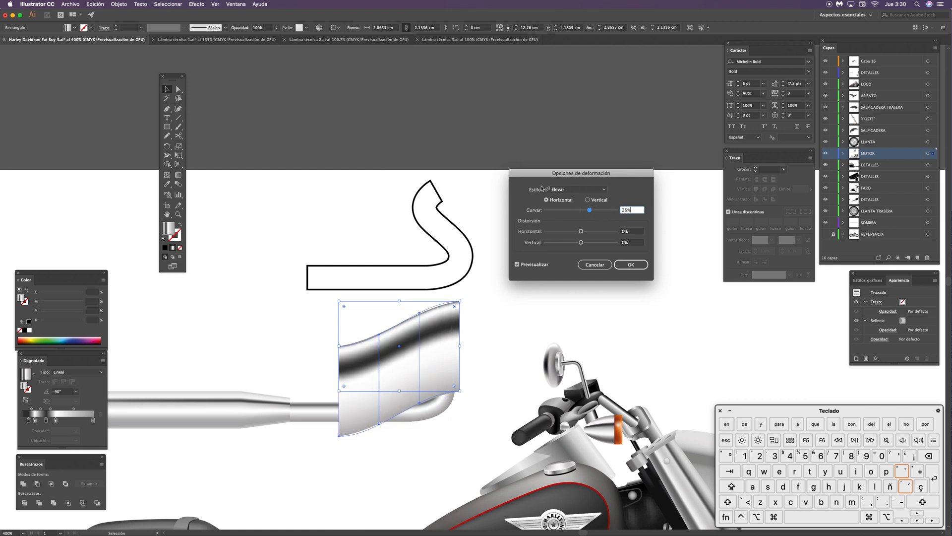
Step: Try the Bandera warp style with a -3% bend and distortion of -50% horizontal and -52% vertical, and cancel the warp
click(576, 189)
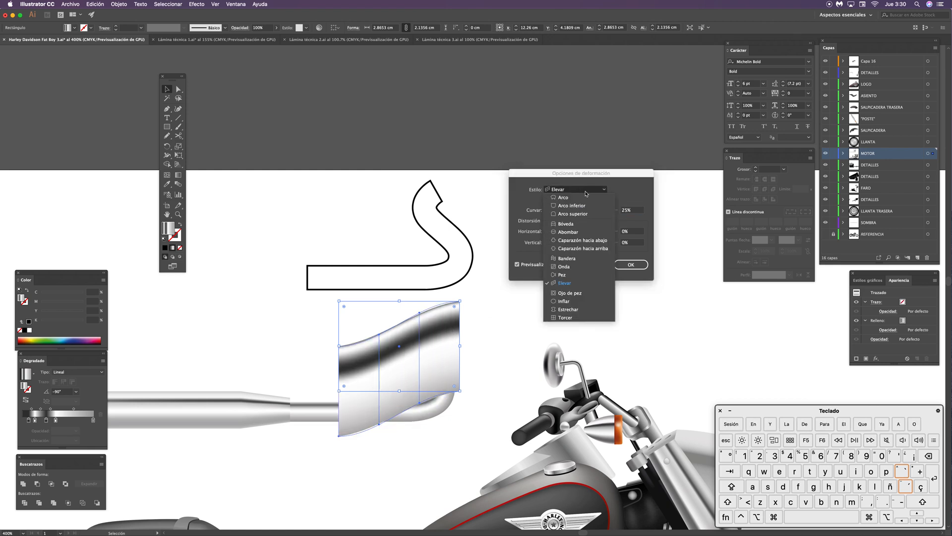
click(567, 259)
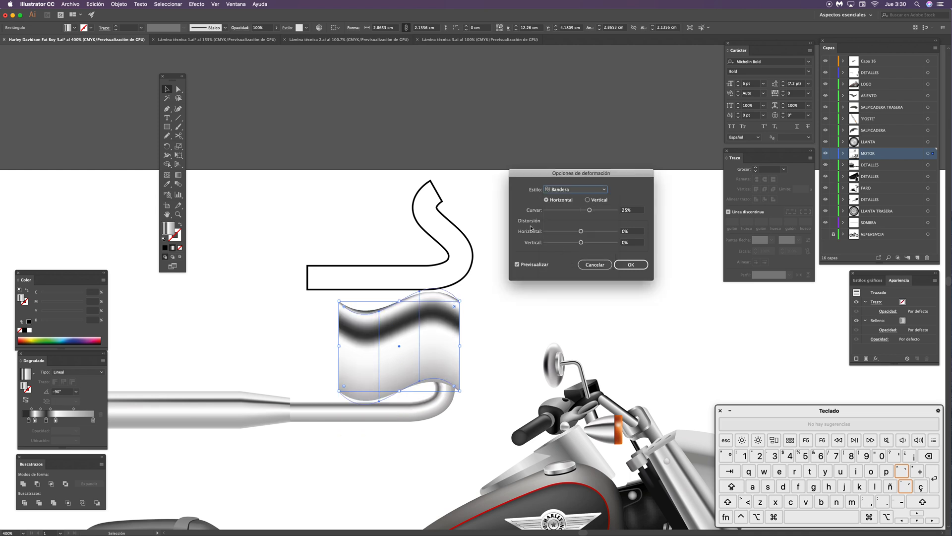
mouse_move(589, 211)
mouse_down()
mouse_move(563, 211)
mouse_move(572, 211)
mouse_up()
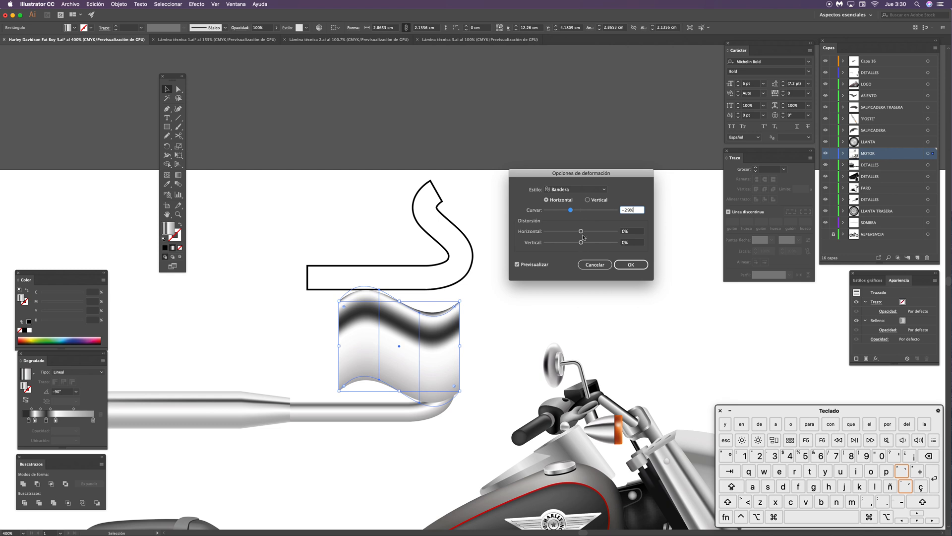
drag(583, 232, 563, 243)
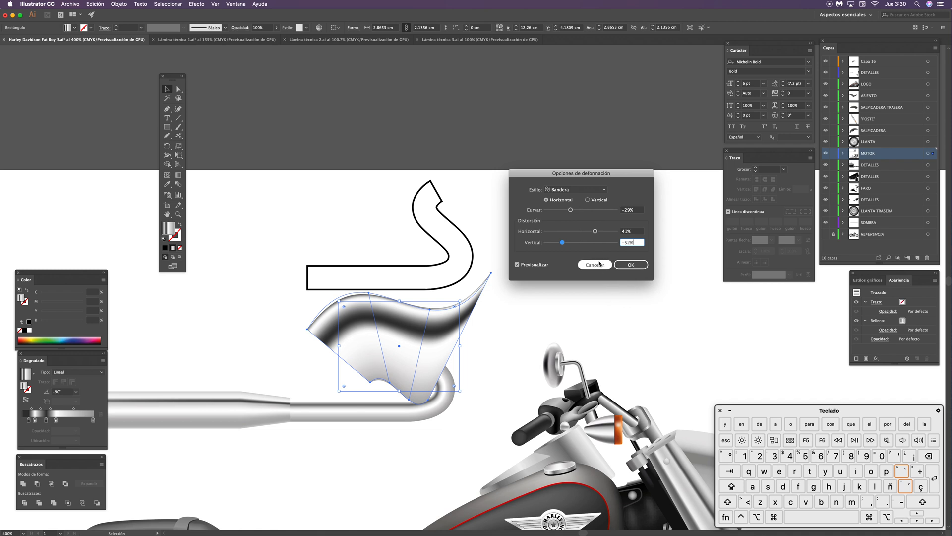
mouse_move(595, 231)
mouse_down()
mouse_move(581, 231)
mouse_move(578, 211)
mouse_move(601, 211)
mouse_move(579, 231)
mouse_move(563, 231)
mouse_move(600, 212)
mouse_move(582, 218)
mouse_up()
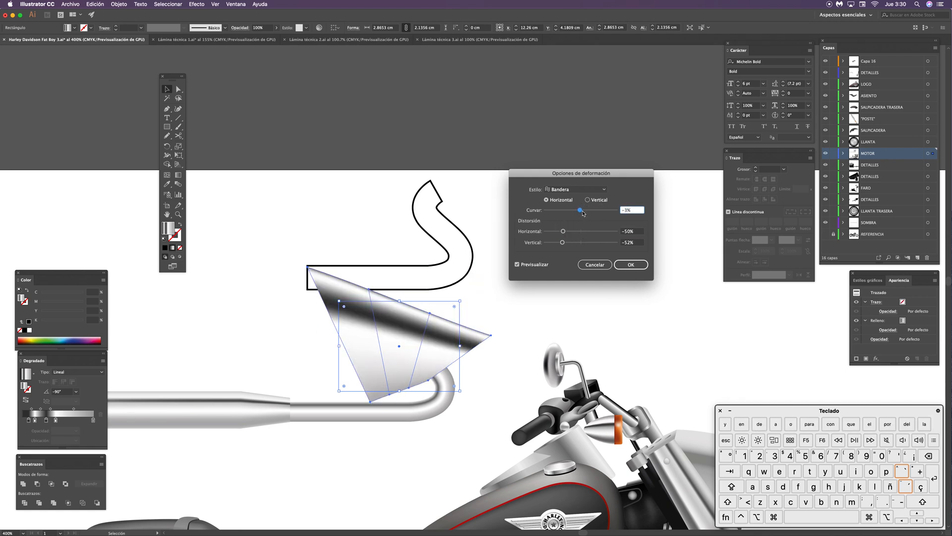
click(595, 264)
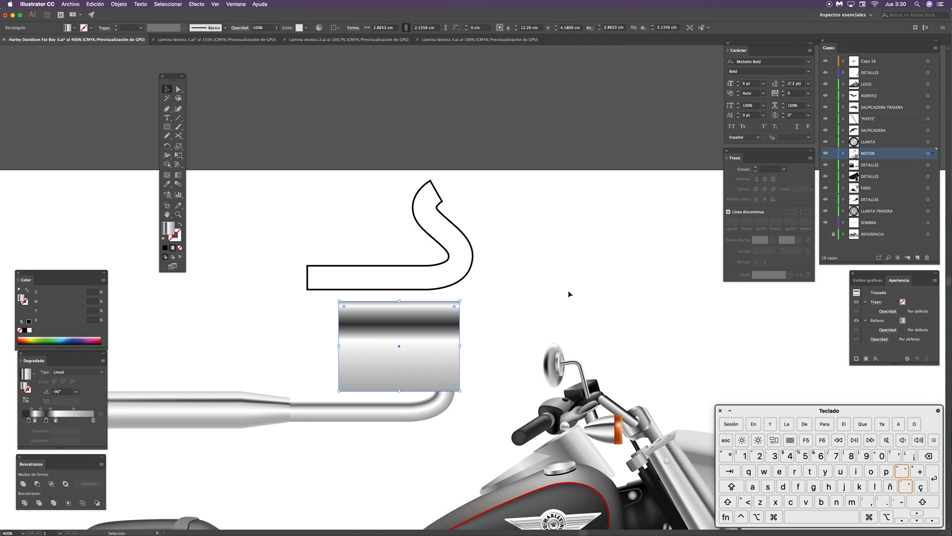
Step: Warp the gradient rectangle with a horizontal Bandera envelope at 67% bend and 0% distortion, and deselect it
click(118, 6)
mouse_move(201, 193)
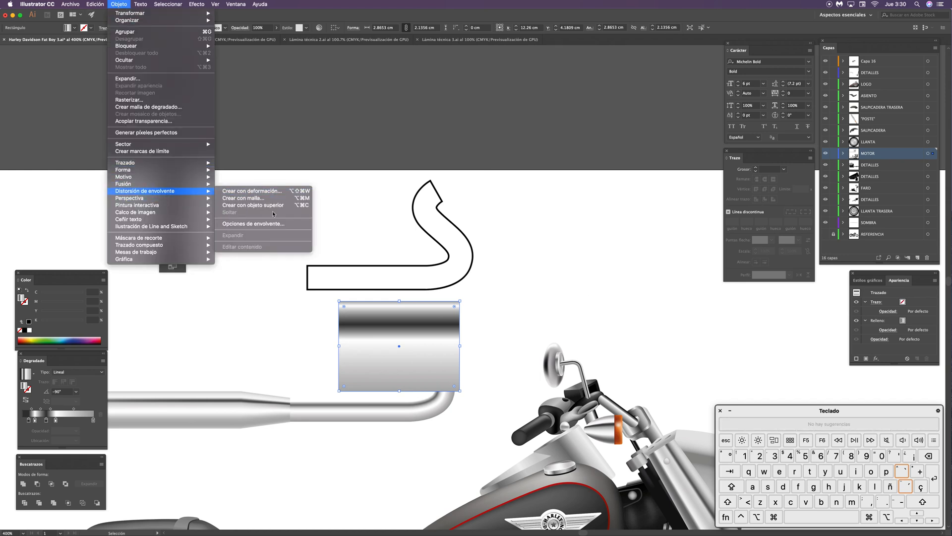
click(274, 191)
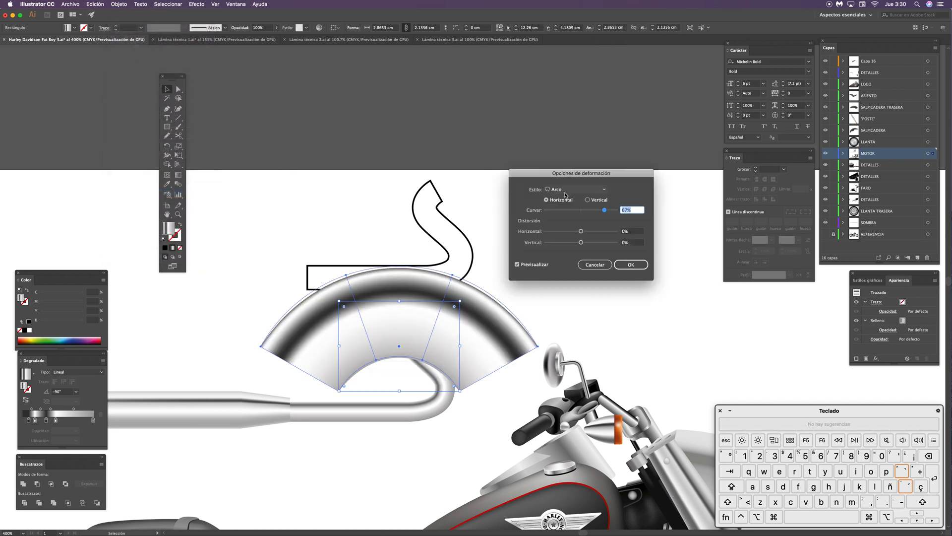
click(595, 189)
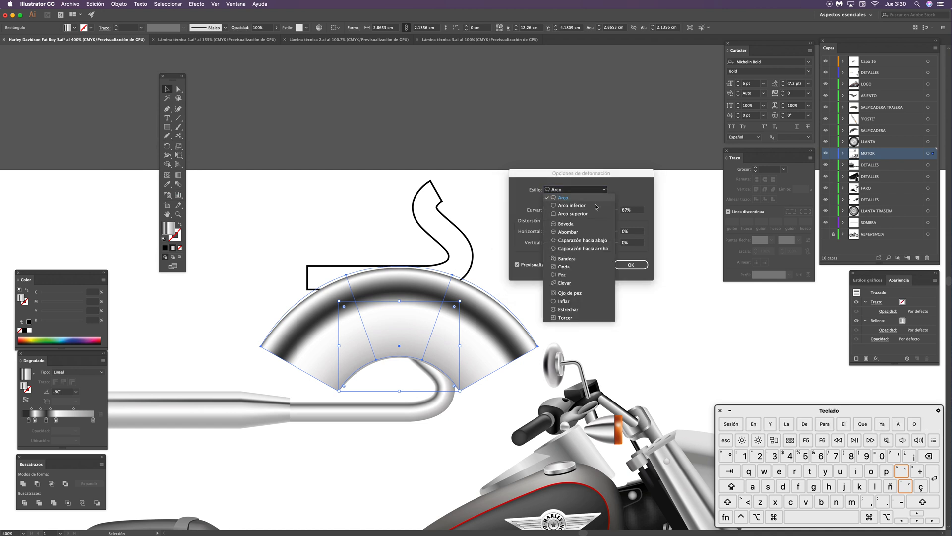
click(590, 260)
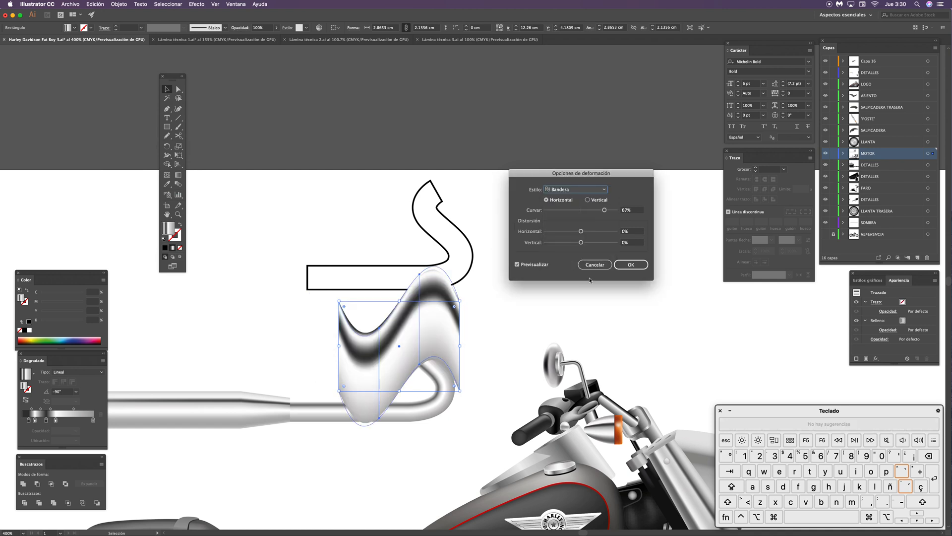
click(631, 265)
click(522, 353)
Step: Select the flag-warped gradient shape and expand its envelope distortion
drag(436, 310, 435, 310)
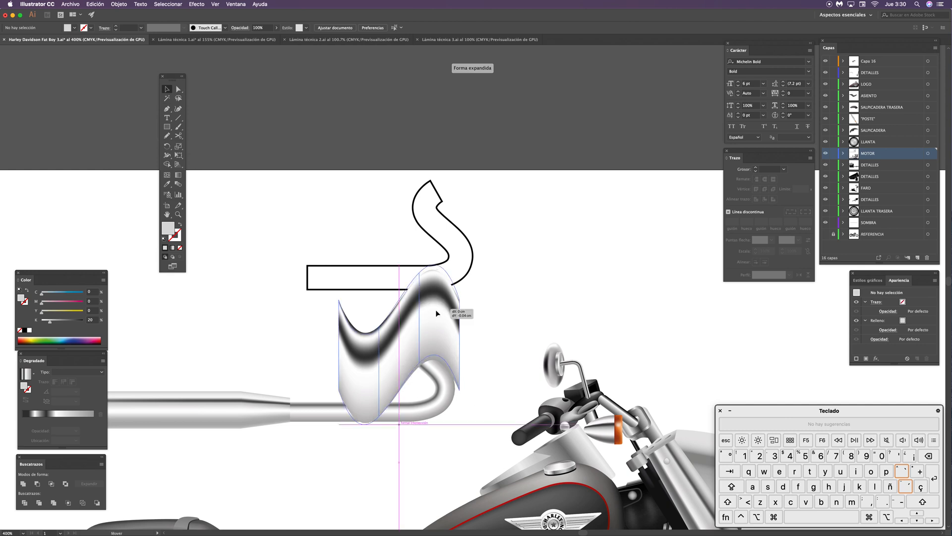
click(119, 4)
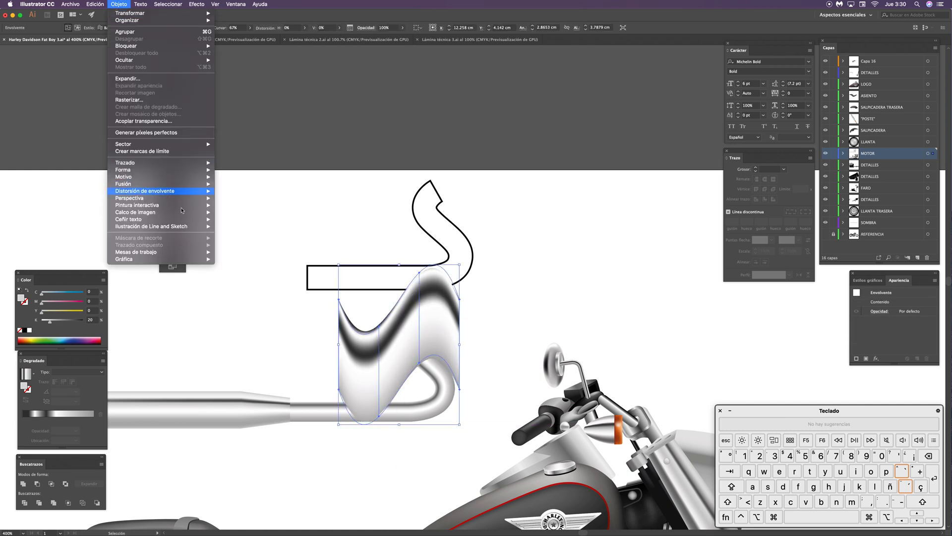
mouse_move(195, 192)
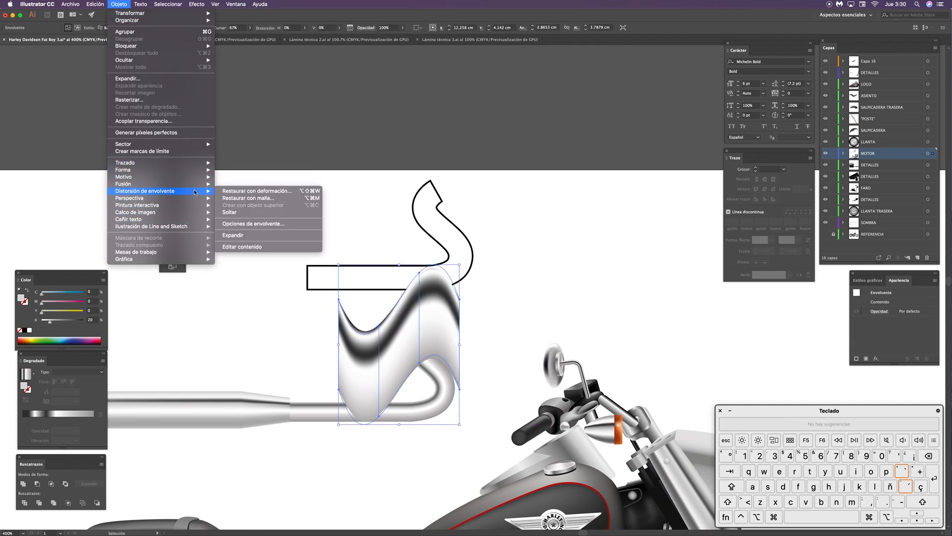
click(234, 236)
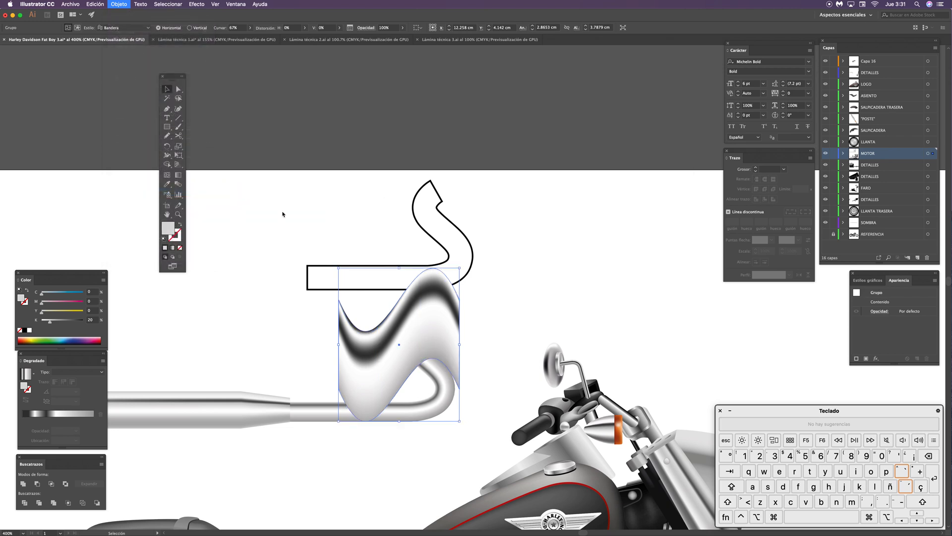
Step: Show the contents of the MOTOR layer and of the expanded warp's group inside it to examine its structure
click(844, 155)
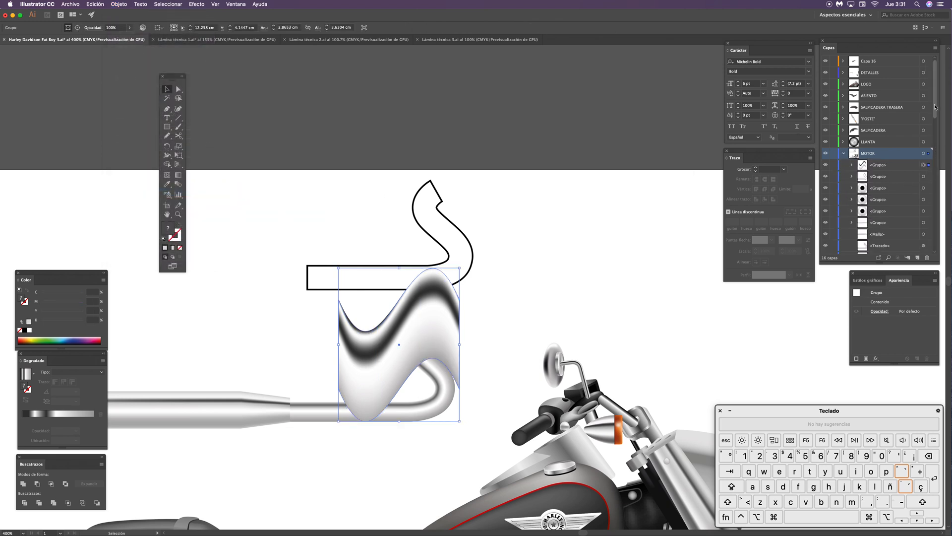
drag(935, 106, 934, 129)
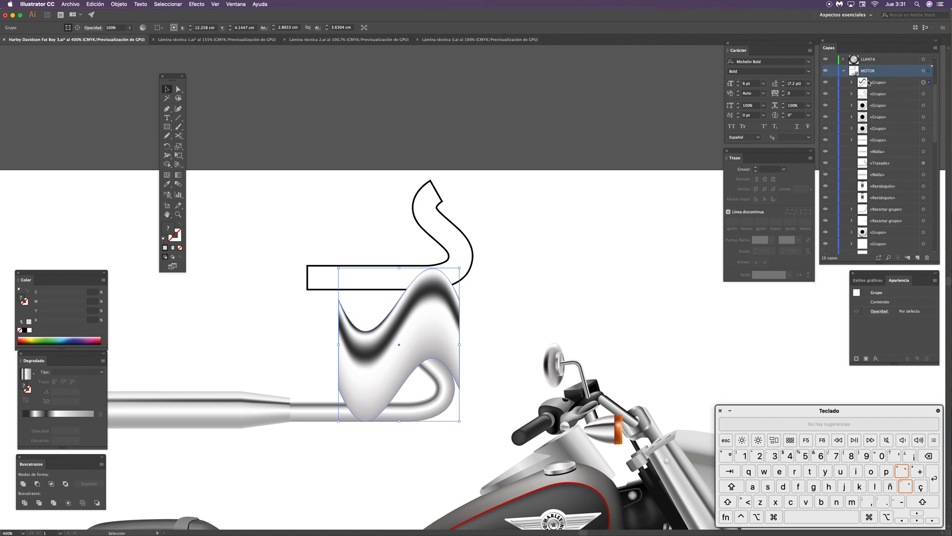
click(852, 82)
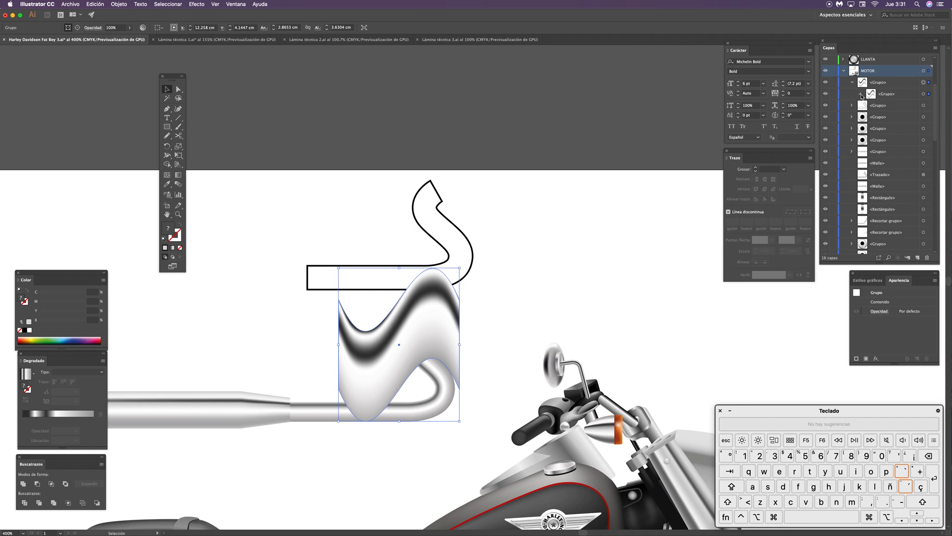
Step: Move the gradient mesh out of its nested clipping group in the MOTOR layer and delete the leftover group
click(861, 95)
click(870, 105)
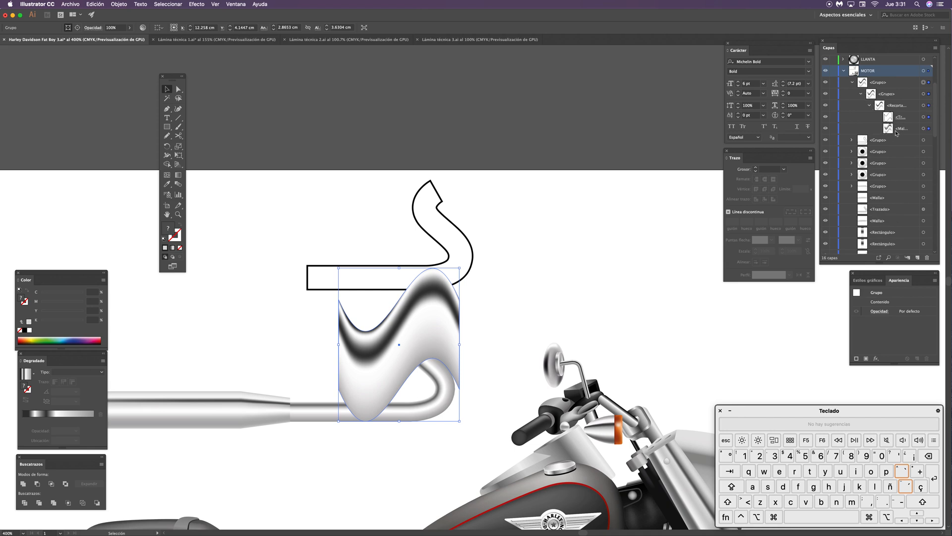
click(891, 129)
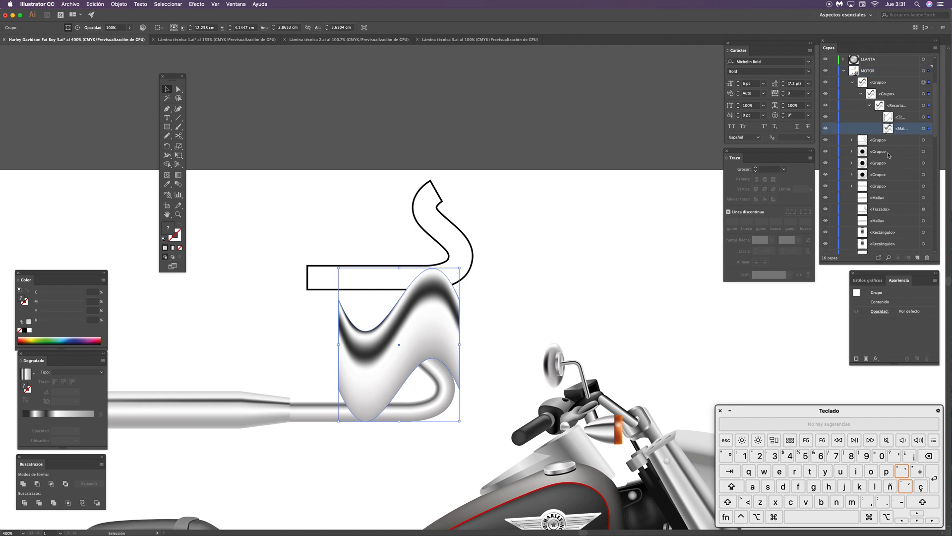
drag(892, 129, 870, 82)
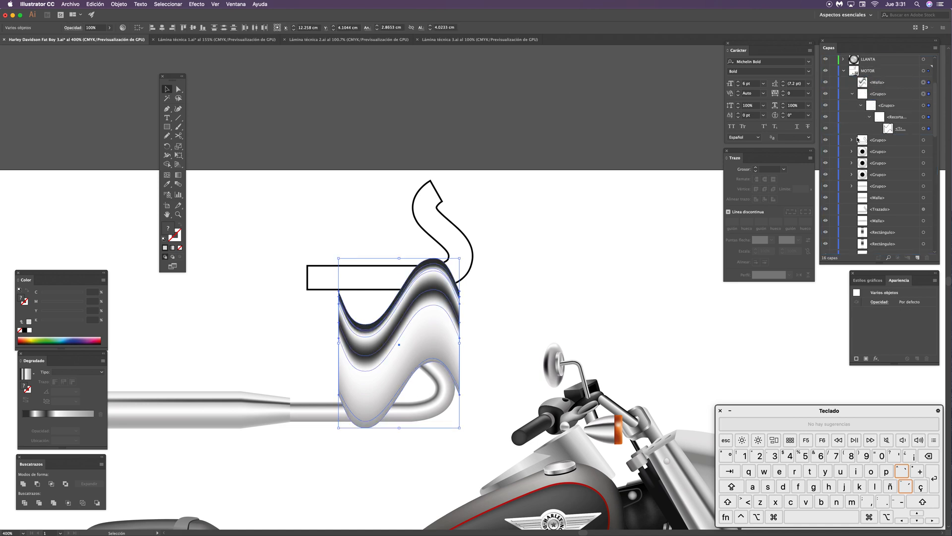
click(852, 93)
click(868, 94)
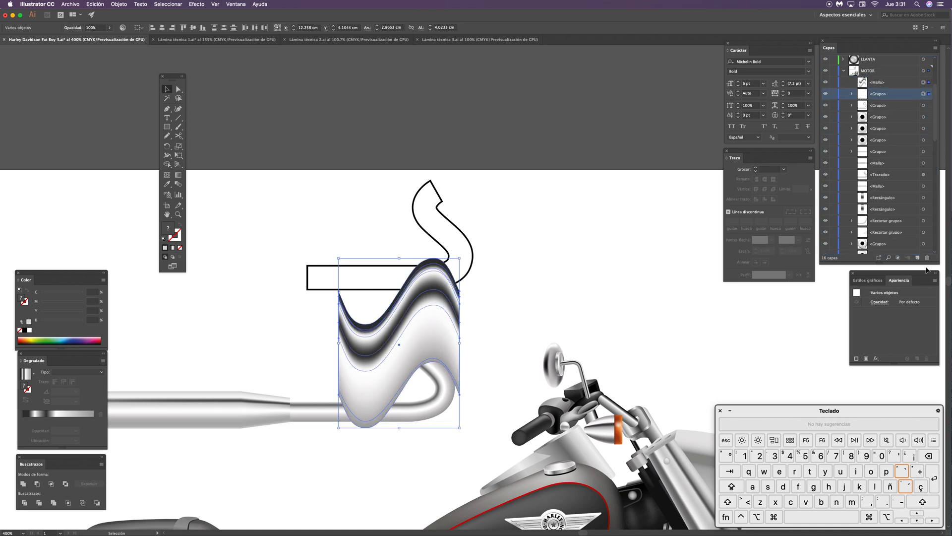
click(928, 258)
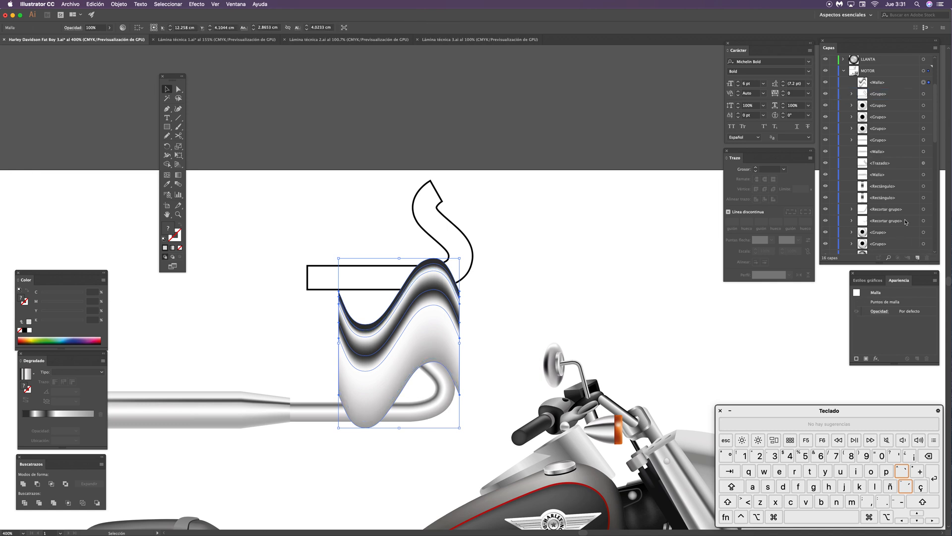
Step: Move the wavy mesh and the bent pipe outline clear of the exhaust, placing the outline in front of the mesh
click(514, 266)
click(430, 306)
drag(440, 284, 583, 217)
drag(454, 225, 591, 238)
key(super+x)
key(super+f)
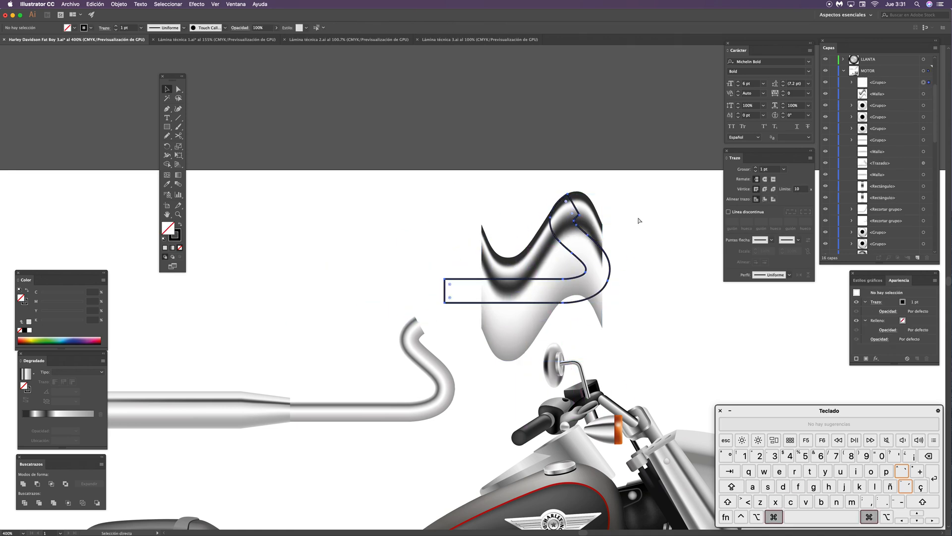
Step: Shift the pipe outline over the wavy mesh and clip the mesh to it with a clipping mask
click(645, 203)
drag(580, 214, 596, 209)
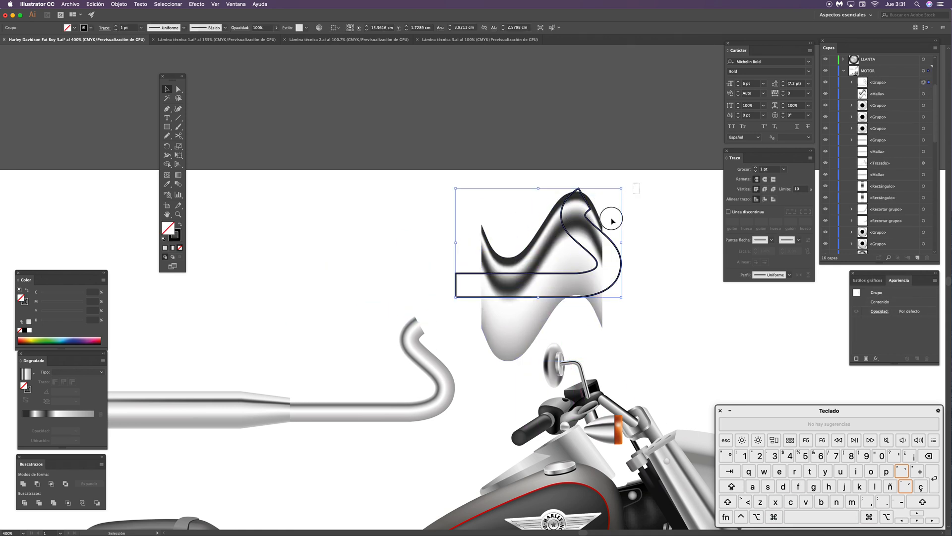
shift+click(548, 270)
key(super+7)
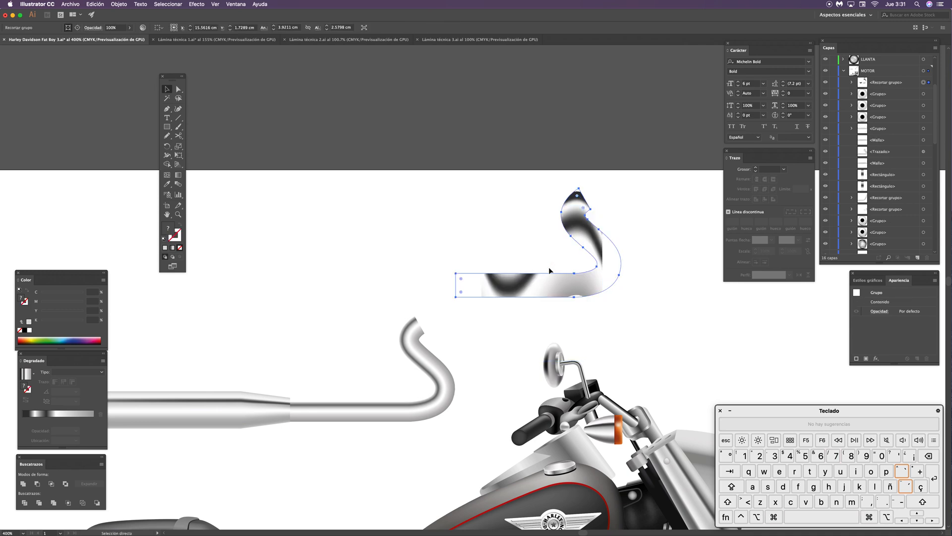
Step: Add two mesh points to the clipped mesh, one on the upper bend and one in the lower dark band
click(636, 324)
key(space)
drag(636, 324, 569, 342)
click(530, 240)
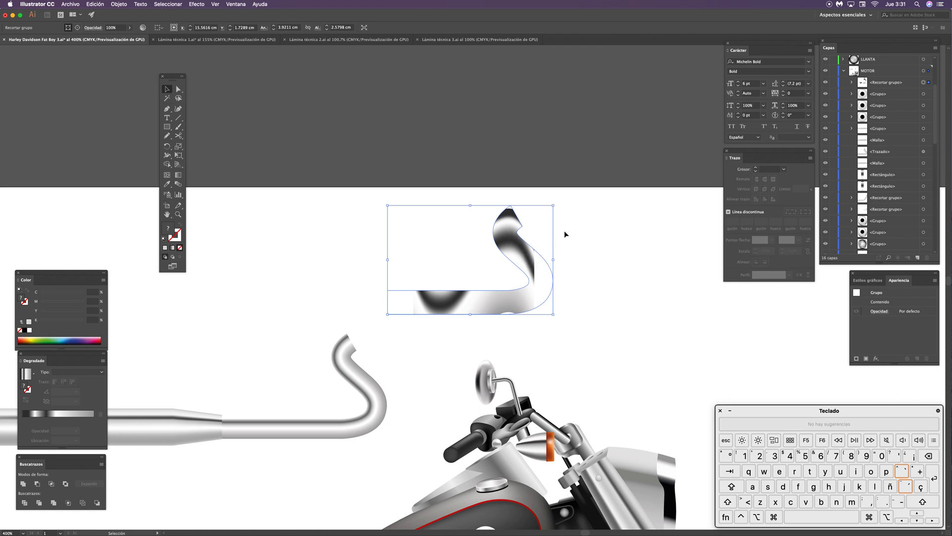
key(u)
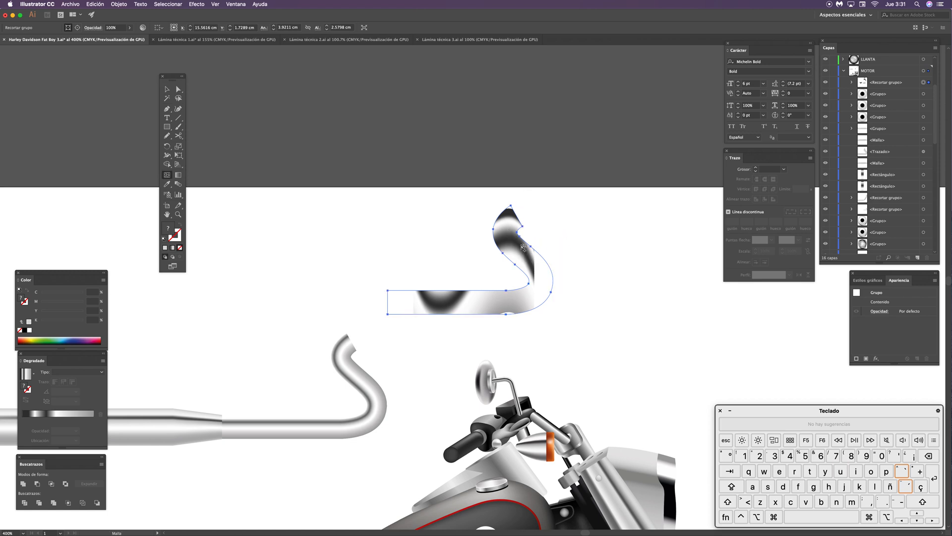
key(v)
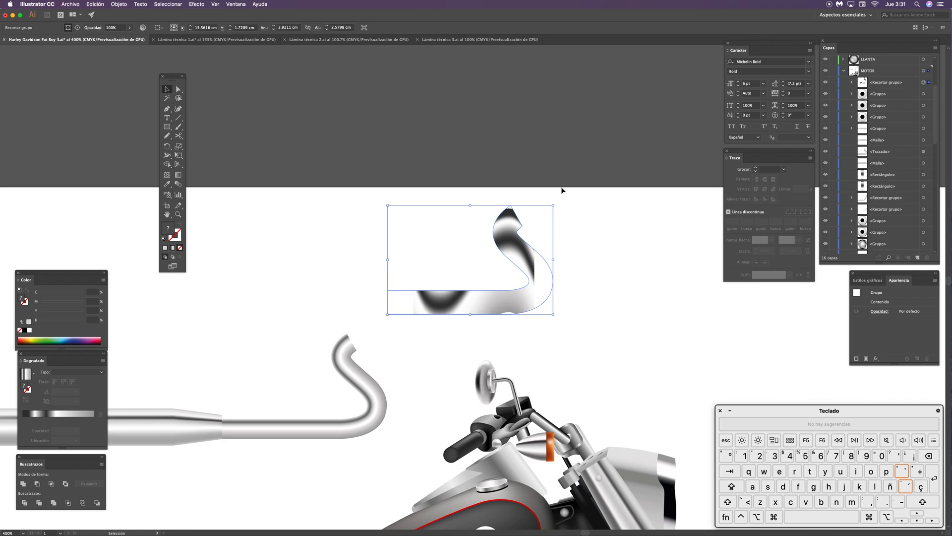
click(579, 247)
key(u)
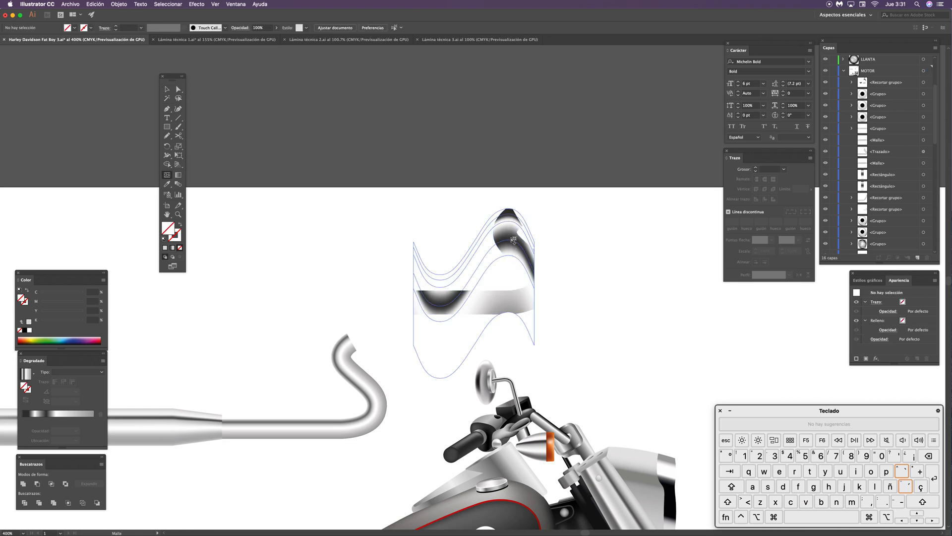
click(512, 240)
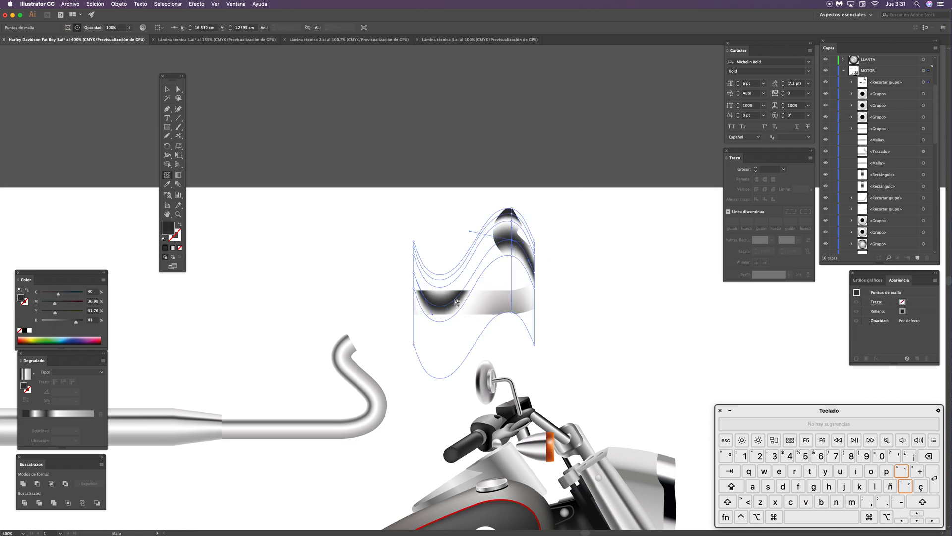
click(457, 301)
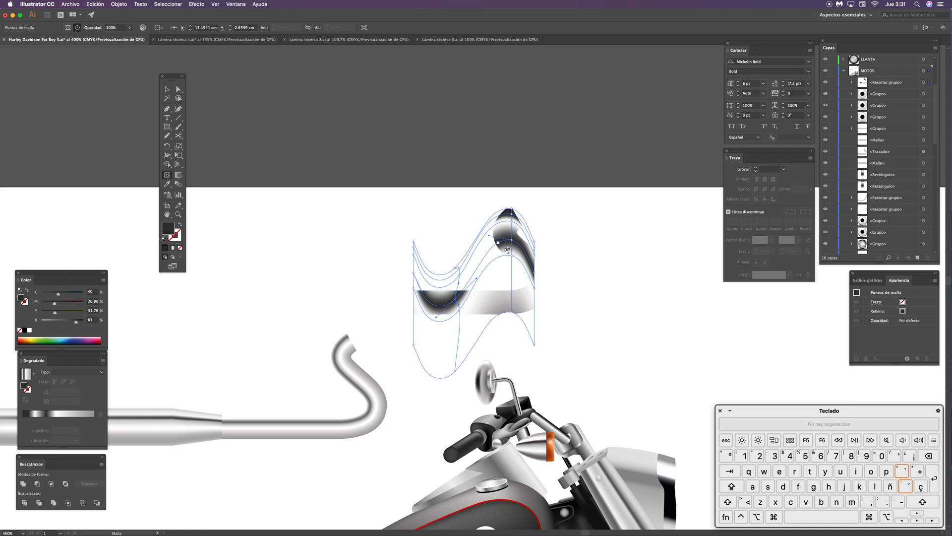
key(v)
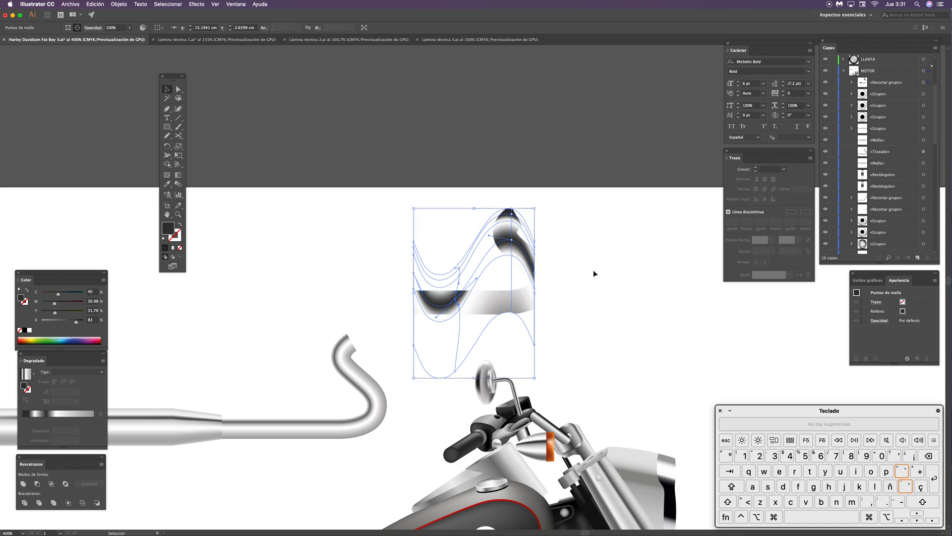
Step: Delete the clipped mesh version of the bent pipe
drag(583, 235, 478, 229)
key(Delete)
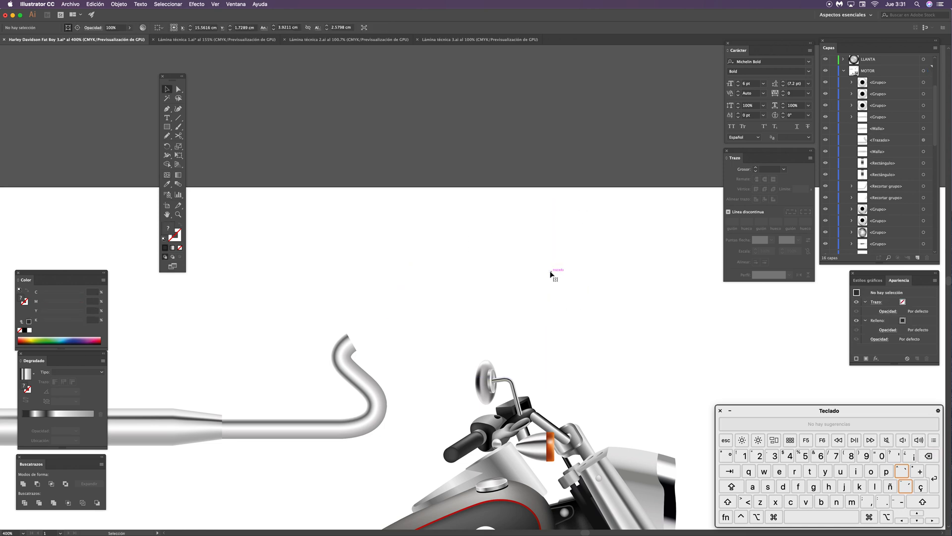
scroll(457, 260, left, 5)
scroll(457, 260, down, 3)
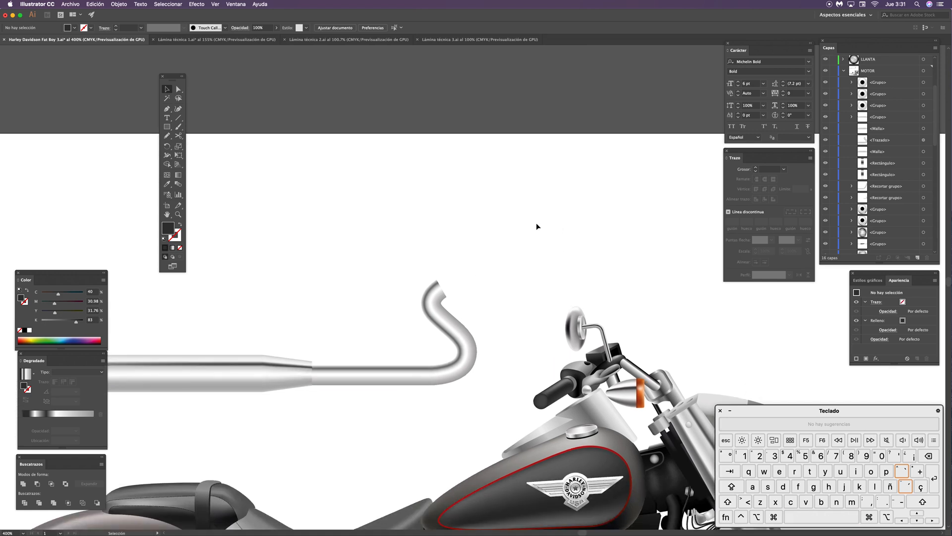
Step: Examine the bent exhaust pipe made from a gradient-stroked path, along with the attached muffler
click(459, 315)
scroll(456, 416, left, 4)
scroll(456, 415, down, 3)
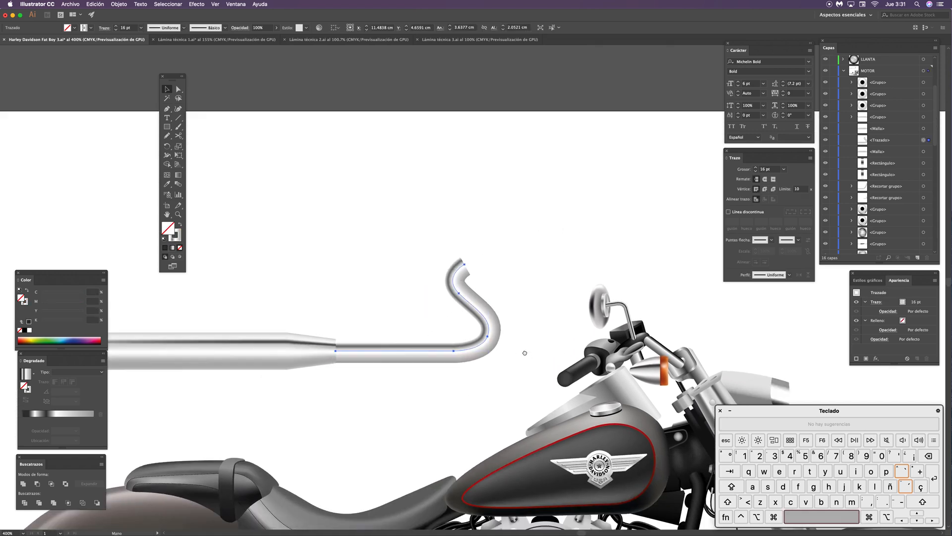
click(565, 237)
scroll(546, 260, down, 3)
scroll(546, 259, left, 2)
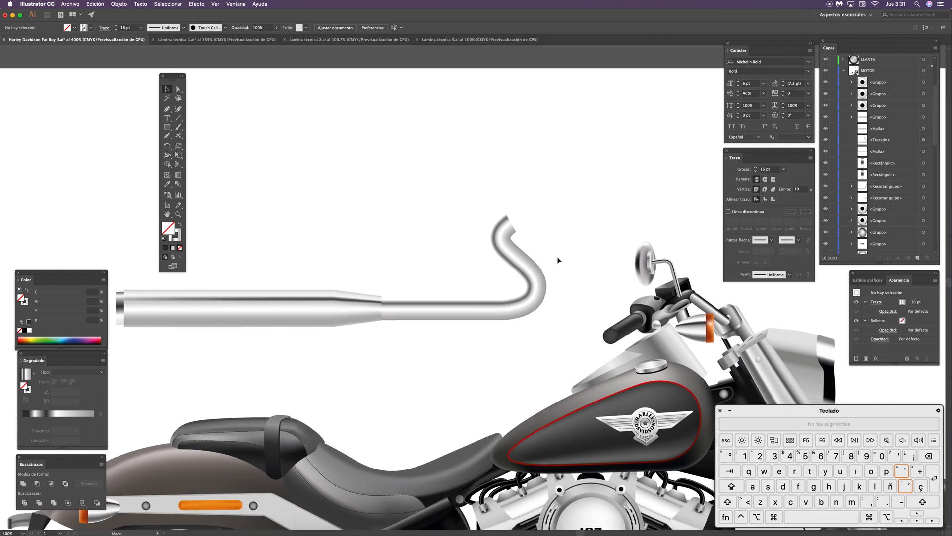
scroll(503, 298, down, 2)
scroll(503, 297, left, 1)
key(space)
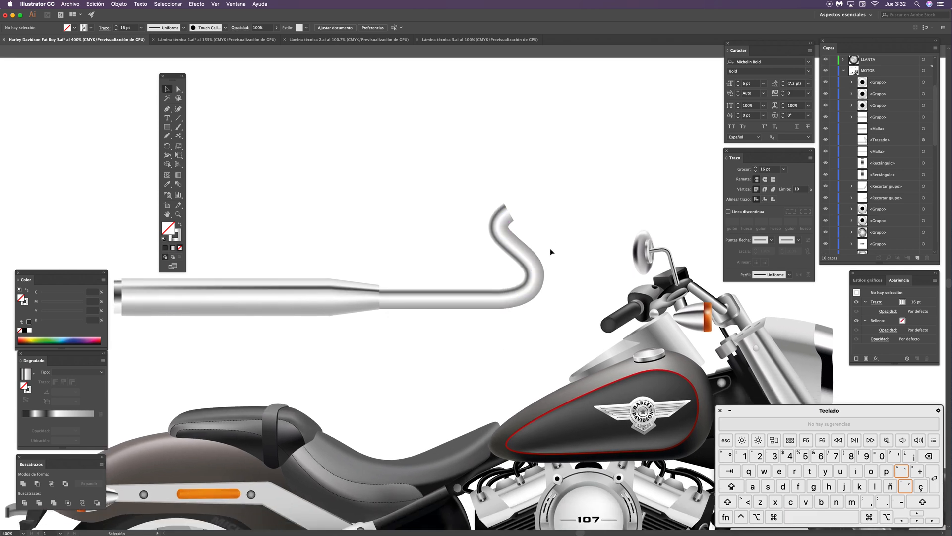
Step: Reset the drawing colours to the default 1 pt black stroke, set the fill to none, and make the stroke active
key(d)
scroll(445, 270, up, 3)
scroll(444, 270, right, 1)
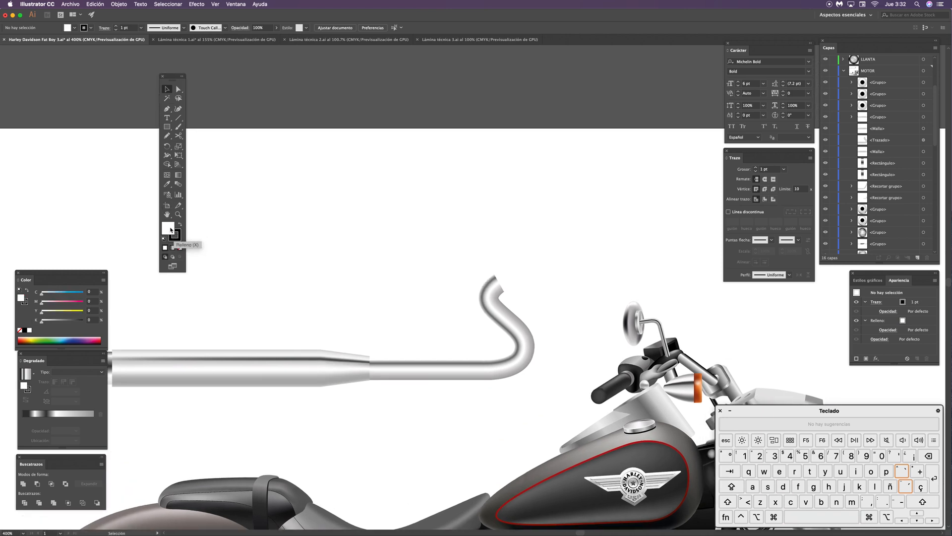
click(179, 248)
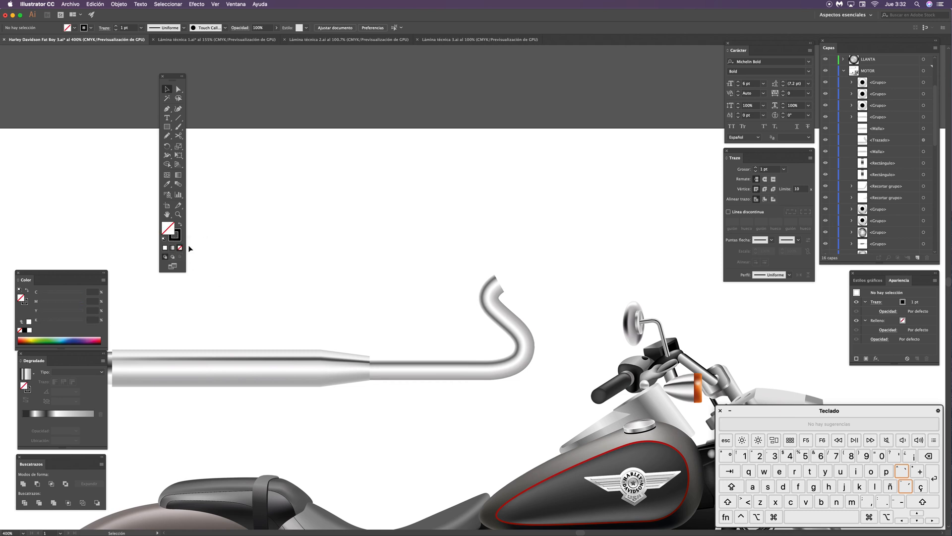
key(x)
mouse_move(394, 262)
mouse_down()
mouse_move(483, 259)
mouse_move(482, 252)
mouse_up()
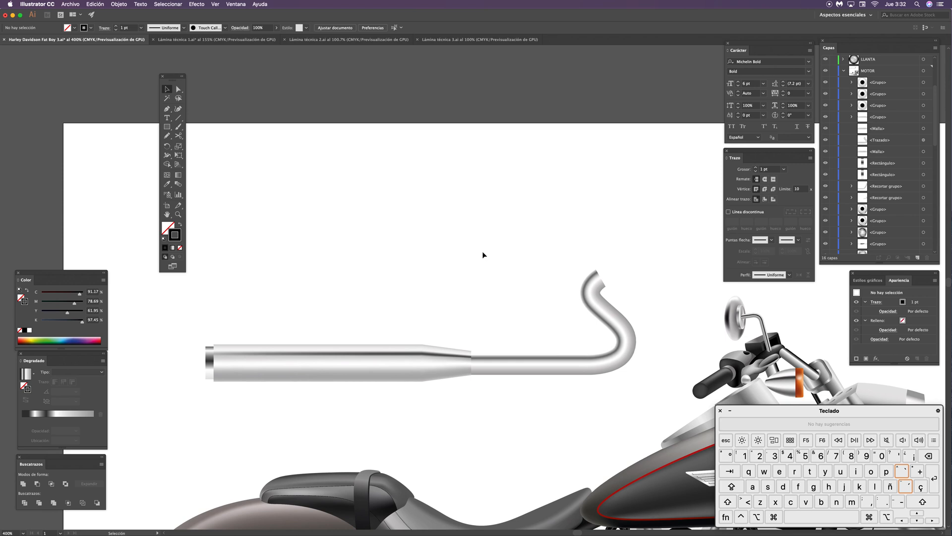
key(x)
key(x)
key(x)
key(x)
drag(359, 245, 372, 248)
Step: Draw an open wavy Pen path with three humps, about 9 cm wide and 3.3 cm tall, above the exhaust pipe
click(239, 286)
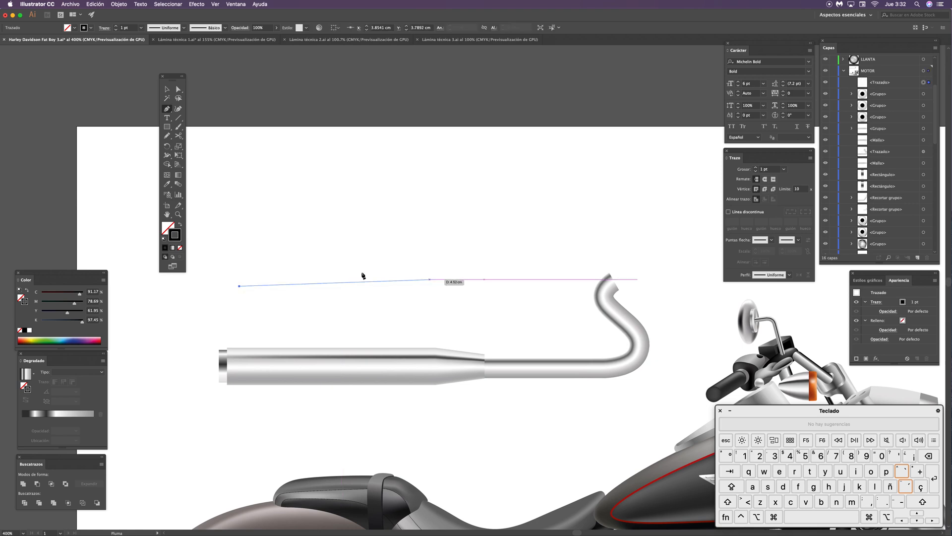
drag(297, 254, 300, 203)
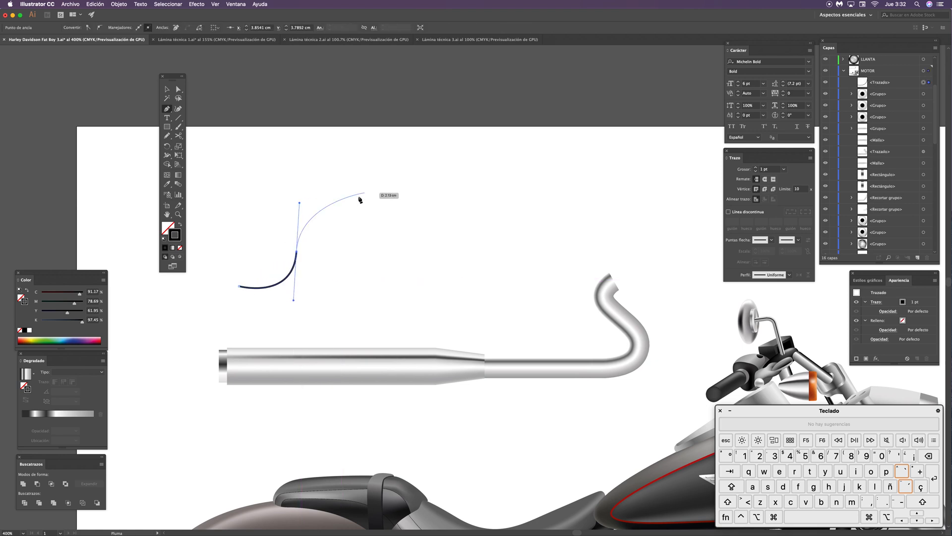
drag(362, 193, 401, 214)
drag(335, 285, 368, 308)
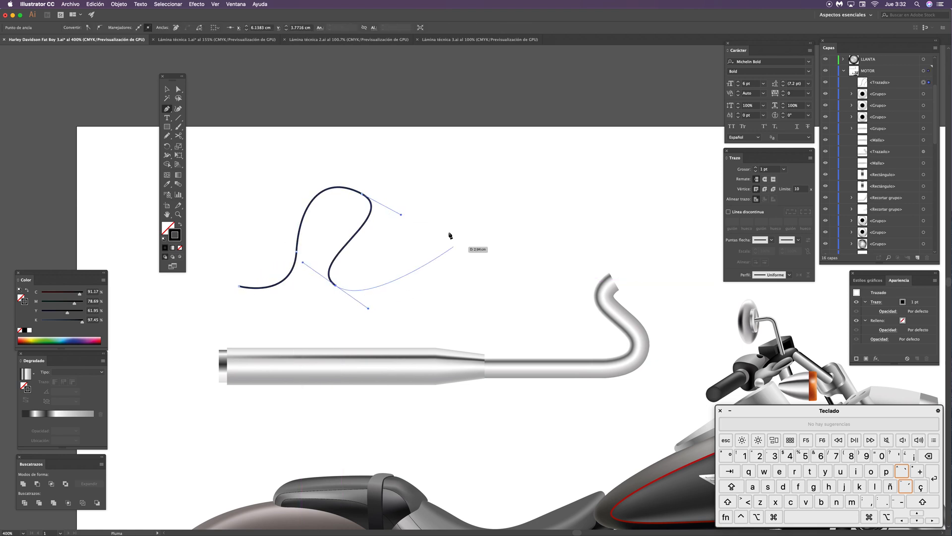
drag(449, 231, 420, 181)
drag(514, 178, 538, 236)
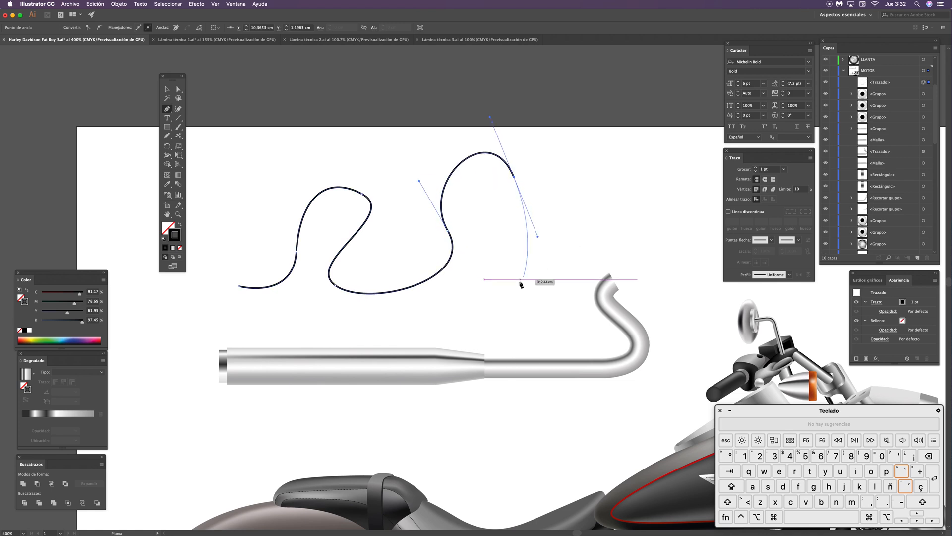
drag(540, 281, 609, 251)
drag(618, 198, 676, 210)
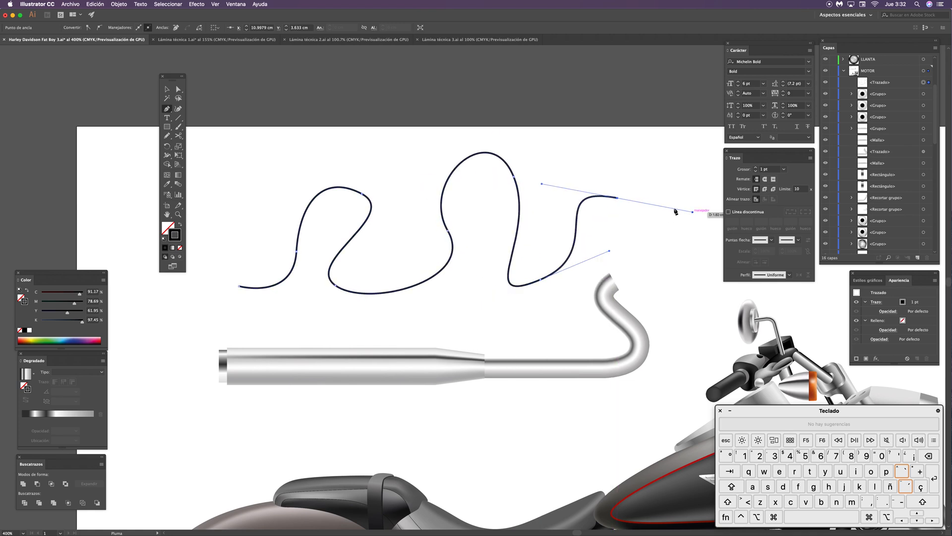
key(v)
click(600, 176)
Step: Smooth the wavy path's last valley by shortening and levelling the direction handle of its lower anchor point
key(space)
drag(526, 295, 521, 294)
key(a)
click(520, 285)
click(535, 279)
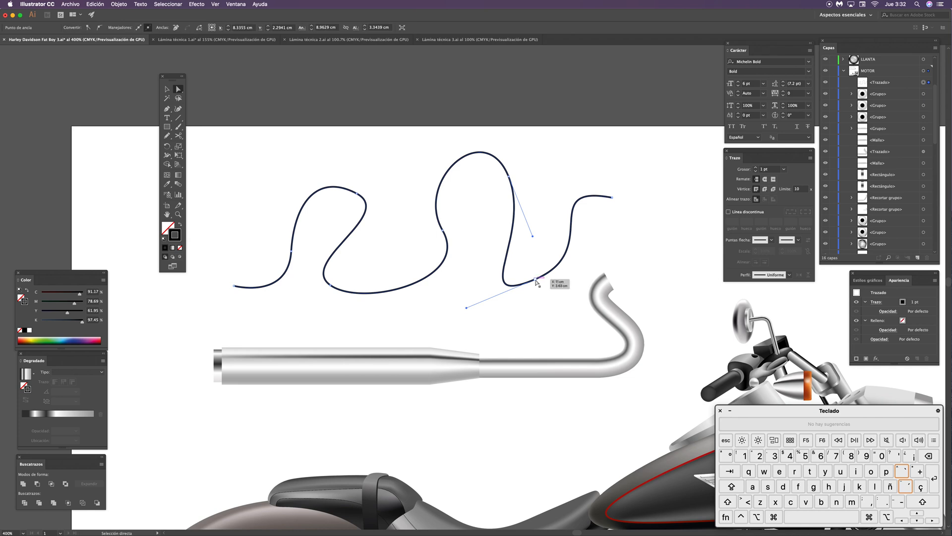
drag(467, 308, 480, 292)
key(v)
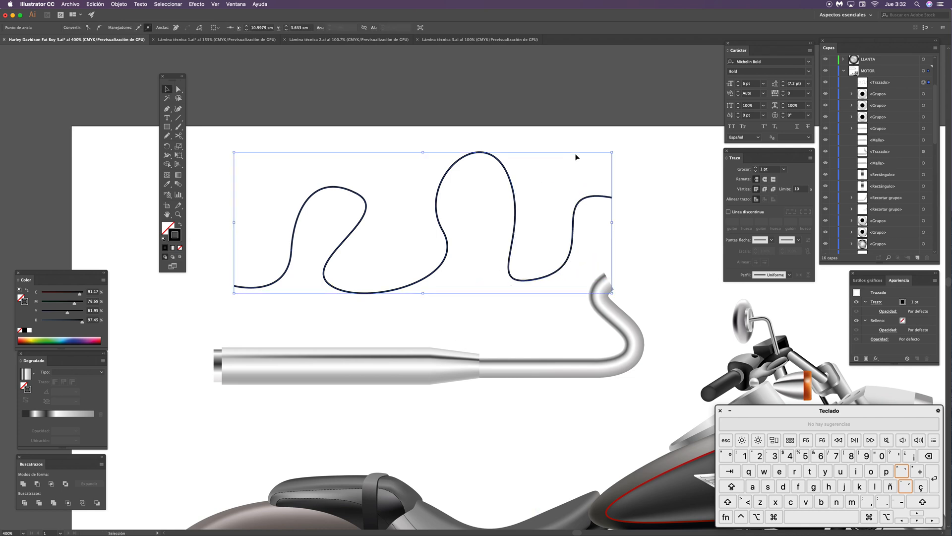
click(610, 172)
Step: Set the wavy path's stroke weight to 10 pt
key(space)
drag(528, 255, 529, 247)
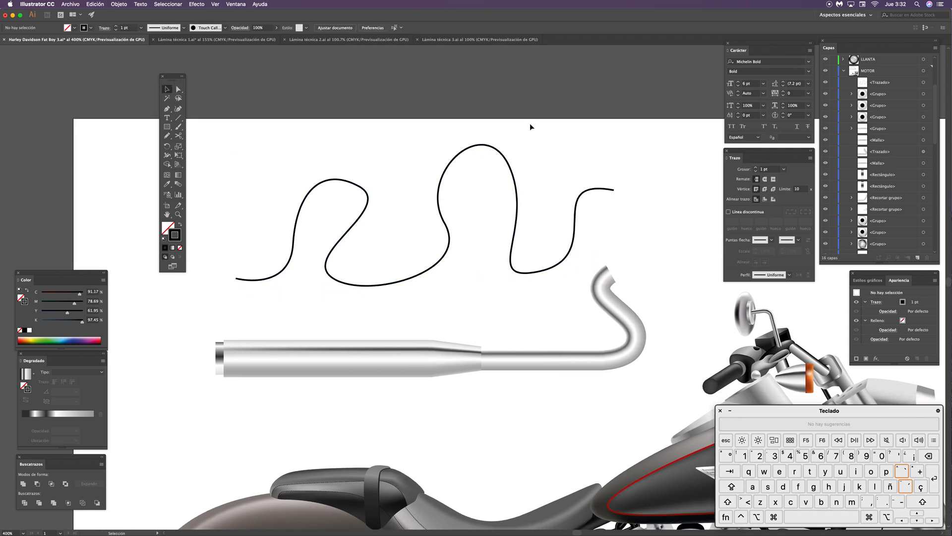
click(506, 159)
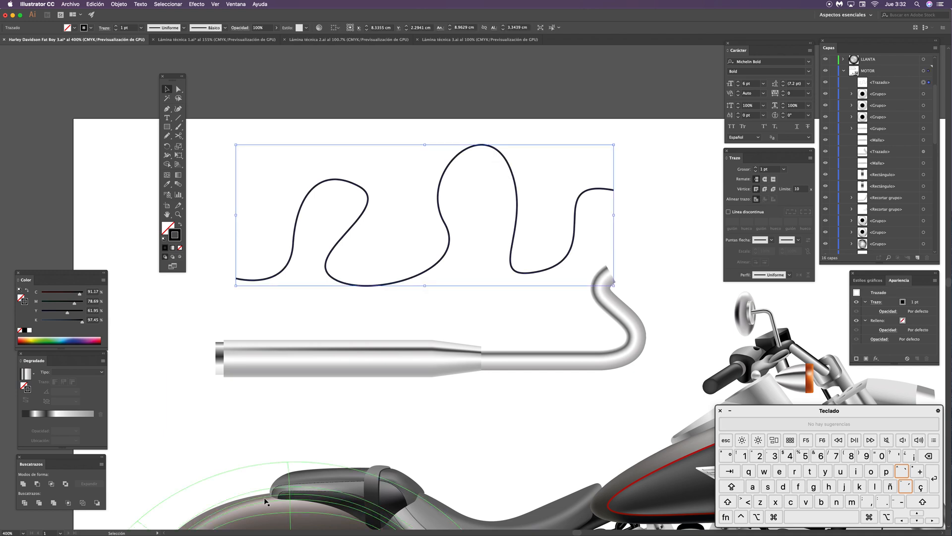
click(129, 26)
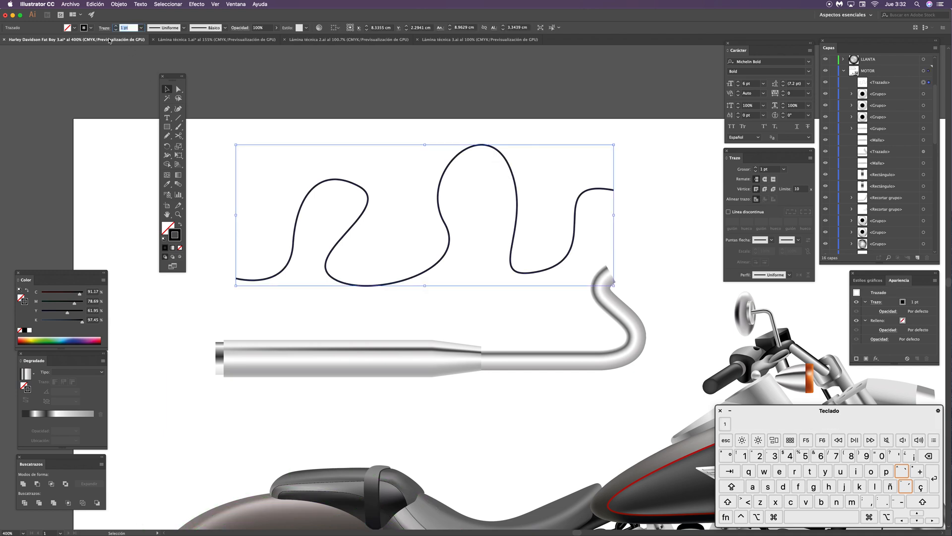
text(0)
key(Return)
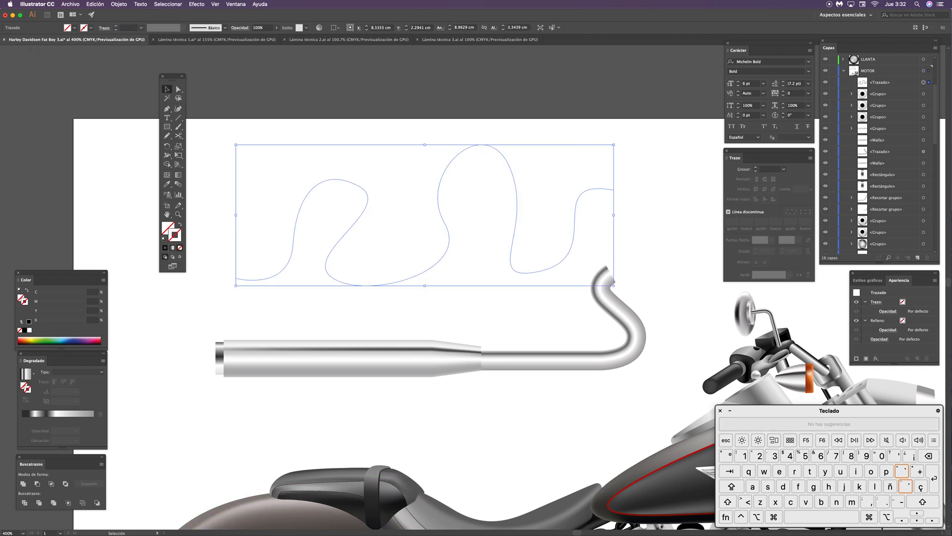
text(10)
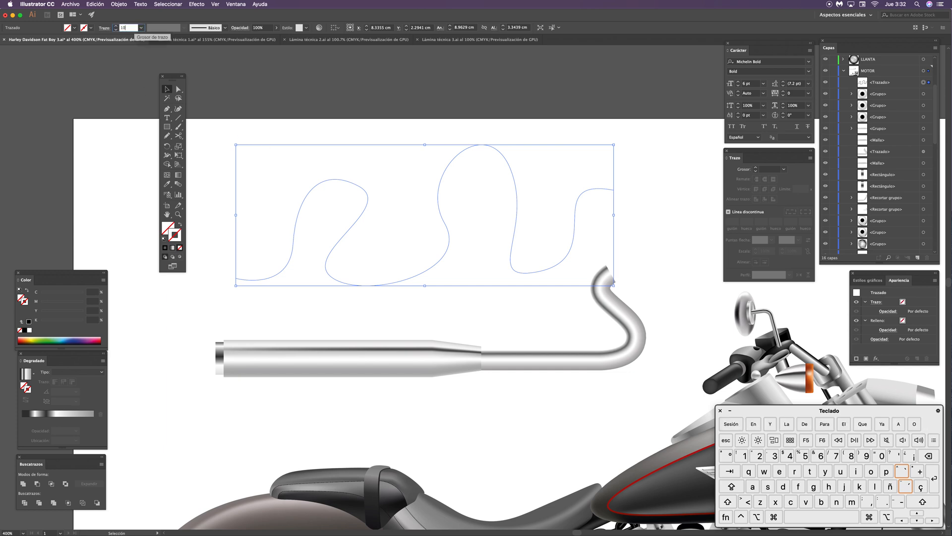
key(Return)
click(423, 115)
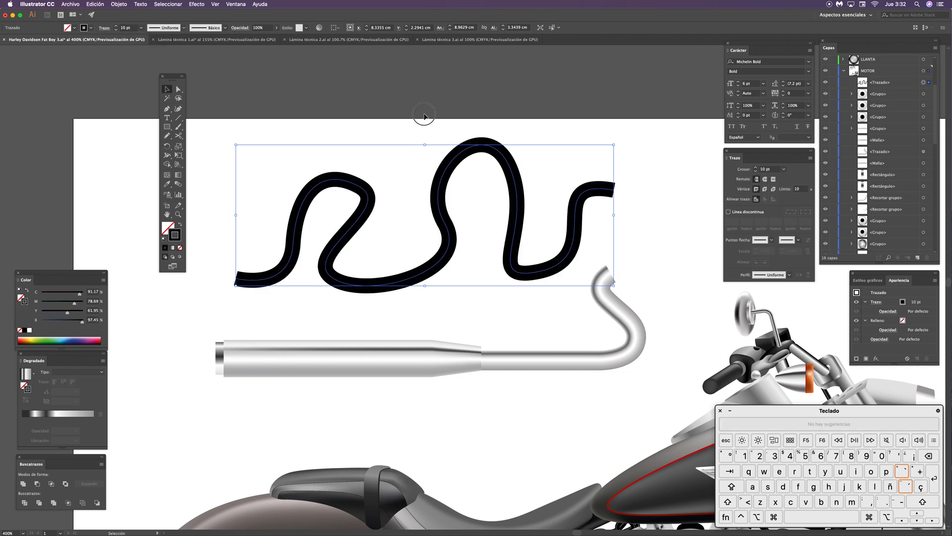
Step: Thicken the wavy path's stroke to 15 pt and deselect the path to check how it looks
click(519, 174)
click(128, 28)
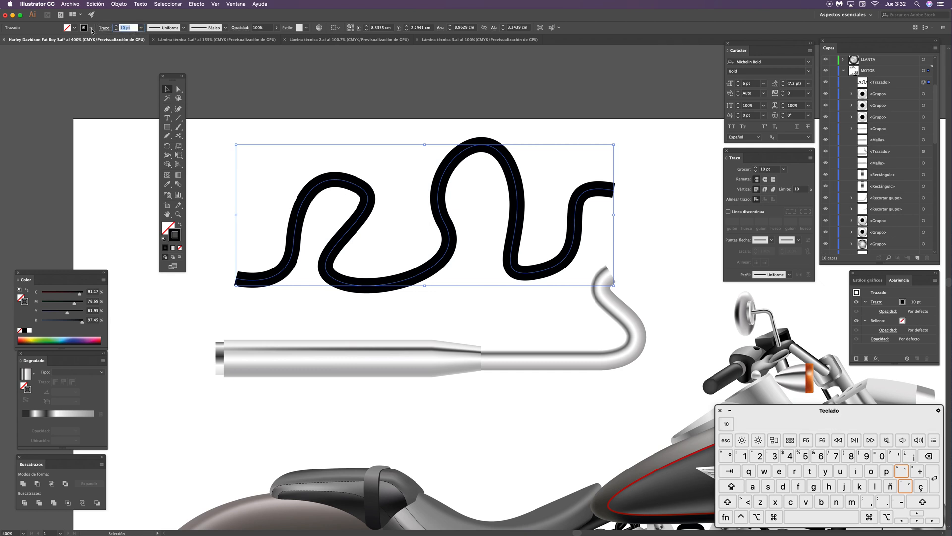
text(15)
key(Return)
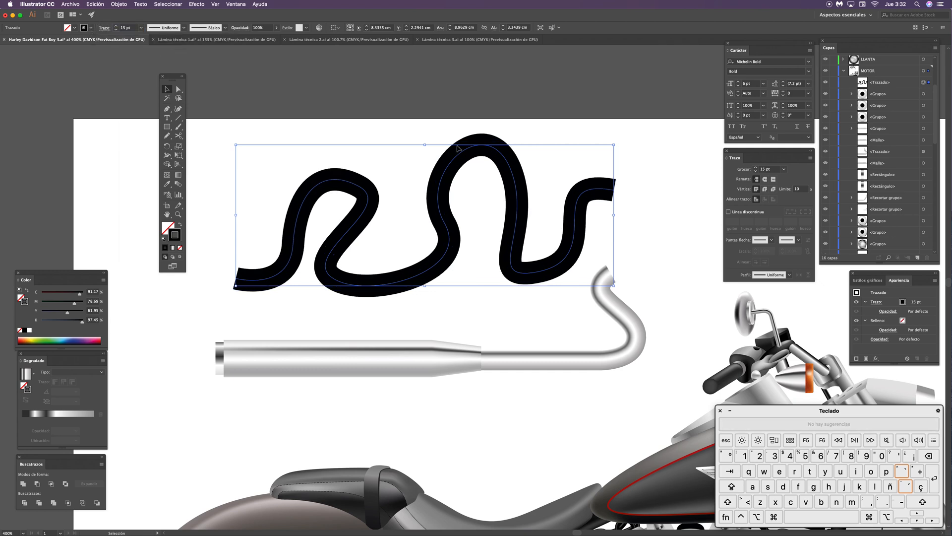
key(a)
click(366, 178)
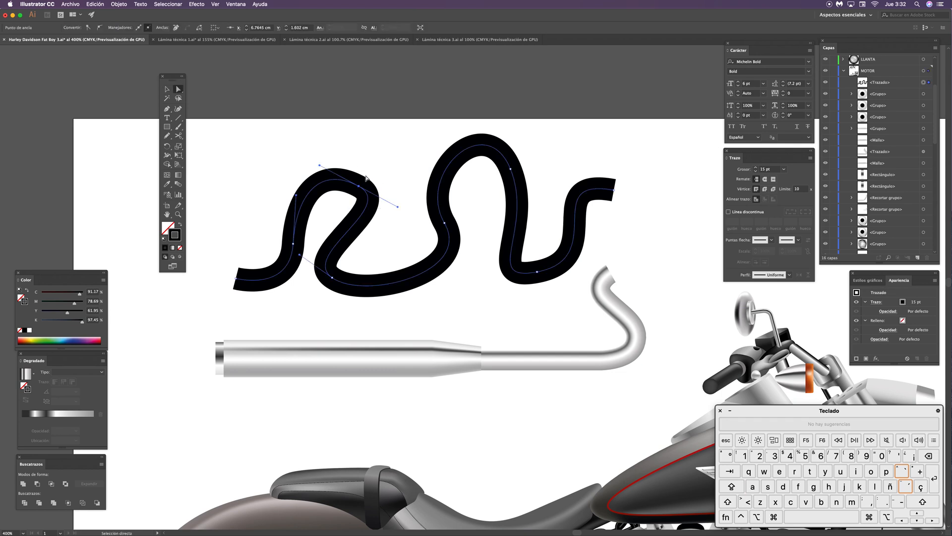
key(v)
click(543, 150)
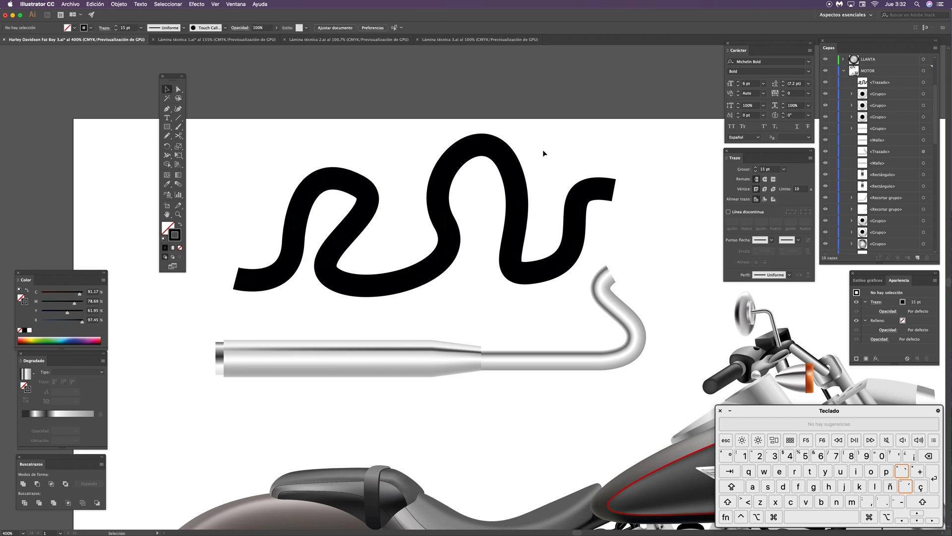
Step: Apply the current linear gradient to the wavy path's stroke and place the gradient settings just below the path
drag(543, 151, 469, 185)
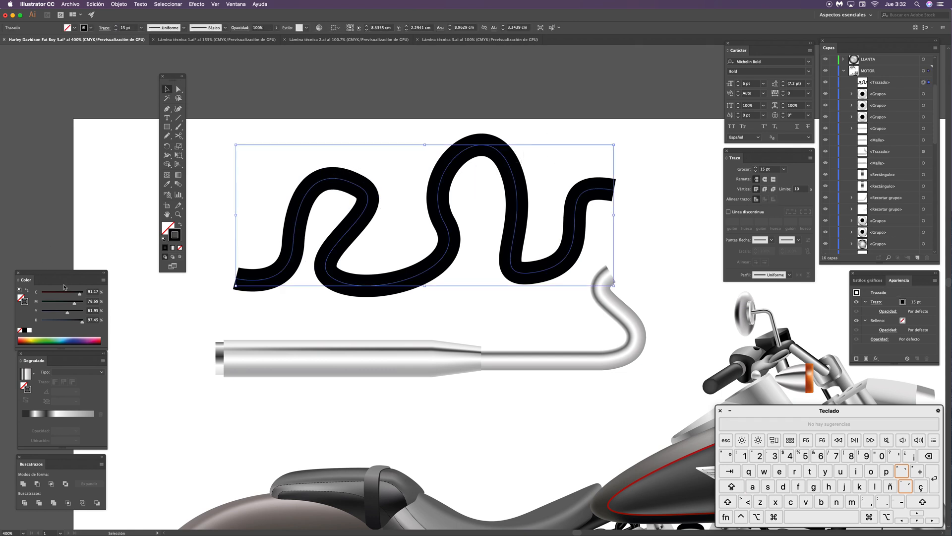
drag(84, 274, 80, 266)
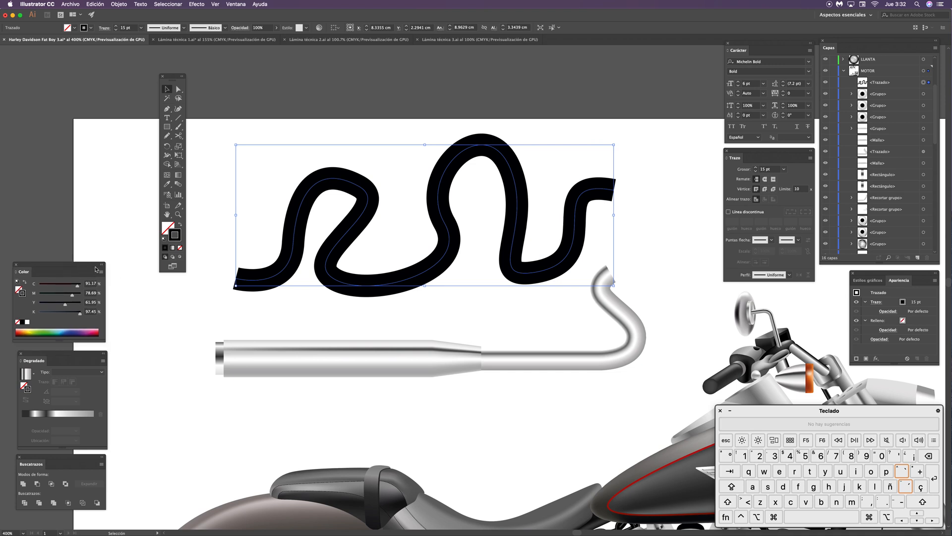
click(173, 231)
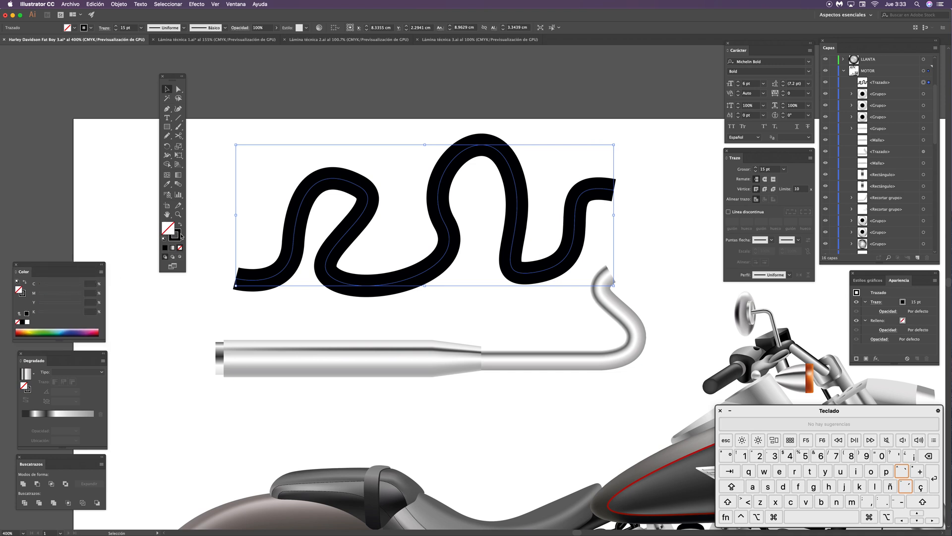
key(x)
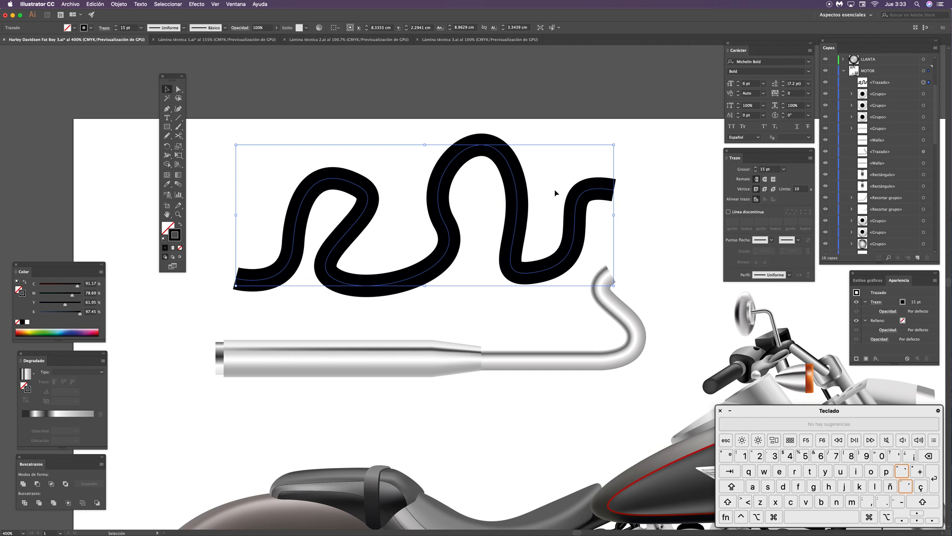
key(period)
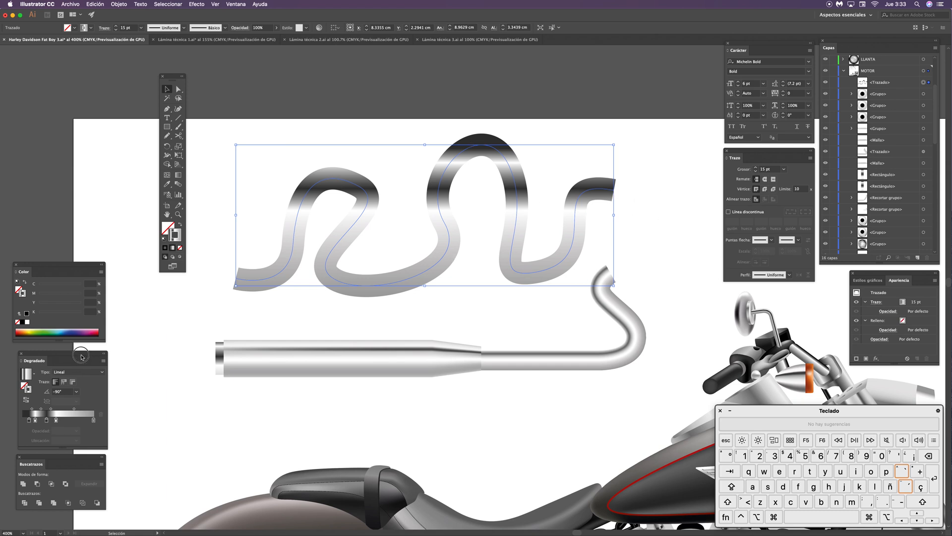
drag(80, 362, 487, 303)
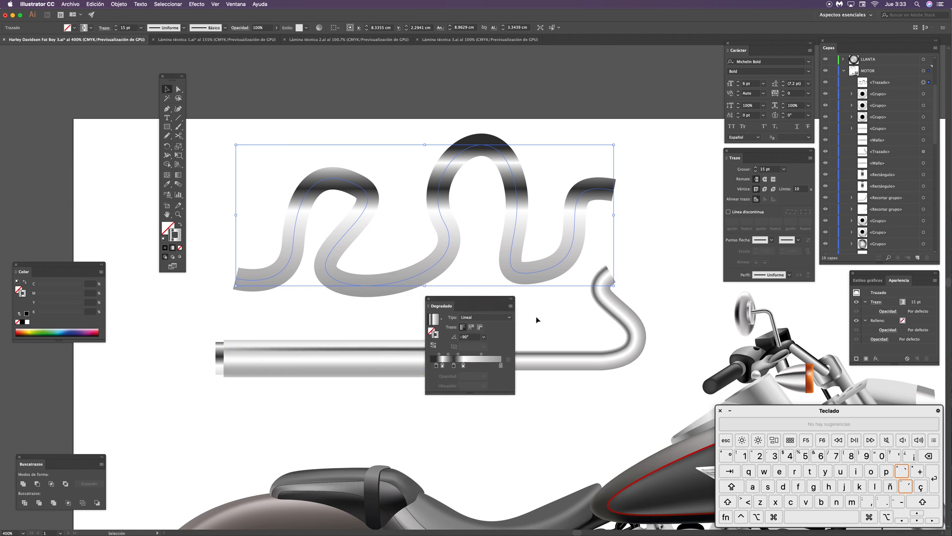
Step: Try the radial gradient type on the wavy path's stroke and switch it back to linear
click(484, 318)
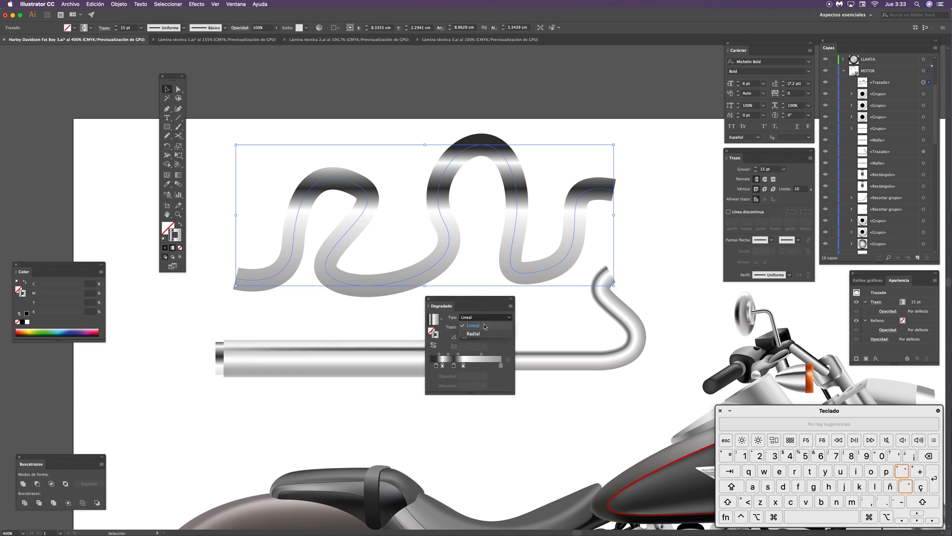
click(474, 333)
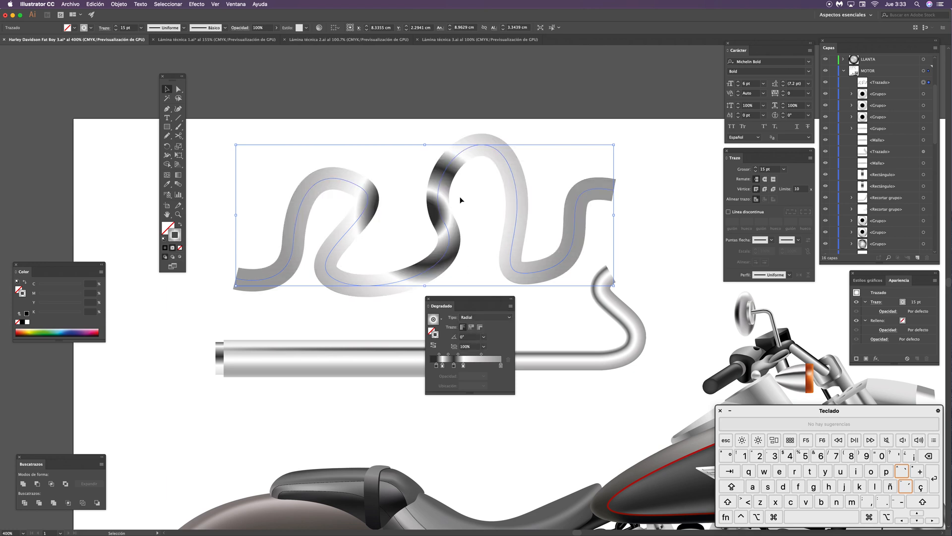
click(508, 318)
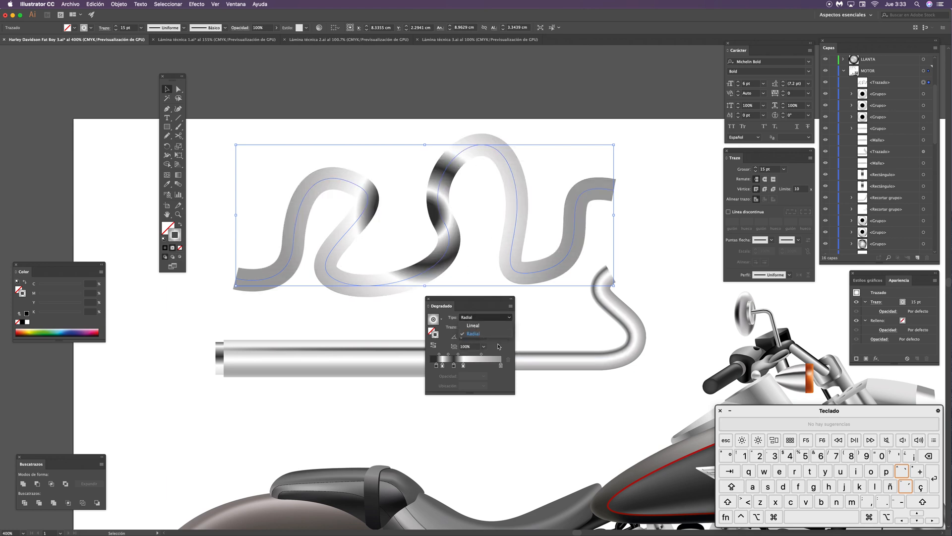
click(473, 325)
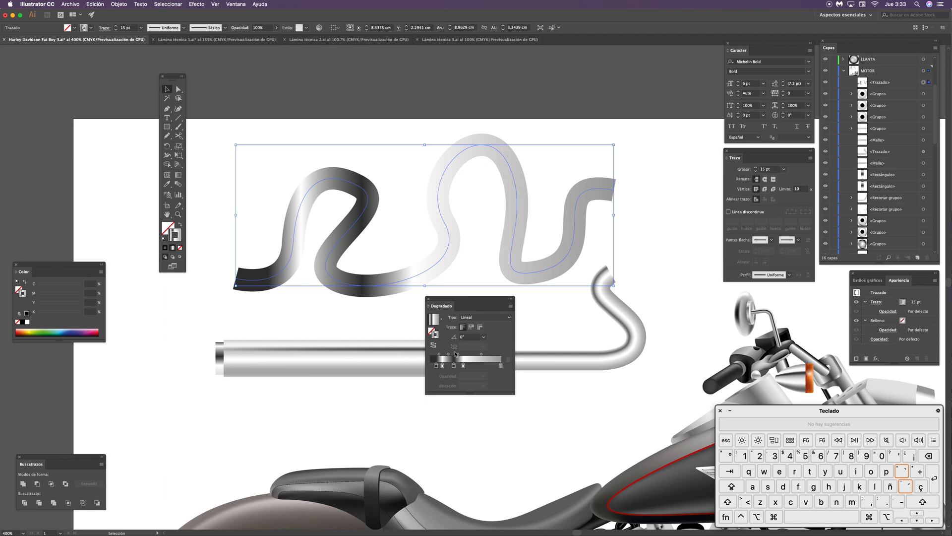
Step: Reduce the stroke gradient to dark stops at both ends and one white stop at 52.52%
mouse_move(463, 365)
mouse_down()
mouse_move(502, 368)
mouse_move(486, 382)
mouse_move(505, 366)
mouse_up()
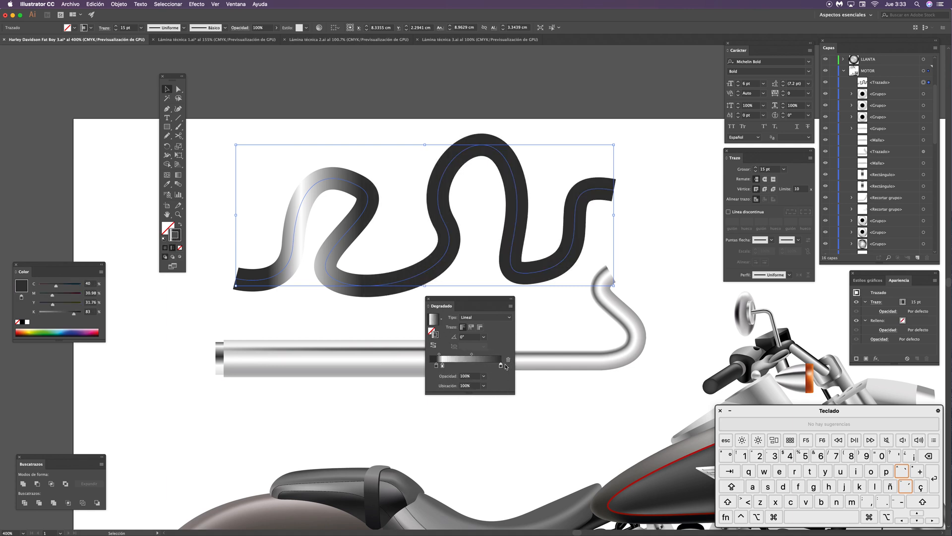
click(441, 366)
click(435, 366)
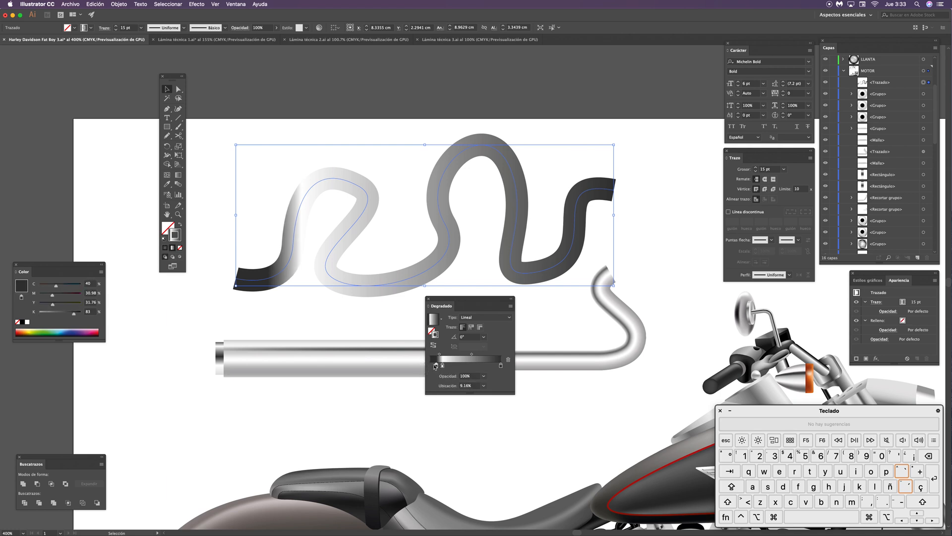
mouse_move(435, 367)
mouse_down()
mouse_move(425, 367)
mouse_move(467, 367)
mouse_up()
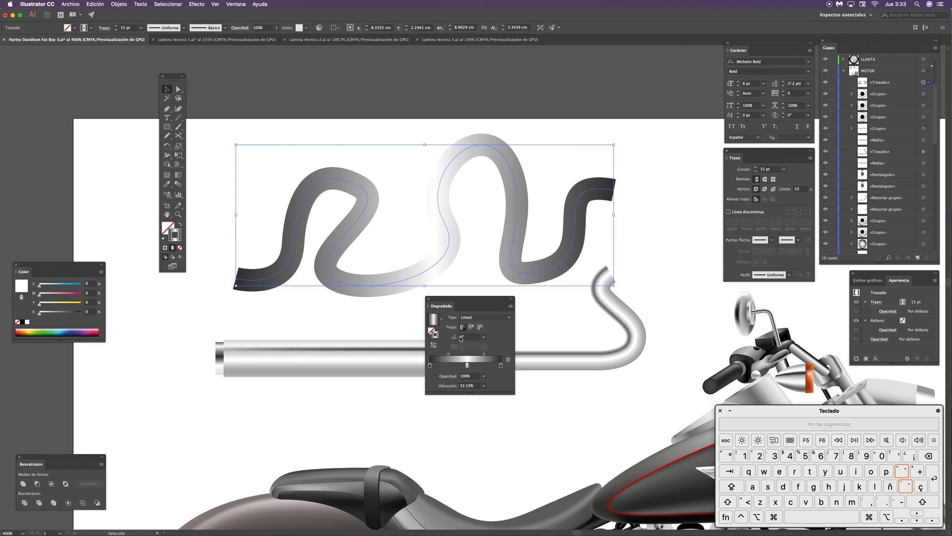
Step: Keep the gradient linear, try it along the stroke, and apply it across the stroke instead
click(486, 317)
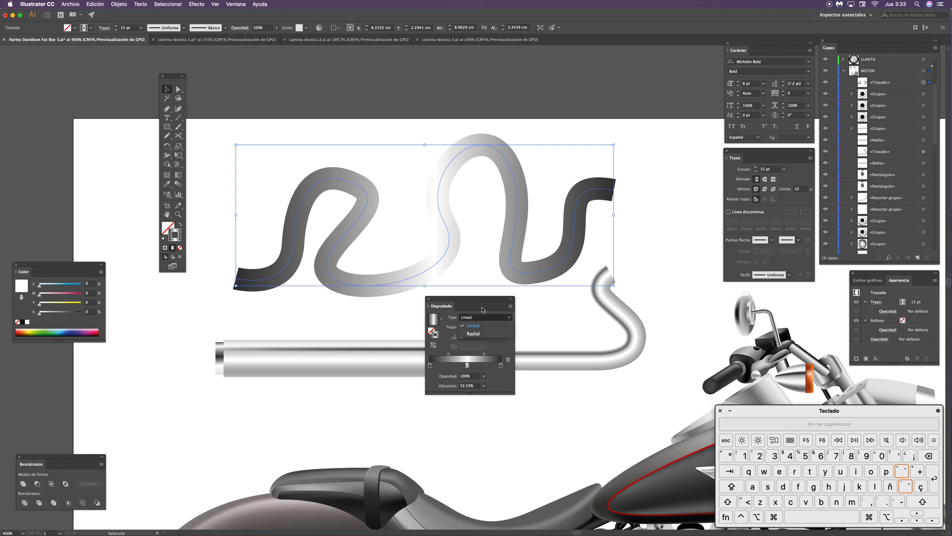
click(473, 325)
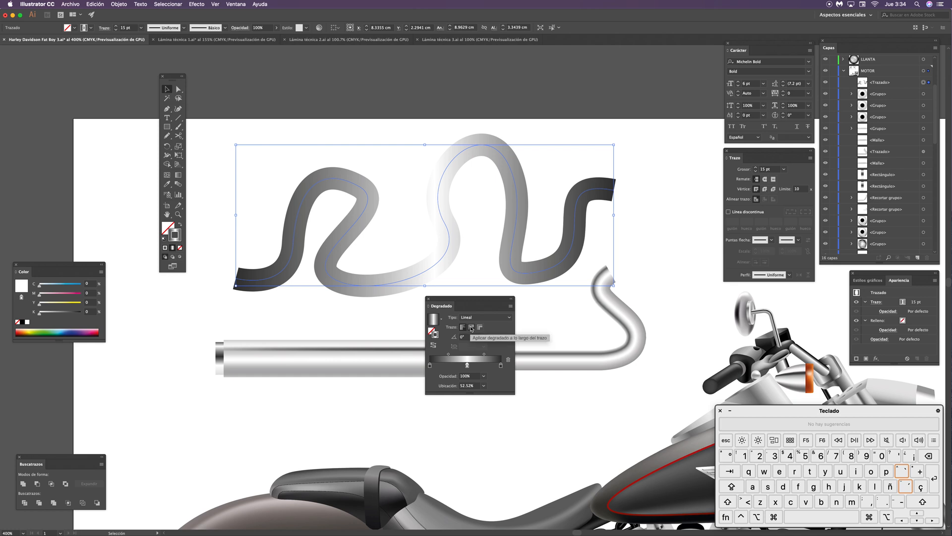
click(472, 327)
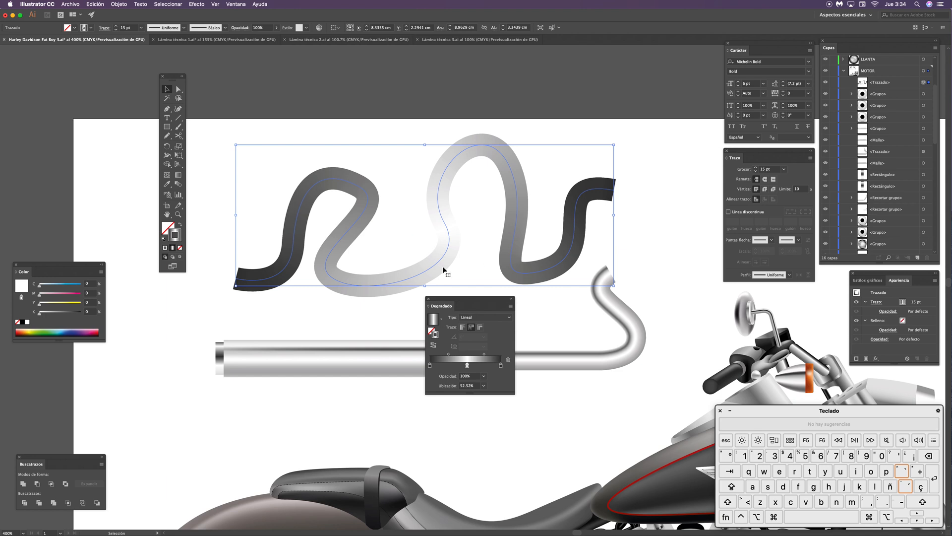
click(480, 329)
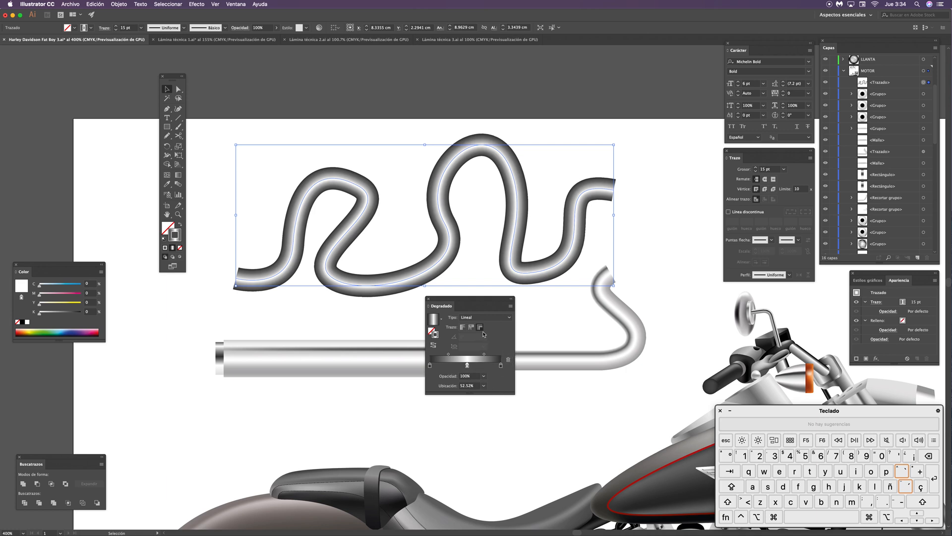
Step: Reshape the gradient into an off-centre highlight, with the white stop near the start, the end dark stop pulled inward and its midpoint at 44.96%
mouse_move(468, 367)
mouse_down()
mouse_move(444, 356)
mouse_move(469, 367)
mouse_move(445, 366)
mouse_move(463, 354)
mouse_move(478, 366)
mouse_move(463, 354)
mouse_move(478, 389)
mouse_move(489, 367)
mouse_up()
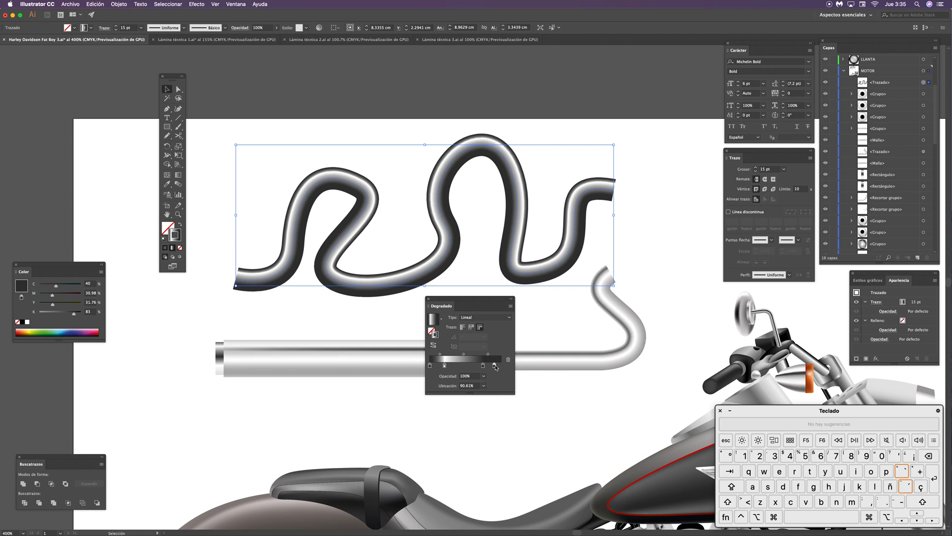
mouse_move(496, 367)
mouse_down()
mouse_move(526, 379)
mouse_move(496, 384)
mouse_up()
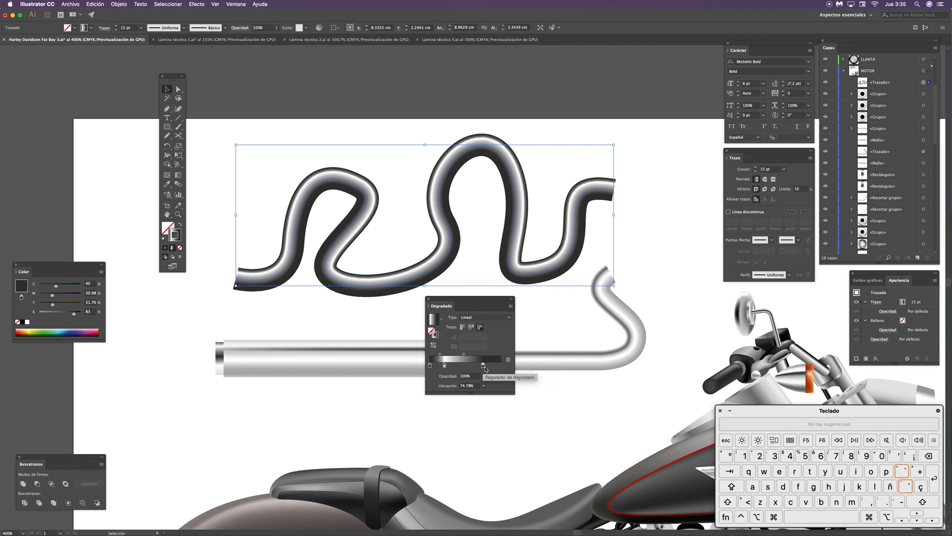
mouse_move(484, 367)
mouse_down()
mouse_move(449, 357)
mouse_move(459, 357)
mouse_up()
click(539, 112)
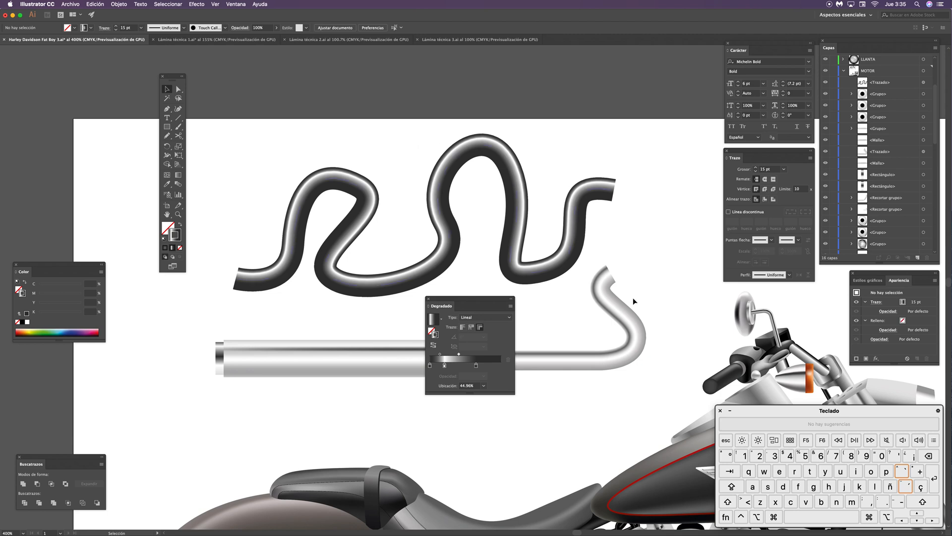
Step: Select the bent exhaust pipe to examine its stroke gradient, moving the gradient settings out of the way
click(623, 308)
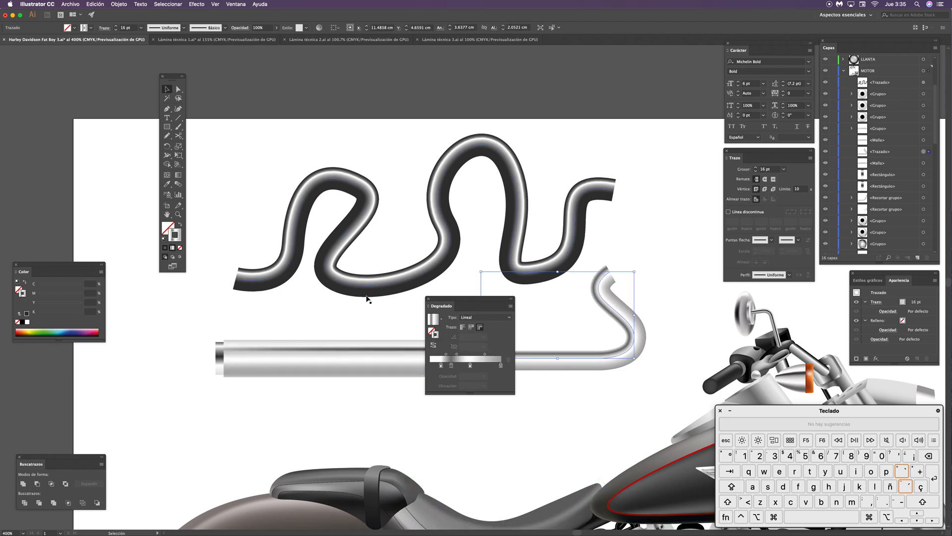
drag(456, 300, 426, 310)
scroll(486, 149, right, 5)
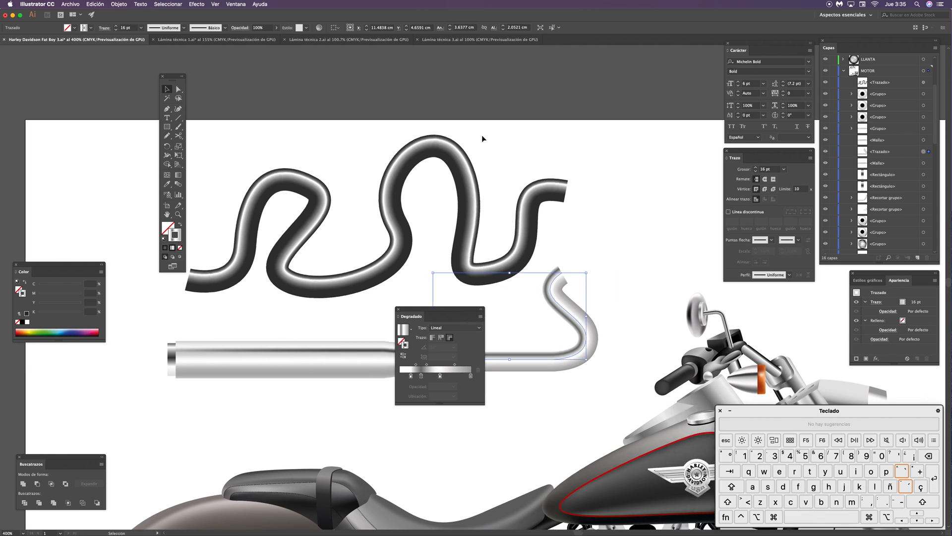
Step: Set the wavy path's stroke weight to 30 pt
click(459, 195)
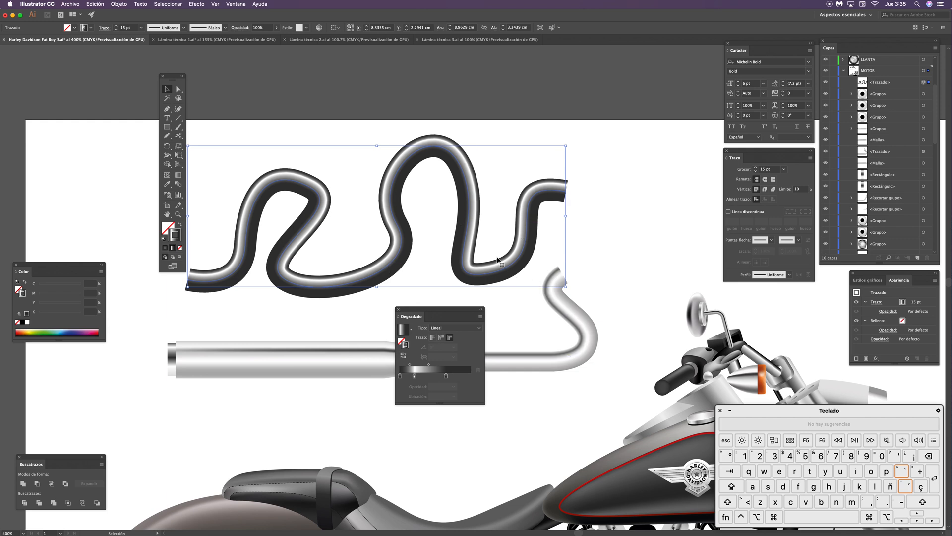
click(132, 27)
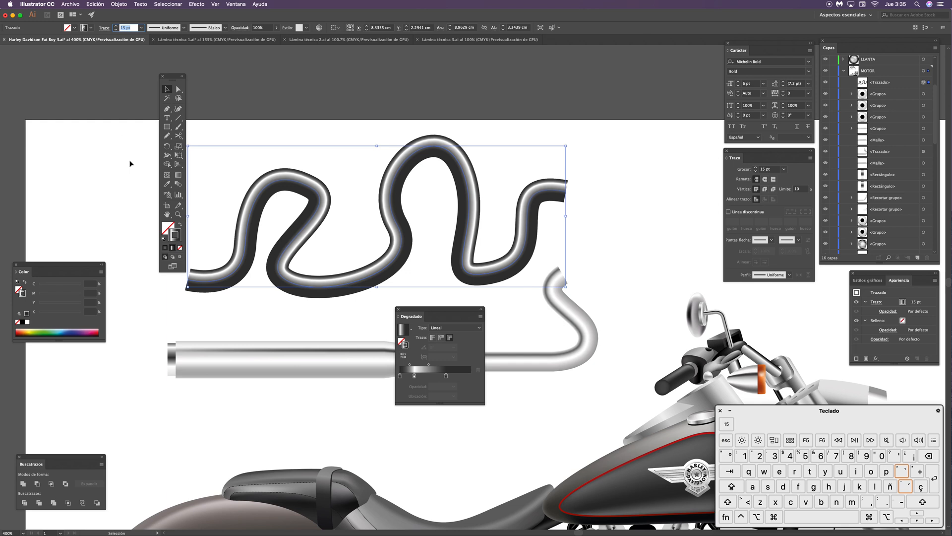
text(30)
key(Return)
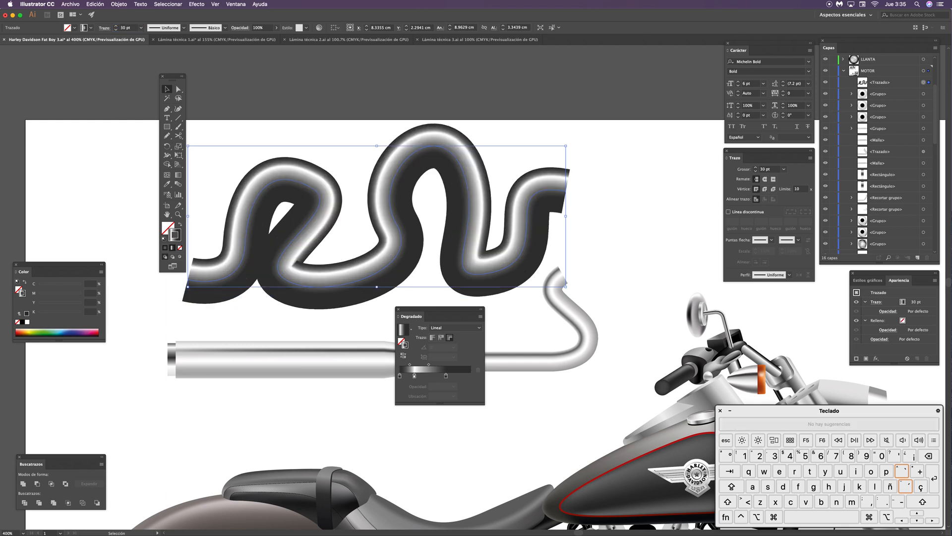
Step: Reshape the wavy path's first loop by moving its upper and left anchor points so the tube no longer crosses itself
click(620, 199)
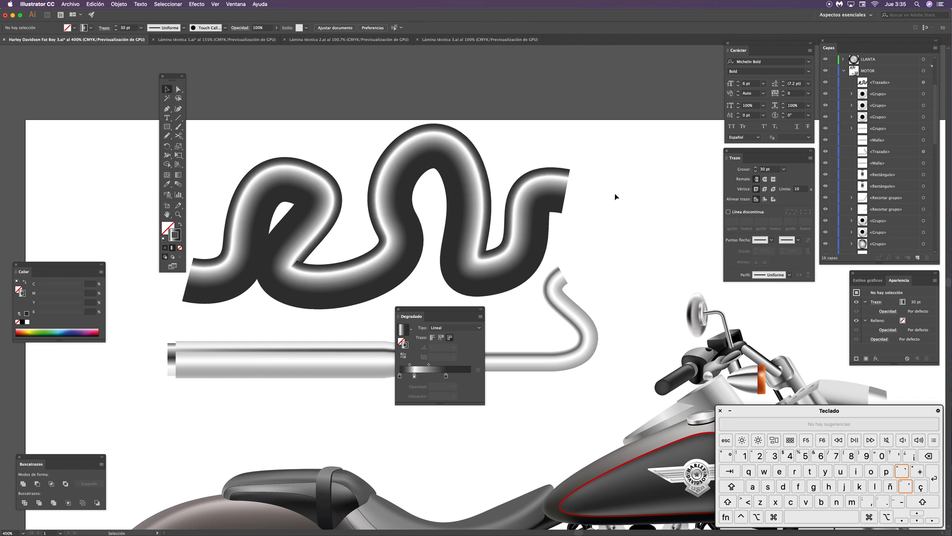
key(space)
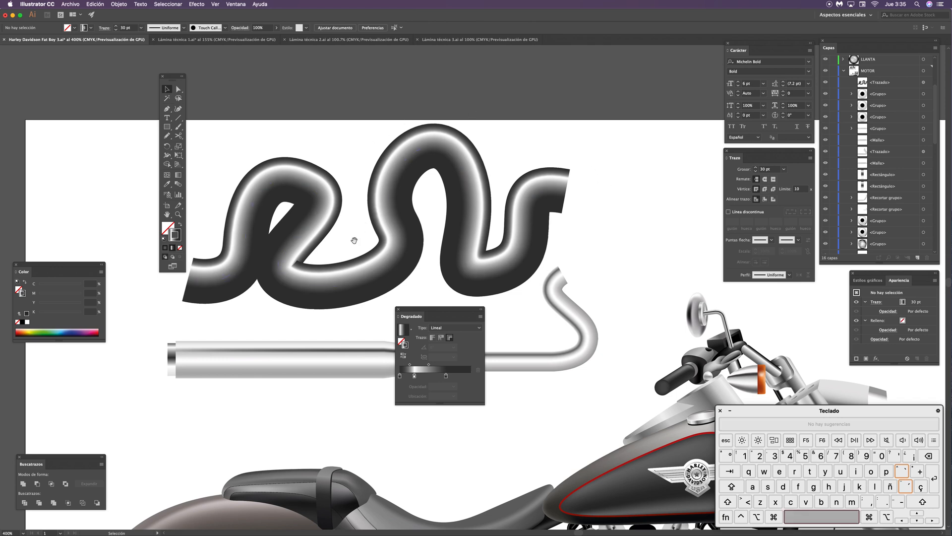
mouse_move(354, 241)
mouse_down()
mouse_move(400, 241)
mouse_move(338, 278)
mouse_up()
key(a)
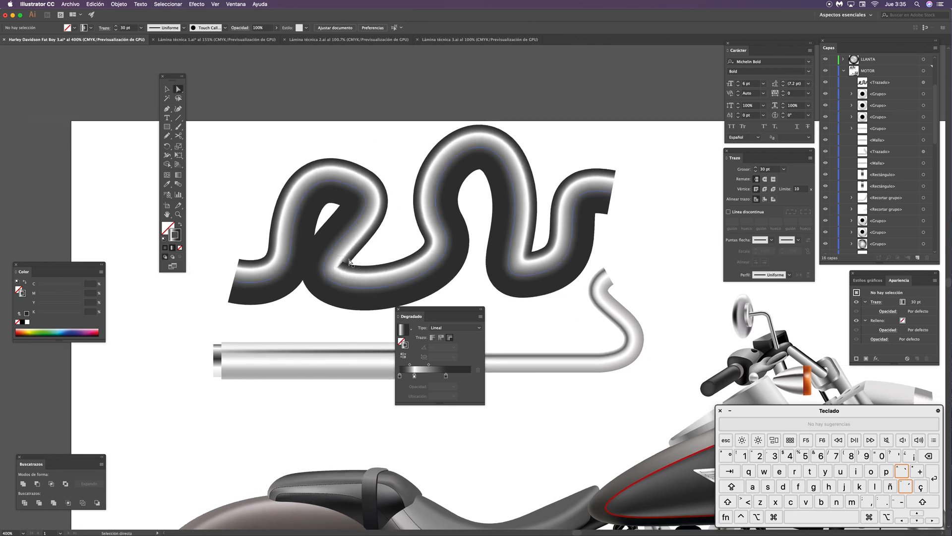
key(space)
drag(371, 247, 418, 251)
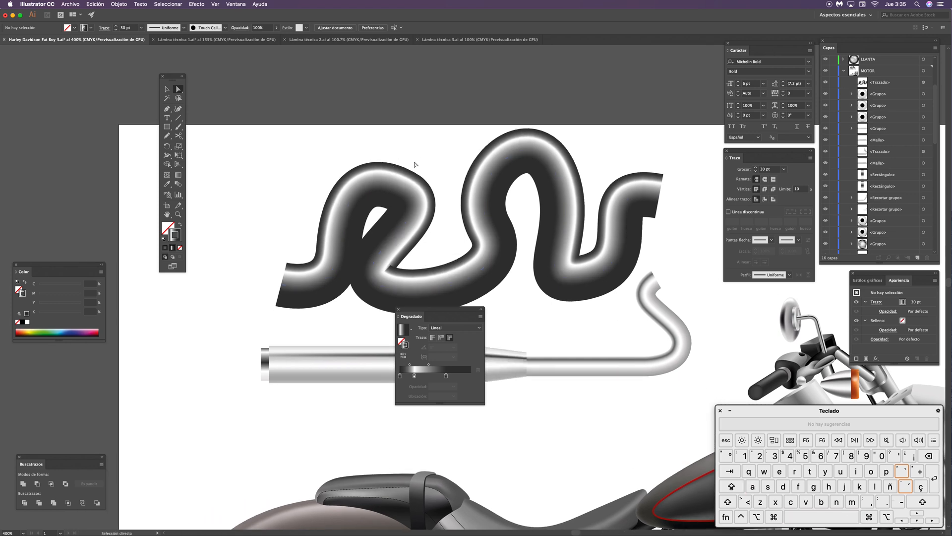
click(358, 174)
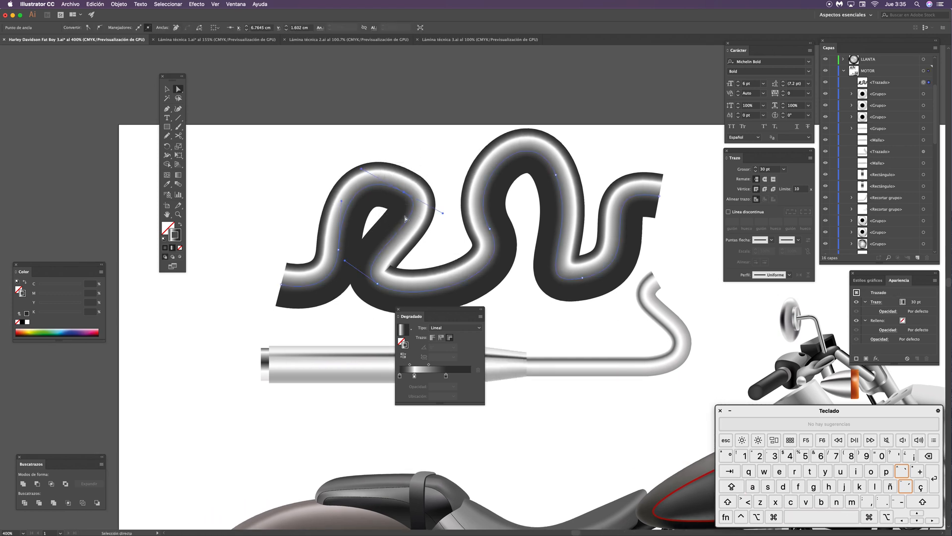
drag(399, 199, 360, 169)
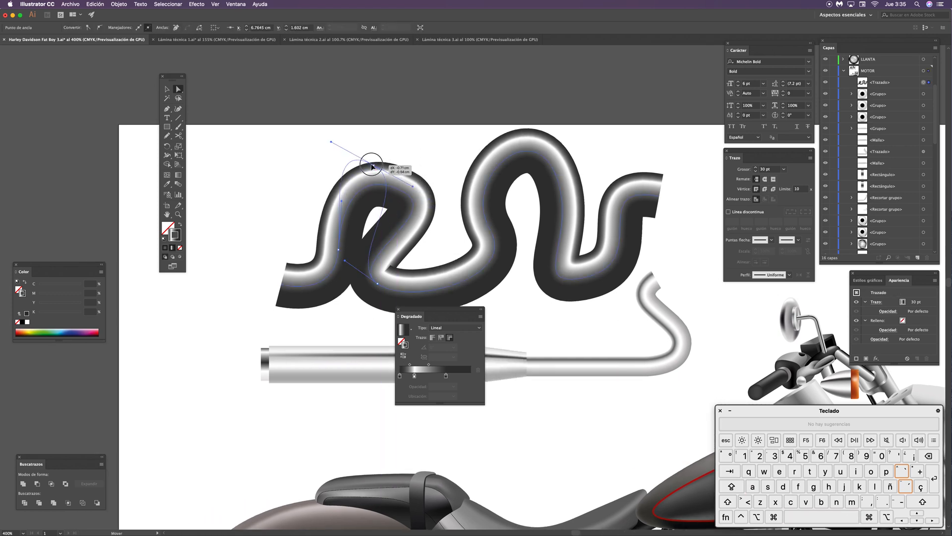
drag(338, 249, 292, 239)
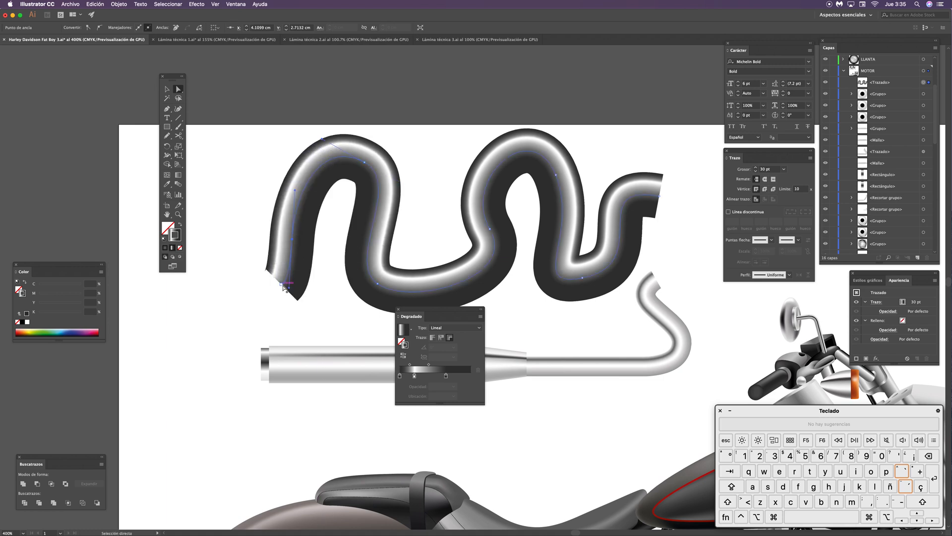
Step: Extend the wavy path's starting end outward and adjust the neighbouring anchor and handles into a smooth U-shaped bend
drag(282, 284, 208, 226)
drag(292, 239, 309, 291)
mouse_move(305, 339)
mouse_down()
mouse_move(263, 325)
mouse_move(237, 338)
mouse_up()
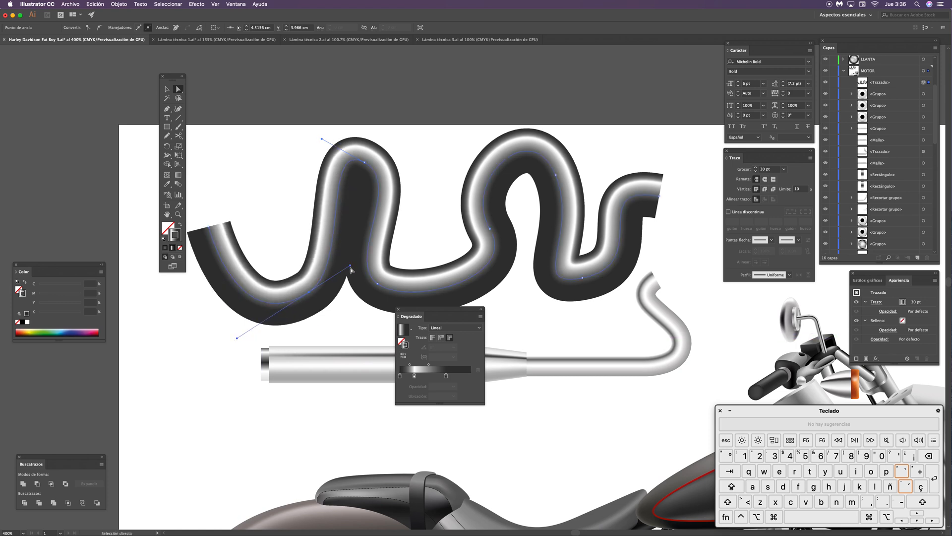
mouse_move(351, 269)
mouse_down()
mouse_move(349, 289)
mouse_move(287, 300)
mouse_up()
drag(202, 317, 171, 338)
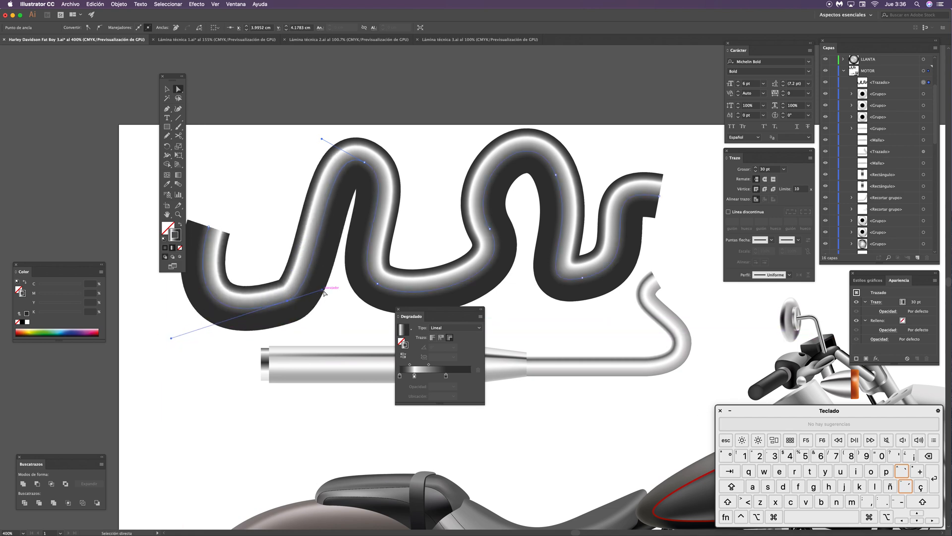
drag(323, 290, 347, 275)
click(431, 155)
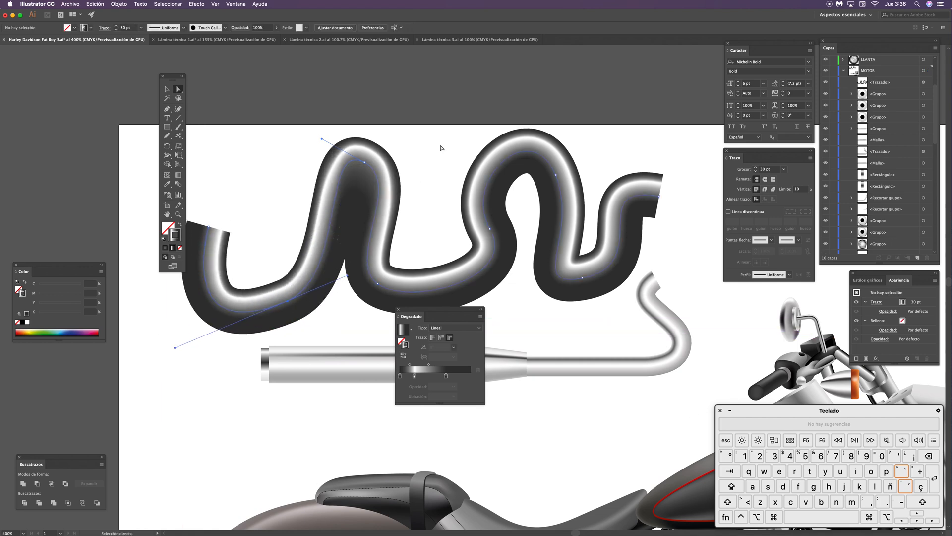
Step: Move the gradient settings clear of the artwork and delete the wavy demonstration path
key(super+minus)
key(super+minus)
key(super+minus)
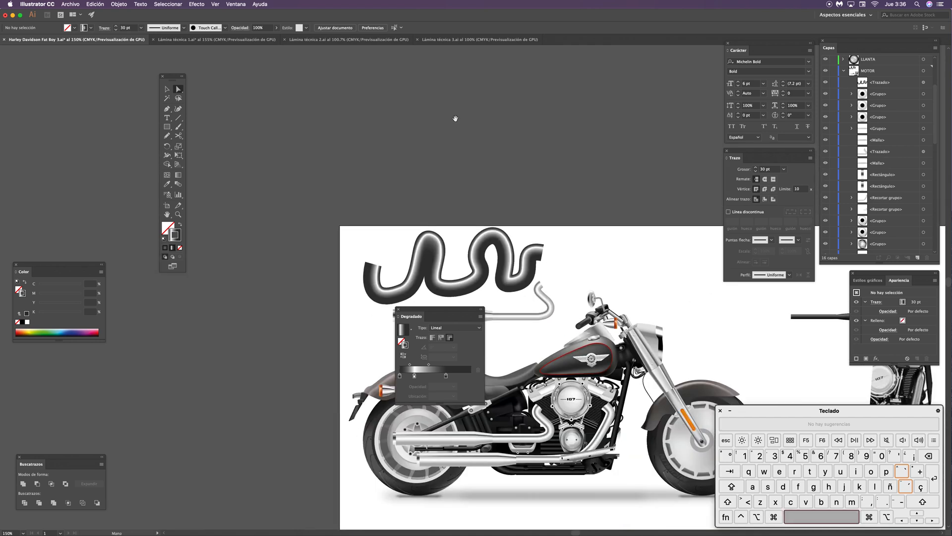
drag(447, 310, 268, 324)
drag(496, 300, 484, 277)
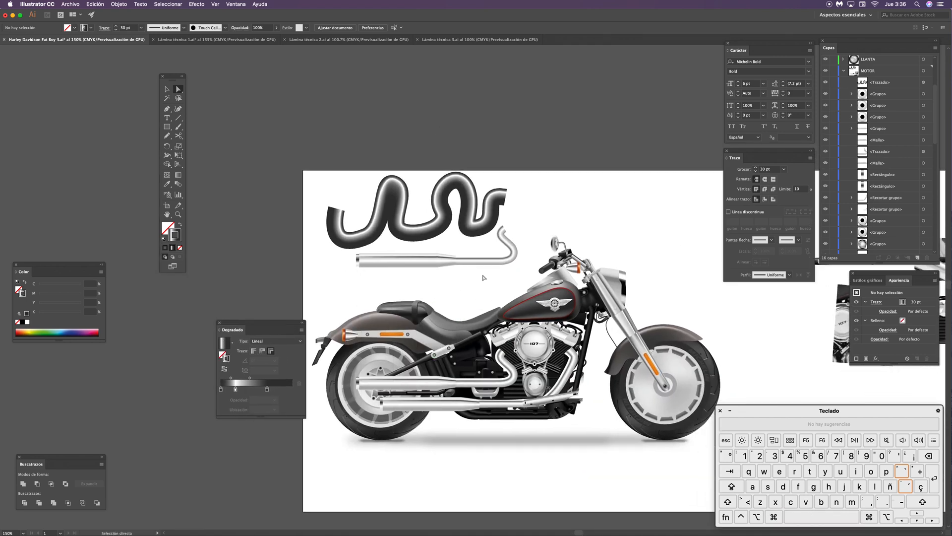
key(v)
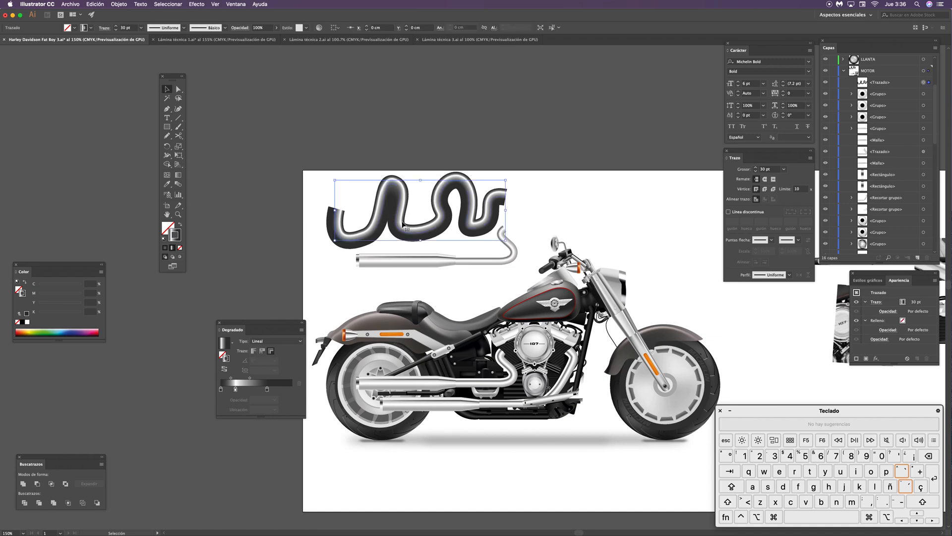
key(super+z)
Step: Select the muffler mesh, bent pipe path and end rectangle of the loose exhaust to examine its construction
scroll(470, 222, down, 2)
drag(470, 221, 531, 169)
key(v)
drag(480, 187, 461, 232)
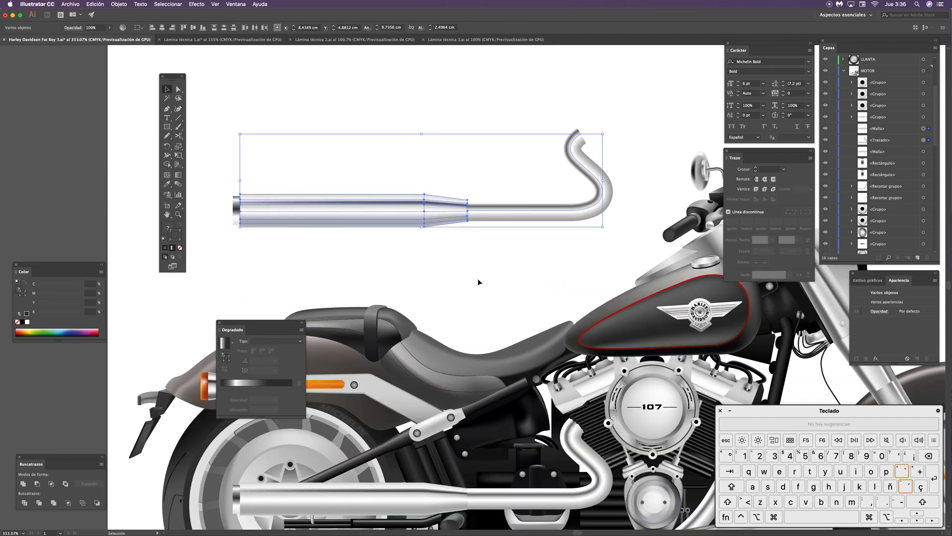
click(477, 278)
drag(591, 123, 229, 241)
click(326, 159)
drag(227, 175, 503, 246)
drag(271, 323, 109, 364)
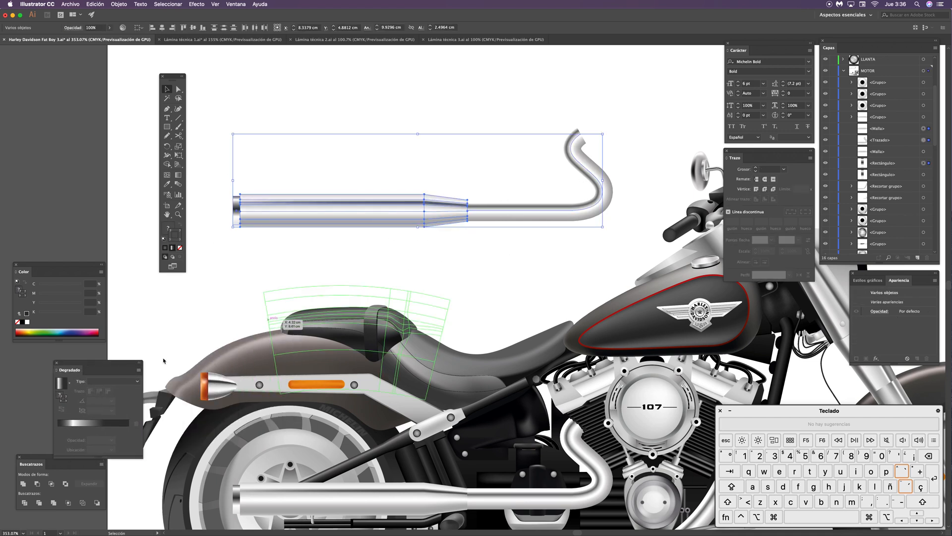
Step: Examine the dark diagonal strut and its bolted bracket beneath the motorcycle seat
key(space)
drag(480, 328, 441, 127)
key(z)
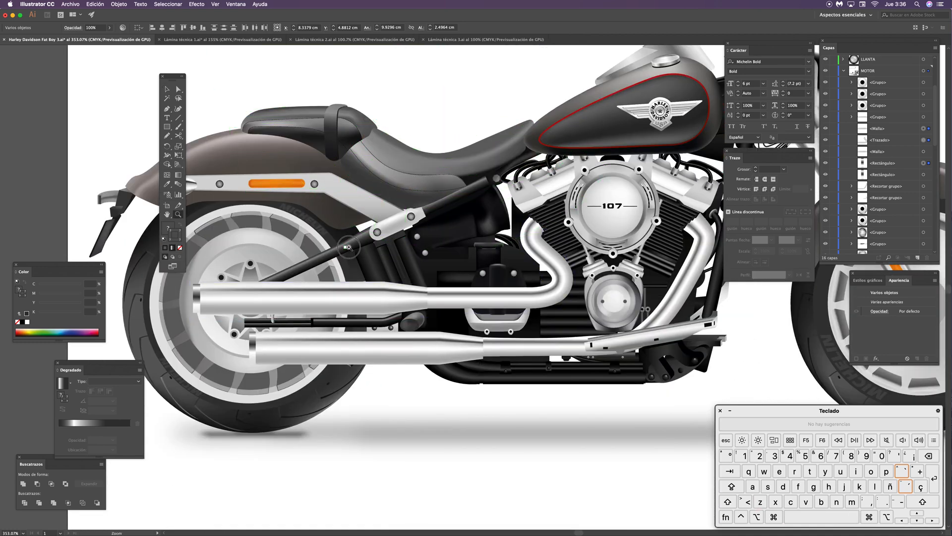
drag(351, 249, 474, 149)
key(space)
drag(484, 332, 449, 398)
key(v)
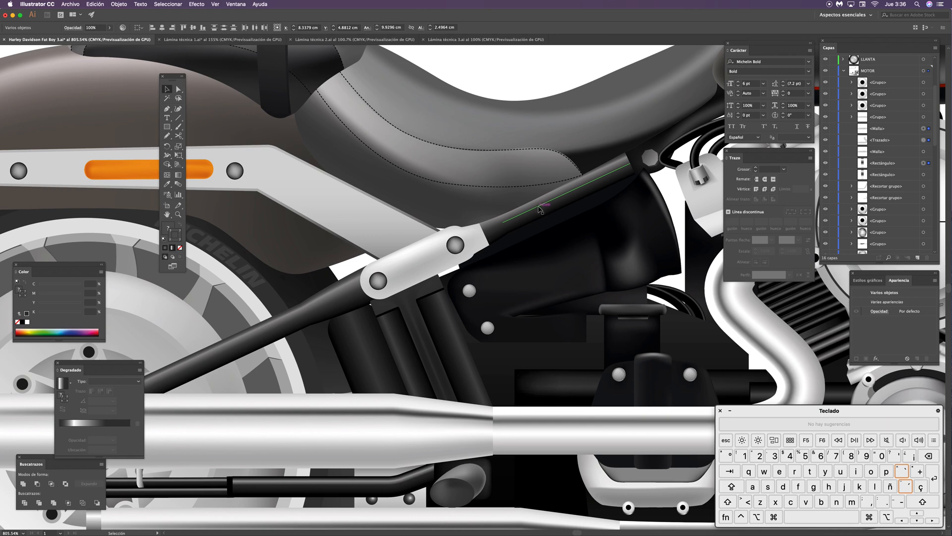
click(340, 289)
click(515, 132)
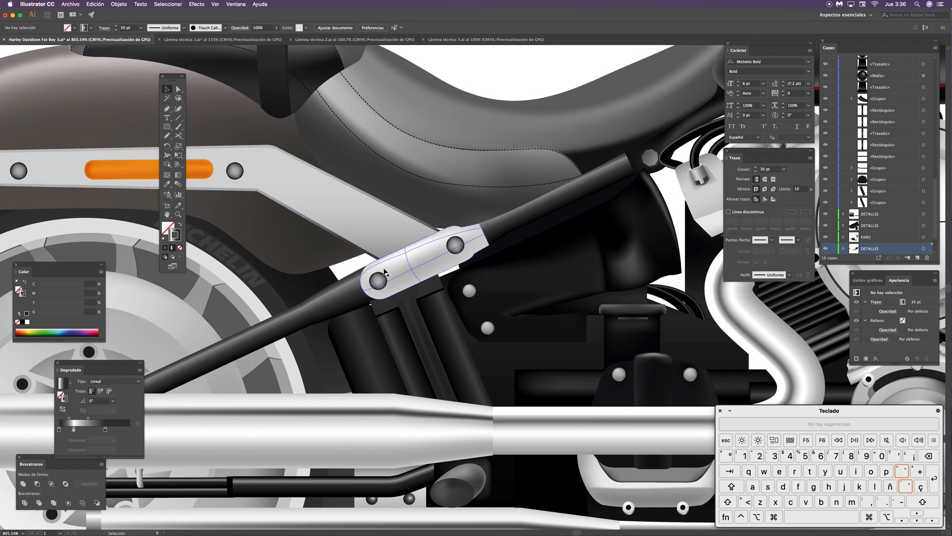
Step: Collapse the MOTOR layer in the layer list
key(super)
key(super+minus)
key(super+minus)
key(super+minus)
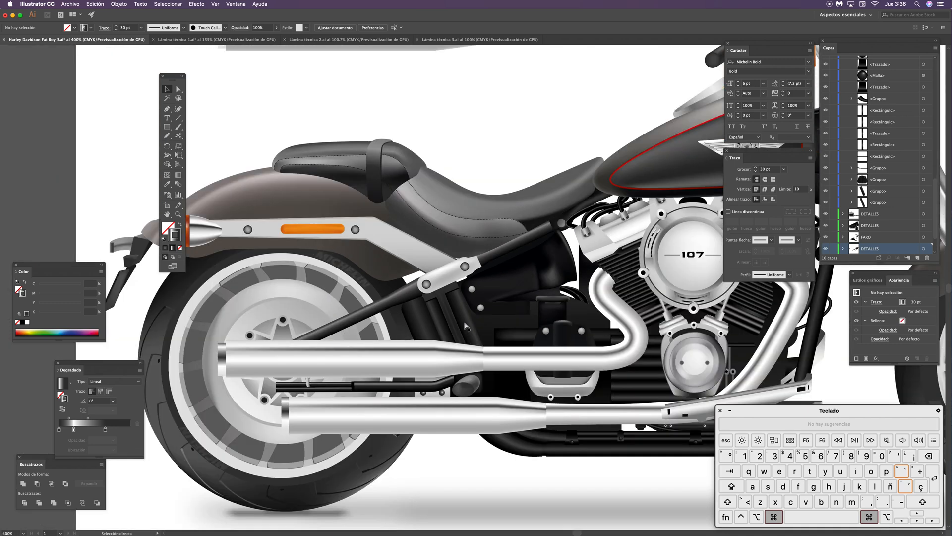
drag(525, 236, 492, 371)
key(v)
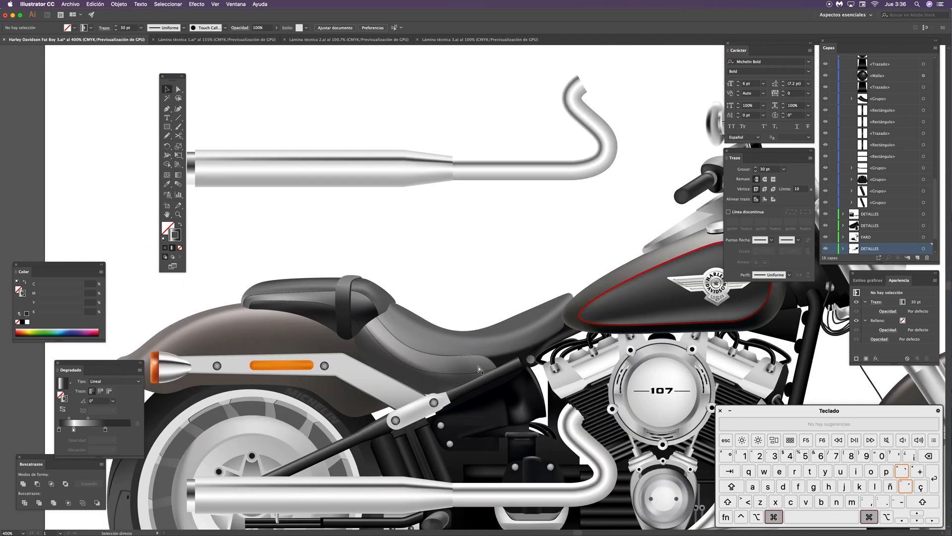
key(super+minus)
drag(437, 221, 449, 269)
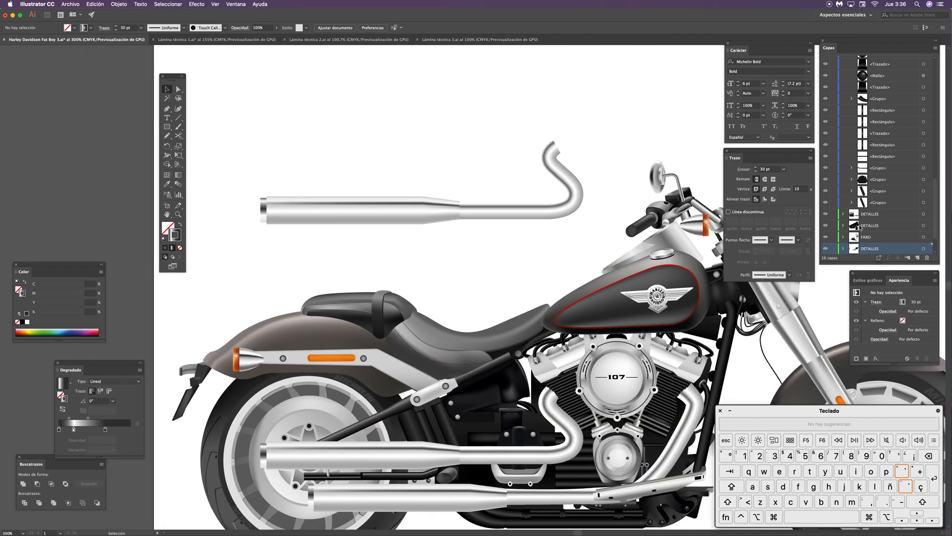
drag(935, 187, 940, 38)
click(844, 154)
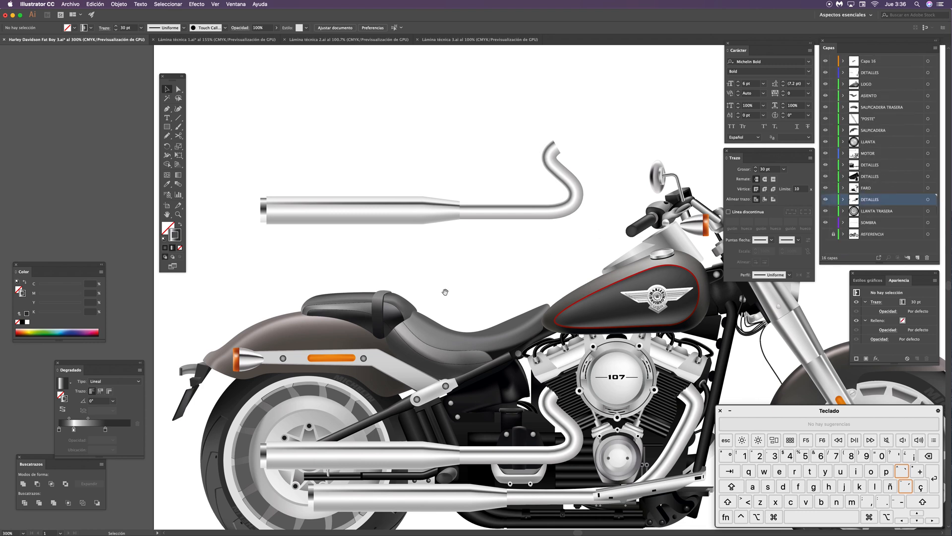
drag(517, 282, 511, 277)
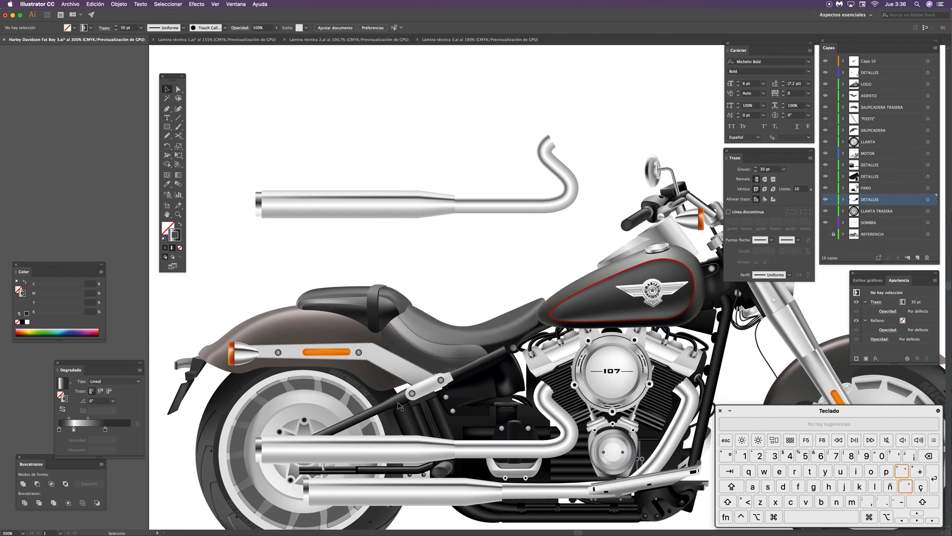
Step: Duplicate the dark diagonal strut group into the empty area above the loose exhaust pipe
click(402, 407)
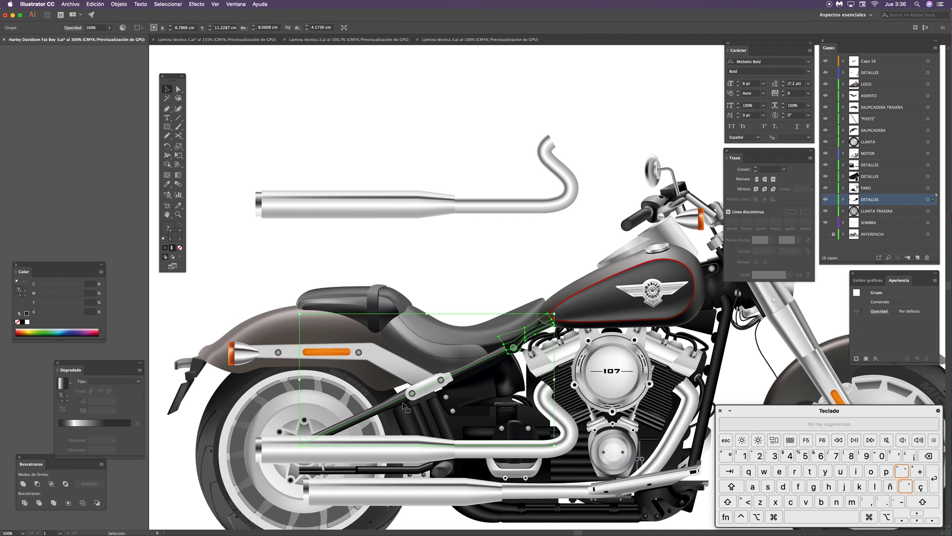
shift+click(442, 382)
click(466, 373)
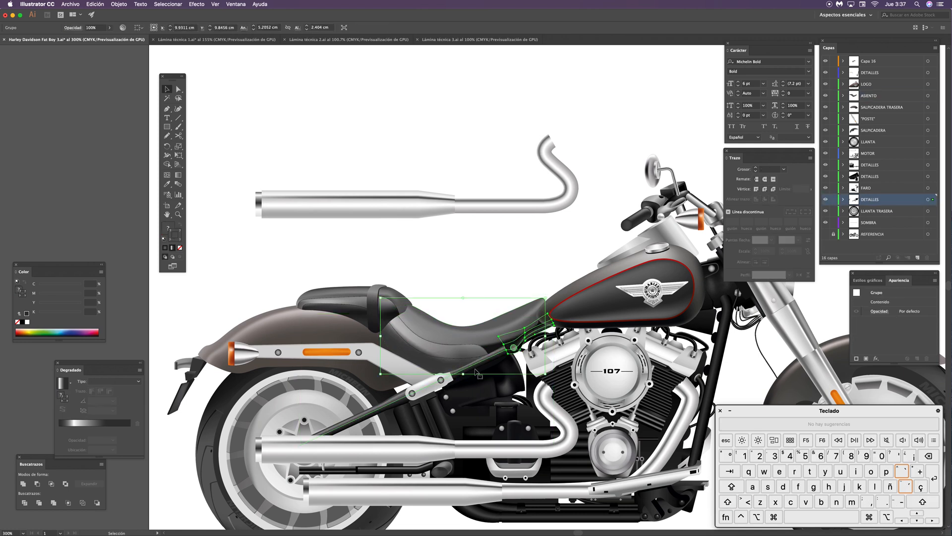
drag(460, 375, 392, 106)
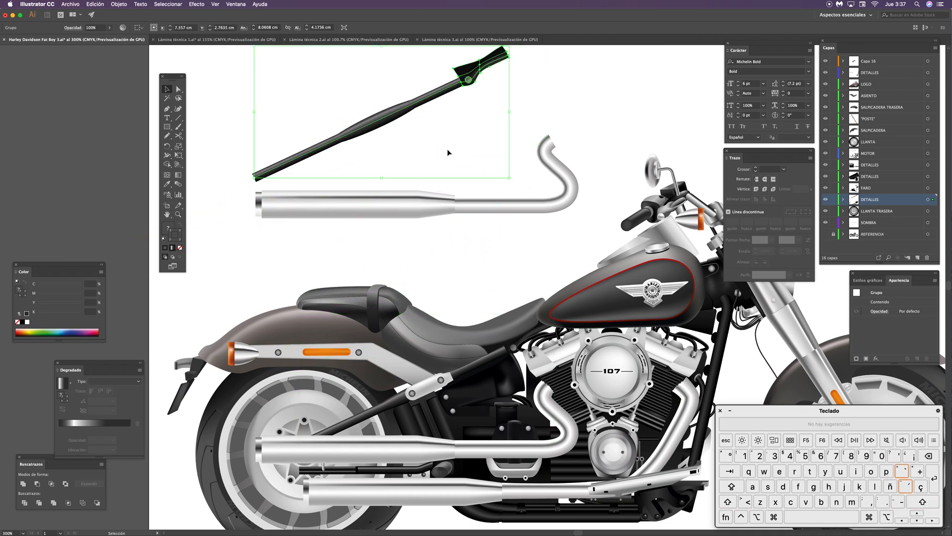
drag(507, 233, 564, 337)
click(495, 236)
Step: Locate the horizontal version of the strut beside the motorcycle and select its bar and bracket to examine them
key(z)
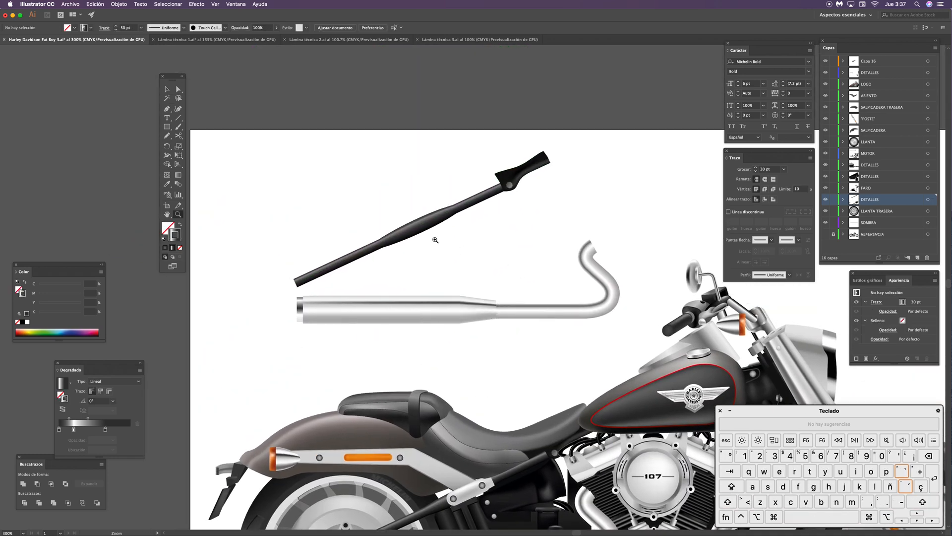
mouse_move(614, 304)
mouse_down()
mouse_move(592, 295)
mouse_move(611, 292)
mouse_move(455, 281)
mouse_up()
mouse_move(764, 355)
mouse_down()
mouse_move(645, 326)
mouse_move(500, 310)
mouse_up()
drag(749, 366, 583, 334)
drag(689, 320, 461, 339)
drag(381, 250, 441, 220)
key(v)
click(441, 216)
drag(459, 320, 528, 307)
click(530, 156)
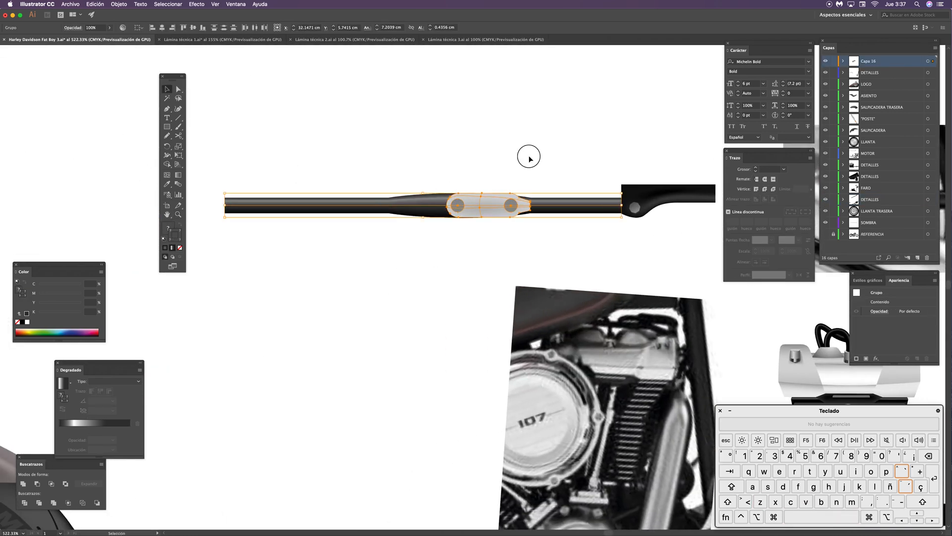
Step: Delete the light bolted bracket from the horizontal strut
click(493, 211)
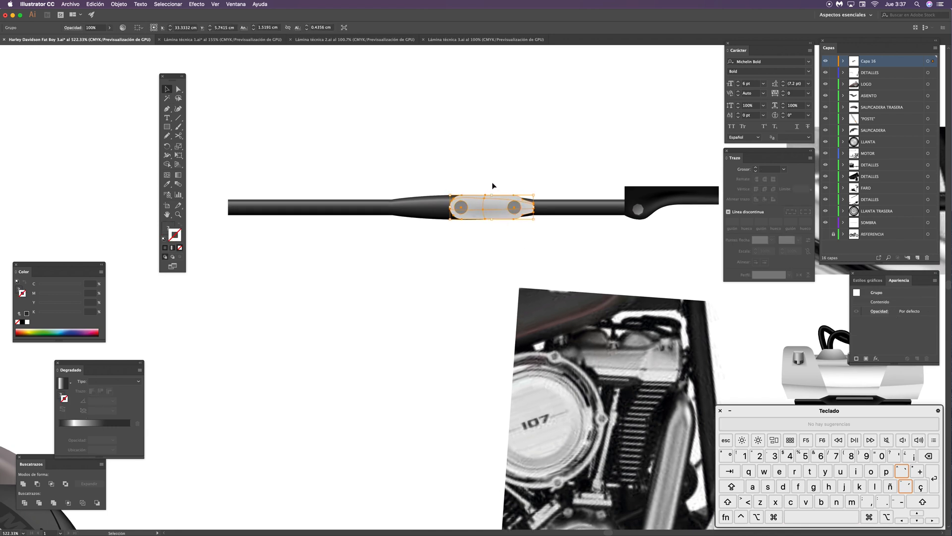
mouse_move(514, 248)
mouse_down()
mouse_move(502, 291)
mouse_move(529, 276)
mouse_move(525, 252)
mouse_up()
key(BackSpace)
click(510, 201)
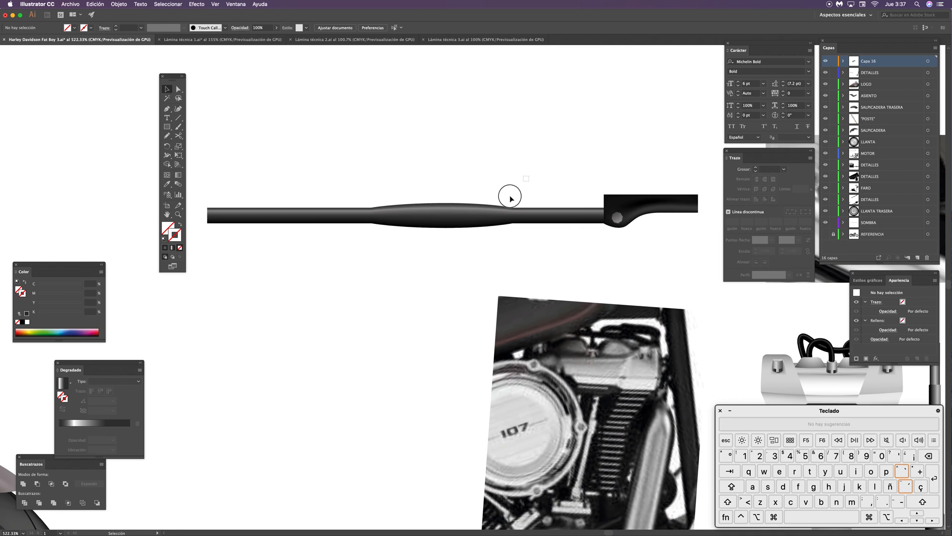
Step: Display the artwork as outlines and select the horizontal bar's paths to examine how the strut is built
click(502, 133)
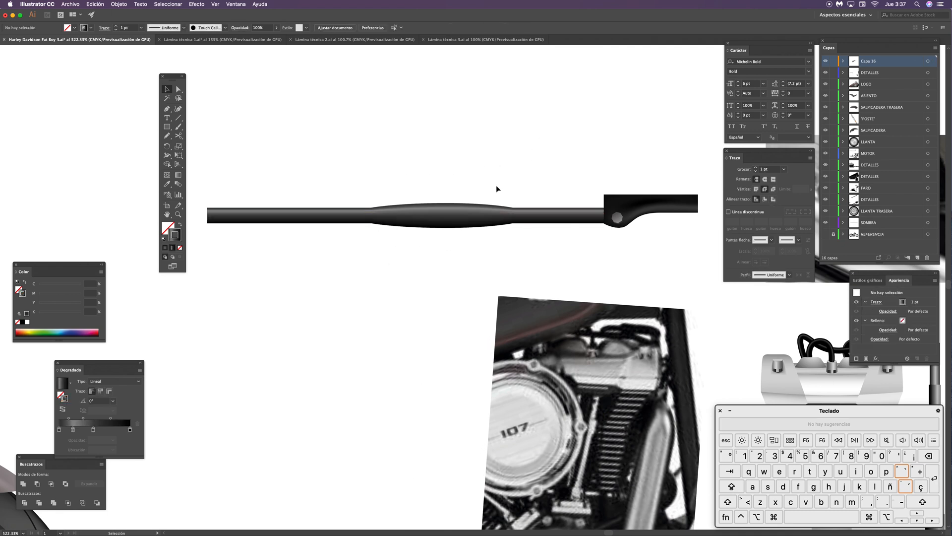
key(super+y)
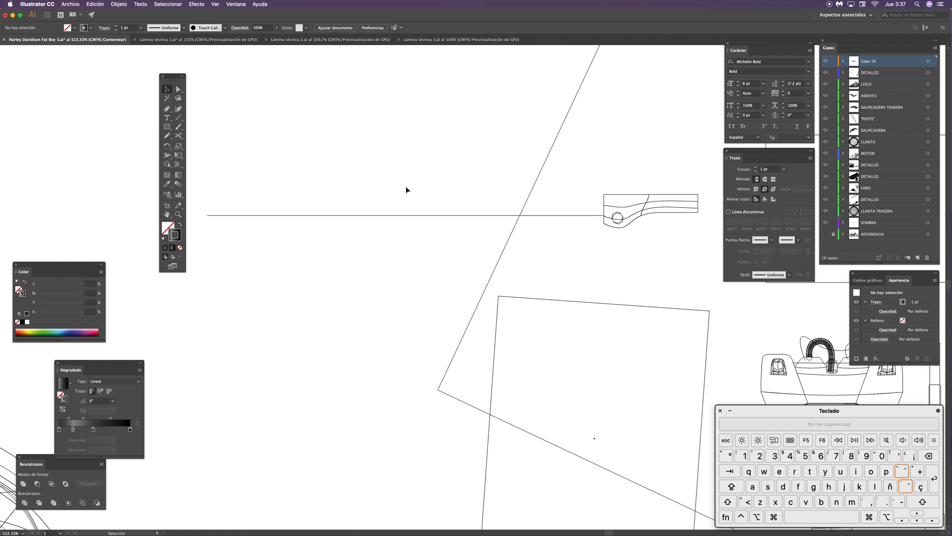
click(650, 212)
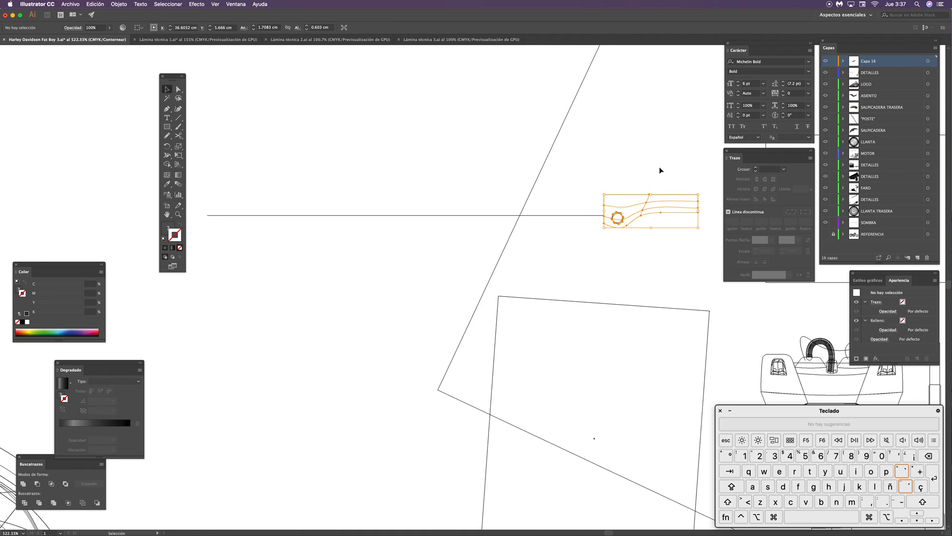
click(644, 208)
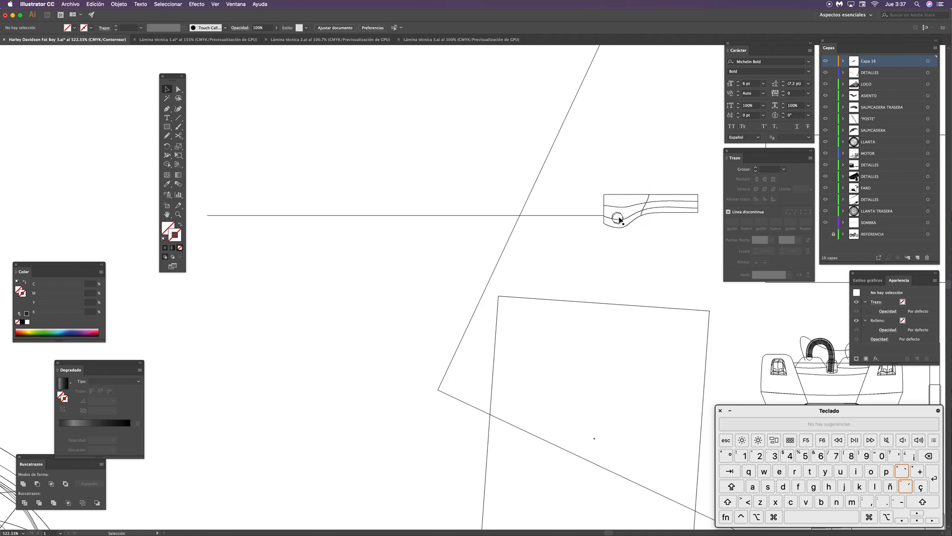
drag(453, 190, 389, 255)
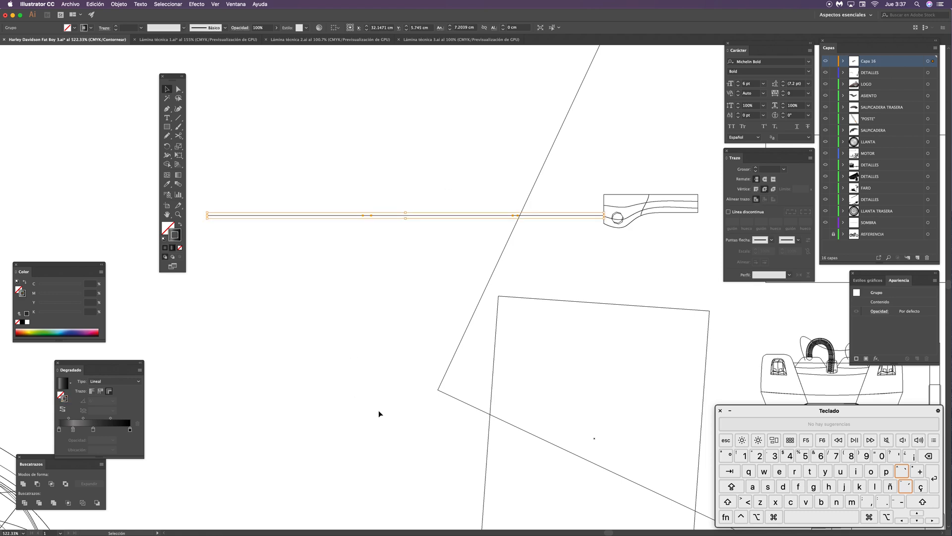
Step: Restore the full-colour preview and draw a straight horizontal path about 6.9 cm long above the strut bar with the Pen tool
drag(372, 400, 370, 400)
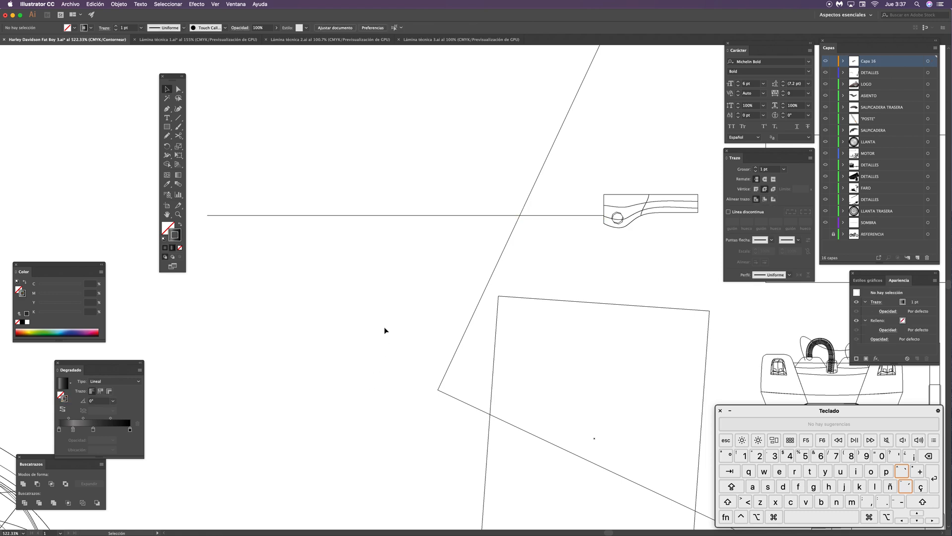
key(super+y)
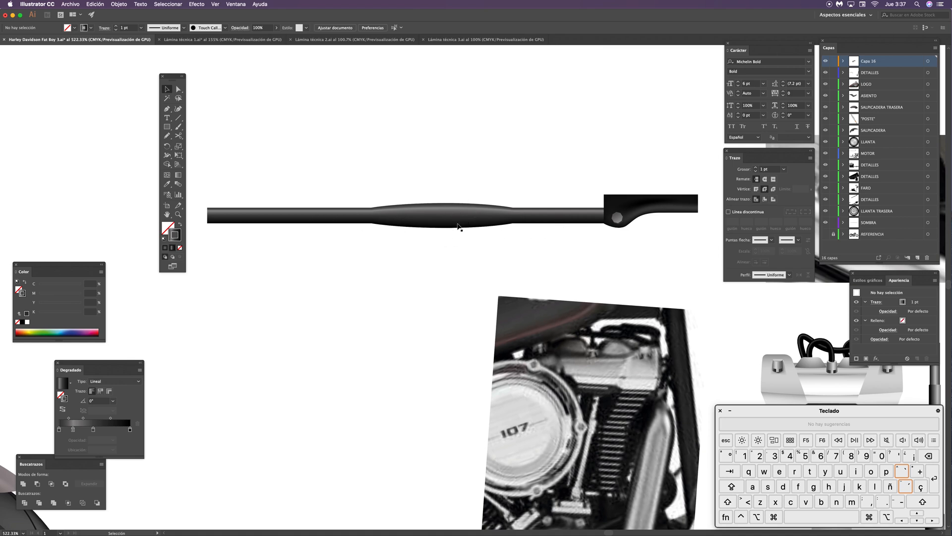
key(space)
drag(461, 227, 485, 254)
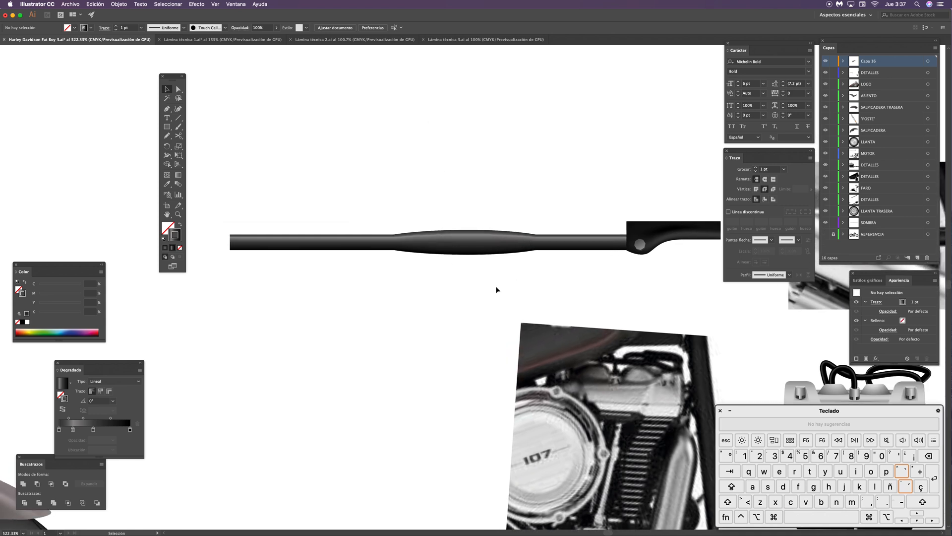
key(space)
drag(478, 300, 483, 310)
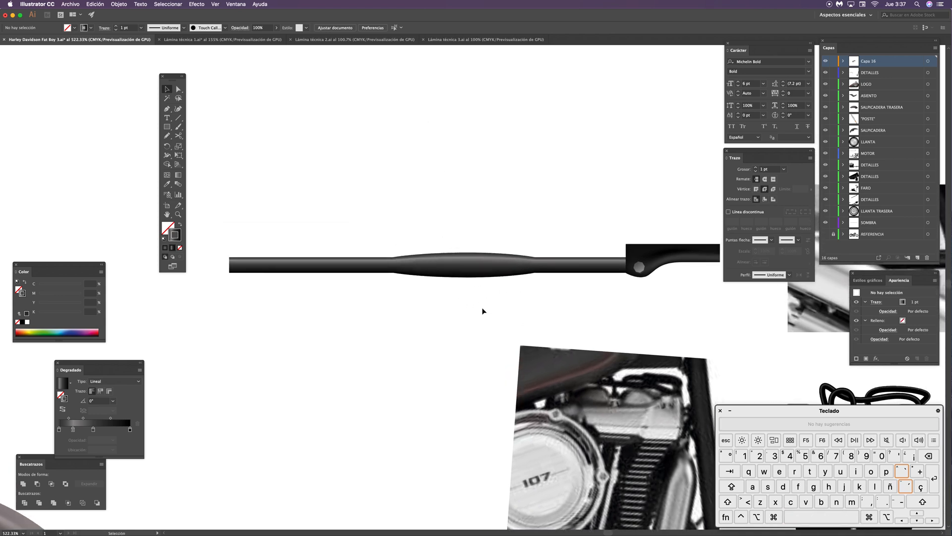
key(p)
drag(232, 188, 293, 179)
shift+click(614, 193)
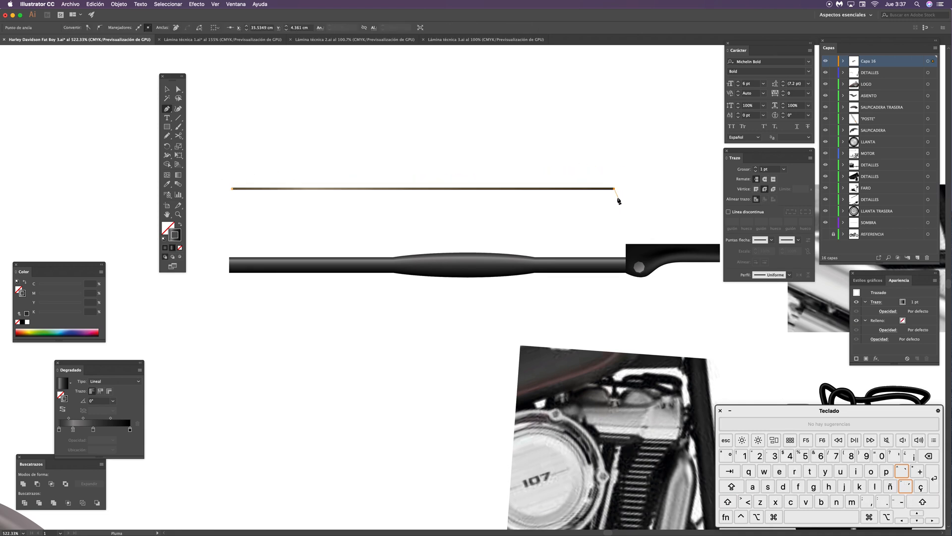
key(v)
click(627, 194)
Step: Copy the strut bar's 8 pt dark gradient stroke onto the new horizontal line with the Eyedropper
key(super+a)
key(super+minus)
key(super+minus)
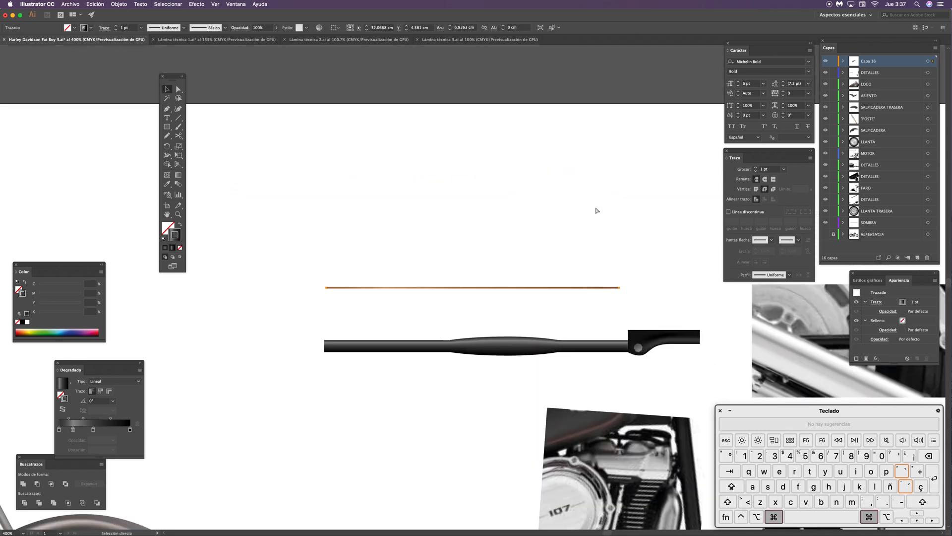
key(space)
drag(405, 313, 727, 269)
drag(237, 305, 441, 307)
key(i)
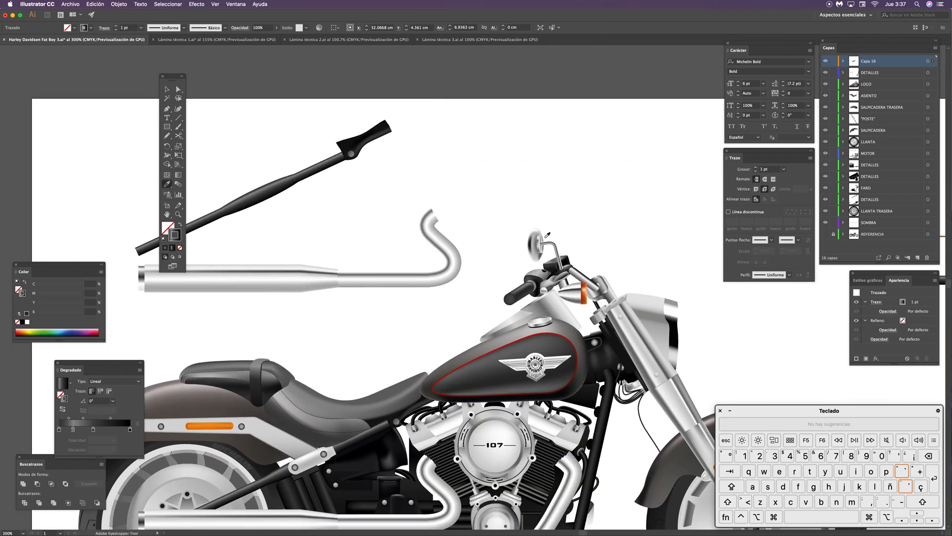
key(space)
drag(636, 279, 365, 255)
key(z)
drag(459, 243, 535, 225)
key(space)
drag(539, 265, 519, 263)
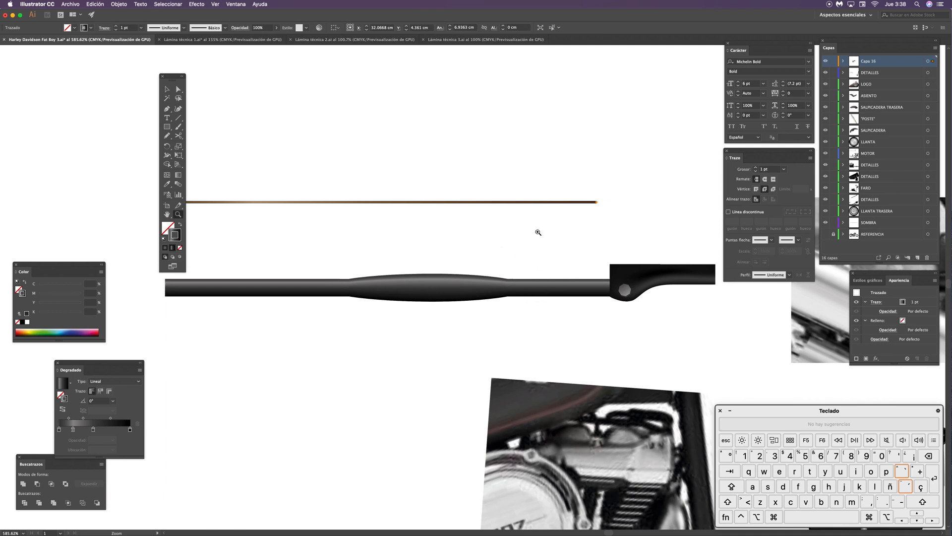
key(i)
click(535, 285)
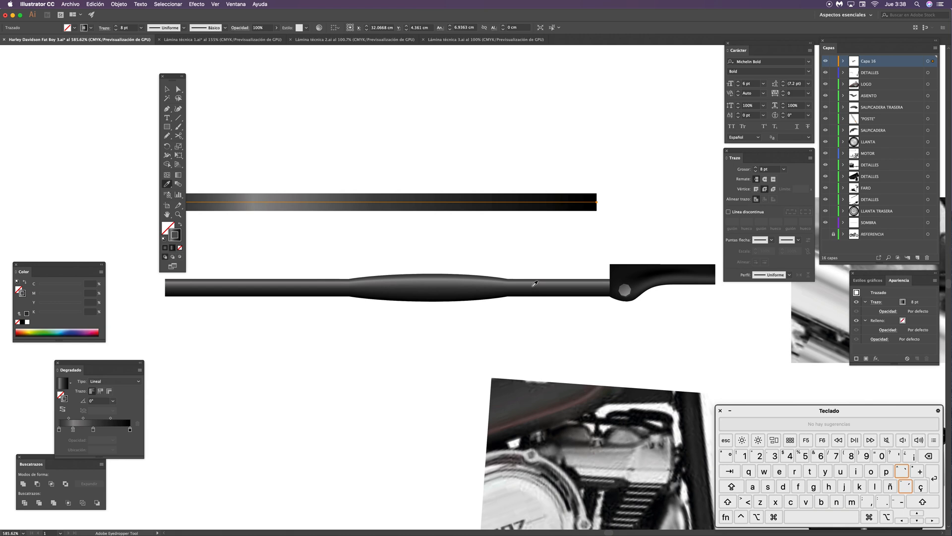
drag(502, 285, 554, 293)
key(v)
click(532, 163)
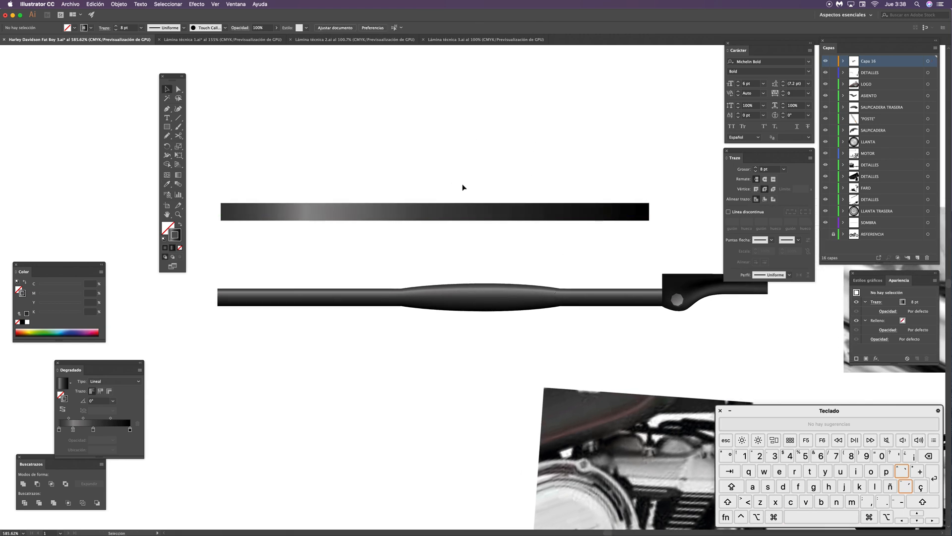
Step: Apply the new line's gradient across the stroke instead of within it
drag(478, 189, 456, 235)
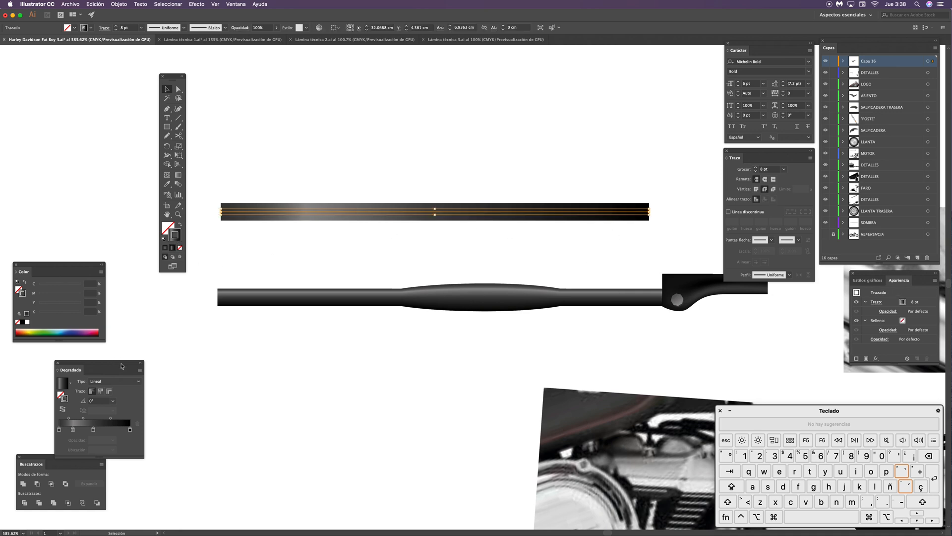
drag(122, 366, 423, 254)
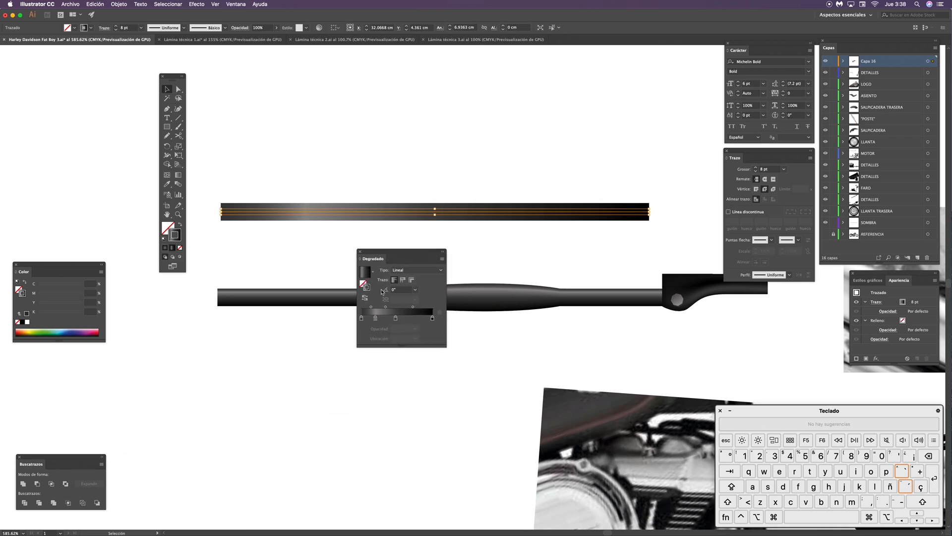
click(412, 280)
drag(432, 256, 140, 353)
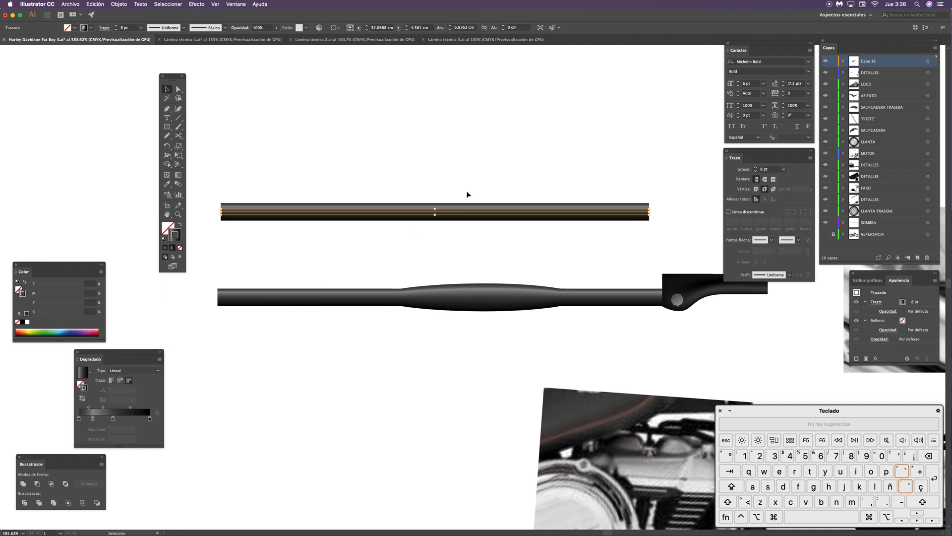
click(546, 198)
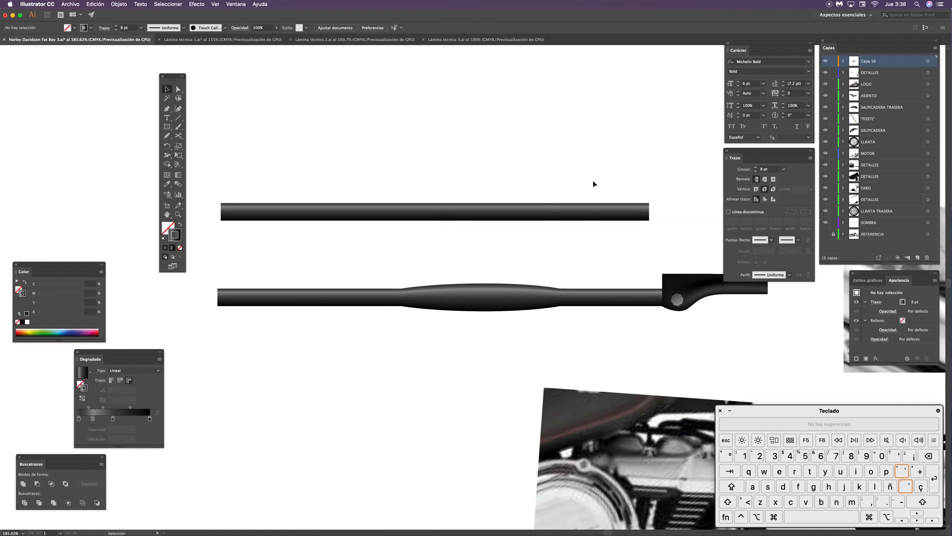
Step: Widen the new line's stroke to about 37 pt with the Width tool at a point slightly left of its middle
click(600, 212)
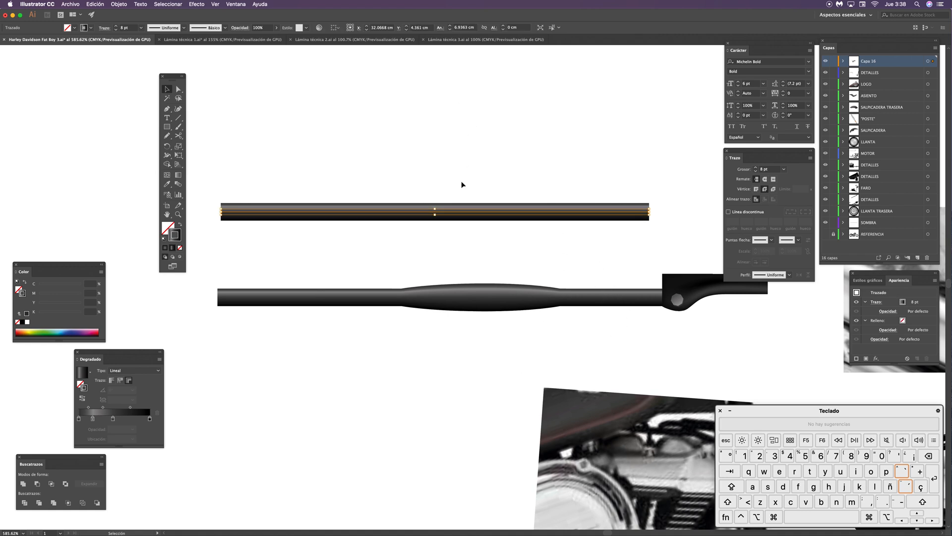
key(space)
drag(501, 187, 524, 203)
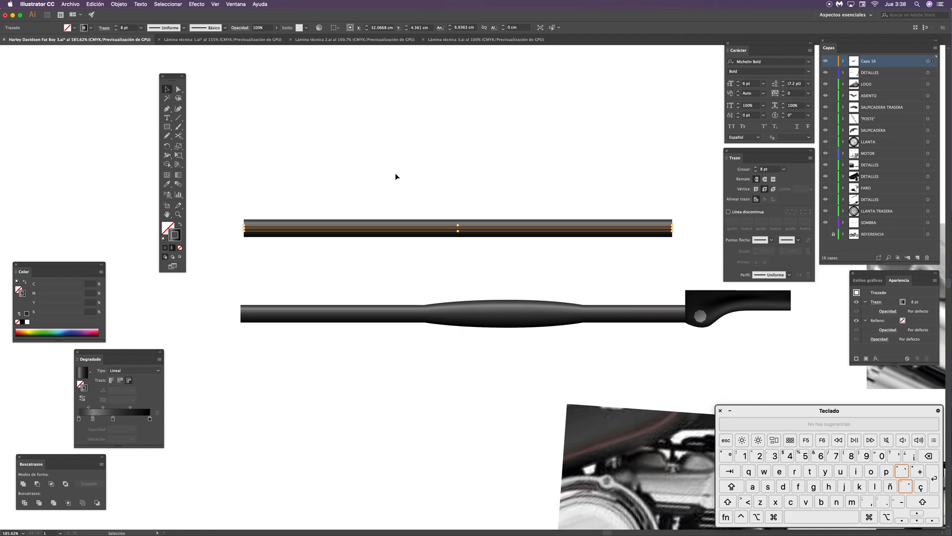
click(392, 179)
click(349, 228)
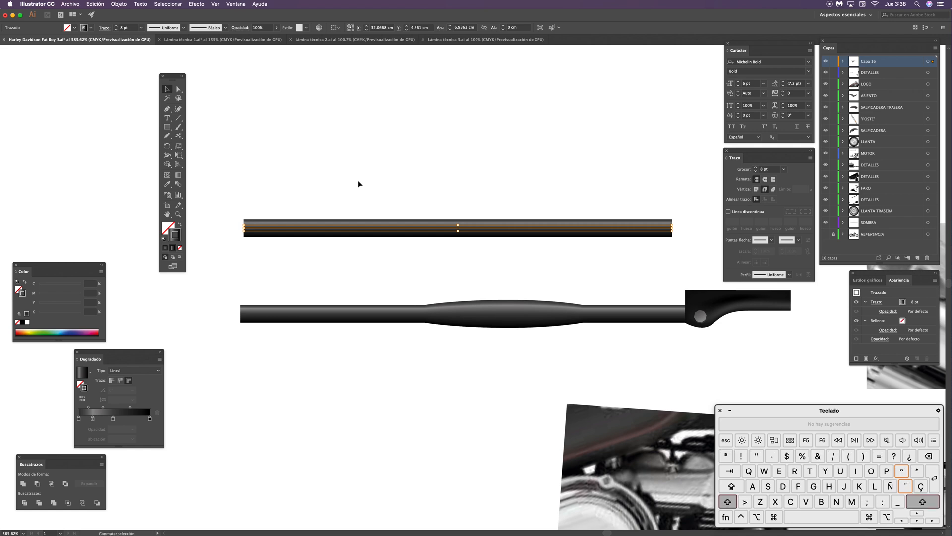
key(shift+w)
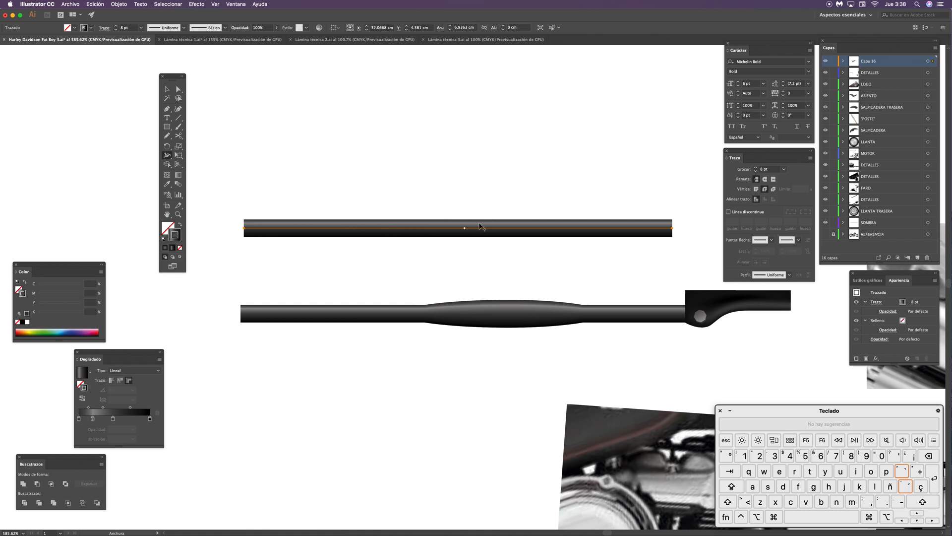
click(428, 229)
drag(428, 229, 429, 275)
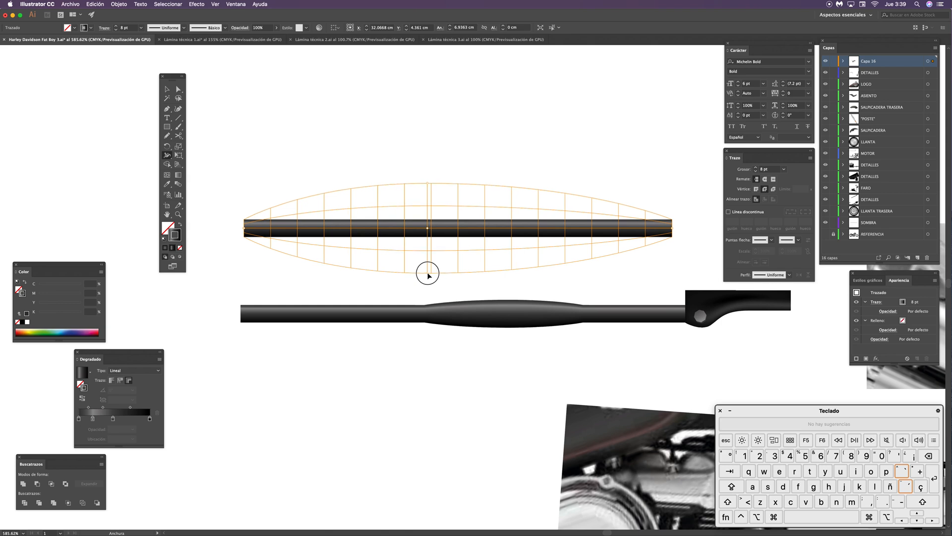
mouse_move(429, 274)
mouse_down()
mouse_move(428, 235)
mouse_move(426, 270)
mouse_up()
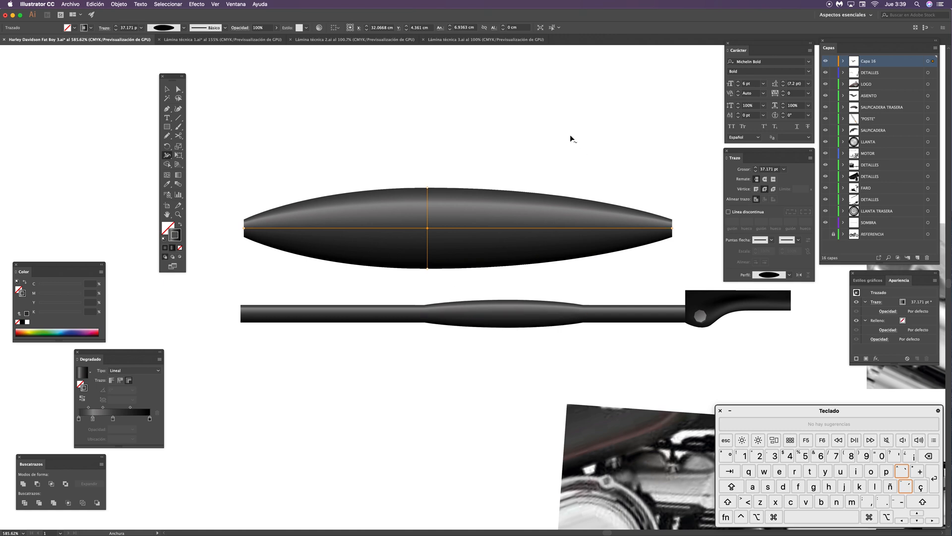
key(v)
click(535, 145)
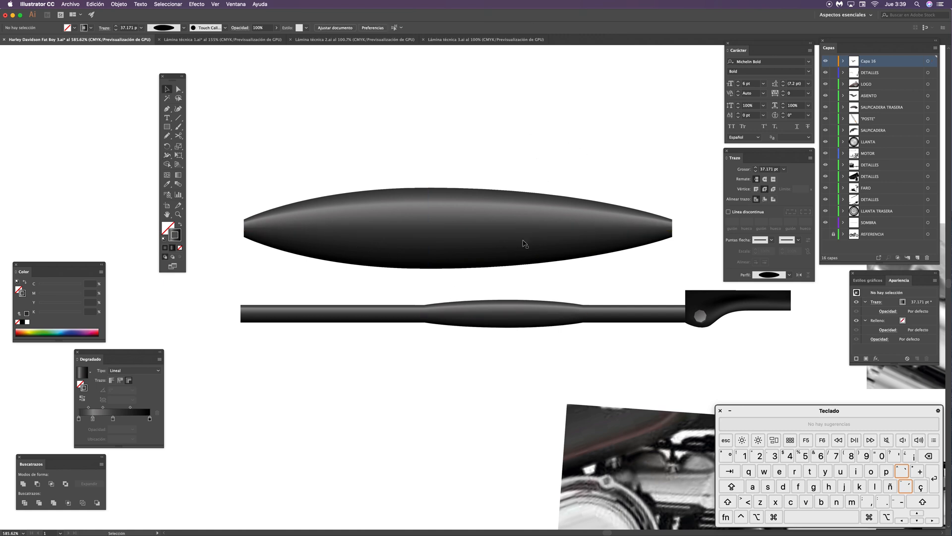
Step: Select the widened stroke and compare its outline display with its preview to examine the underlying path
drag(640, 195, 617, 263)
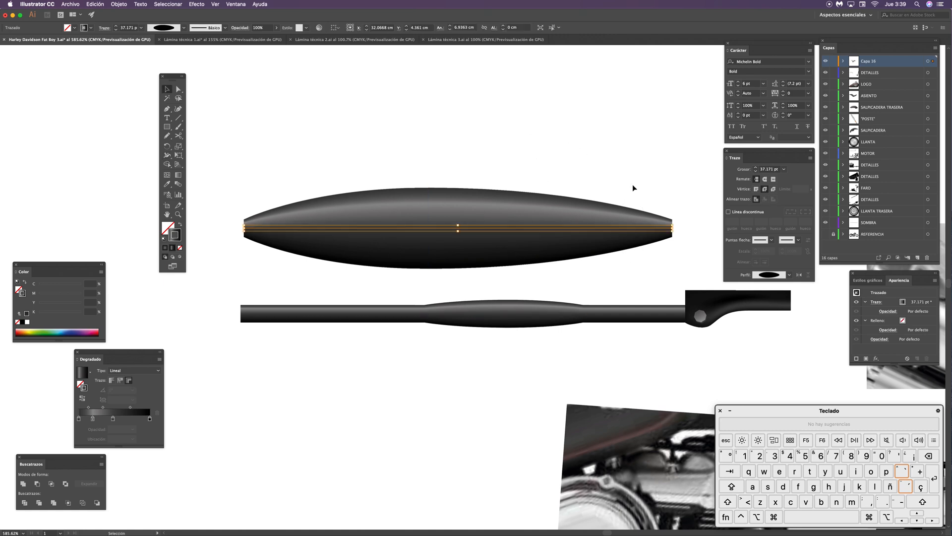
click(667, 209)
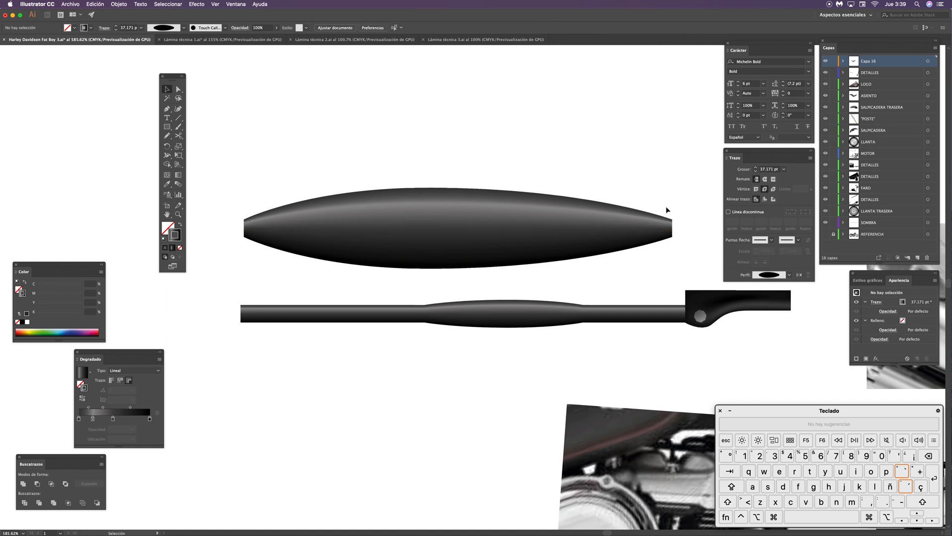
drag(663, 205, 672, 239)
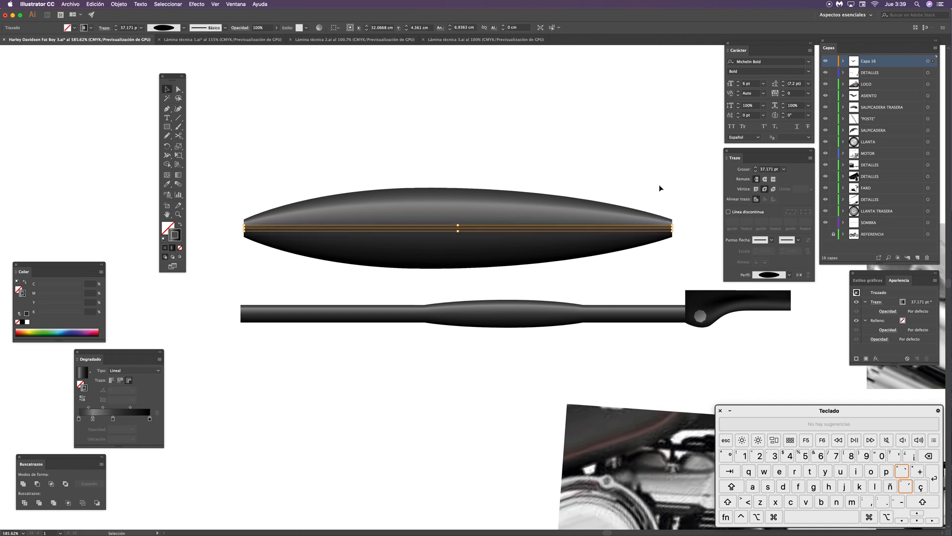
key(super+y)
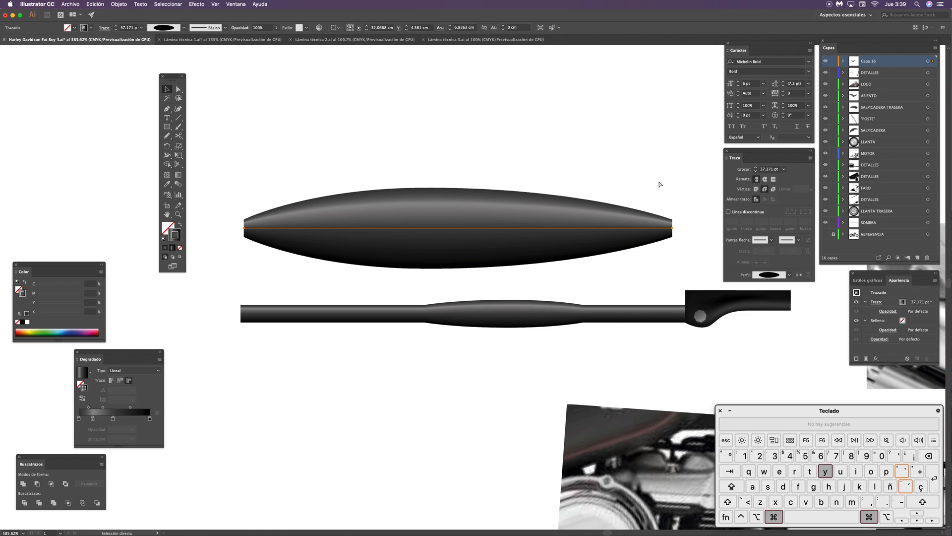
click(507, 160)
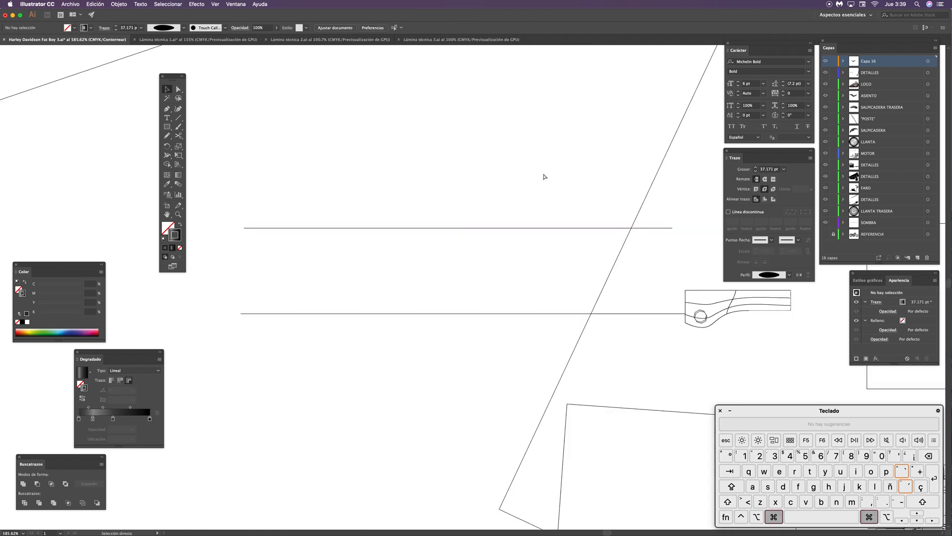
key(super+y)
click(454, 268)
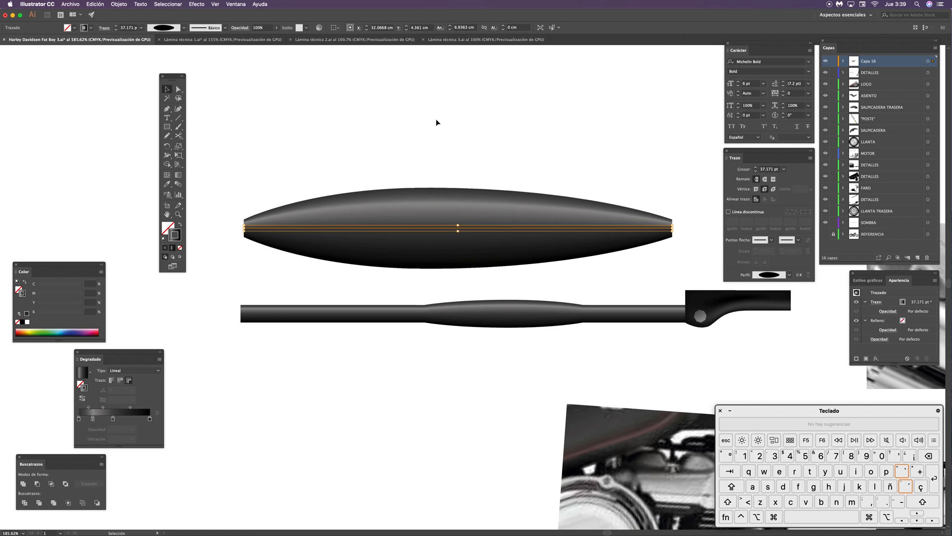
click(549, 158)
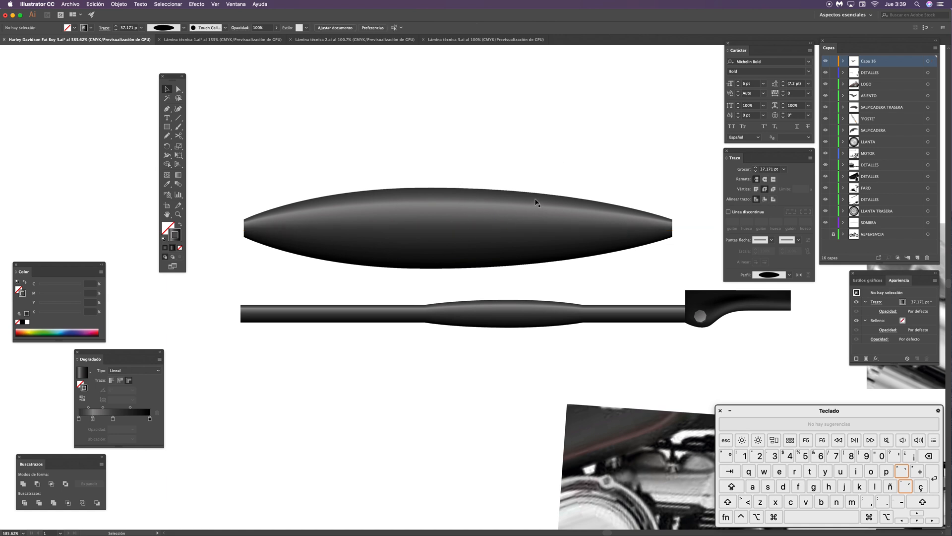
Step: Undo the Width tool bulge on the line above the strut
scroll(510, 218, down, 3)
scroll(510, 219, right, 3)
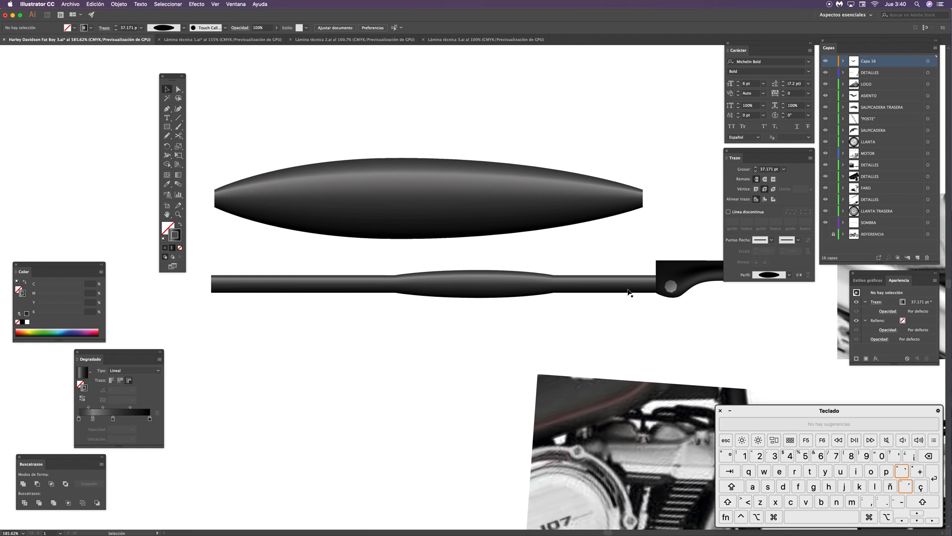
key(space)
drag(466, 328, 496, 394)
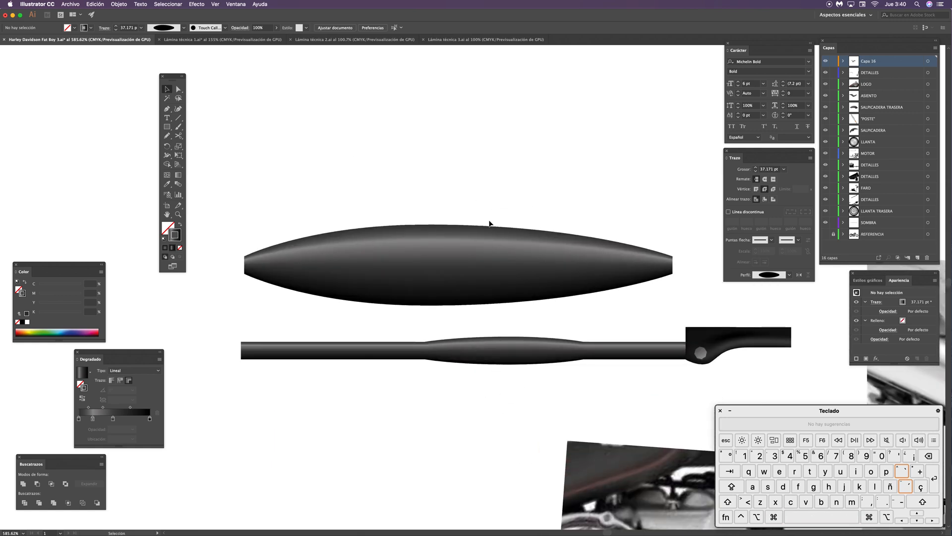
key(super+z)
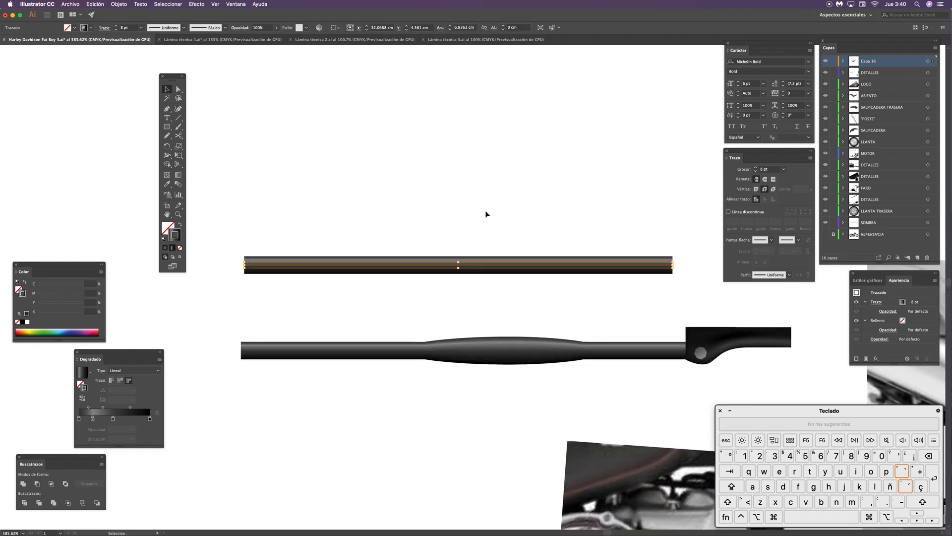
Step: Cut the line with the Scissors at two points around its middle and select the 2 cm central segment
key(c)
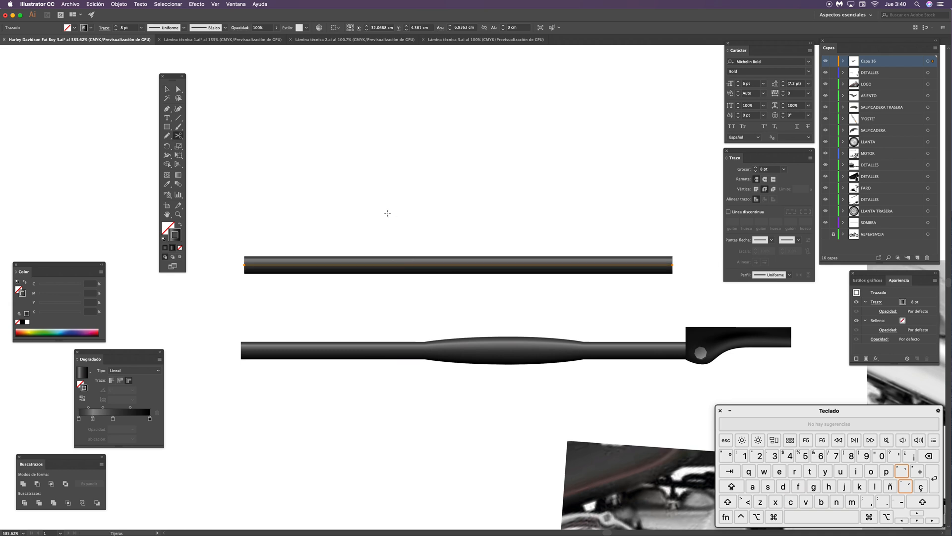
click(412, 266)
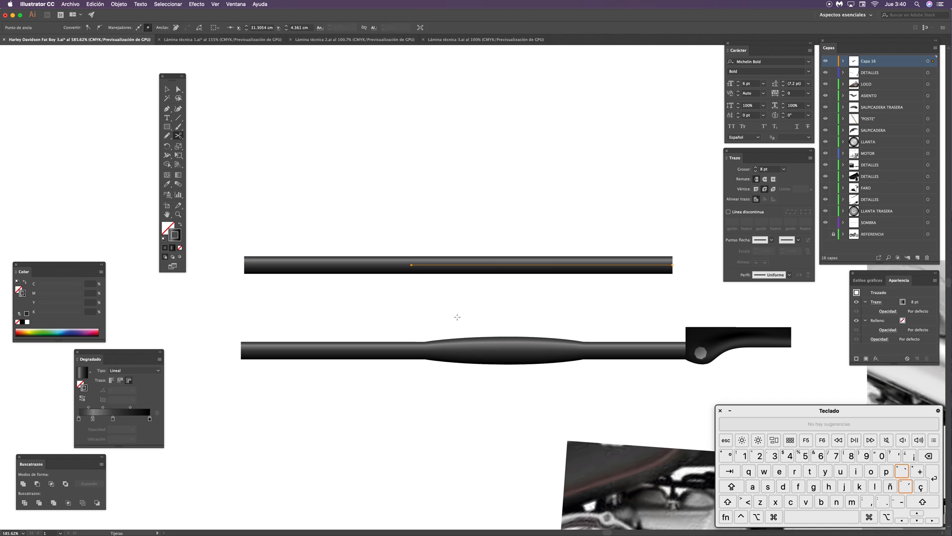
click(536, 266)
key(v)
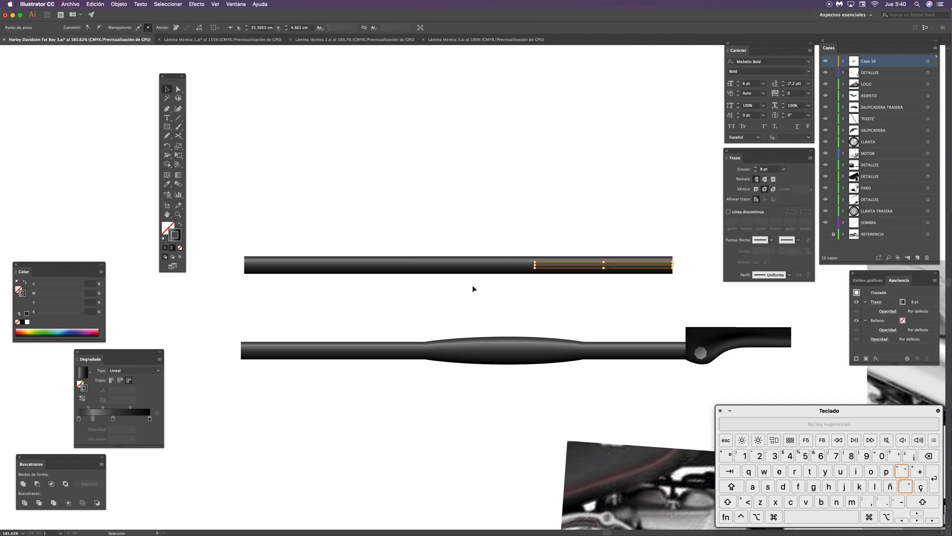
click(481, 270)
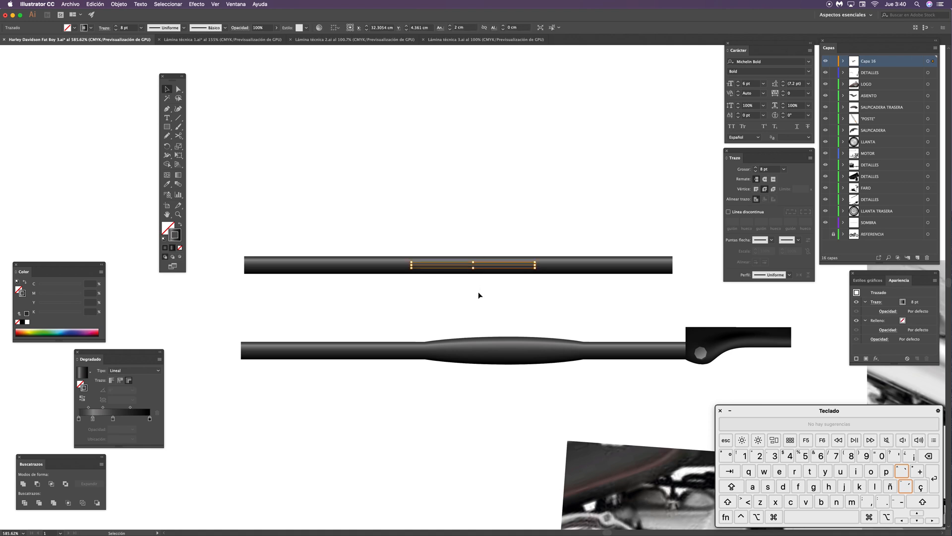
Step: Widen the central segment's stroke at its middle to about 25.6 pt with the Width tool and select the whole bar
key(shift+w)
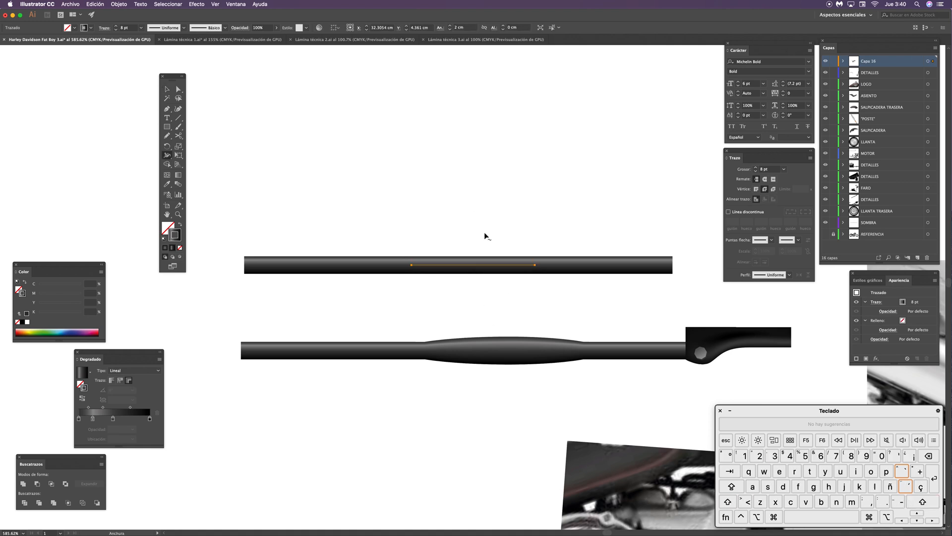
drag(476, 266, 473, 293)
key(v)
click(555, 207)
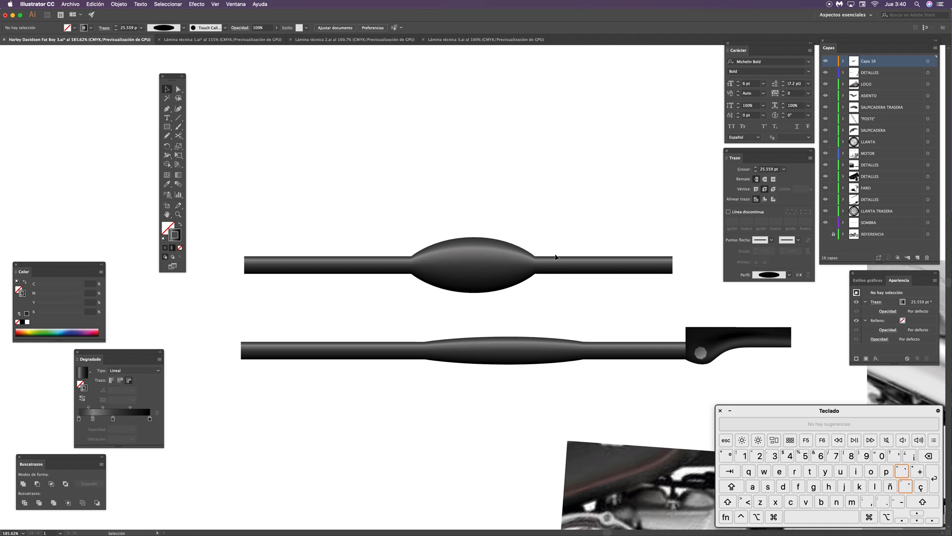
scroll(555, 257, up, 3)
click(449, 353)
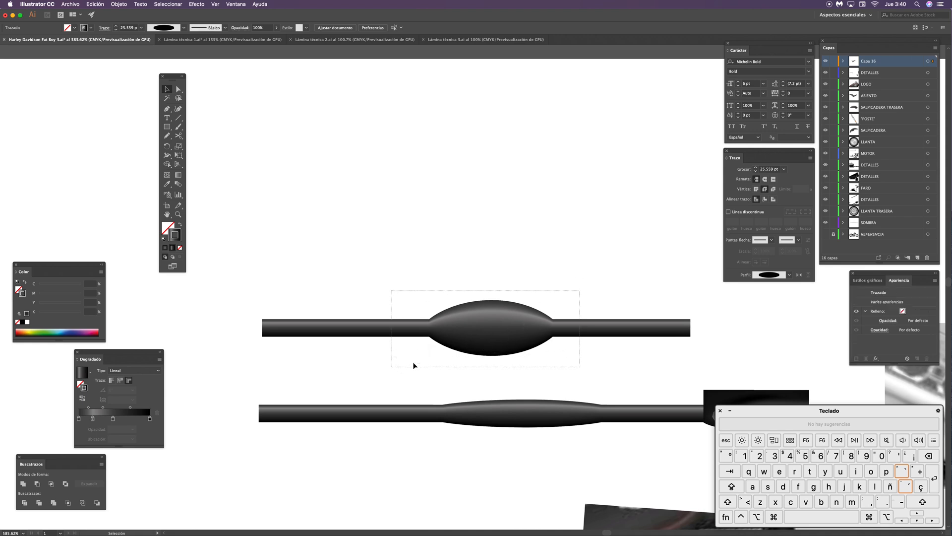
drag(413, 363, 580, 366)
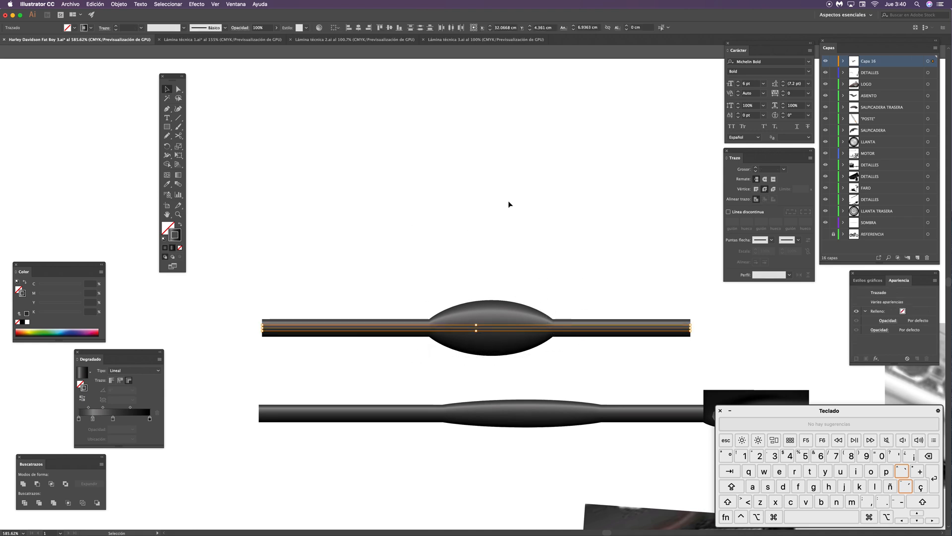
Step: Draw a wavy four-point open path about 4.4 by 1.85 cm above the bar with the Pen tool and select it
key(p)
click(276, 238)
drag(401, 225, 434, 172)
drag(505, 144, 559, 165)
drag(549, 255, 613, 276)
key(v)
click(657, 234)
drag(568, 181, 485, 220)
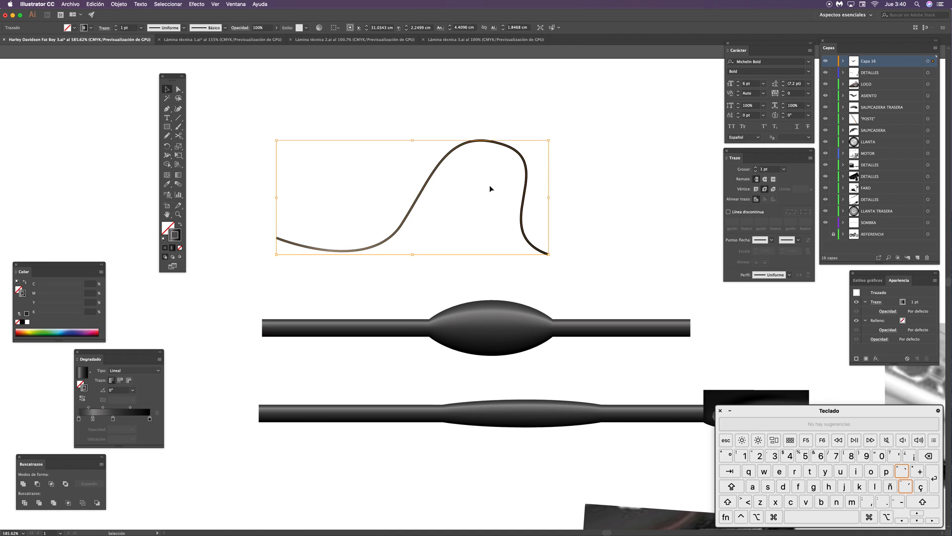
Step: Copy the bar's 8 pt stroke to the wavy path with the Eyedropper and apply its gradient across the stroke
key(i)
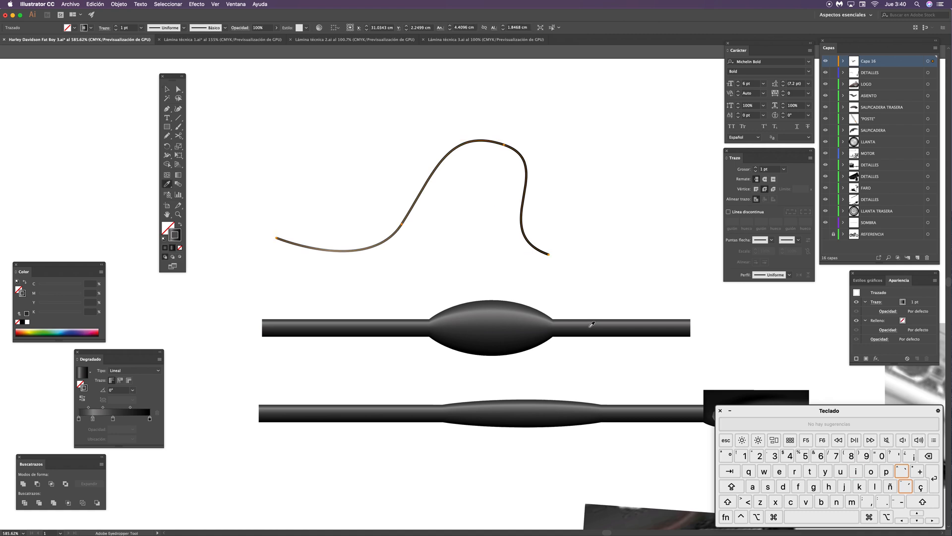
click(590, 327)
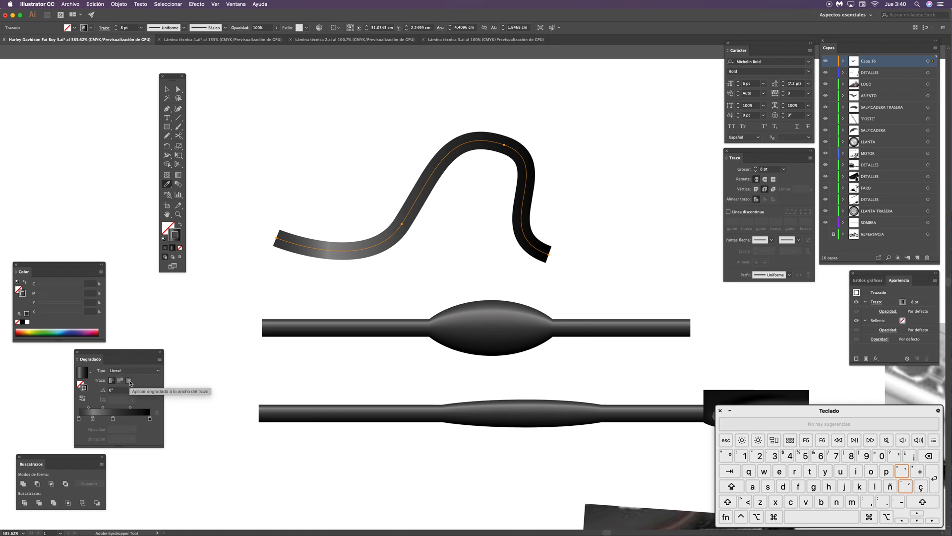
click(130, 383)
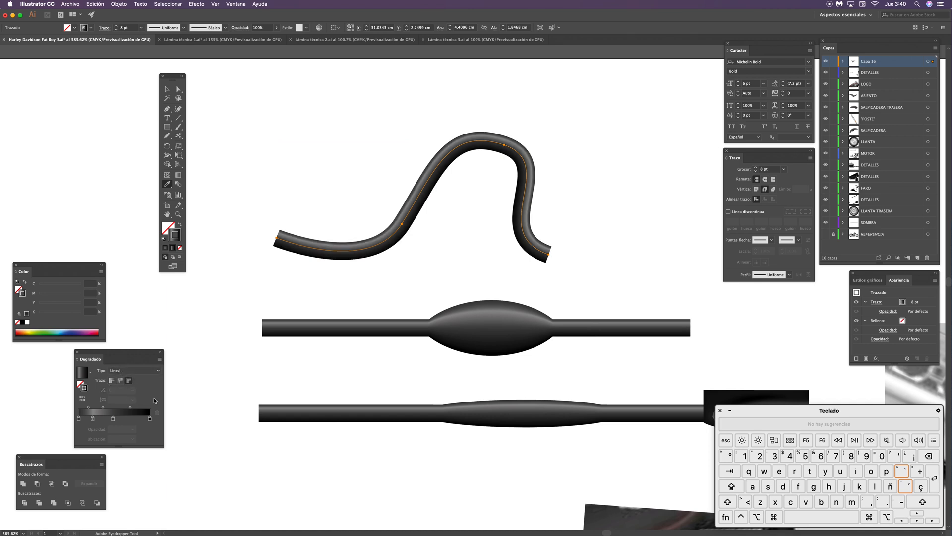
key(v)
click(576, 163)
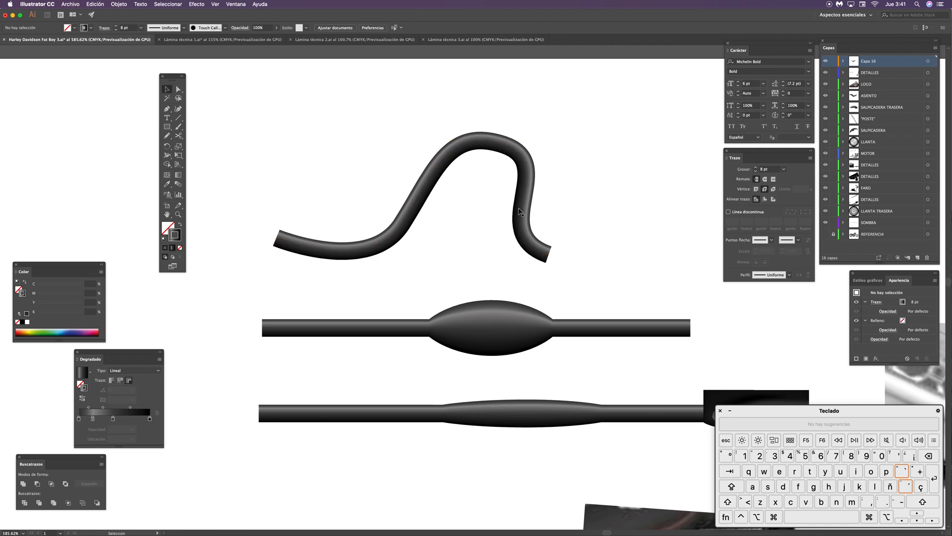
key(space)
drag(537, 225, 533, 228)
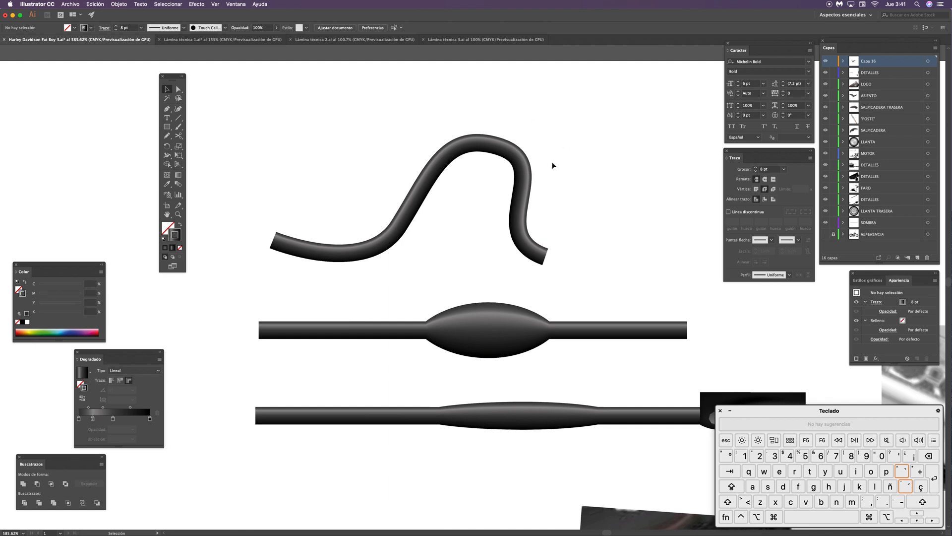
Step: Widen the wavy path's stroke at its right end to about 22 pt with the Width tool
drag(552, 143, 496, 208)
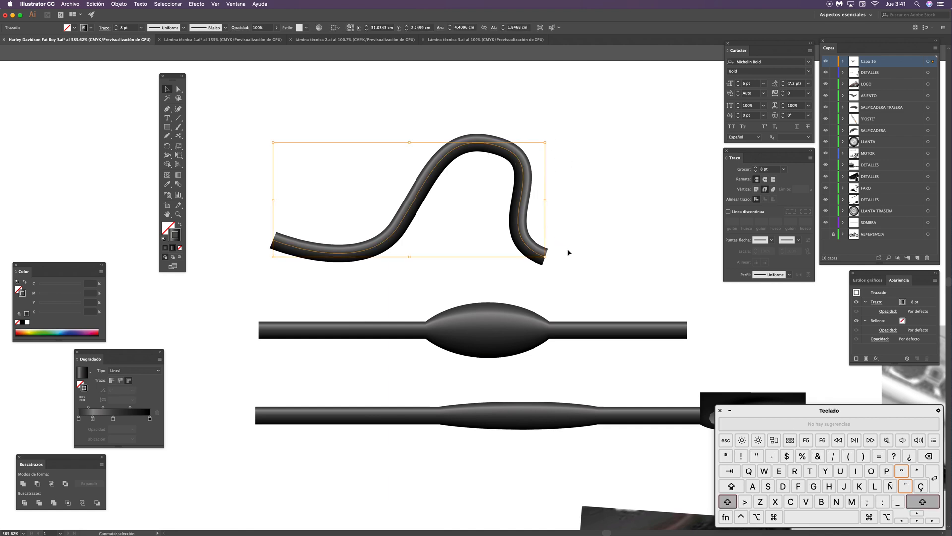
key(shift+w)
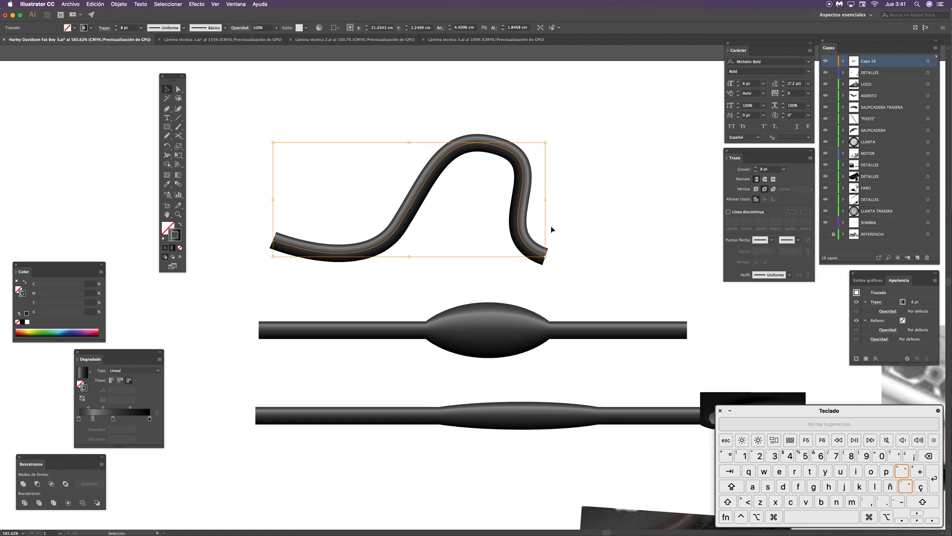
key(v)
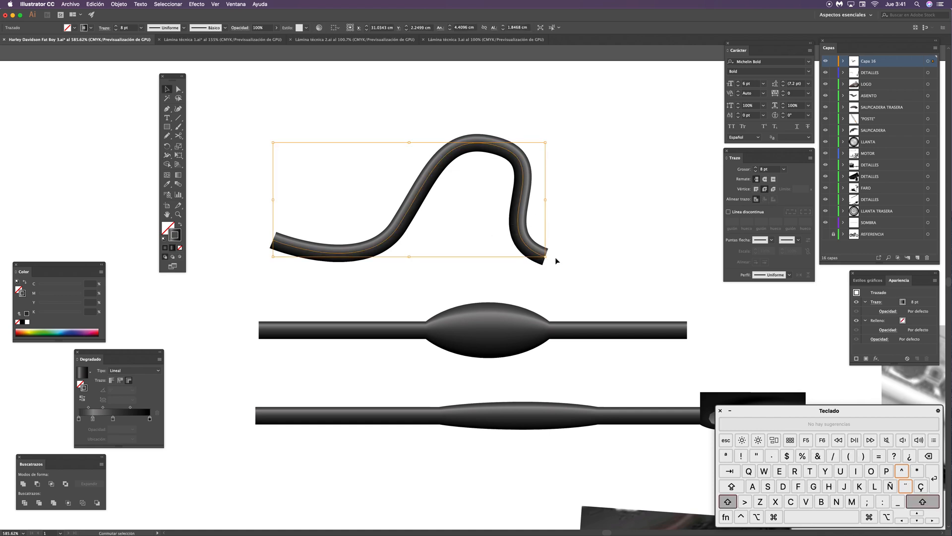
key(shift+w)
mouse_move(546, 258)
mouse_down()
mouse_move(538, 283)
mouse_move(557, 235)
mouse_up()
key(super+z)
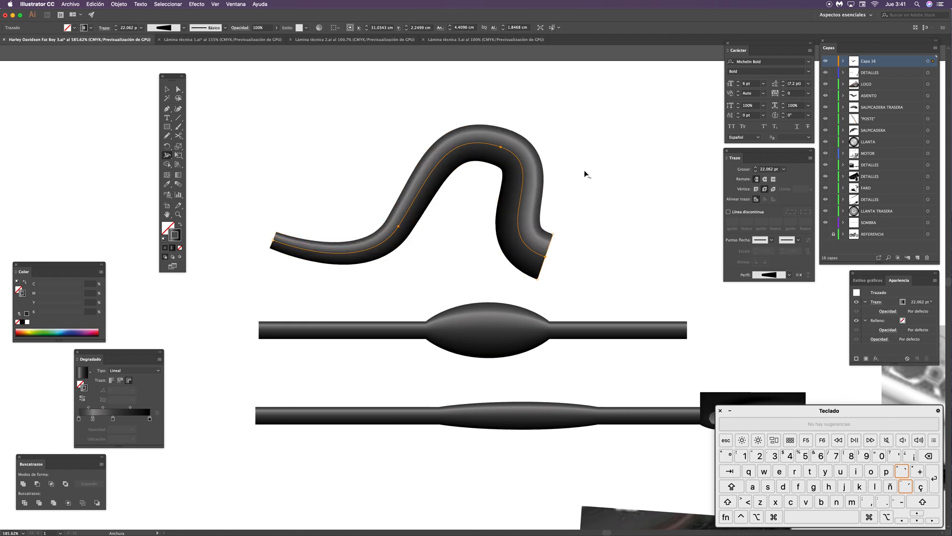
key(v)
click(604, 216)
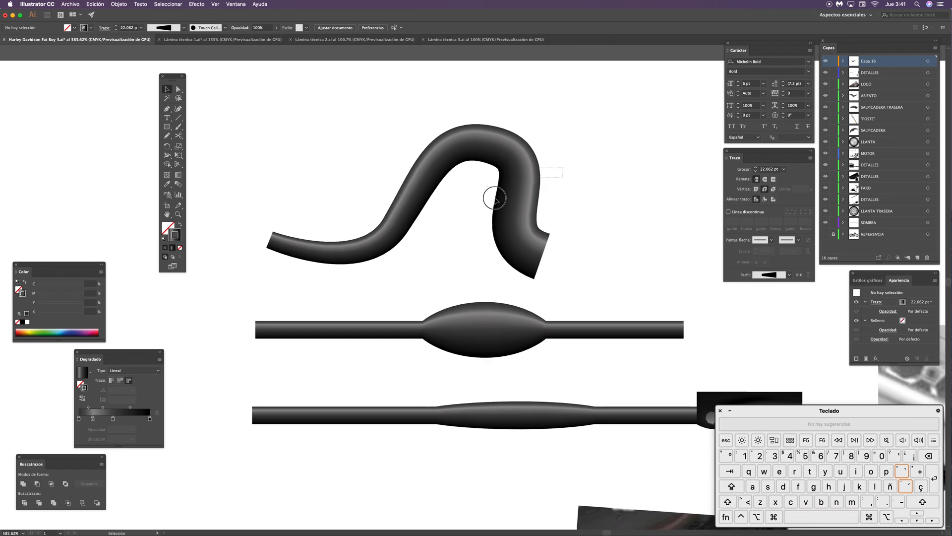
Step: Move the tapered wavy pipe about 0.7 cm right and 0.5 cm up
scroll(496, 198, up, 3)
scroll(496, 198, right, 1)
click(484, 256)
drag(484, 255, 527, 228)
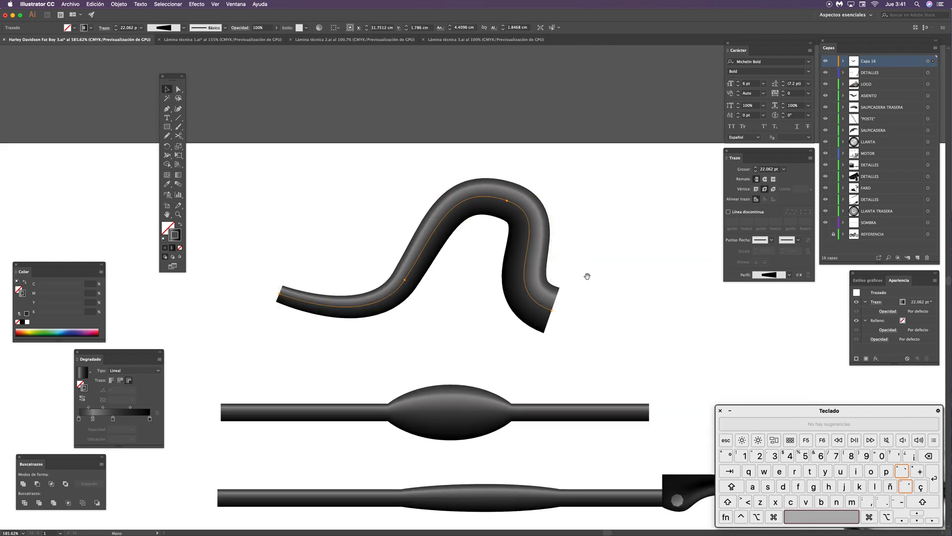
scroll(584, 274, right, 1)
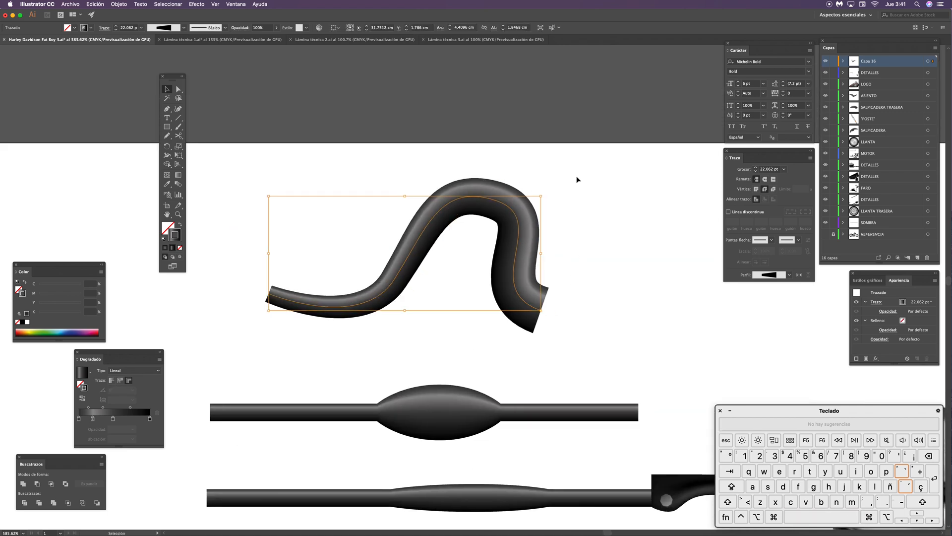
Step: Reshape the pipe's wide end by moving its end anchor slightly down and right and adjusting the anchor's handle
key(a)
click(560, 319)
drag(541, 311, 563, 320)
drag(501, 298, 482, 295)
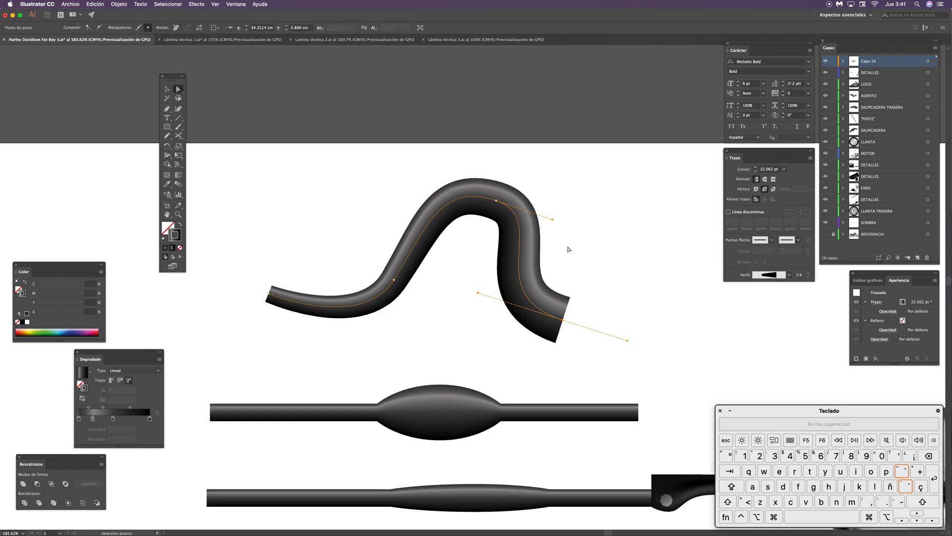
key(v)
click(595, 278)
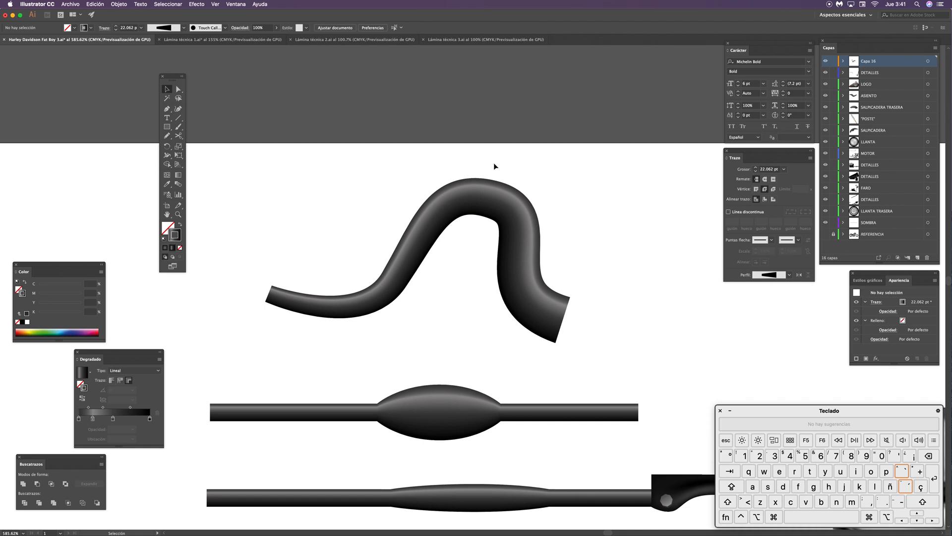
Step: Expand the wavy pipe's appearance into gradient mesh objects and select the resulting group in a close view
click(502, 227)
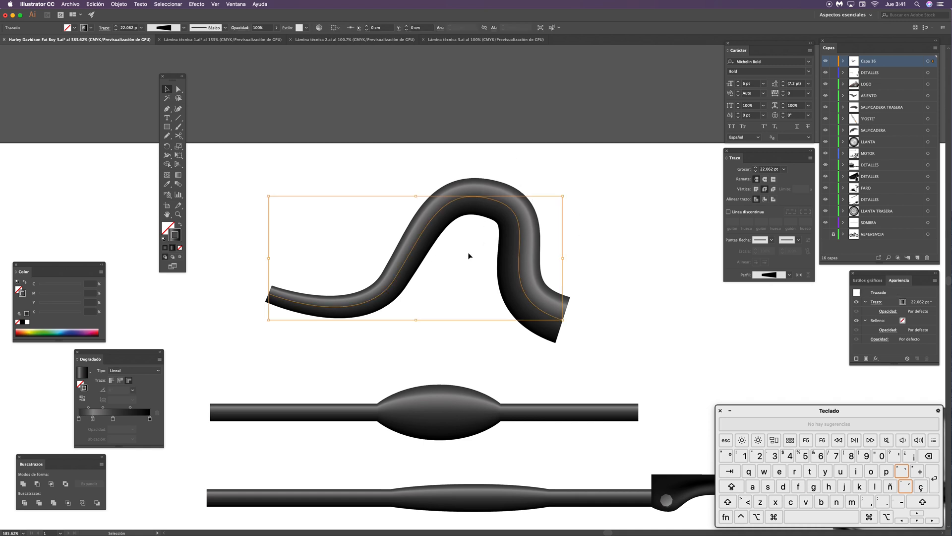
click(119, 5)
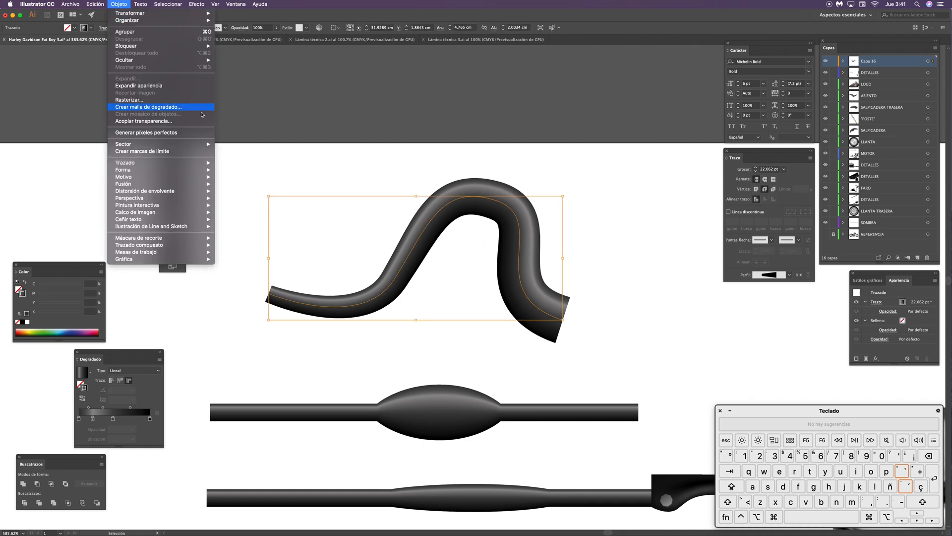
click(155, 87)
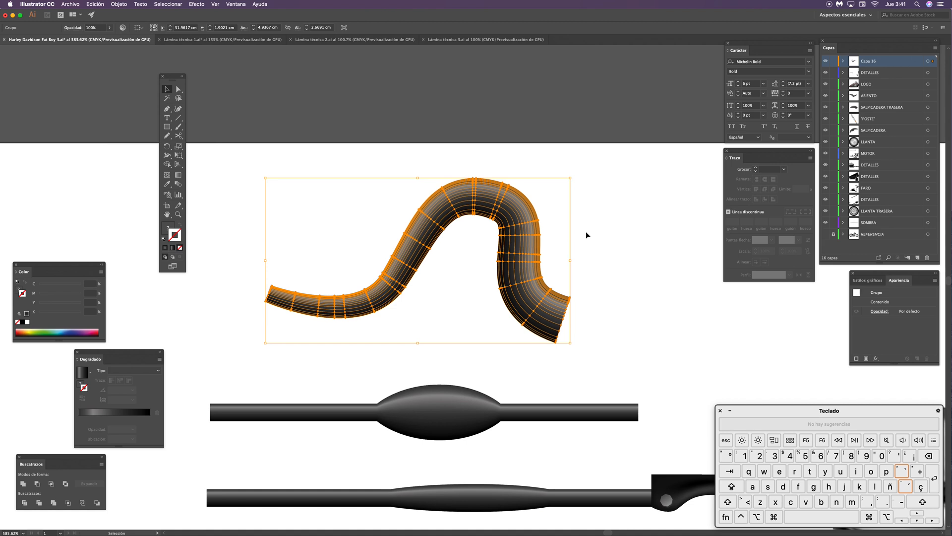
click(577, 301)
key(z)
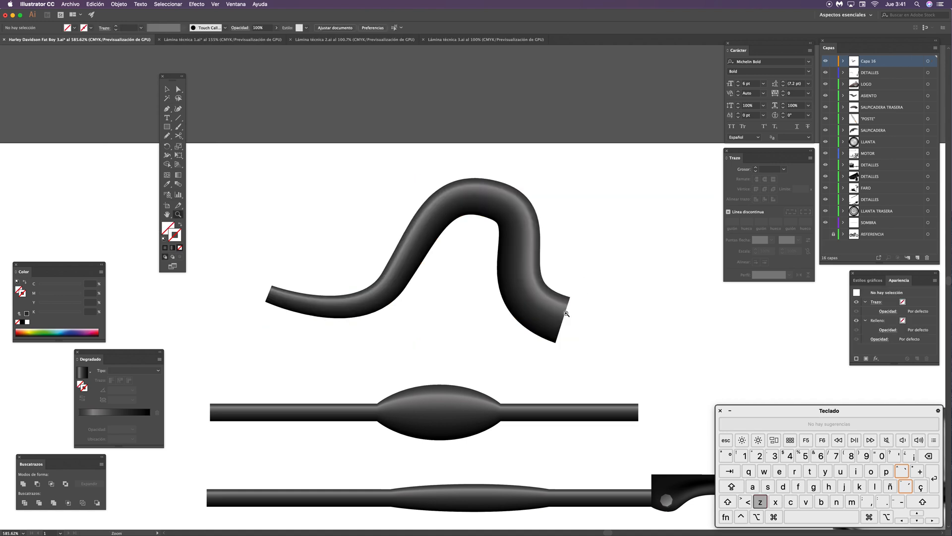
click(547, 344)
key(v)
click(514, 302)
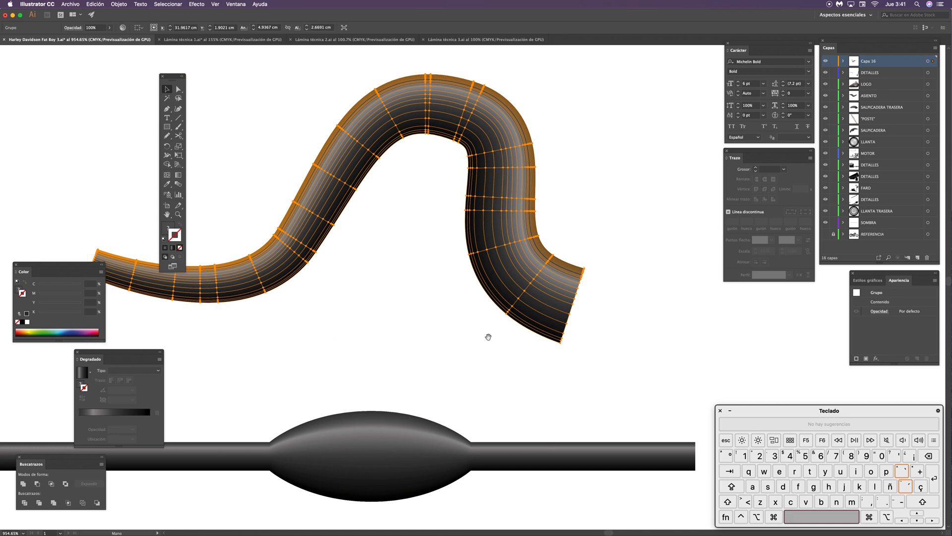
scroll(491, 333, right, 2)
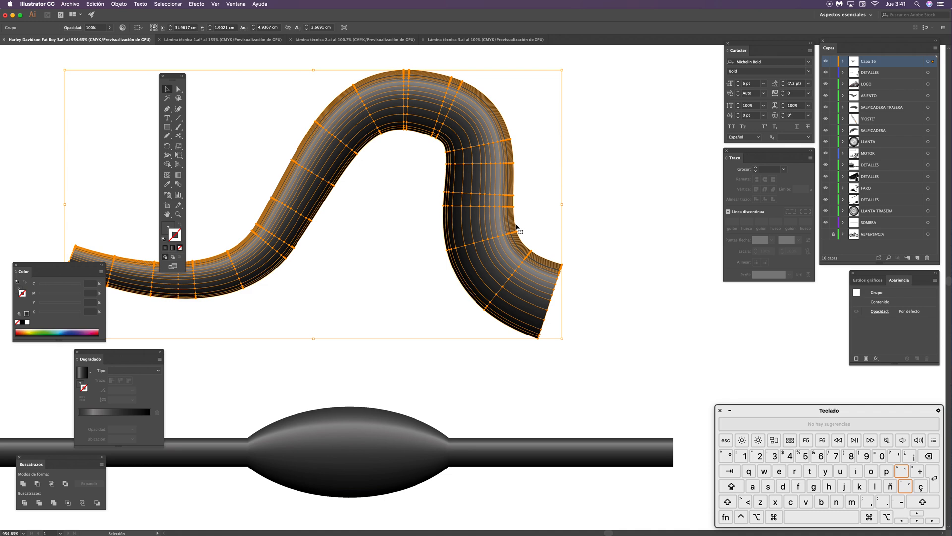
Step: Try to pull individual mesh points away from the pipe's wide end
key(a)
click(569, 285)
key(super+space)
drag(540, 298, 627, 167)
click(544, 226)
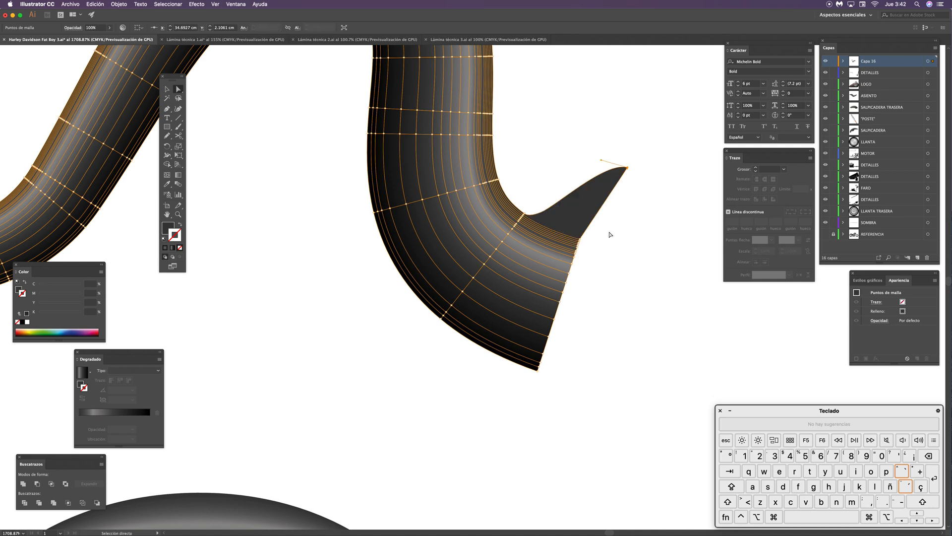
drag(578, 241, 655, 308)
drag(566, 283, 618, 339)
key(super+z)
key(super+z)
key(super+z)
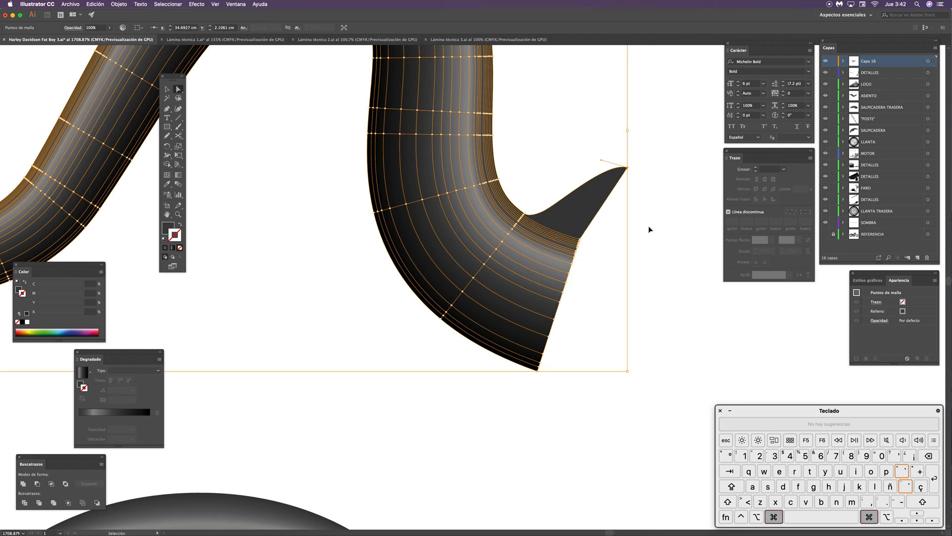
key(super+z)
Step: Select all mesh points along the pipe's wide end and move them down and right to lengthen the pipe
click(626, 258)
drag(611, 215, 535, 425)
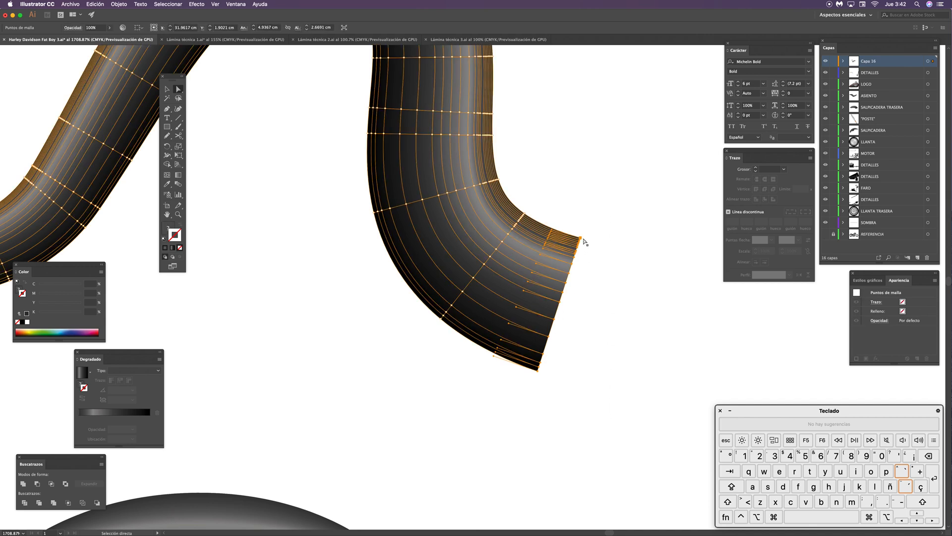
key(super+minus)
key(super+minus)
key(super+minus)
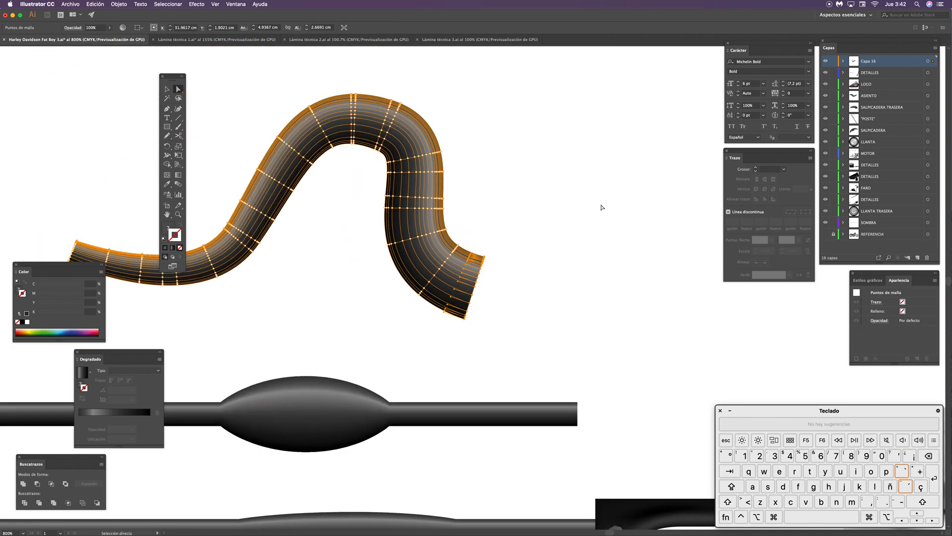
drag(466, 323, 623, 366)
click(659, 362)
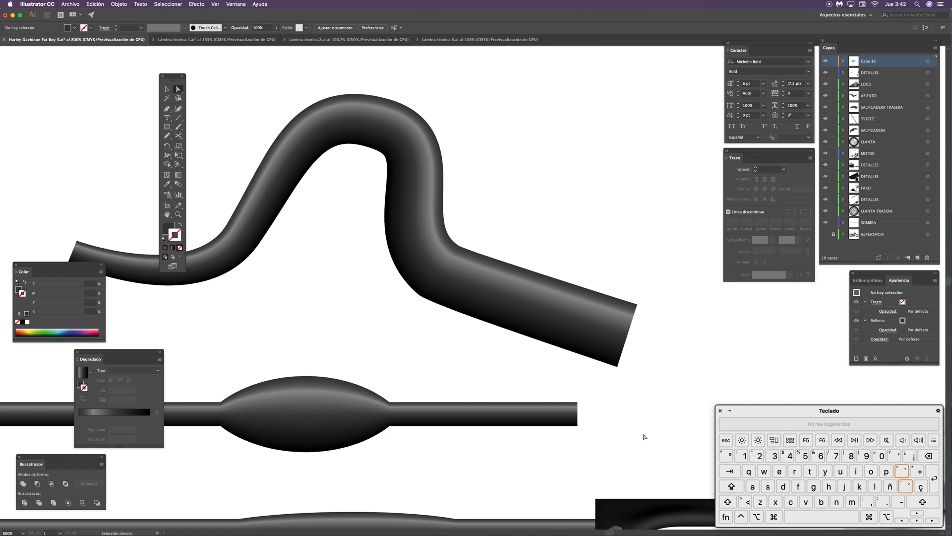
Step: Select the mesh points at the lengthened end and rotate them counterclockwise to bend the pipe upward into a point
scroll(644, 437, down, 2)
drag(643, 252, 585, 365)
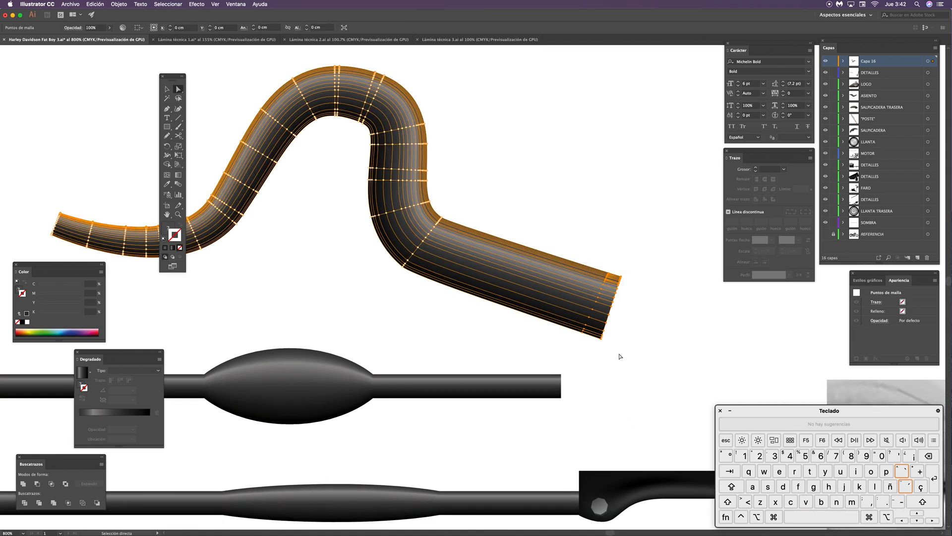
scroll(605, 350, right, 2)
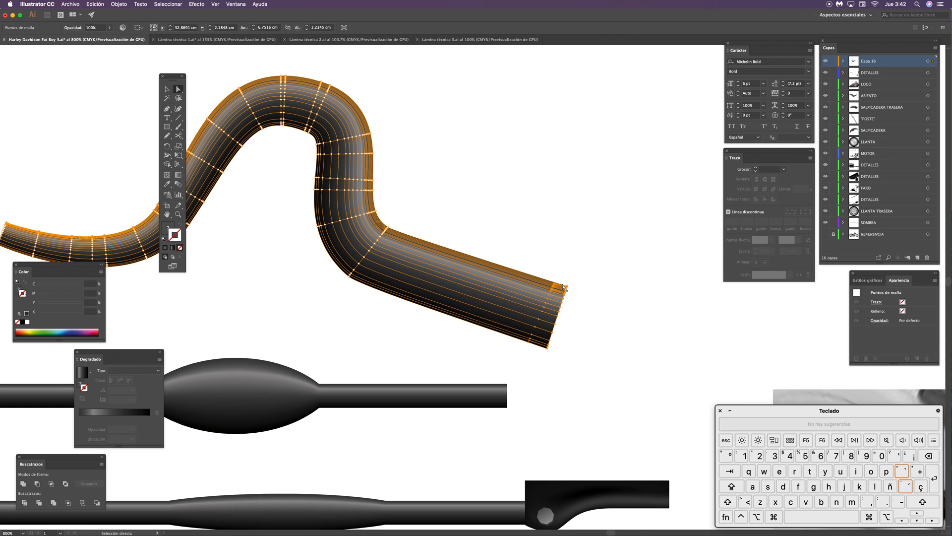
key(r)
drag(606, 274, 444, 134)
key(v)
click(603, 291)
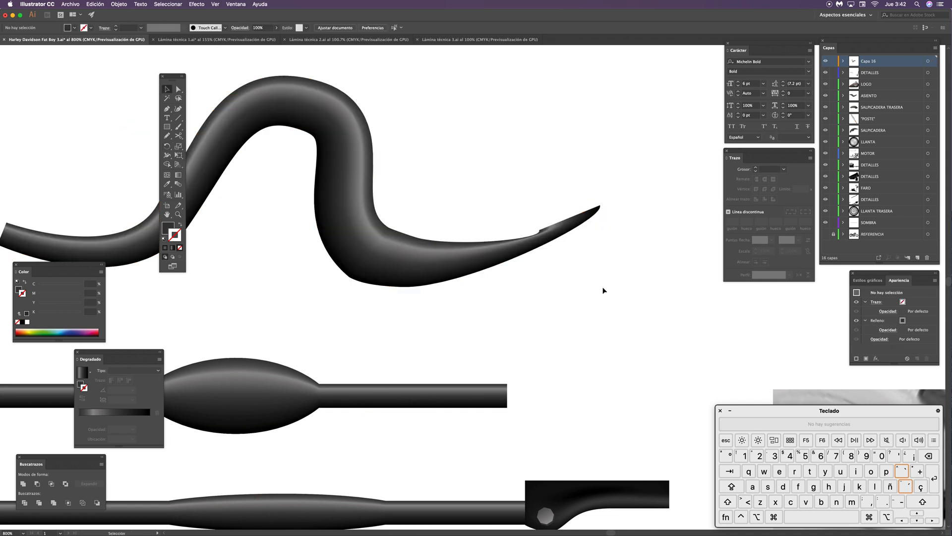
scroll(389, 203, left, 5)
scroll(389, 203, up, 1)
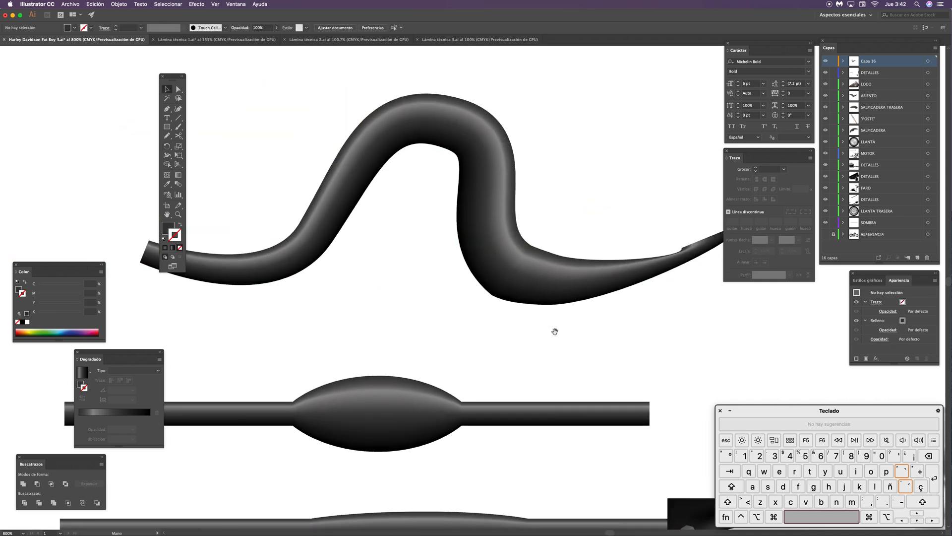
scroll(537, 326, right, 4)
scroll(537, 326, up, 1)
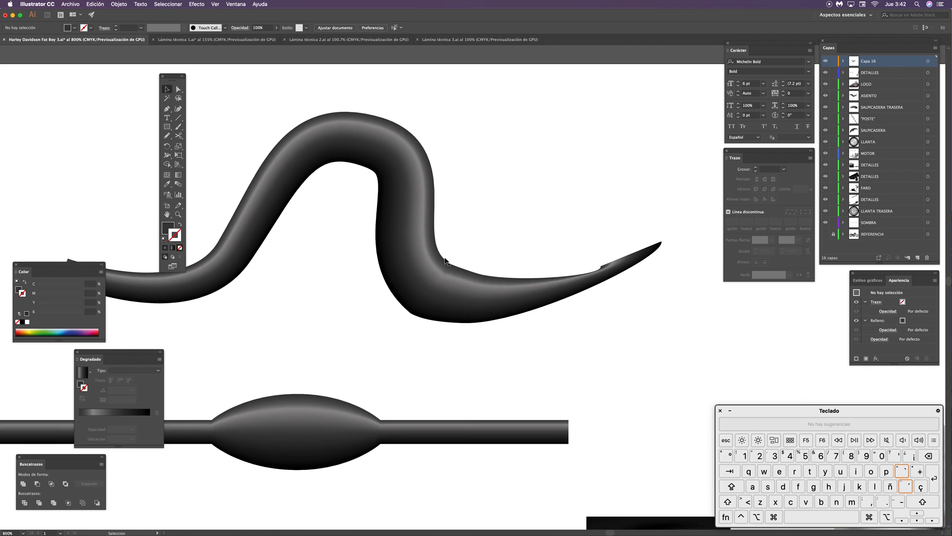
Step: Delete the expanded wavy pipe mesh group above the two demonstration bars
click(426, 202)
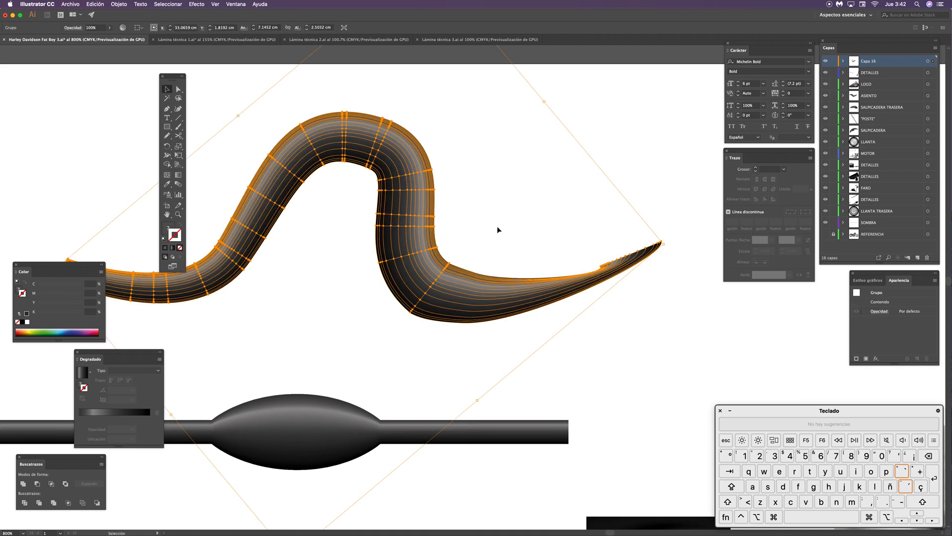
click(497, 226)
click(421, 204)
key(super+minus)
key(super+minus)
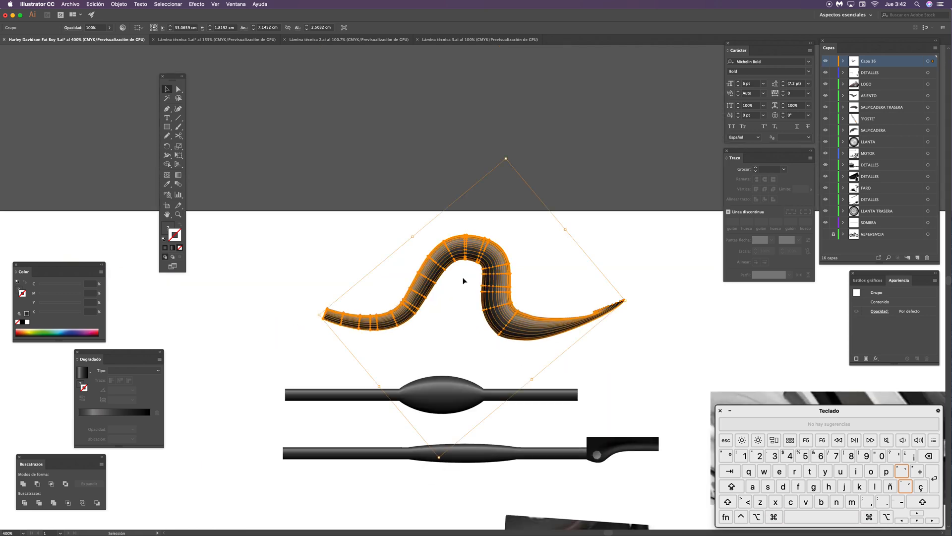
key(Delete)
Step: Examine the bulged demonstration bar by selecting its short width-profiled path together with the long straight path and checking their stroke gradient settings
key(space)
drag(418, 355, 403, 237)
key(super+space)
drag(402, 280, 525, 330)
key(super+shift+g)
drag(544, 224, 568, 315)
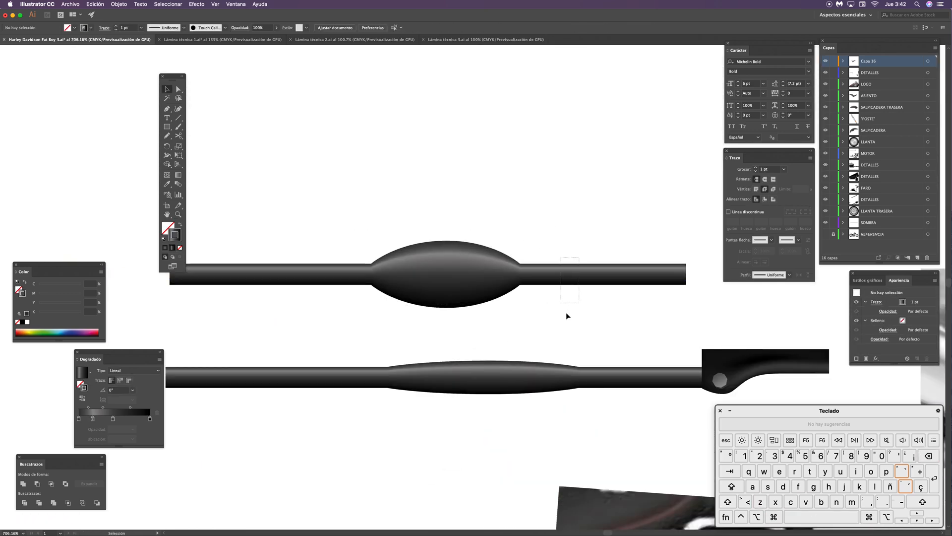
mouse_move(452, 222)
mouse_down()
mouse_move(463, 234)
mouse_move(452, 287)
mouse_up()
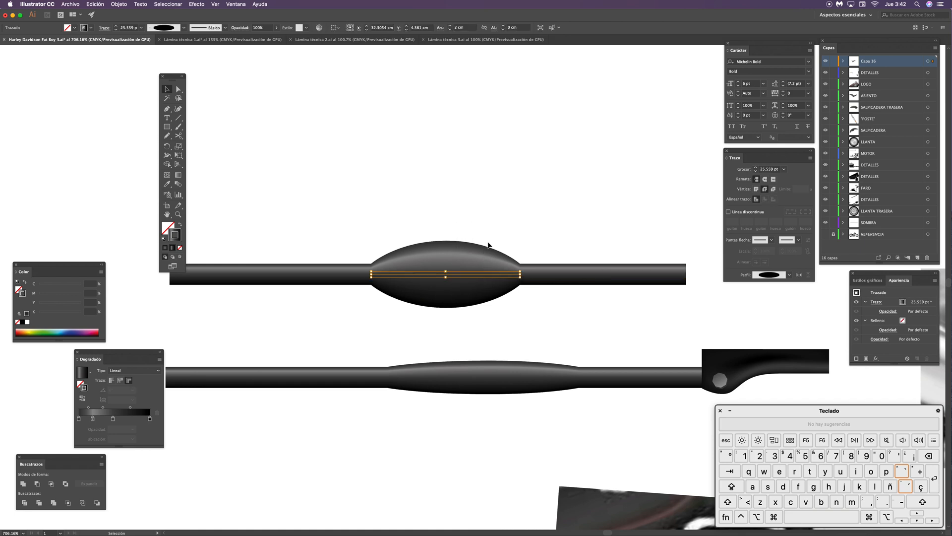
drag(569, 243, 367, 315)
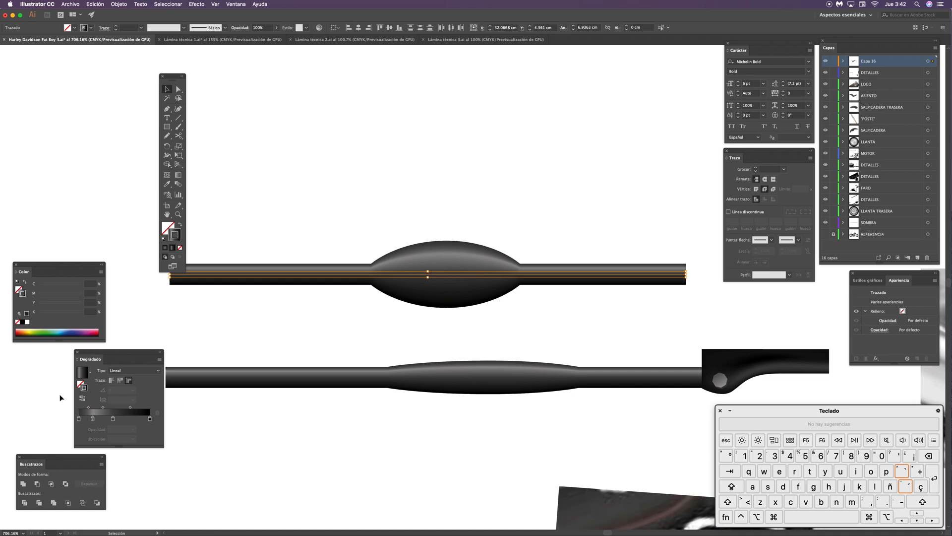
drag(125, 355, 119, 356)
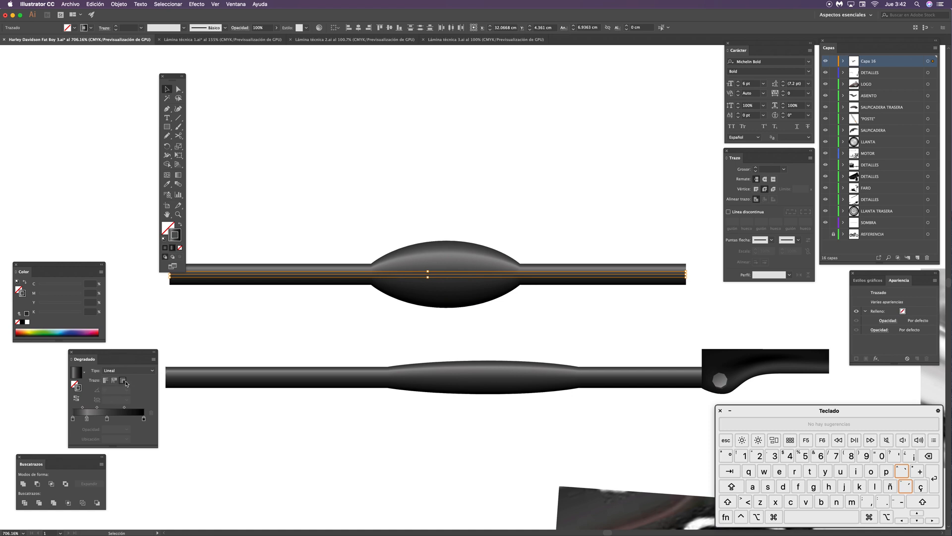
key(super+minus)
key(super+minus)
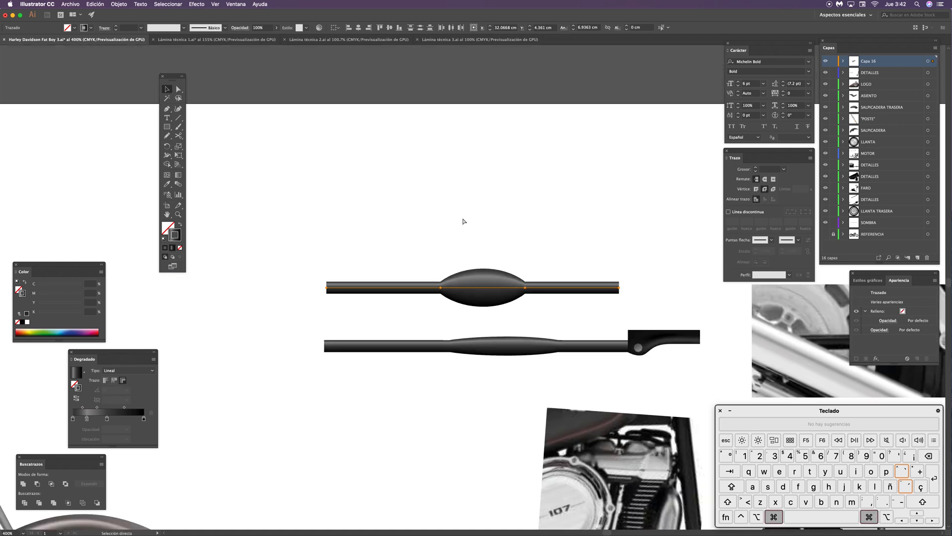
Step: Select the bulged bar and the strut example beneath it and delete both
drag(461, 258, 434, 211)
key(v)
click(502, 195)
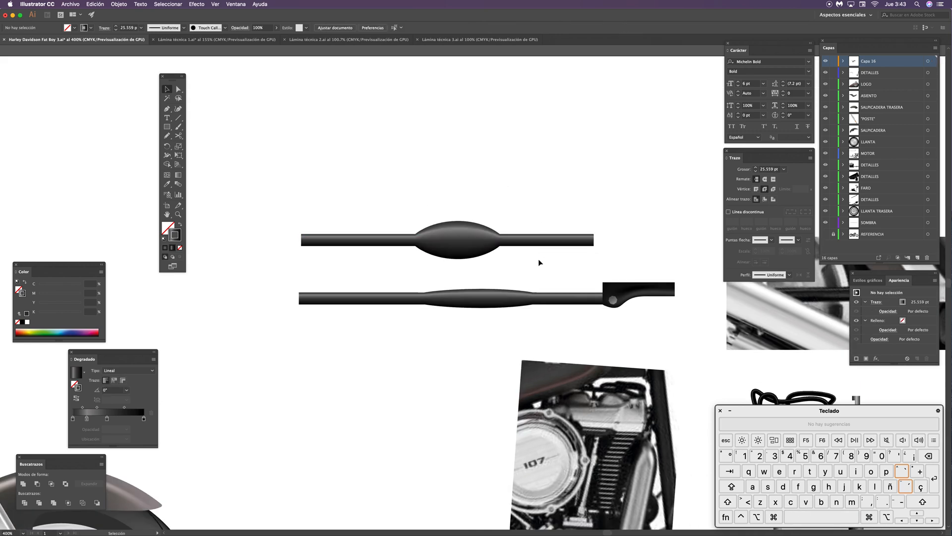
drag(520, 348, 375, 326)
drag(513, 366, 501, 321)
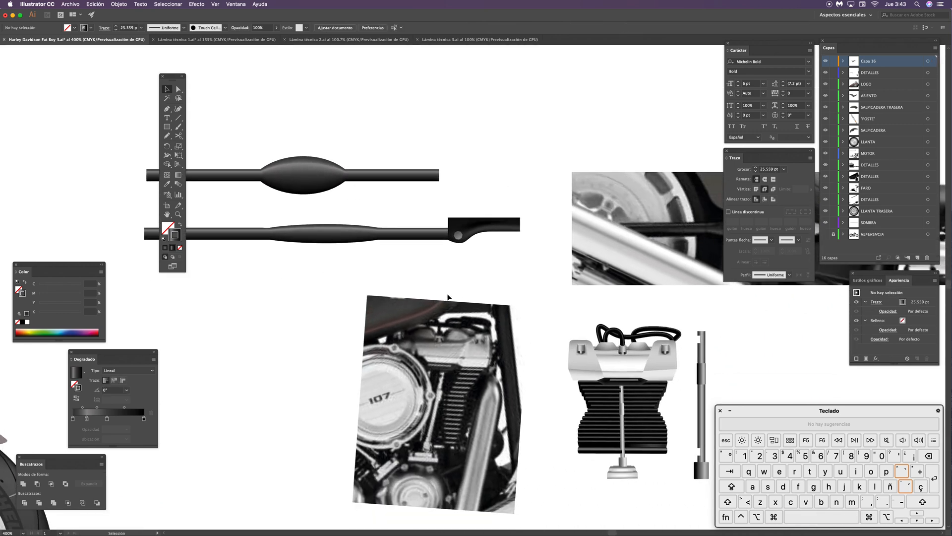
drag(449, 301, 549, 323)
key(v)
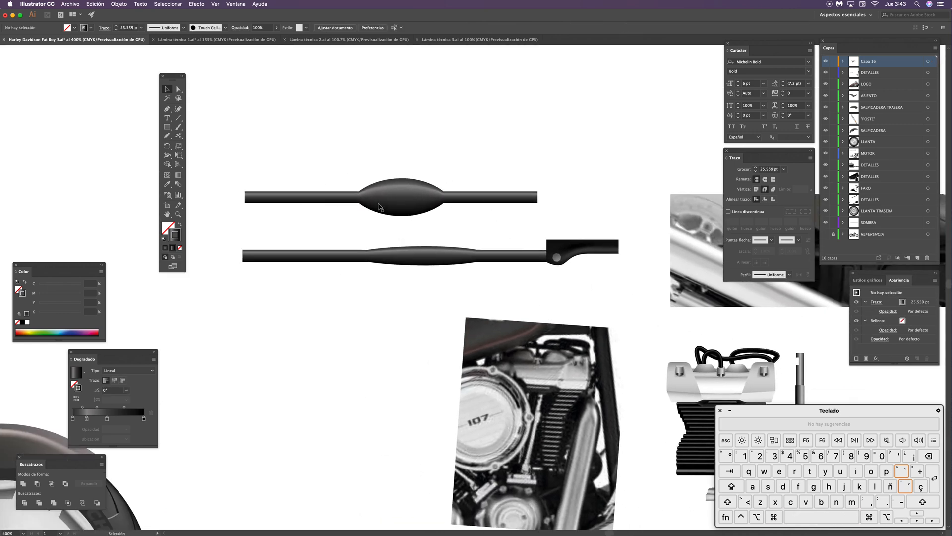
drag(304, 181, 589, 273)
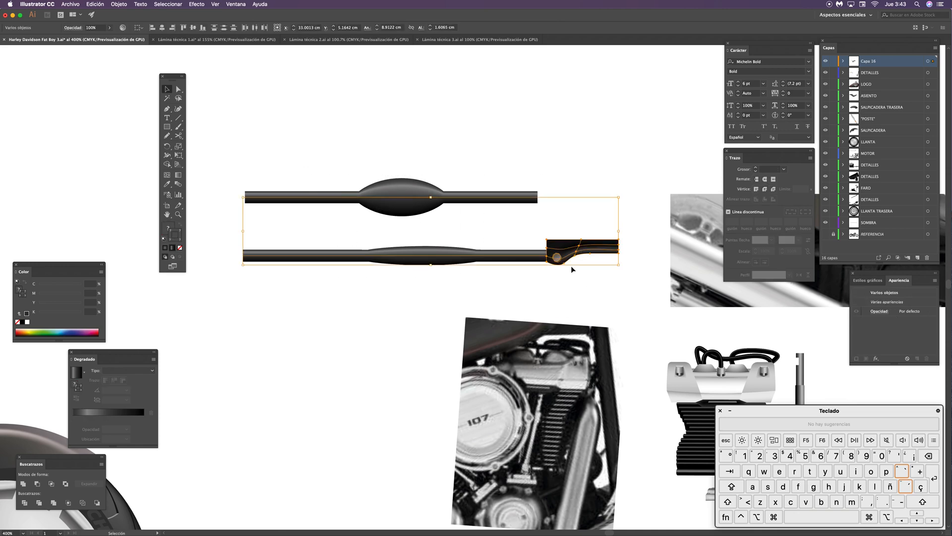
drag(448, 306, 500, 279)
key(BackSpace)
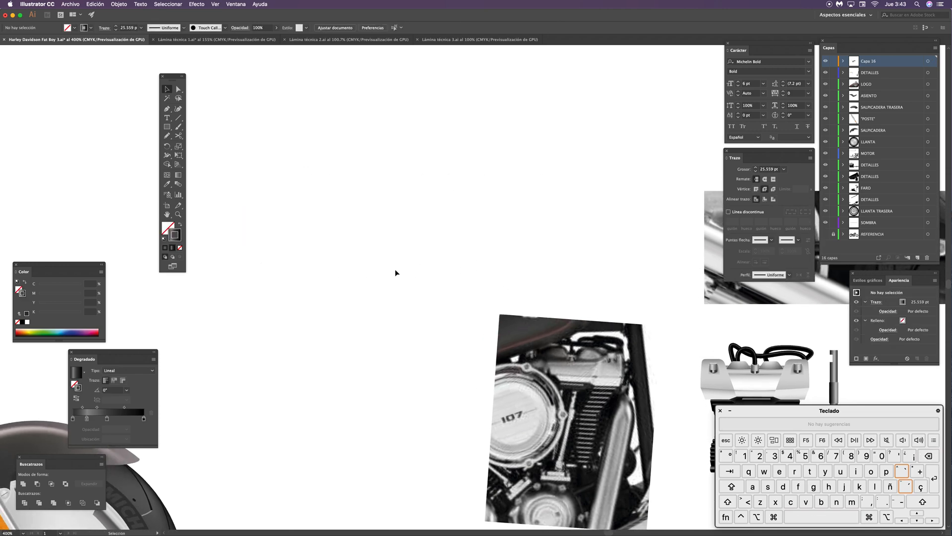
Step: Examine the front wheel, fender and fork artwork alongside the engine photo and the separate cylinder parts
drag(359, 359, 688, 185)
drag(471, 295, 596, 247)
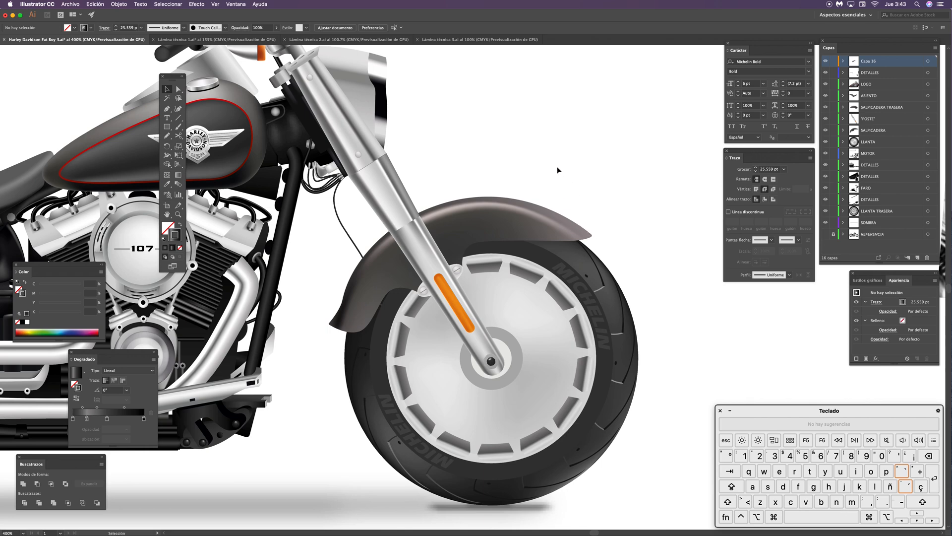
scroll(585, 176, down, 3)
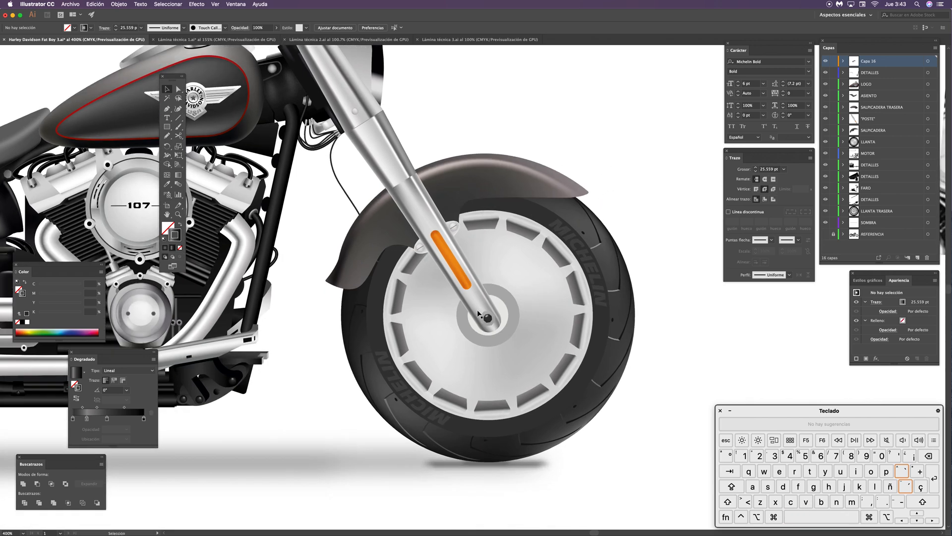
scroll(545, 290, up, 2)
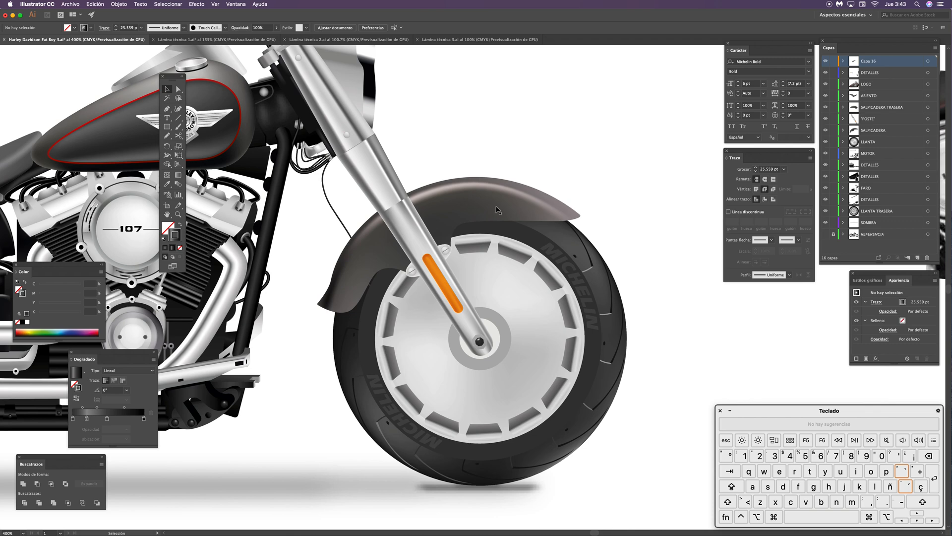
drag(494, 221, 443, 265)
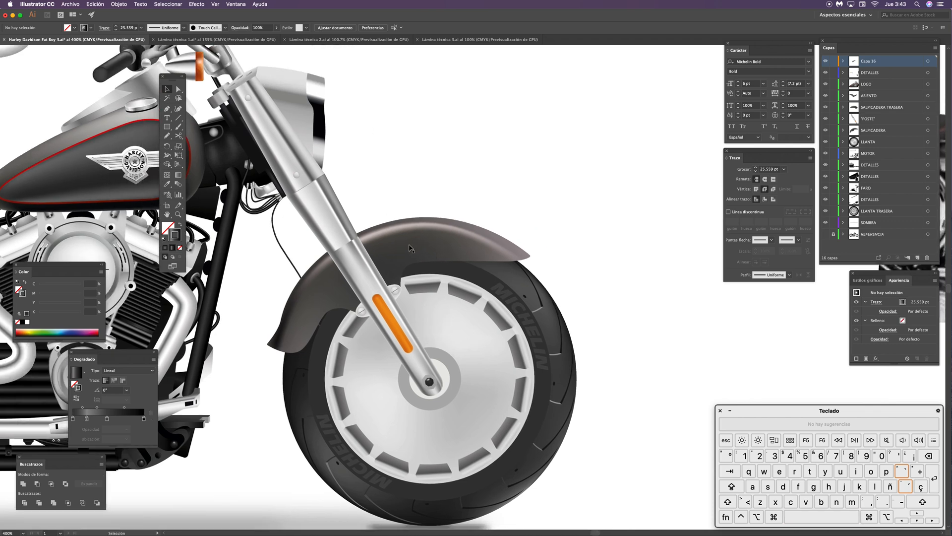
drag(702, 239, 368, 300)
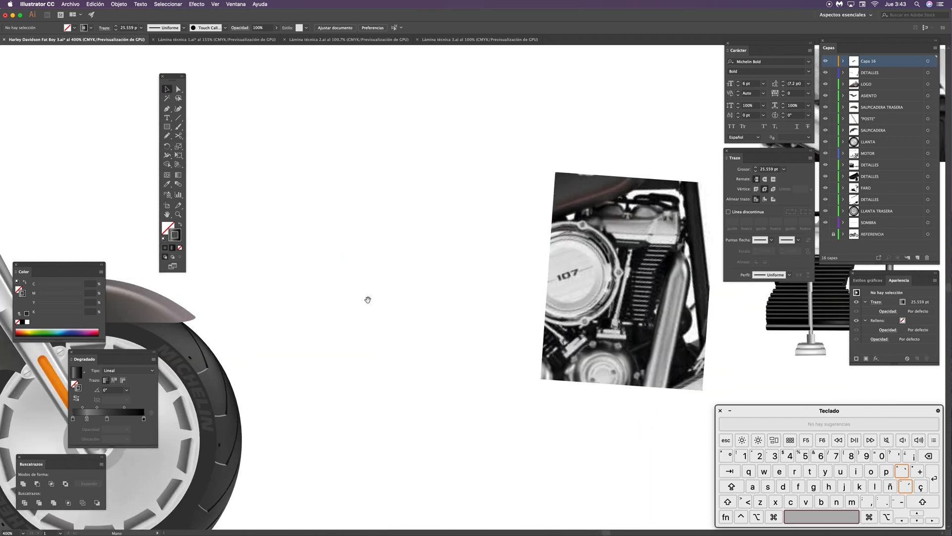
scroll(606, 310, right, 10)
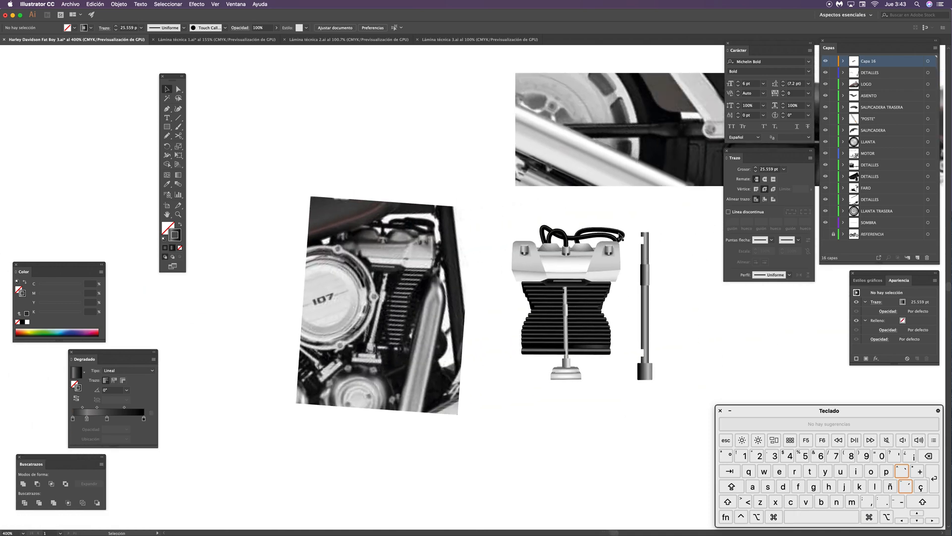
drag(646, 270, 490, 307)
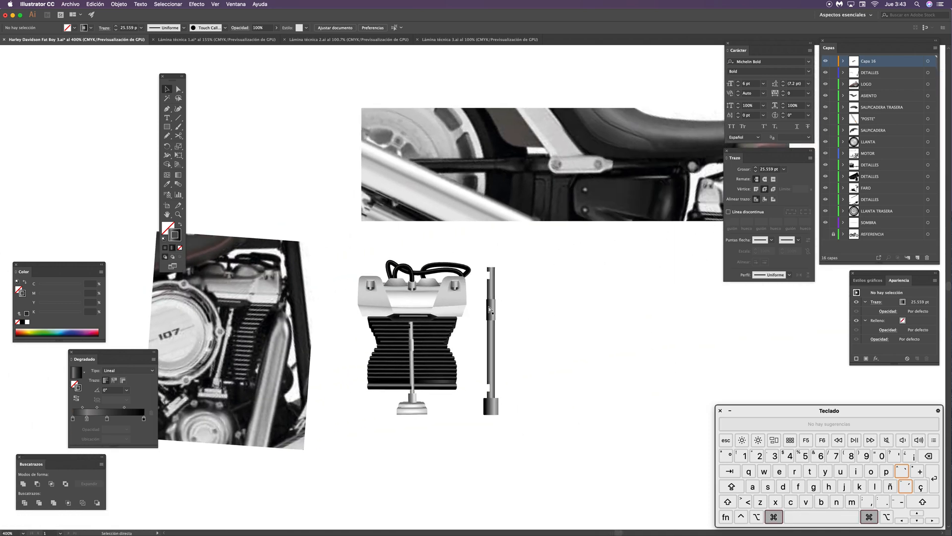
Step: Examine the whole motorcycle illustration against the reference photos and loose engine parts placed beside it
key(super+minus)
key(super+minus)
key(super+minus)
drag(288, 345, 584, 326)
scroll(572, 321, right, 4)
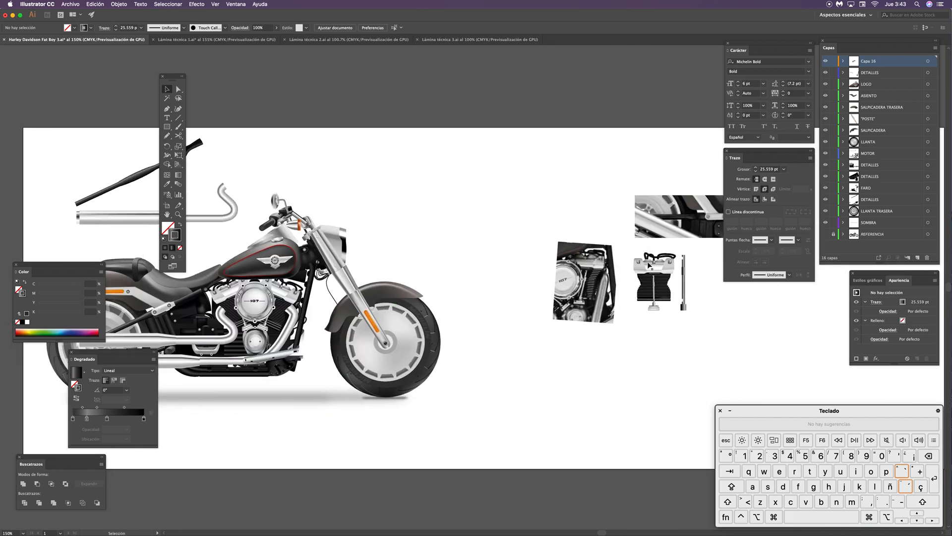
scroll(615, 311, right, 8)
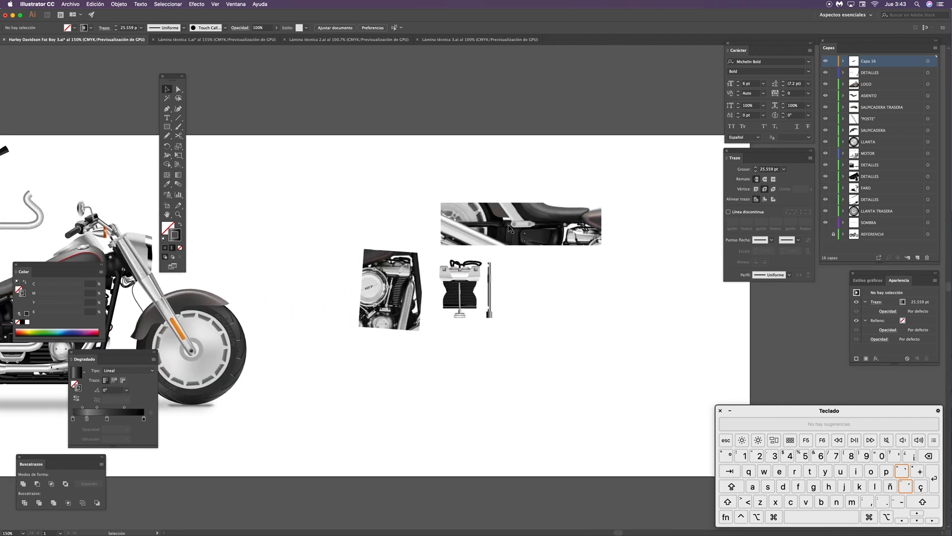
scroll(396, 263, left, 10)
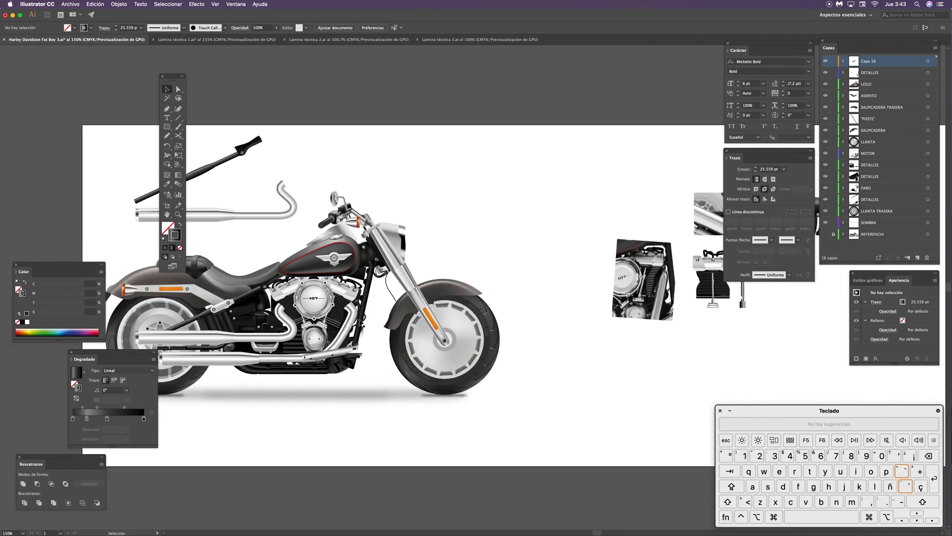
scroll(530, 251, right, 6)
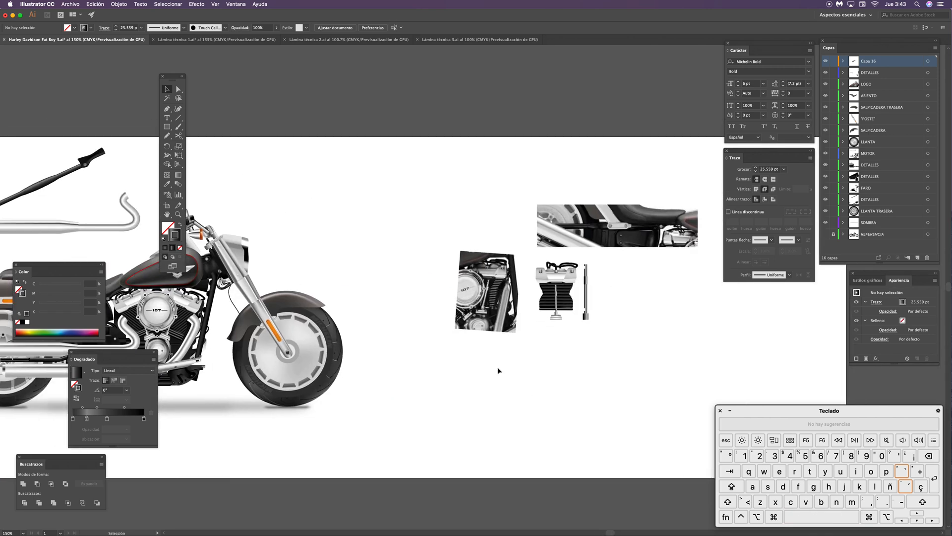
scroll(526, 283, left, 7)
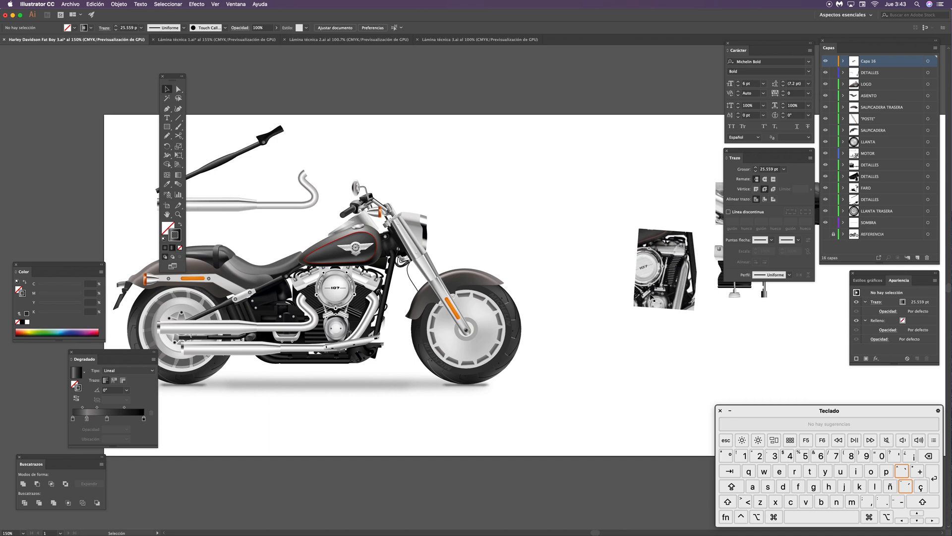
scroll(511, 251, left, 1)
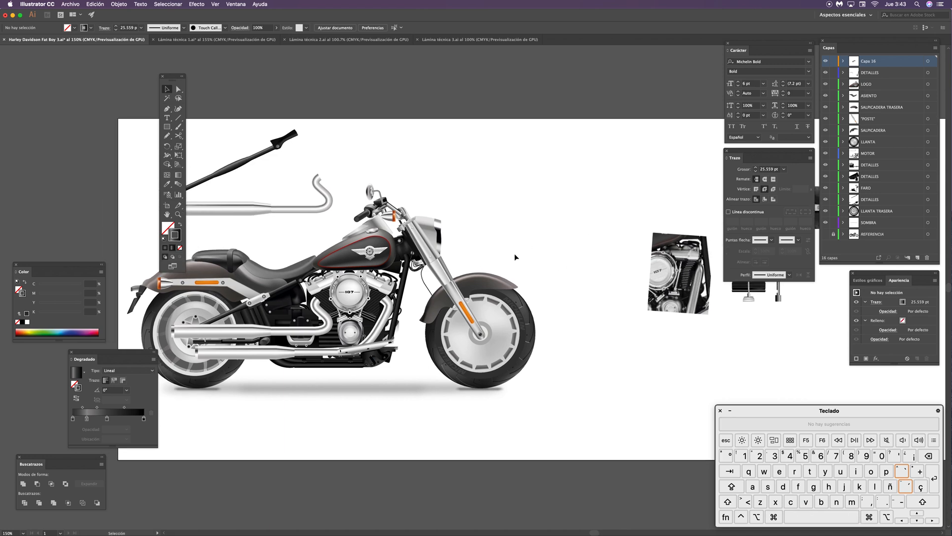
scroll(470, 212, left, 2)
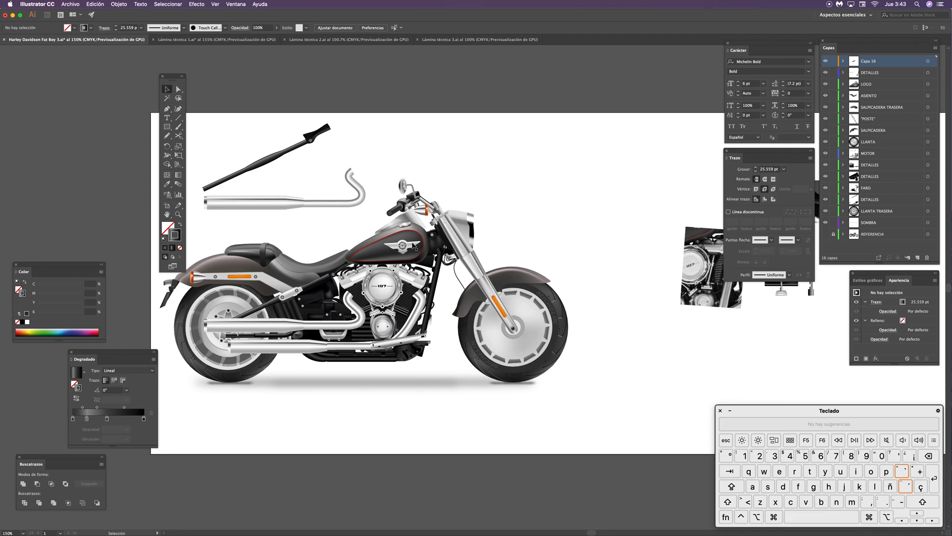
Step: Duplicate the engine's front cylinder group into the empty area above the front wheel
click(404, 288)
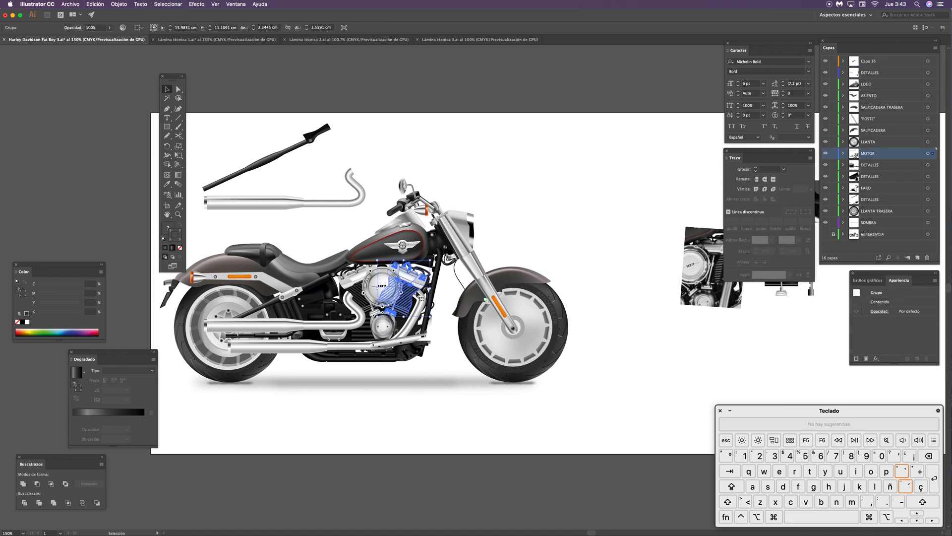
drag(416, 287, 559, 179)
key(space)
drag(570, 249, 510, 300)
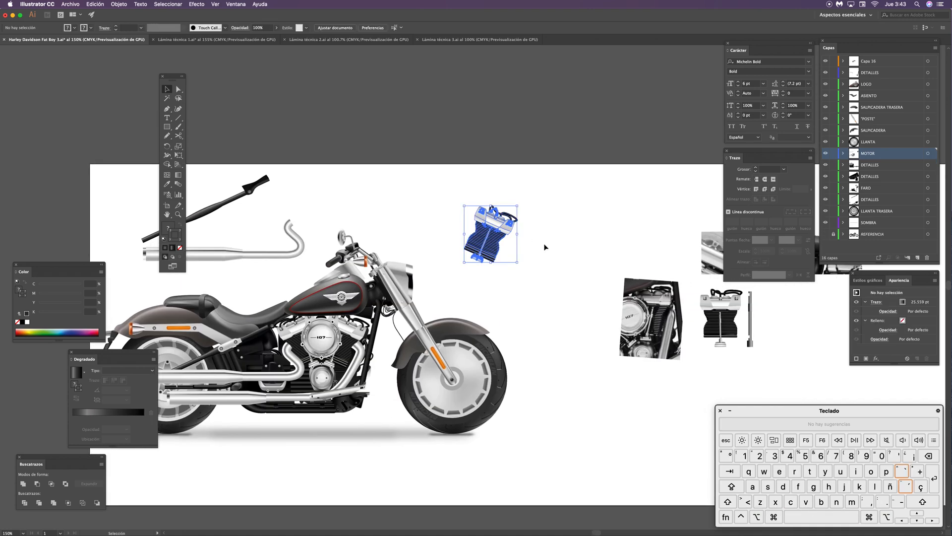
click(544, 246)
Step: Compare the tilted cylinder copy with the upright cylinder drawing, the engine photo and the finished engine
key(z)
drag(509, 236, 571, 218)
key(space)
drag(557, 261, 510, 271)
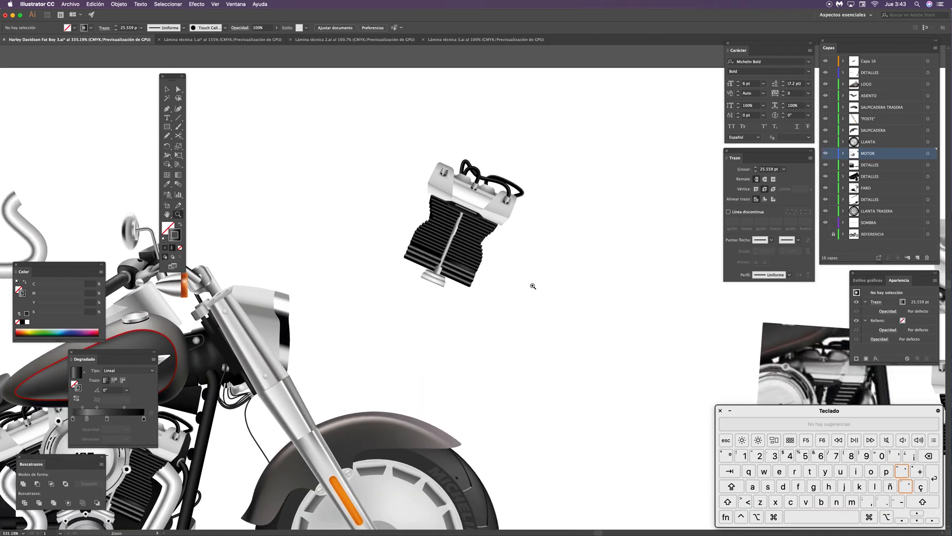
scroll(561, 301, right, 10)
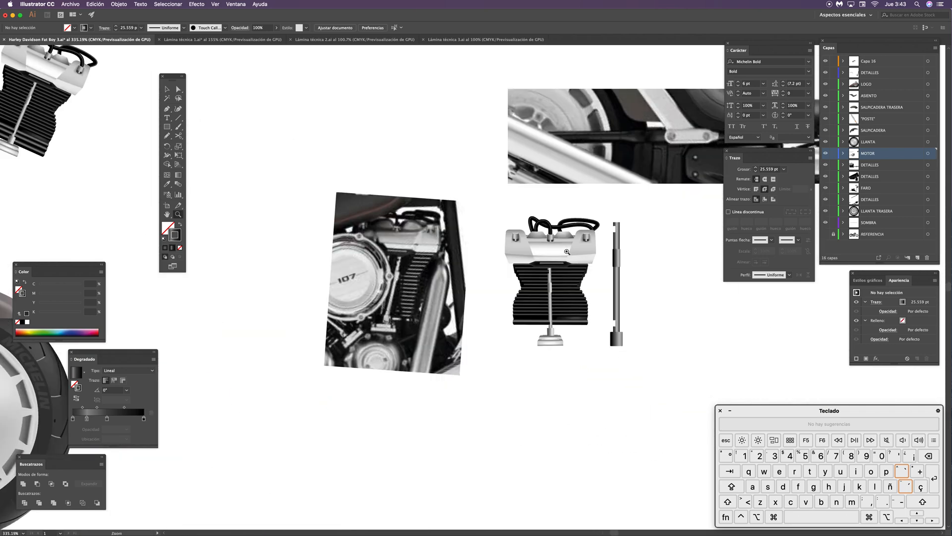
key(space)
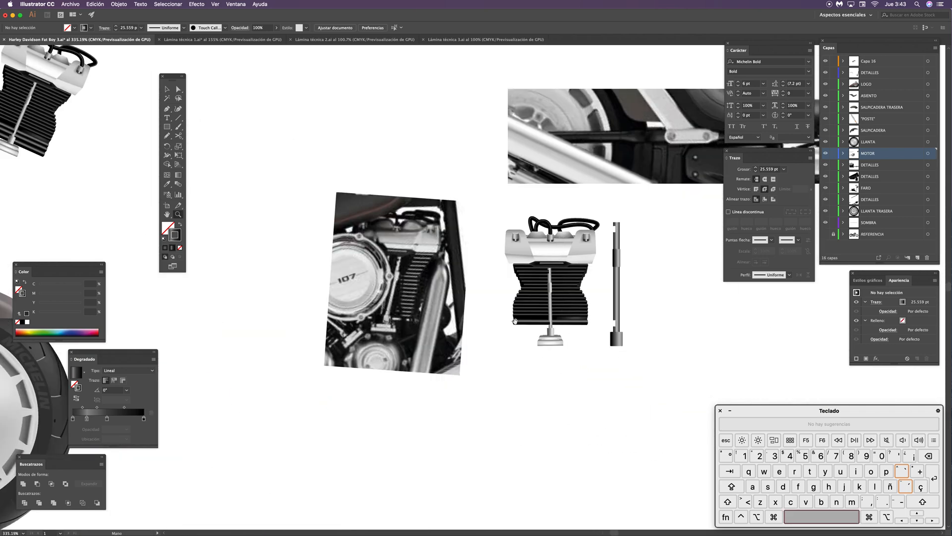
drag(510, 323, 520, 344)
drag(310, 362, 754, 286)
drag(342, 282, 429, 312)
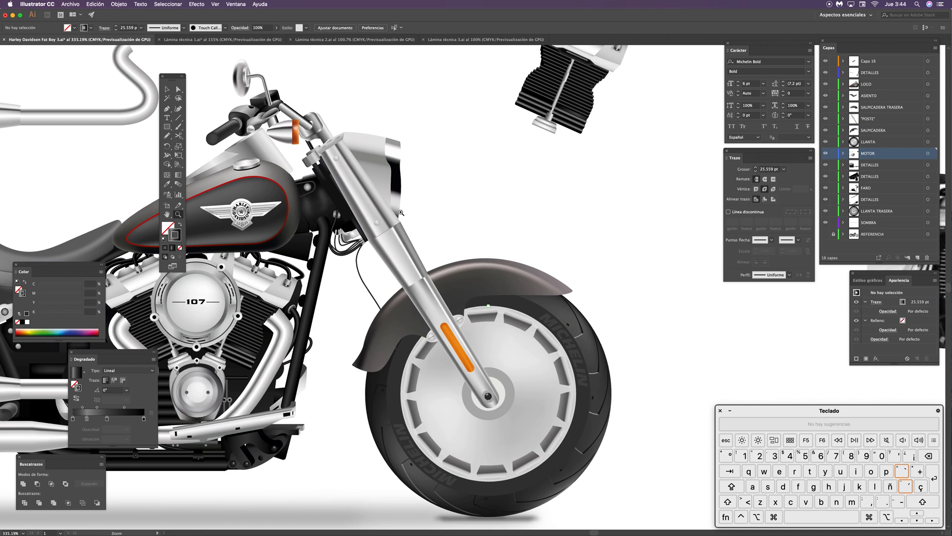
scroll(583, 316, right, 10)
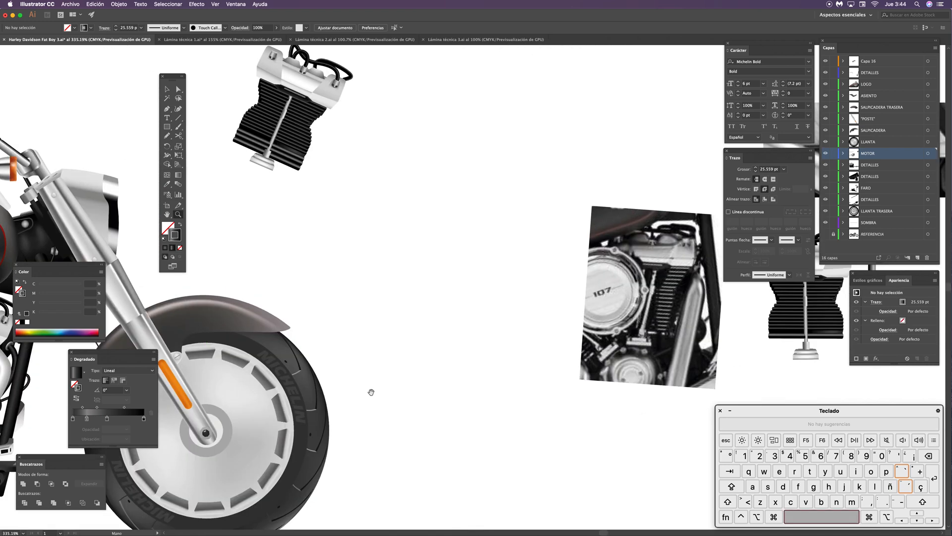
scroll(483, 334, right, 8)
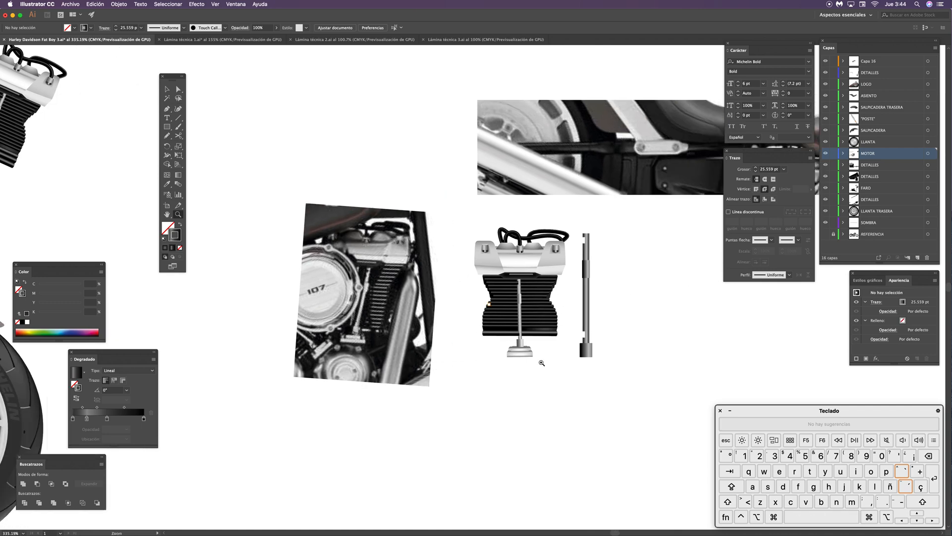
key(space)
drag(134, 210, 509, 343)
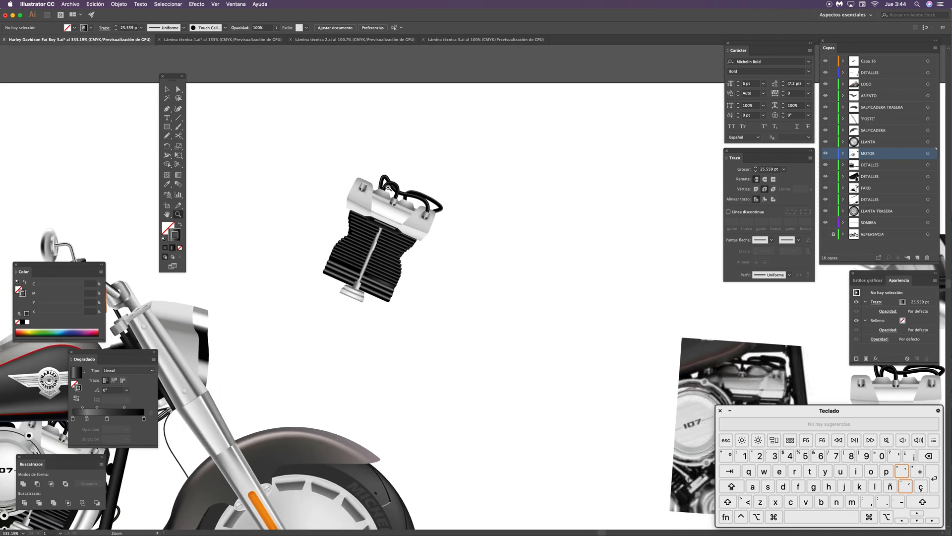
Step: Ungroup the tilted cylinder copy and its head group so their parts can be selected separately
drag(378, 202, 478, 179)
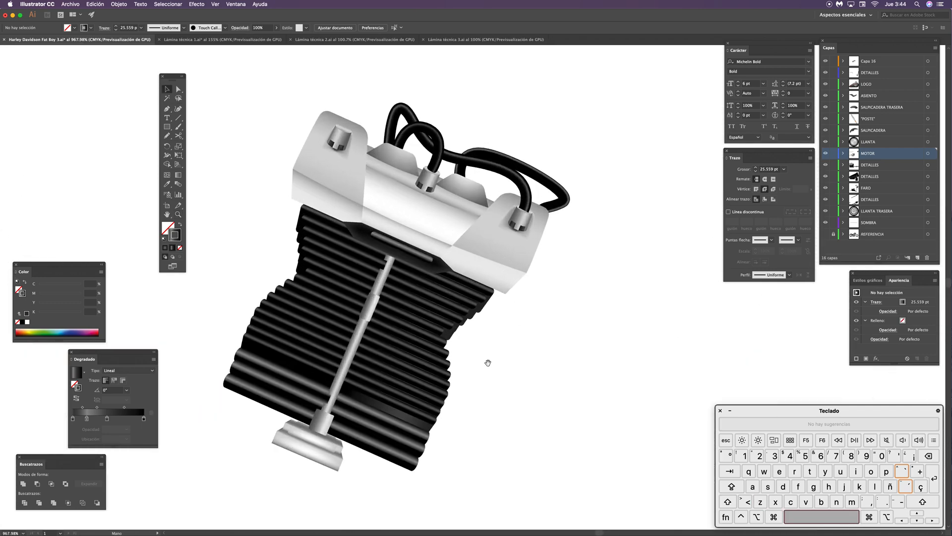
click(459, 242)
scroll(496, 214, right, 4)
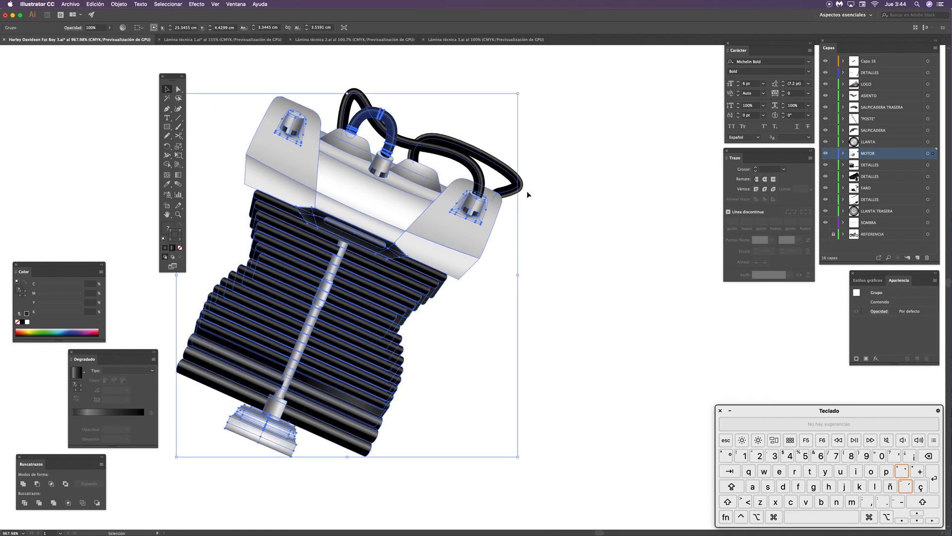
scroll(505, 223, up, 3)
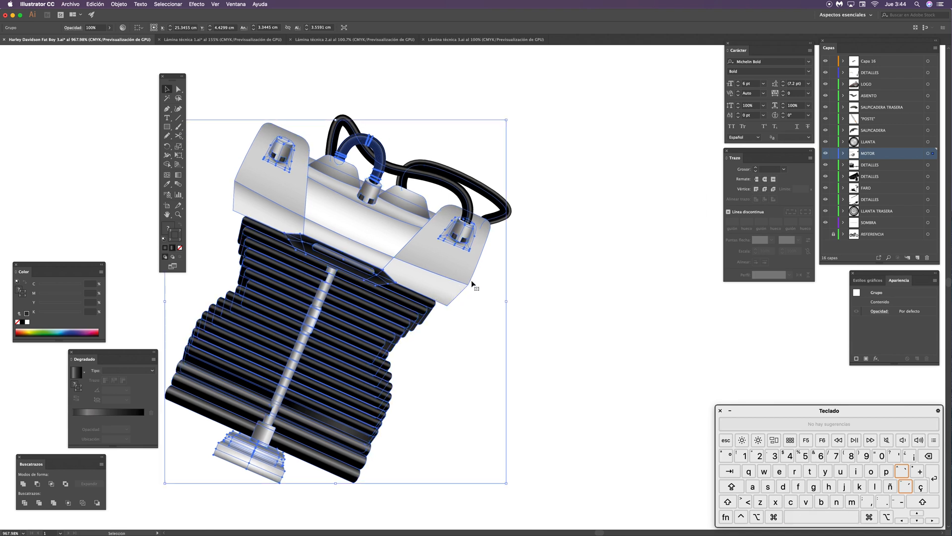
key(Tab)
drag(486, 286, 398, 280)
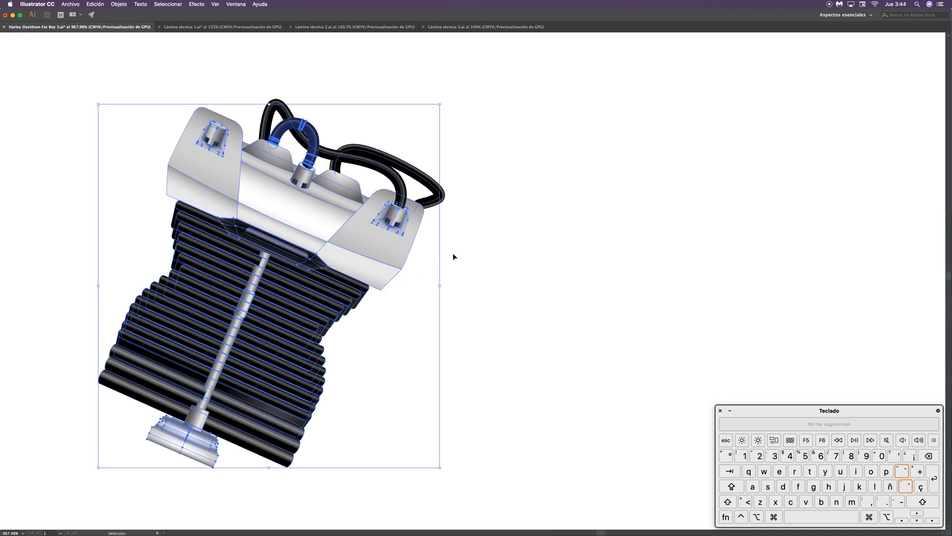
click(357, 92)
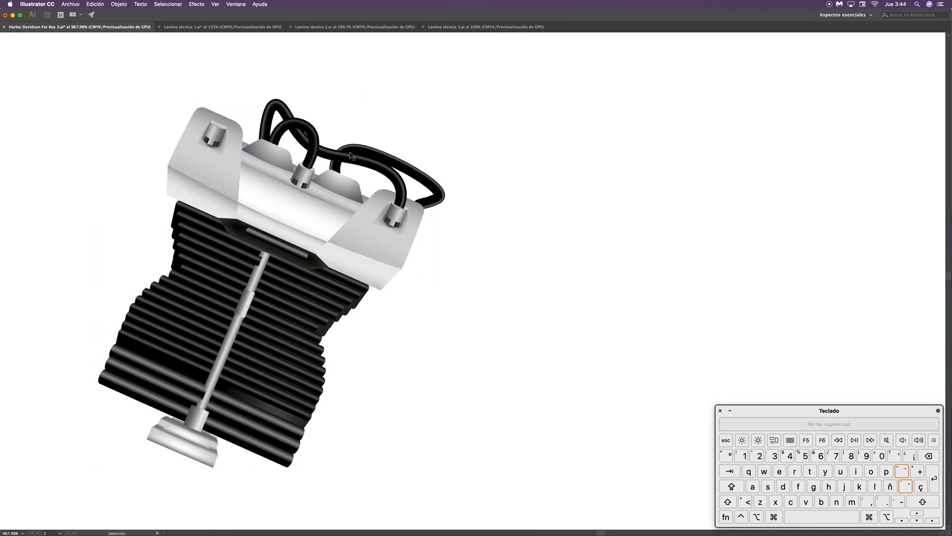
click(307, 130)
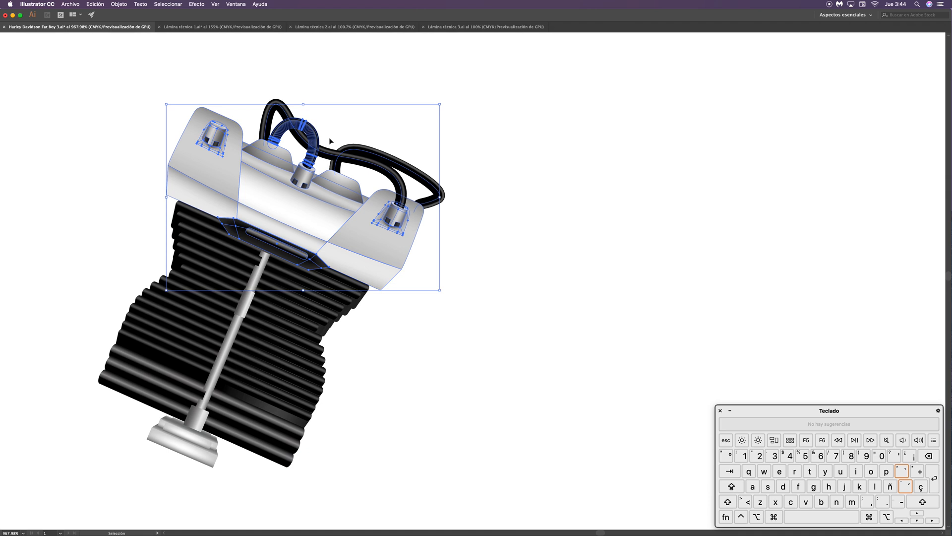
click(340, 87)
click(352, 116)
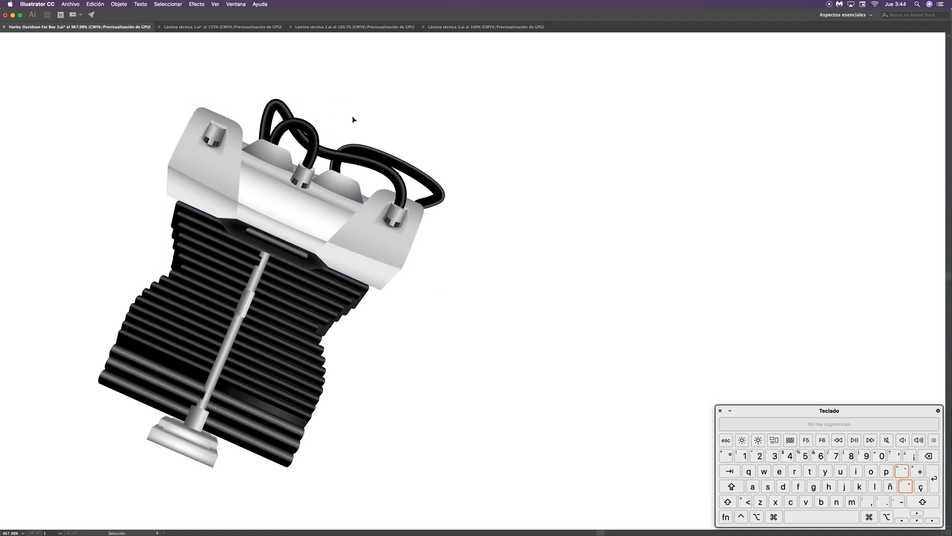
Step: Examine the short curved hose's expanded outlines and how its end sits in the metal cap
drag(298, 125, 389, 123)
drag(383, 168, 438, 205)
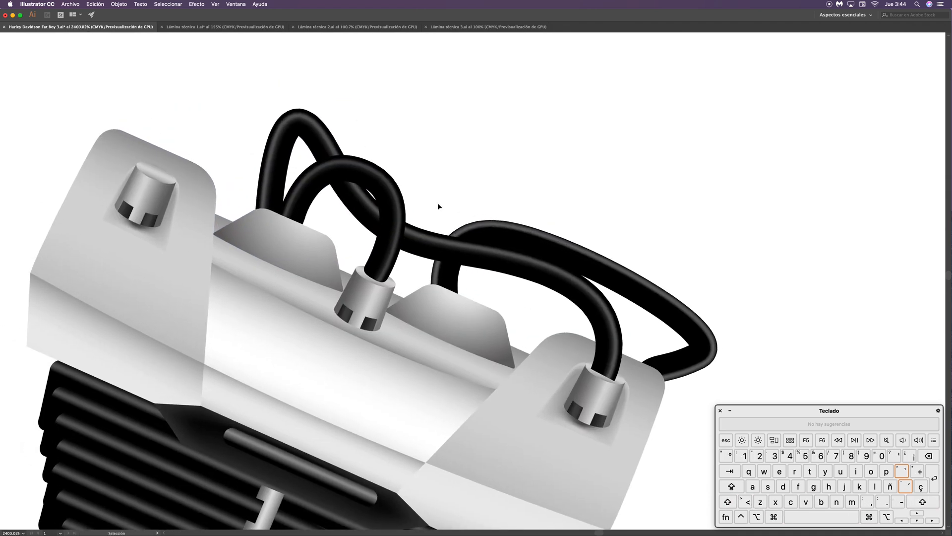
click(387, 191)
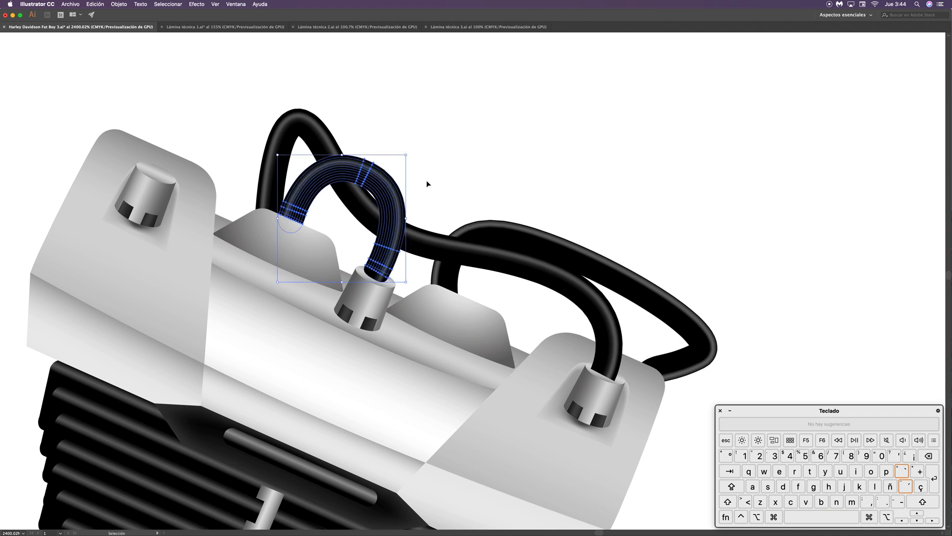
key(a)
scroll(389, 274, up, 5)
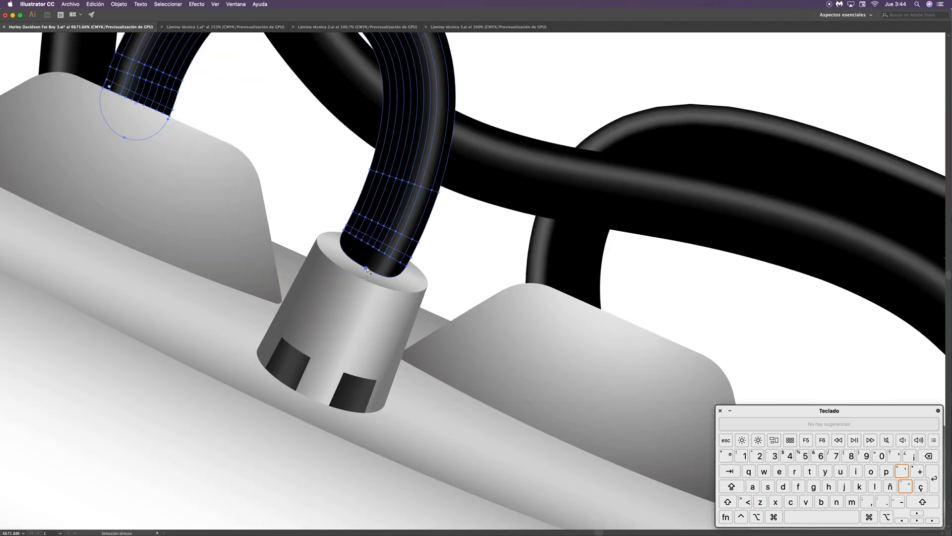
scroll(378, 258, down, 5)
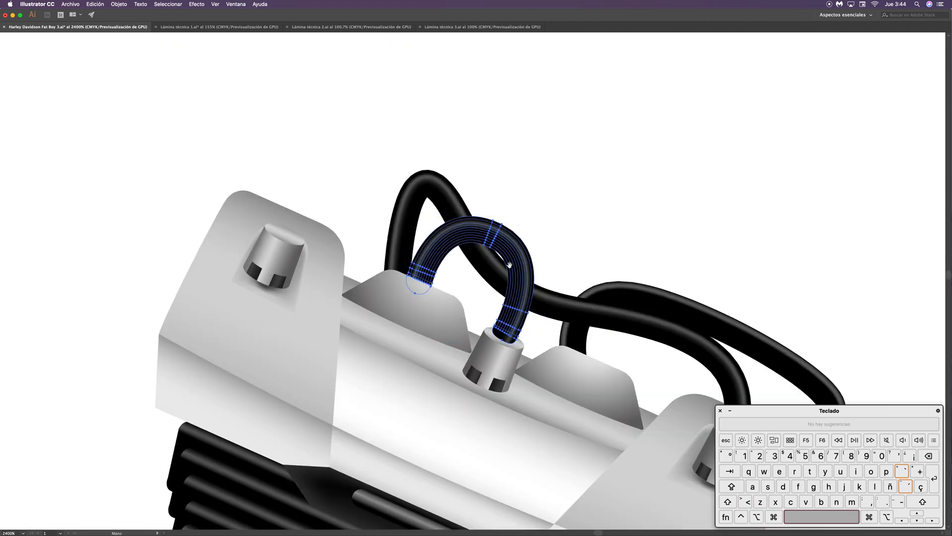
scroll(404, 179, right, 3)
key(v)
click(427, 161)
scroll(447, 278, right, 3)
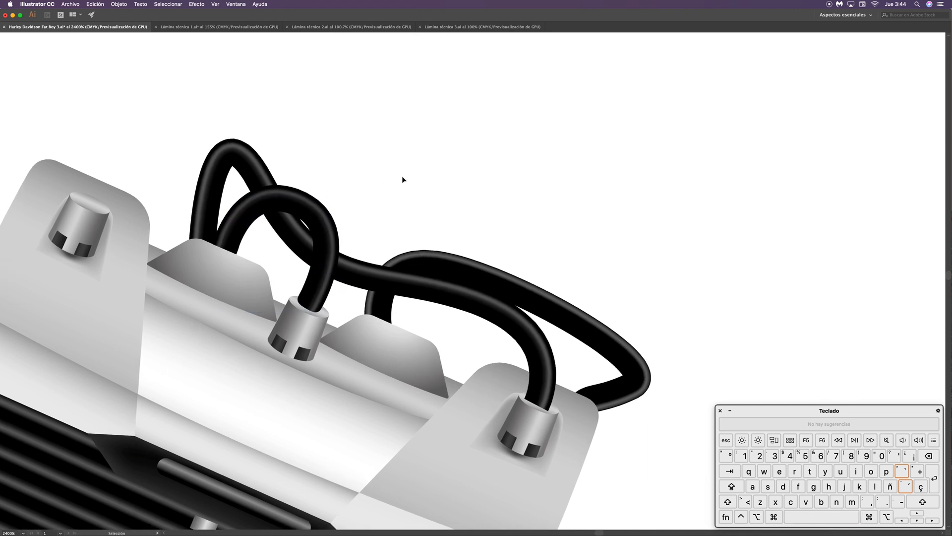
Step: Draw an open curved path with the Pen in the empty area above the engine hoses
key(Tab)
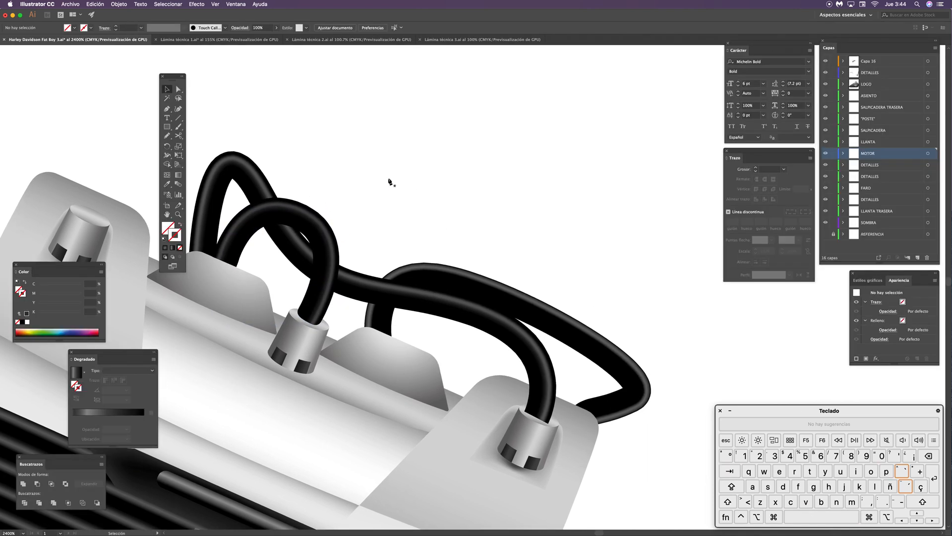
key(p)
click(324, 147)
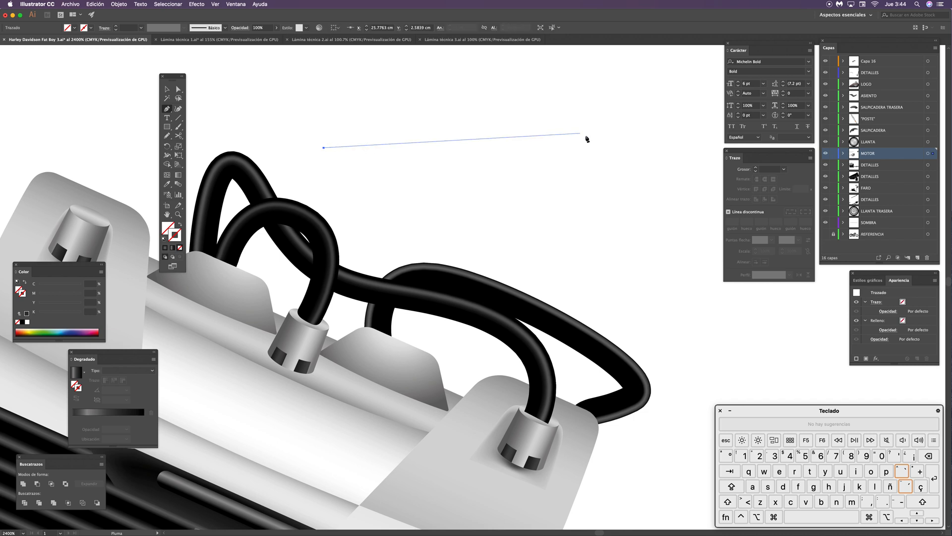
drag(540, 179, 564, 229)
key(v)
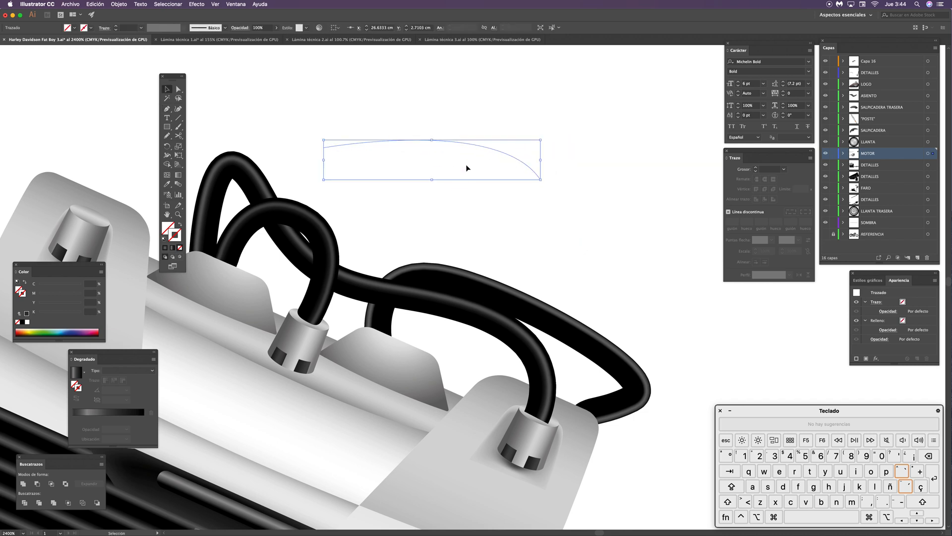
Step: Copy the long hose's 3 pt black gradient stroke onto the new curve and apply the gradient across the stroke
key(i)
click(507, 291)
key(v)
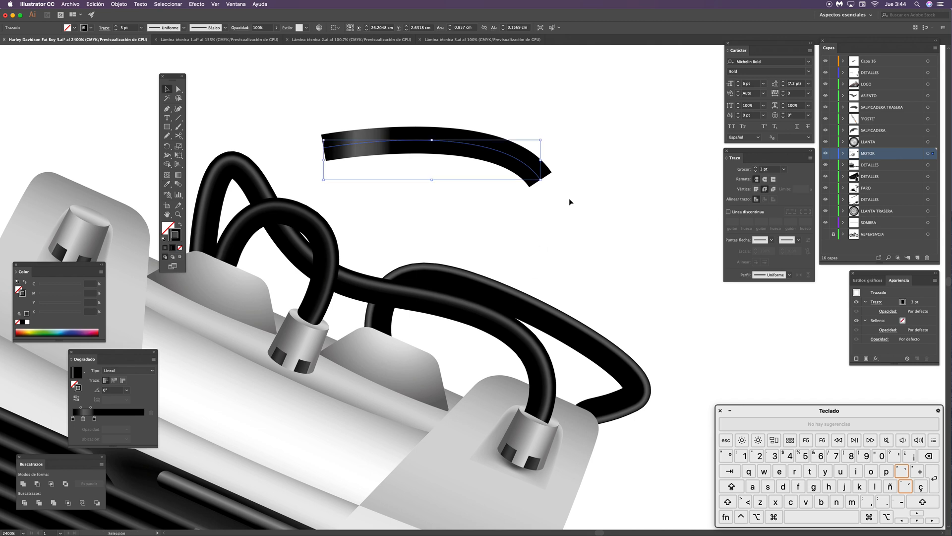
click(510, 277)
drag(474, 114, 454, 197)
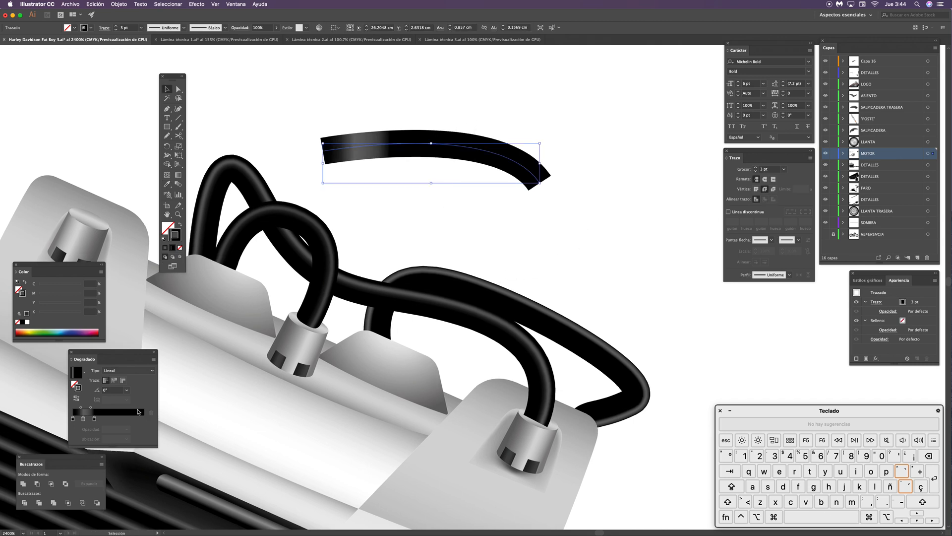
click(123, 381)
click(496, 127)
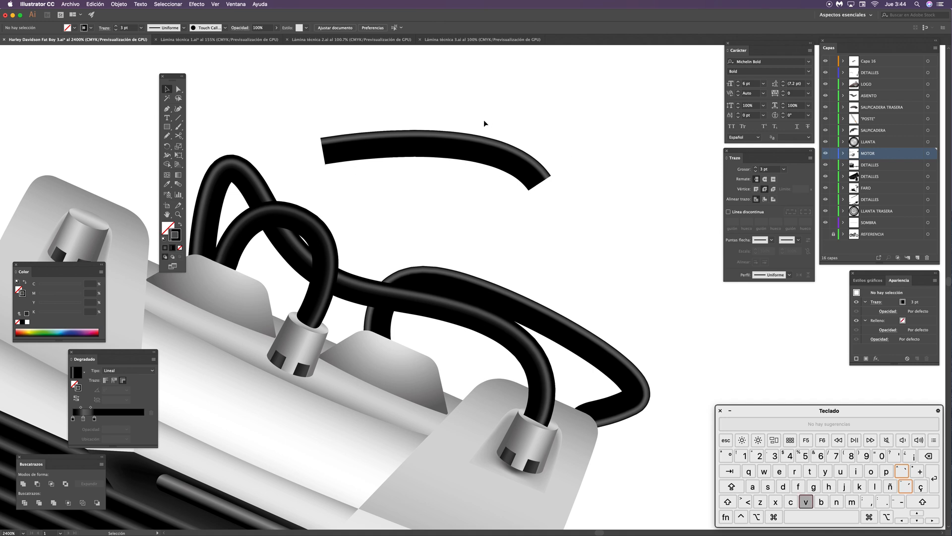
Step: Give the sample curve rounded stroke ends and delete it
click(506, 171)
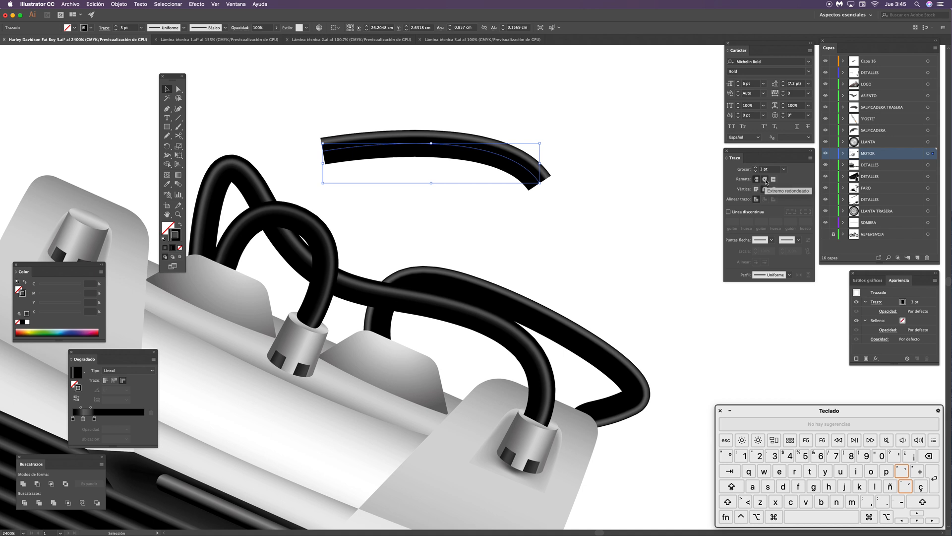
click(766, 179)
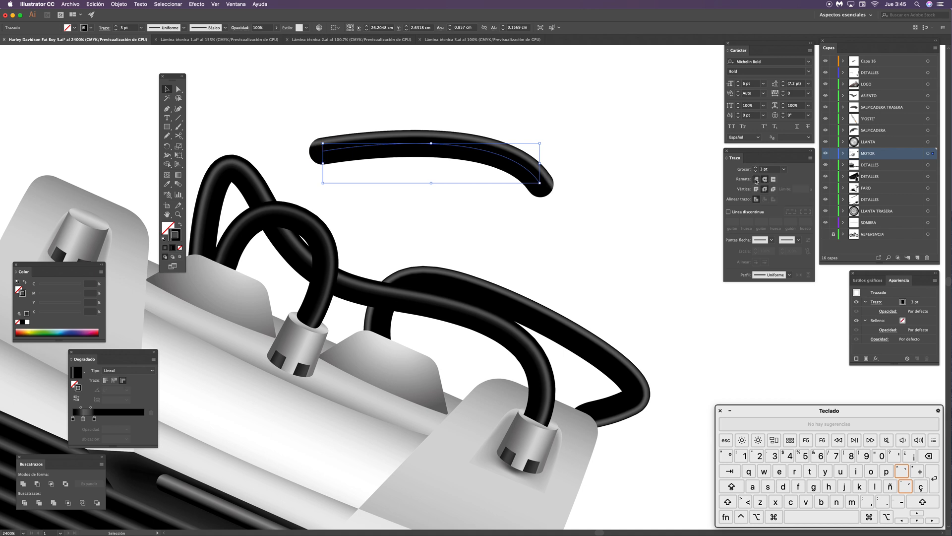
click(601, 167)
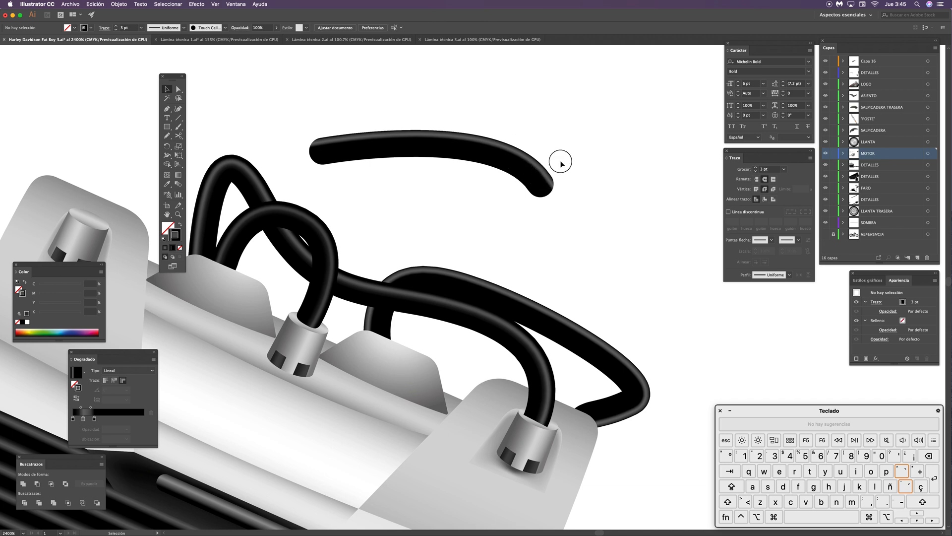
click(554, 187)
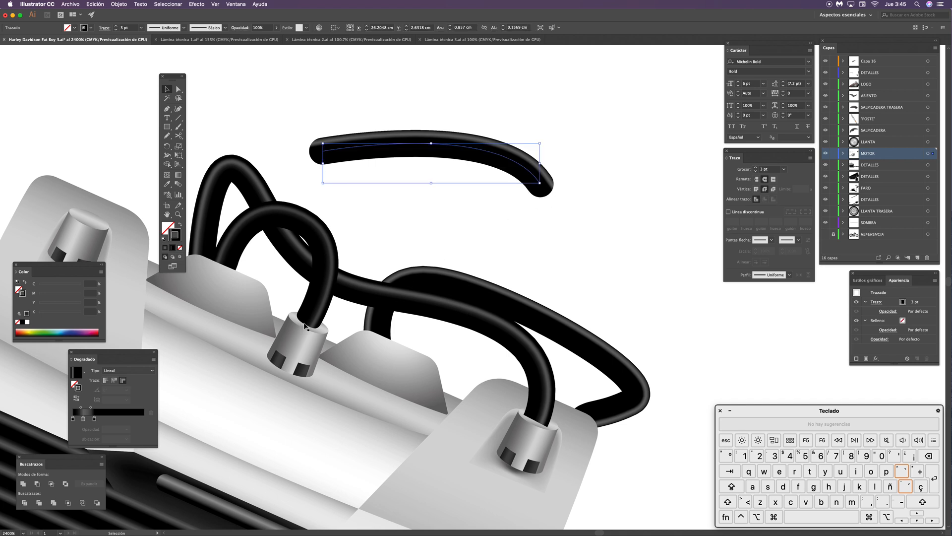
key(Delete)
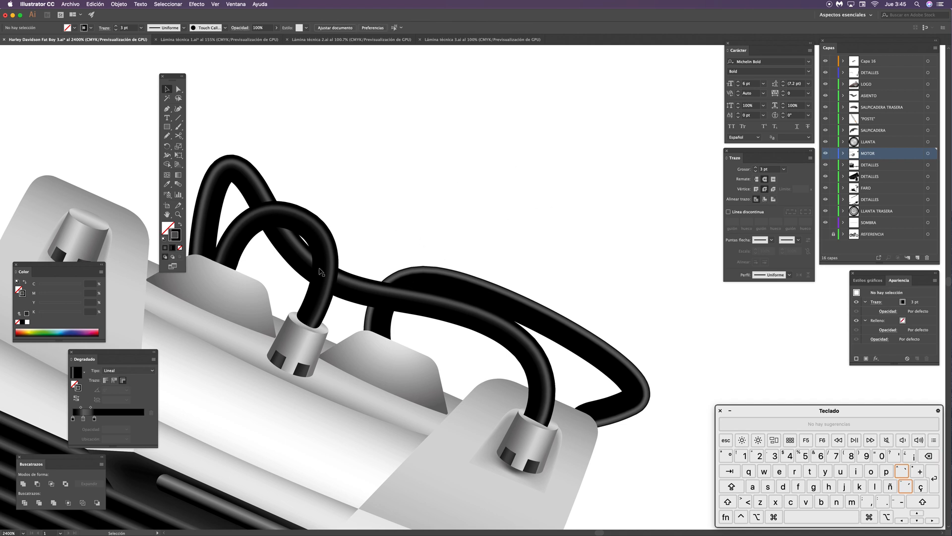
Step: Examine the short hose group up close, checking its outlines and its rounded end inside the cap
drag(294, 282, 408, 244)
drag(386, 213, 494, 227)
click(467, 184)
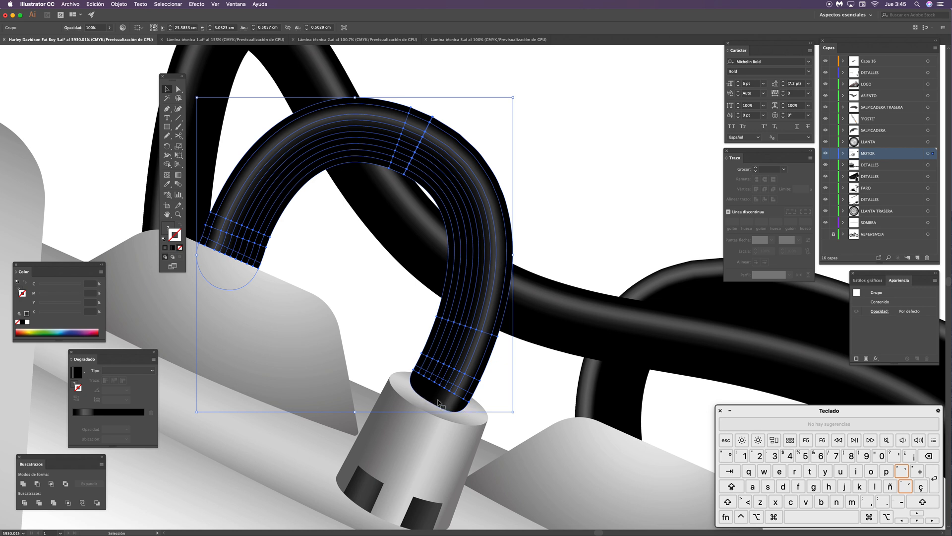
click(551, 169)
click(414, 143)
click(573, 268)
key(super+minus)
key(super+minus)
key(super+minus)
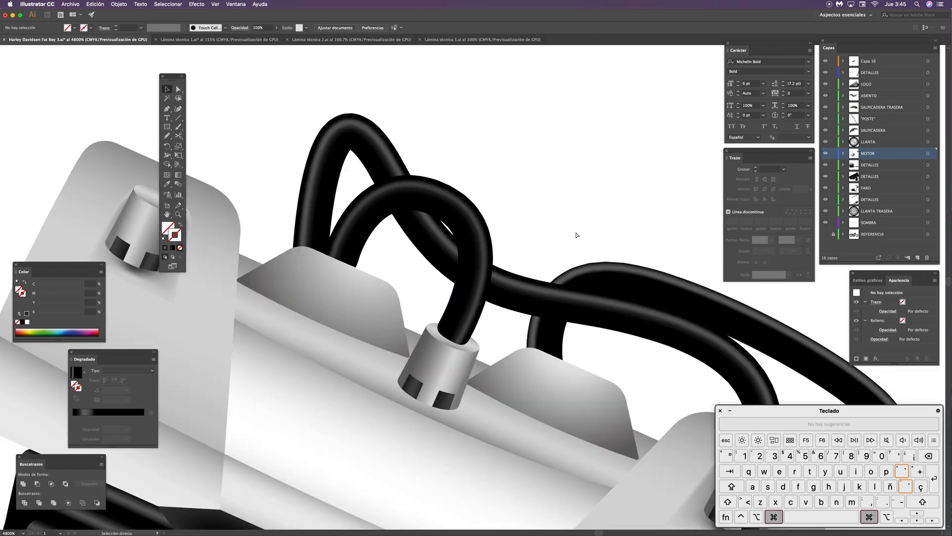
Step: Examine the underlying stroke paths of the two long hoses across the cylinder head
drag(462, 225, 397, 149)
drag(534, 193, 546, 336)
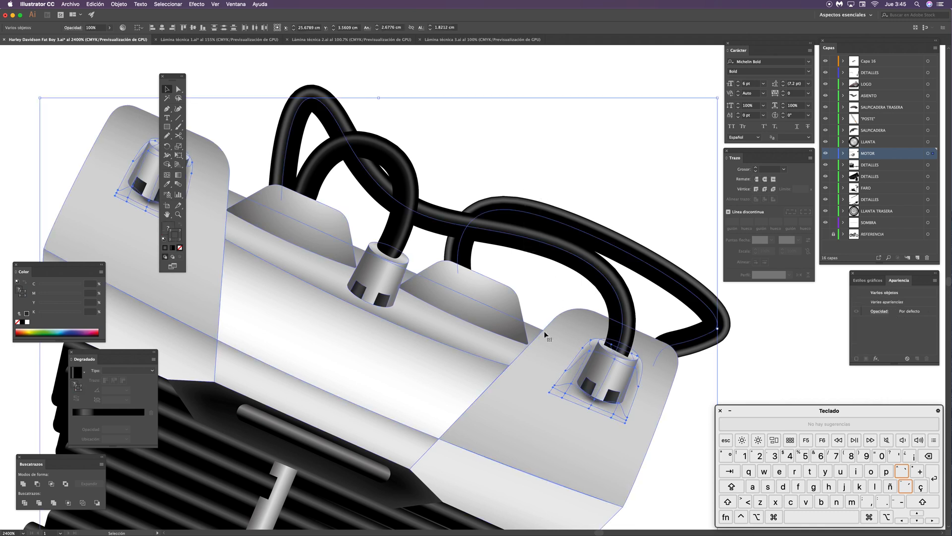
key(a)
click(534, 311)
drag(554, 192, 558, 279)
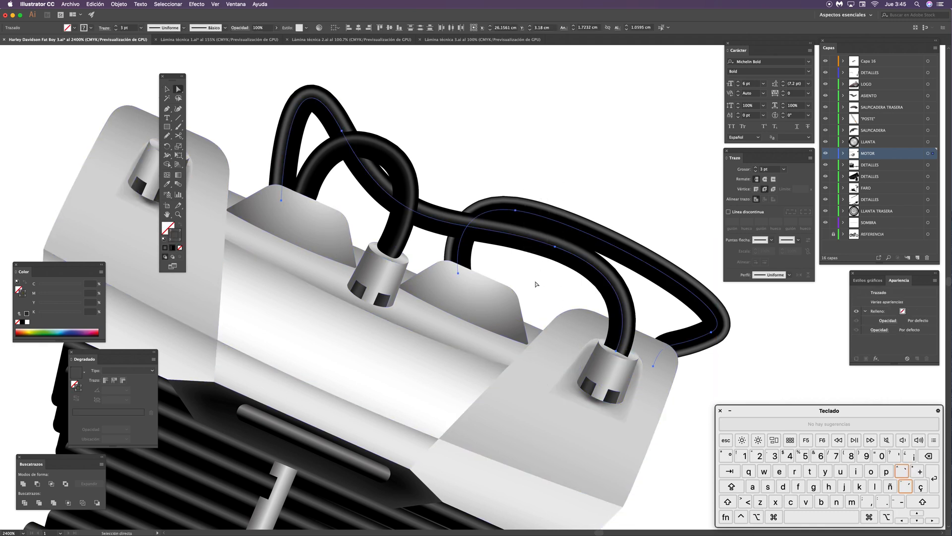
drag(544, 363, 443, 275)
key(a)
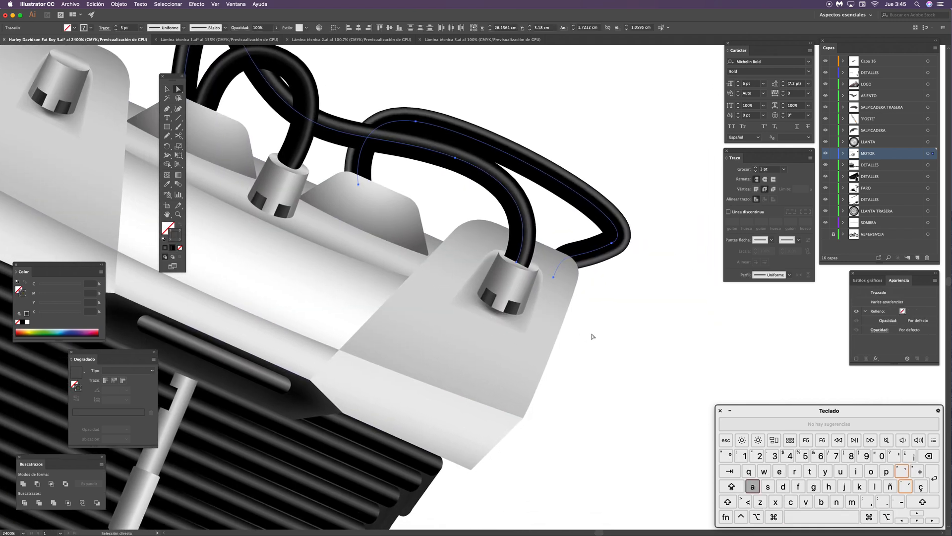
click(592, 337)
drag(598, 371, 611, 367)
Step: Move the body of the cap under the long hose aside to expose its separate pieces, and undo the move
click(524, 284)
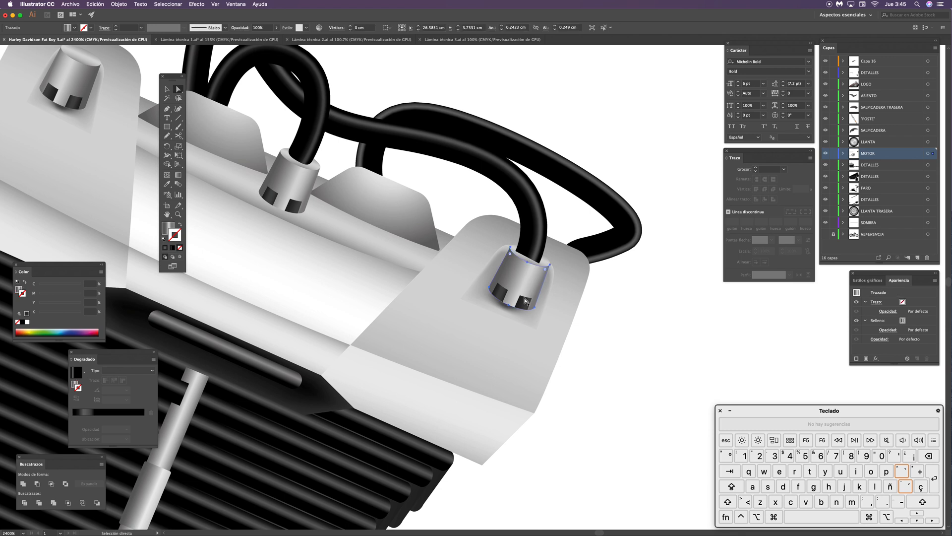
drag(525, 282, 587, 248)
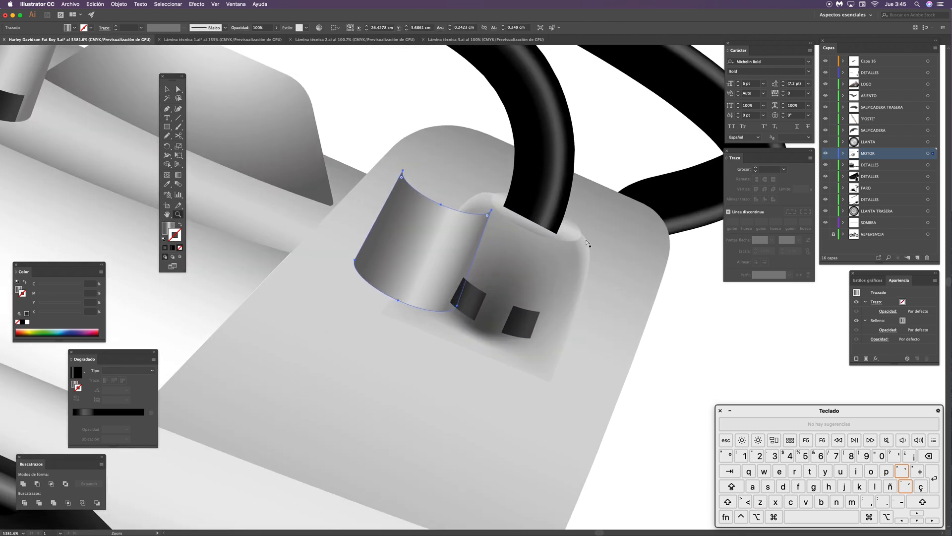
click(570, 228)
key(super+z)
key(super+z)
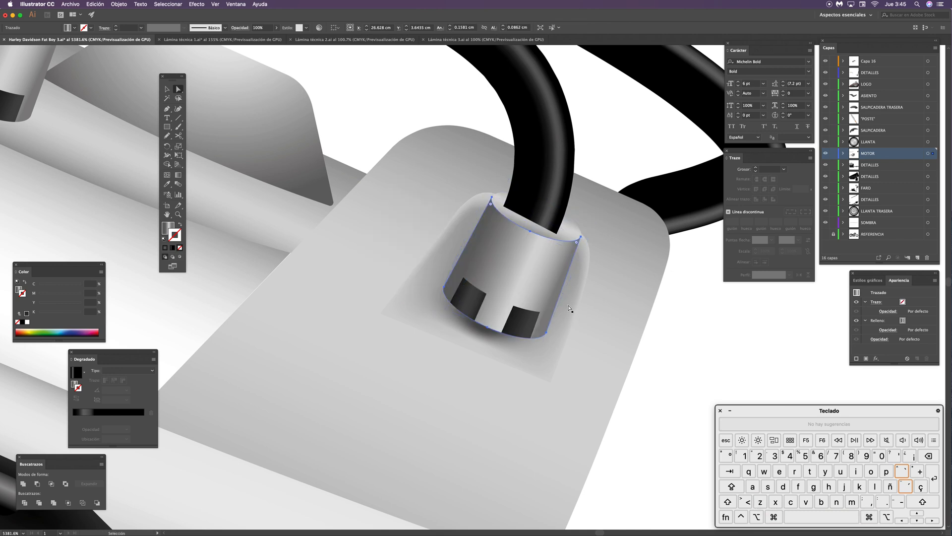
Step: Move the cap's two dark notches out of the metal body and undo both moves
click(659, 344)
drag(522, 323, 522, 344)
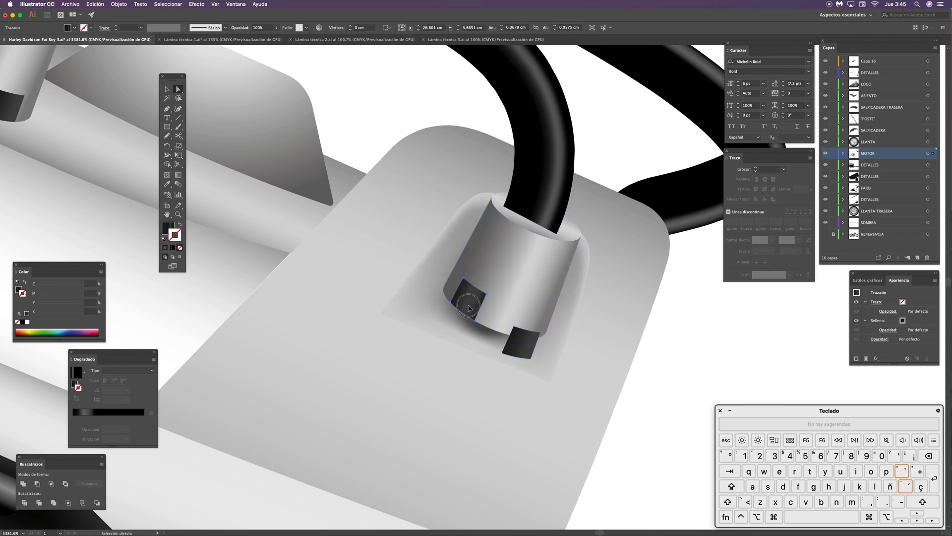
drag(468, 304, 456, 324)
key(super+z)
key(super+z)
click(690, 331)
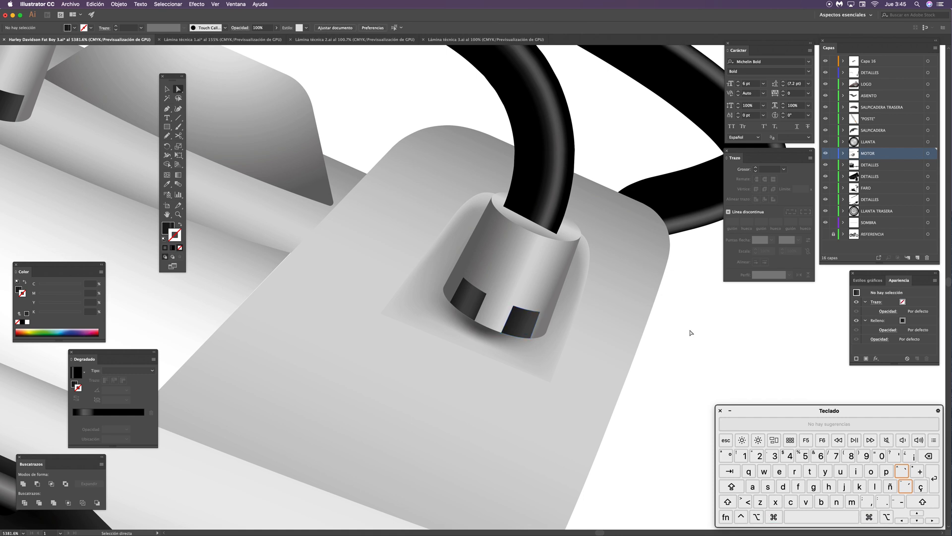
Step: Examine how the caps, hoses, head and fins fit together on the tilted cylinder copy
key(super+minus)
key(super+minus)
key(super+minus)
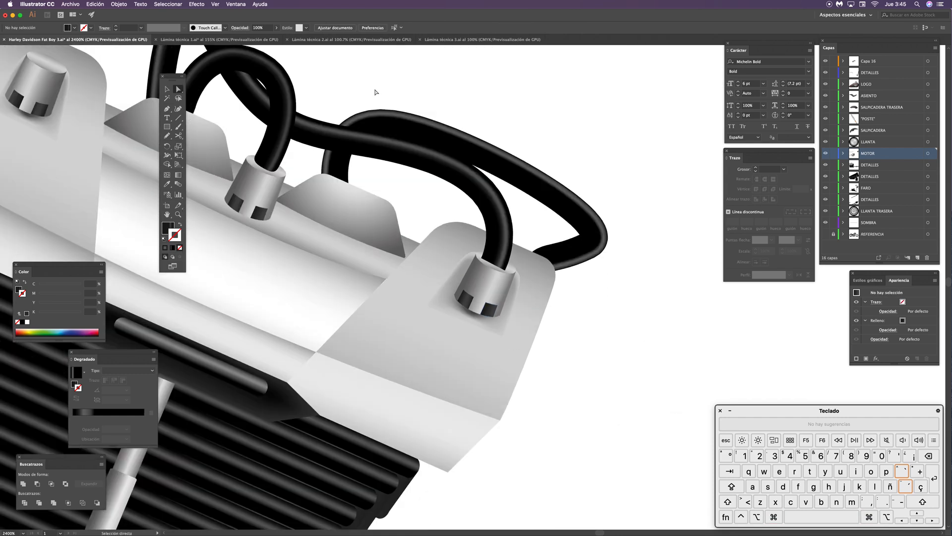
key(super+minus)
key(super+minus)
drag(265, 253, 364, 201)
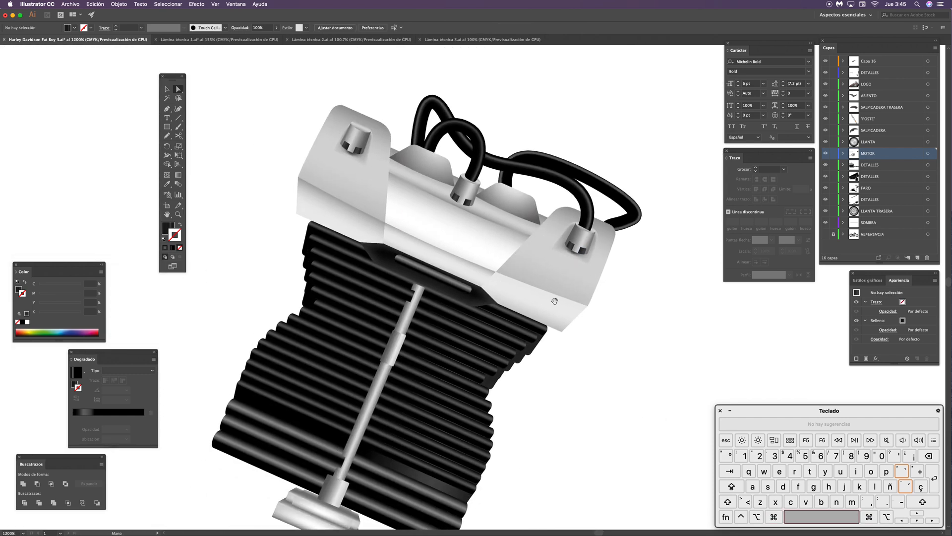
Step: Inspect the gradient-filled panels of the cylinder head and the grouped dark plate beneath it
click(491, 298)
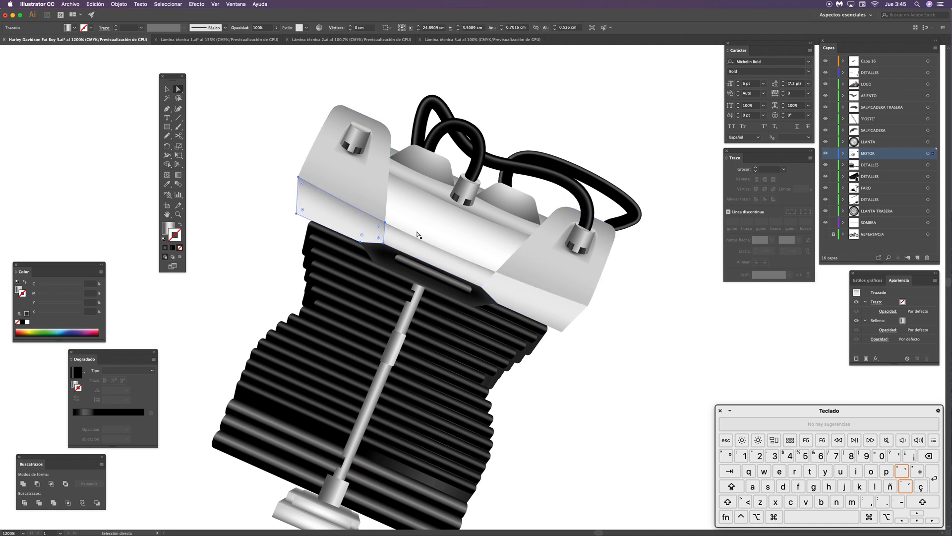
click(447, 223)
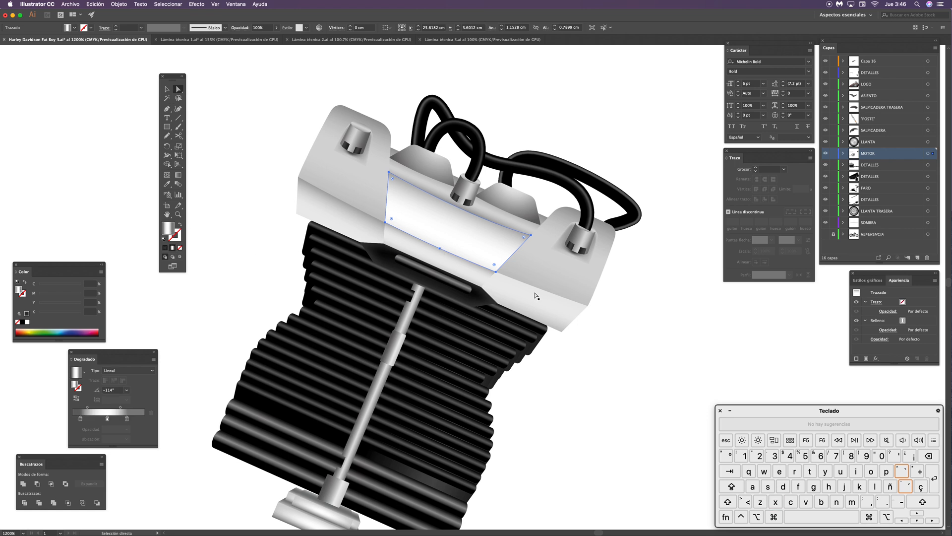
scroll(543, 306, down, 5)
scroll(542, 306, left, 2)
key(v)
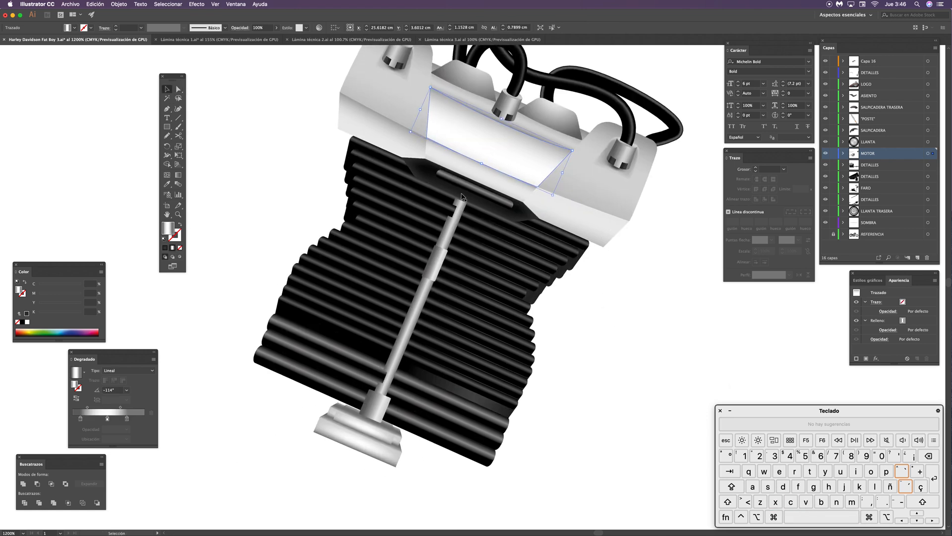
click(472, 197)
click(466, 197)
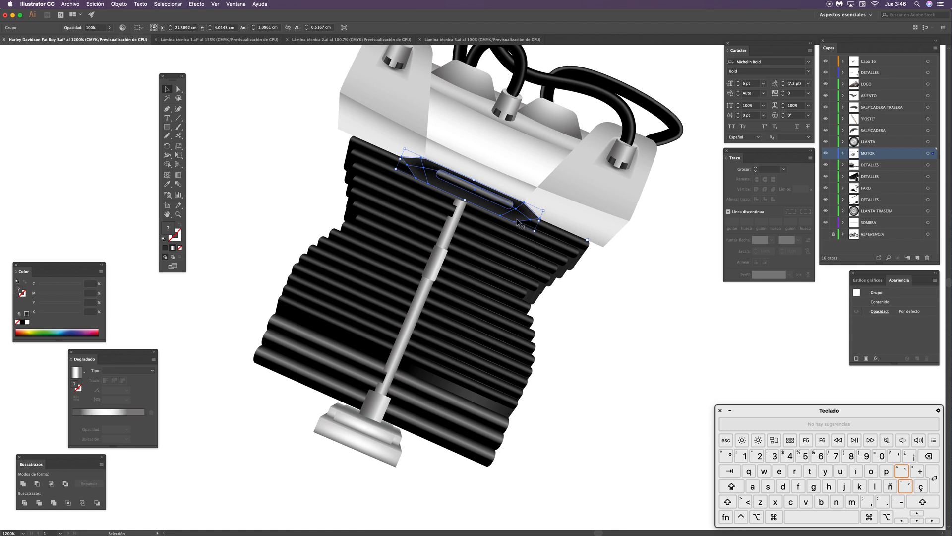
click(585, 288)
Step: Inspect the gradient of the rounded bar on the dark plate below the cylinder head
key(a)
key(z)
drag(479, 189, 584, 161)
key(a)
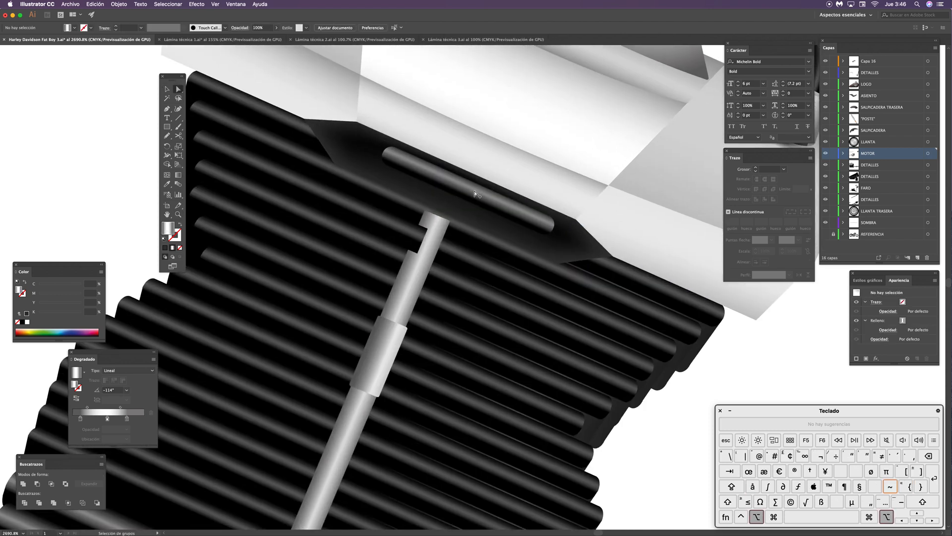
alt+click(475, 194)
Step: Draw a horizontal rounded rectangle about 0.92 cm wide and 0.11 cm high in the empty area beside the fins
click(167, 127)
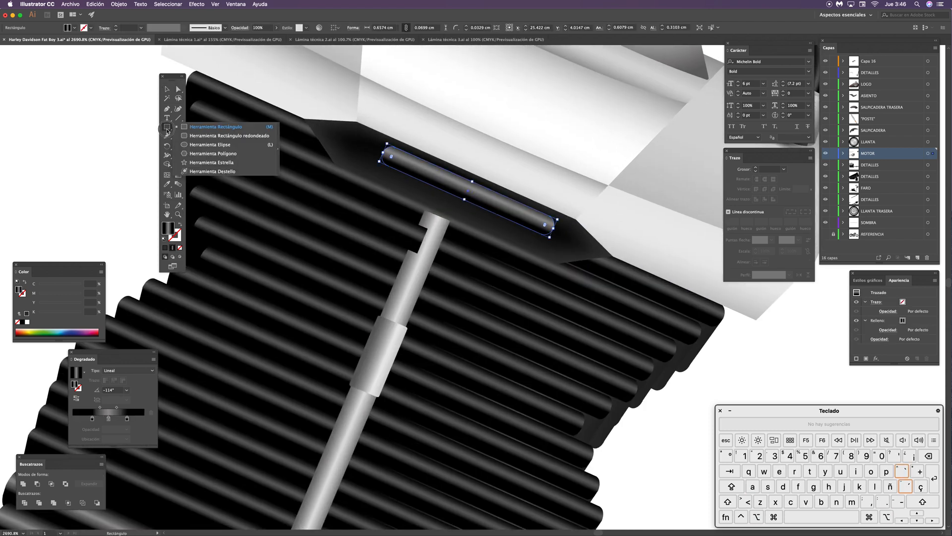
click(194, 136)
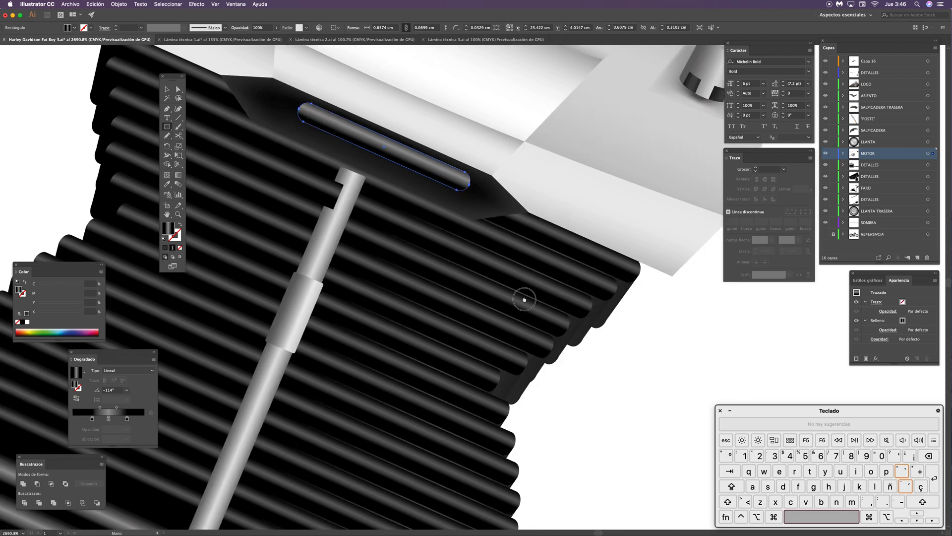
scroll(523, 296, down, 4)
scroll(523, 295, right, 6)
drag(524, 321, 786, 353)
key(v)
click(646, 297)
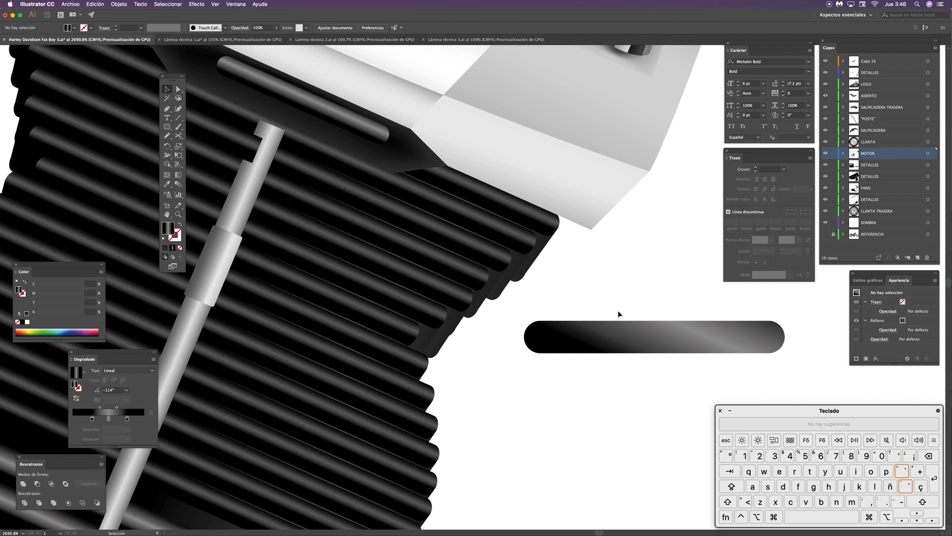
click(669, 341)
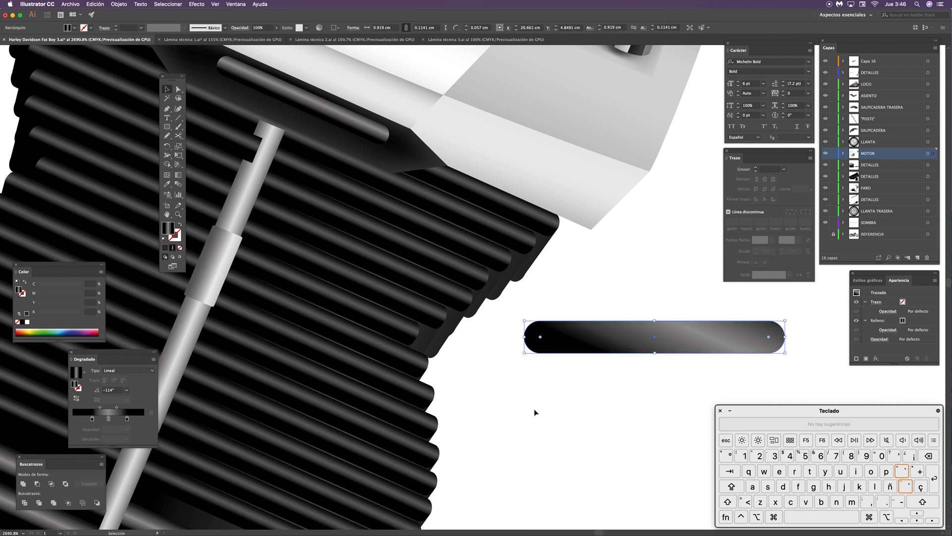
Step: Run the rounded rectangle's linear gradient vertically across its height at about -90°
key(g)
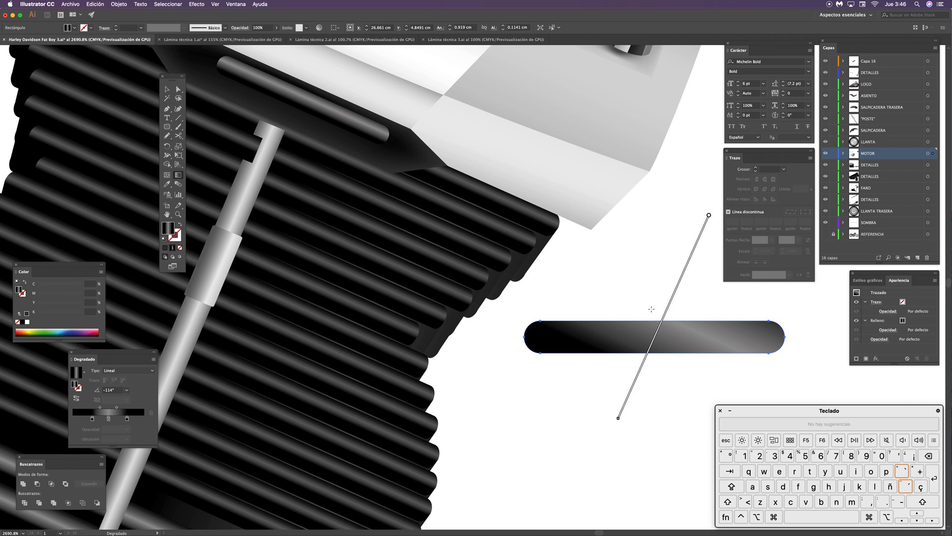
drag(652, 312, 655, 366)
key(v)
click(661, 268)
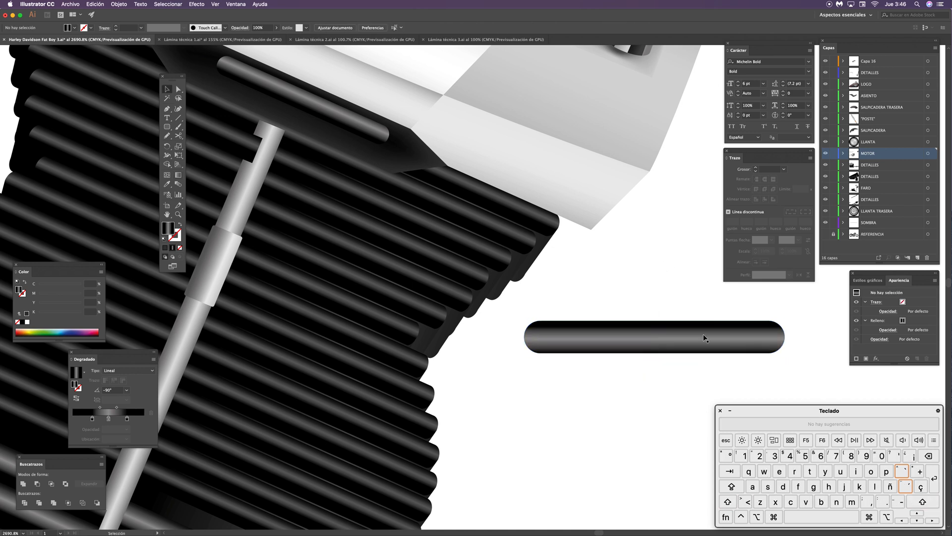
click(677, 338)
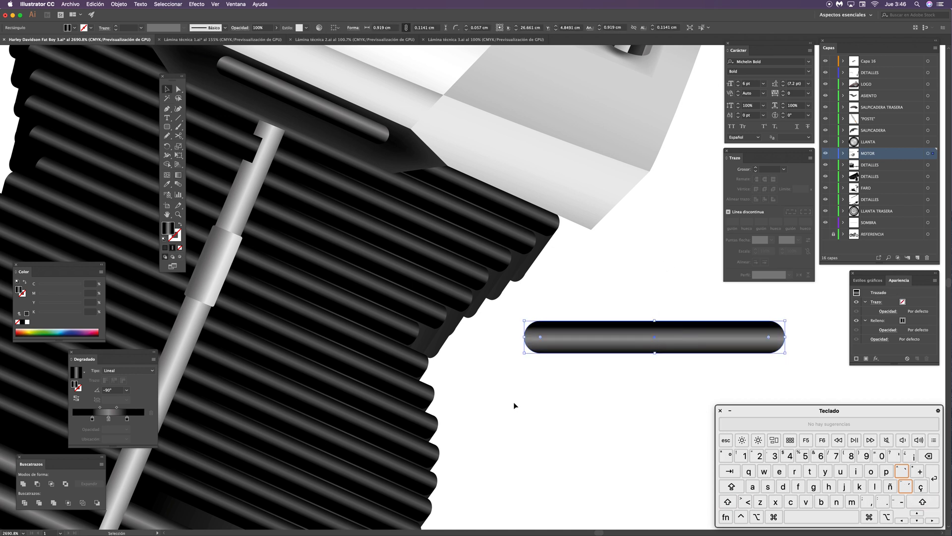
Step: Delete the sample rounded rectangle beside the tilted cylinder
key(BackSpace)
key(super+minus)
key(super+minus)
key(super+minus)
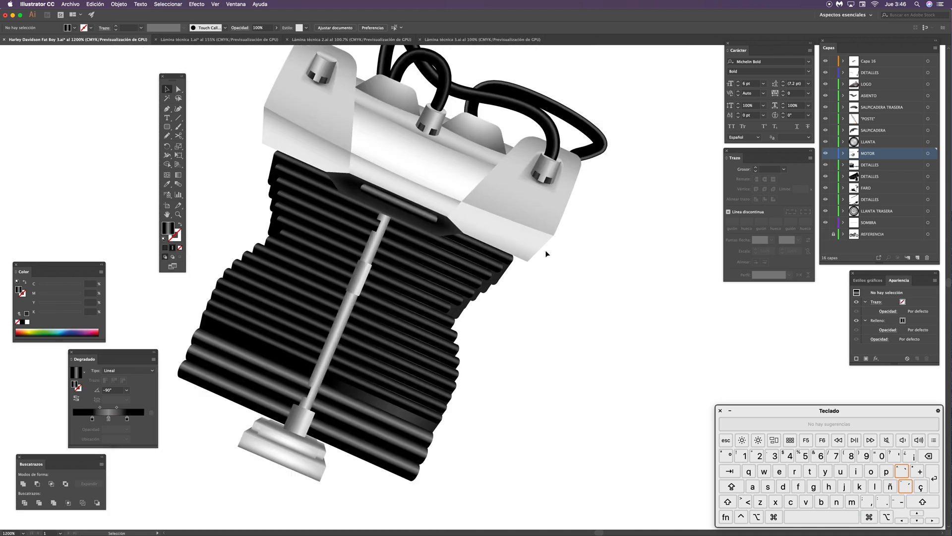
Step: Examine the fins on the tilted cylinder and locate the upright cylinder copy with the separate rod beside it
drag(426, 248, 434, 212)
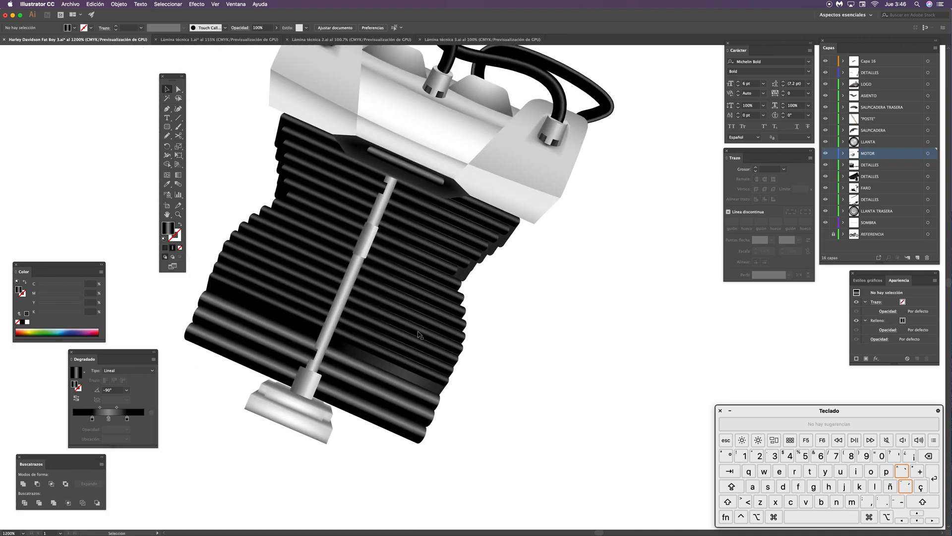
drag(494, 357, 415, 334)
click(364, 214)
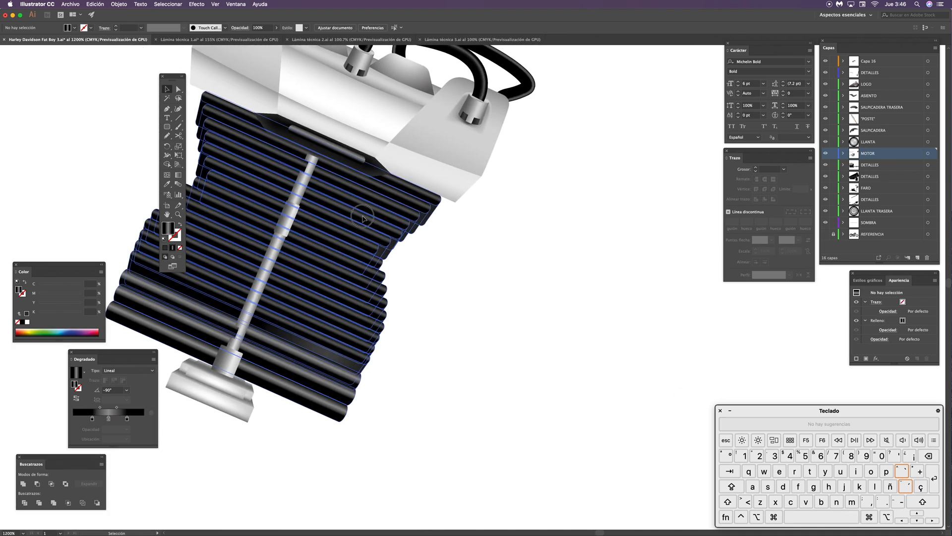
drag(441, 303, 425, 302)
drag(447, 250, 351, 283)
key(super+minus)
drag(676, 308, 396, 248)
drag(780, 402, 494, 276)
drag(650, 338, 440, 273)
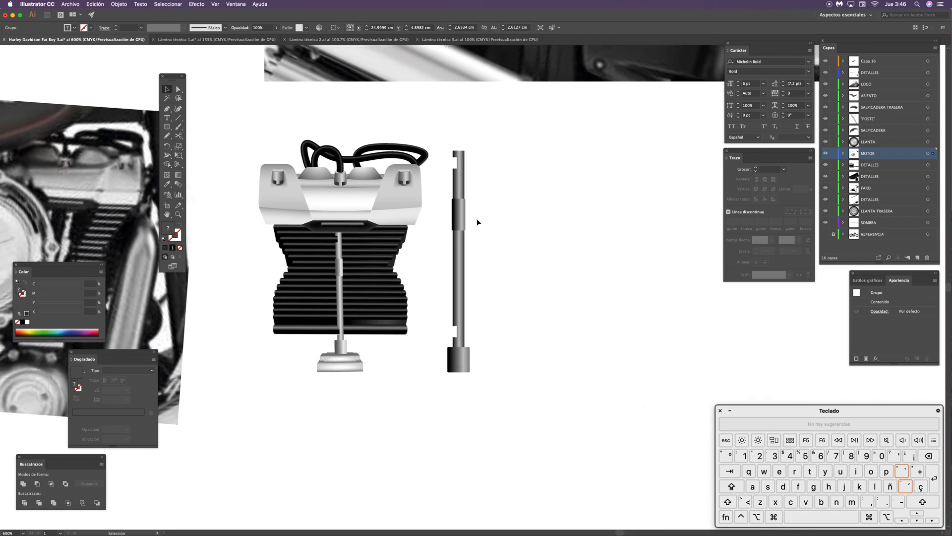
Step: Move the separate enlarged rod well away from the upright cylinder copy
drag(455, 215, 699, 207)
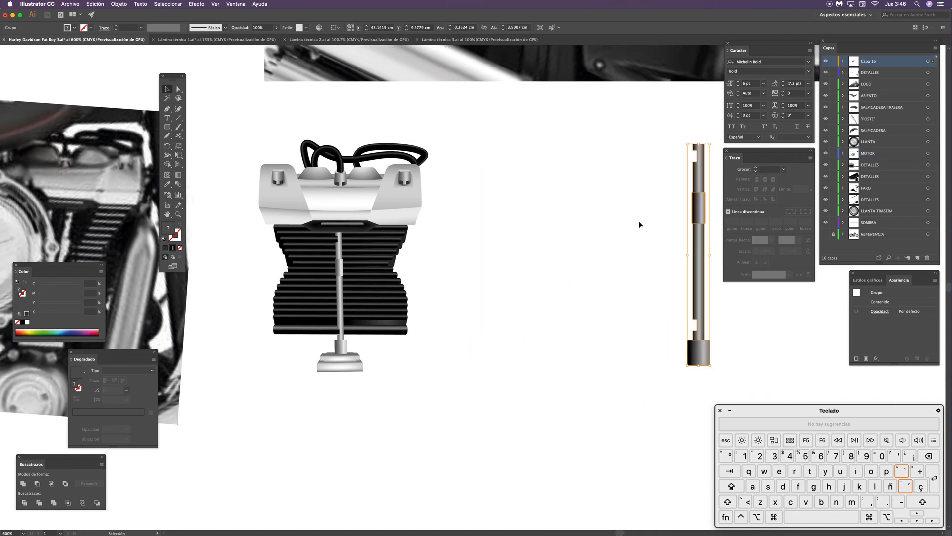
click(639, 224)
click(698, 252)
Step: Ungroup the upright cylinder copy and its nested fins until the topmost fin section can be selected alone
click(356, 290)
scroll(415, 255, up, 3)
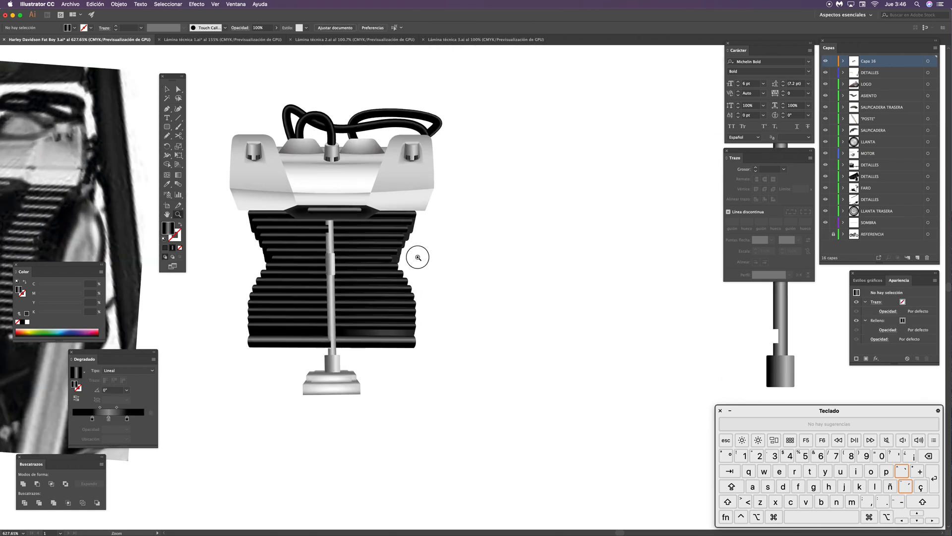
key(shift+super+g)
click(504, 213)
click(398, 256)
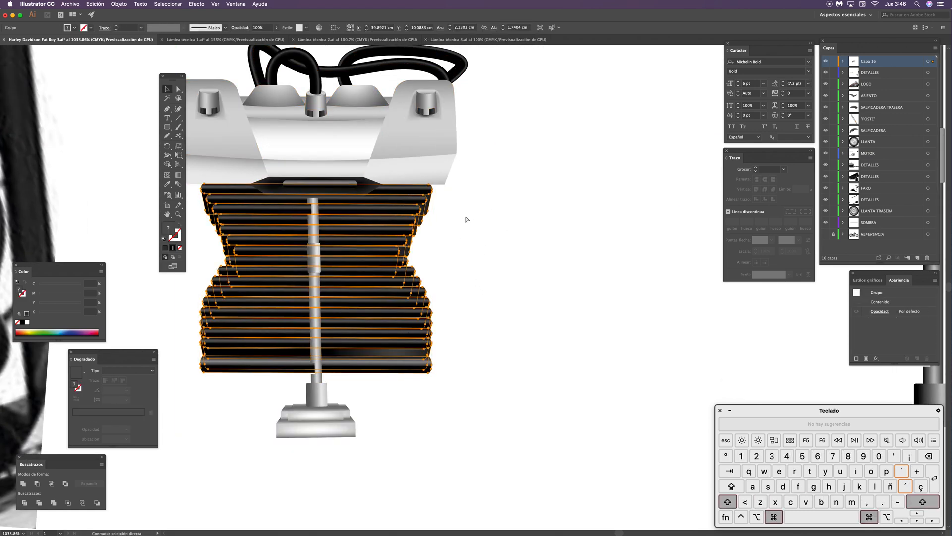
key(shift+super+g)
click(481, 210)
click(418, 192)
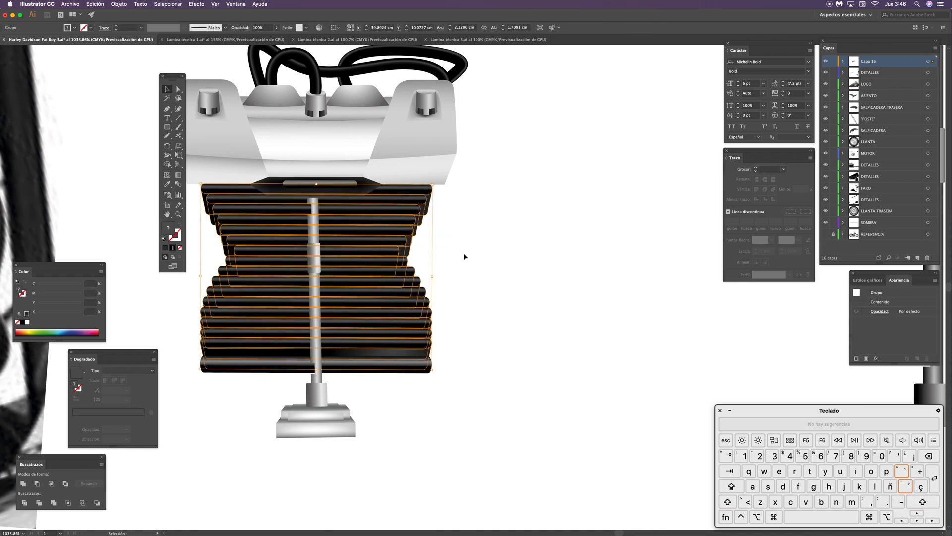
key(shift+super+g)
click(433, 196)
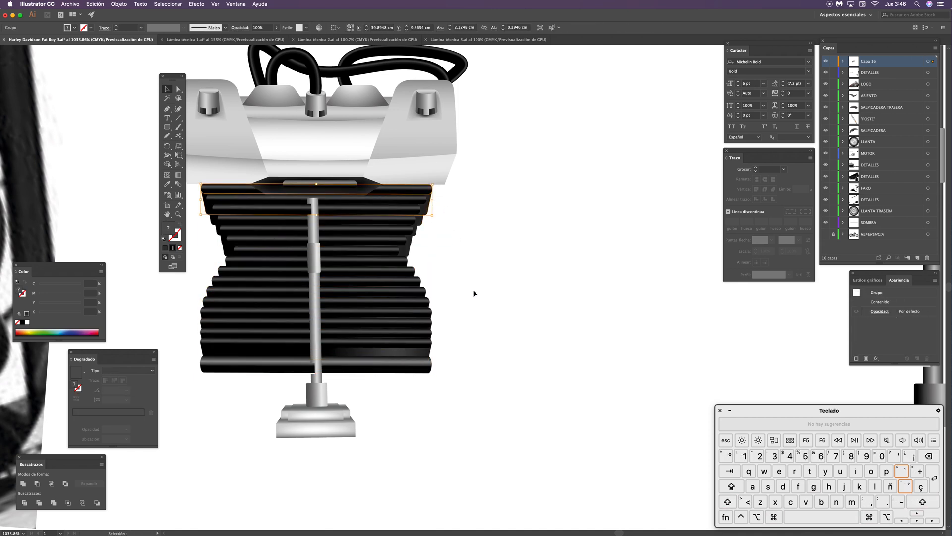
Step: Move the topmost fin section out of the cylinder into the empty area beside it
key(space)
drag(465, 279, 441, 284)
click(439, 282)
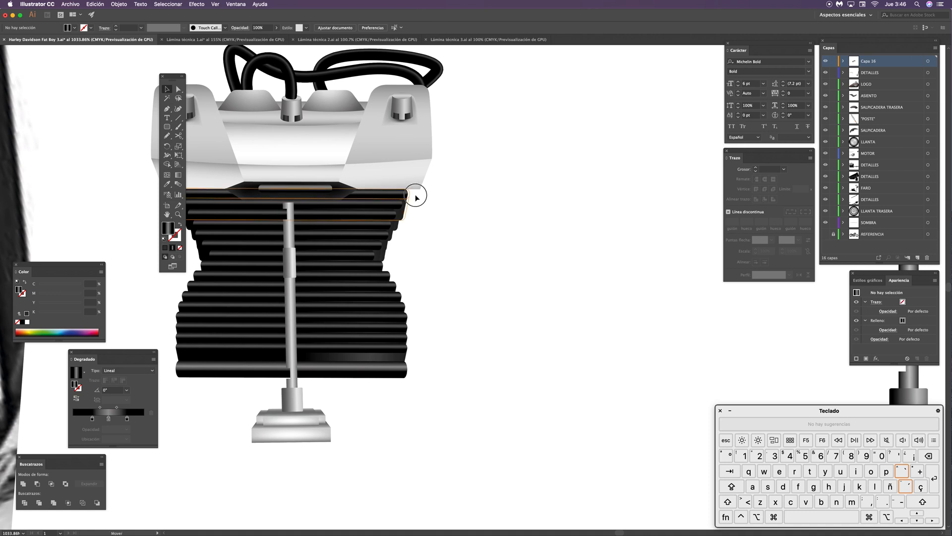
drag(416, 196, 672, 206)
click(574, 157)
key(space)
drag(554, 275, 515, 283)
key(z)
drag(507, 238, 553, 206)
key(a)
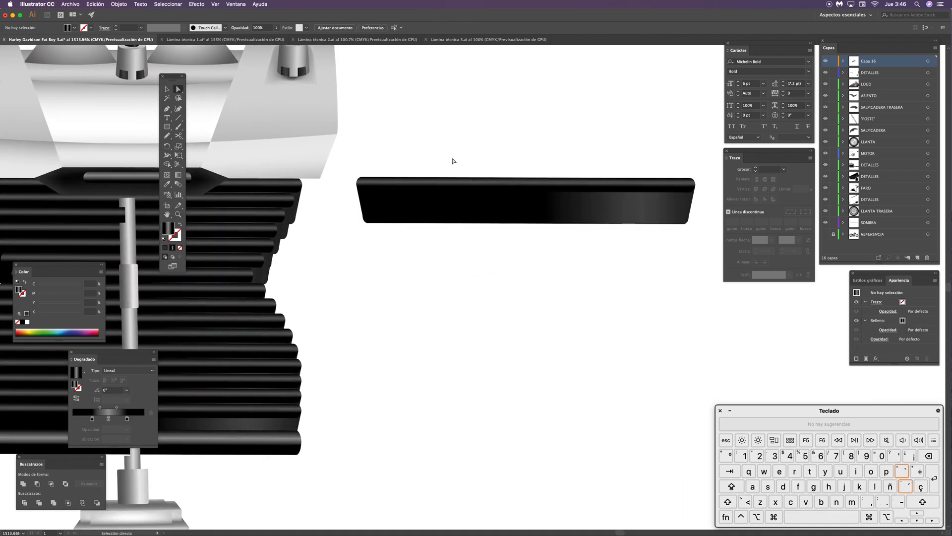
Step: Move the fin section's upper rounded bar off its dark base and undo the move
click(515, 193)
drag(491, 189, 490, 171)
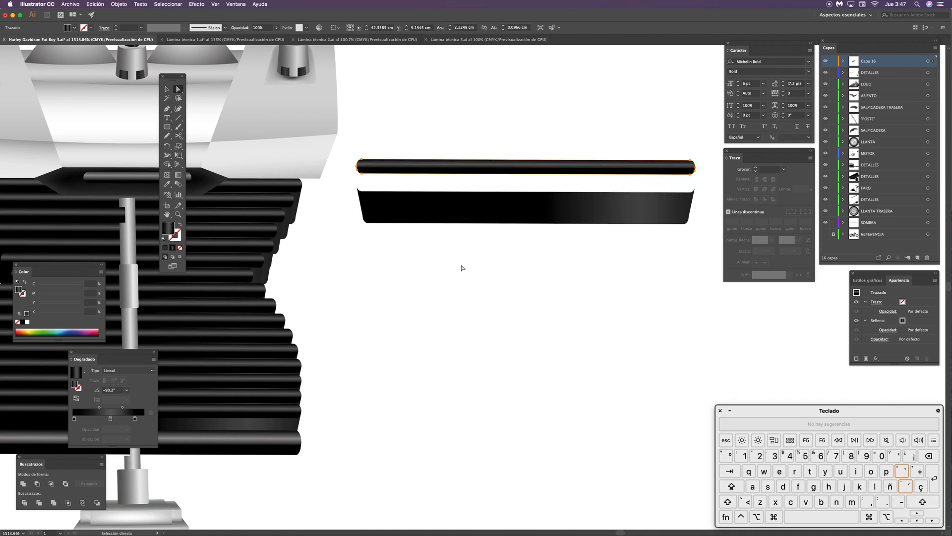
key(super+z)
Step: Duplicate the fin section's upper rounded bar into the empty space above the section
click(169, 127)
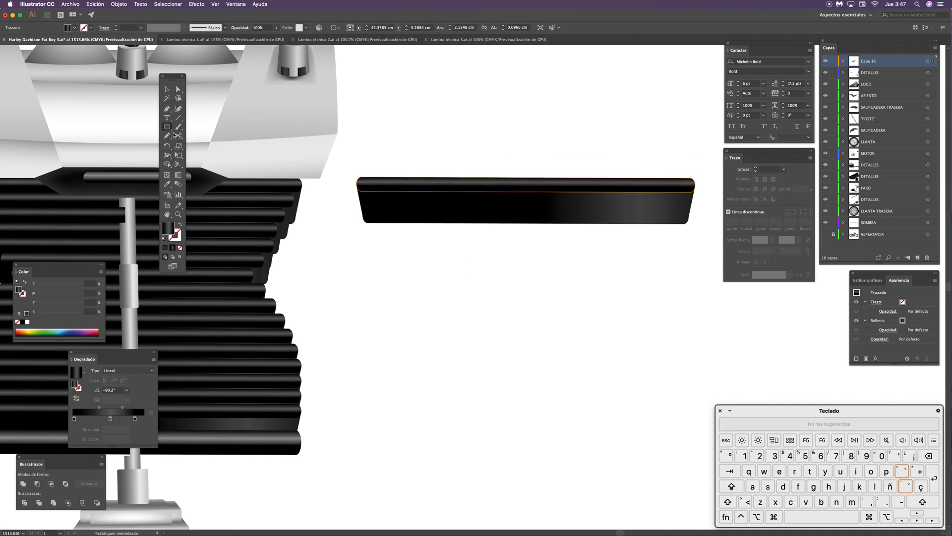
key(a)
click(495, 253)
drag(495, 253, 450, 246)
key(a)
drag(444, 195, 439, 95)
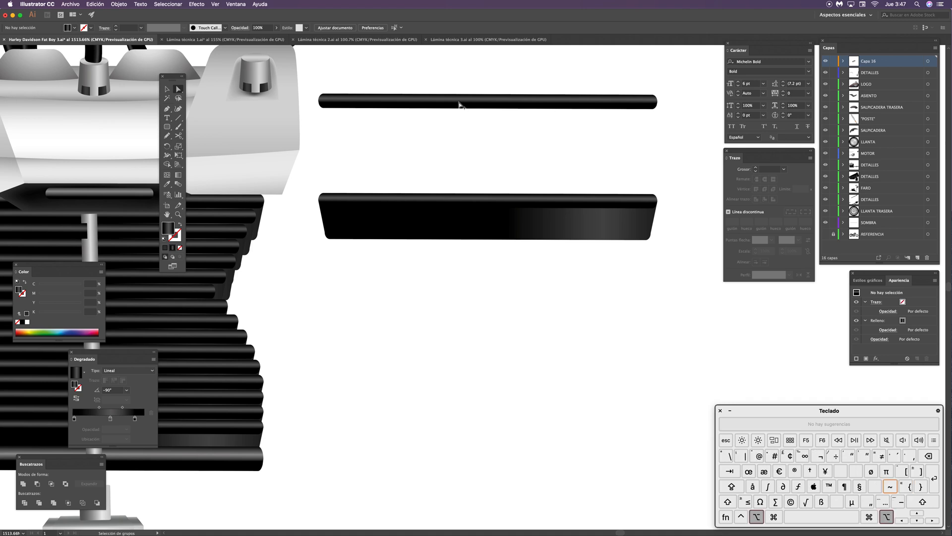
Step: Cut the duplicated bar and paste it in front at the same position
key(cmd+c)
key(cmd+x)
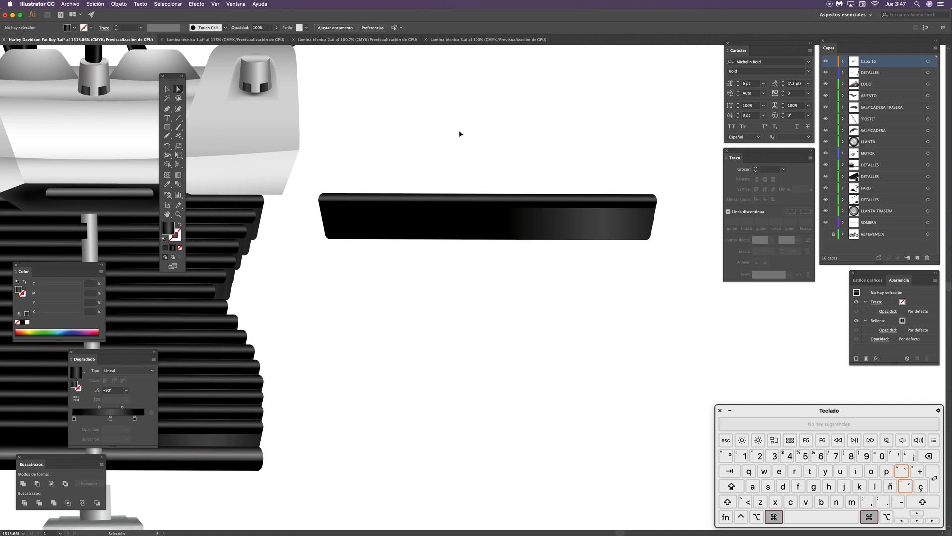
key(super+f)
click(457, 71)
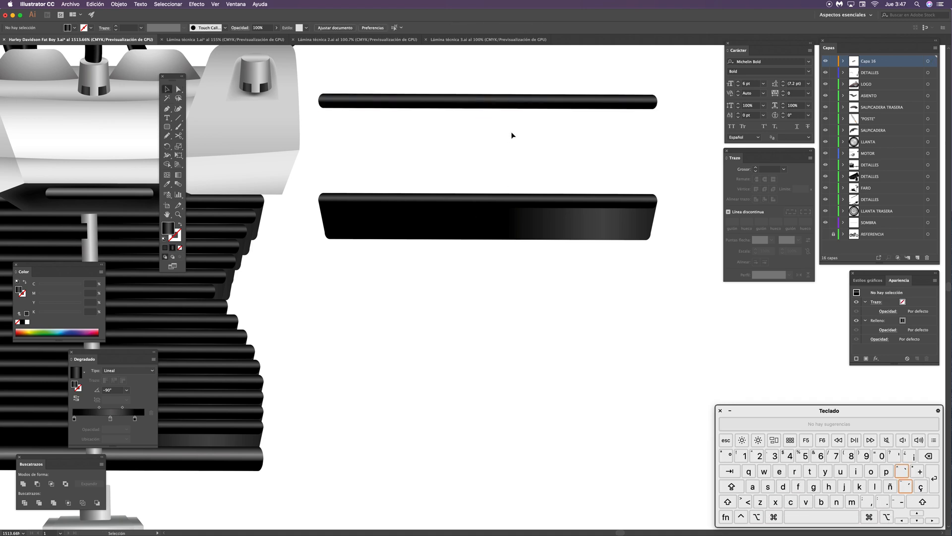
Step: Duplicate the loose bar just below itself and scale the copy slightly narrower about its centre
drag(474, 105, 472, 141)
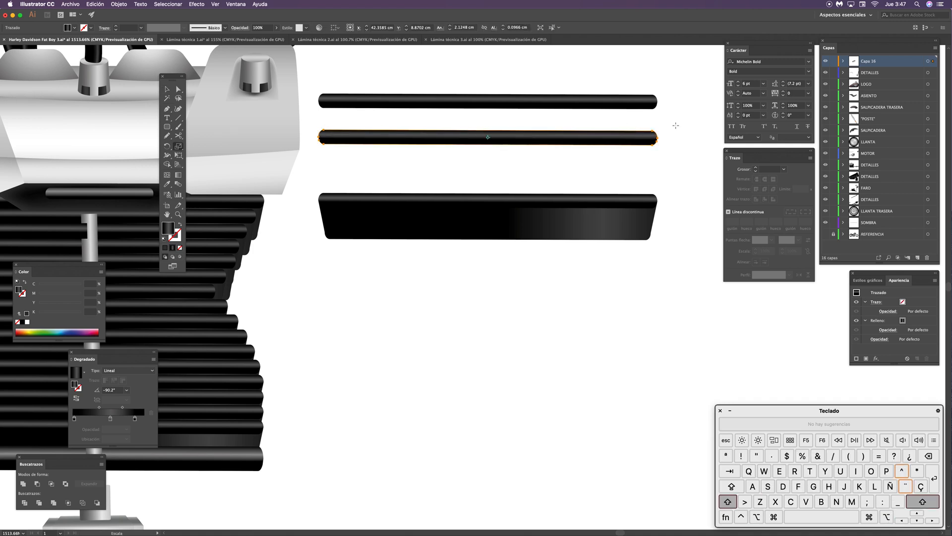
drag(675, 125, 656, 128)
key(v)
click(412, 315)
Step: Draw a straight Pen path joining the left ends of the two bars and swap its fill with its stroke
key(space)
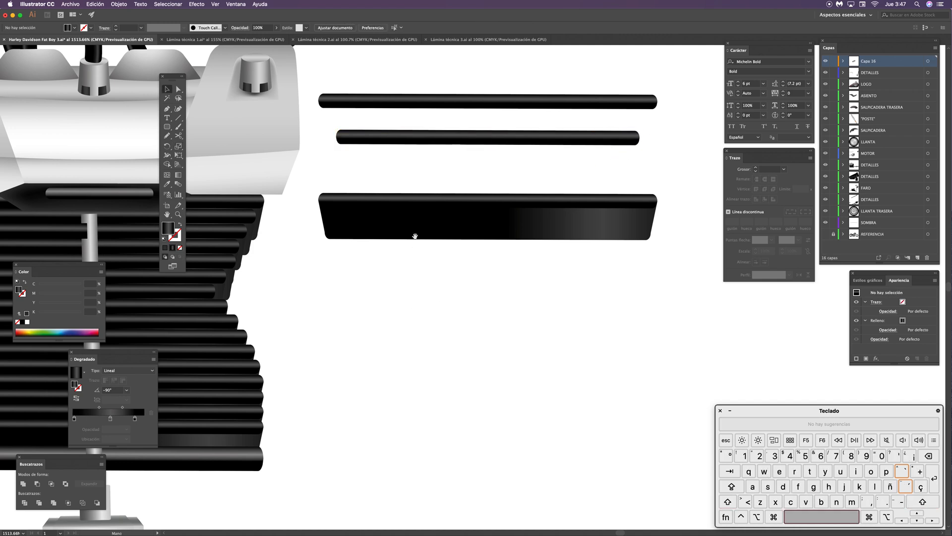
drag(415, 236, 422, 256)
key(z)
drag(369, 155, 405, 147)
key(space)
key(p)
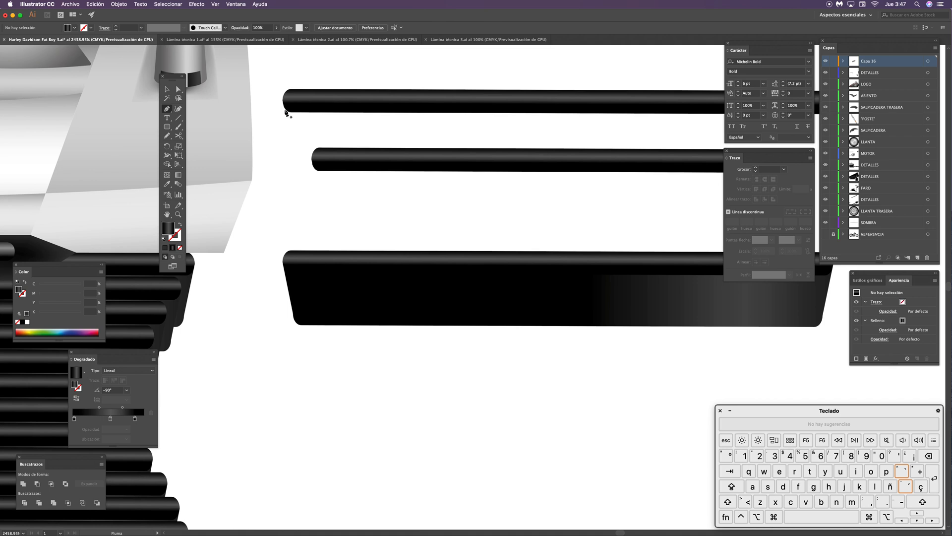
click(283, 106)
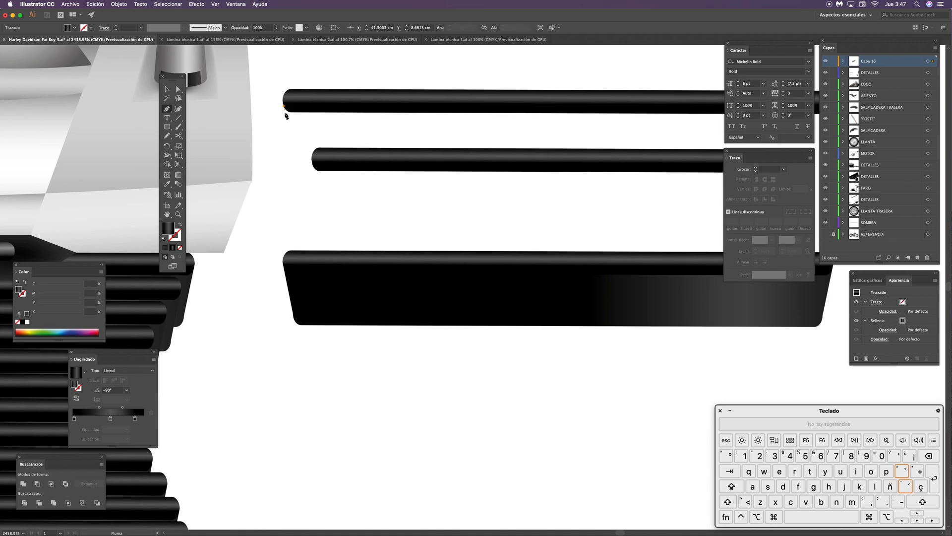
click(315, 170)
key(shift+x)
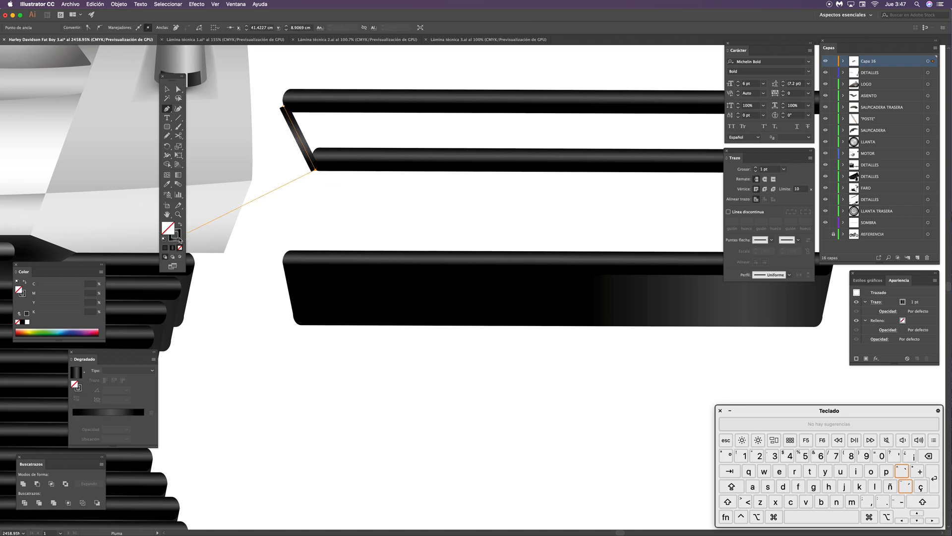
Step: Colour the connecting line's stroke red with M 95.29% and Y 53.73%, and deselect it
click(179, 239)
click(96, 331)
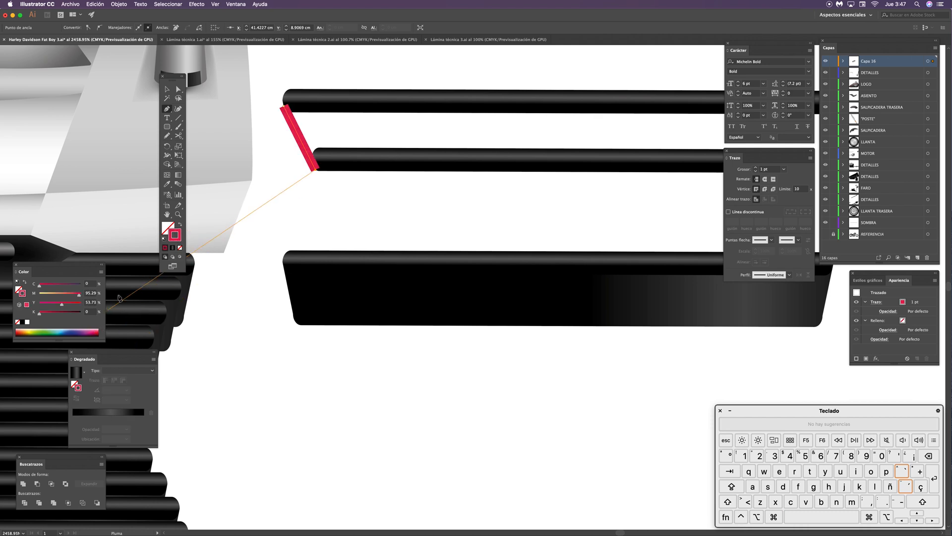
key(v)
click(472, 208)
drag(472, 208, 401, 230)
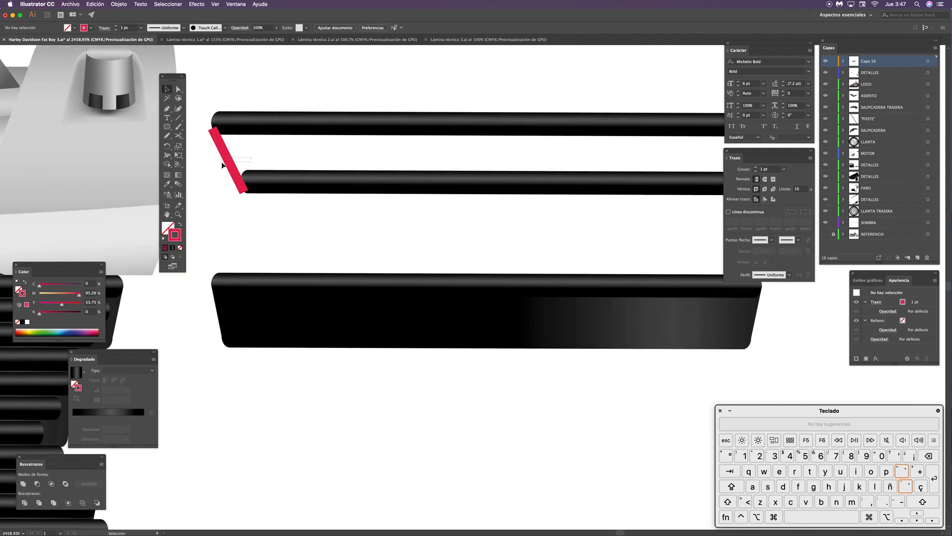
Step: Continue the red line with the Pen tool along the lower bar and up to the upper bar's ends, closing a trapezoid
drag(223, 164, 225, 168)
key(p)
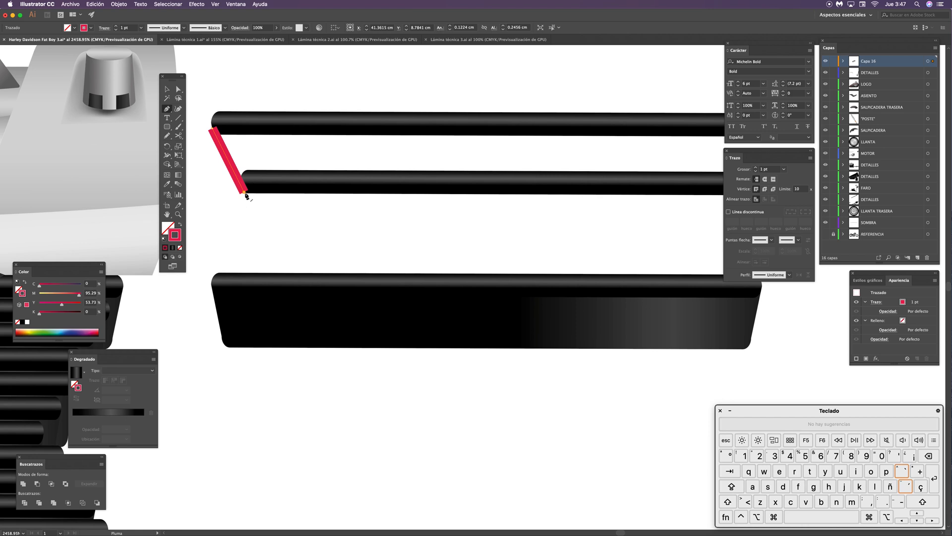
click(245, 194)
scroll(595, 199, right, 5)
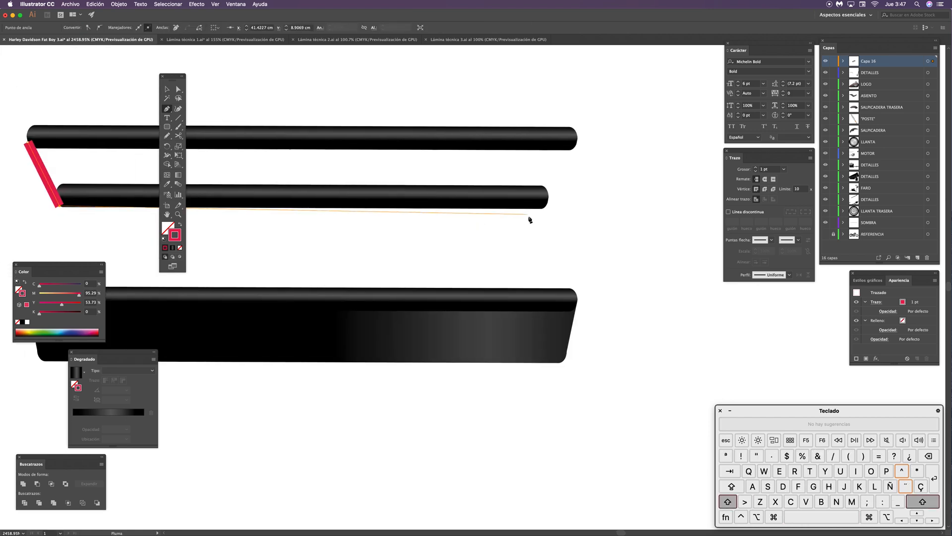
shift+click(545, 207)
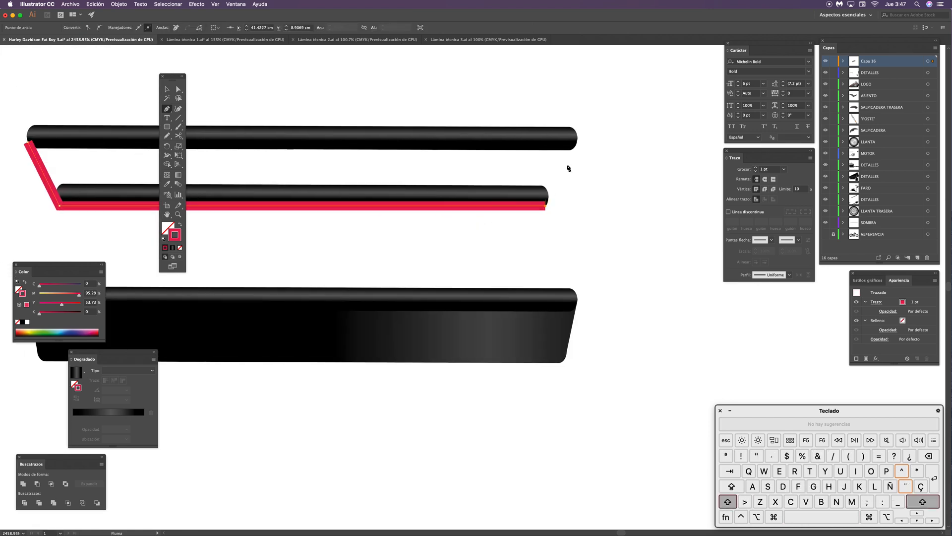
click(576, 145)
scroll(576, 148, left, 10)
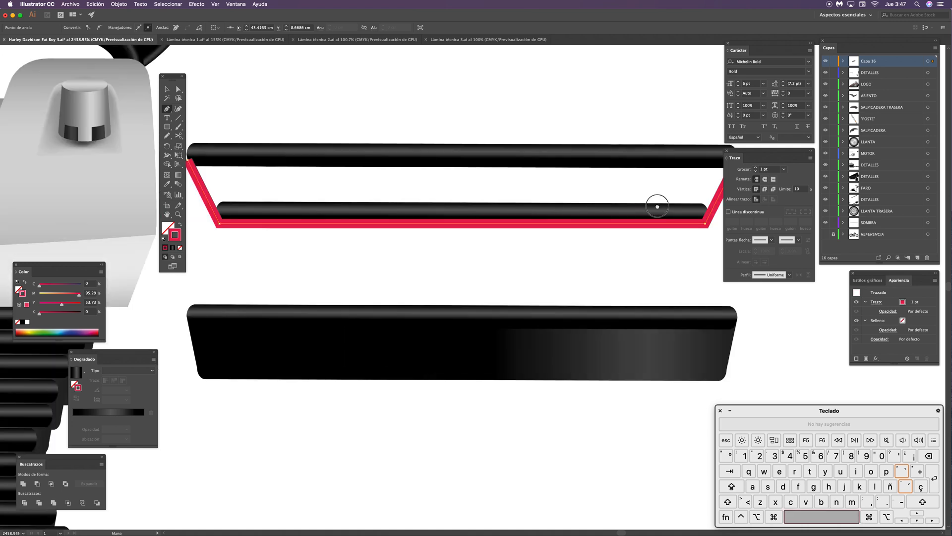
shift+click(295, 155)
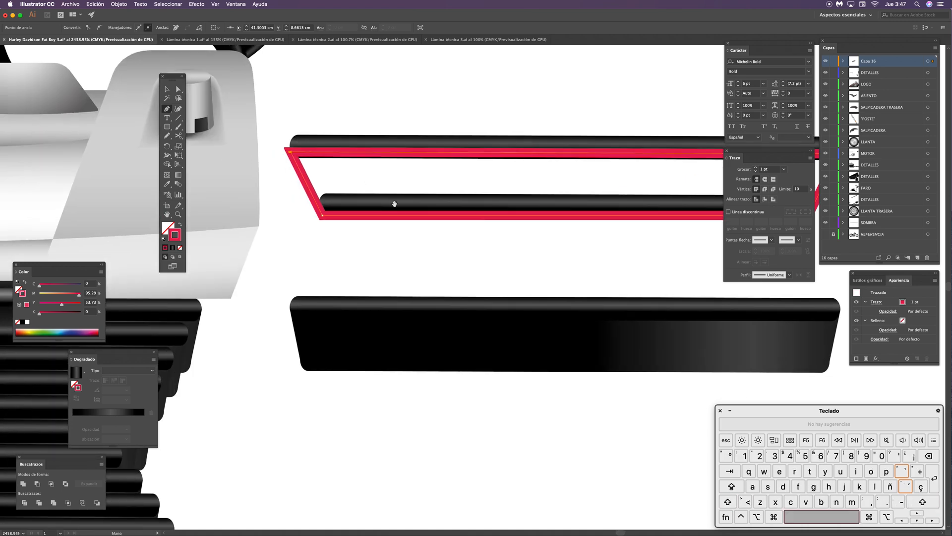
Step: Fill the red trapezoid with the black-to-grey gradient sampled from the finished fin below, and deselect it
drag(441, 226, 406, 242)
key(i)
click(412, 357)
drag(463, 366, 355, 395)
key(v)
click(490, 149)
Step: Delete the lower bar and move the gradient trapezoid behind the upper bar by cutting and pasting it in back
click(473, 228)
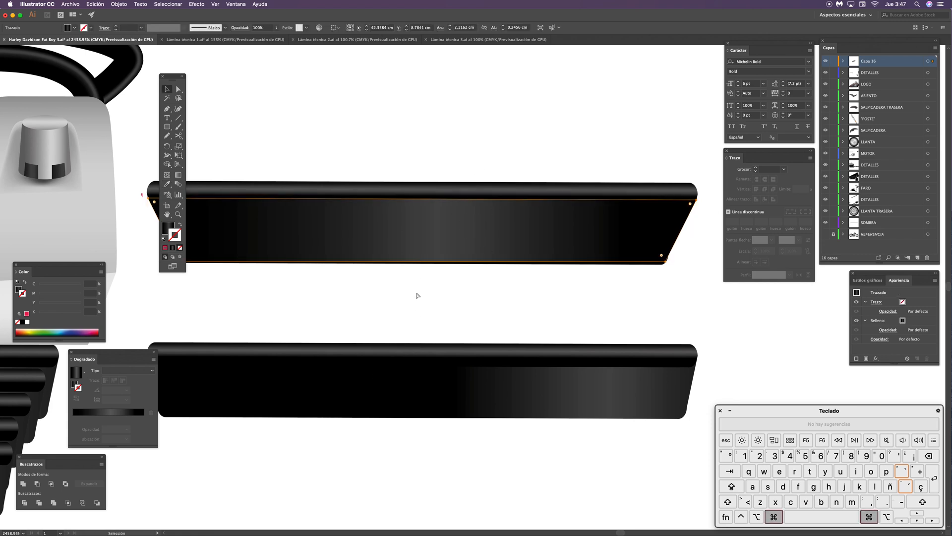
key(super+x)
click(436, 249)
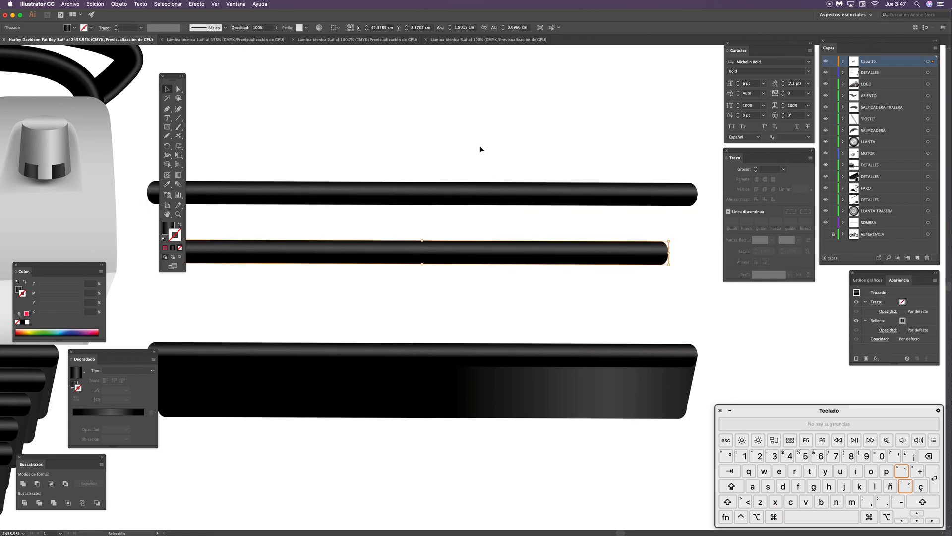
key(BackSpace)
key(super+b)
click(481, 127)
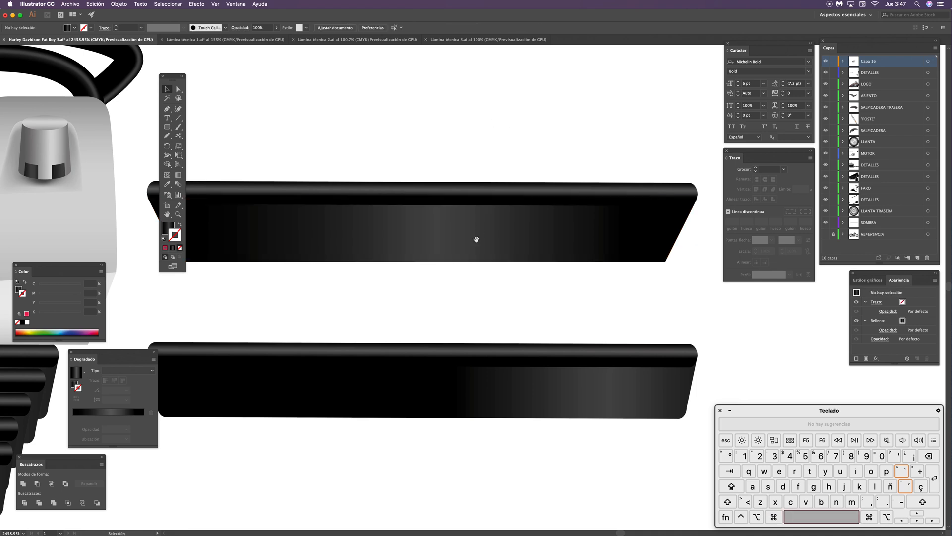
drag(476, 239, 529, 238)
key(a)
click(243, 257)
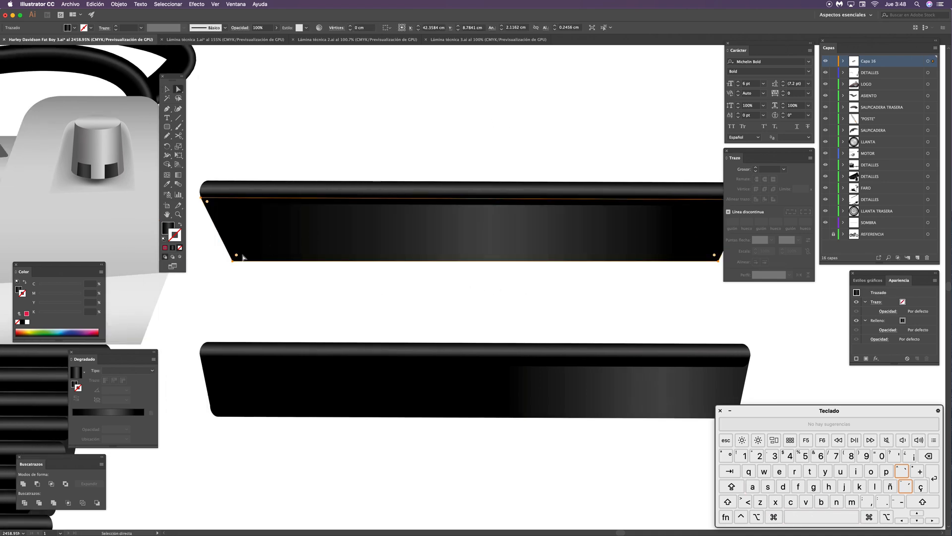
drag(237, 255, 240, 252)
key(super+z)
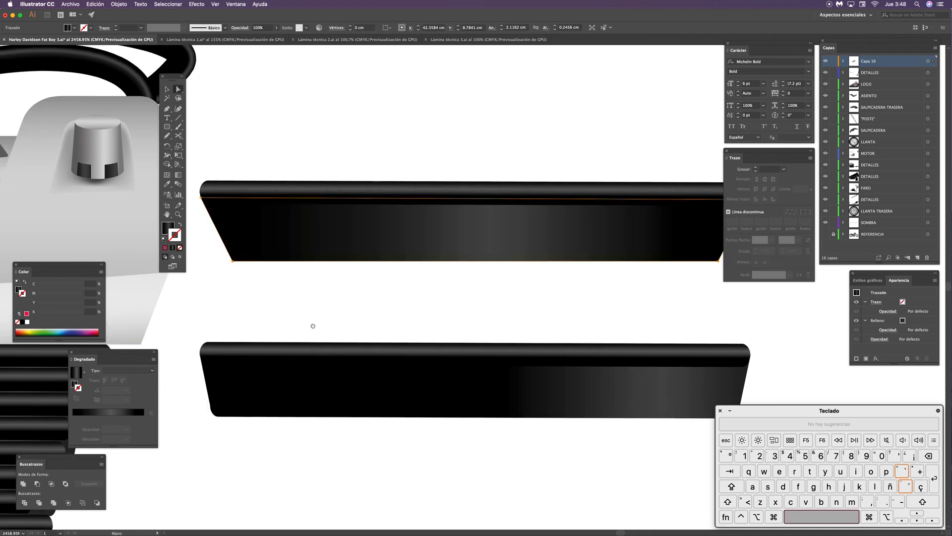
Step: Select the trapezoid's two lower corner points and round both corners slightly
drag(320, 305, 315, 322)
key(super+minus)
drag(462, 228, 459, 234)
key(a)
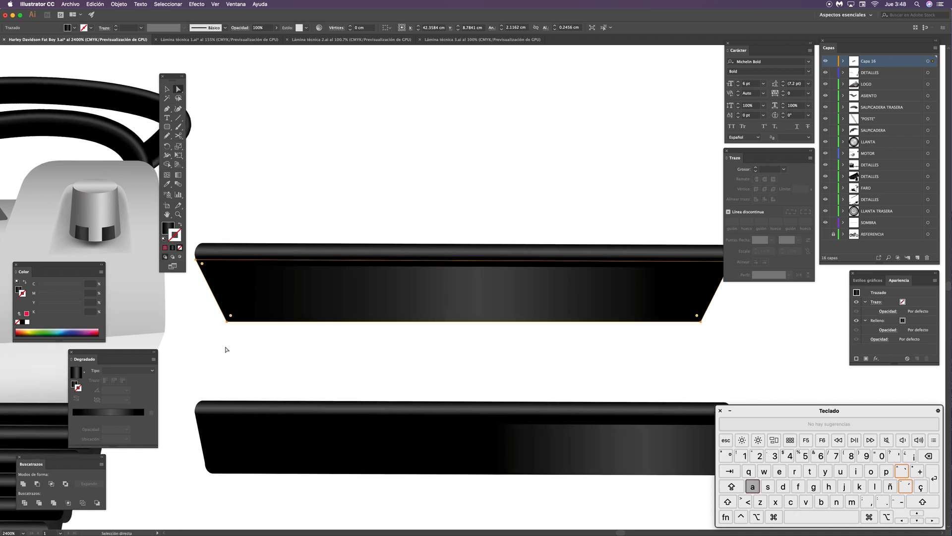
drag(207, 347, 730, 306)
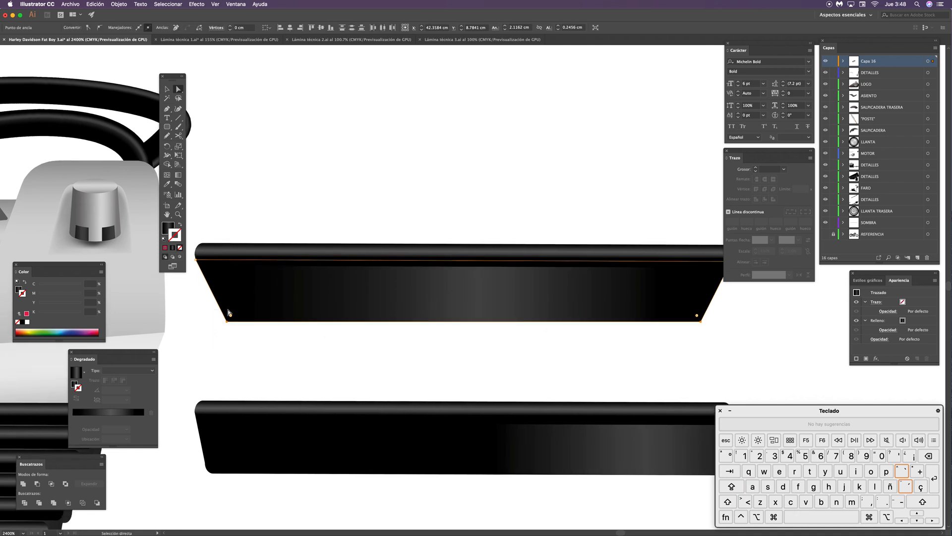
drag(233, 317, 236, 317)
click(333, 181)
Step: Group the upper bar with its gradient trapezoid as one fin and deselect it
key(super+minus)
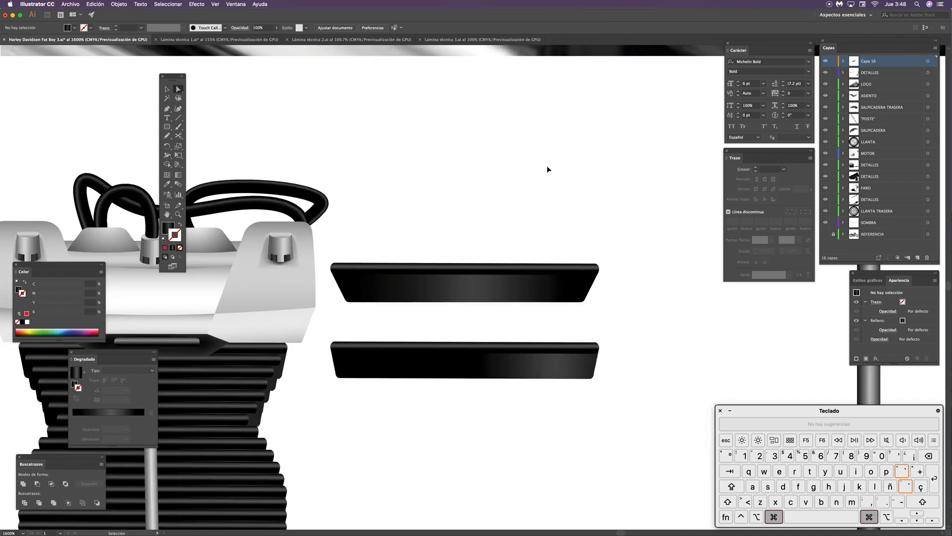
key(v)
drag(621, 256, 496, 323)
key(super+g)
click(505, 231)
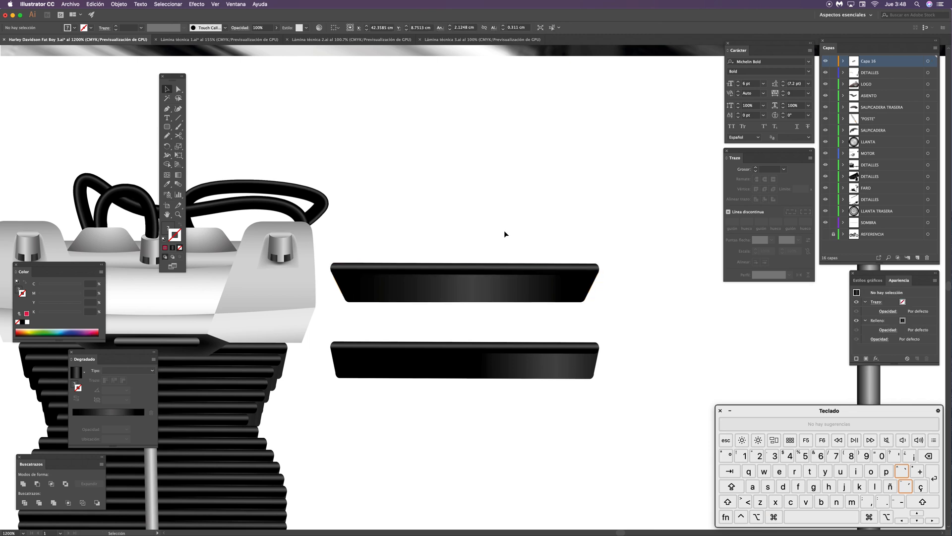
Step: Duplicate the grouped fin straight down so the copy overlaps just below the original's bar
drag(528, 281, 575, 130)
drag(458, 225, 474, 333)
click(467, 267)
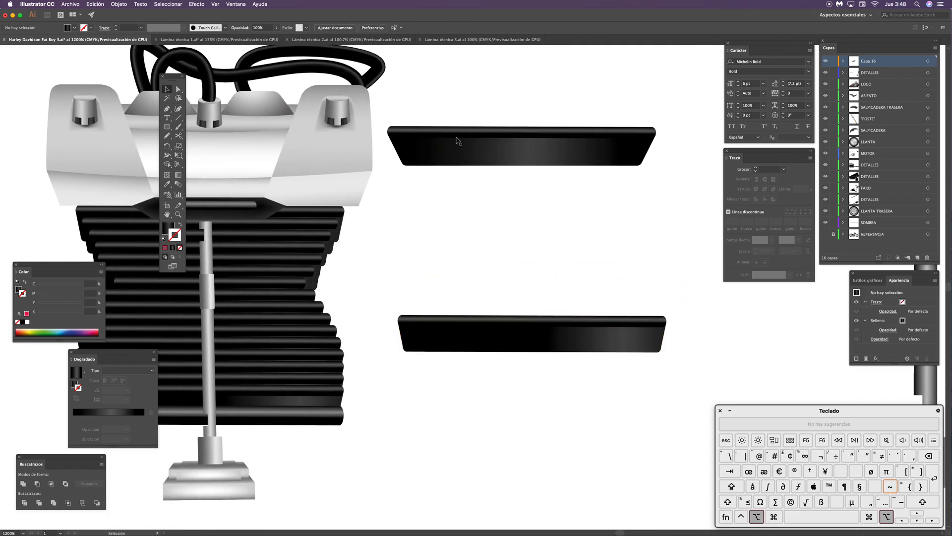
drag(457, 140, 457, 153)
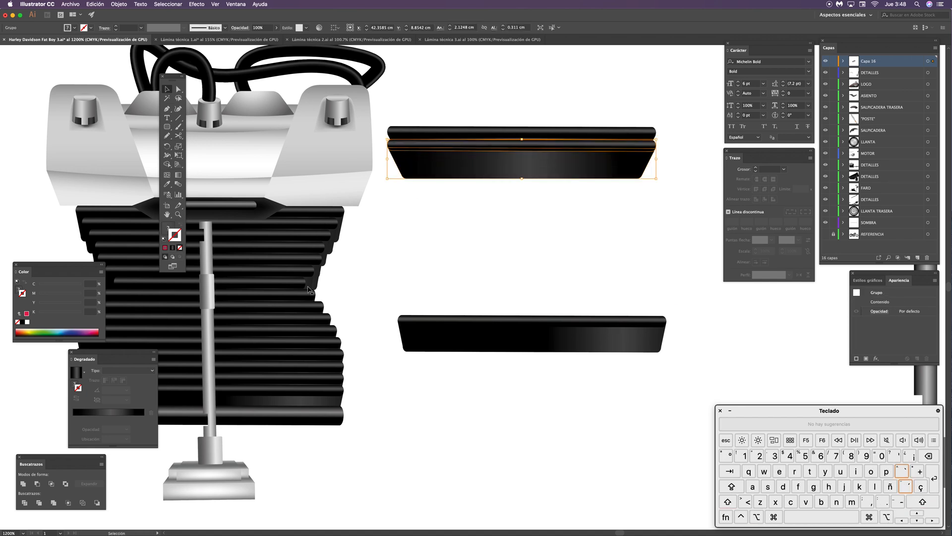
drag(510, 239, 480, 277)
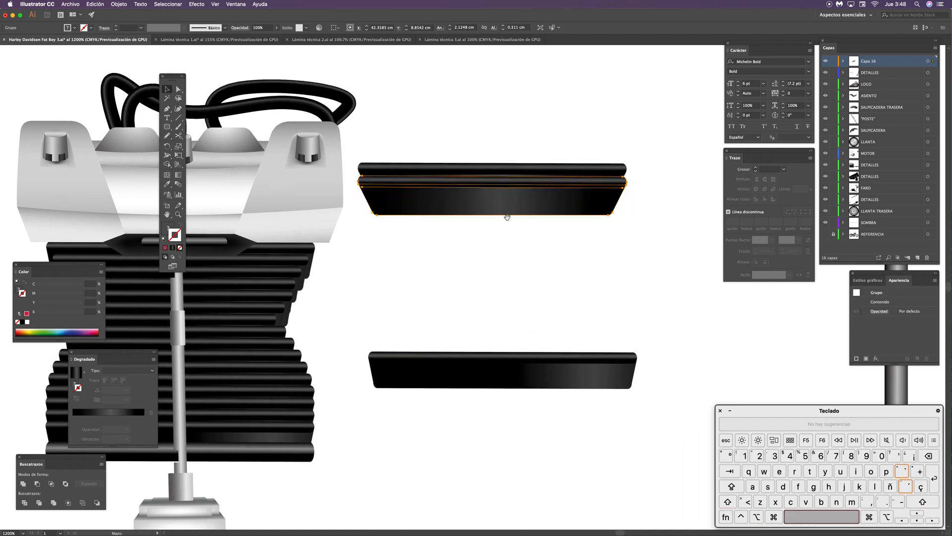
drag(506, 217, 517, 233)
click(496, 143)
click(473, 207)
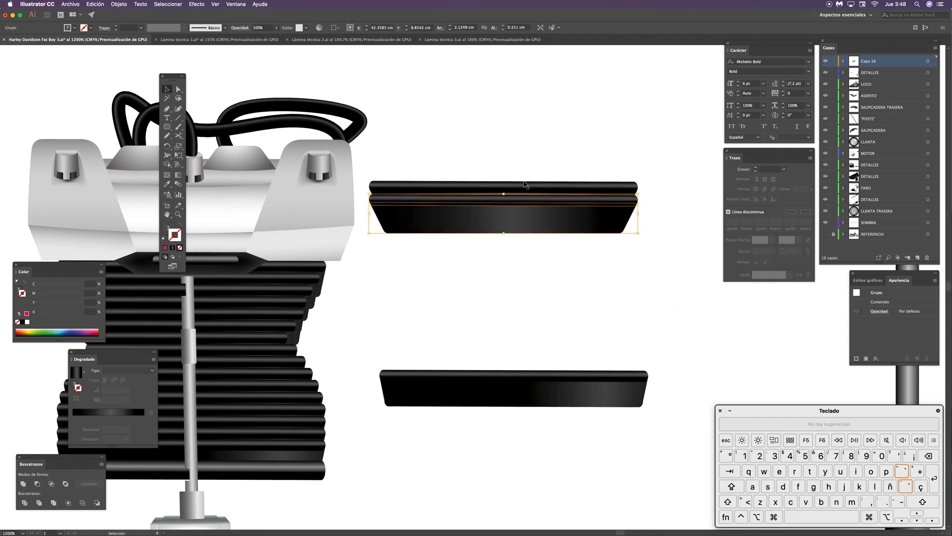
drag(651, 196, 650, 200)
key(super+z)
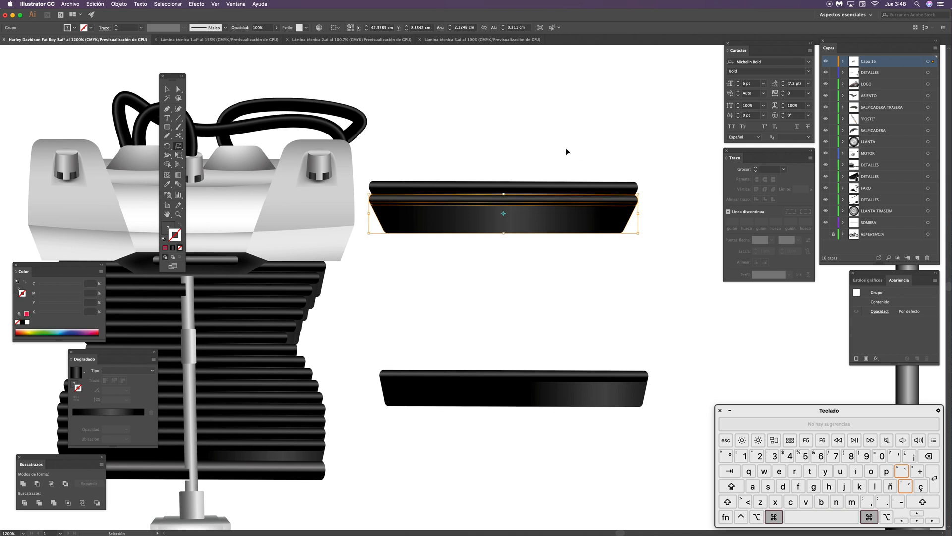
Step: Repeat the downward duplication until eleven overlapping fins form an evenly spaced stack
key(super+d)
key(super+d)
key(super+d)
key(super+d)
key(super+d)
key(super+d)
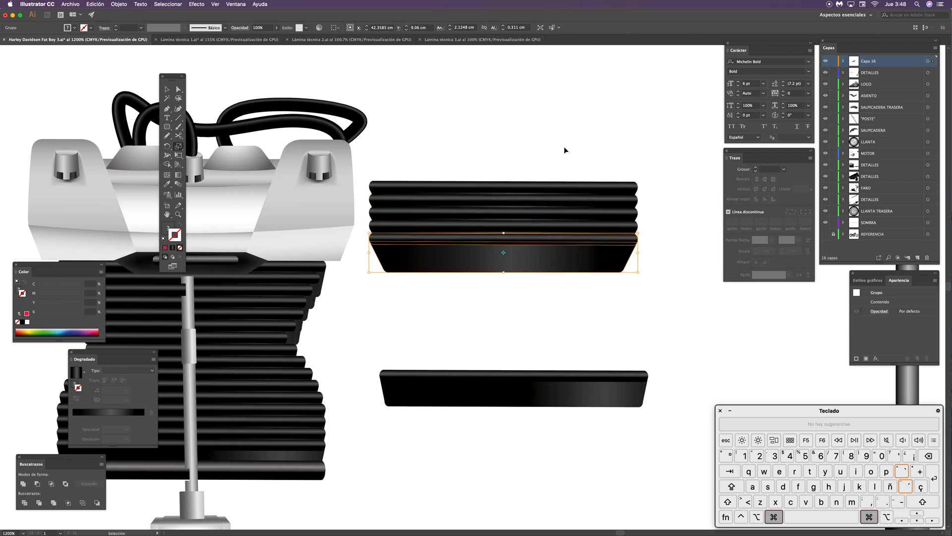
key(super+d)
key(super+d)
key(super+d)
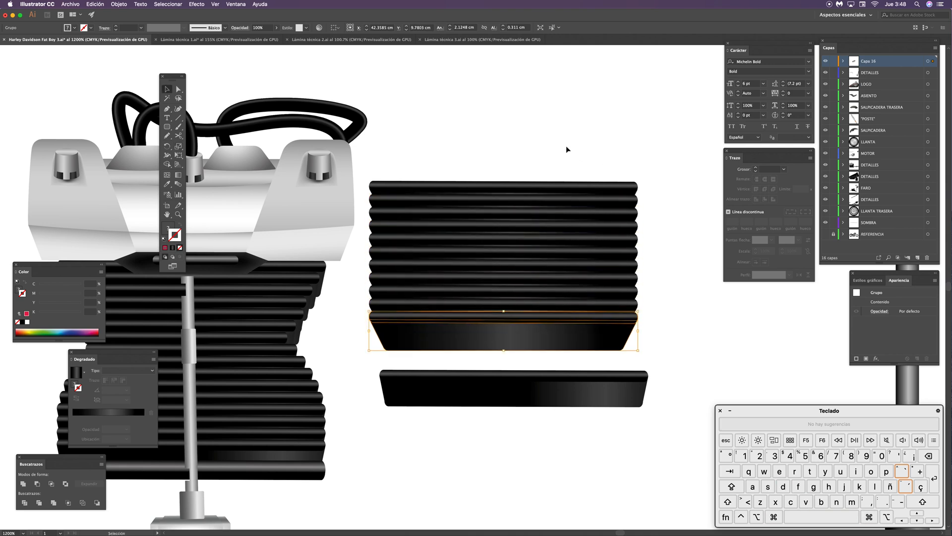
Step: Scale the second fin from the top horizontally about its centre to about 1.87 cm wide
click(605, 135)
key(s)
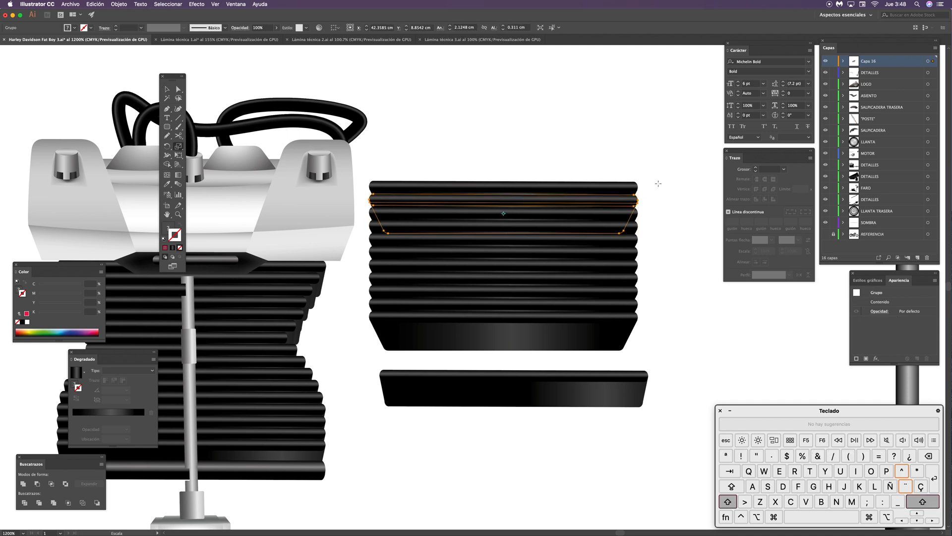
drag(659, 184, 637, 201)
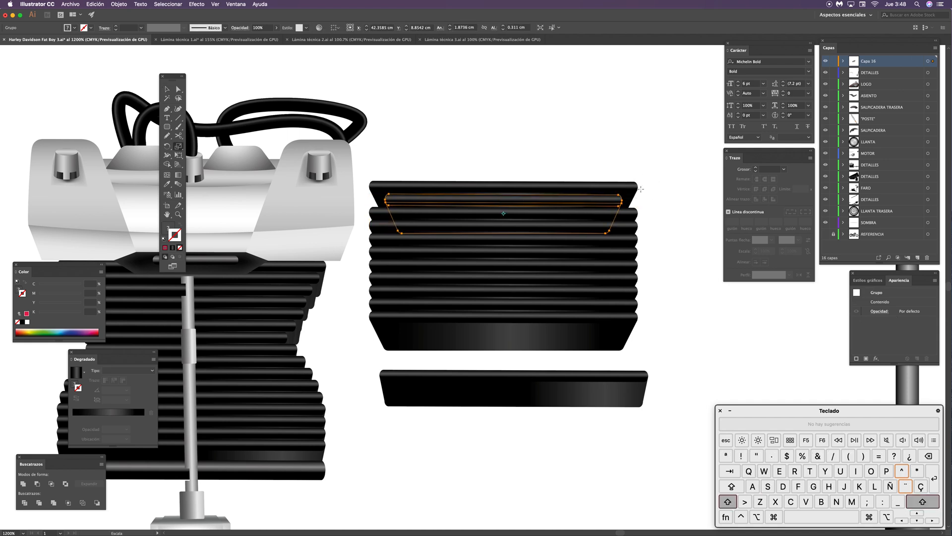
key(v)
key(super+z)
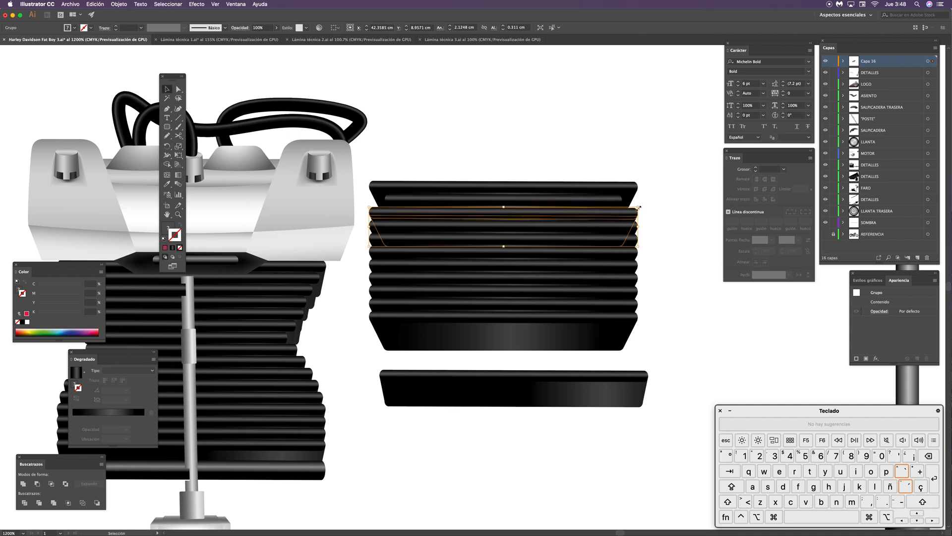
Step: Scale the third to seventh fins narrower about their centres, by differing amounts, to give the stack a stepped waist
key(s)
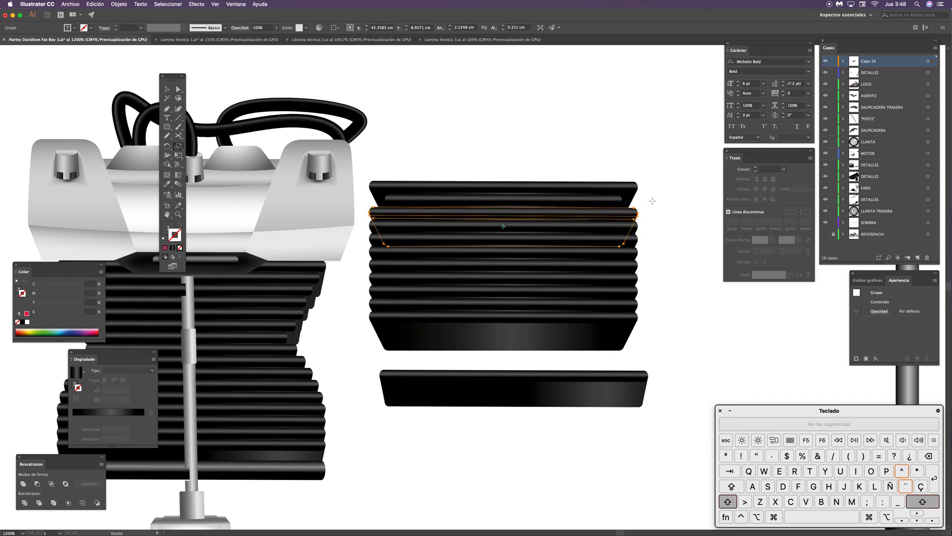
drag(638, 202, 644, 262)
key(v)
key(super+z)
key(s)
key(v)
key(s)
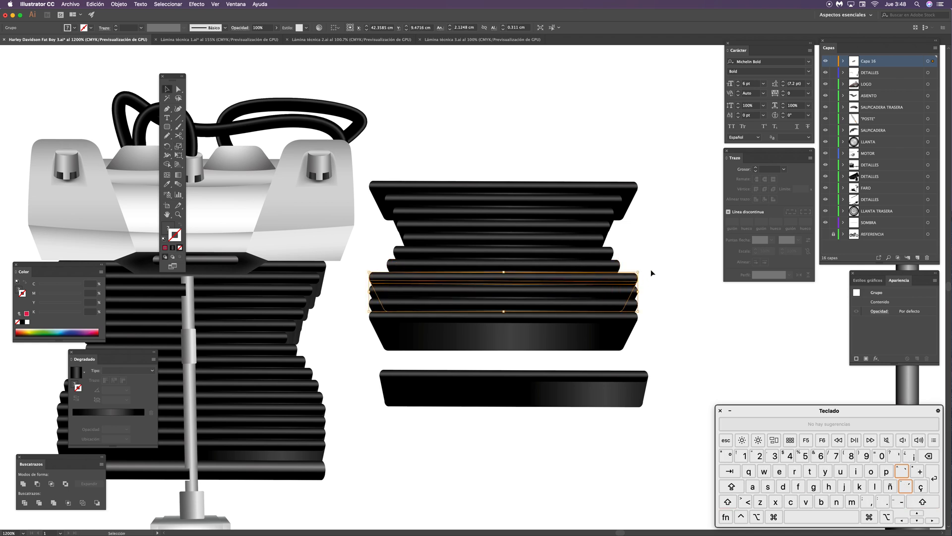
Step: Scale the eighth to tenth fins slightly narrower about their centres, widening step by step toward the bottom fin, and deselect
key(v)
key(Down)
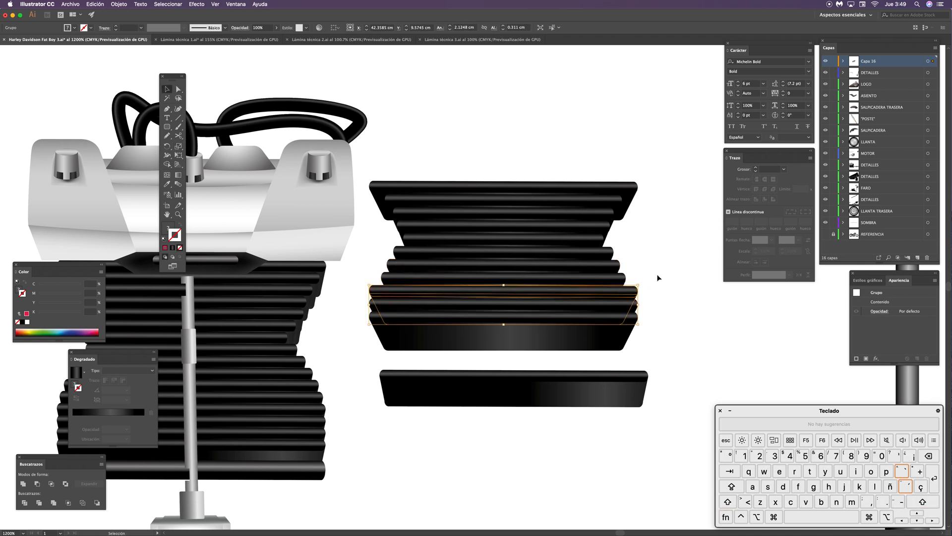
key(s)
mouse_move(656, 272)
mouse_down()
mouse_move(647, 276)
mouse_move(661, 272)
mouse_up()
key(v)
click(648, 309)
click(634, 304)
key(s)
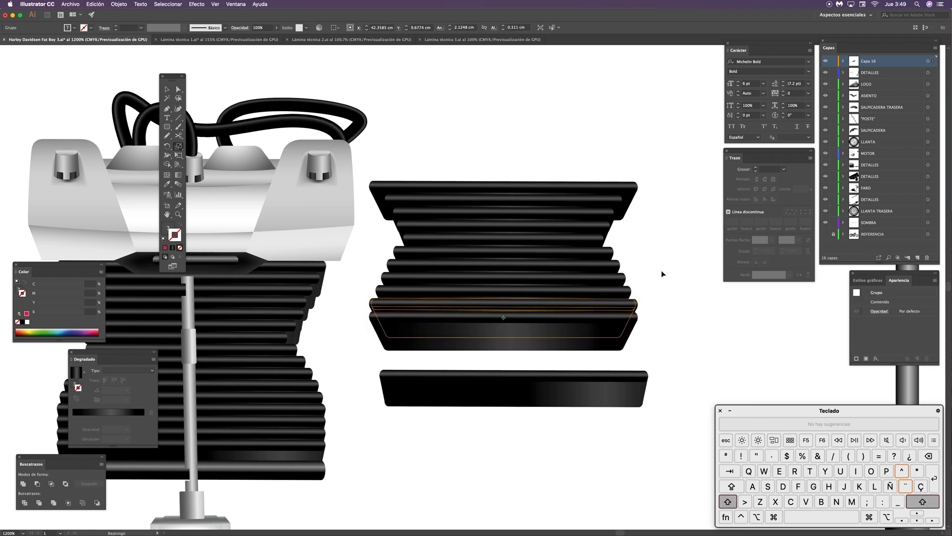
key(v)
click(687, 306)
scroll(683, 300, down, 2)
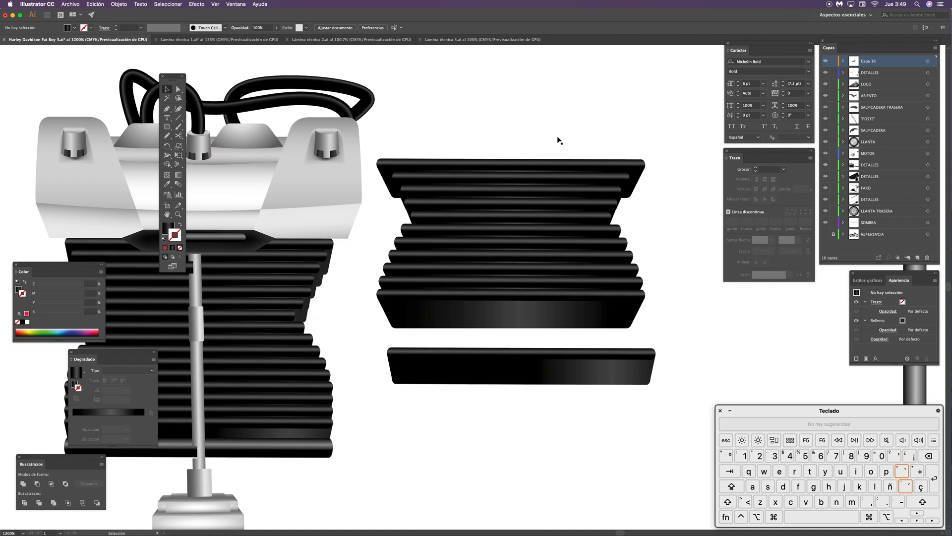
Step: Group all the stacked black fins, leaving the separate wide bar below them out of the group
mouse_move(535, 121)
mouse_down()
mouse_move(557, 149)
mouse_move(611, 317)
mouse_move(603, 281)
mouse_move(642, 256)
mouse_up()
click(584, 108)
drag(565, 102, 537, 282)
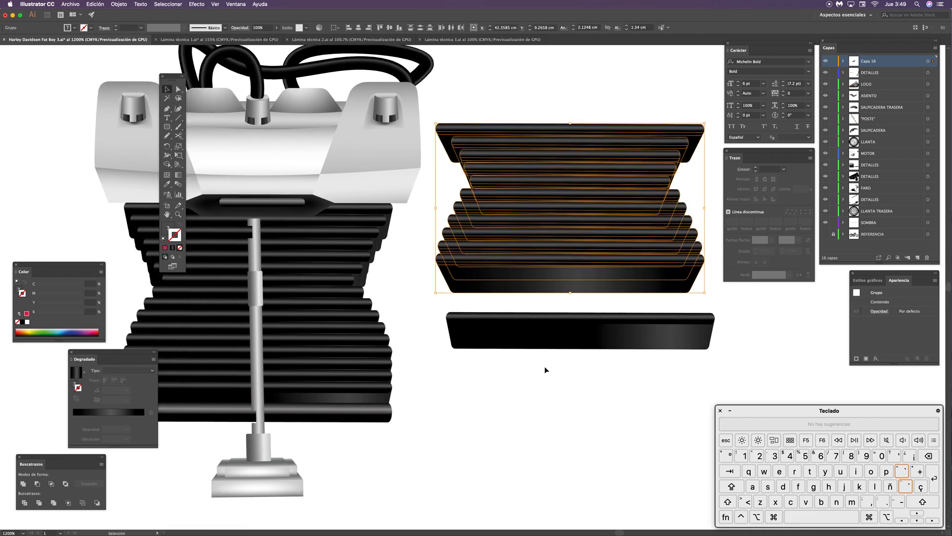
key(super+g)
click(549, 114)
drag(549, 114, 585, 64)
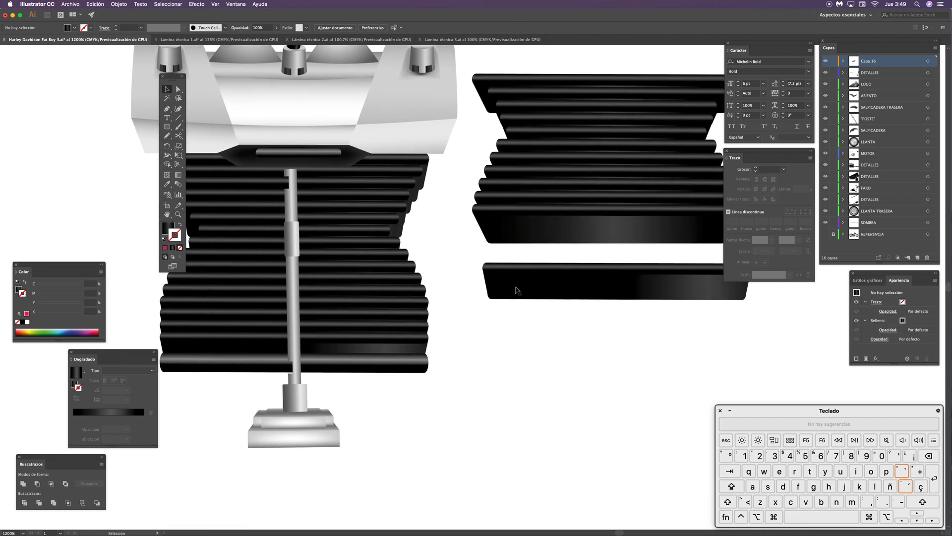
Step: Duplicate the lowest fin's rounded strip beneath the stack, narrow it to about 1.92 cm and align it with the fin's lower edge
drag(518, 362, 382, 362)
key(a)
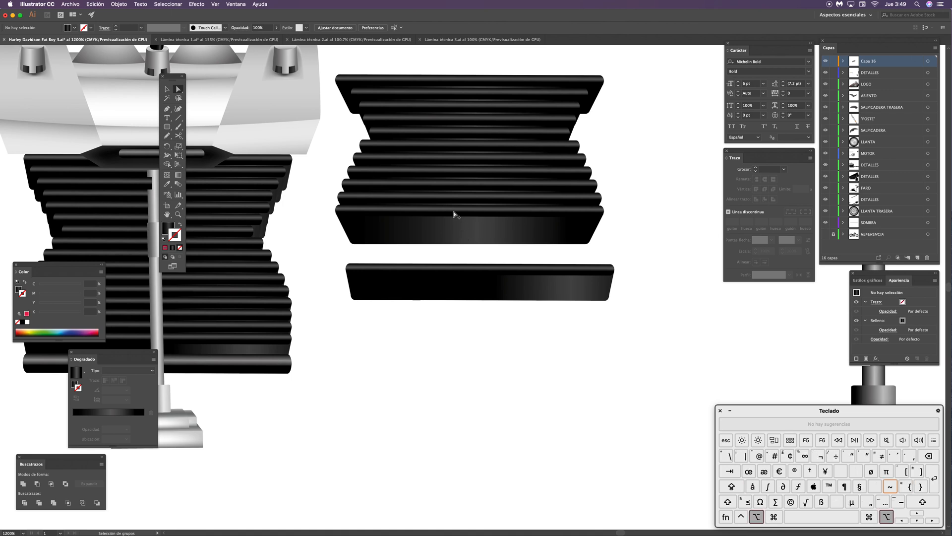
drag(455, 215, 459, 251)
key(s)
drag(640, 213, 623, 216)
drag(479, 232, 494, 205)
key(v)
click(632, 213)
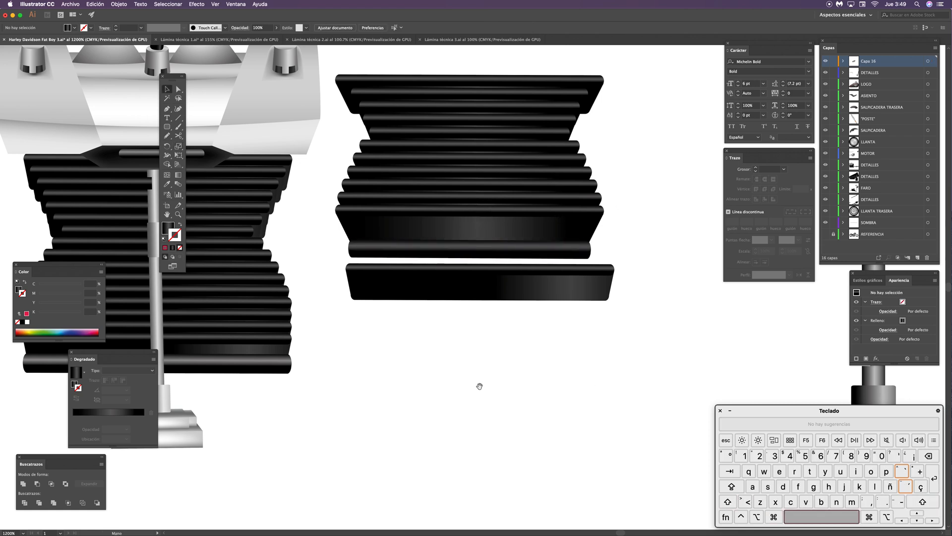
Step: Inspect the gradient fill of the narrow bar beneath the fins and compare the stack with the finished cylinder
drag(481, 373, 595, 407)
key(a)
click(532, 277)
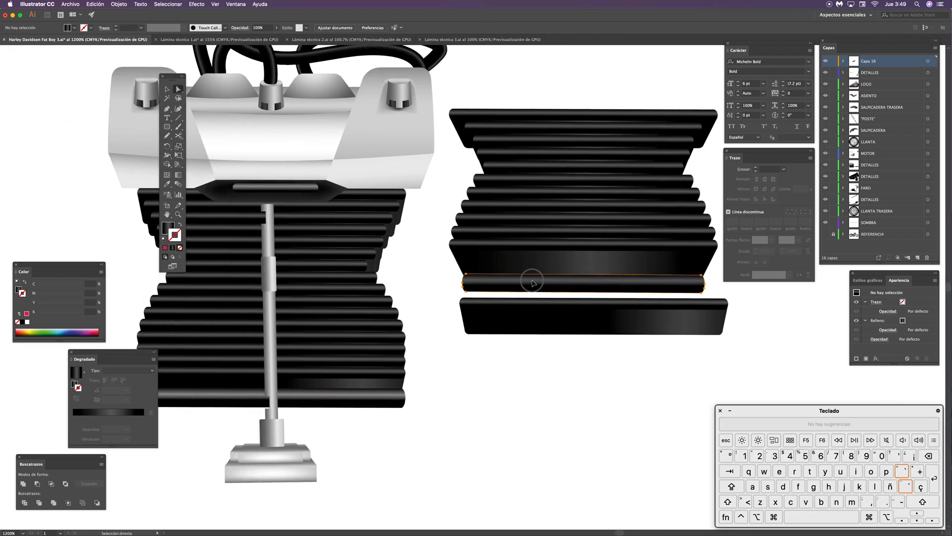
key(x)
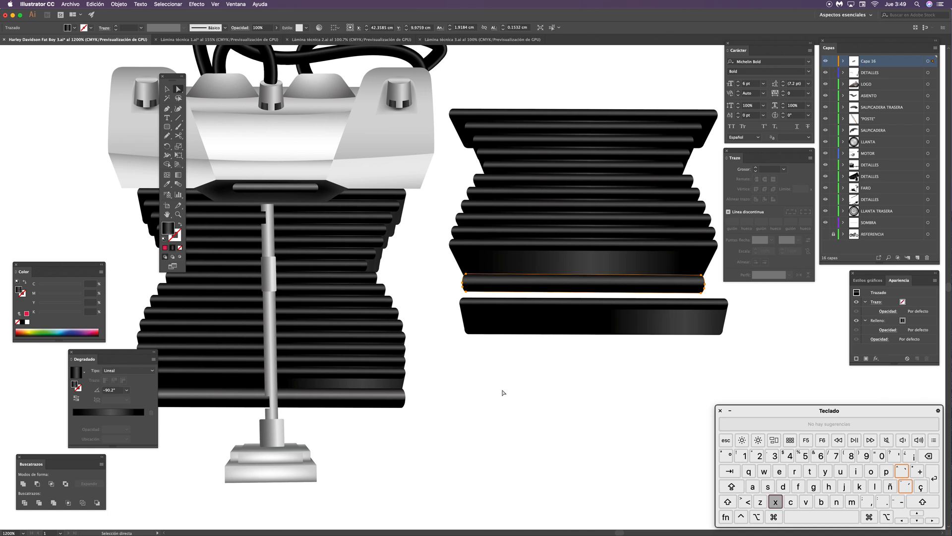
click(540, 383)
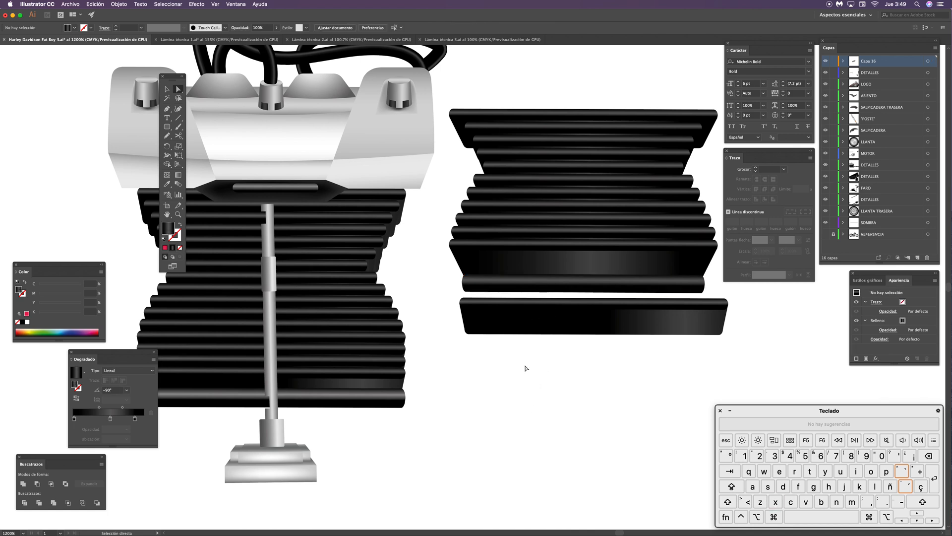
key(super+minus)
key(super+minus)
key(v)
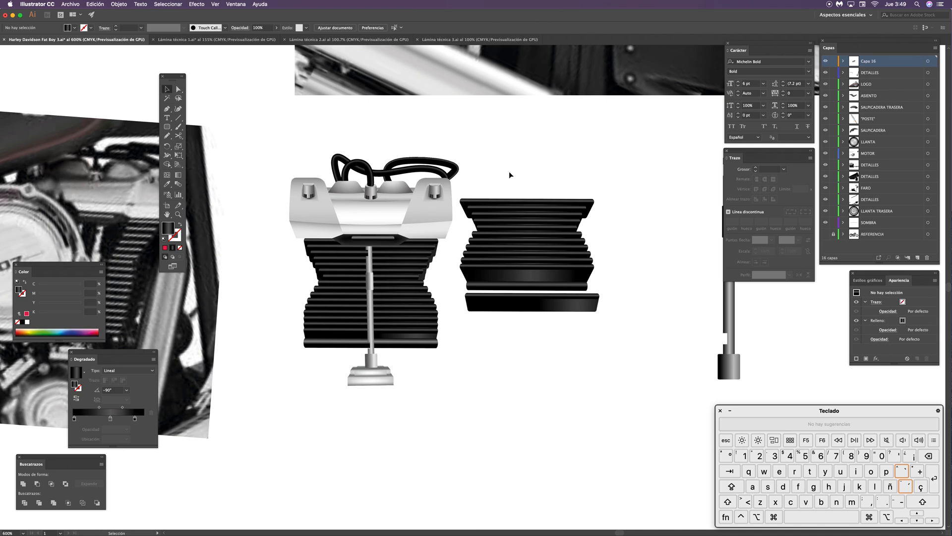
drag(507, 294, 476, 307)
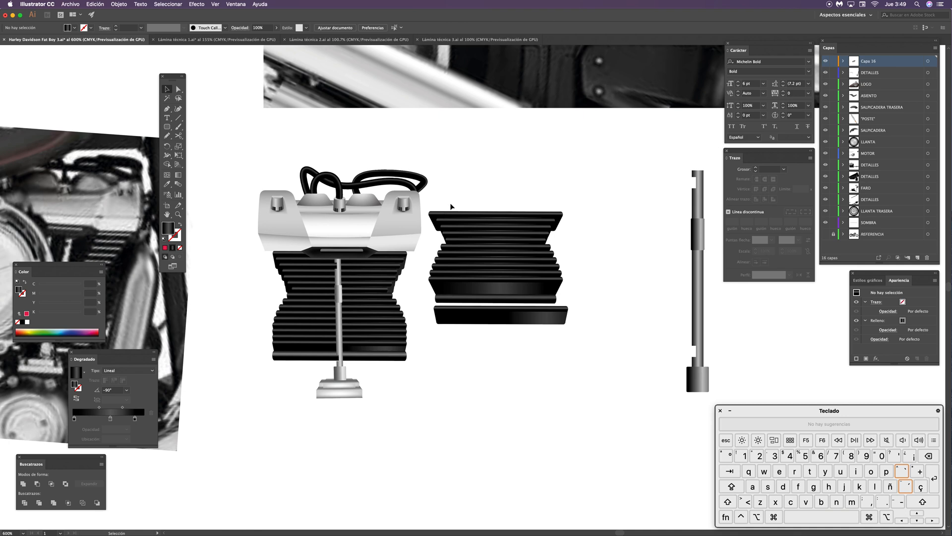
drag(482, 351, 527, 319)
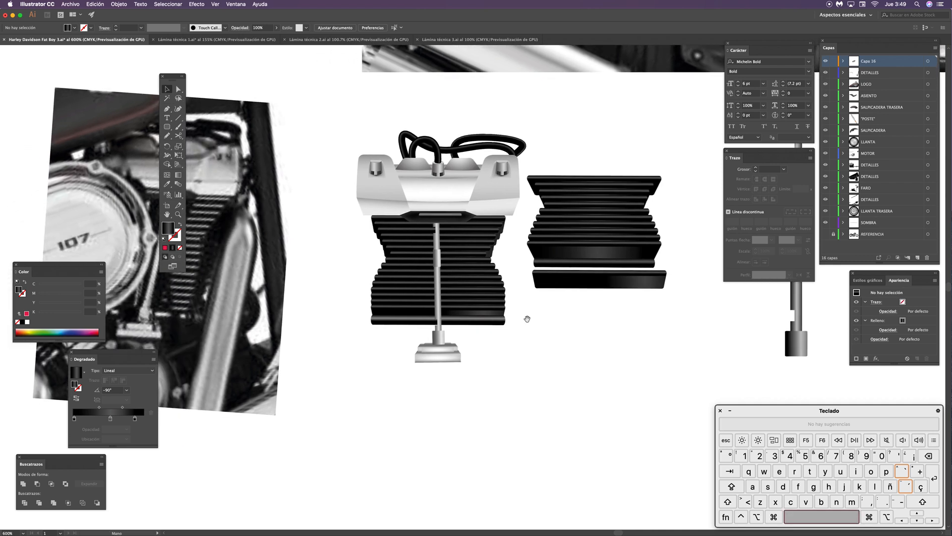
Step: Draw a tall, thin rectangle with the dark gradient, about 0.17 by 1.29 cm, beside the finished cylinder
click(441, 258)
key(z)
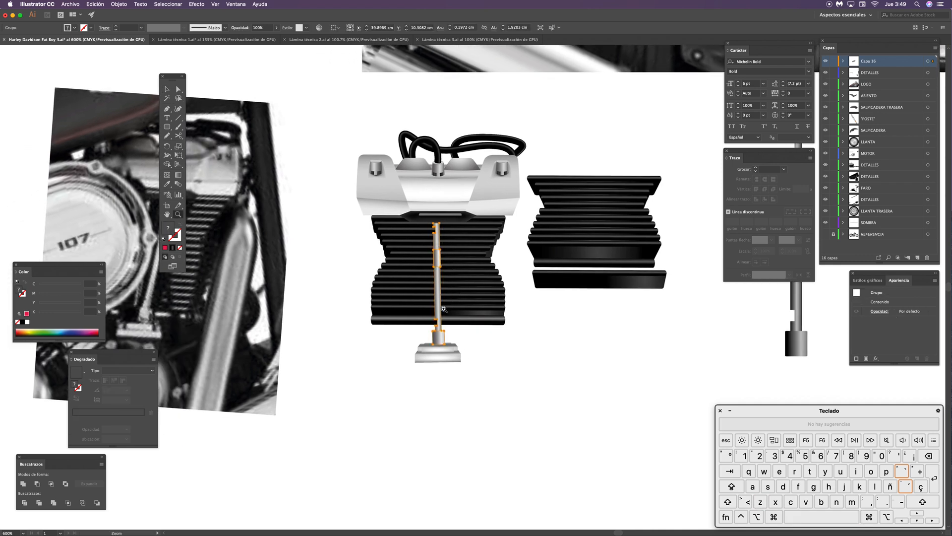
drag(446, 308, 550, 255)
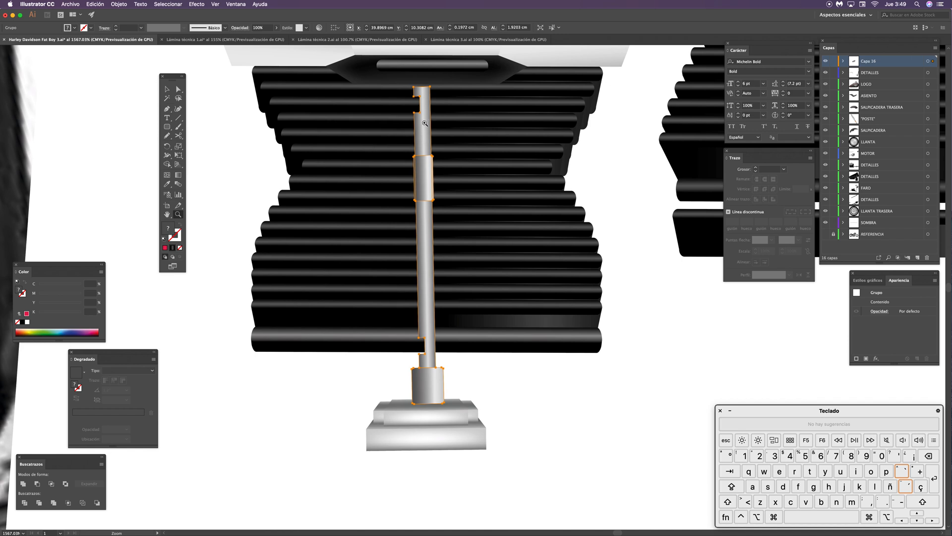
drag(548, 353, 445, 339)
key(m)
drag(547, 271, 575, 483)
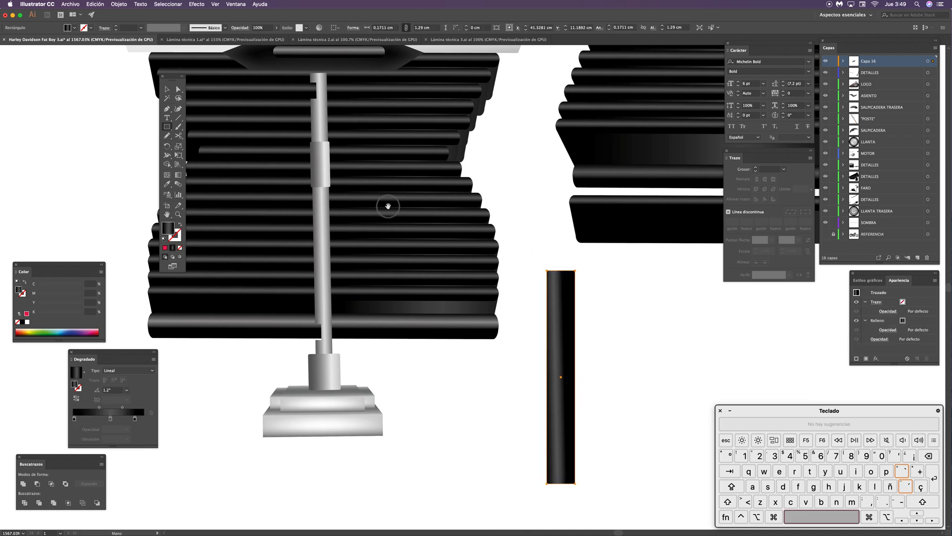
Step: Place two small matching rectangles overlapping the tall bar's left edge, one near its upper end and one near its lower end
drag(388, 206, 405, 214)
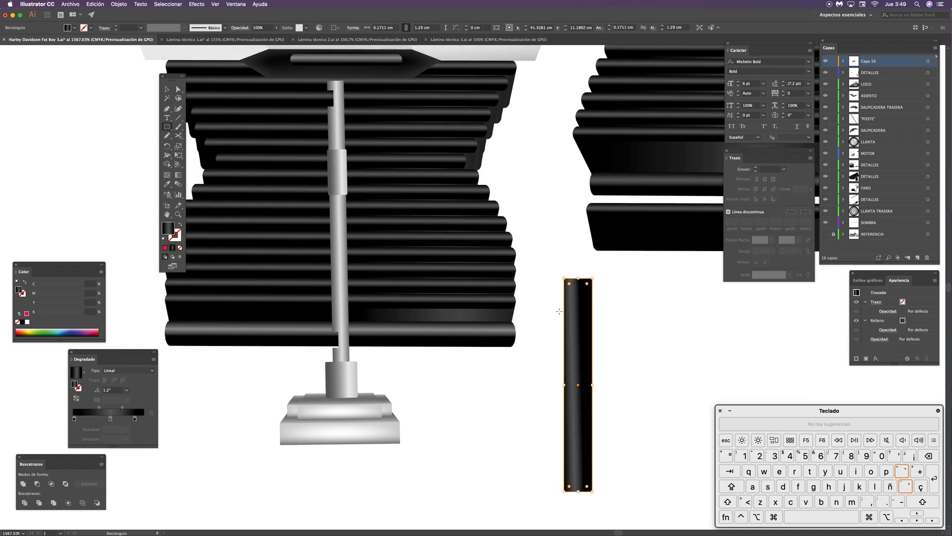
drag(554, 297, 572, 441)
key(v)
click(617, 313)
click(621, 353)
Step: Divide the bar with the two small rectangles and delete their pieces to cut two notches into its left edge
drag(617, 287, 560, 472)
click(25, 504)
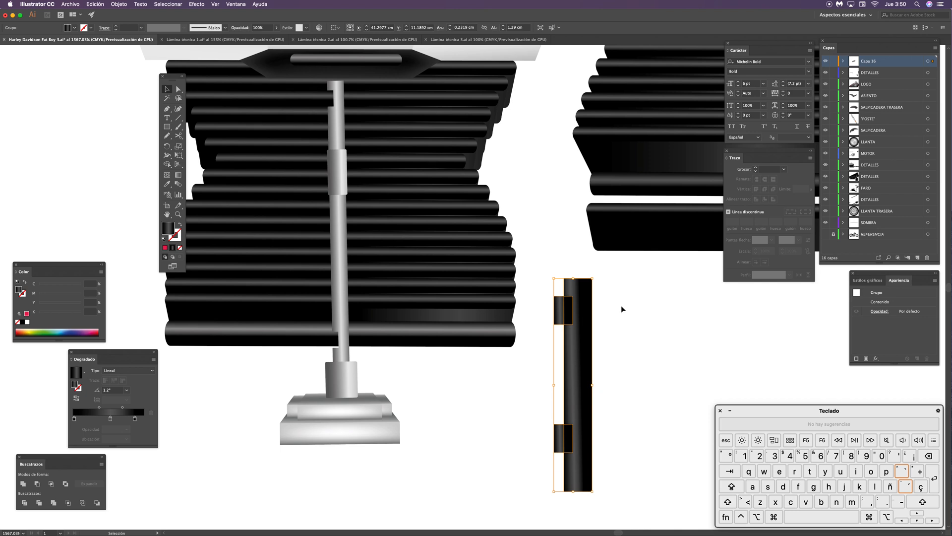
key(a)
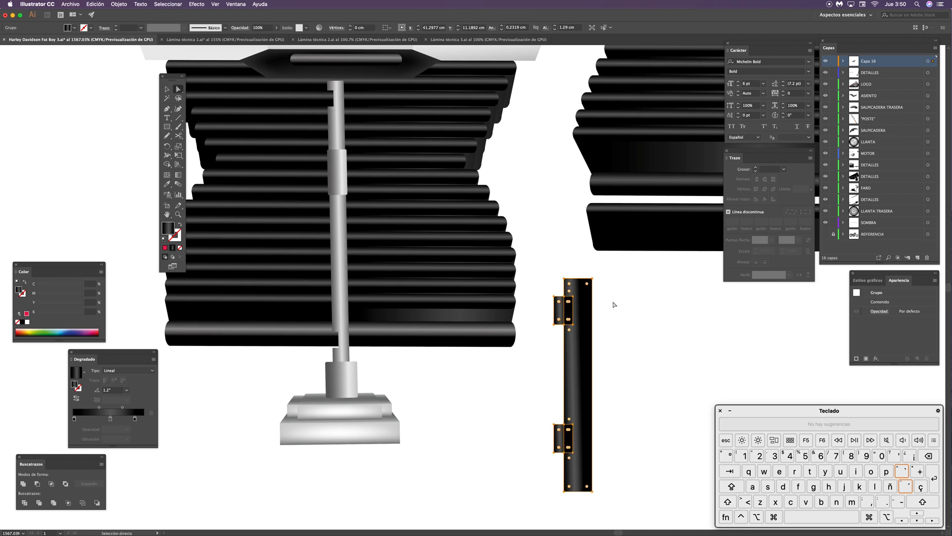
key(alt+shift)
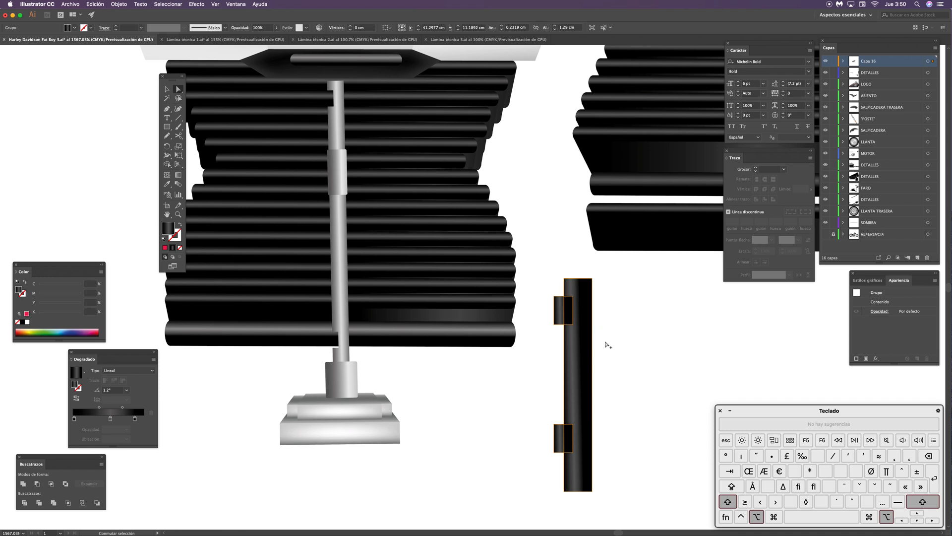
alt+shift+click(586, 359)
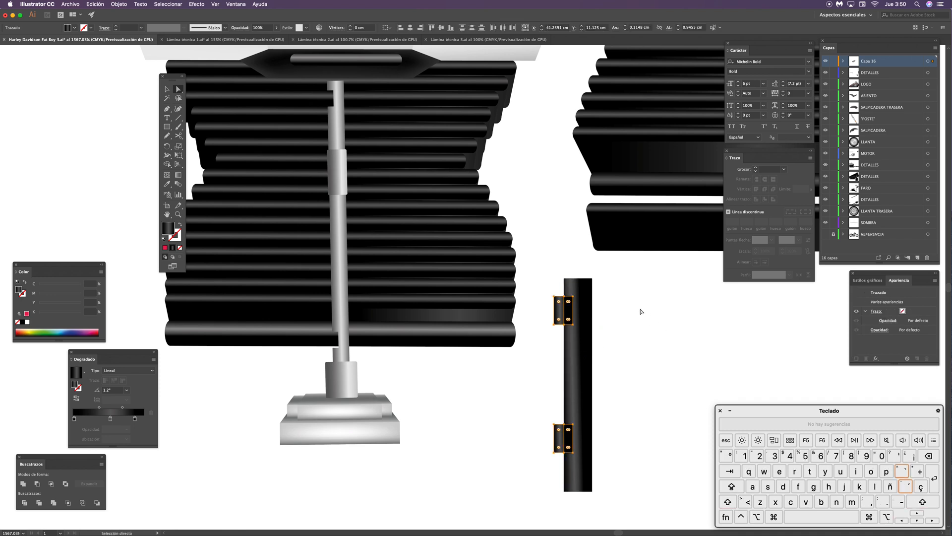
key(BackSpace)
key(v)
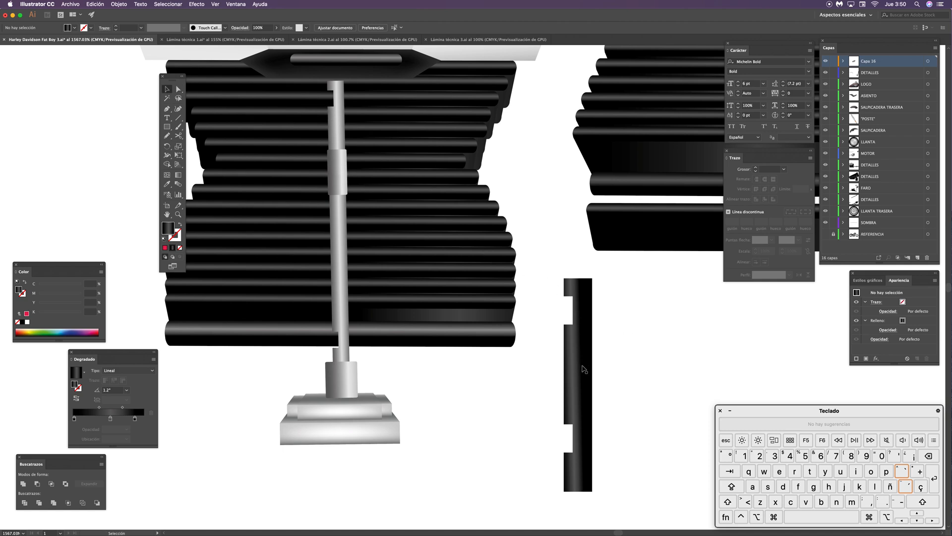
Step: Copy the notched bar in place and widen the copy to about 0.22 cm, keeping its height
scroll(584, 369, down, 3)
scroll(584, 369, right, 2)
click(556, 338)
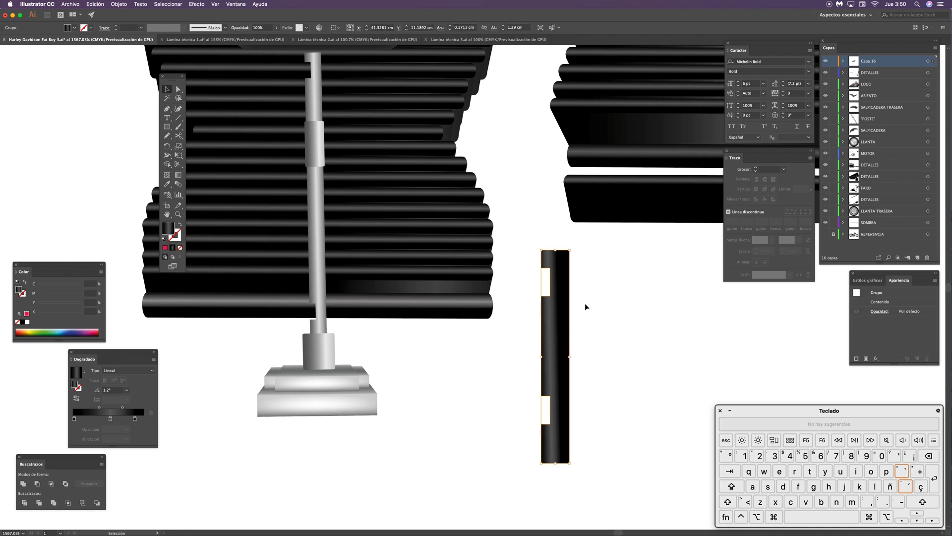
key(super)
key(s)
drag(601, 338, 614, 339)
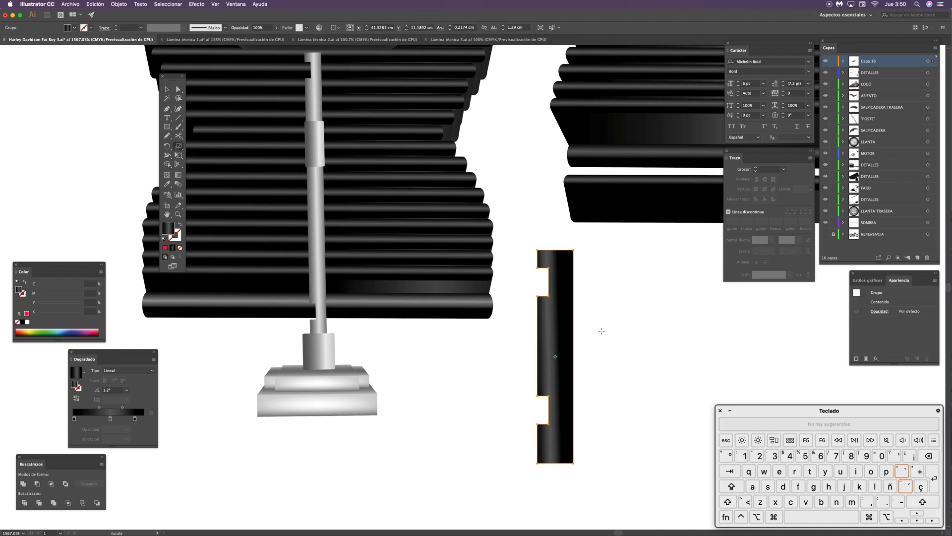
Step: Draw a straight horizontal line across the bar below the upper notch, give it a stroke, and duplicate it above the lower notch
key(p)
click(531, 315)
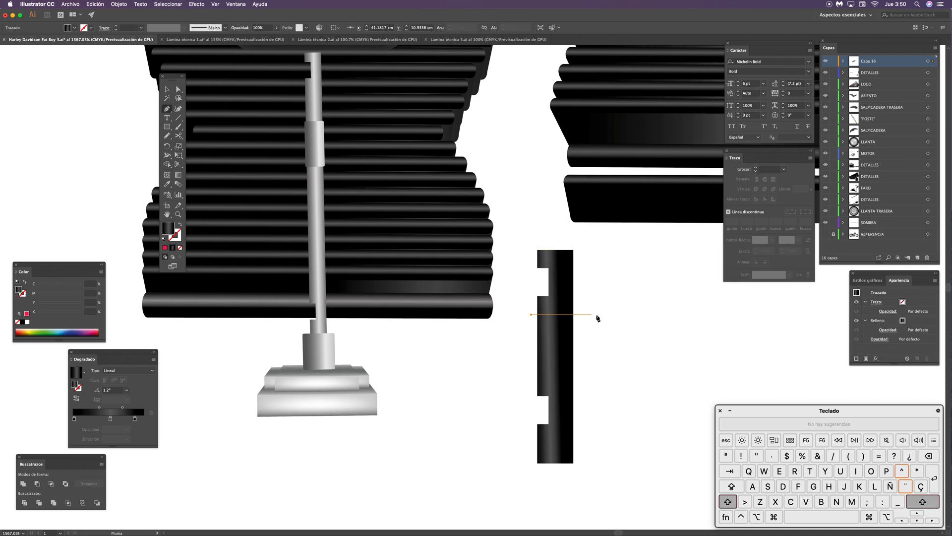
shift+click(600, 314)
key(shift+x)
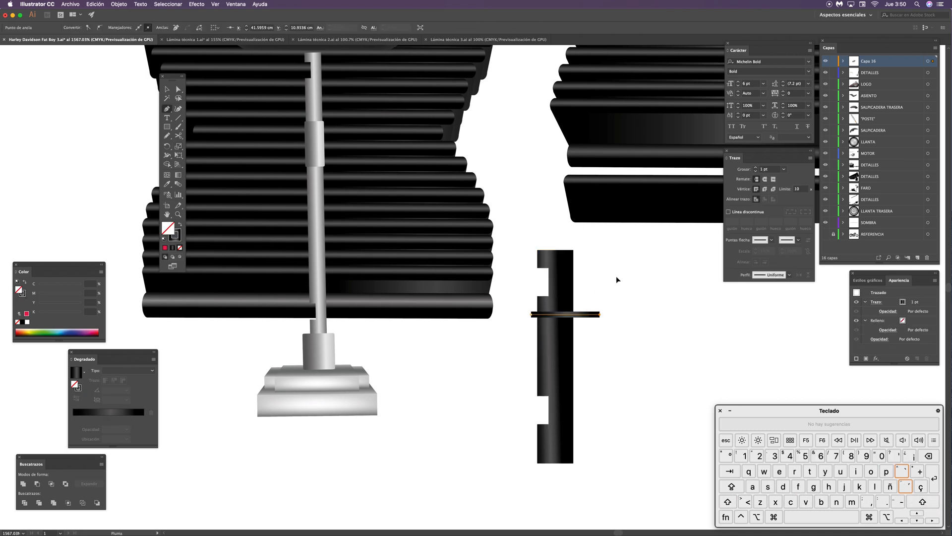
key(v)
click(618, 303)
drag(590, 316, 590, 369)
Step: Divide the widened bar along the two lines and delete its end pieces, keeping only the wide middle section
alt+shift+click(560, 343)
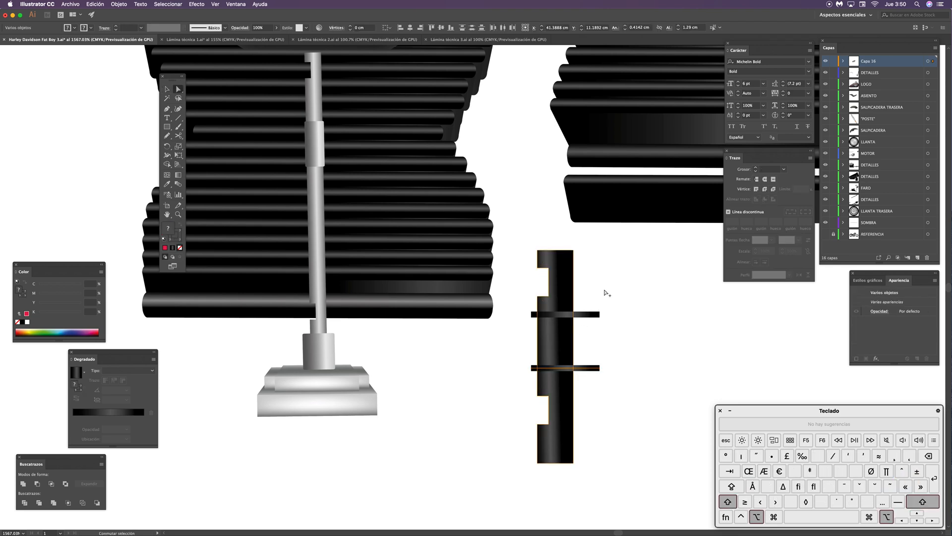
alt+shift+click(599, 314)
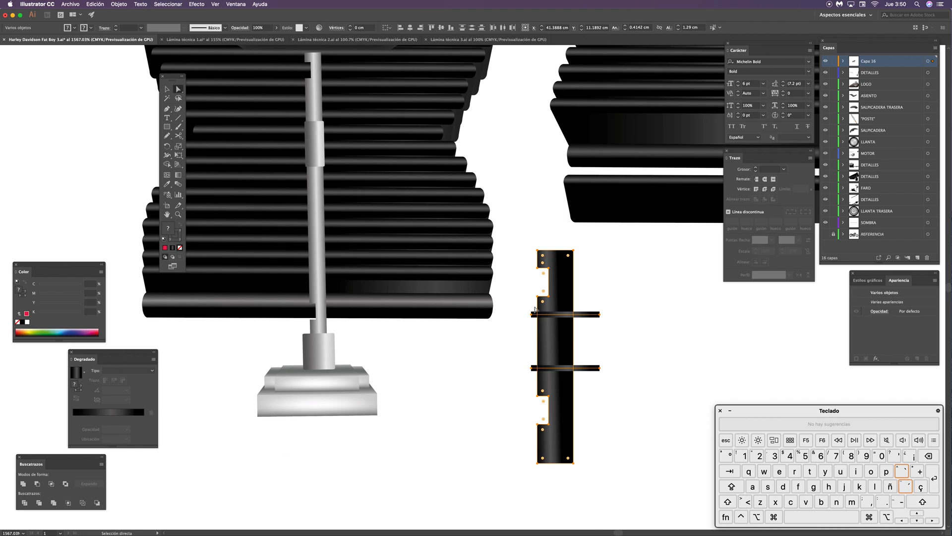
click(24, 503)
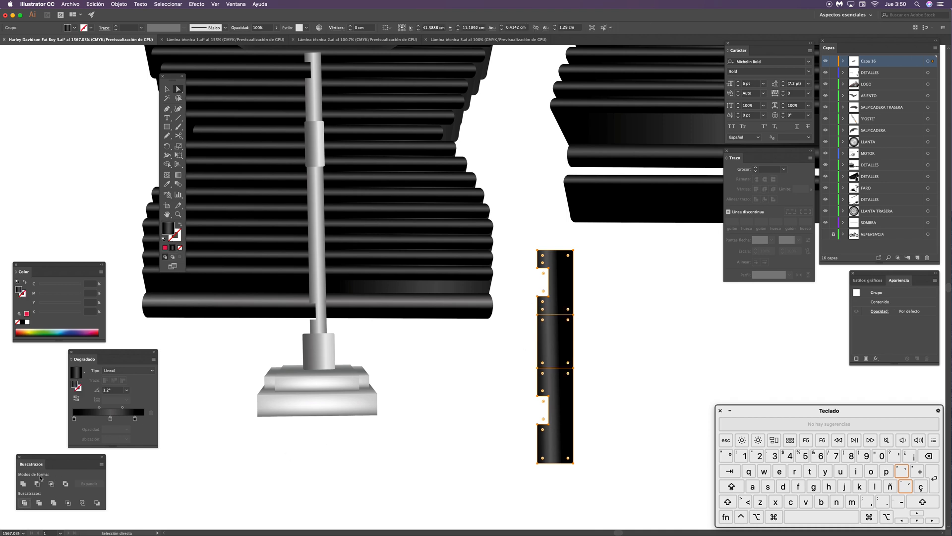
shift+click(562, 336)
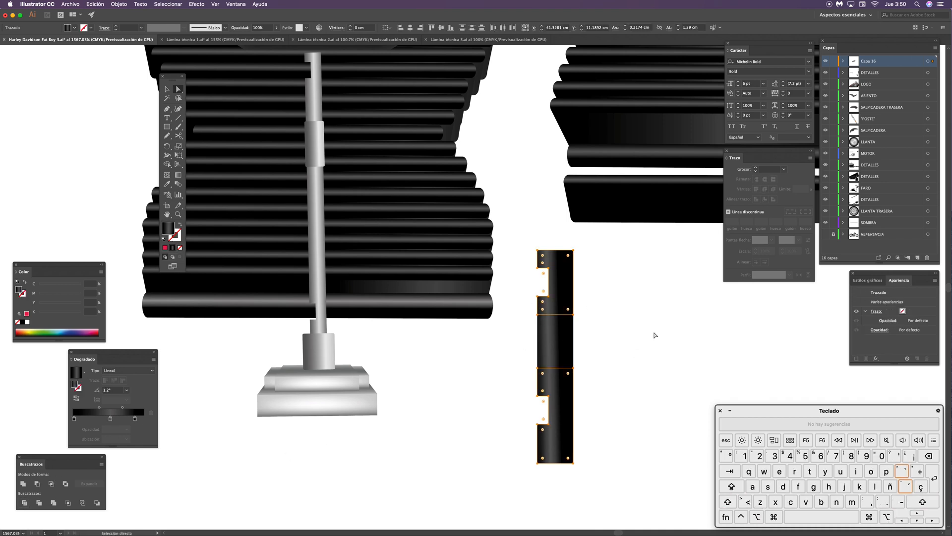
key(Delete)
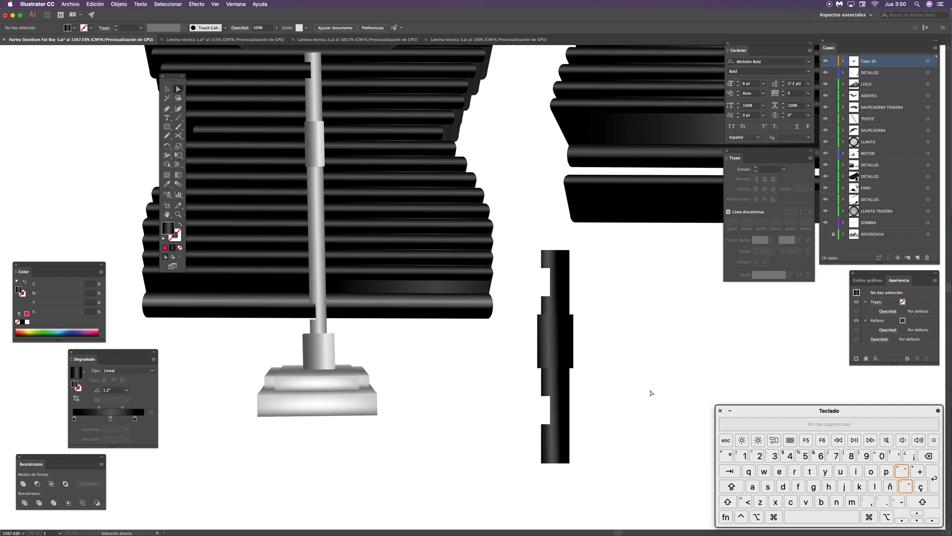
Step: Examine the cylinder assembly beside its reference photo and its placement in the assembled motorcycle engine
drag(391, 190, 416, 225)
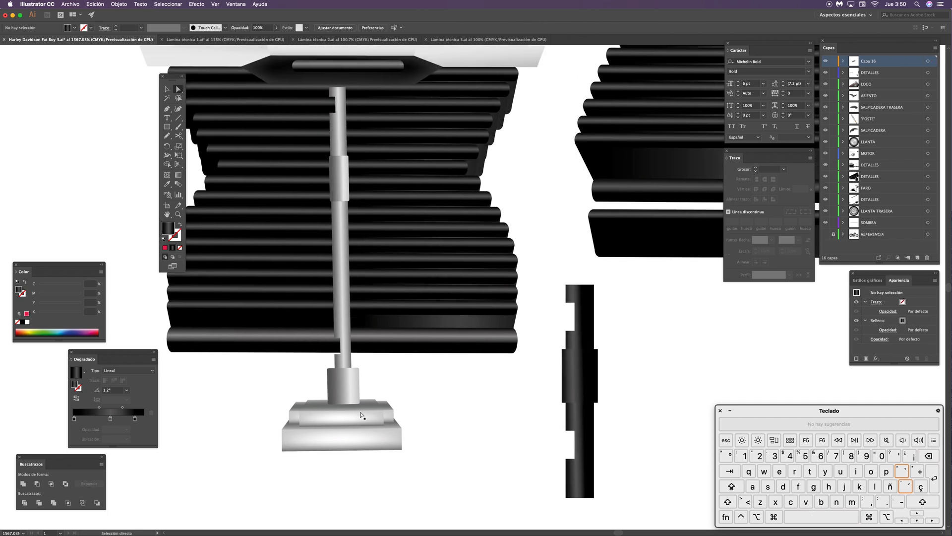
drag(609, 365, 554, 331)
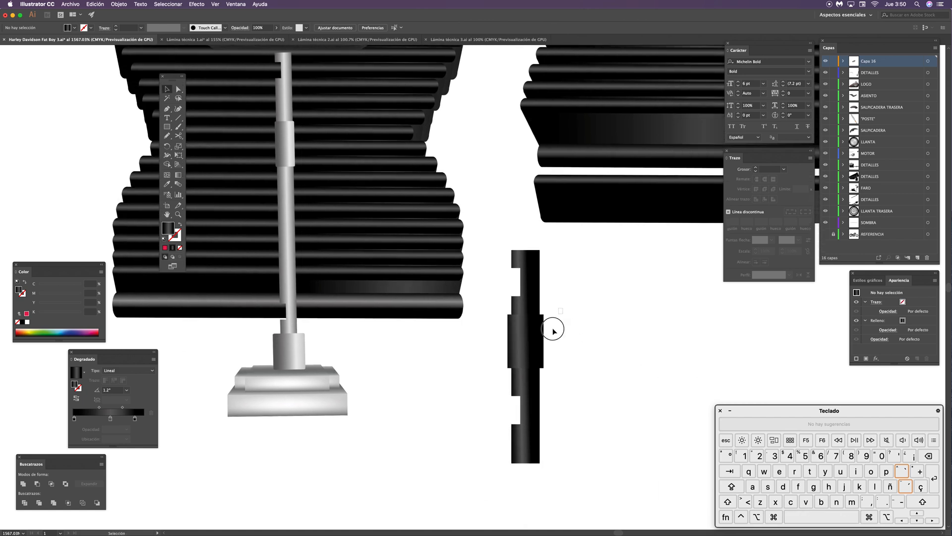
key(super+minus)
key(super+minus)
key(super+minus)
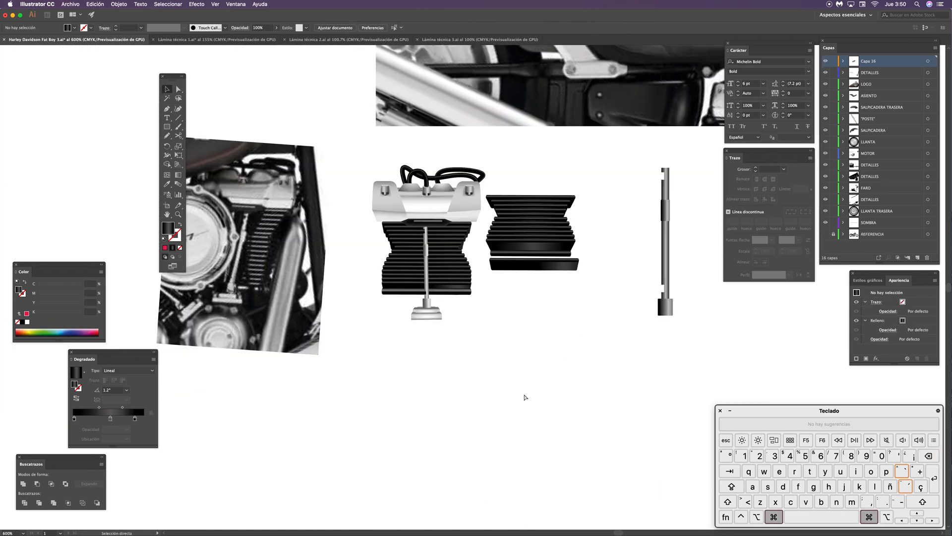
drag(369, 317, 498, 299)
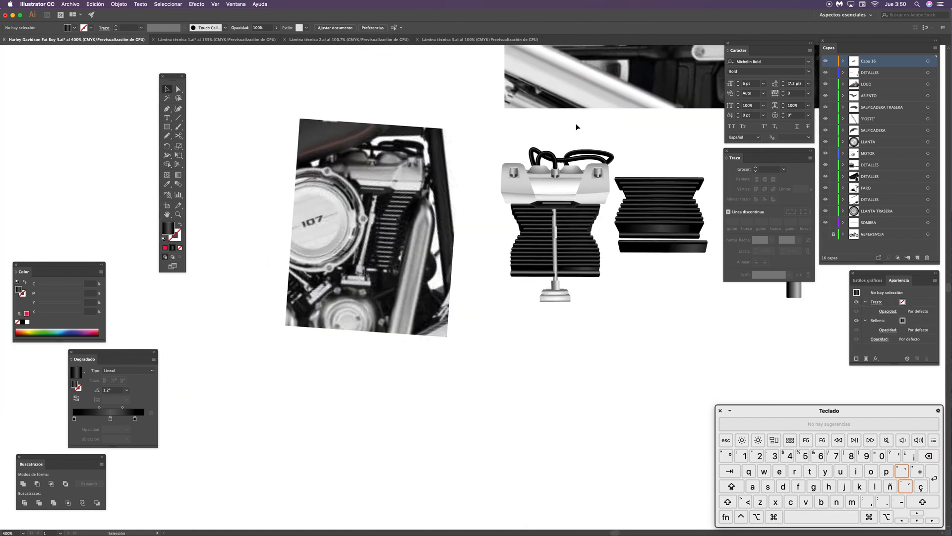
drag(579, 125, 533, 343)
drag(432, 347, 739, 352)
drag(437, 349, 846, 384)
scroll(437, 306, up, 3)
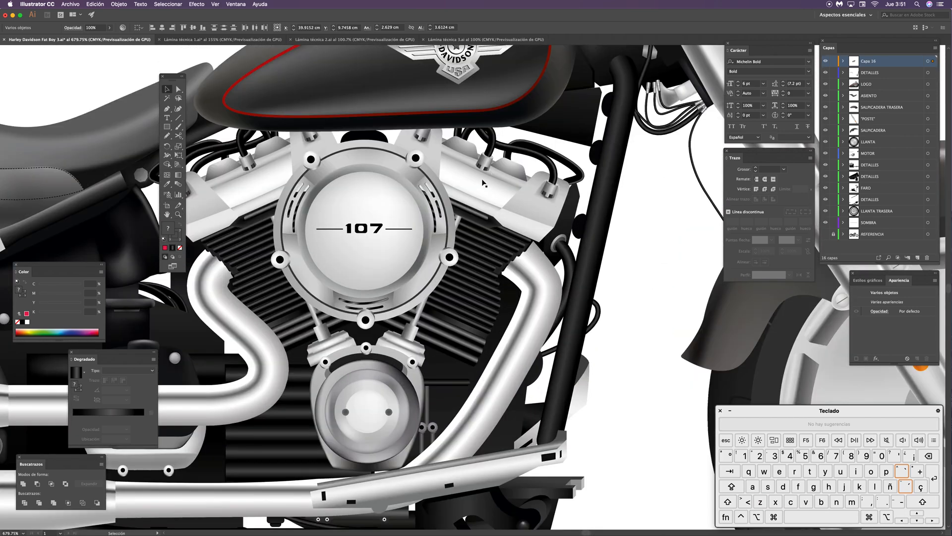
Step: Duplicate the engine's front cylinder group onto the rear side and mirror the copy so it leans rearward
drag(512, 279, 616, 281)
click(665, 250)
click(572, 210)
drag(578, 219, 335, 234)
key(o)
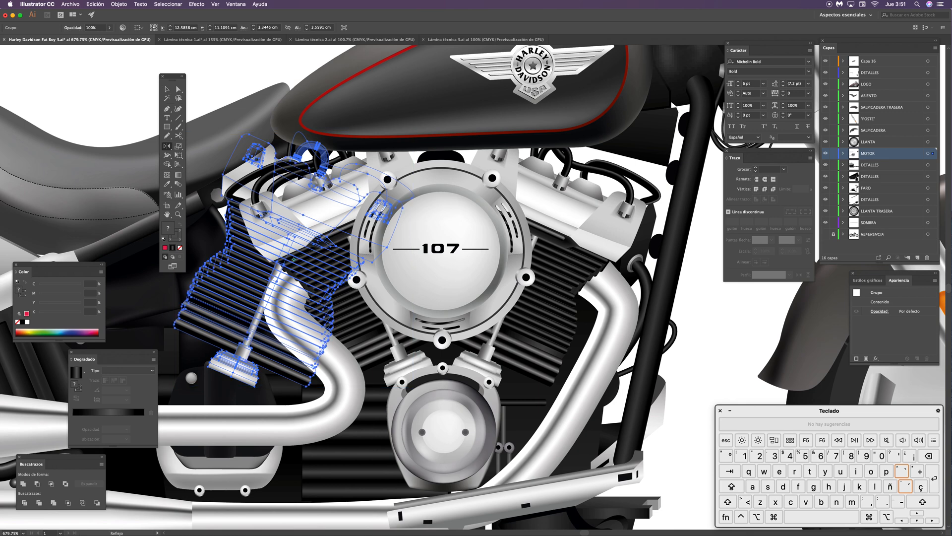
drag(205, 229, 408, 208)
key(v)
click(235, 68)
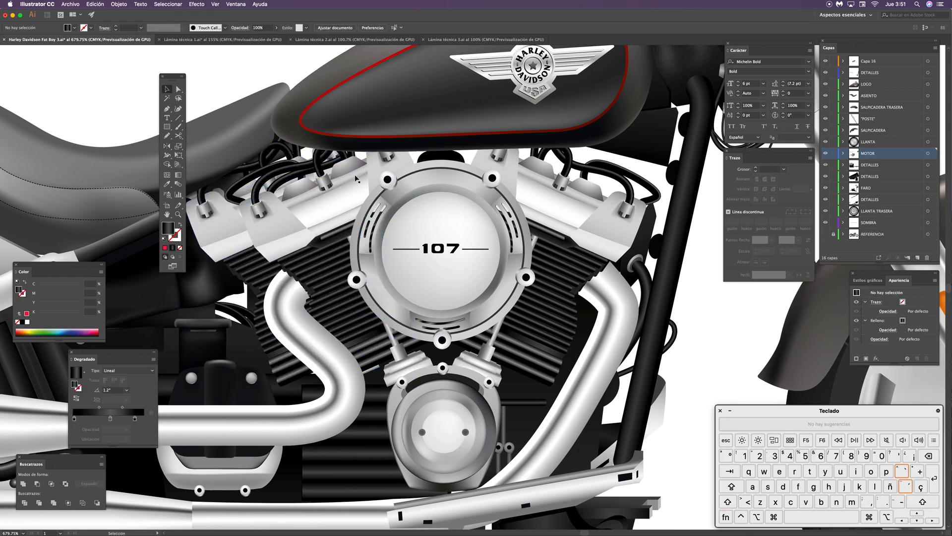
Step: Align the mirrored rear cylinder with the engine and delete the surplus cylinder copy beside it
mouse_move(297, 178)
mouse_down()
mouse_move(362, 177)
mouse_move(298, 178)
mouse_up()
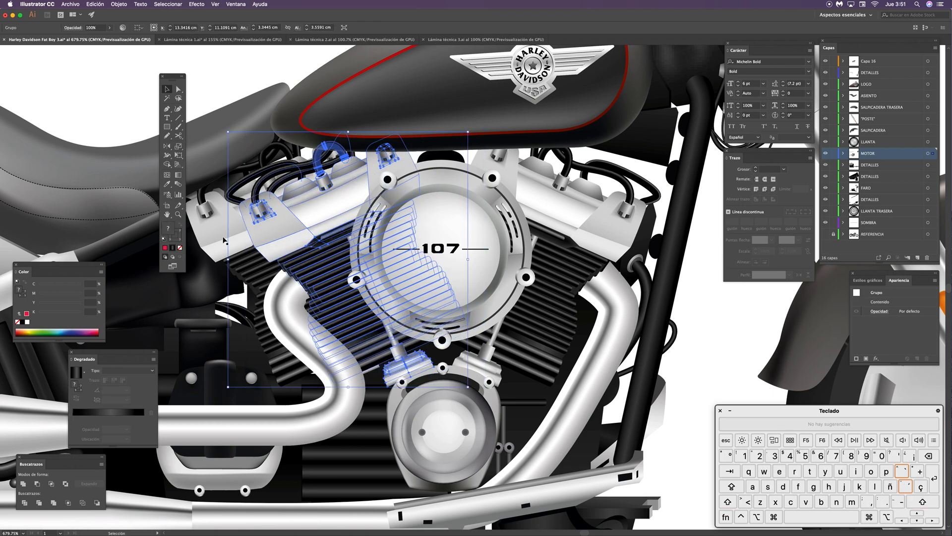
drag(207, 226, 261, 226)
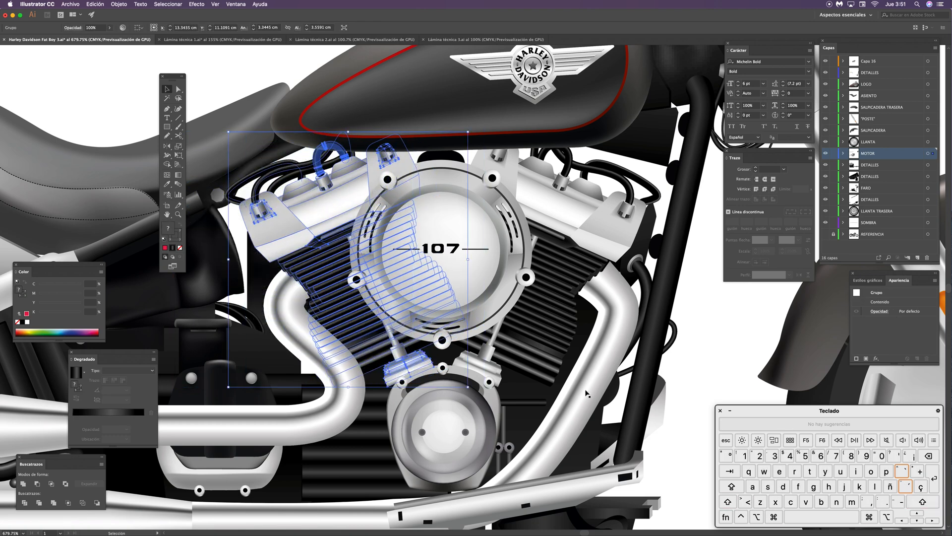
key(BackSpace)
Step: Examine the finished engine within the assembled motorcycle, the rear bodywork and the shading and stitching of the seat
drag(533, 328, 511, 323)
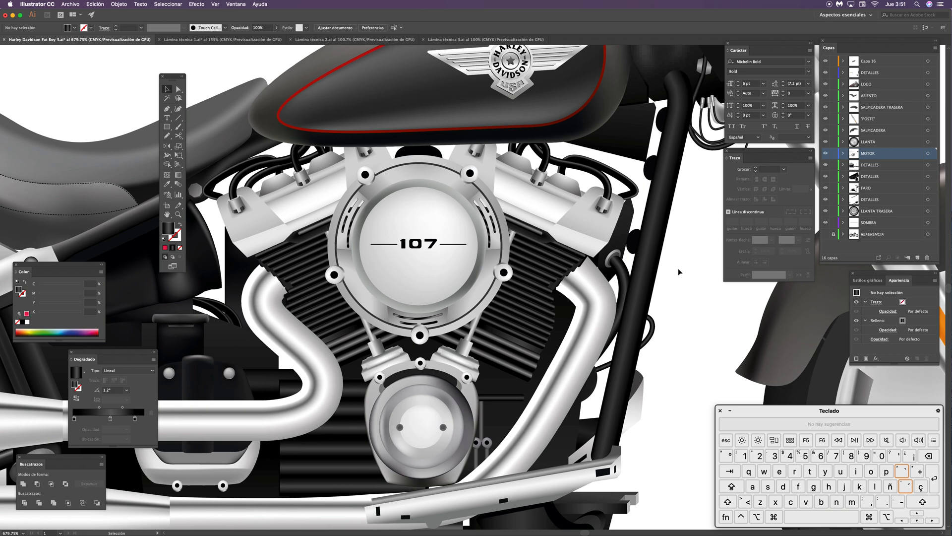
key(super+minus)
key(super+minus)
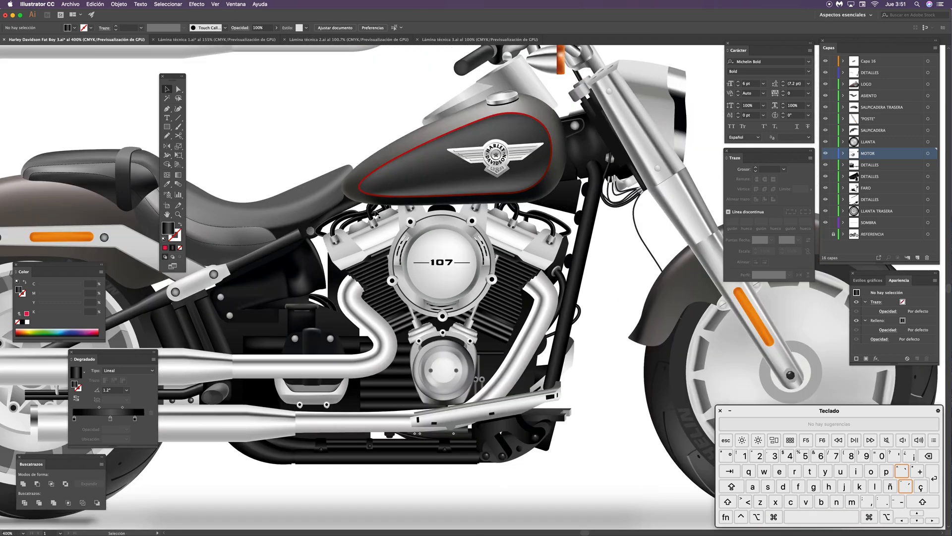
drag(353, 214, 491, 187)
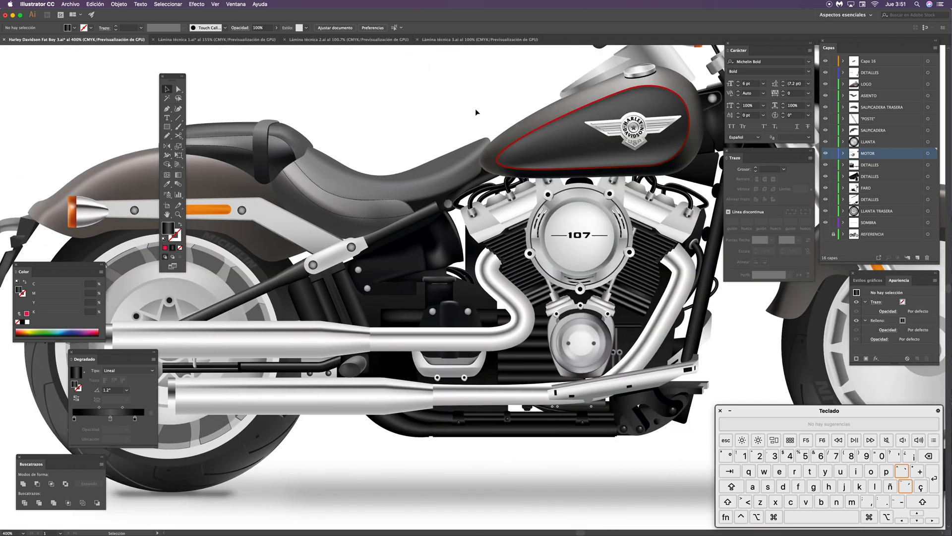
drag(396, 456, 453, 447)
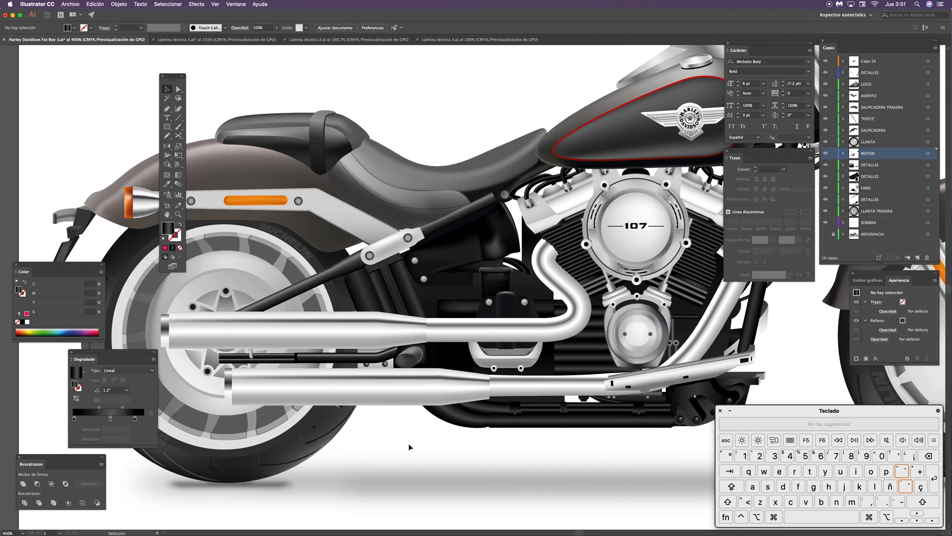
drag(395, 425, 480, 472)
key(z)
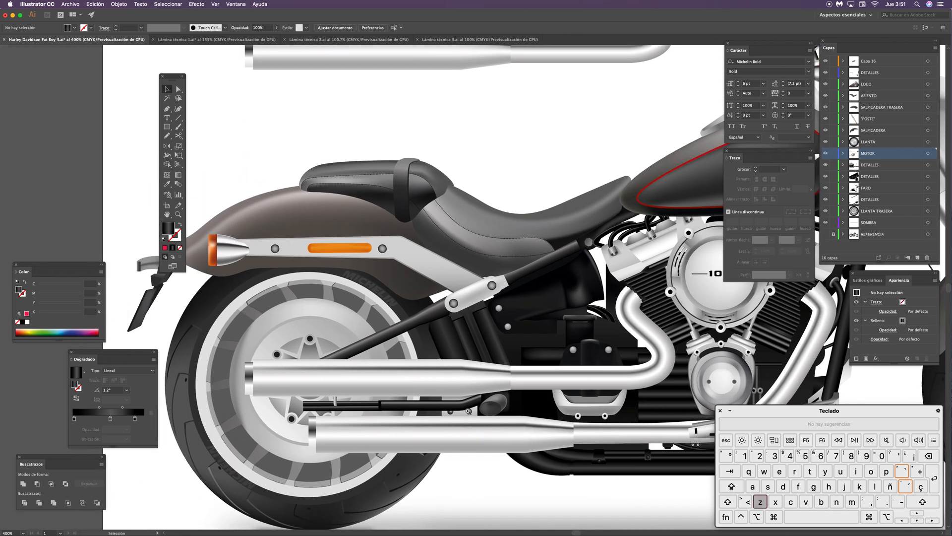
click(492, 158)
click(484, 173)
key(v)
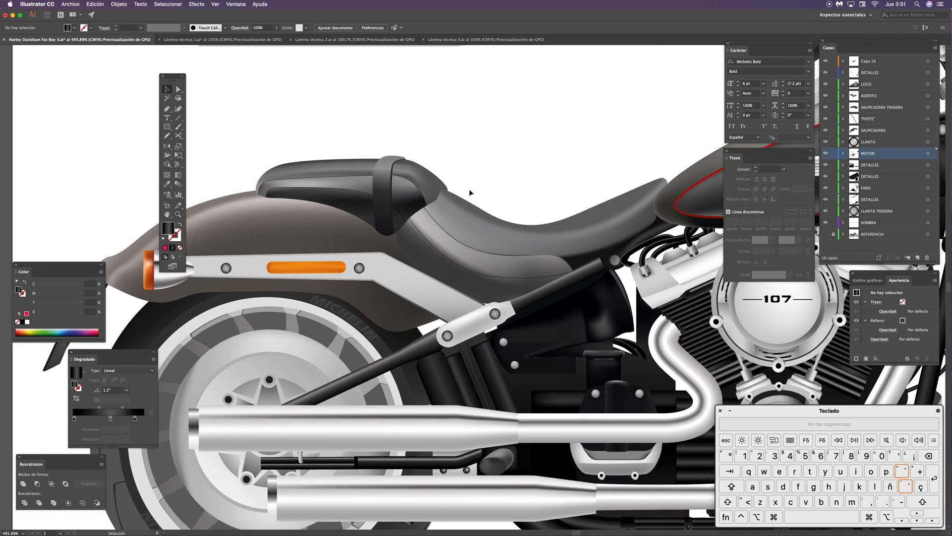
key(z)
click(447, 175)
key(v)
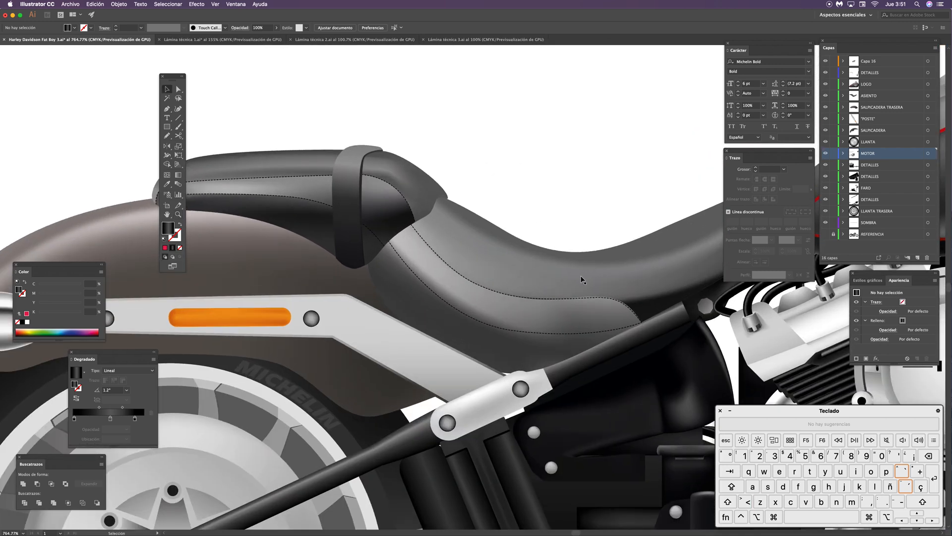
key(z)
alt+click(574, 281)
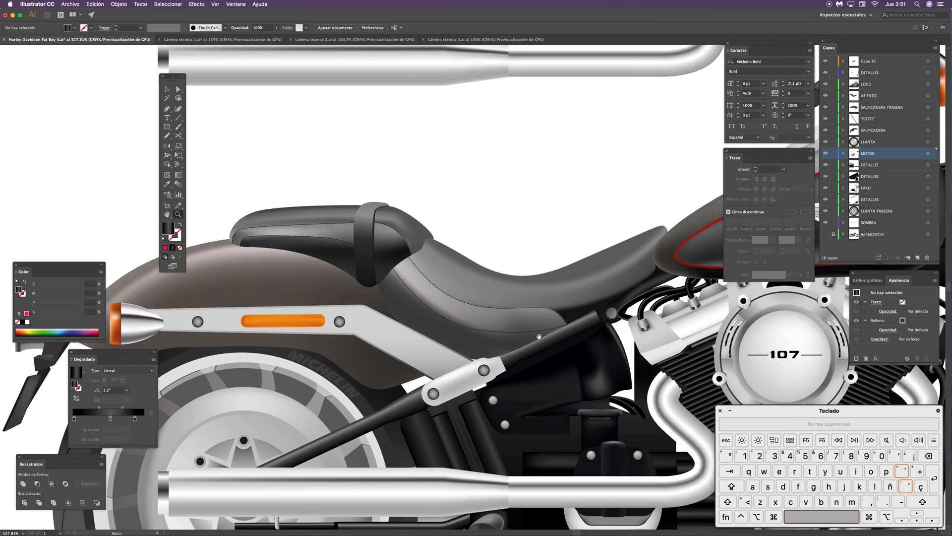
Step: Inspect the front seat section and the paths of the whole motorcycle in outline view
key(v)
click(472, 291)
scroll(529, 223, right, 3)
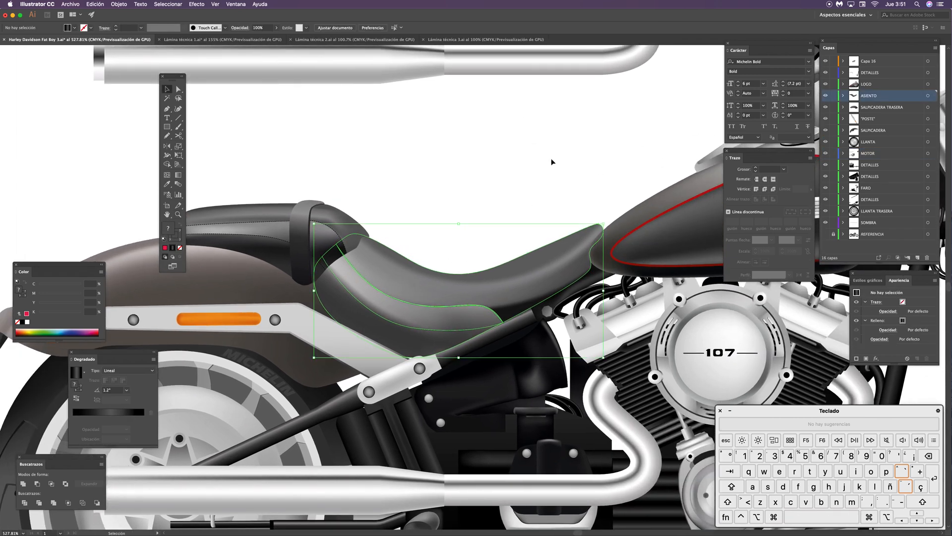
click(550, 173)
key(super+y)
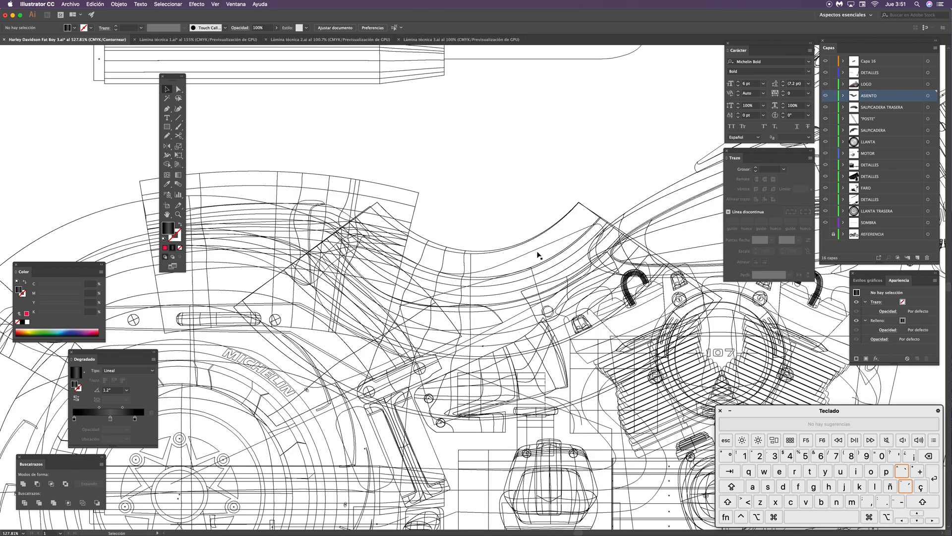
key(super+minus)
key(super+minus)
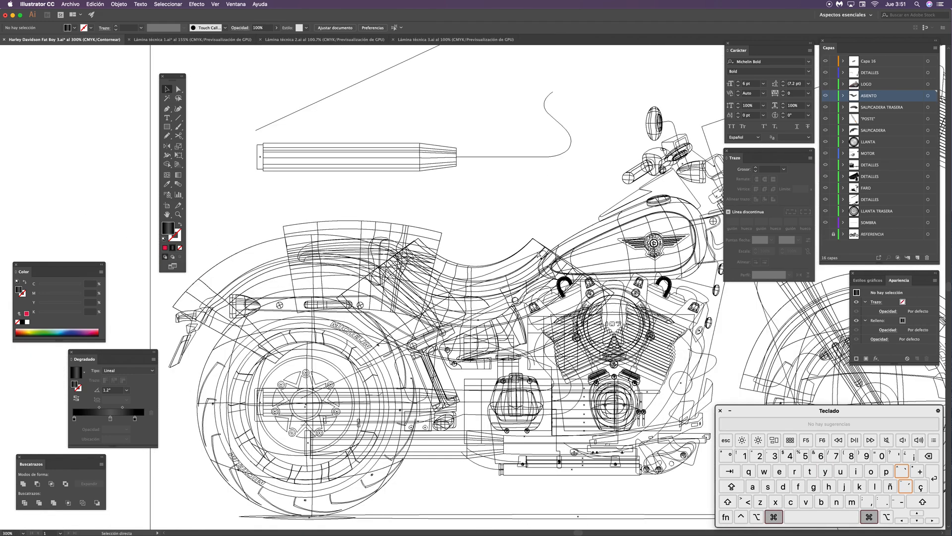
scroll(442, 319, up, 4)
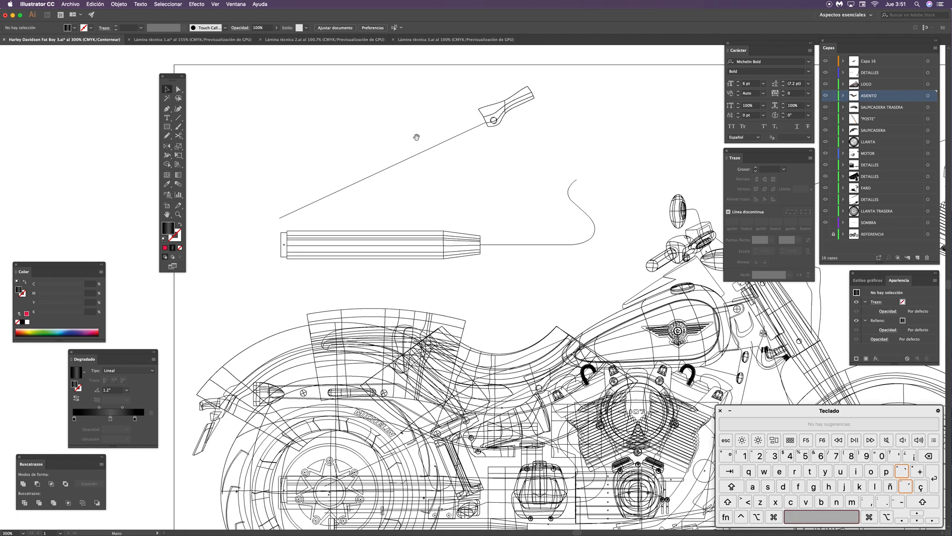
Step: Restore the preview display and delete the loose exhaust pipe and black post above the motorcycle
key(super+y)
key(super+minus)
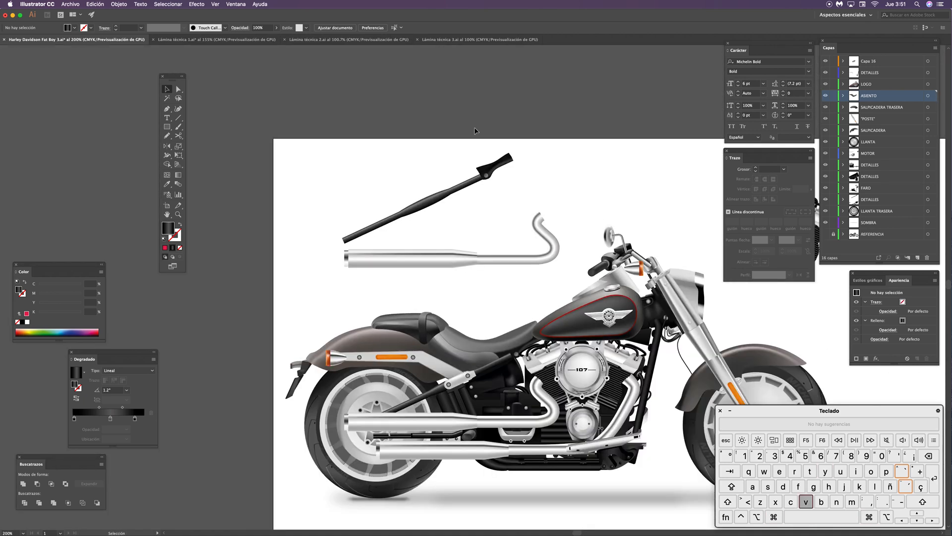
drag(314, 173, 544, 275)
key(BackSpace)
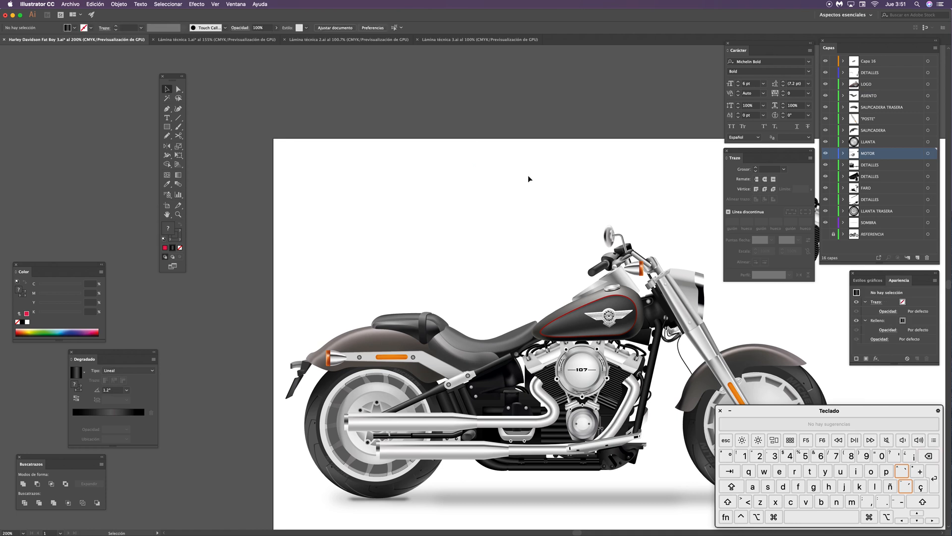
Step: Duplicate the front and rear seat sections into the empty space above the motorcycle
click(469, 349)
drag(469, 350, 466, 157)
key(super+z)
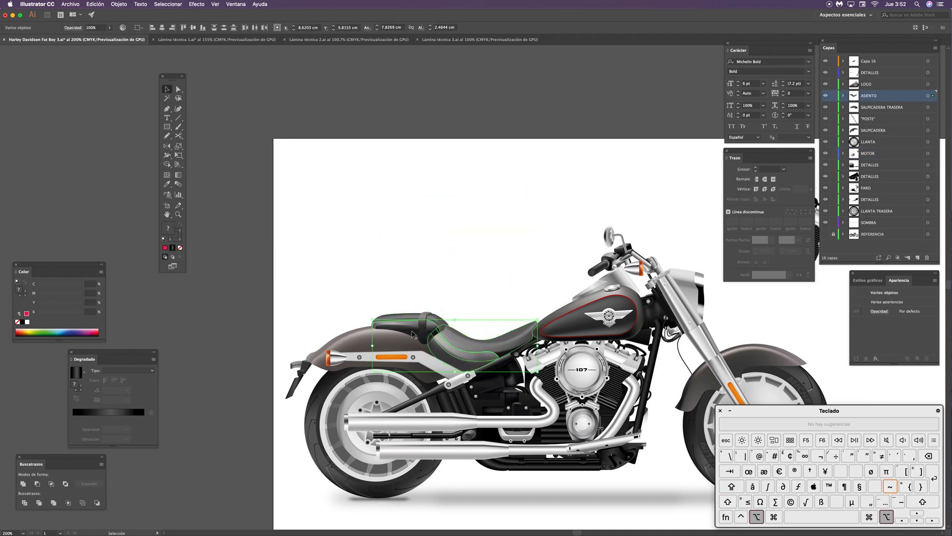
drag(405, 334, 405, 187)
click(544, 183)
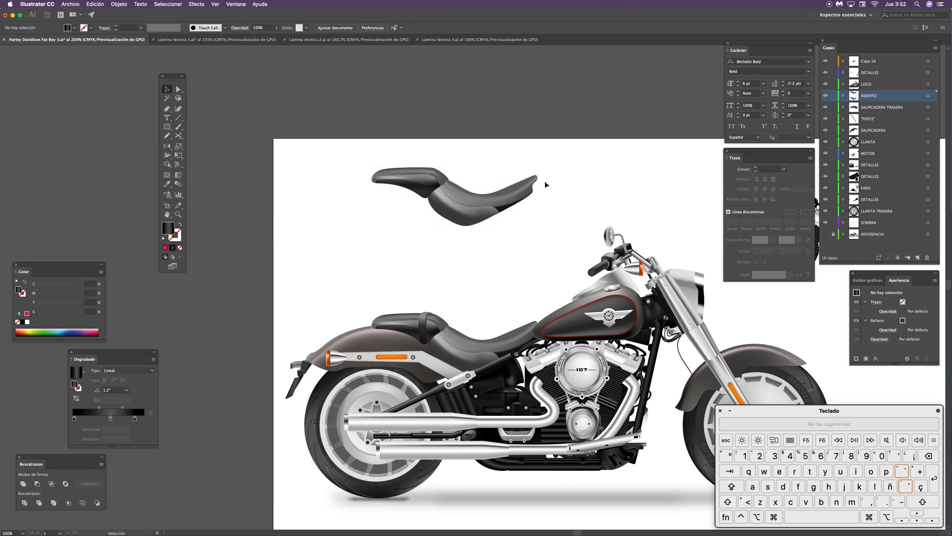
Step: Inspect the duplicated seat's underlying shapes in outline view and return to preview
scroll(517, 229, up, 2)
click(517, 227)
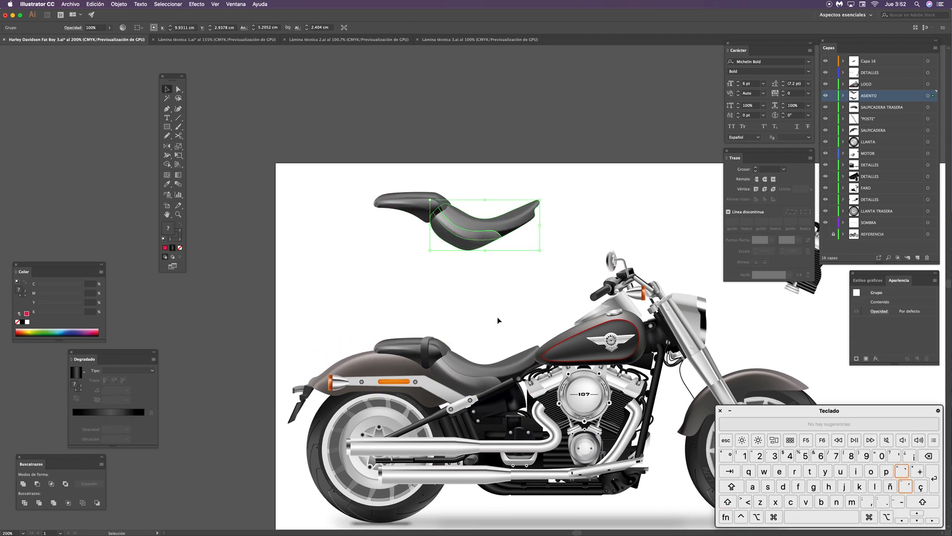
key(super+y)
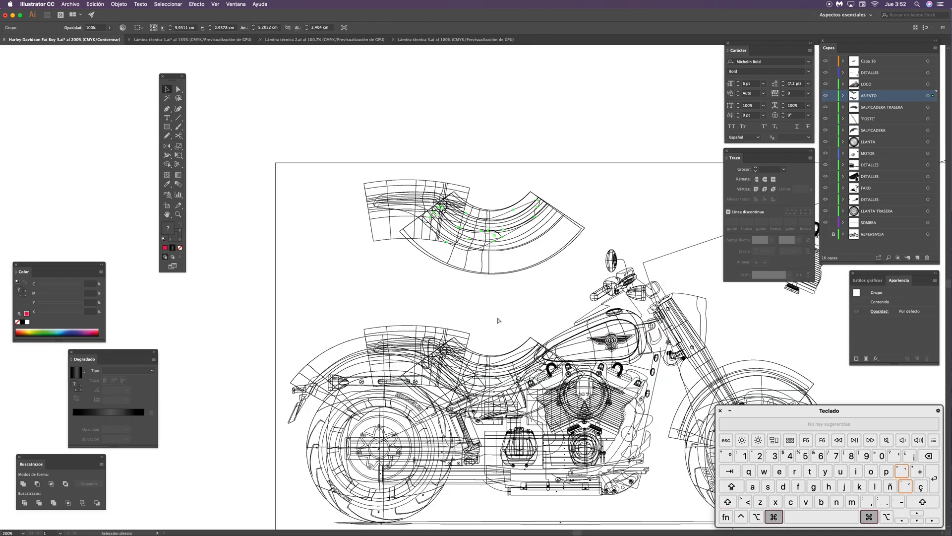
click(509, 162)
key(v)
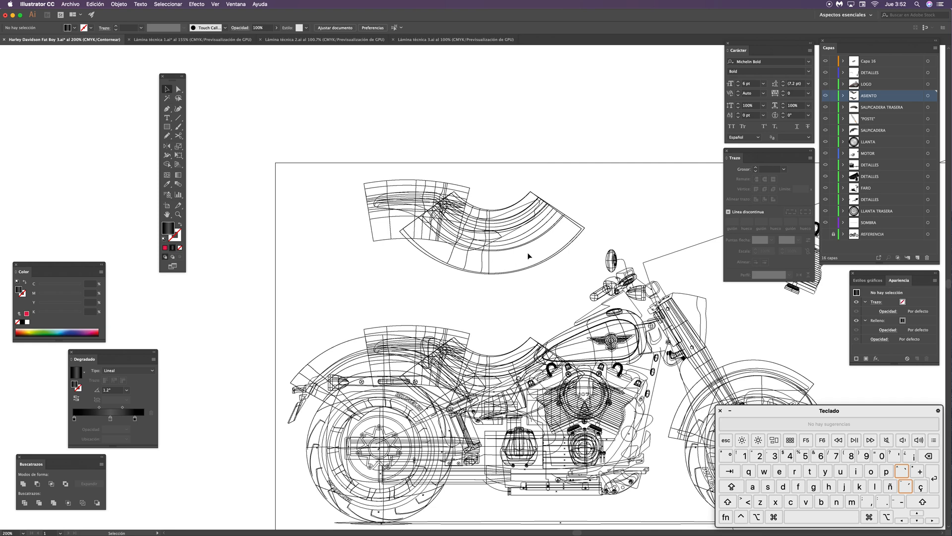
key(super)
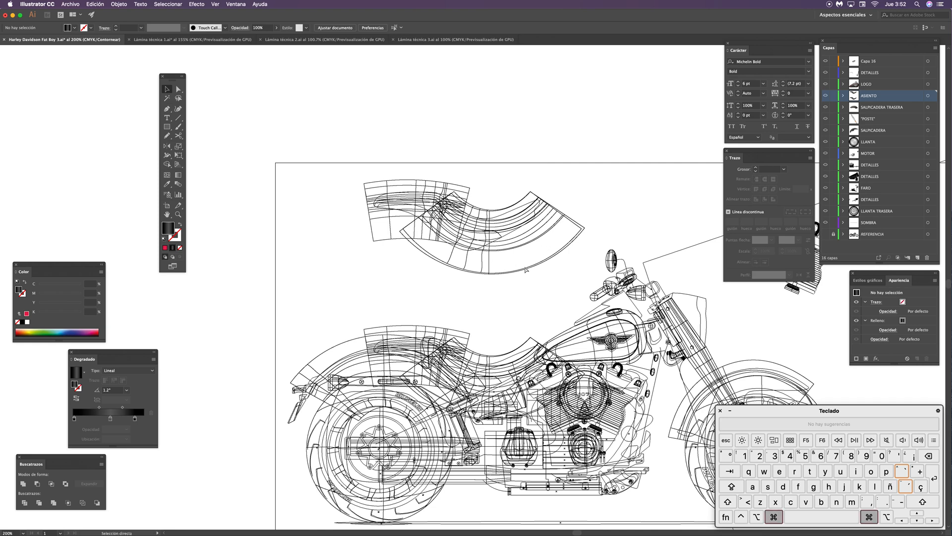
key(super+y)
Step: Copy the upper panel shape of the duplicated front seat and give the copy a white fill with a 1 pt black stroke
drag(491, 179, 576, 199)
click(564, 187)
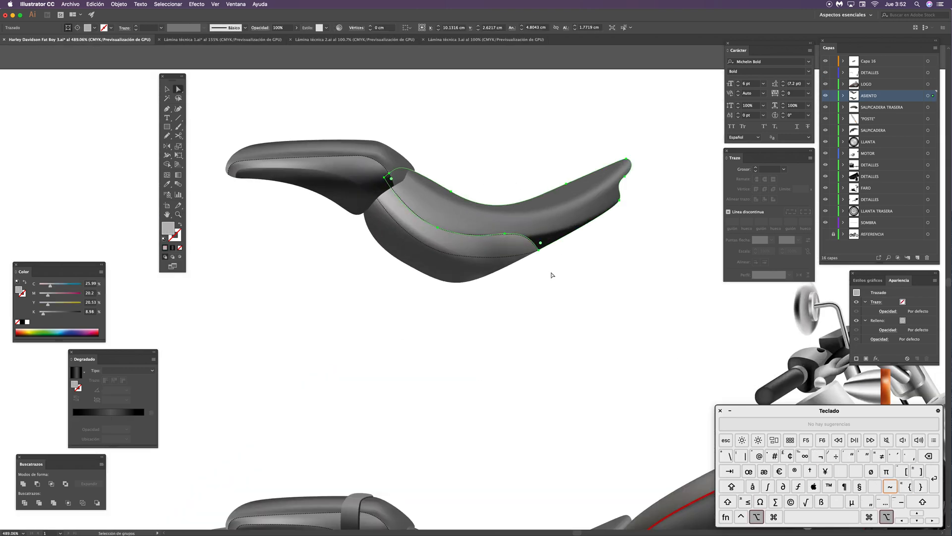
drag(527, 334, 497, 368)
drag(433, 234, 457, 154)
key(super+z)
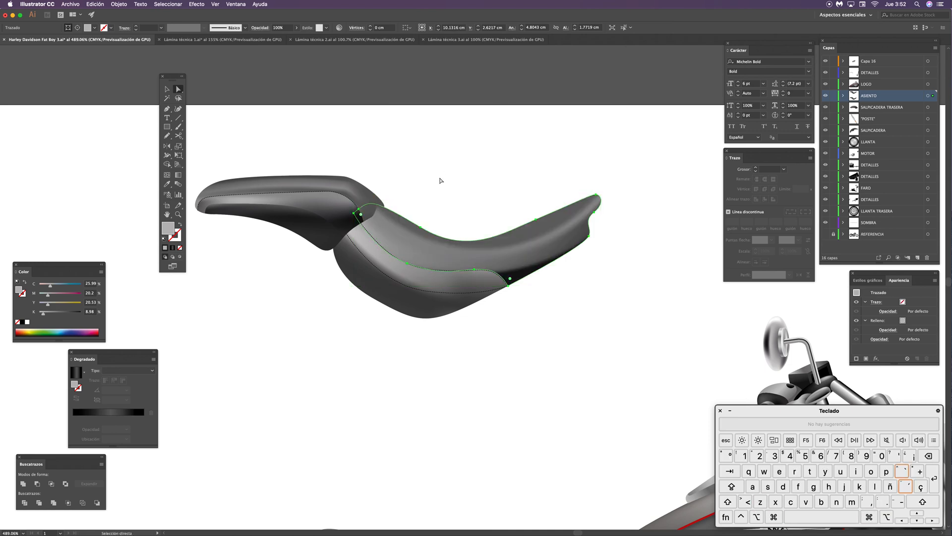
key(super+v)
key(super+x)
key(super+f)
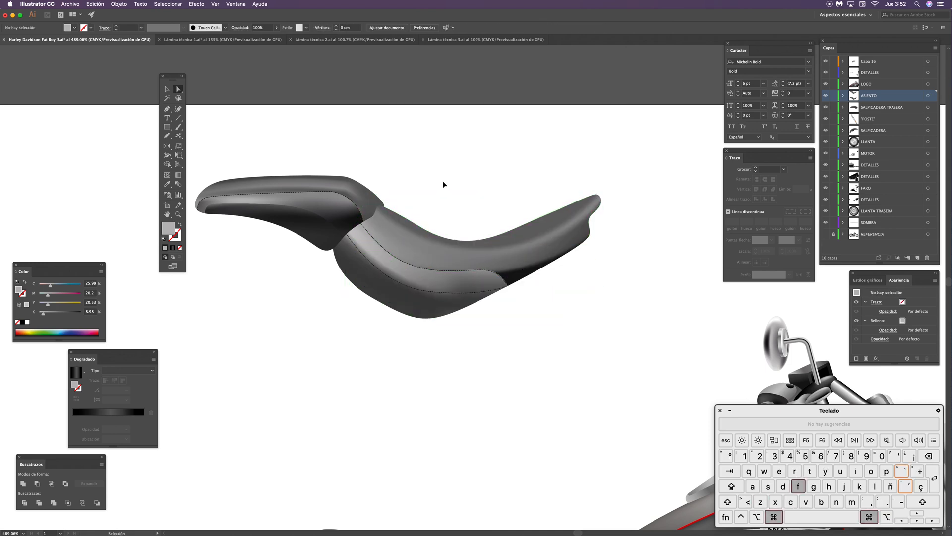
key(d)
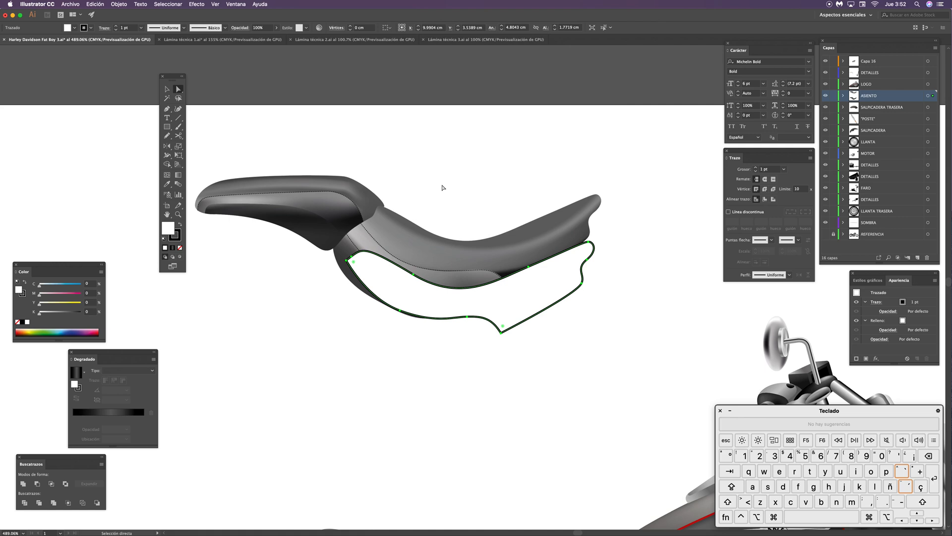
Step: Remove the fill from the copied panel shape and place its outline above the duplicated seat
key(slash)
key(v)
click(536, 74)
drag(501, 332, 488, 203)
click(636, 145)
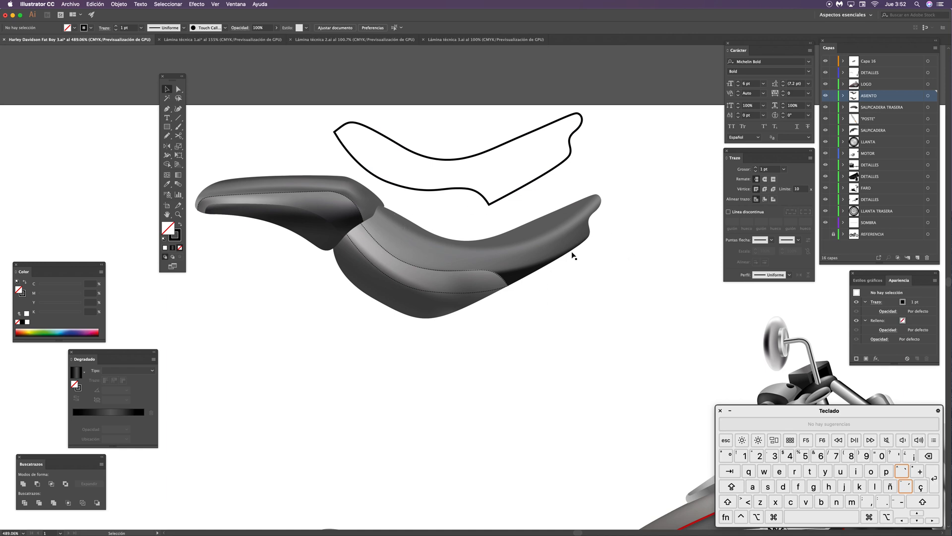
Step: Adjust the curve handle at the front end of the front seat's dashed stitching line to follow the panel edge
drag(493, 359, 513, 373)
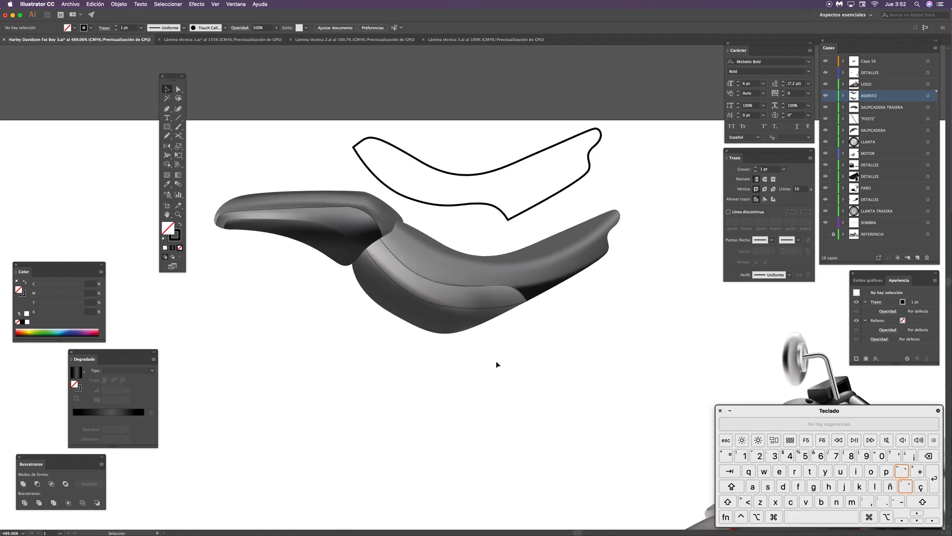
key(z)
drag(400, 244, 461, 223)
key(a)
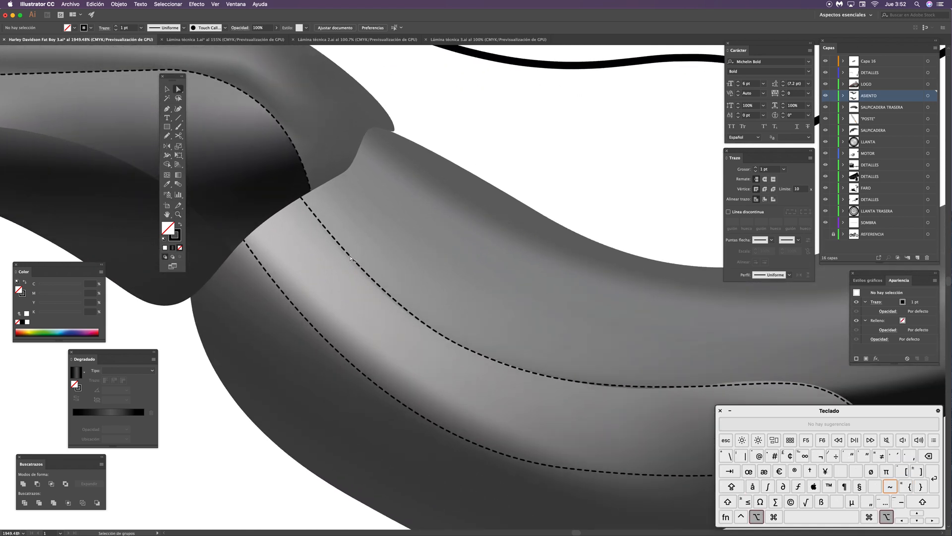
alt+click(350, 258)
drag(492, 386, 400, 357)
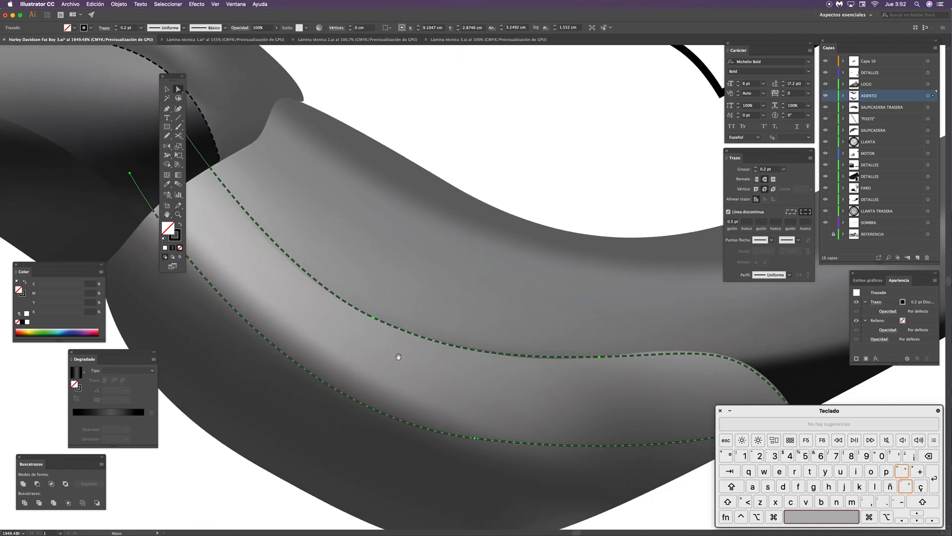
click(603, 184)
drag(642, 341, 514, 307)
click(564, 287)
mouse_move(602, 270)
mouse_down()
mouse_move(594, 262)
mouse_move(553, 287)
mouse_move(599, 263)
mouse_up()
click(551, 139)
click(616, 306)
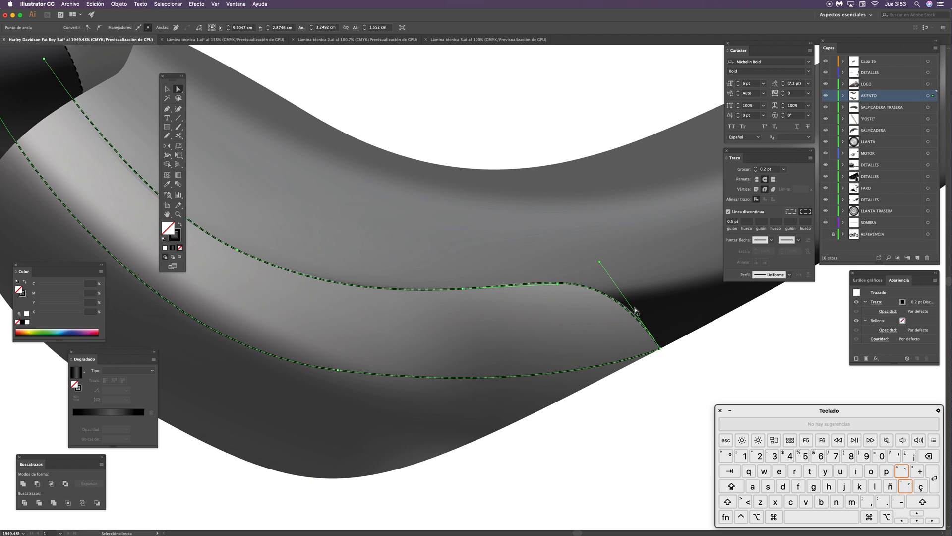
click(674, 406)
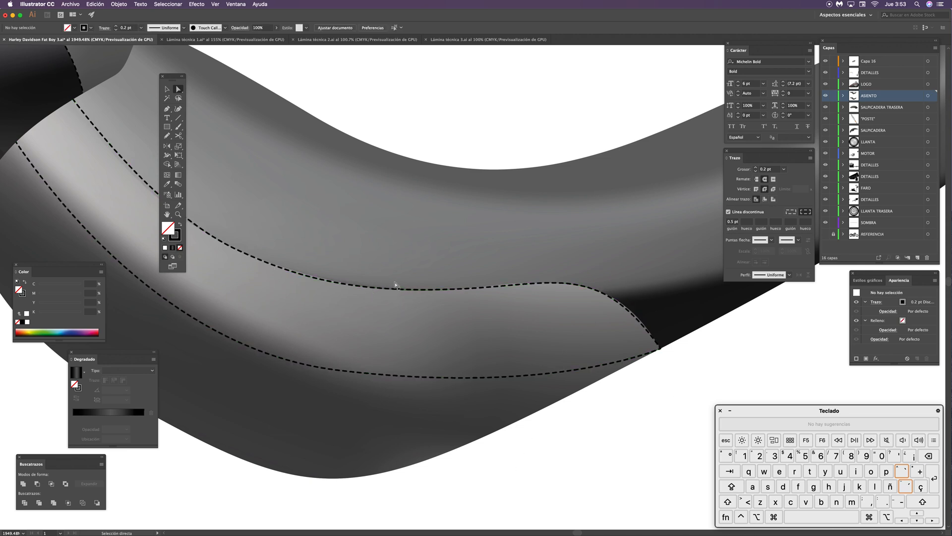
Step: Examine the dashed stitching line along the rear seat section, from the seat joint to its back end
drag(460, 329, 689, 444)
drag(427, 310, 516, 368)
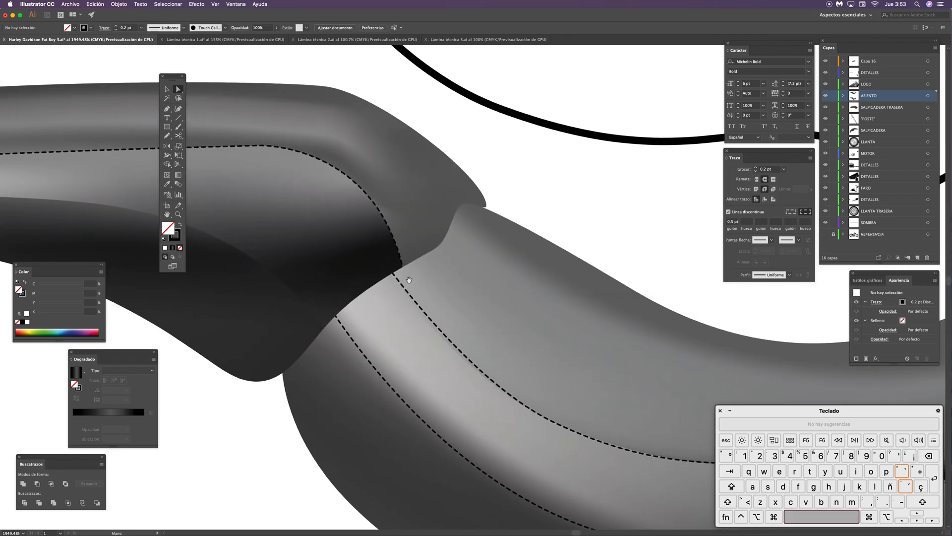
drag(409, 280, 555, 342)
click(458, 222)
drag(347, 307, 635, 325)
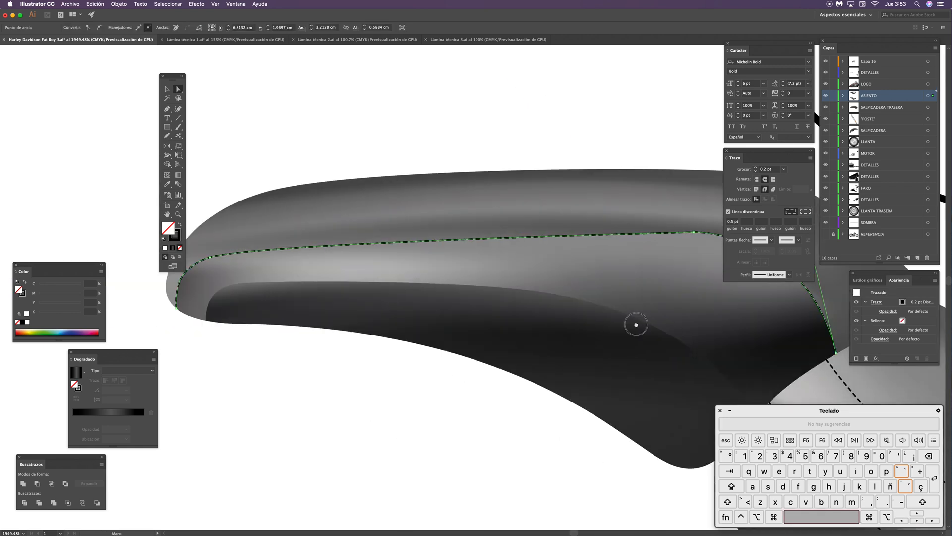
drag(407, 291, 502, 302)
key(a)
click(462, 399)
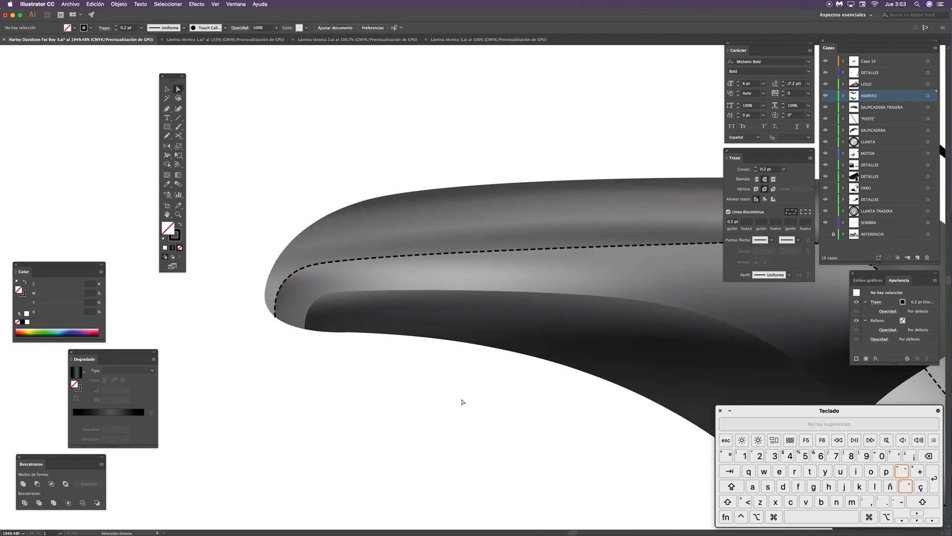
Step: Delete the unfilled black outline shape placed above the duplicated seat
key(super+minus)
key(super+minus)
key(super+minus)
drag(624, 286, 485, 242)
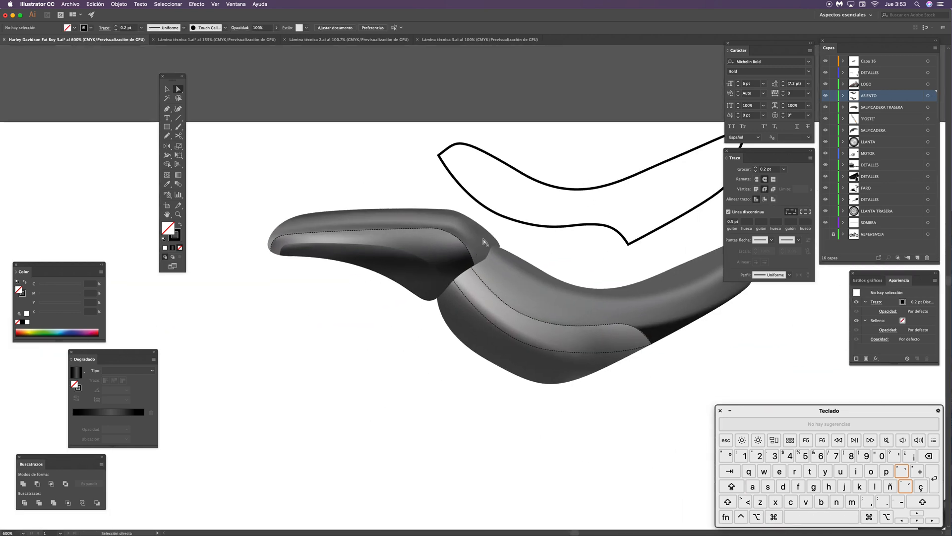
key(v)
drag(619, 260, 481, 268)
click(489, 231)
key(BackSpace)
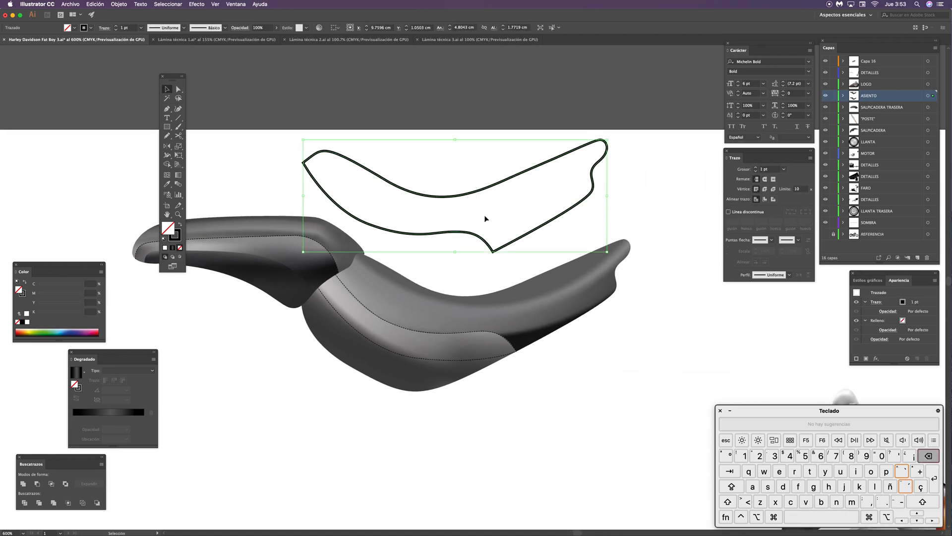
Step: Examine the full motorcycle illustration, focusing on the rear wheel, rear fender and exhaust pipes
key(super+minus)
key(super+minus)
key(super+minus)
key(super+minus)
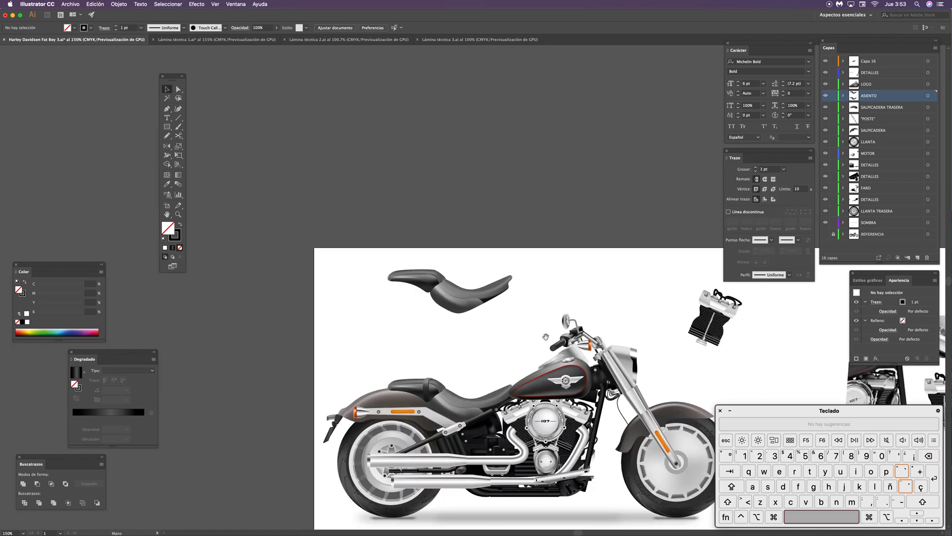
drag(544, 336, 487, 190)
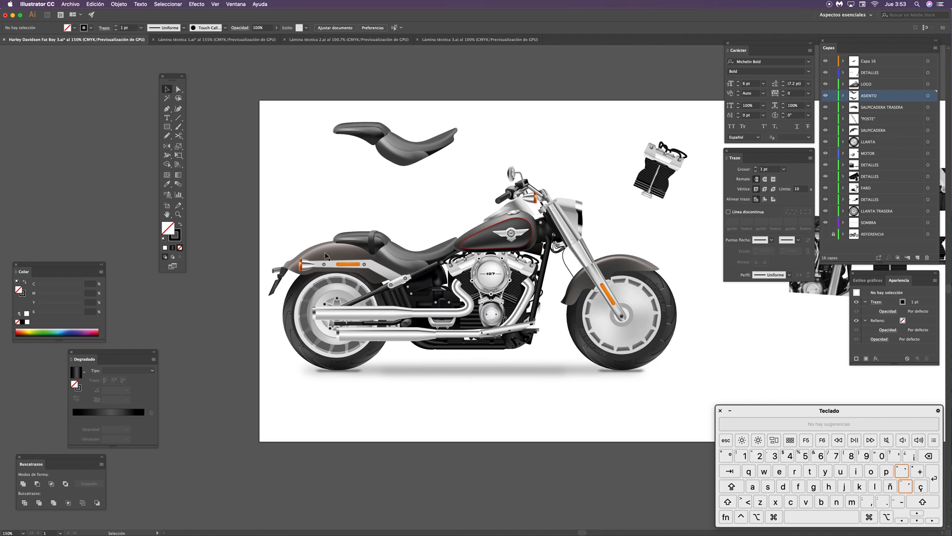
drag(470, 372, 525, 363)
key(z)
drag(390, 301, 462, 318)
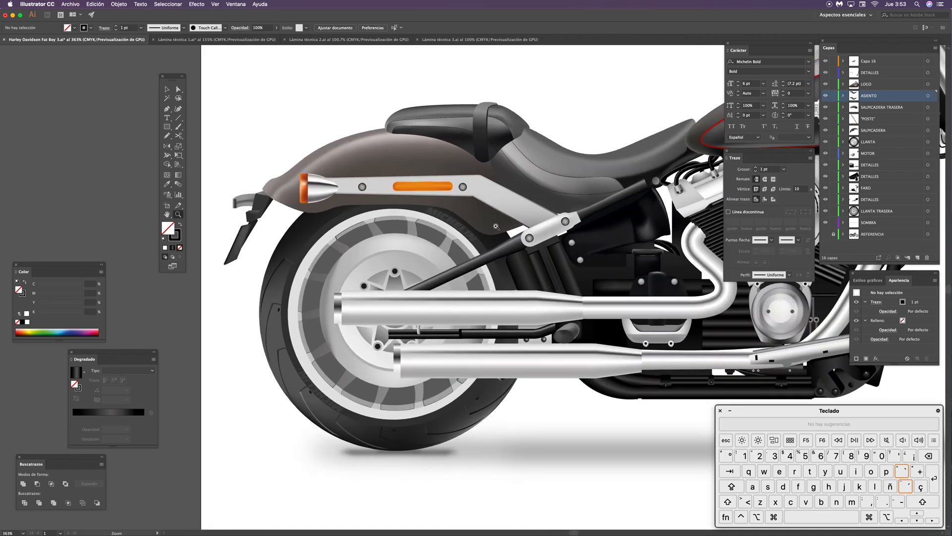
key(v)
scroll(476, 332, down, 3)
scroll(516, 396, down, 1)
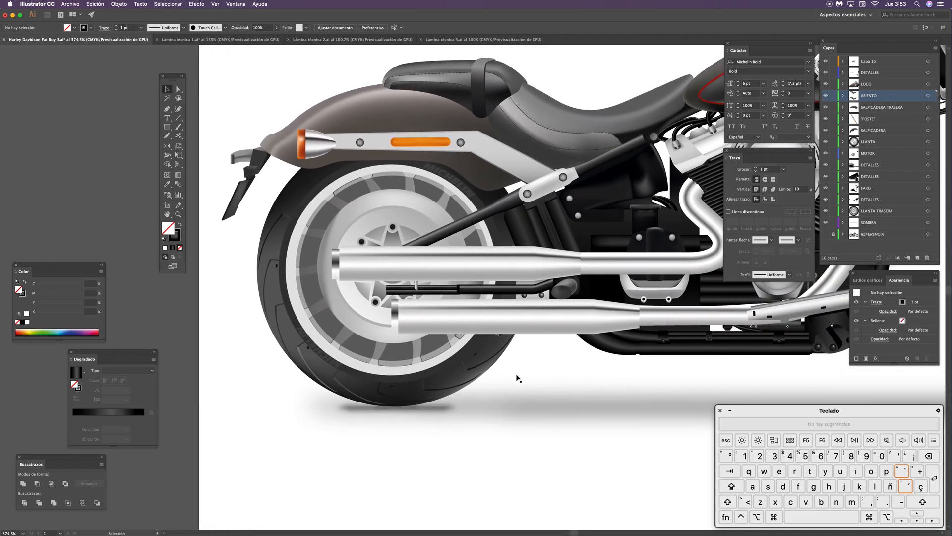
scroll(433, 254, right, 10)
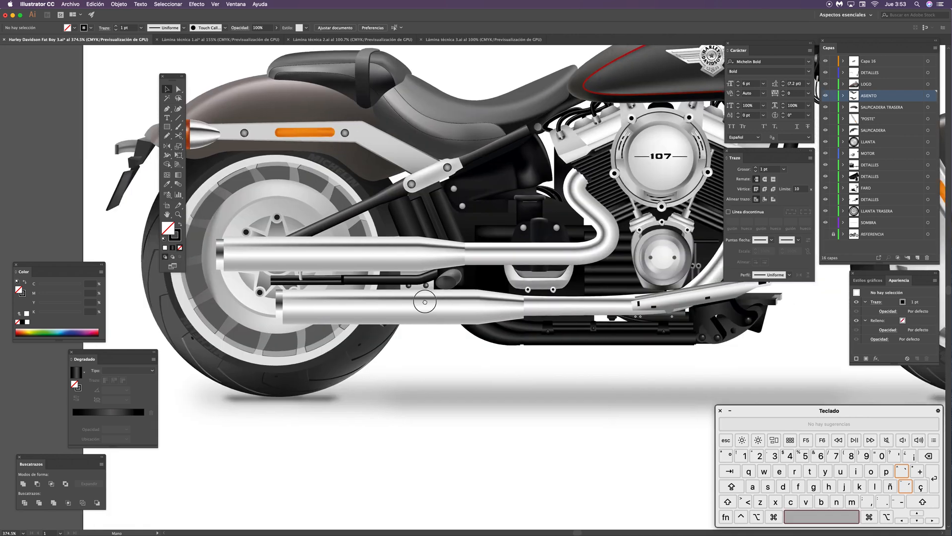
scroll(577, 306, right, 5)
scroll(275, 339, left, 15)
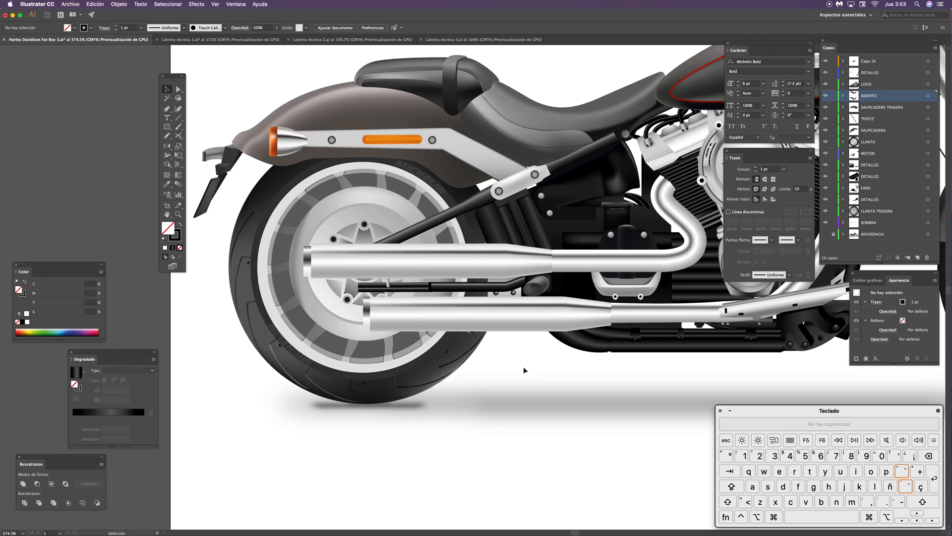
drag(521, 406, 513, 420)
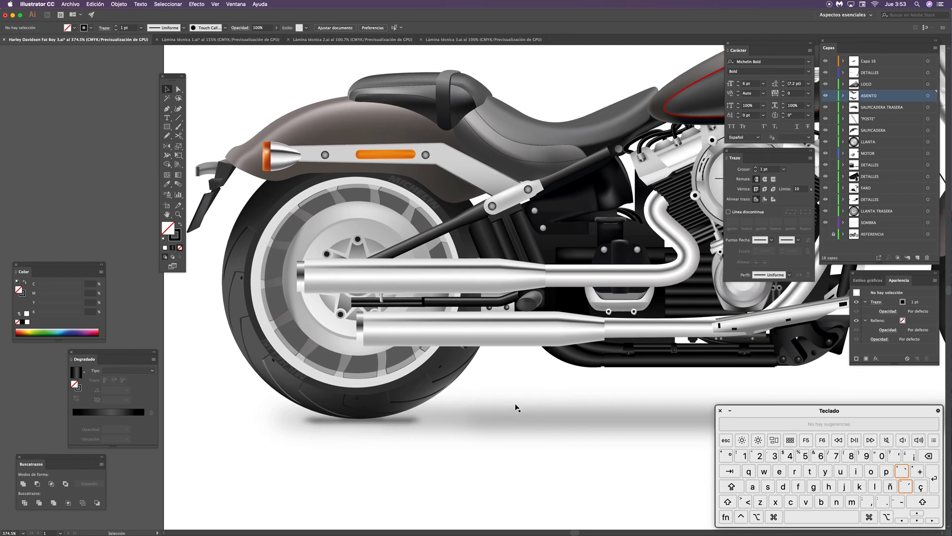
key(super+minus)
key(super+minus)
drag(486, 347, 421, 318)
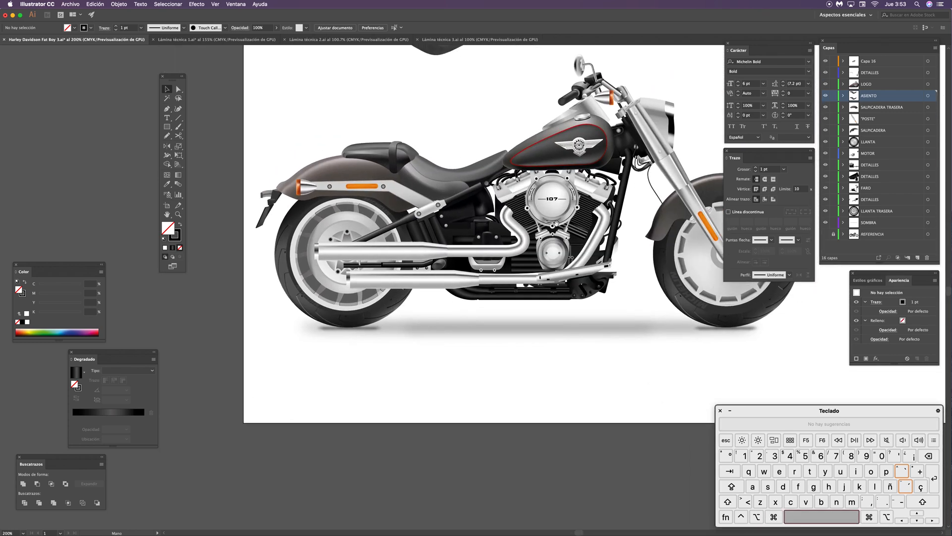
Step: Hide all the artwork layers, show only the REFERENCIA layer, and add a new layer on top
drag(631, 271, 670, 286)
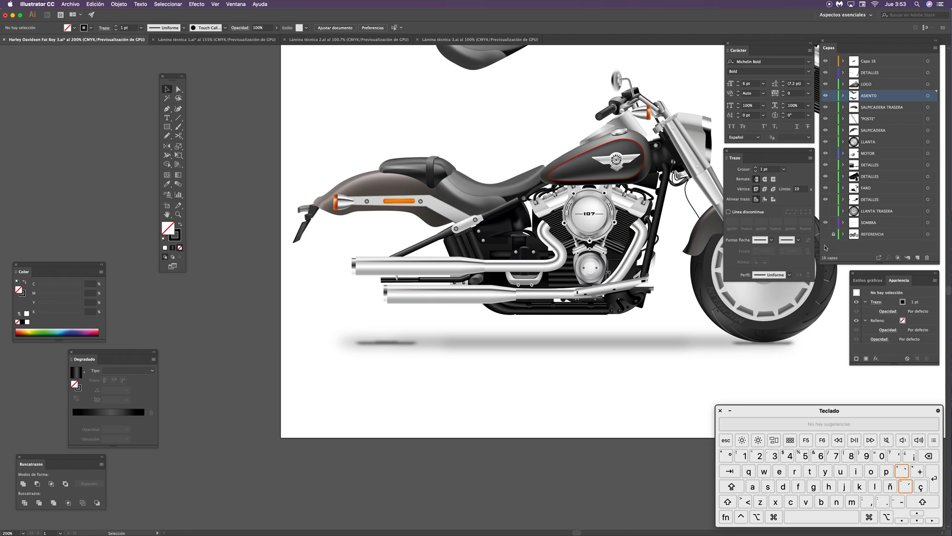
drag(828, 220, 826, 61)
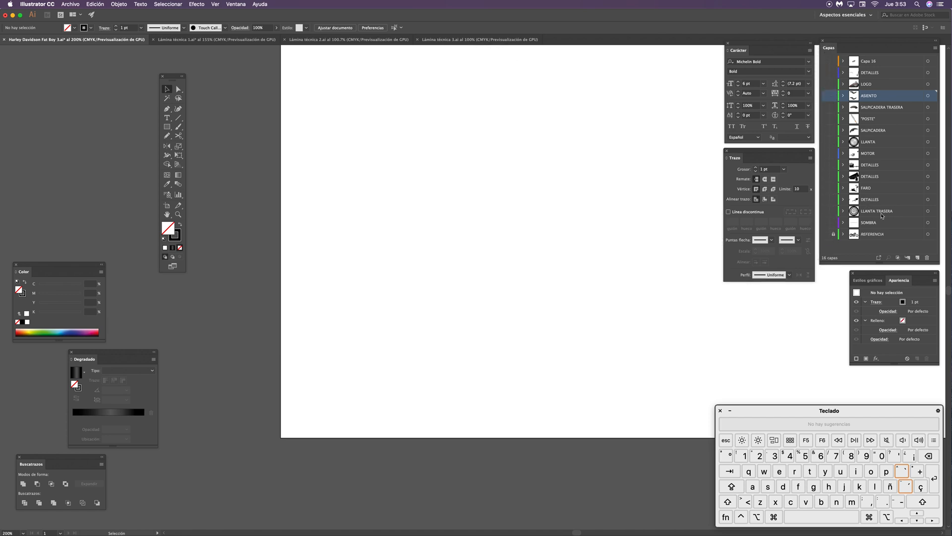
click(826, 234)
click(916, 257)
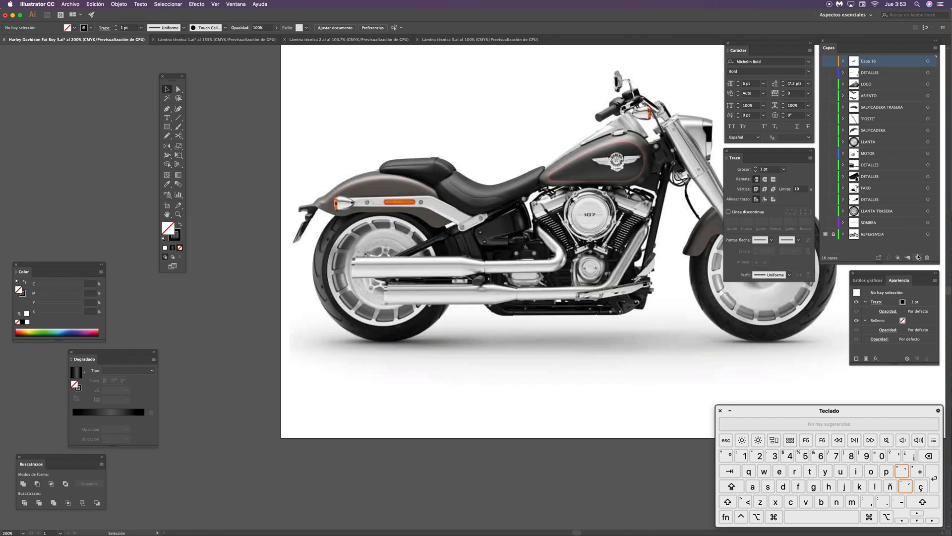
Step: Draw a circle about 6.8 cm wide with a red stroke and no fill, centred on the reference photo's rear wheel
key(space)
drag(487, 325, 507, 305)
key(z)
drag(411, 242, 534, 274)
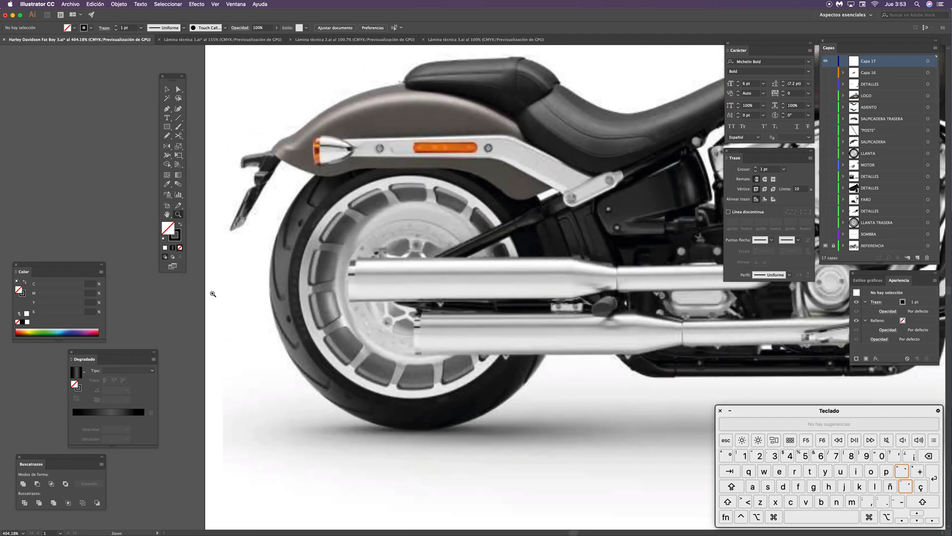
key(x)
click(98, 332)
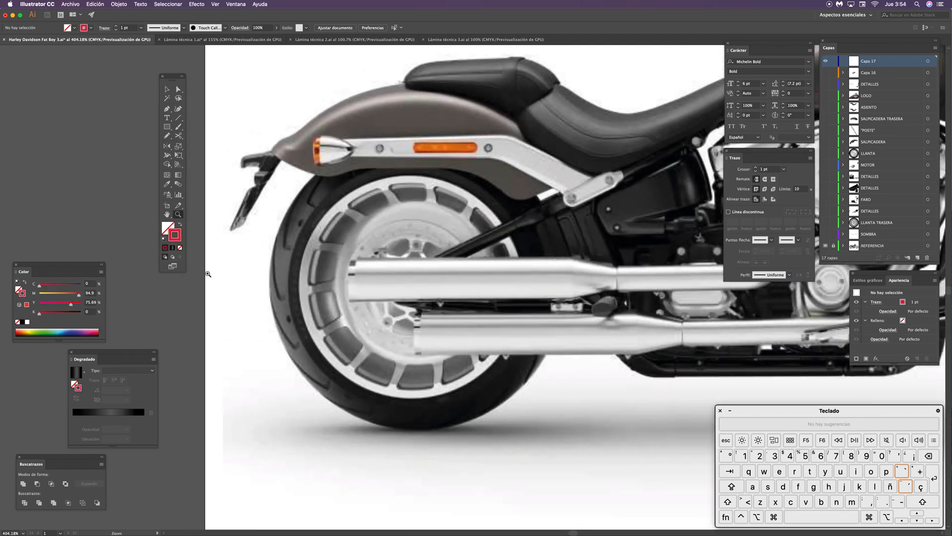
key(l)
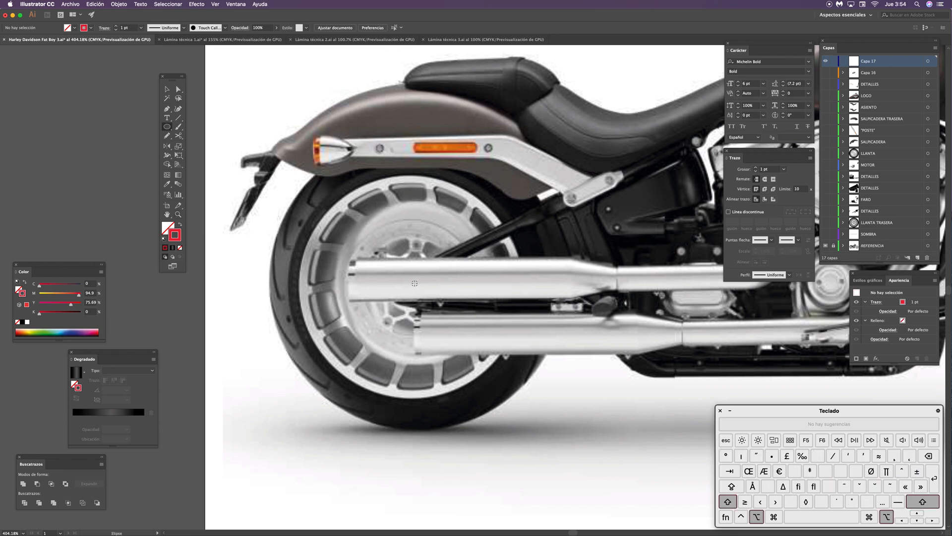
drag(414, 283, 560, 373)
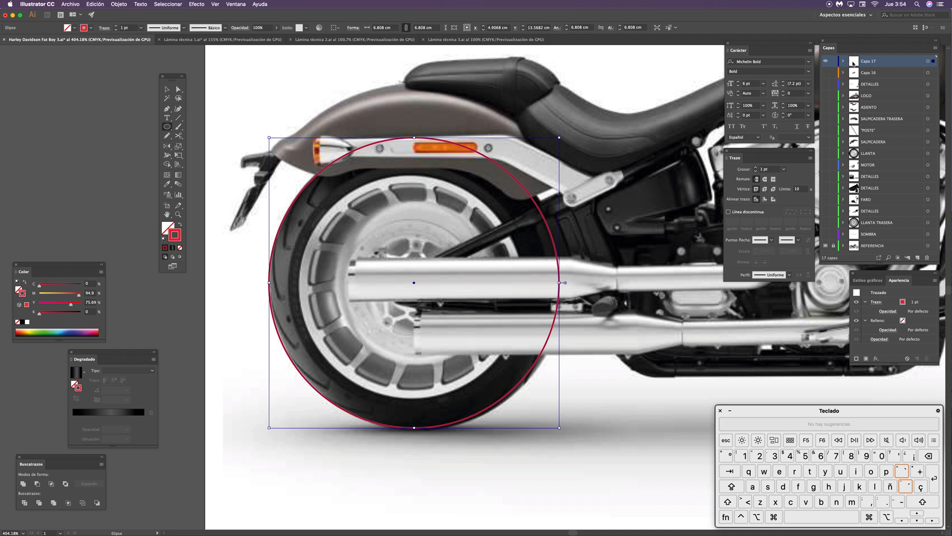
Step: Change the selection color of layer Capa 17 to green
double_click(853, 63)
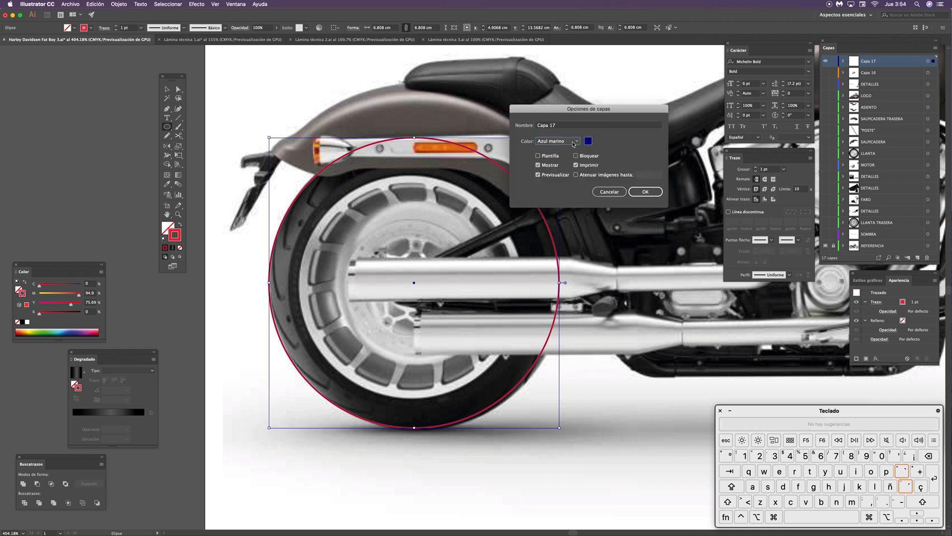
click(558, 140)
click(551, 178)
click(646, 192)
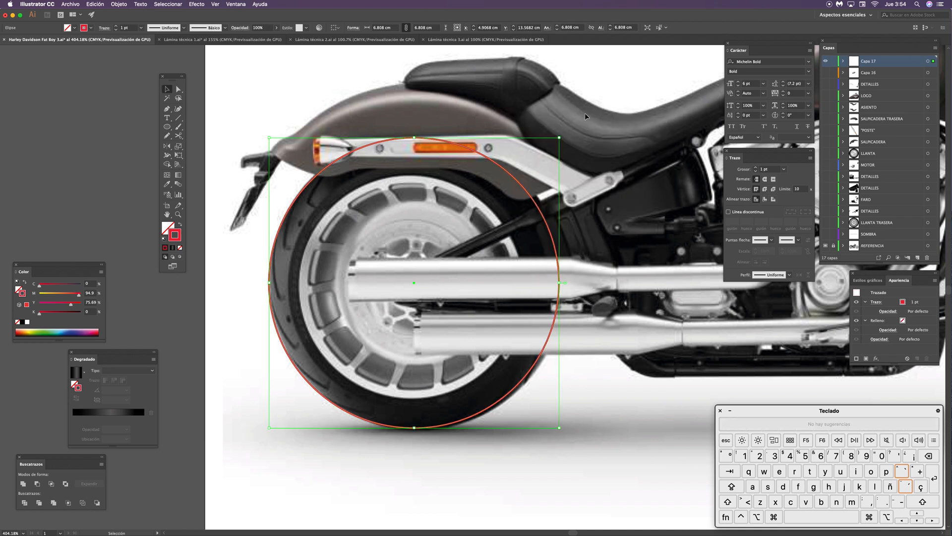
Step: Set the red wheel circle's stroke weight to 1.5 pt
key(v)
click(133, 28)
text(1.5)
key(Return)
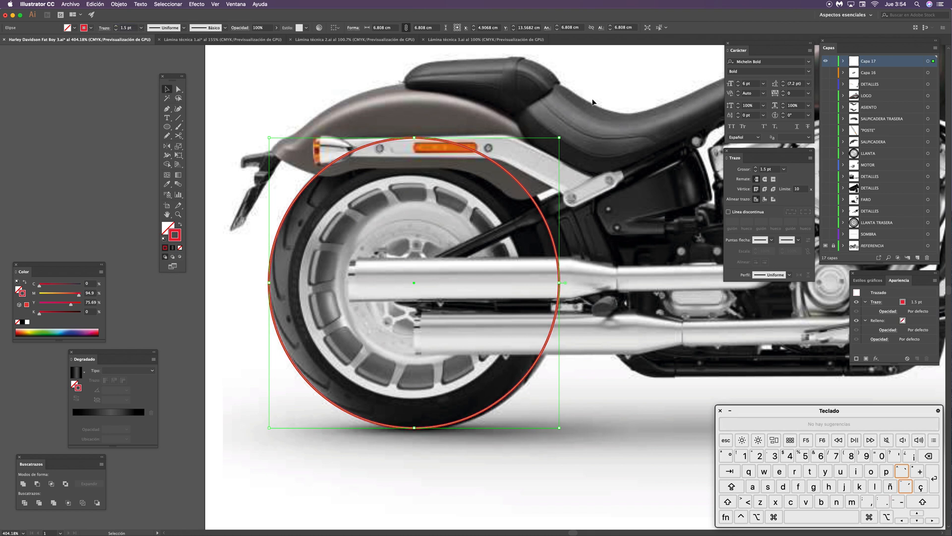
click(597, 139)
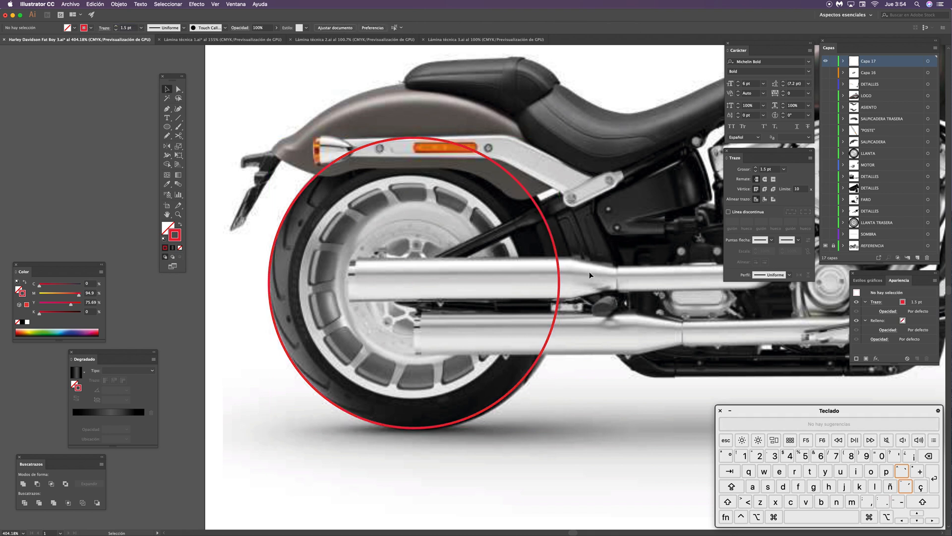
Step: Enlarge the red circle proportionally to about 6.88 cm so it follows the tire's outer edge
click(559, 290)
drag(562, 430, 562, 432)
click(613, 221)
Step: Scale a copy of the tire circle about its center down to about 5.28 cm, near the rim's edge
click(515, 177)
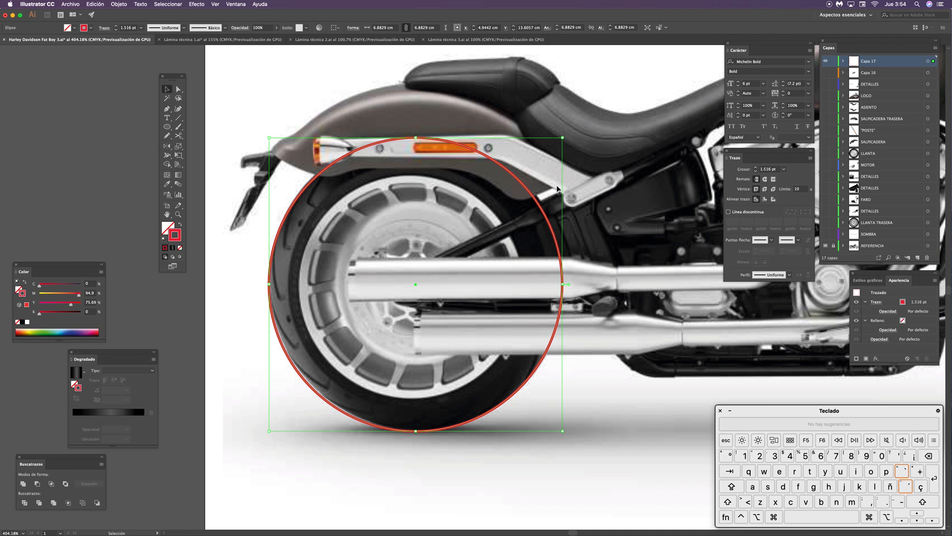
key(super)
key(super)
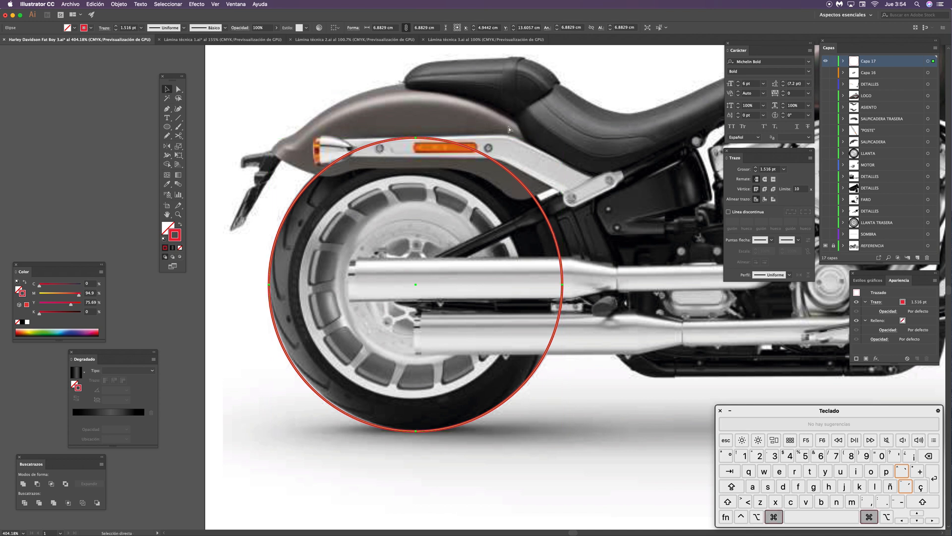
key(s)
key(shift)
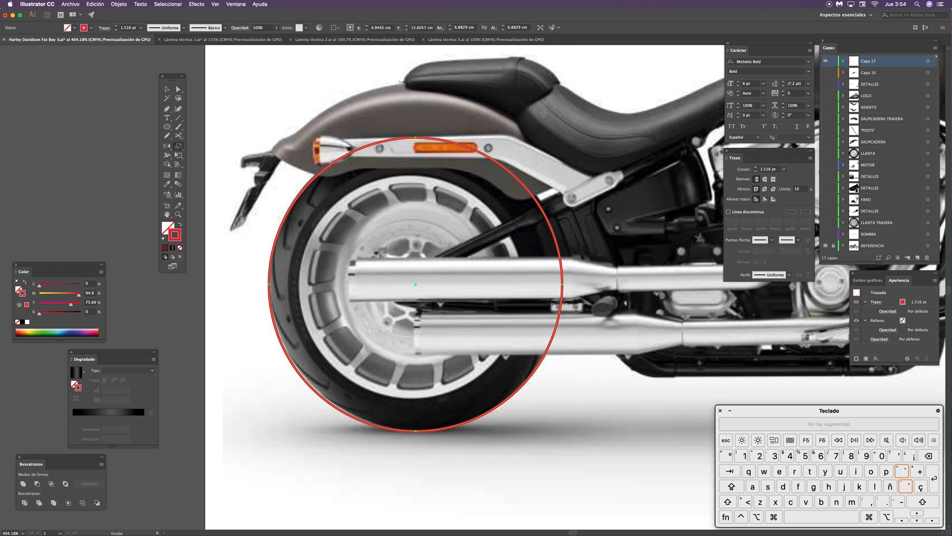
drag(526, 125, 503, 155)
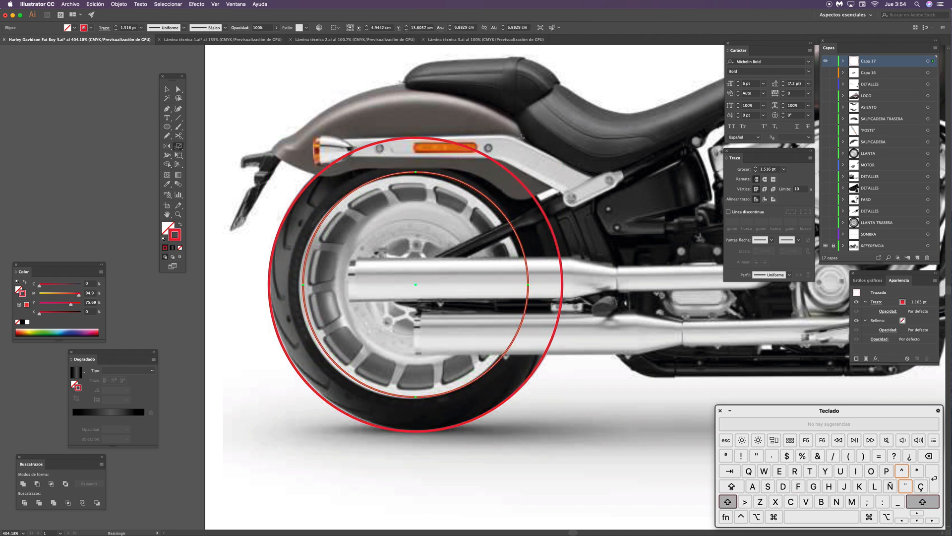
Step: Shift the inner circle slightly toward the rear and resize it to about 5.23 cm to fit the rim's outer edge
key(v)
drag(515, 232, 511, 231)
key(shift)
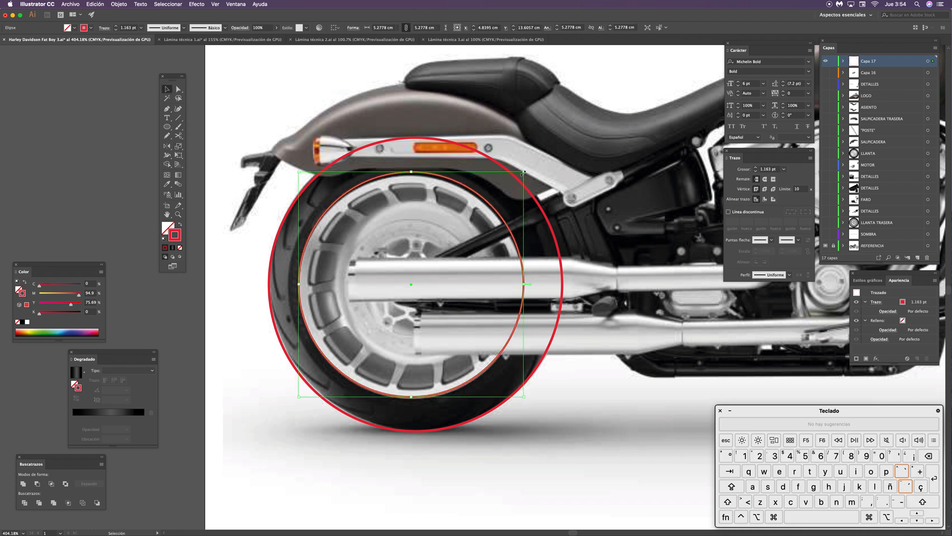
key(shift)
drag(523, 173, 520, 176)
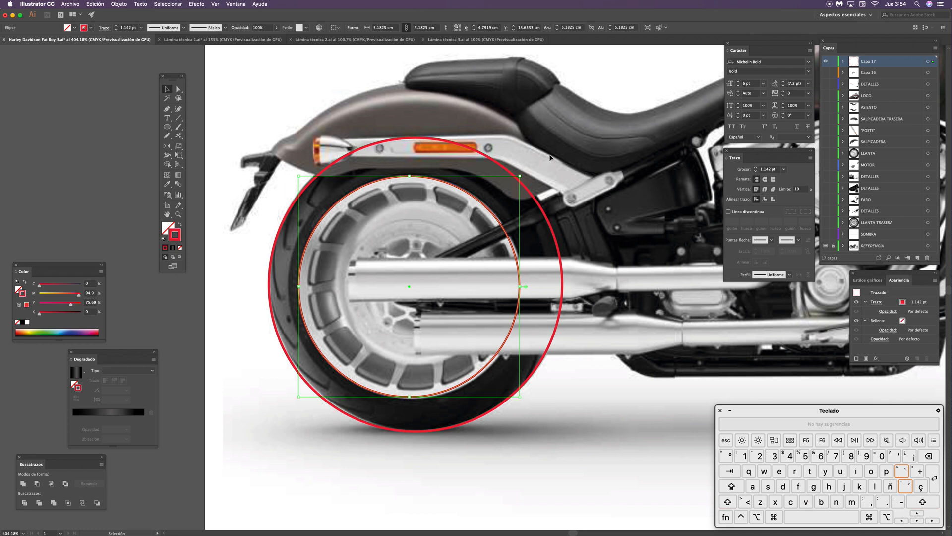
key(shift)
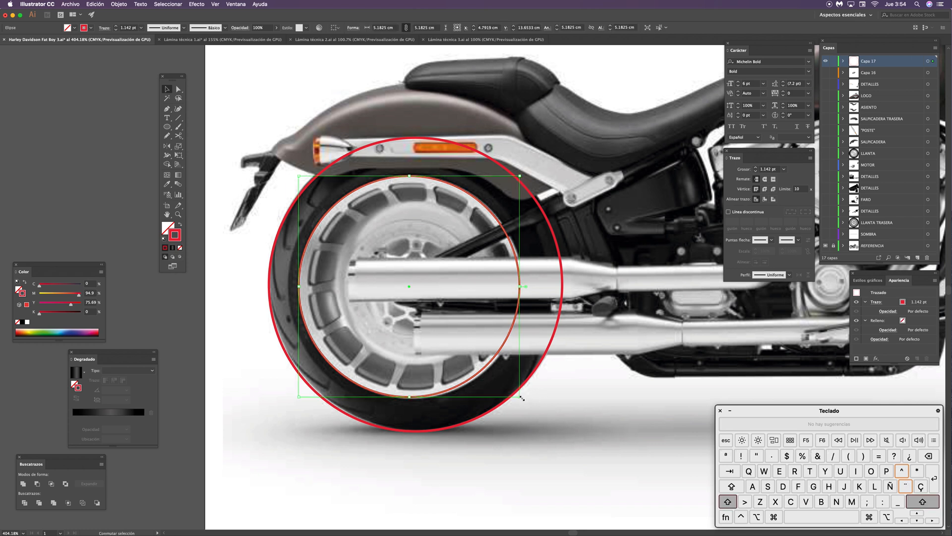
drag(522, 398, 523, 400)
click(564, 301)
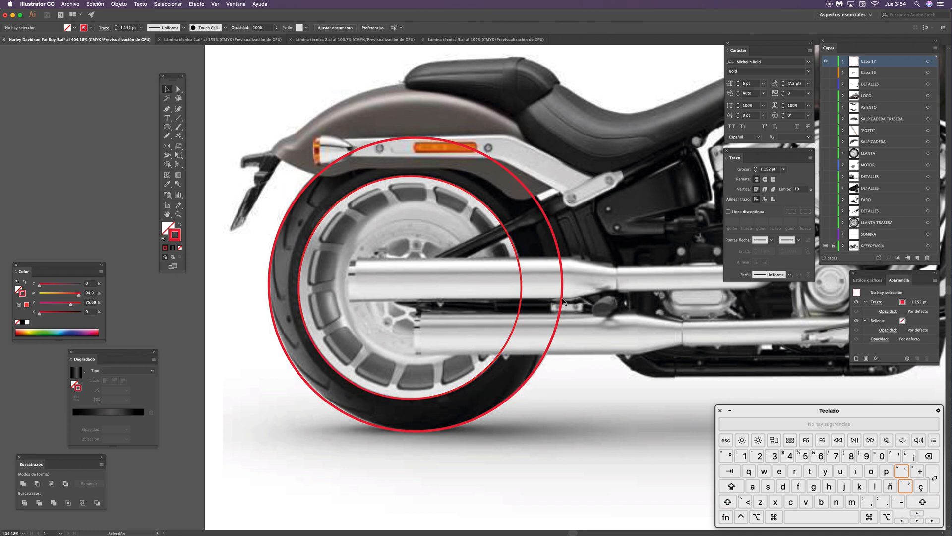
Step: Examine how the inner red circle fits the rim's outer edge and the wheel openings inside it
key(z)
drag(442, 249, 471, 249)
key(v)
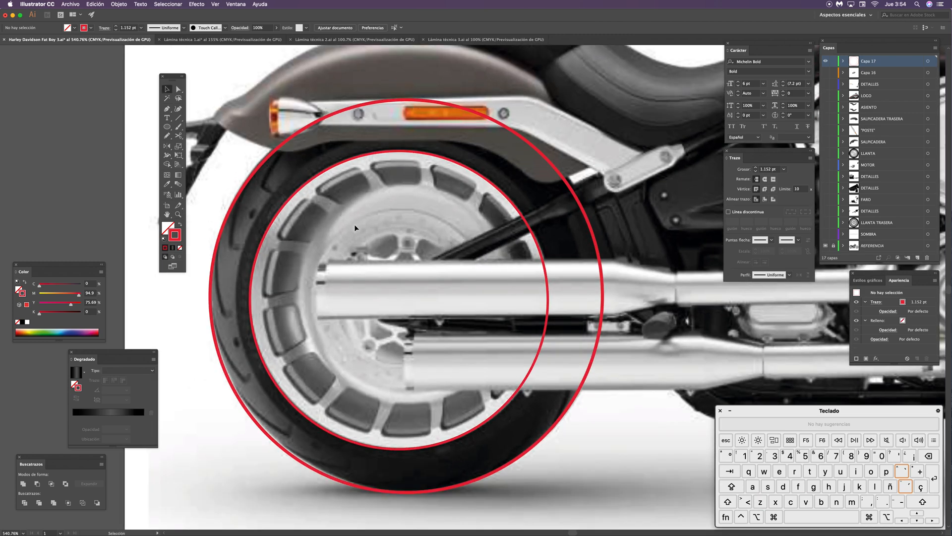
key(space)
drag(451, 311, 475, 325)
drag(530, 170, 485, 218)
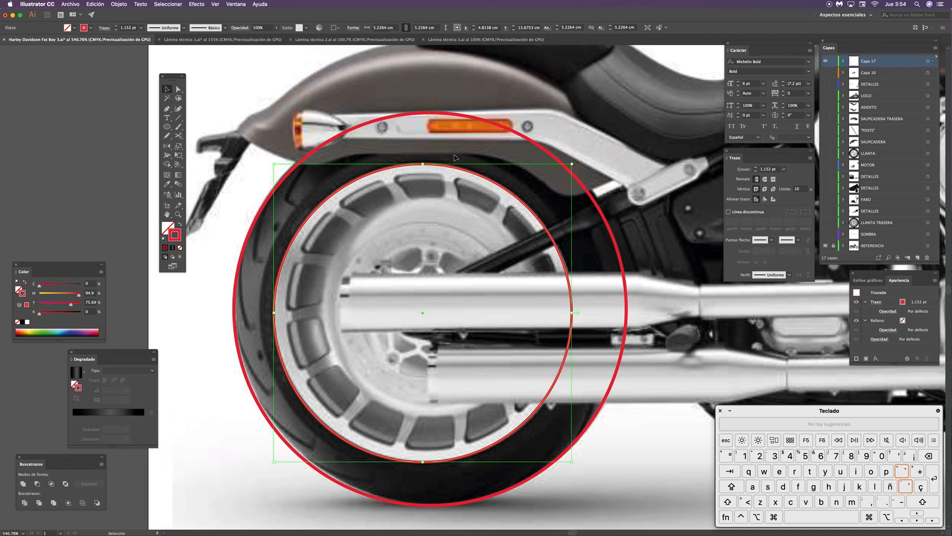
click(466, 141)
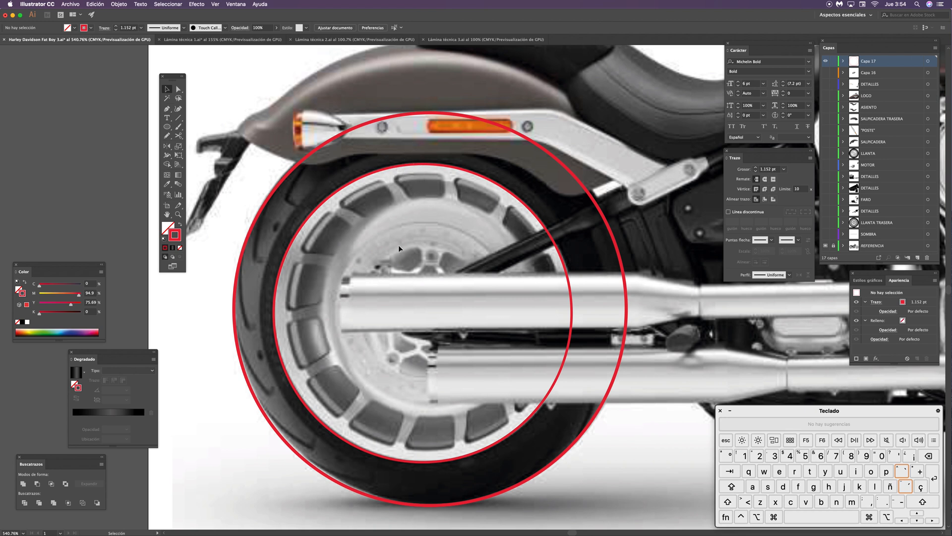
drag(529, 180, 493, 226)
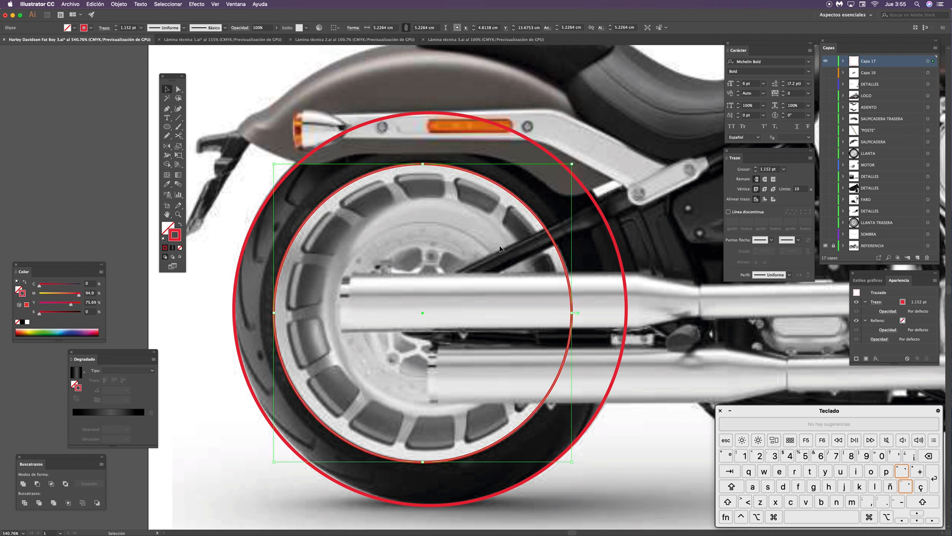
click(439, 191)
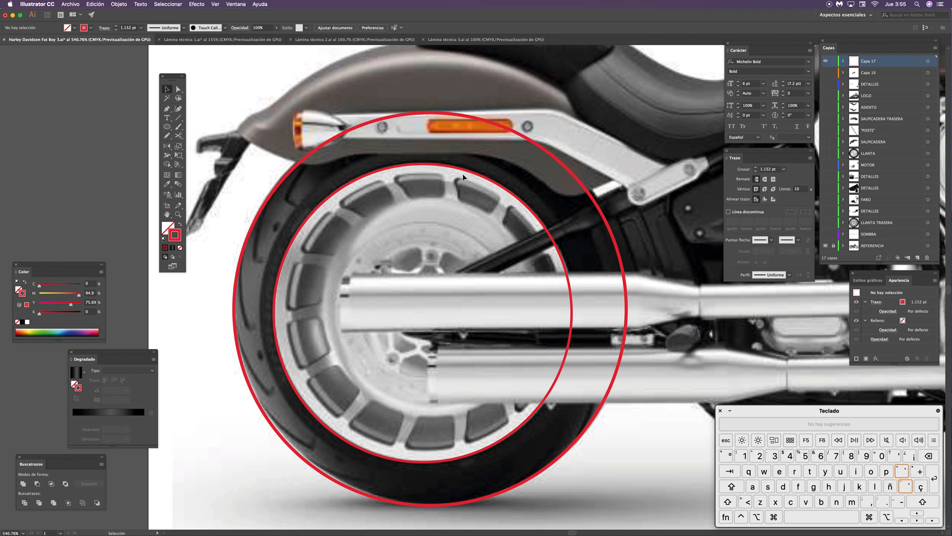
click(485, 179)
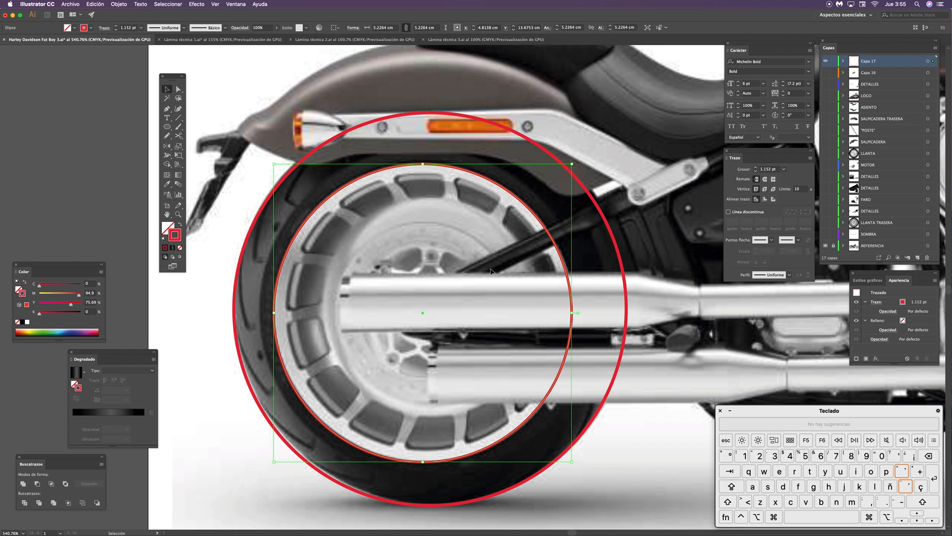
Step: Scale a copy of the rim circle about its center to about 4.01 cm, then shrink it toward the openings' inner edge
drag(550, 132, 523, 159)
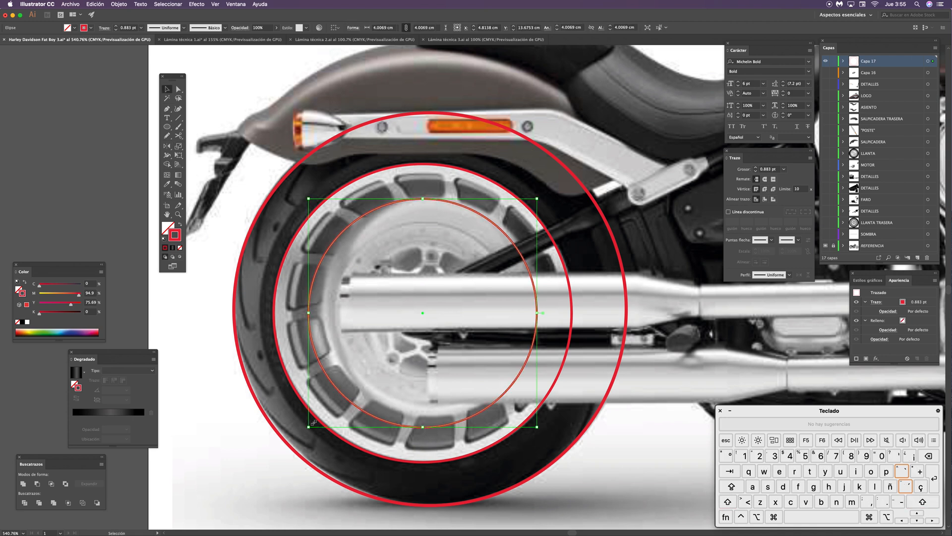
drag(309, 427, 323, 412)
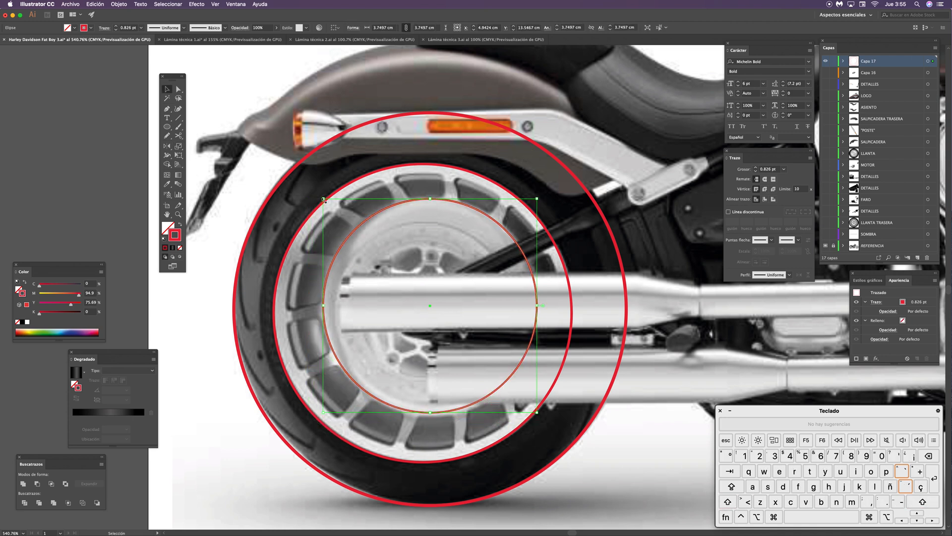
drag(323, 200, 326, 202)
click(462, 196)
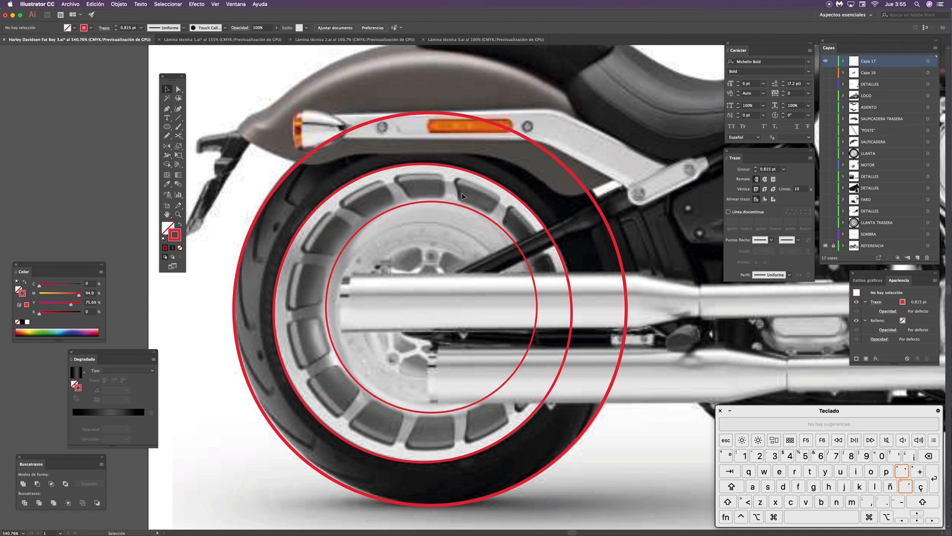
Step: Fine-tune the smallest circle's size proportionally from its corners so it follows the inner edge of the wheel openings
click(471, 208)
drag(538, 202, 542, 198)
click(528, 188)
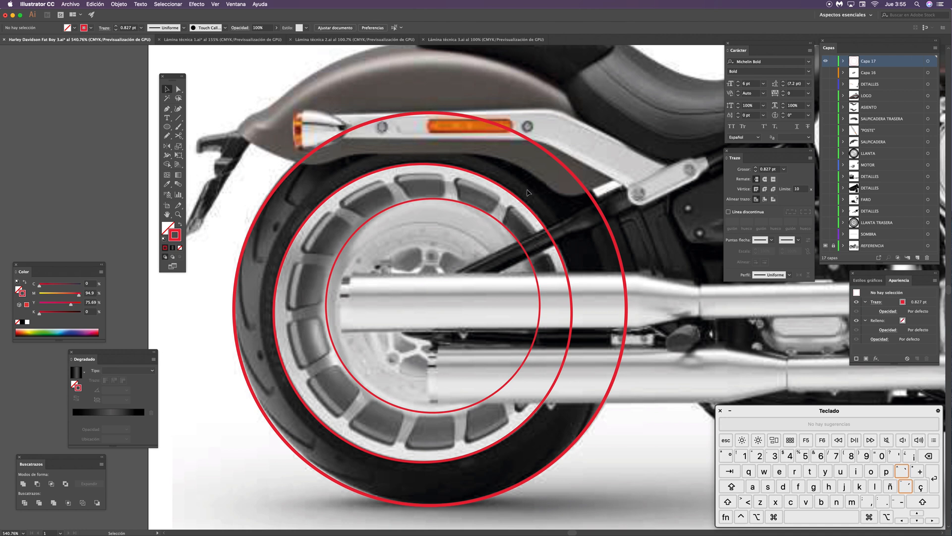
click(364, 389)
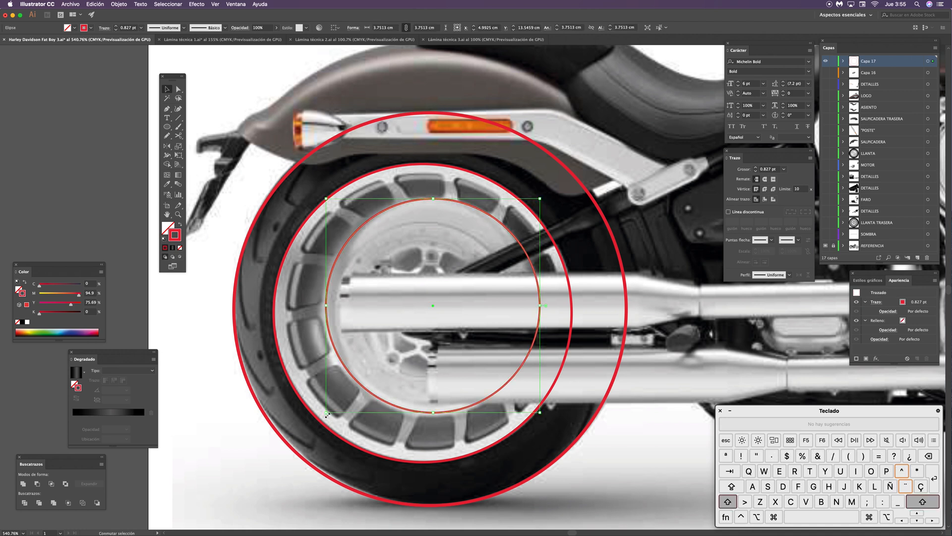
drag(324, 414, 323, 417)
click(488, 341)
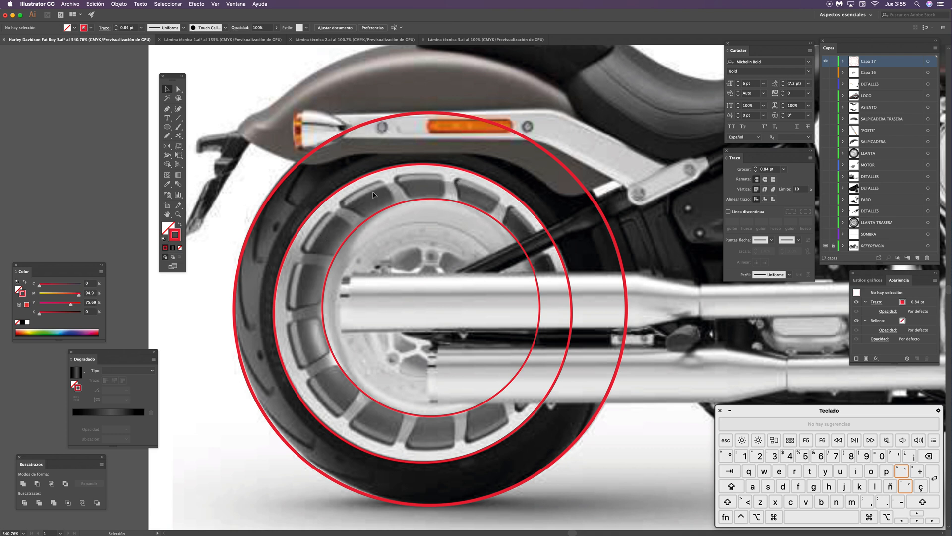
Step: Scale a copy of the rim circle about its center down to about 4.66 cm, across the wheel openings
click(498, 183)
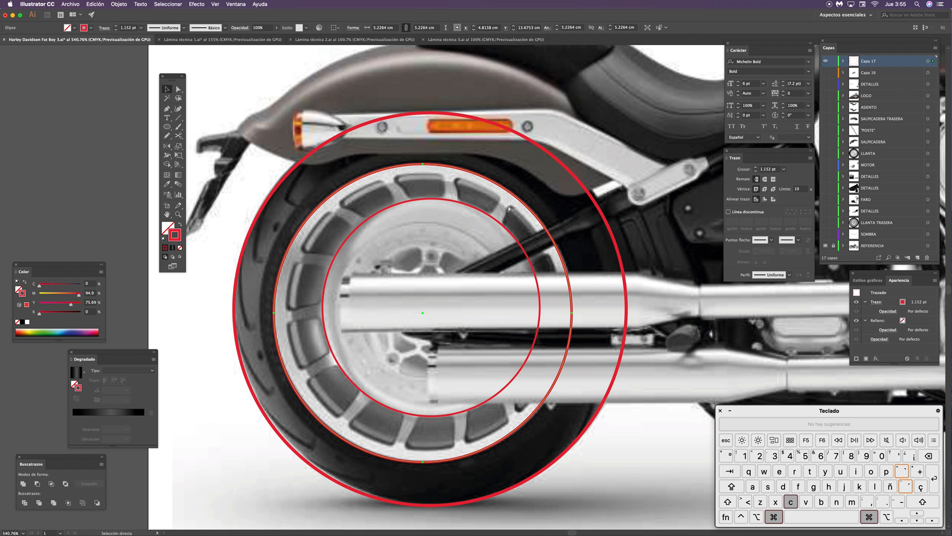
key(s)
drag(529, 142, 515, 156)
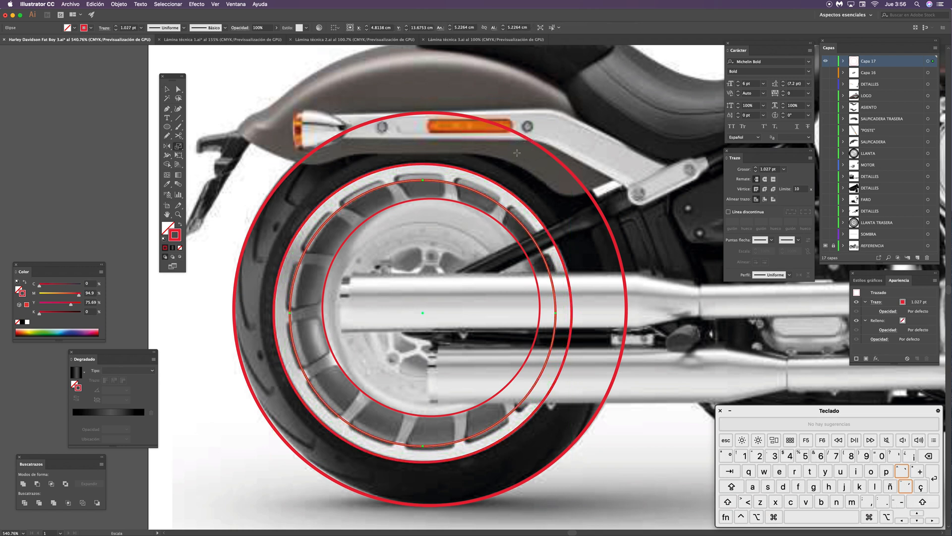
key(v)
click(581, 248)
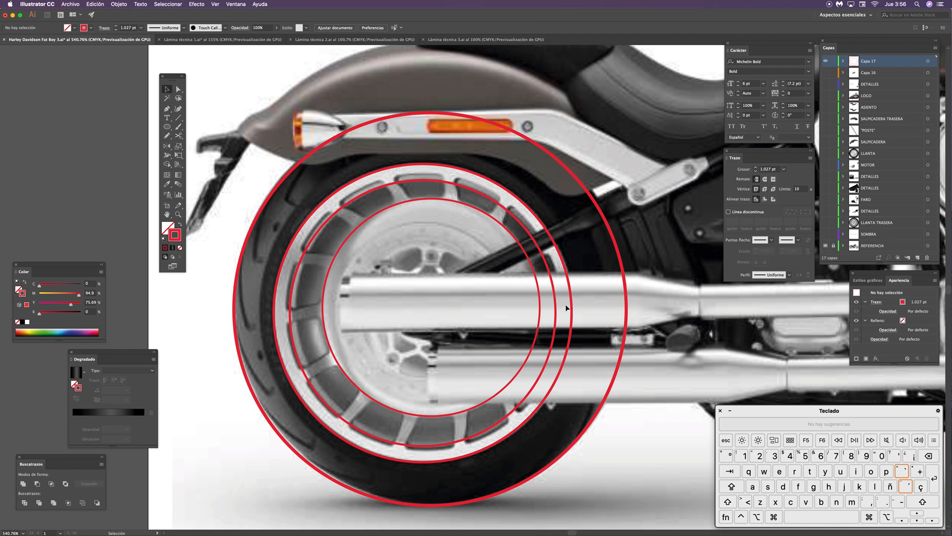
Step: Reduce the new middle circle proportionally to about 4.58 cm so it follows the bend in the wheel openings
click(318, 391)
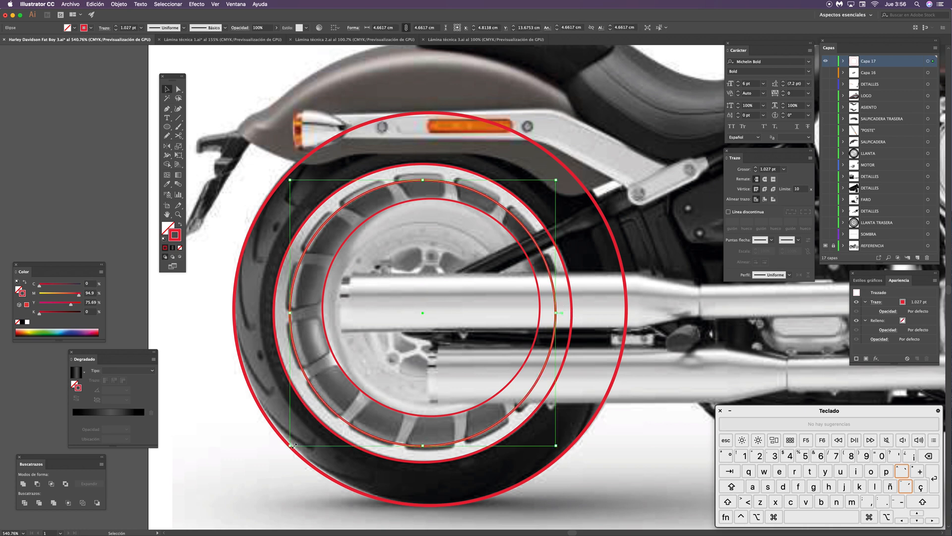
drag(292, 443, 295, 441)
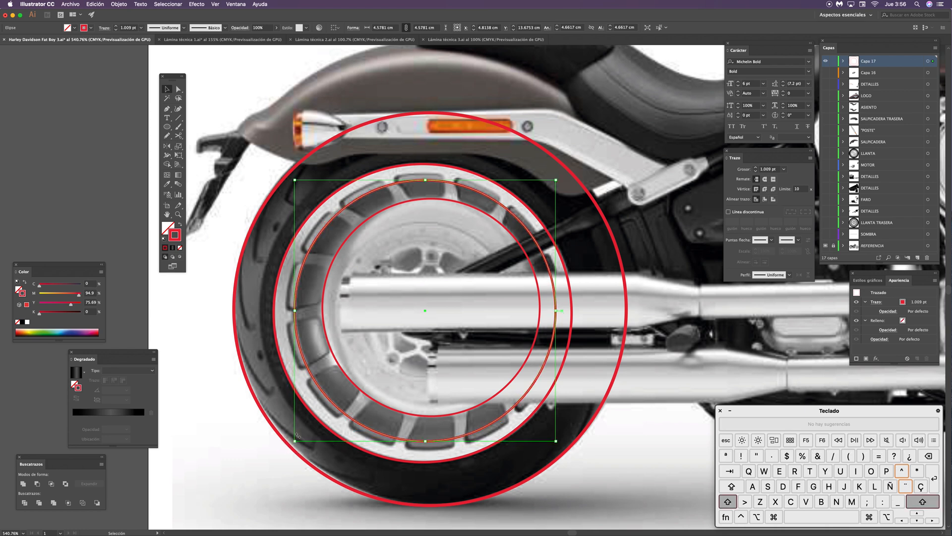
key(v)
click(492, 152)
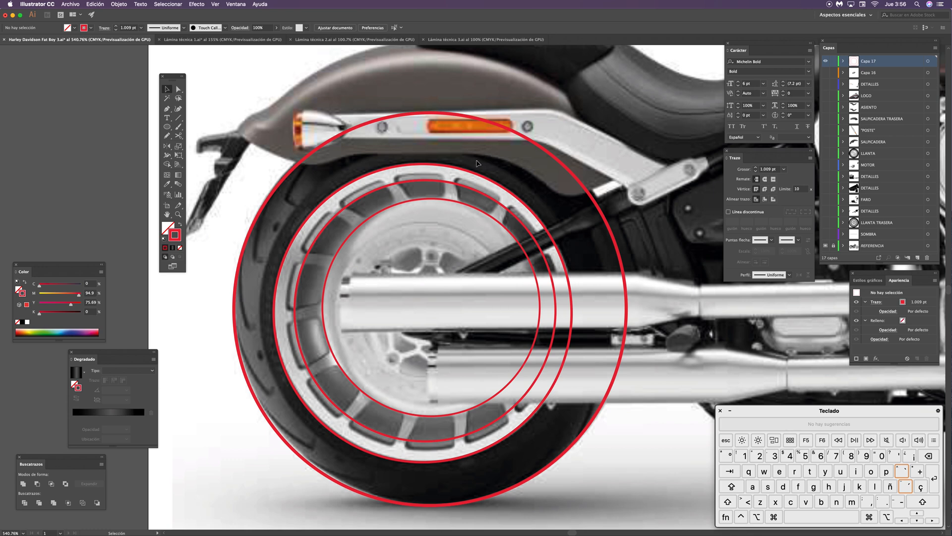
Step: Match the stroke of the three inner circles to the smallest one's 0.84 pt stroke with the Eyedropper
drag(435, 153, 434, 201)
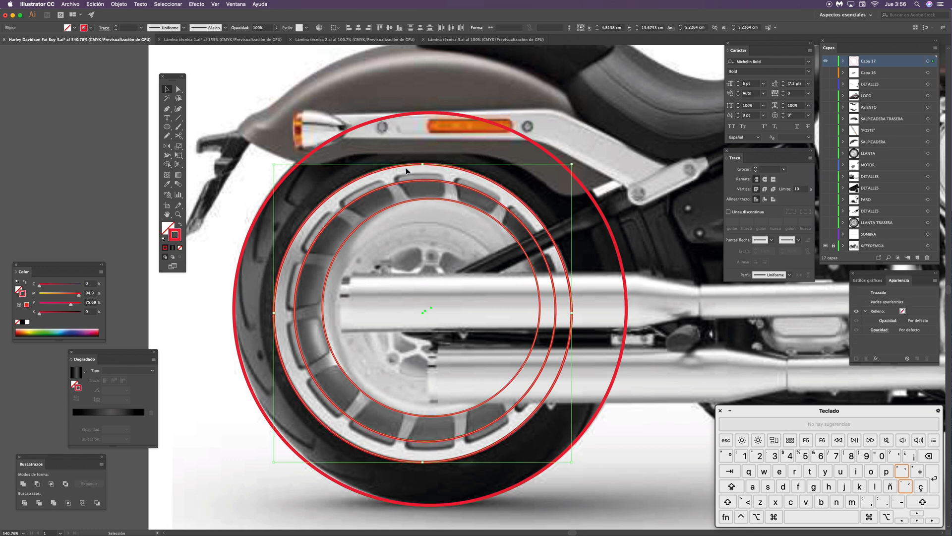
key(i)
click(433, 199)
key(v)
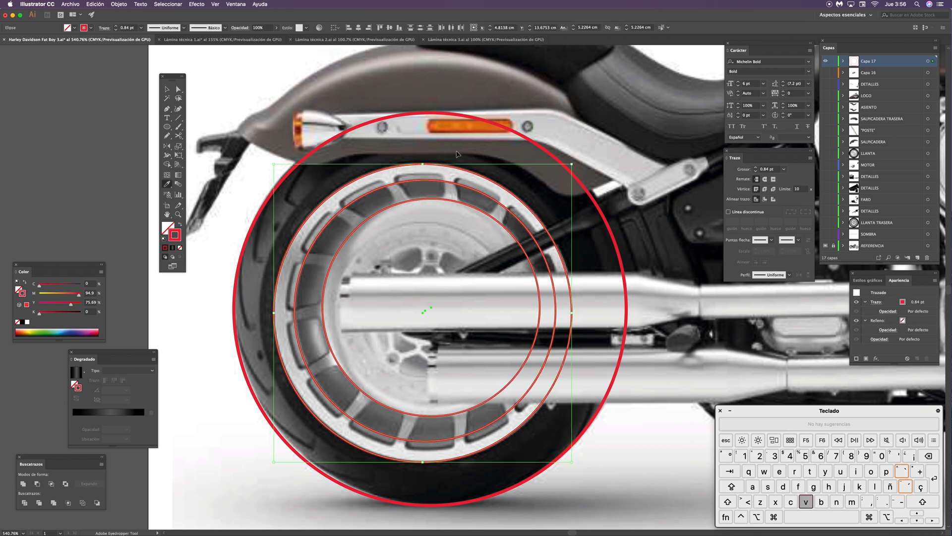
click(486, 243)
Step: Draw a bent guide line with the Pen tool along the rear side of the topmost wheel opening
key(space)
drag(490, 250, 502, 249)
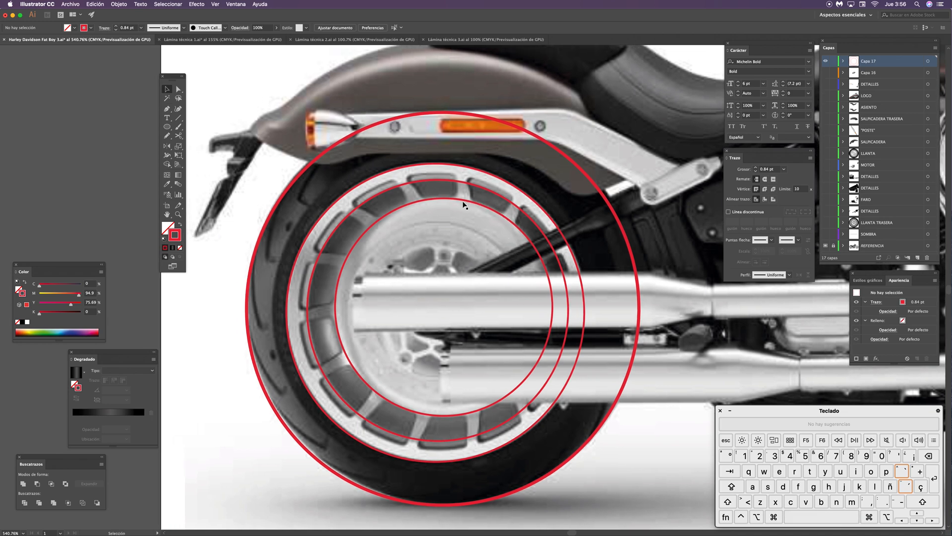
key(z)
drag(426, 204, 503, 144)
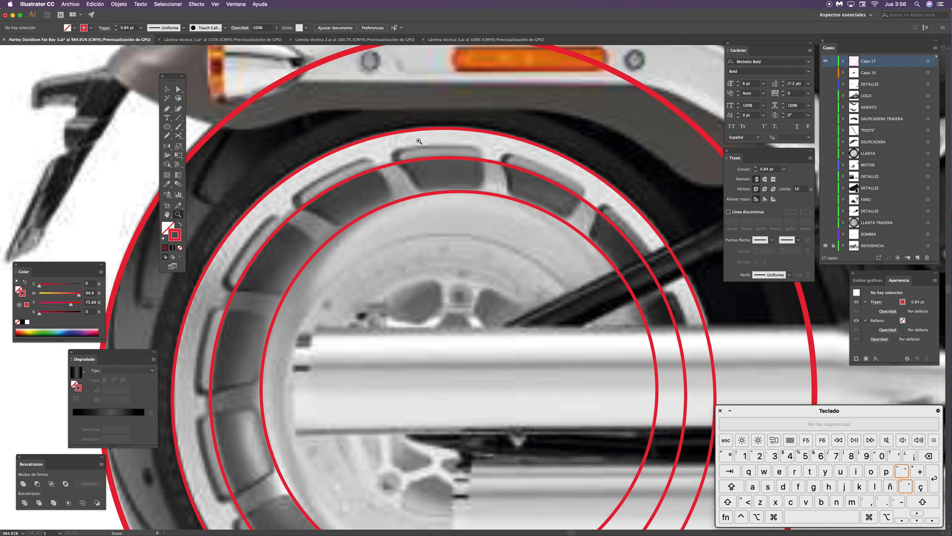
key(p)
click(426, 201)
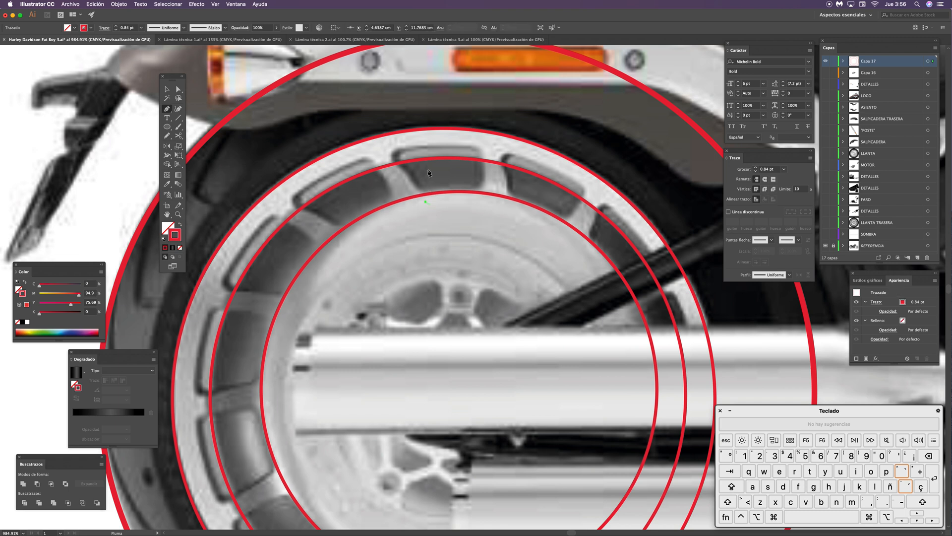
click(399, 165)
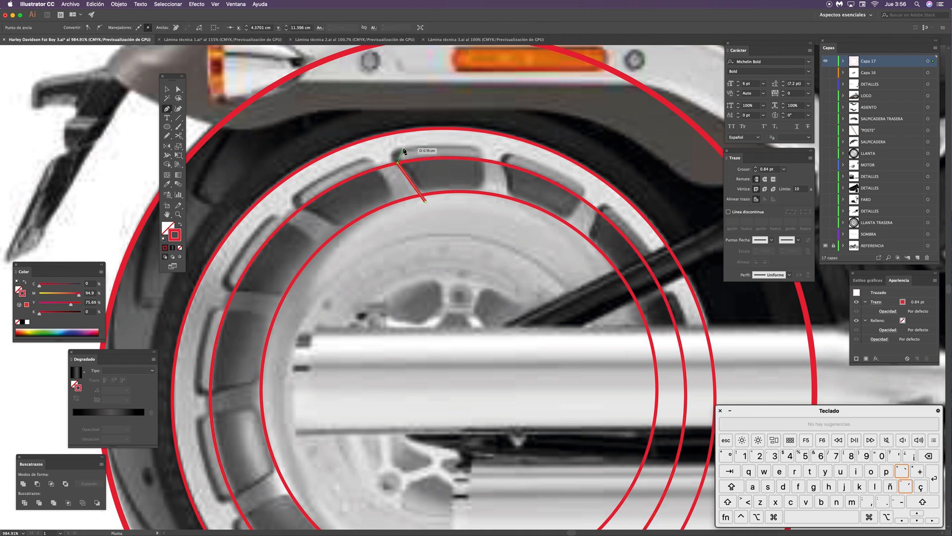
click(400, 150)
click(481, 147)
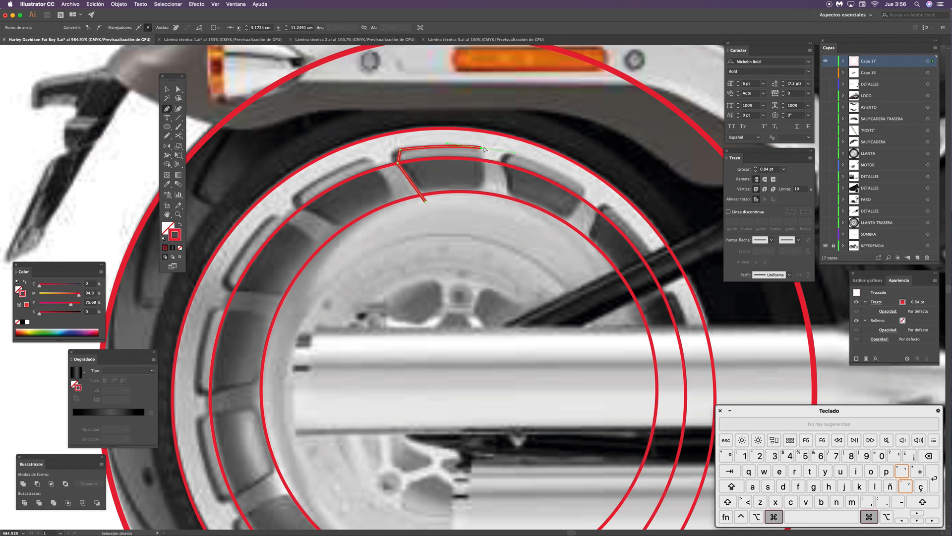
key(cmd+z)
key(v)
click(469, 178)
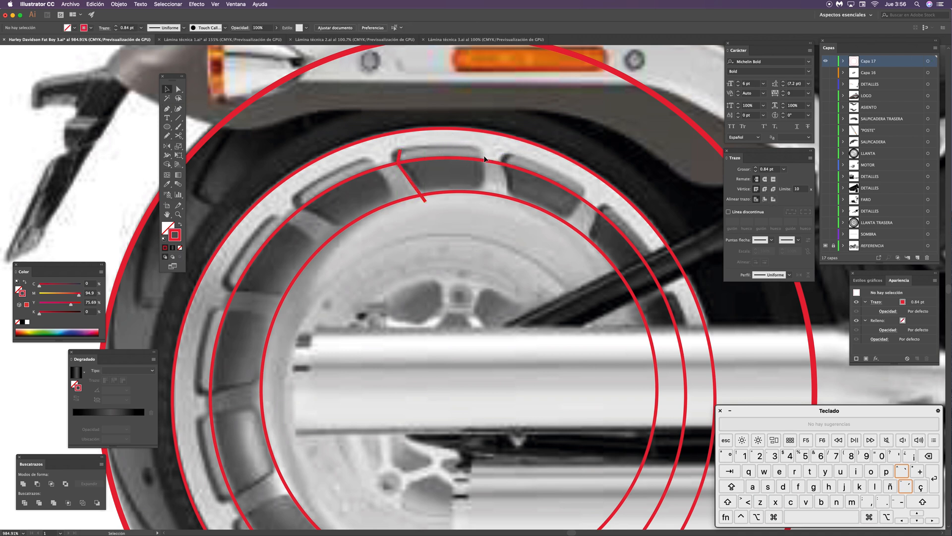
Step: Draw a second bent guide line along the front side of the topmost wheel opening
key(p)
drag(481, 197, 482, 159)
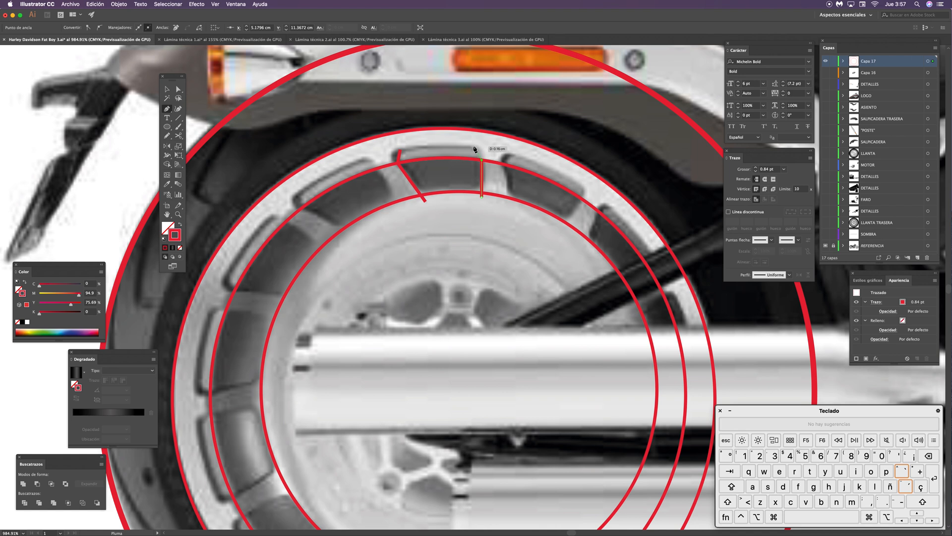
click(475, 148)
Step: Extend the outer ends of both guide lines at the topmost opening outward toward the rim's edge
key(a)
drag(400, 154, 402, 140)
drag(475, 148, 466, 137)
key(v)
click(447, 153)
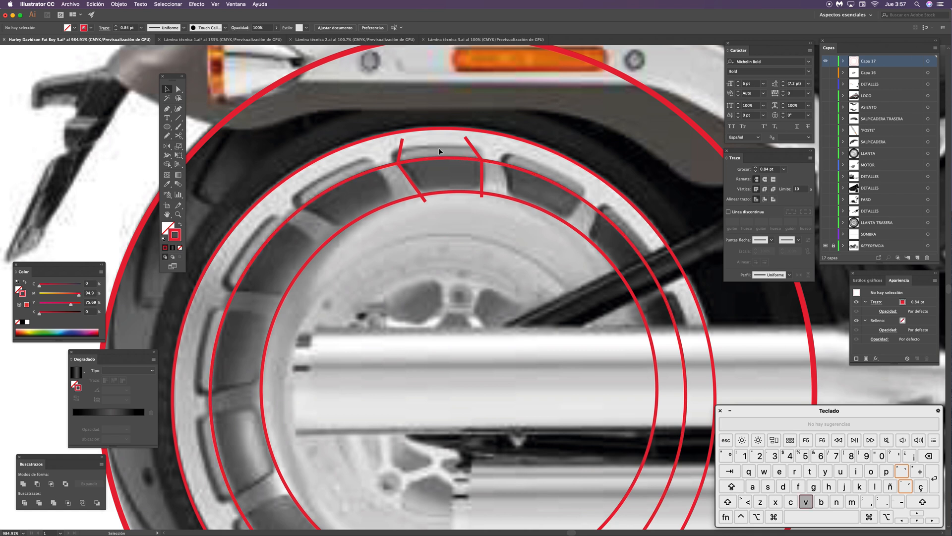
Step: Scale a copy of the middle circle about its center up to about 4.86 cm, along the outer edge of the wheel openings
click(446, 158)
key(a)
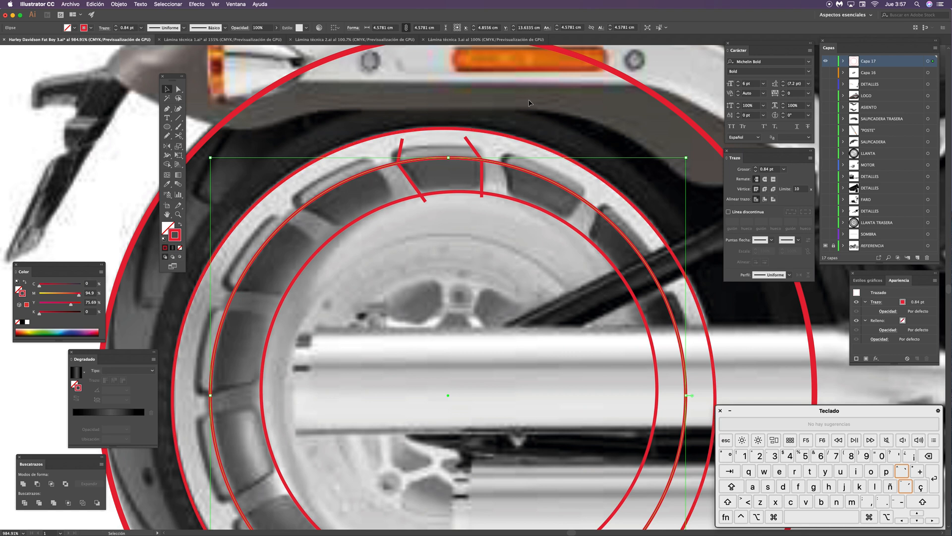
key(s)
drag(525, 113, 529, 101)
key(v)
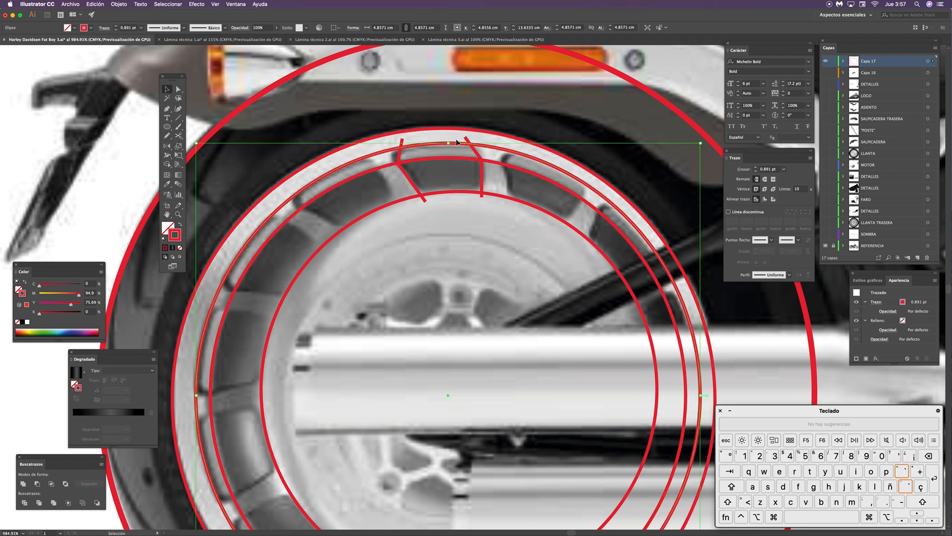
click(456, 111)
Step: Examine how the concentric circles fit the openings around the lower, front and upper parts of the wheel
key(space)
drag(383, 267, 481, 81)
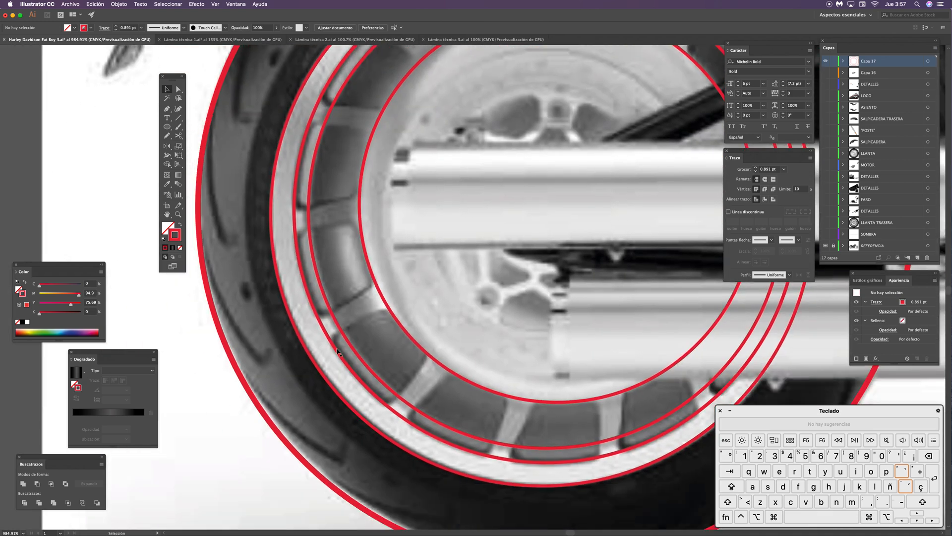
key(space)
drag(684, 347, 493, 346)
key(space)
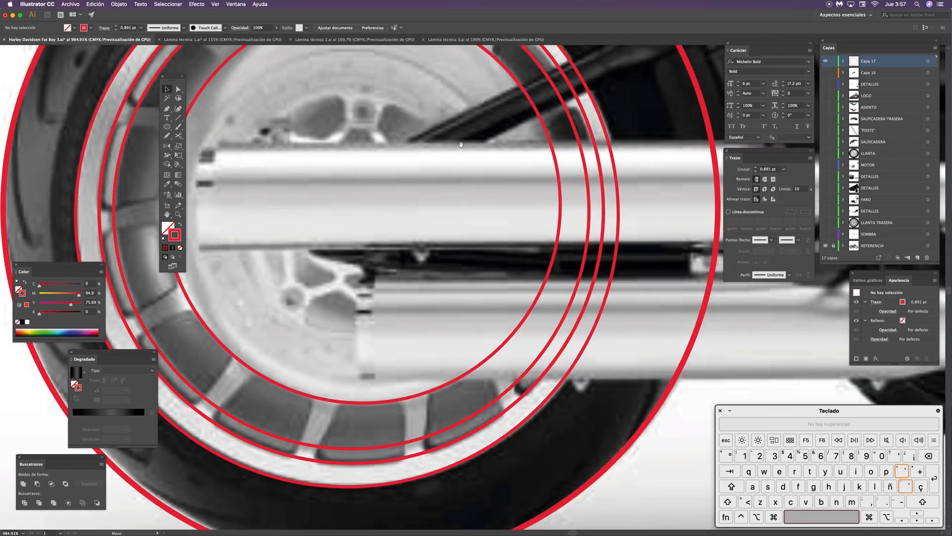
drag(434, 54, 503, 201)
key(space)
drag(465, 233, 526, 276)
key(space)
drag(486, 205, 337, 207)
key(space)
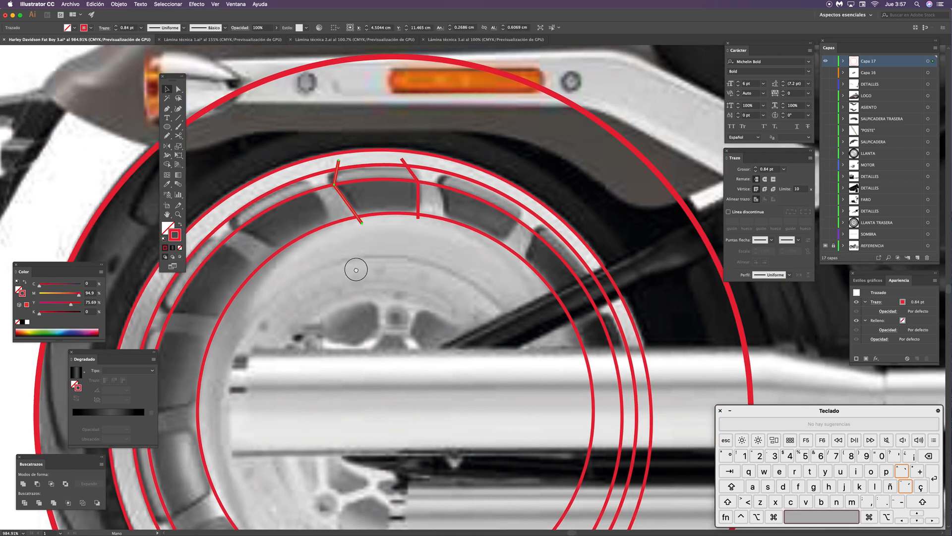
Step: Draw bent Pen tool guide lines along both sides of the wheel opening just in front of the topmost one
key(p)
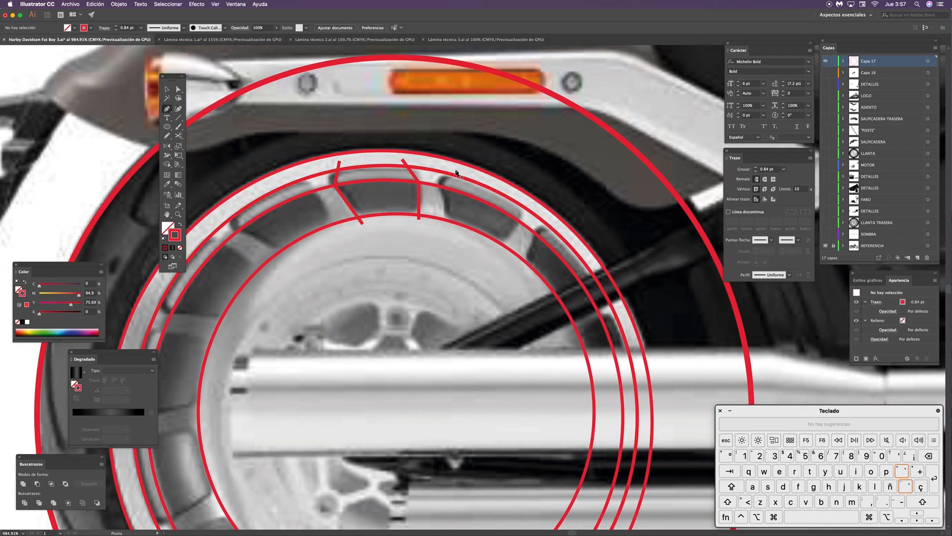
click(454, 171)
key(super+z)
click(455, 169)
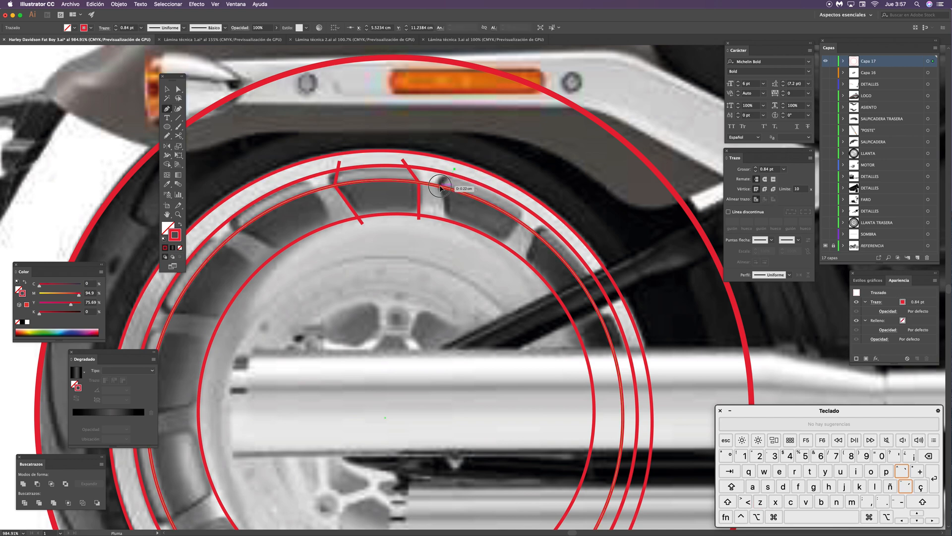
drag(440, 187, 434, 243)
click(448, 224)
key(Escape)
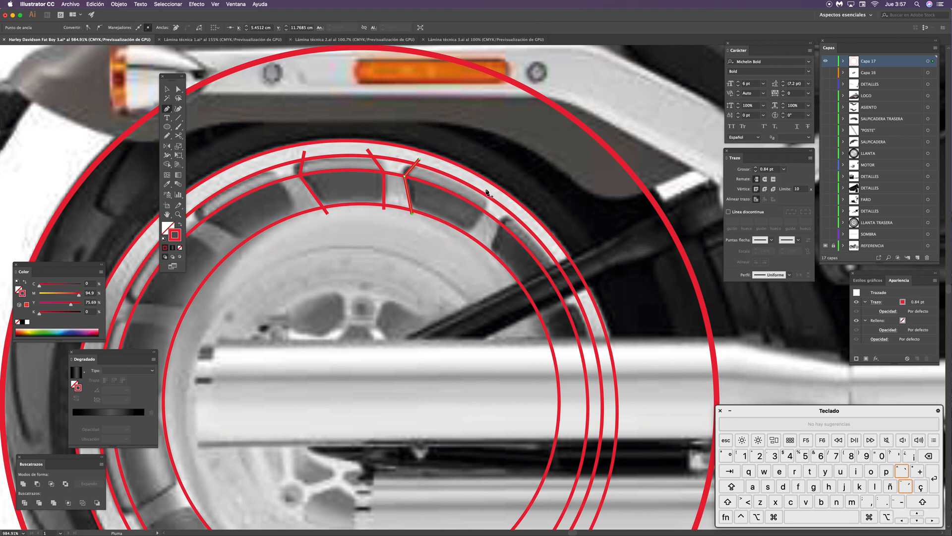
click(485, 188)
click(464, 240)
Step: Draw bent Pen tool guide lines along both sides of the wheel opening just behind the topmost one
scroll(485, 229, left, 5)
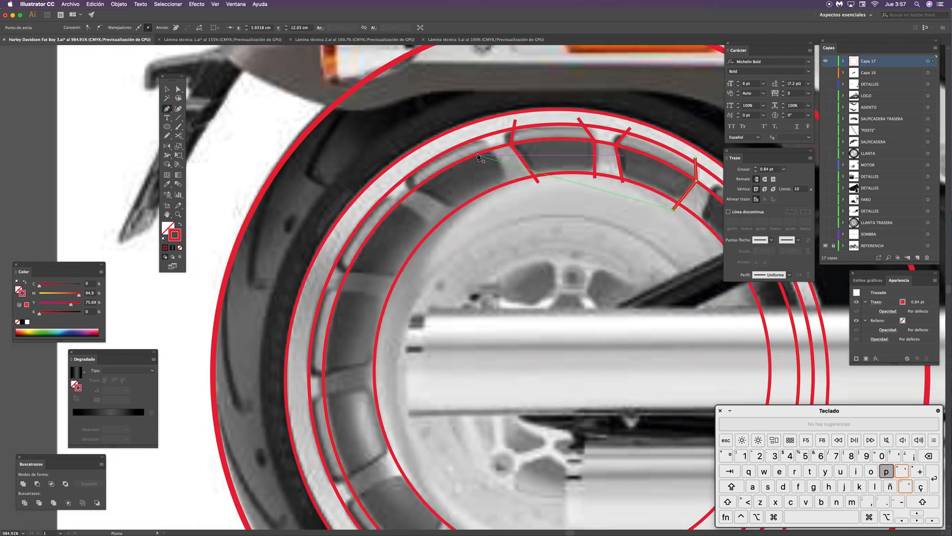
click(473, 135)
click(492, 149)
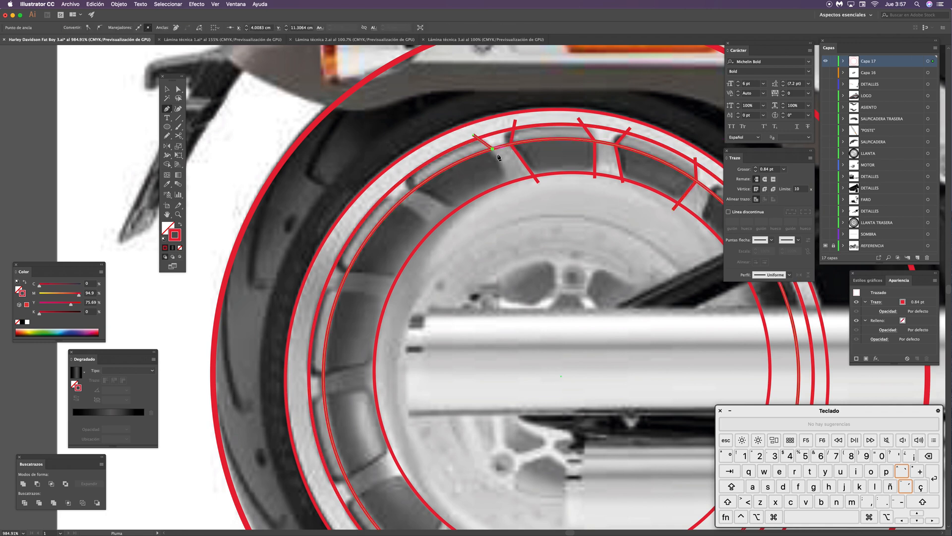
click(508, 189)
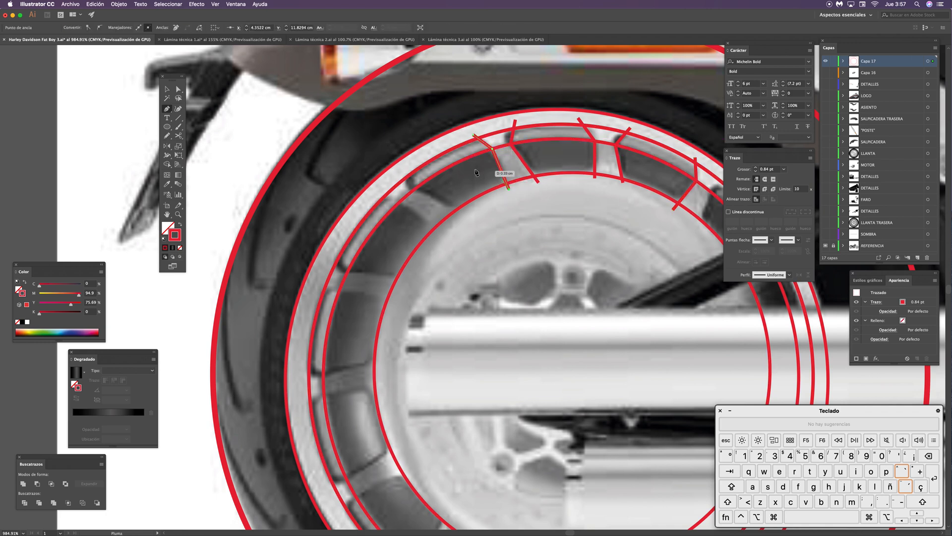
click(405, 169)
click(415, 189)
click(466, 213)
key(v)
drag(524, 243, 411, 200)
click(441, 113)
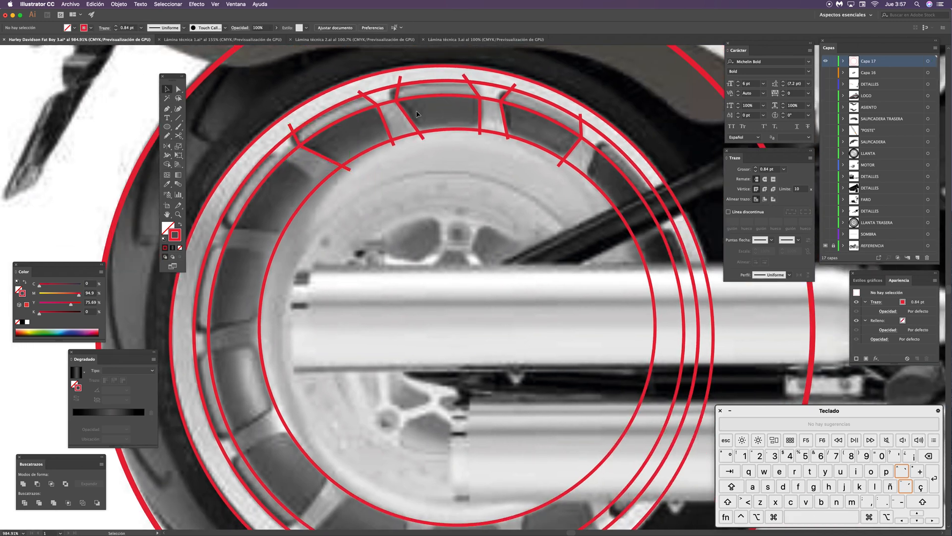
scroll(341, 272, down, 4)
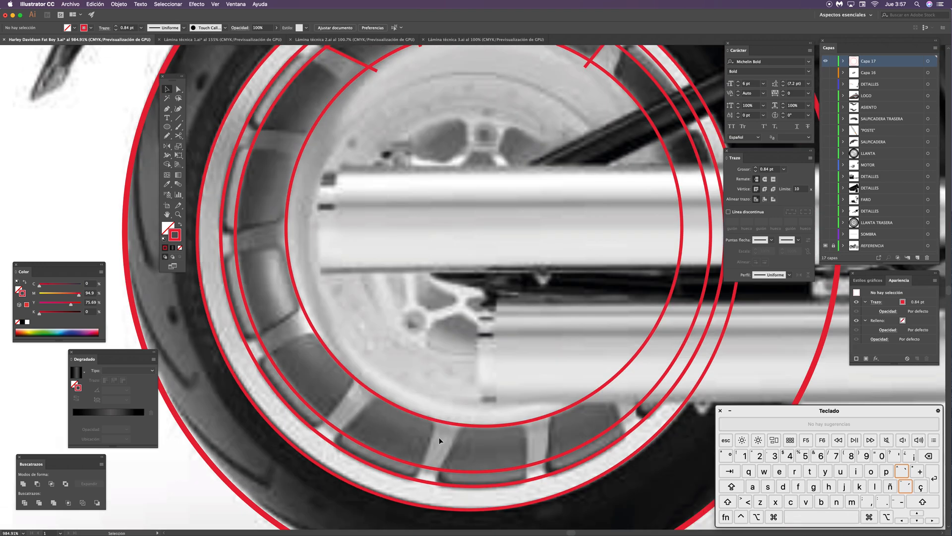
Step: Select the three inner wheel circles with all the bent guide lines and split them into separate pieces using Pathfinder Divide
drag(685, 289, 540, 334)
drag(398, 178, 535, 314)
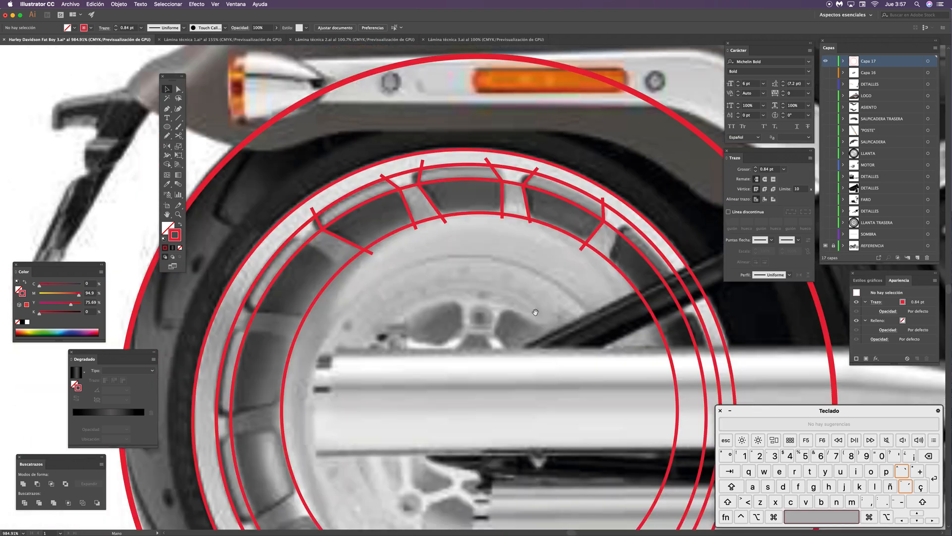
drag(476, 265, 435, 270)
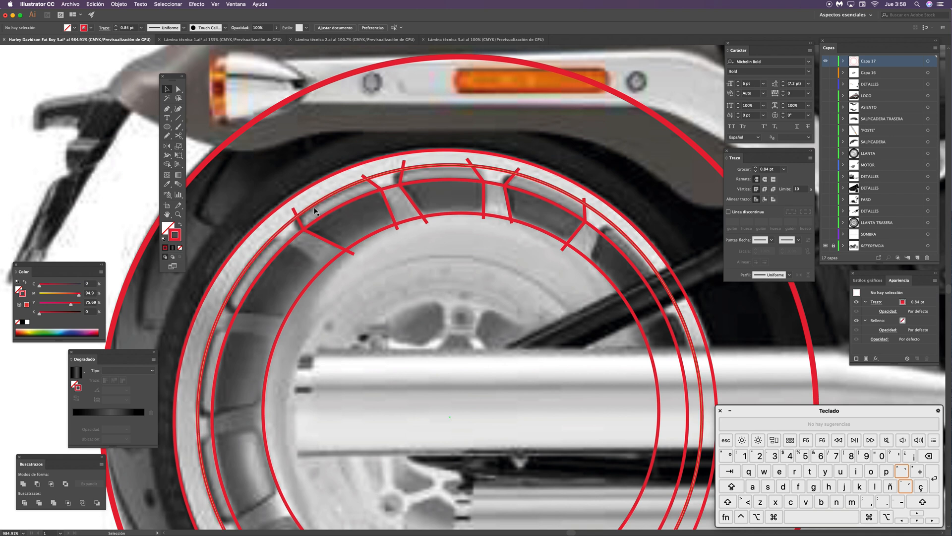
click(298, 220)
click(392, 204)
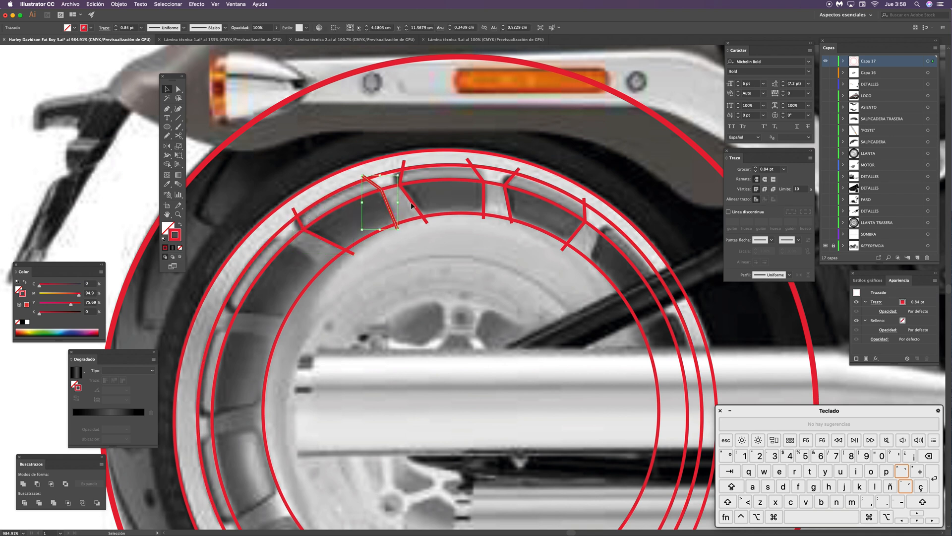
click(418, 208)
key(super+a)
drag(435, 291, 348, 265)
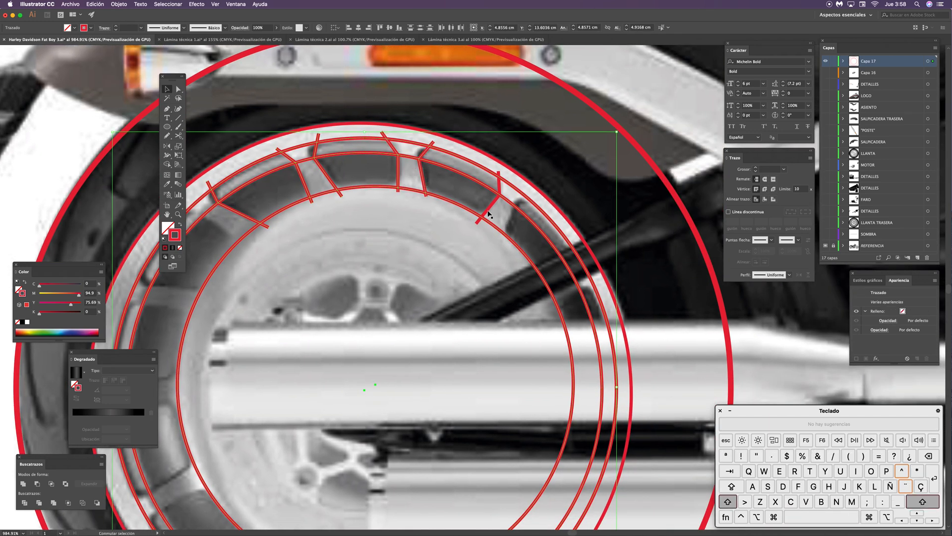
scroll(570, 248, left, 5)
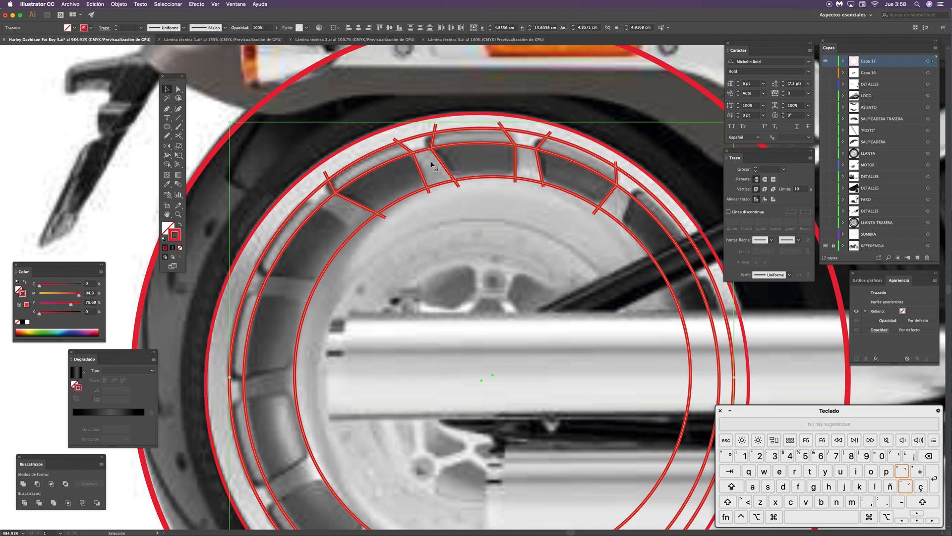
click(25, 503)
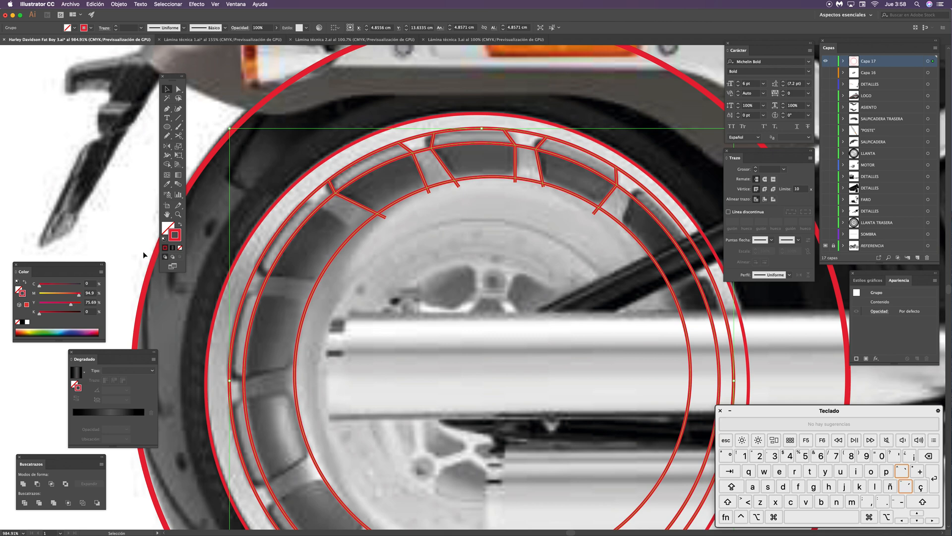
Step: Fill the divided wheel pieces with white, keeping their red outlines, and deselect them
key(x)
click(28, 323)
key(b)
drag(465, 257, 420, 256)
key(a)
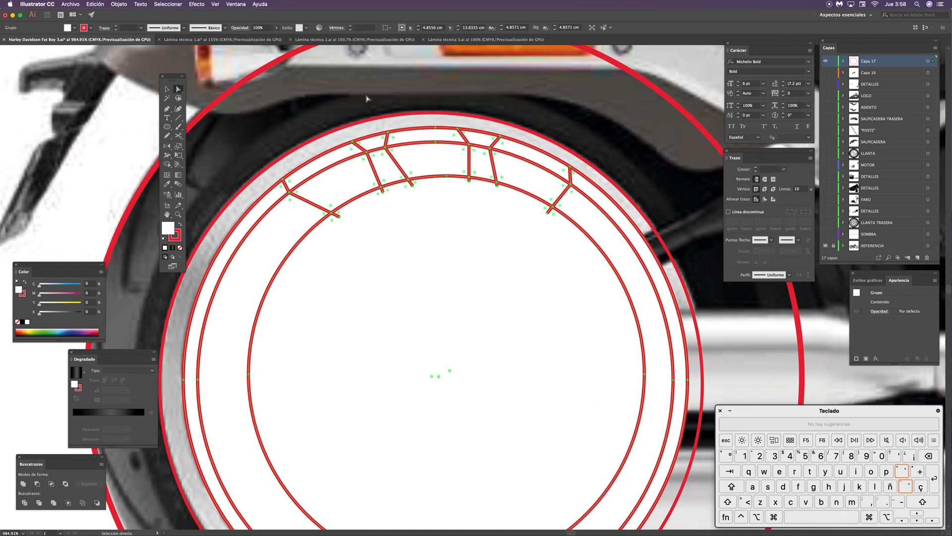
click(389, 97)
Step: Delete the large white central disc inside the divided ring
drag(517, 222, 509, 197)
drag(447, 262, 514, 207)
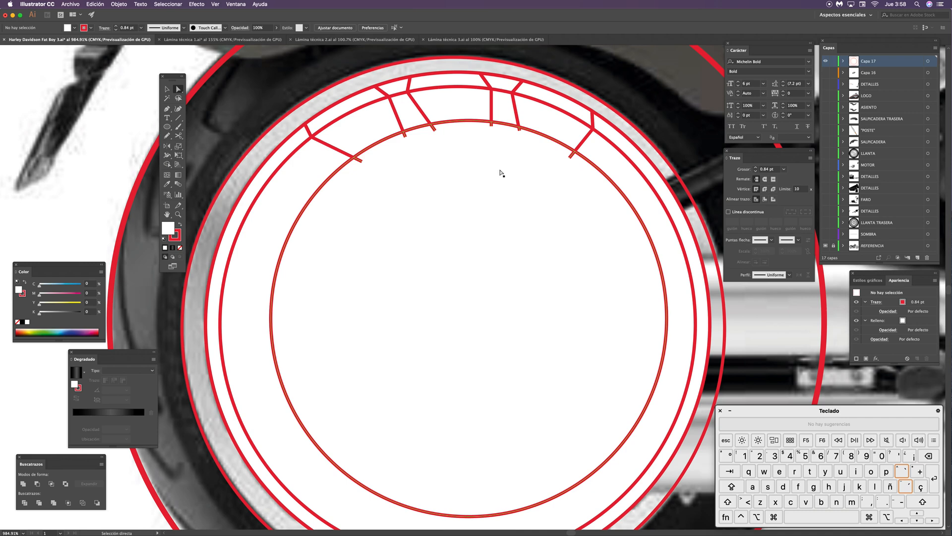
click(476, 218)
key(BackSpace)
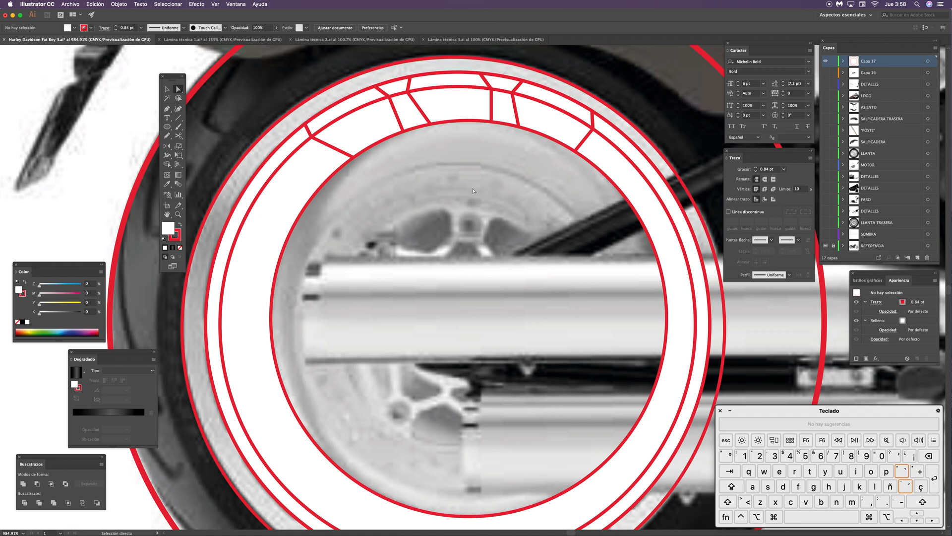
Step: Delete the leftover ring pieces around the rest of the wheel, keeping only the sections between the outermost guide lines at its top
scroll(473, 190, up, 2)
scroll(392, 238, up, 2)
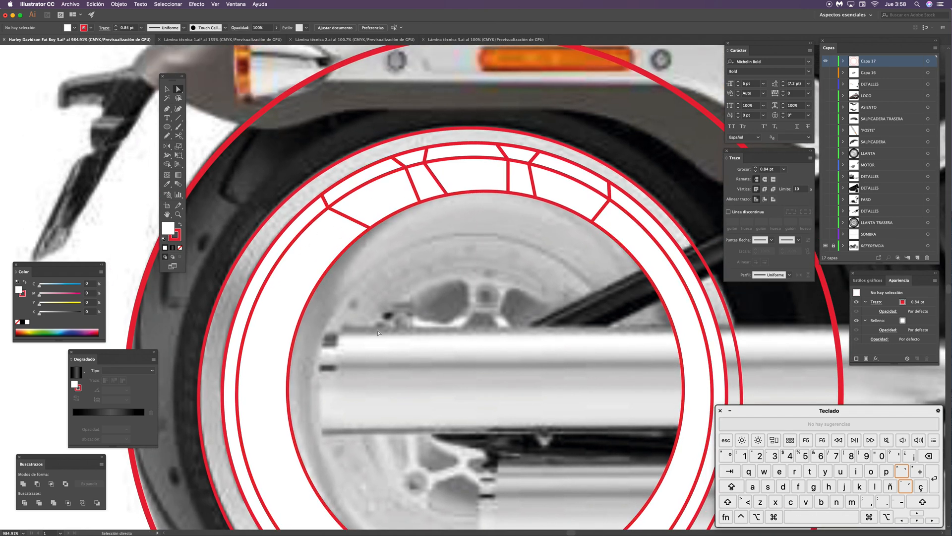
alt+click(293, 237)
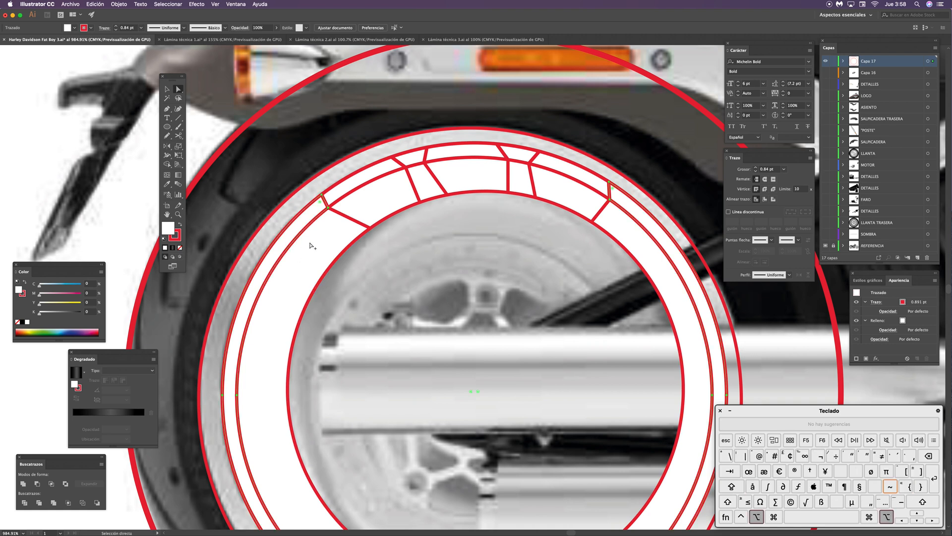
alt+shift+click(312, 245)
alt+shift+click(632, 199)
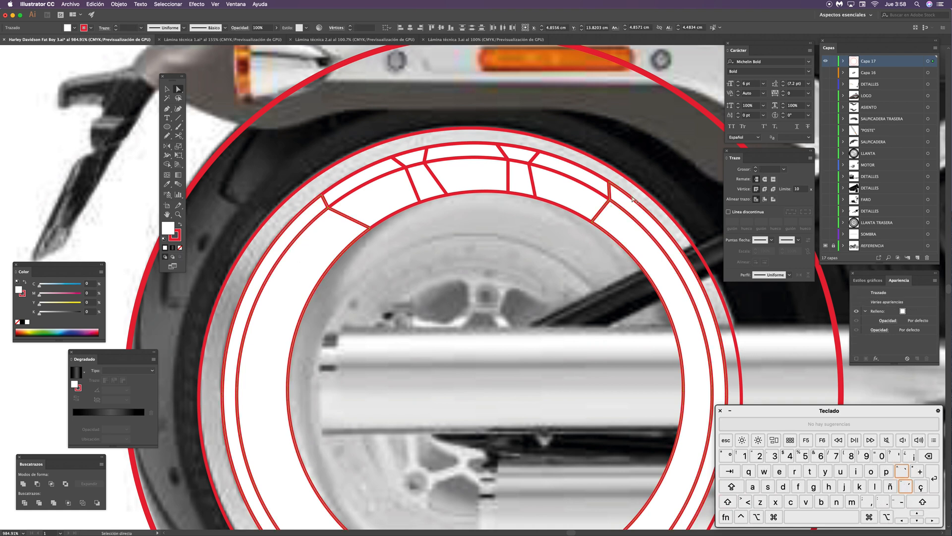
key(Delete)
click(635, 236)
key(Delete)
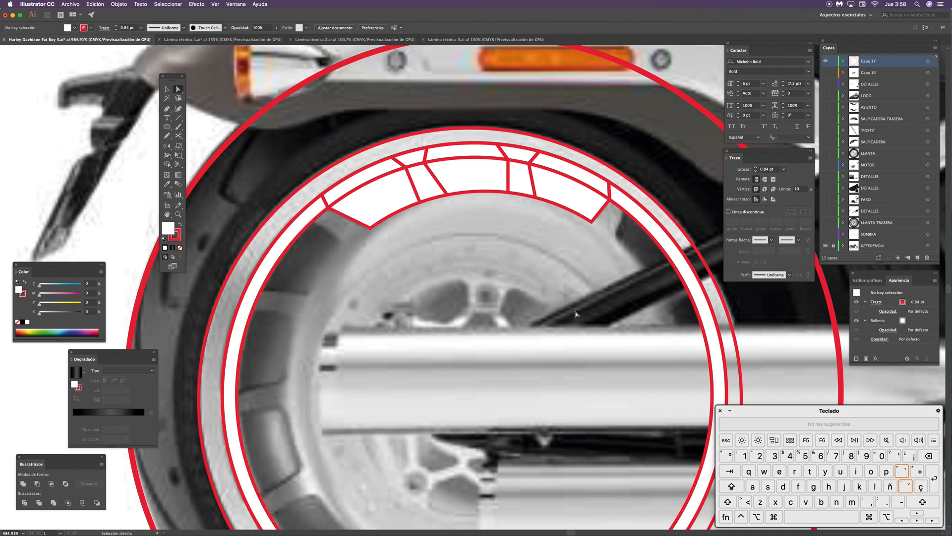
alt+click(305, 225)
key(Delete)
drag(408, 287, 409, 293)
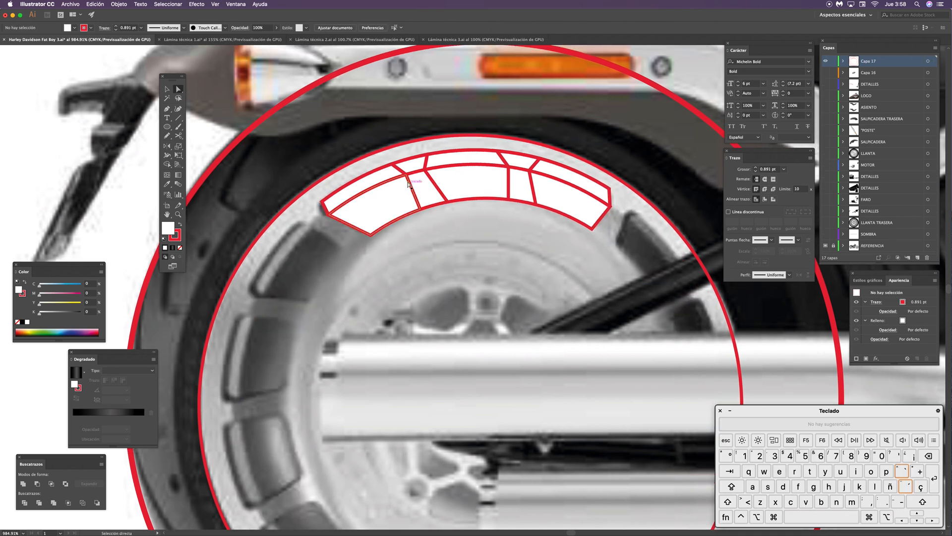
Step: Fill the lower section of the opening just behind the topmost one with a dark gray sampled from the reference photo
key(z)
click(378, 173)
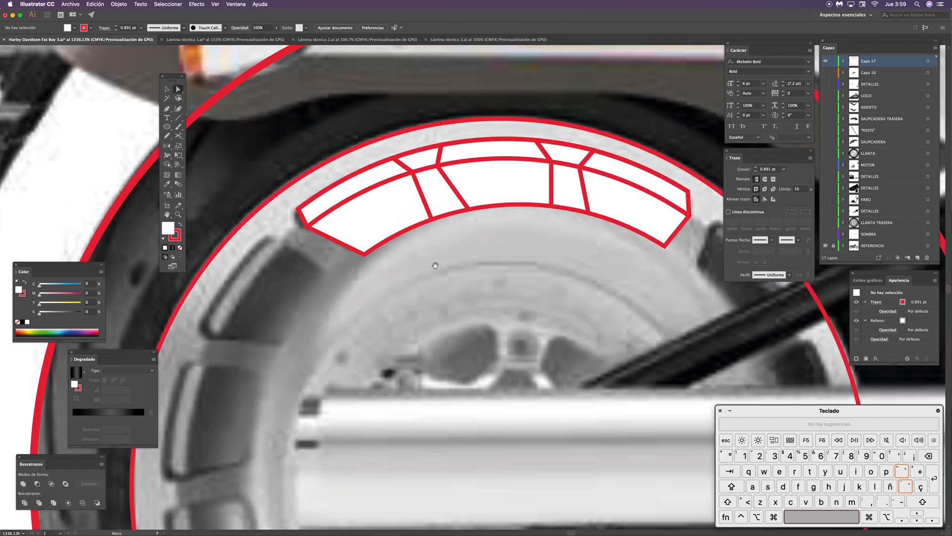
drag(391, 220, 421, 207)
click(411, 207)
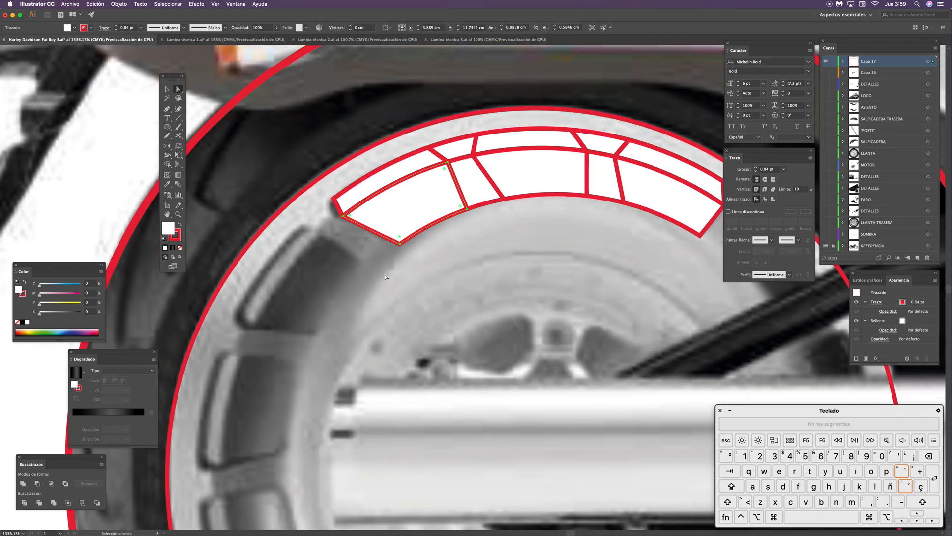
key(i)
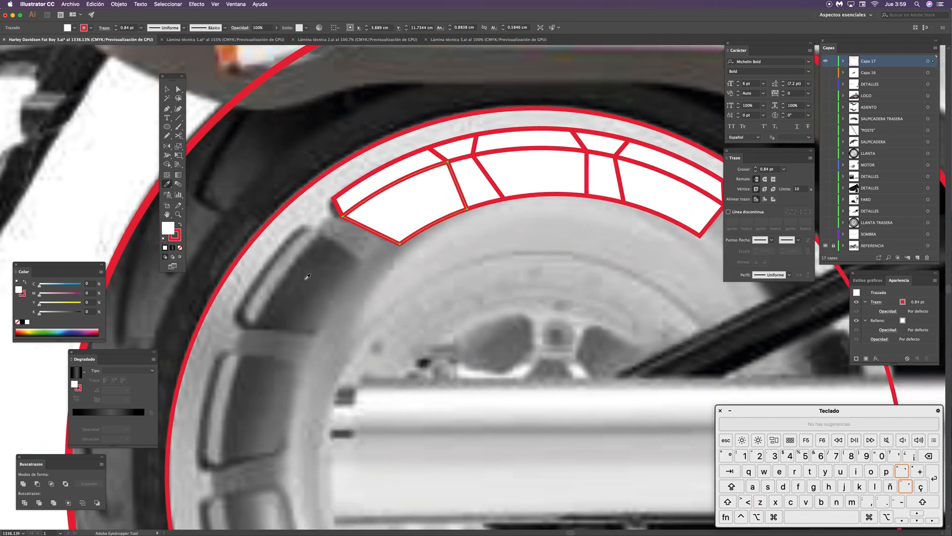
click(307, 279)
Step: Fill the upper strip of that same rear opening with a medium gray sampled from the neighboring opening's edge in the photo
key(a)
click(362, 193)
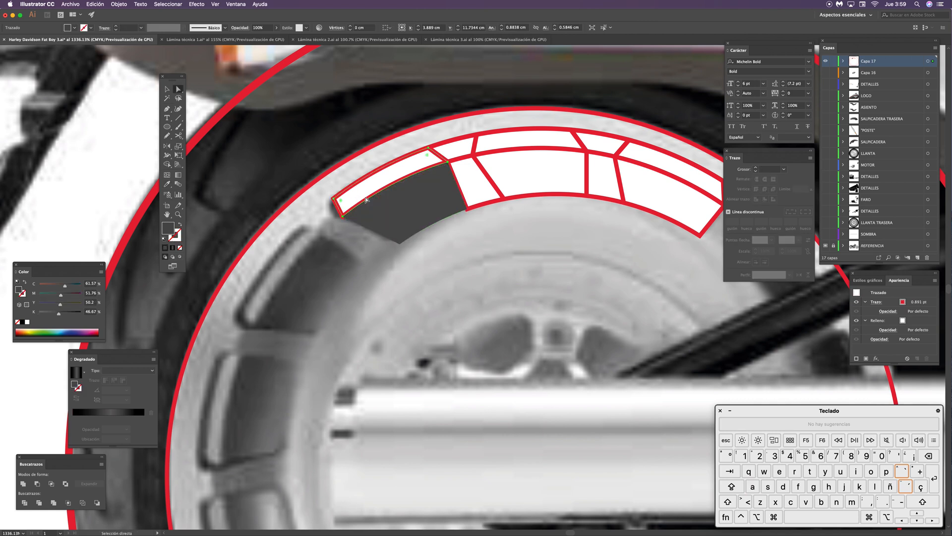
key(i)
click(286, 272)
key(a)
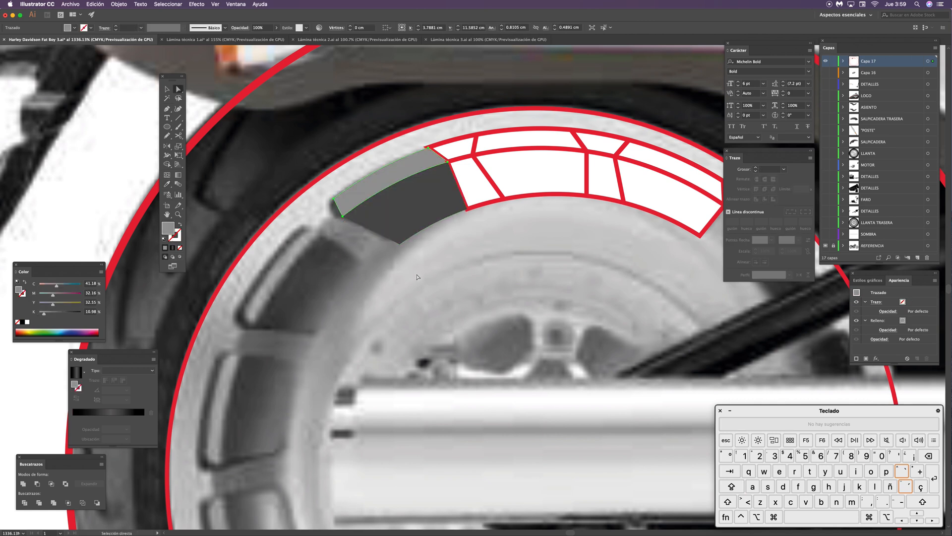
click(489, 260)
Step: Delete both spoke pieces between the gray opening and the topmost opening
drag(551, 249, 437, 272)
click(341, 179)
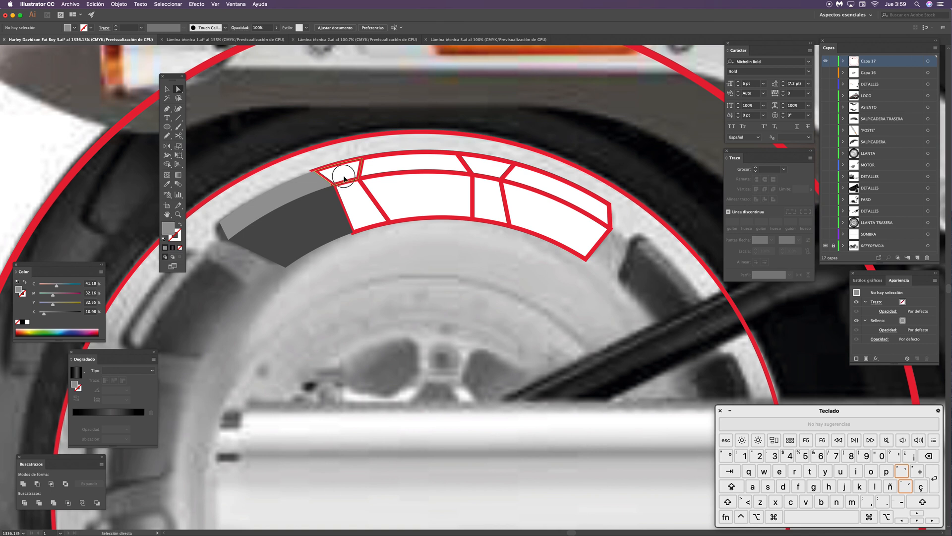
shift+click(359, 210)
key(BackSpace)
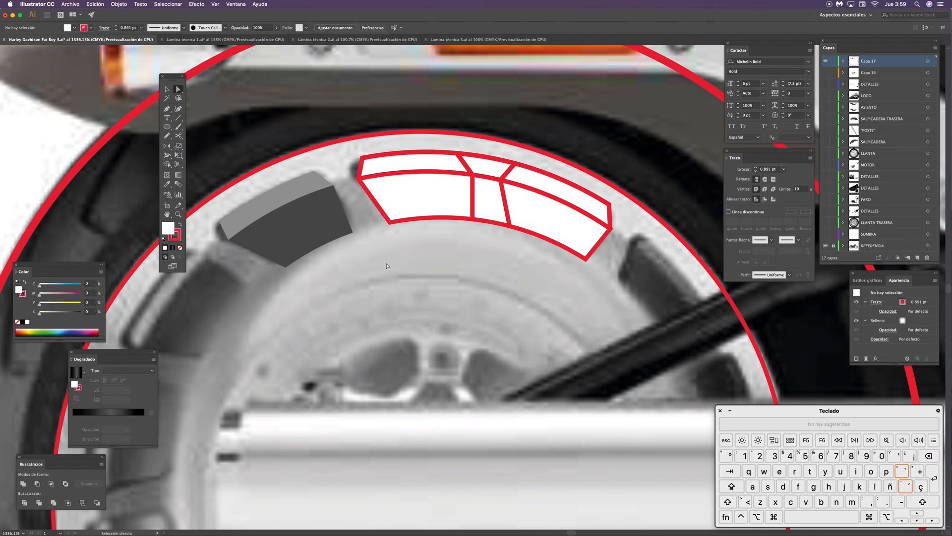
Step: Color the topmost opening with the rear opening's medium gray on its upper strip and dark gray on its lower section
click(397, 162)
key(i)
click(314, 188)
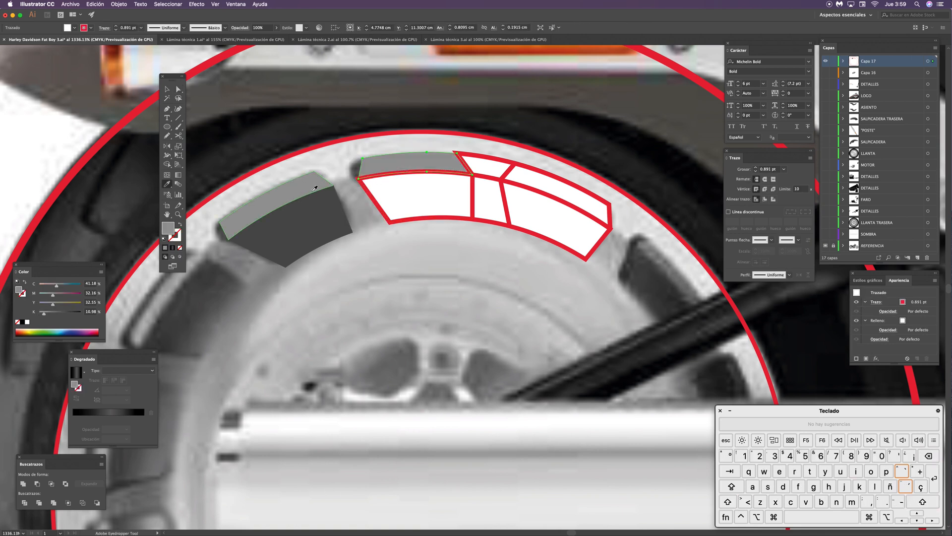
key(a)
click(408, 200)
key(i)
click(309, 215)
key(a)
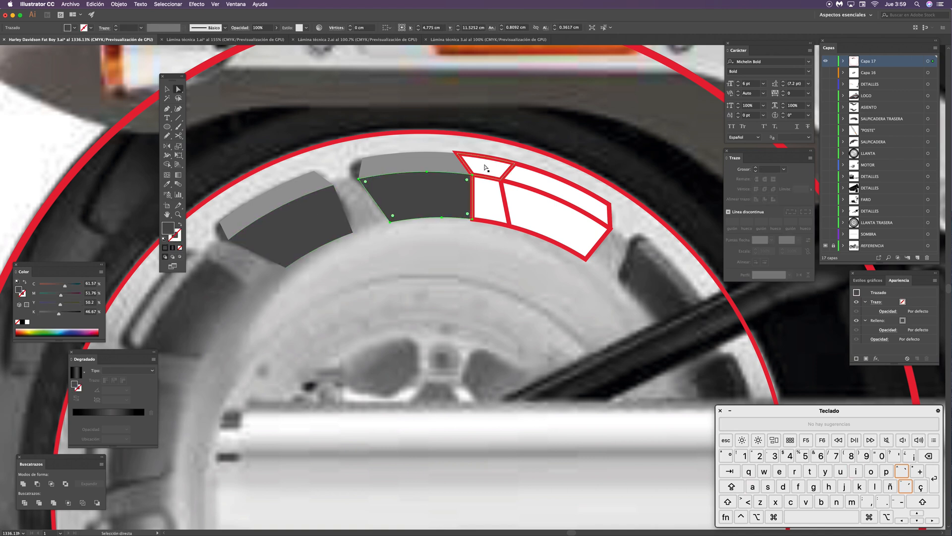
Step: Delete both spoke pieces between the topmost opening and the one in front of it
click(485, 168)
key(BackSpace)
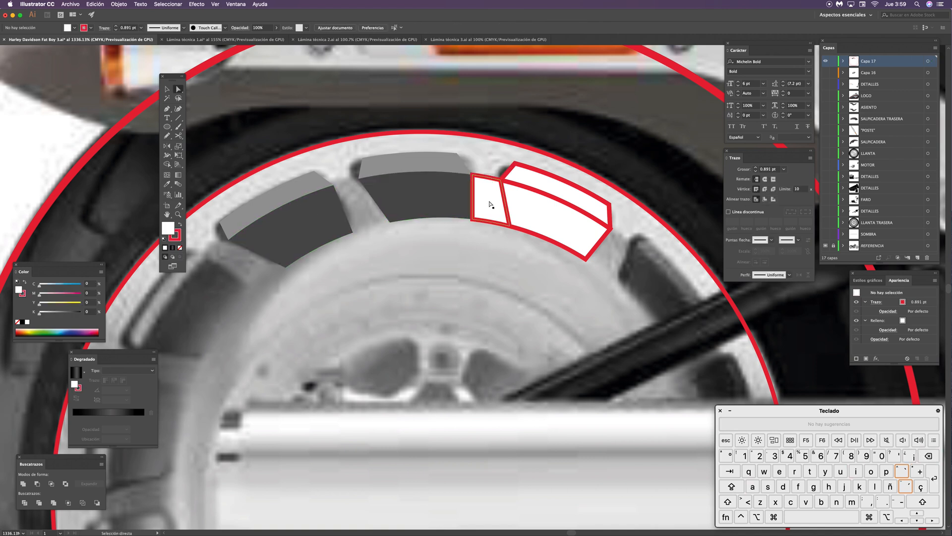
click(487, 203)
key(BackSpace)
Step: Color the opening in front of the topmost one with the same medium gray upper strip and dark gray lower section
click(536, 183)
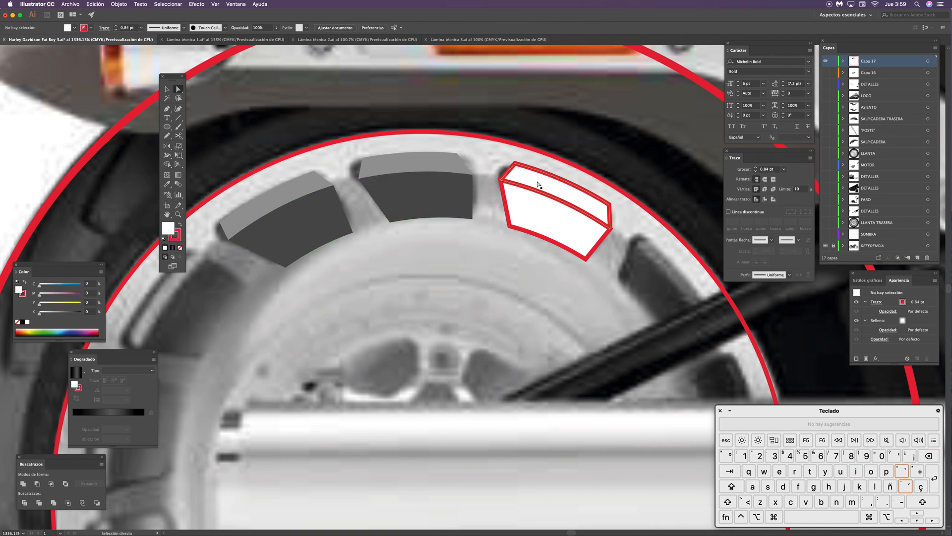
key(i)
click(425, 160)
key(a)
click(548, 211)
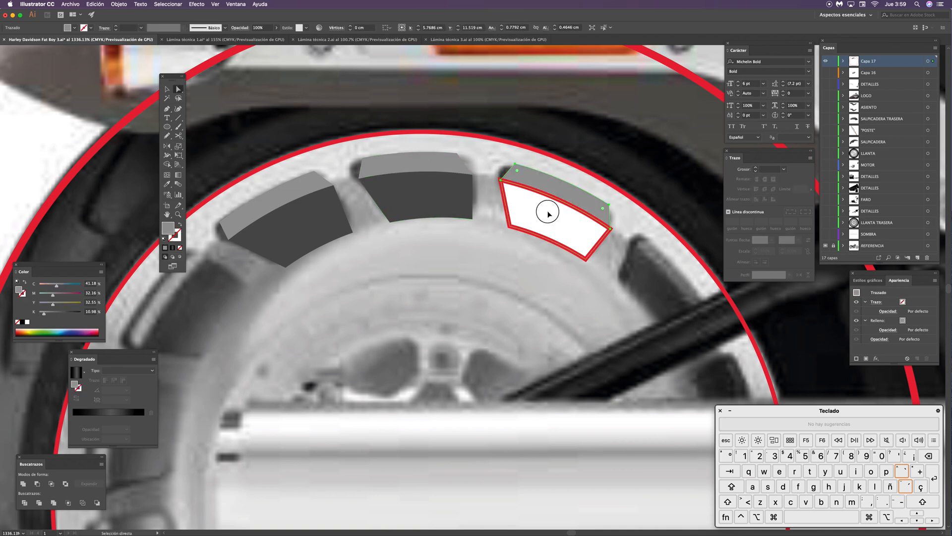
key(i)
click(432, 204)
key(a)
click(451, 263)
Step: Examine the three gray openings against the whole wheel and then close up
key(super+minus)
key(super+minus)
key(super+minus)
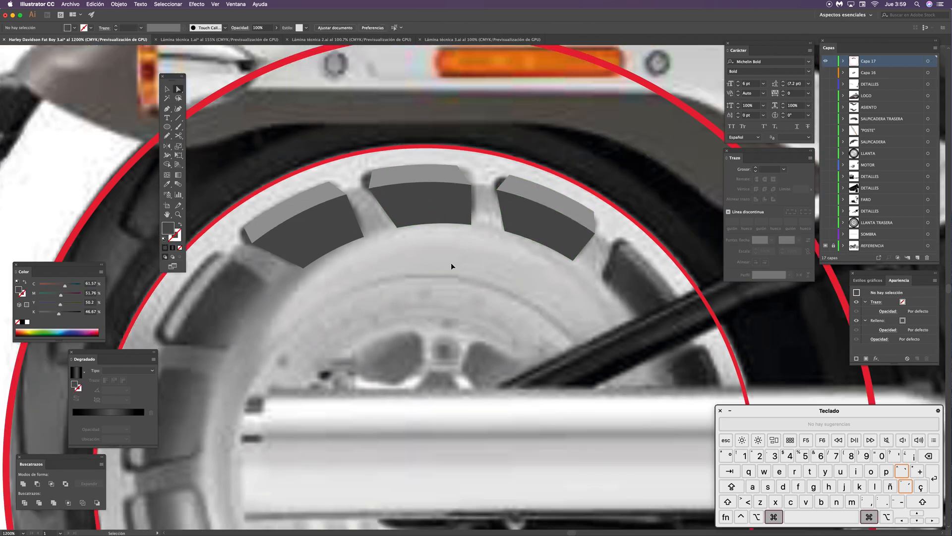
scroll(451, 263, down, 3)
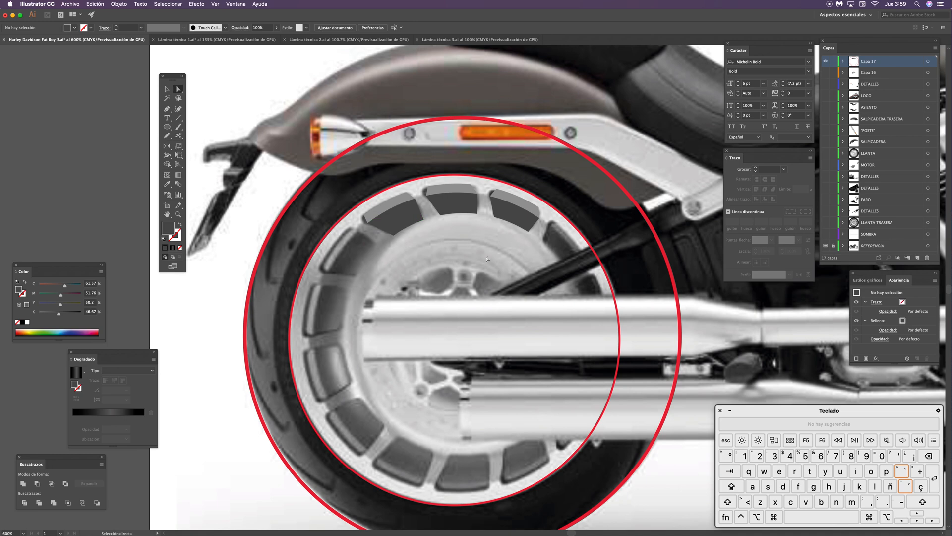
key(z)
drag(450, 215, 542, 142)
key(v)
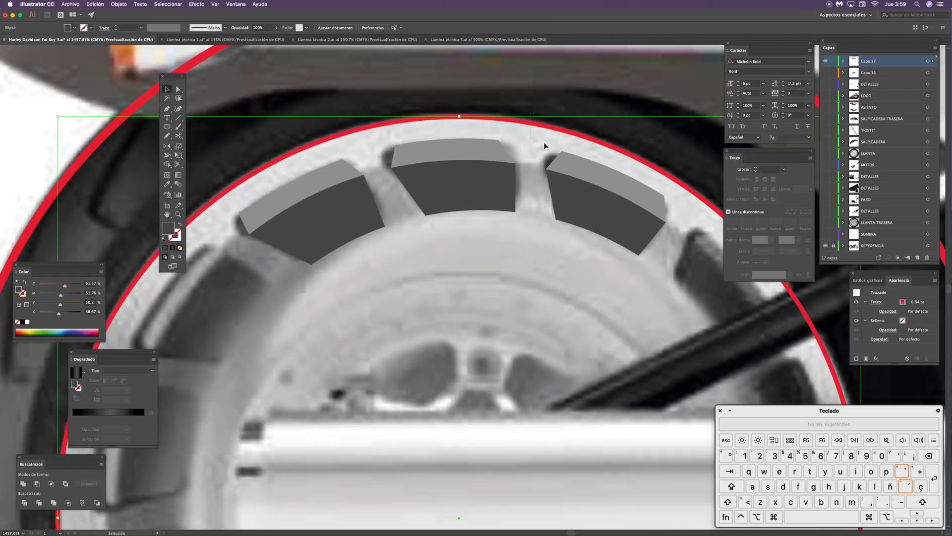
click(469, 110)
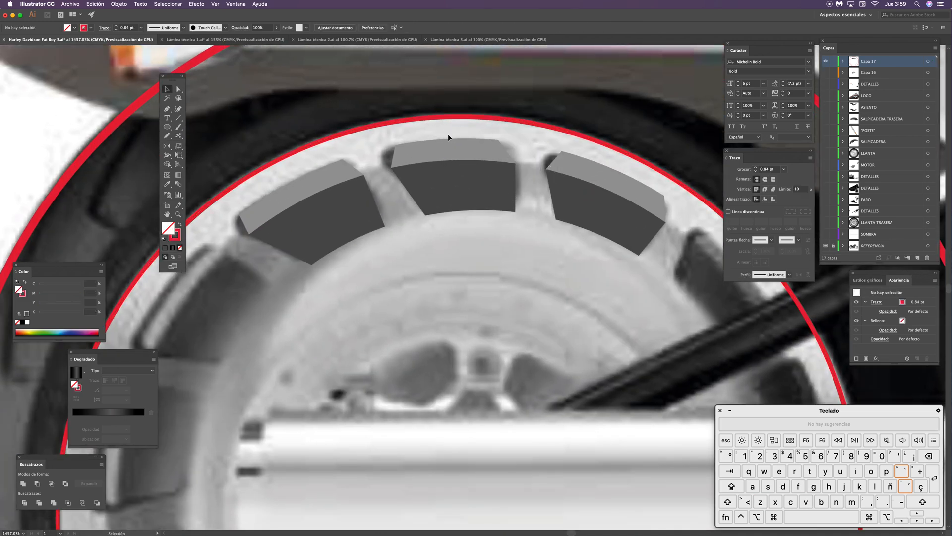
Step: Undo the coloring of the topmost and front openings and the deletion of the spoke pieces, keeping the rear opening's gray fills
key(super+z)
key(super+z)
key(super+z)
key(super+z)
key(super+z)
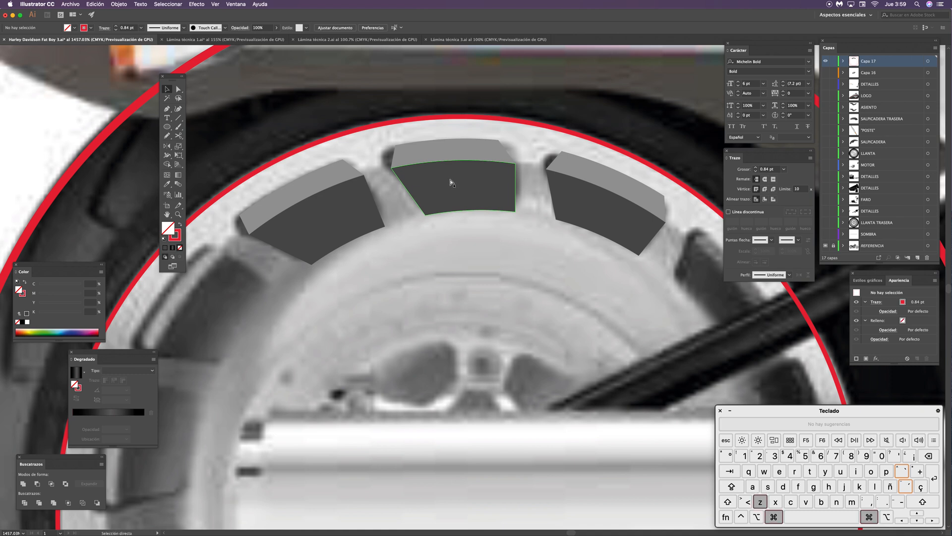
key(super+z)
key(super+z)
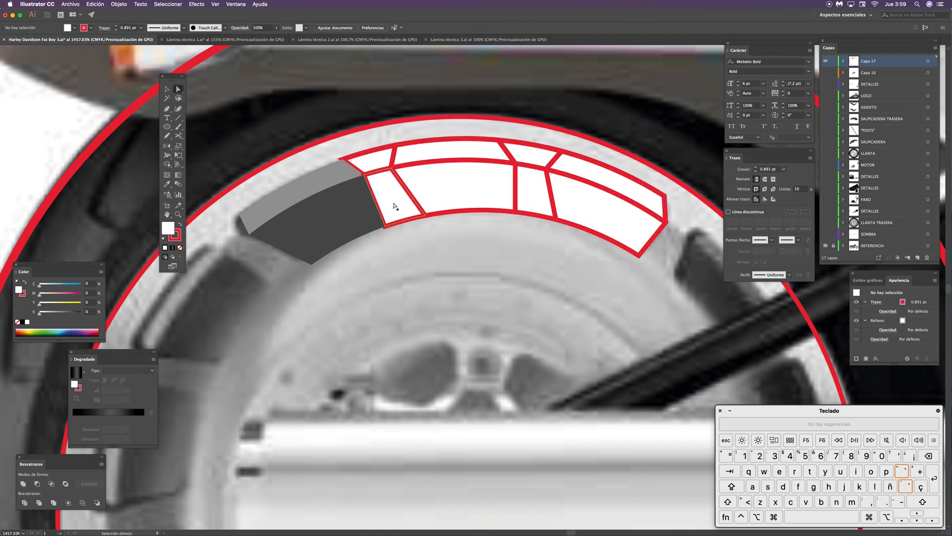
Step: Fill the first spoke's lower piece with medium gray and its upper piece with very light gray, both sampled from the photo
click(394, 205)
key(i)
click(275, 258)
key(a)
click(375, 162)
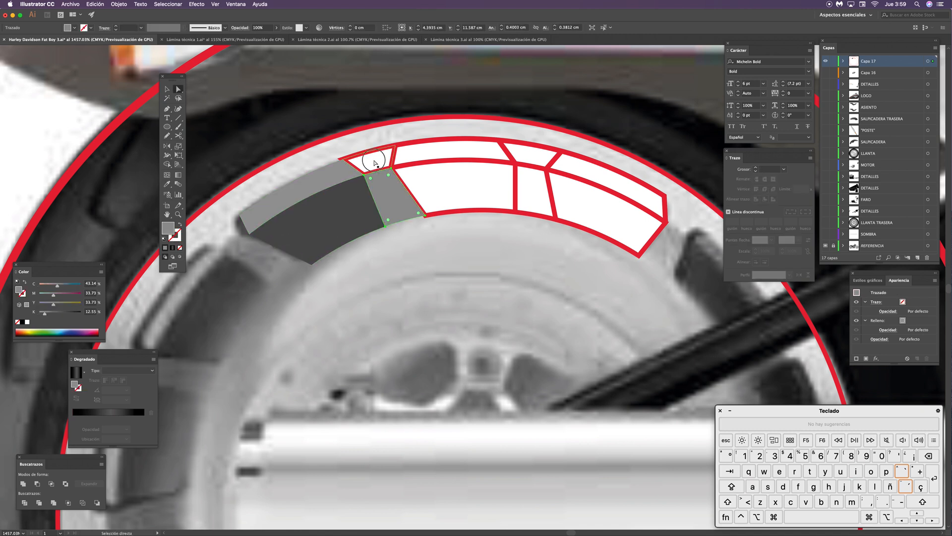
key(i)
click(227, 231)
key(a)
drag(435, 257, 452, 265)
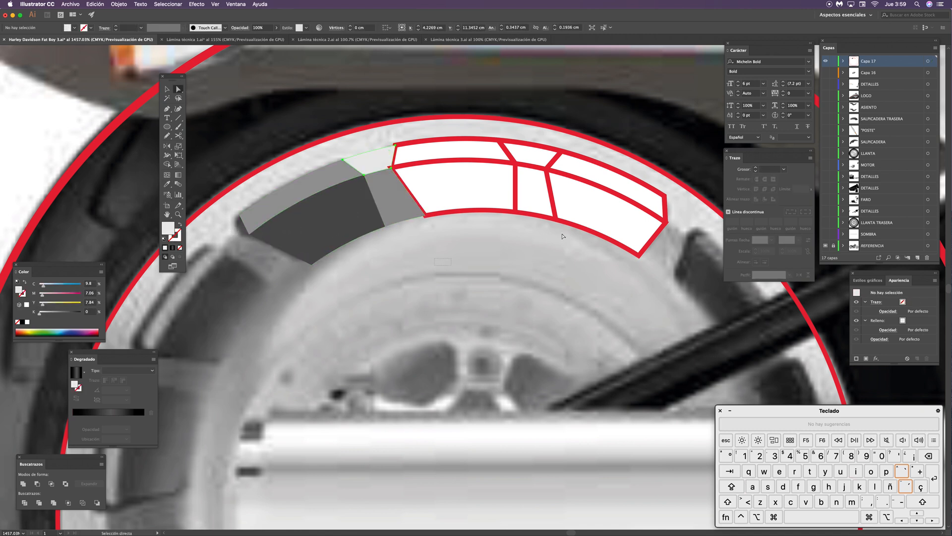
Step: Color the topmost opening's upper strip medium gray and its lower section dark gray, sampling both from the rear opening
click(441, 151)
key(i)
click(310, 181)
key(a)
click(451, 182)
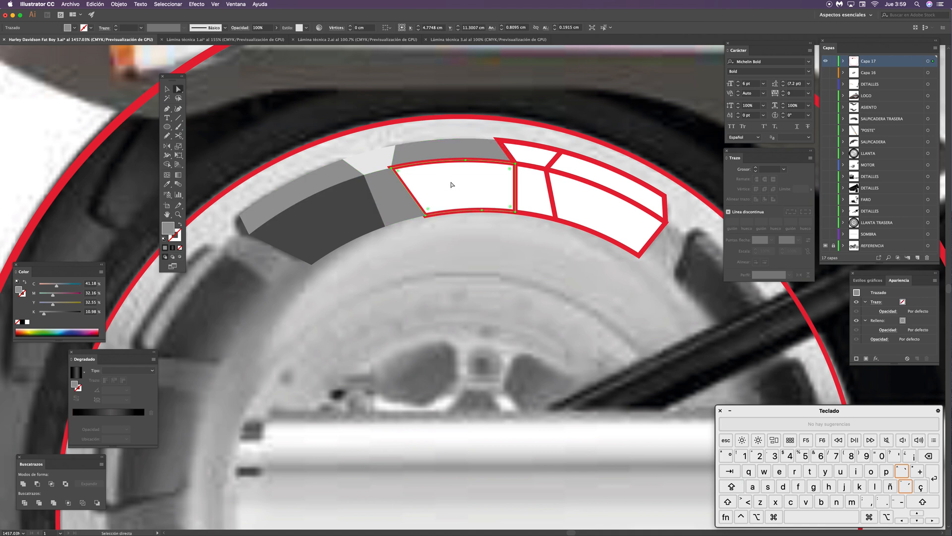
key(i)
click(345, 213)
key(a)
click(469, 248)
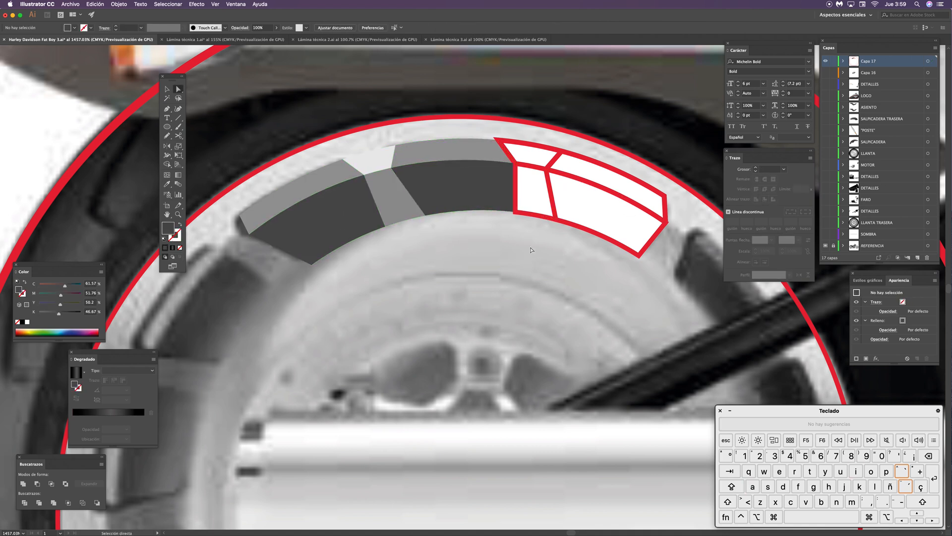
Step: Fill the opening in front of the topmost one with the same medium gray strip and dark gray lower section
click(583, 170)
key(i)
click(483, 189)
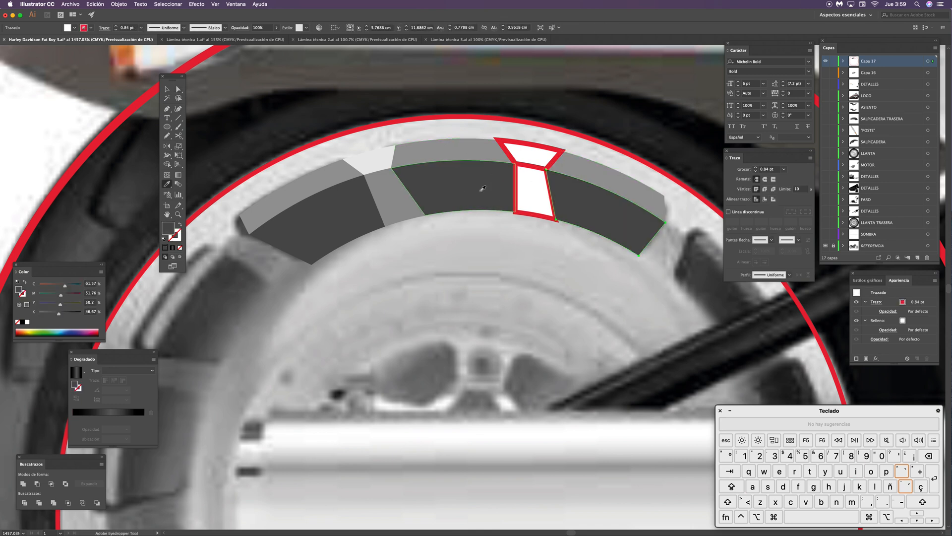
Step: Delete the red-outlined white pieces of the spoke between the topmost opening and the one in front of it
key(a)
click(545, 148)
key(Delete)
click(548, 201)
key(Delete)
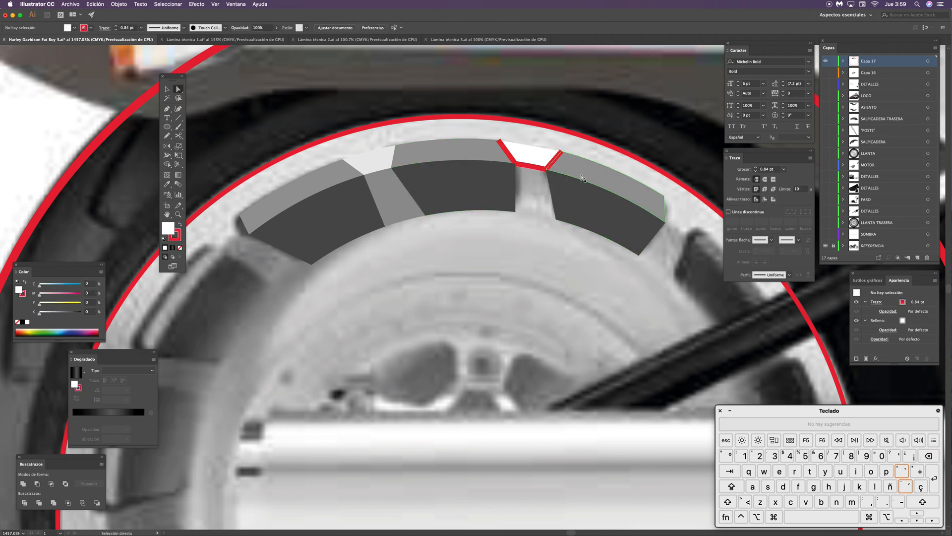
click(537, 158)
key(BackSpace)
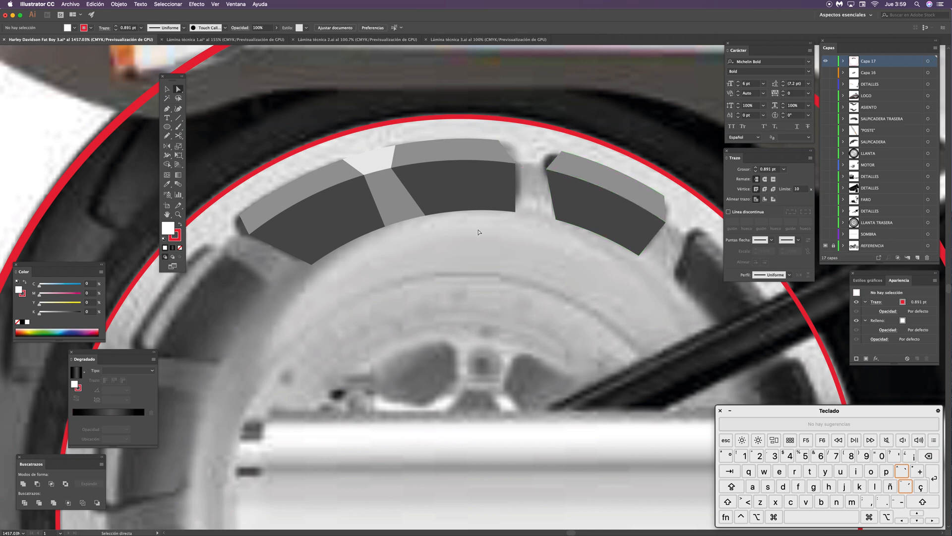
Step: Duplicate the rim's circle in place and scale the copy down about its center to about 3.12 cm in diameter, around the hub
key(super+minus)
key(super+minus)
key(super+minus)
key(super+minus)
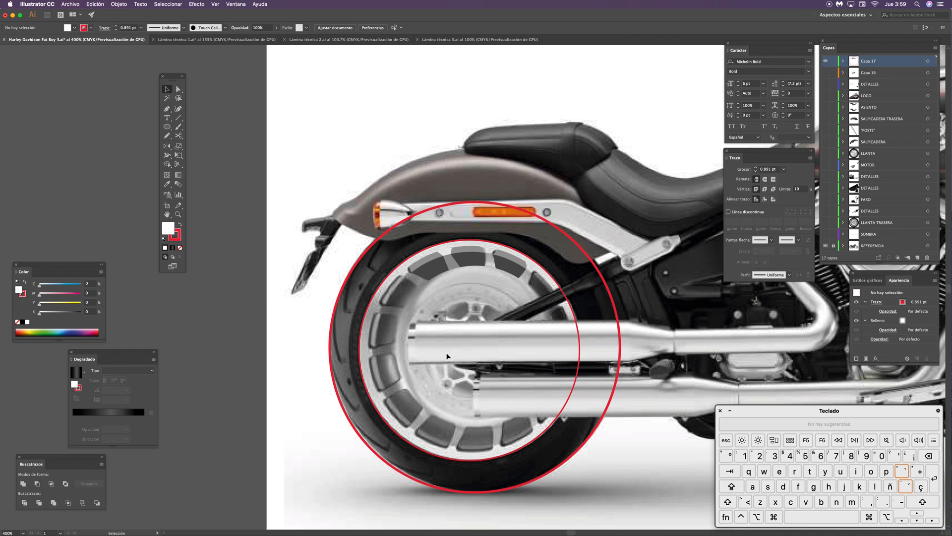
scroll(447, 355, down, 2)
scroll(447, 354, right, 2)
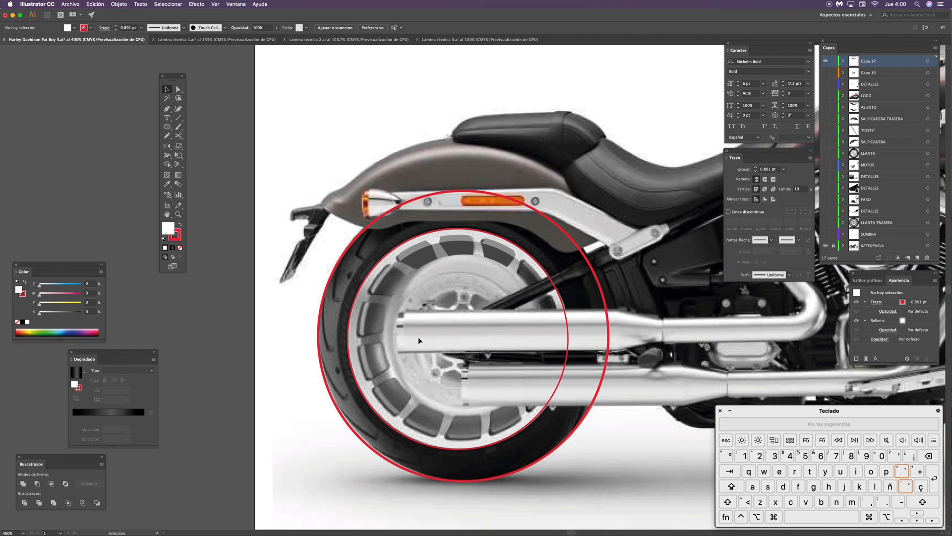
key(space)
key(z)
drag(493, 321, 581, 228)
key(v)
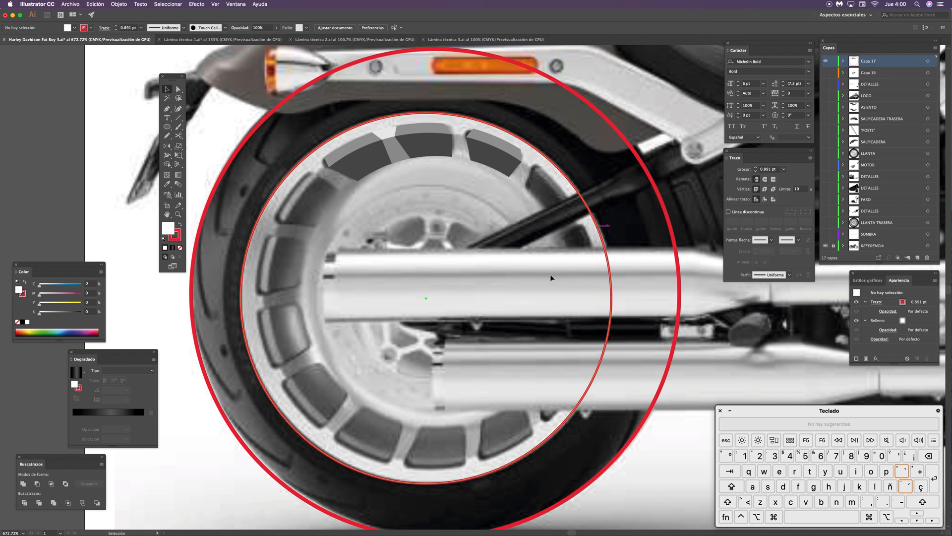
click(597, 225)
key(super+c)
key(super+f)
key(s)
drag(570, 121, 504, 188)
key(v)
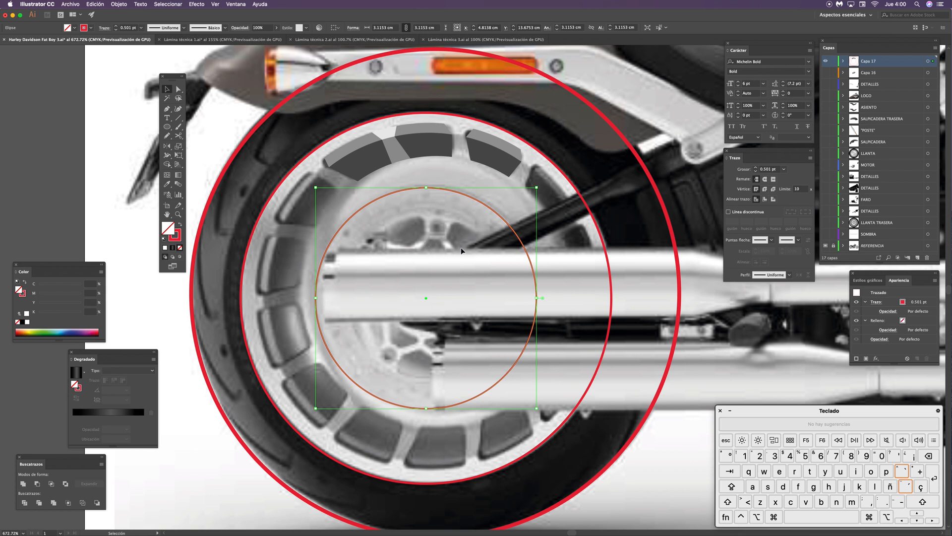
Step: Draw a circle of about 0.27 cm around the hub's top bolt and place copies over the upper-left and lower-left bolts
key(space)
drag(429, 229, 435, 221)
key(v)
click(471, 185)
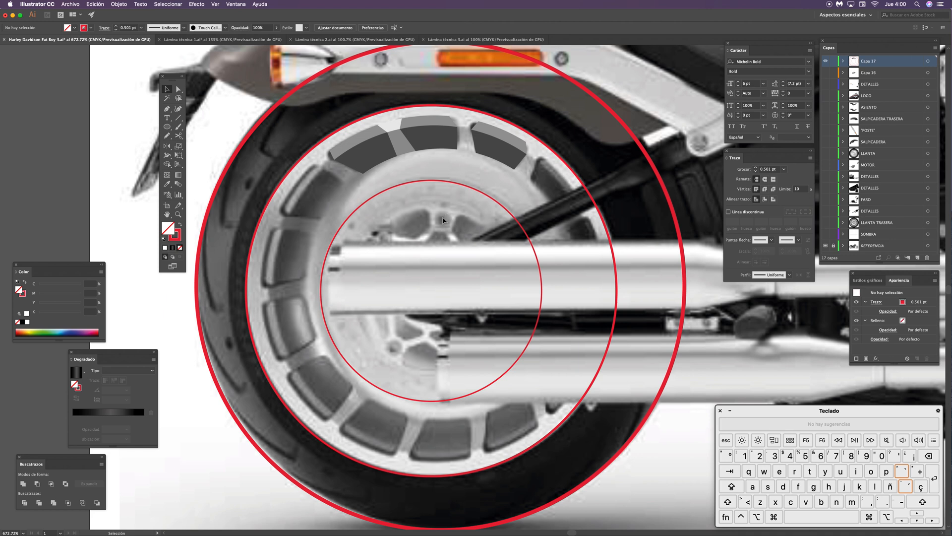
key(l)
mouse_move(441, 221)
mouse_down()
mouse_move(451, 226)
mouse_move(390, 240)
mouse_move(418, 300)
mouse_move(403, 349)
mouse_up()
key(v)
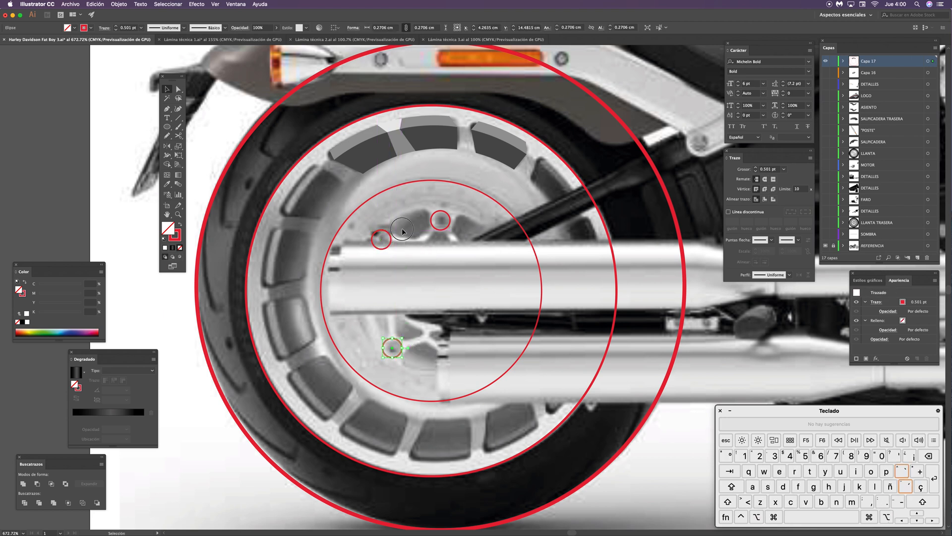
Step: Duplicate the small bolt circle four more times around the hub, over the bolt positions hidden by the exhaust pipes
click(427, 359)
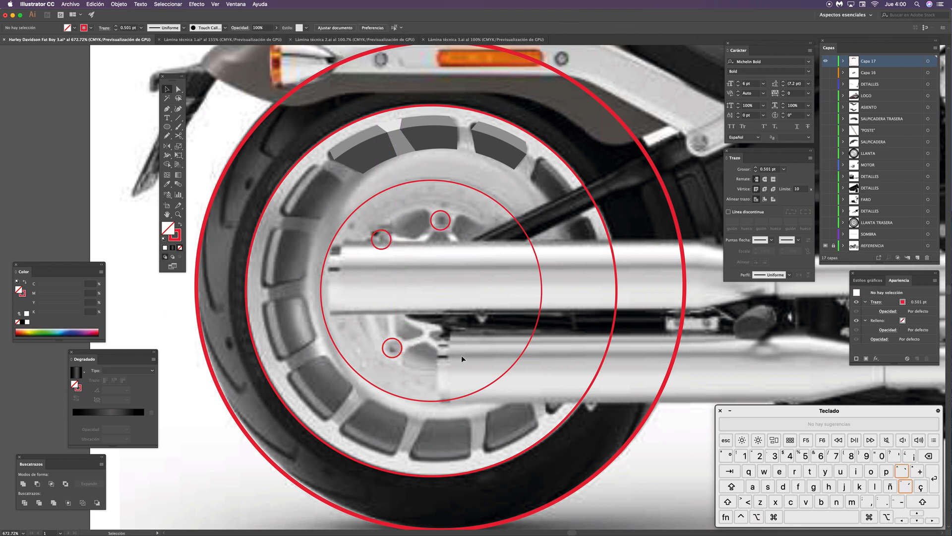
drag(402, 353, 469, 359)
click(443, 236)
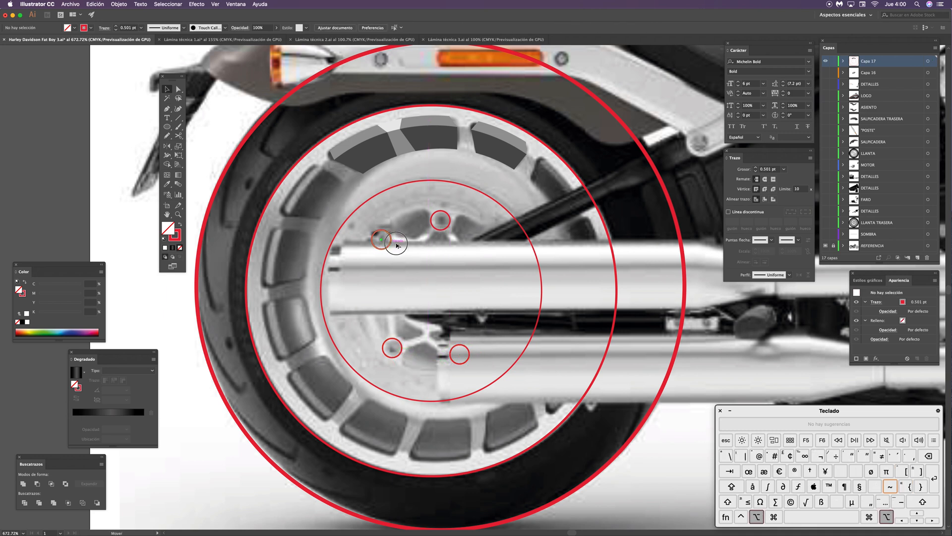
drag(397, 245, 501, 249)
click(503, 266)
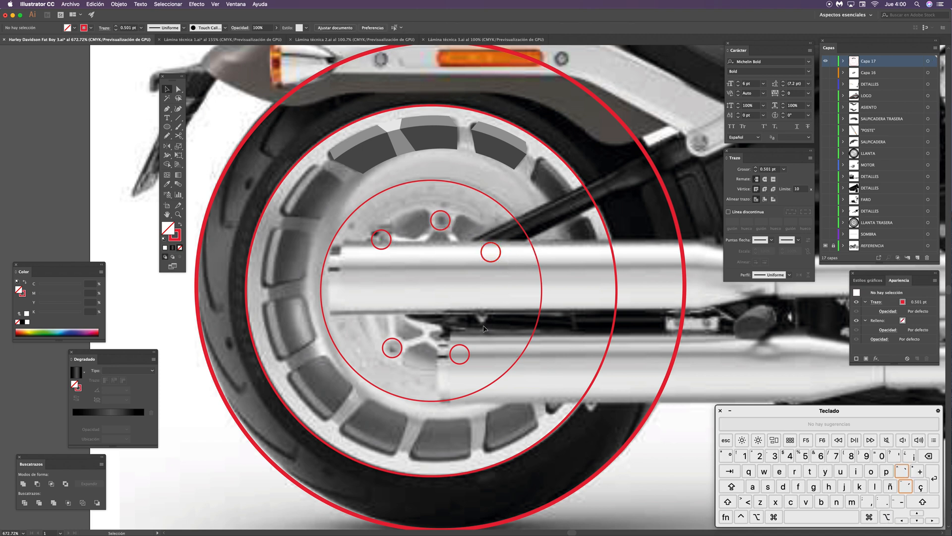
drag(382, 239, 372, 304)
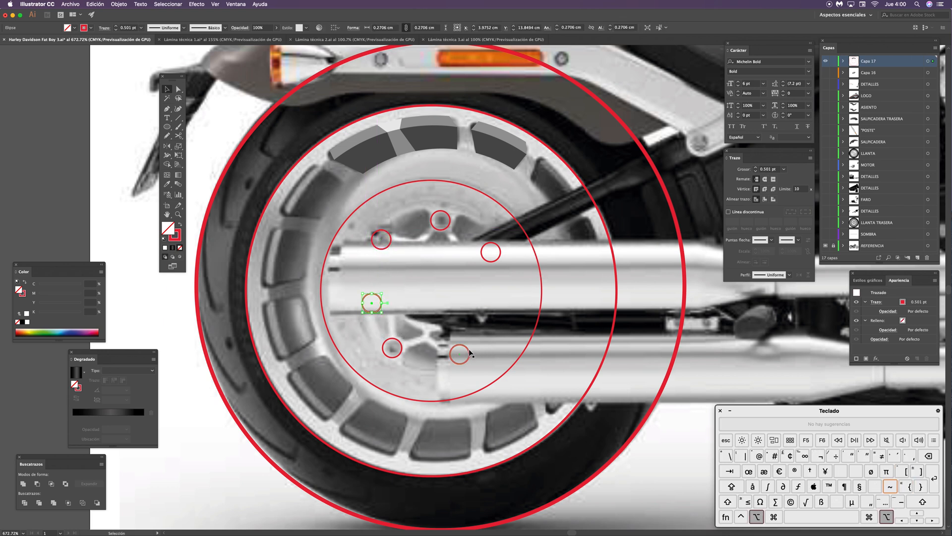
mouse_move(459, 354)
mouse_down()
mouse_move(496, 312)
mouse_move(484, 309)
mouse_up()
click(441, 284)
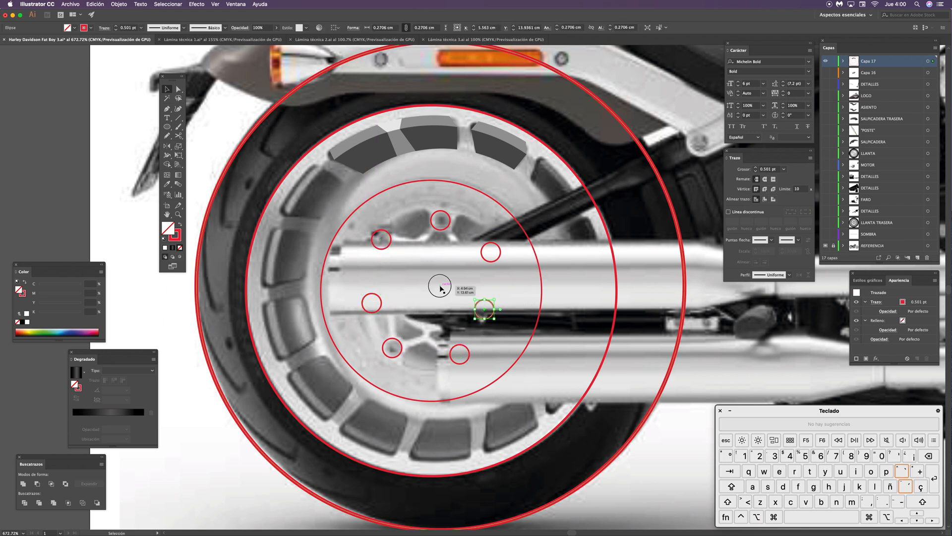
Step: Delete all the small bolt circles placed around the hub
click(441, 228)
shift+click(495, 244)
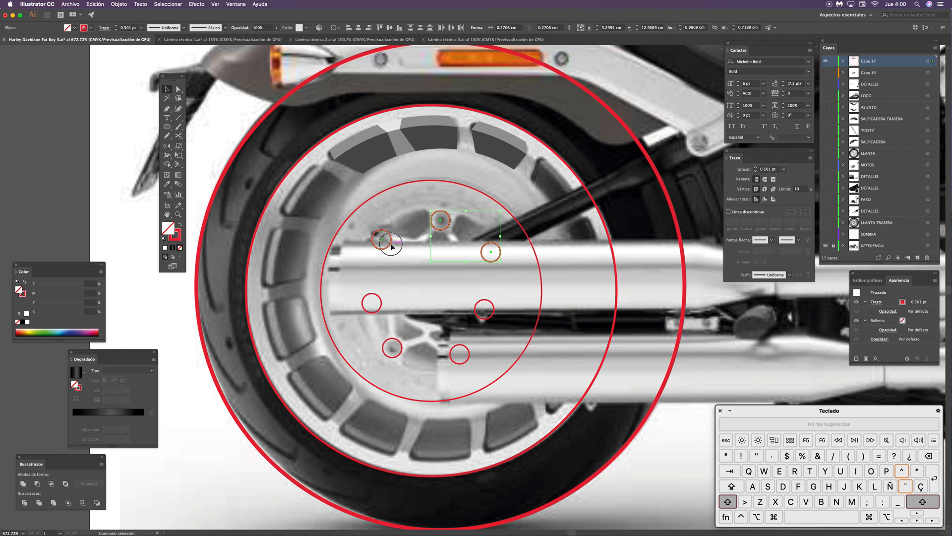
shift+click(390, 244)
shift+click(372, 295)
shift+click(484, 300)
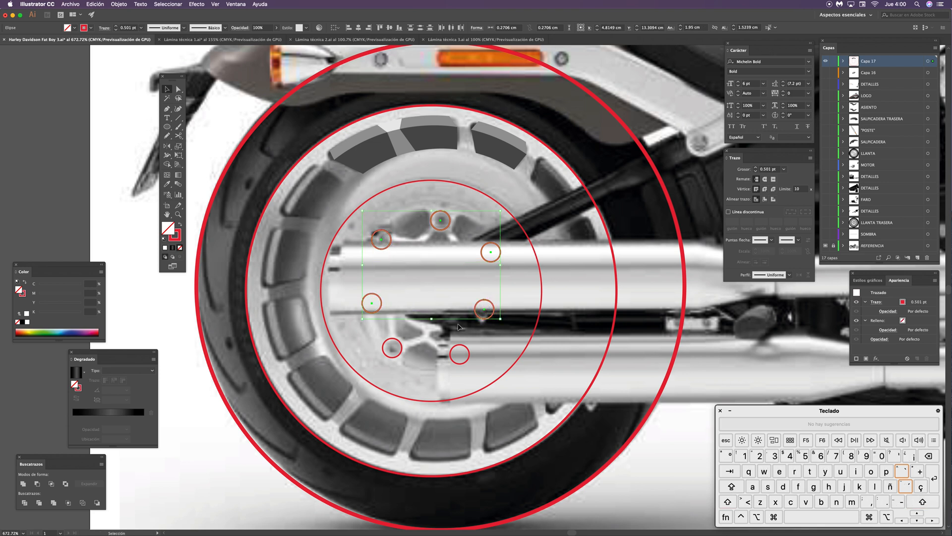
key(BackSpace)
click(401, 348)
key(BackSpace)
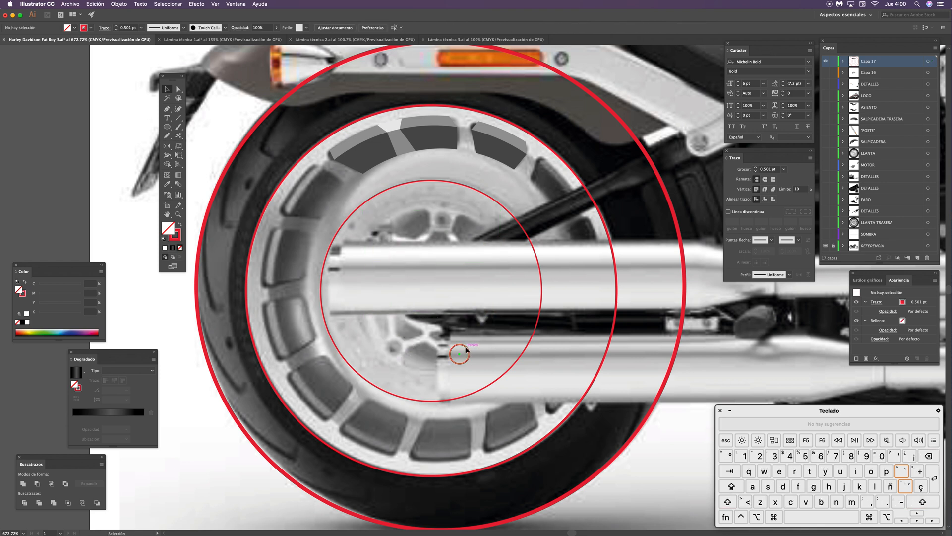
click(466, 349)
key(BackSpace)
Step: Copy the hub circle into the empty area above the motorcycle and set the copy's stroke to 1 pt
key(super+minus)
key(super+minus)
key(super+minus)
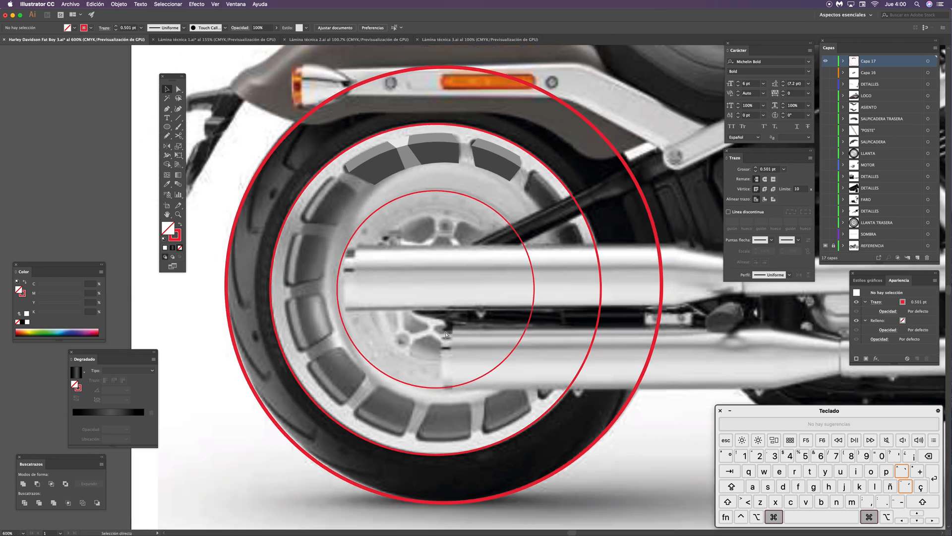
drag(511, 275, 441, 138)
drag(496, 153, 517, 419)
drag(448, 395, 476, 119)
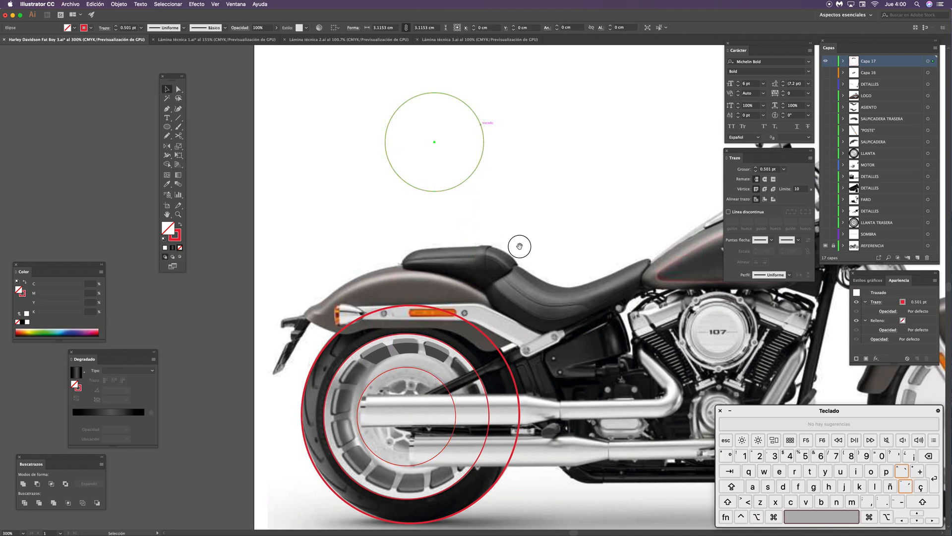
drag(519, 245, 518, 341)
key(z)
drag(443, 188, 513, 145)
key(v)
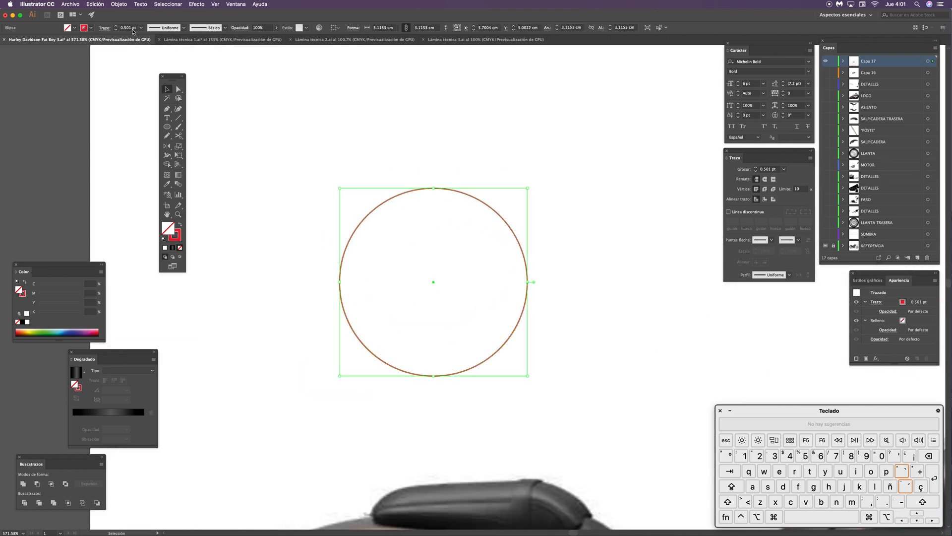
click(116, 26)
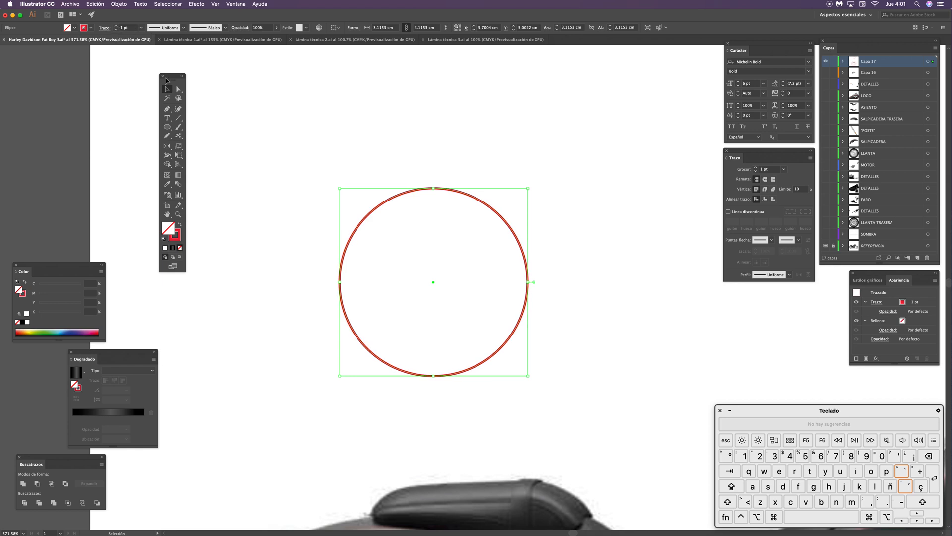
click(373, 114)
Step: Draw a circle of about 0.26 cm in diameter centered on the top point of the copied hub circle
drag(538, 260, 527, 268)
drag(488, 213, 479, 284)
drag(437, 311, 484, 289)
key(l)
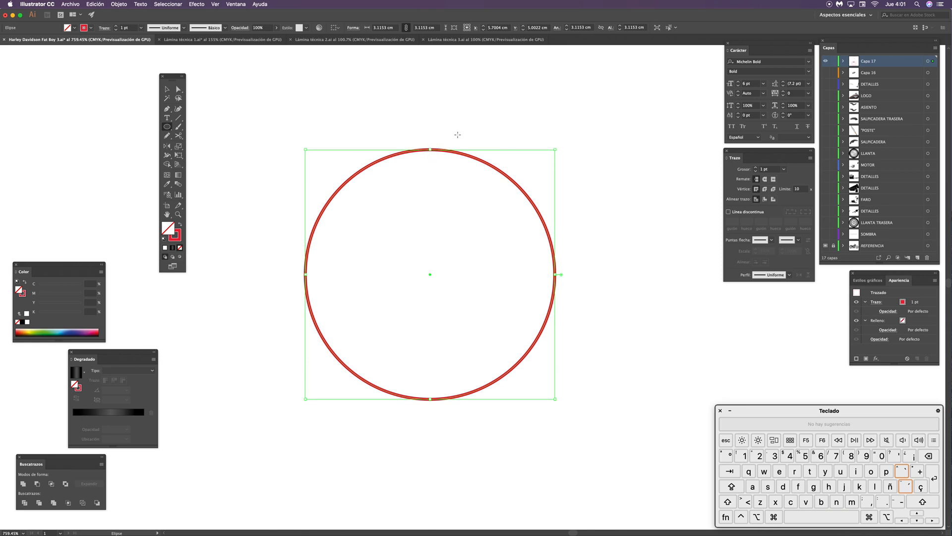
mouse_move(430, 130)
mouse_down()
mouse_move(449, 133)
mouse_move(441, 154)
mouse_up()
key(v)
click(492, 137)
drag(529, 280, 532, 274)
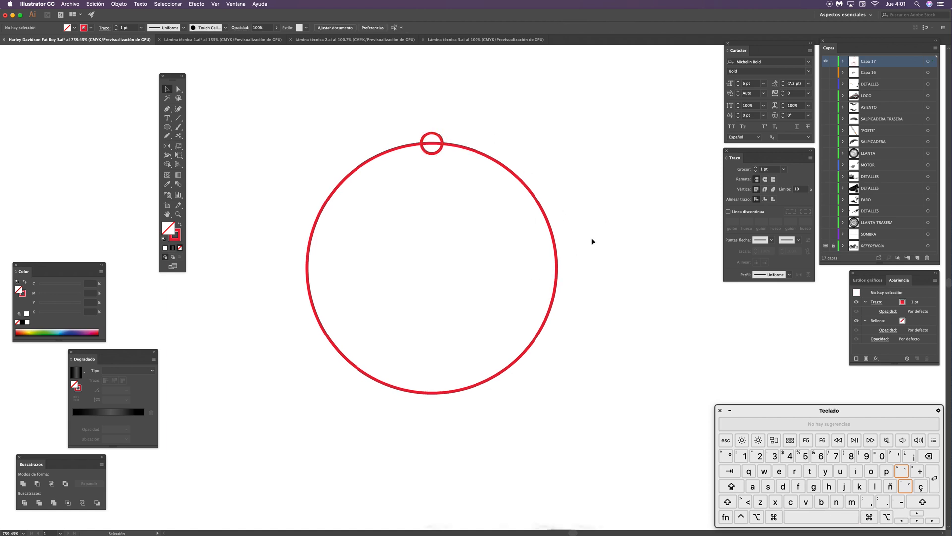
drag(591, 237, 517, 263)
drag(480, 351, 477, 363)
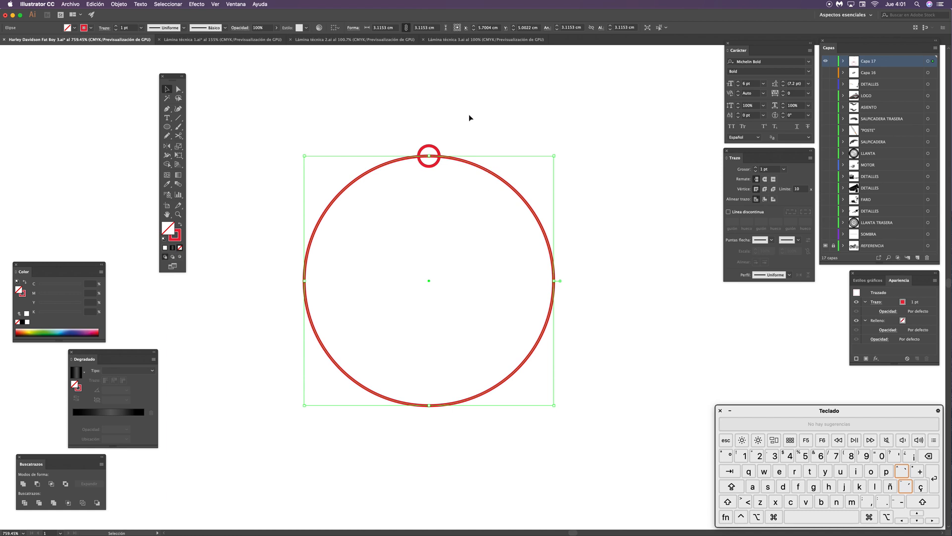
click(454, 134)
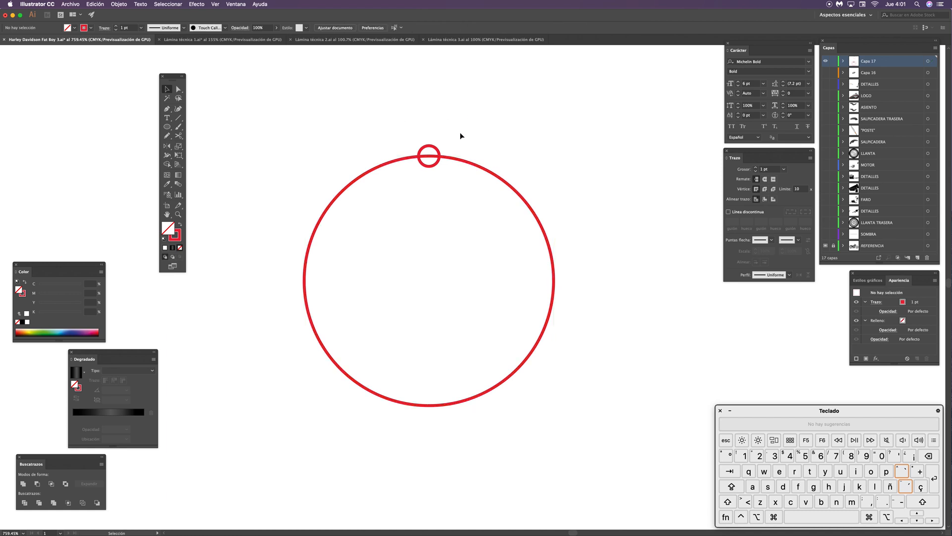
drag(510, 311, 449, 404)
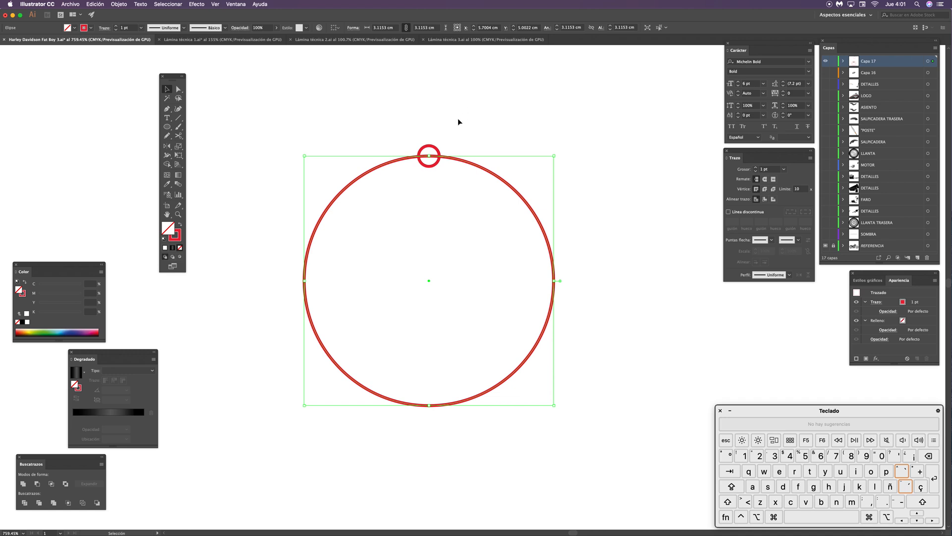
click(461, 133)
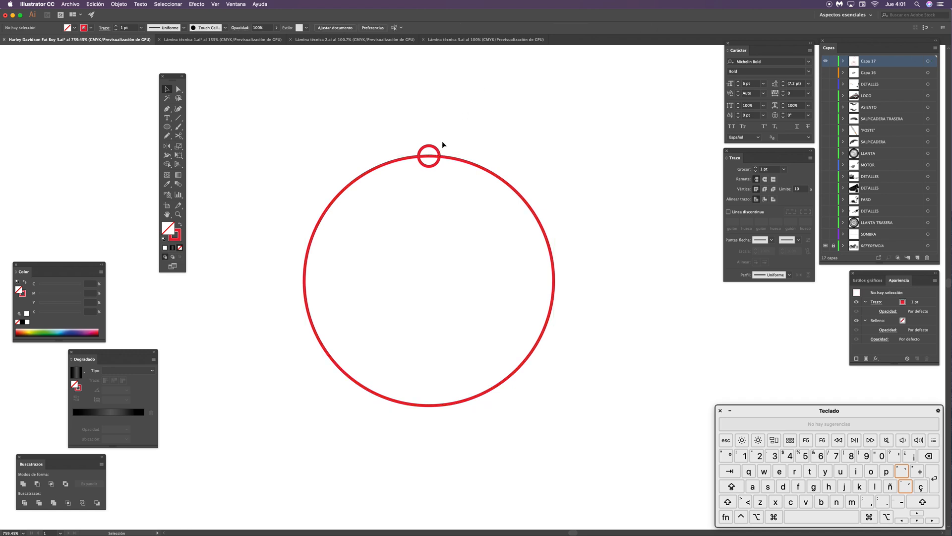
Step: Switch to the Calculator, divide 360 by 7 to get the angle between seven evenly spaced circles, and return to Illustrator
click(439, 150)
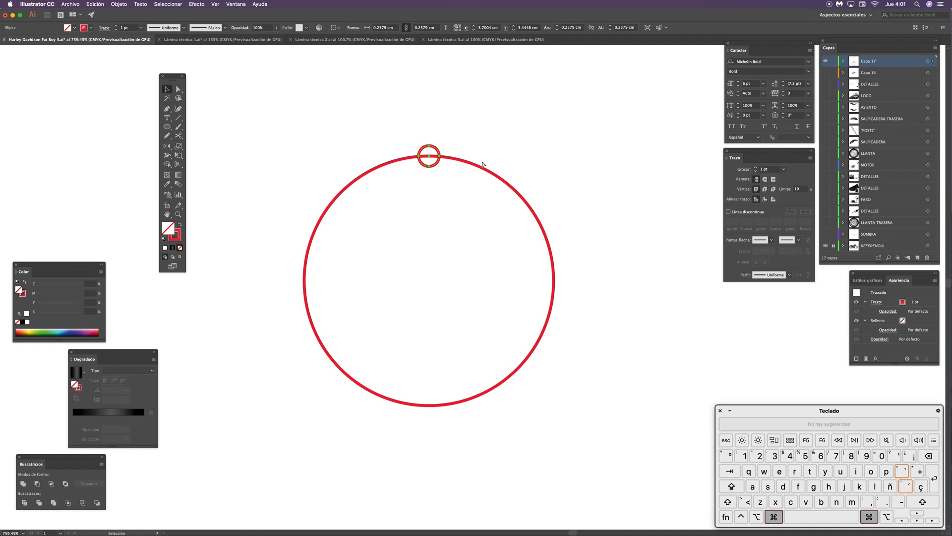
mouse_move(452, 534)
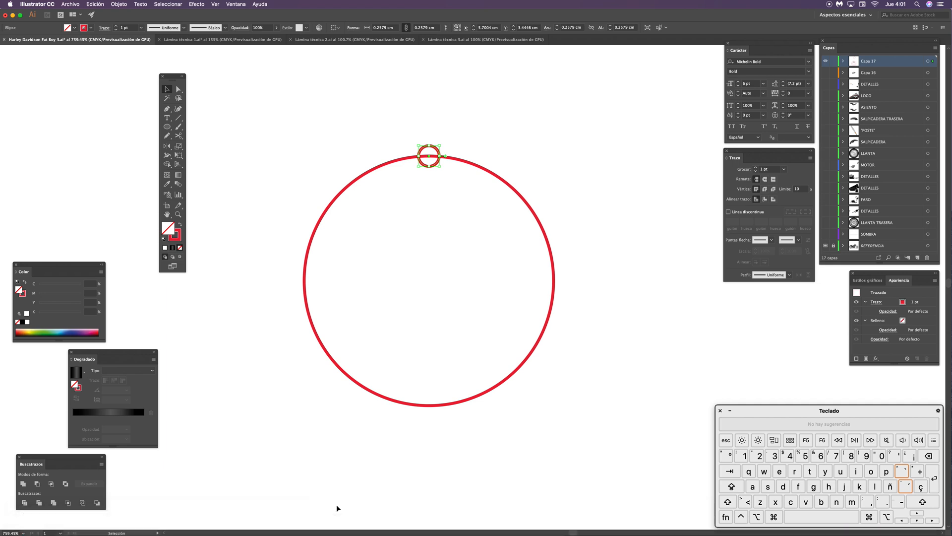
key(Tab)
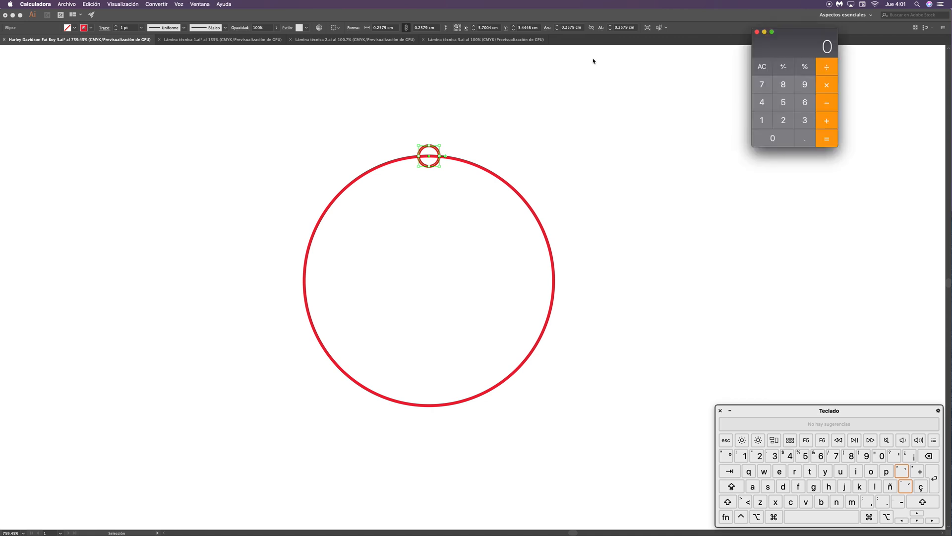
drag(794, 40, 607, 124)
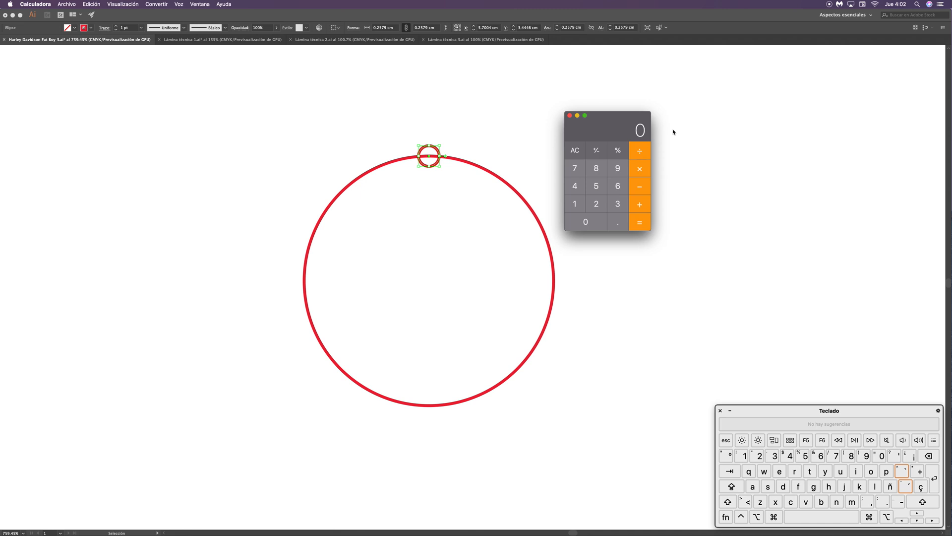
drag(597, 120, 578, 124)
text(3)
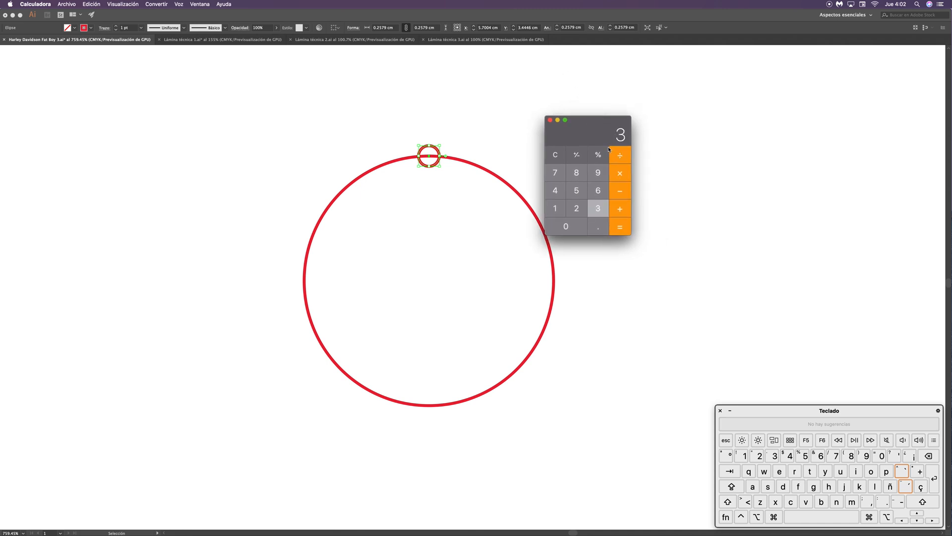
text(60)
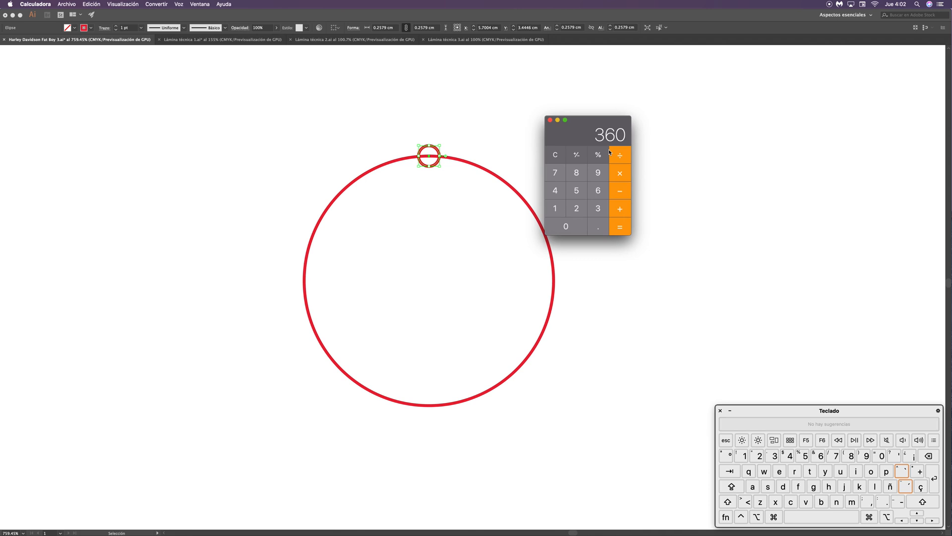
text(/)
text(7)
key(Return)
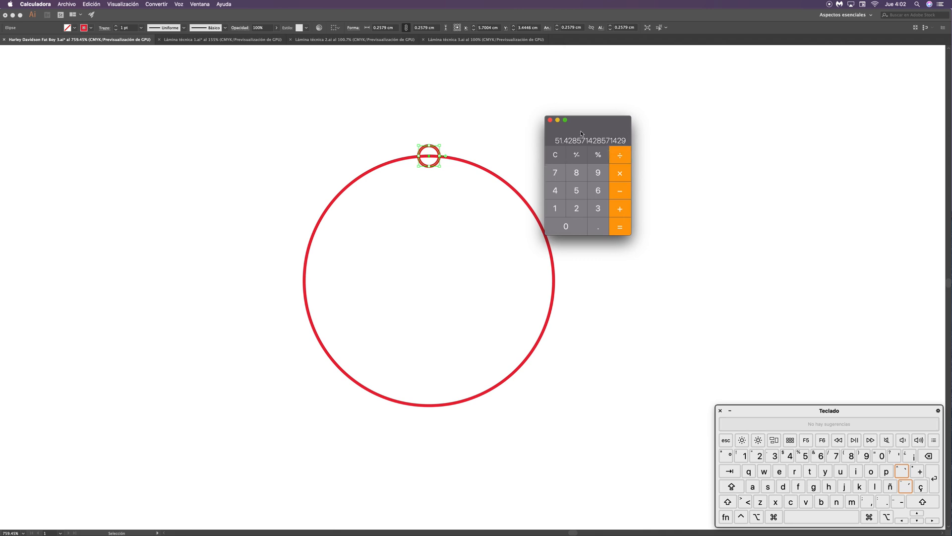
text(360)
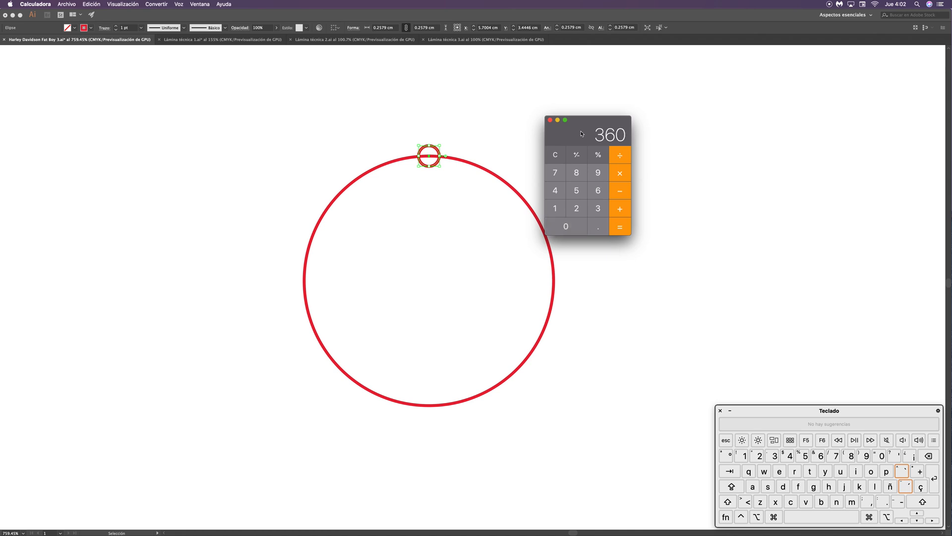
text(/7)
key(Return)
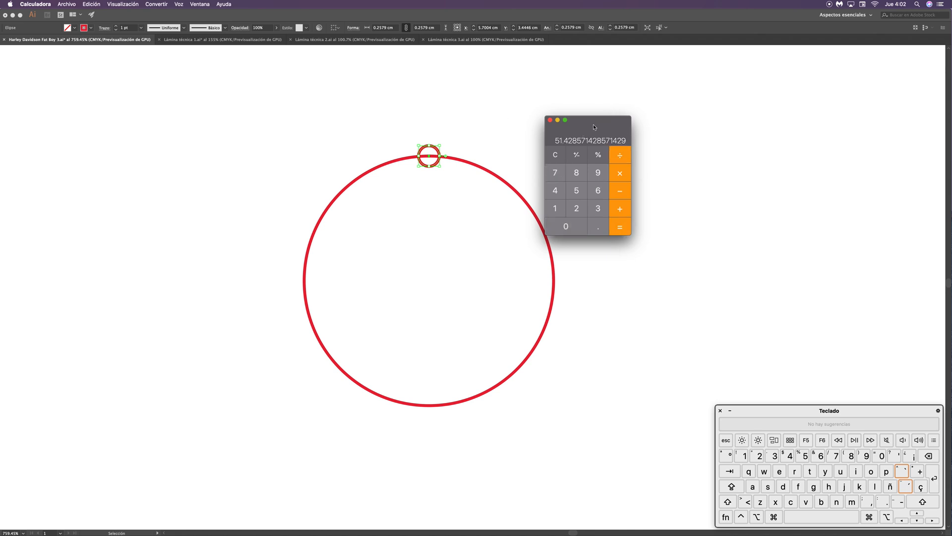
drag(569, 133, 693, 97)
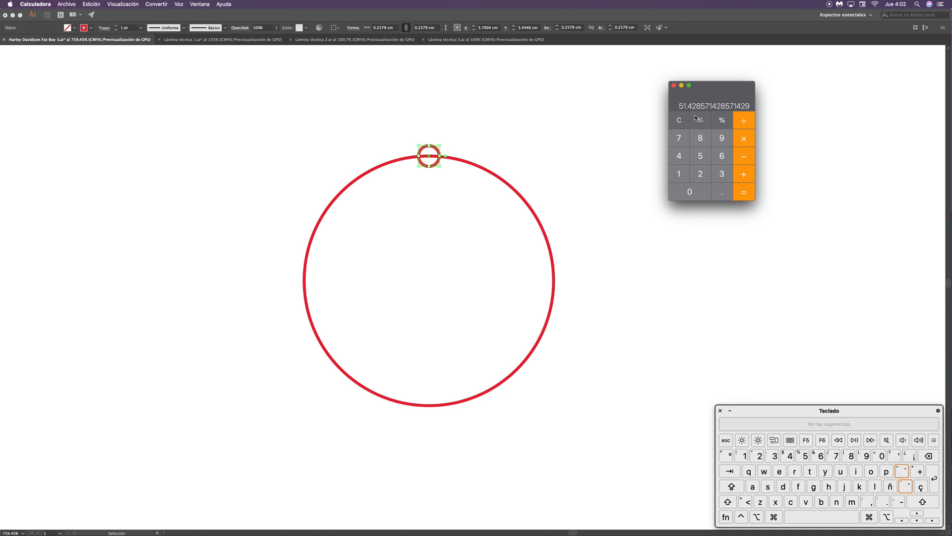
click(419, 72)
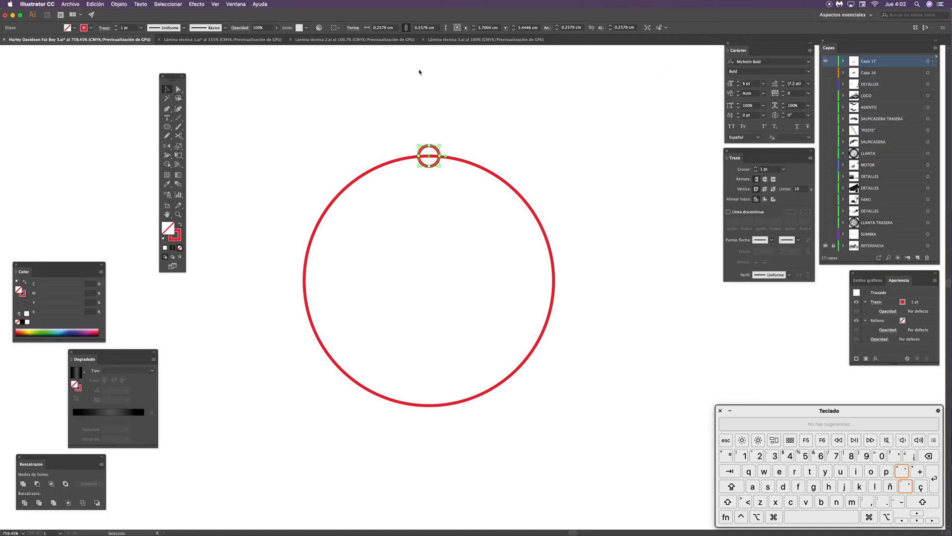
Step: Fill the small circle at the top of the copied hub circle with white
click(455, 136)
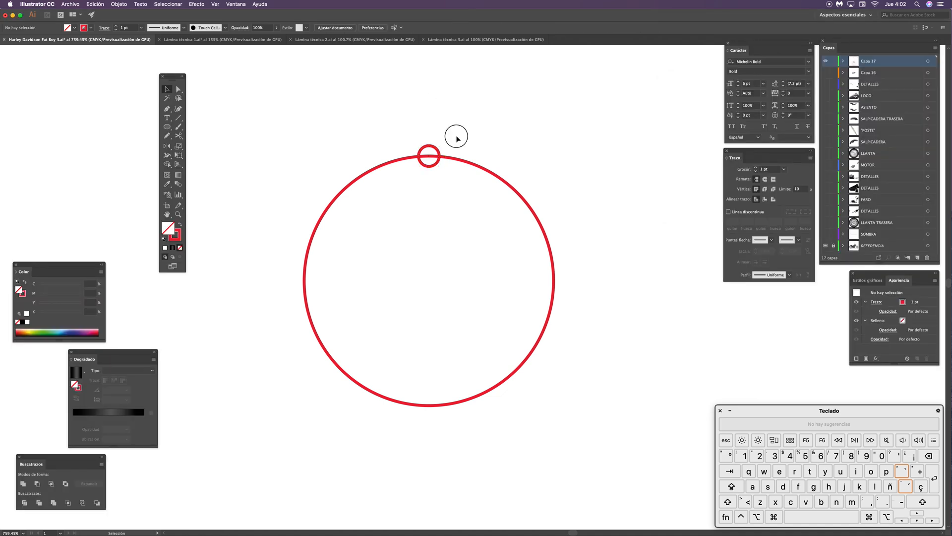
click(439, 152)
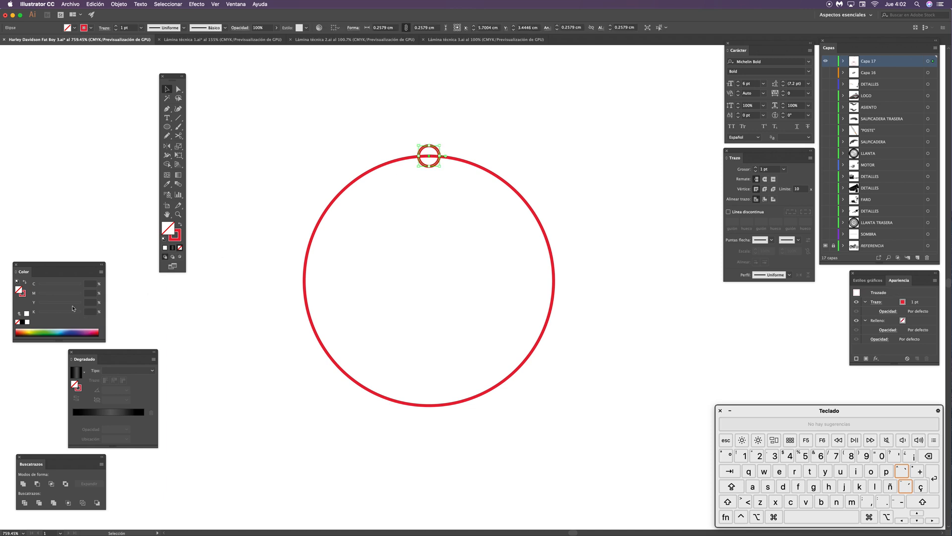
click(28, 314)
click(487, 117)
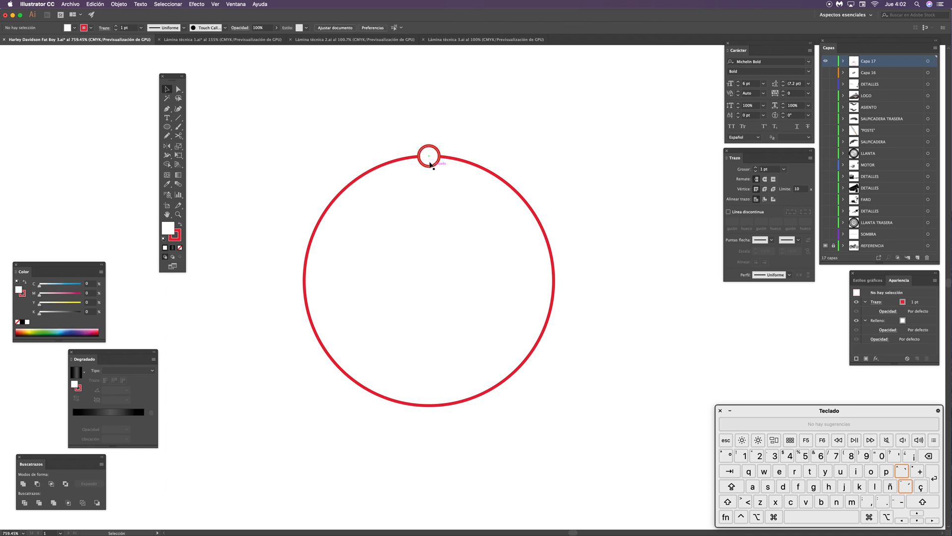
click(430, 163)
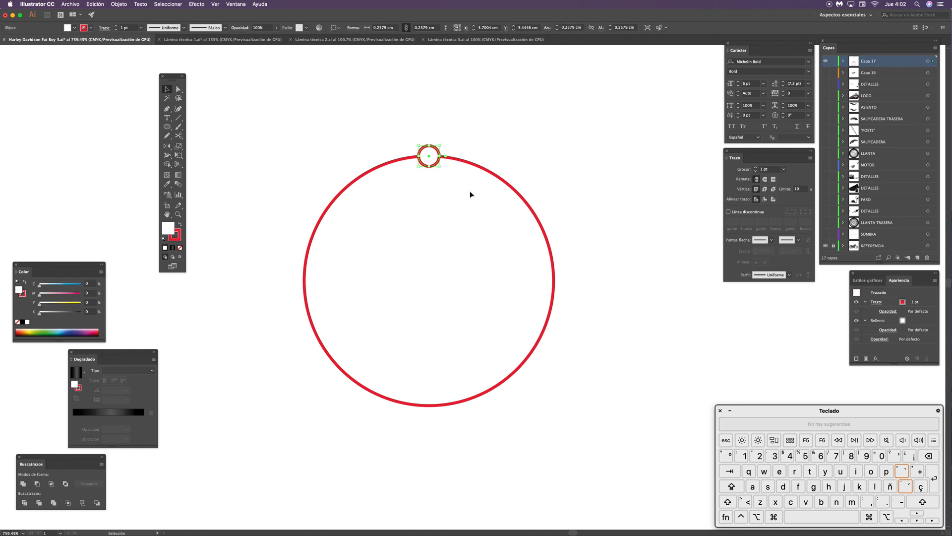
Step: Change the color of layer Capa 17 to Azul claro
double_click(853, 62)
click(555, 142)
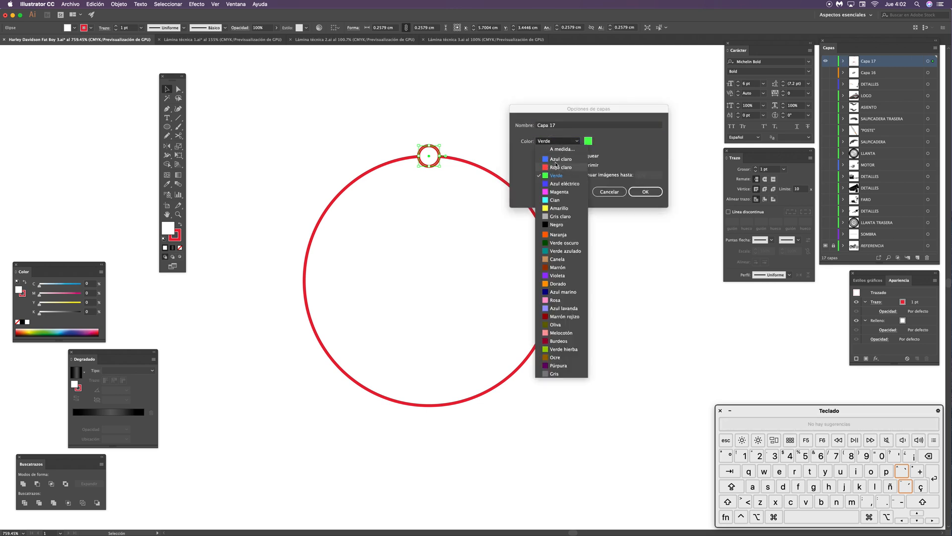
click(560, 160)
click(644, 190)
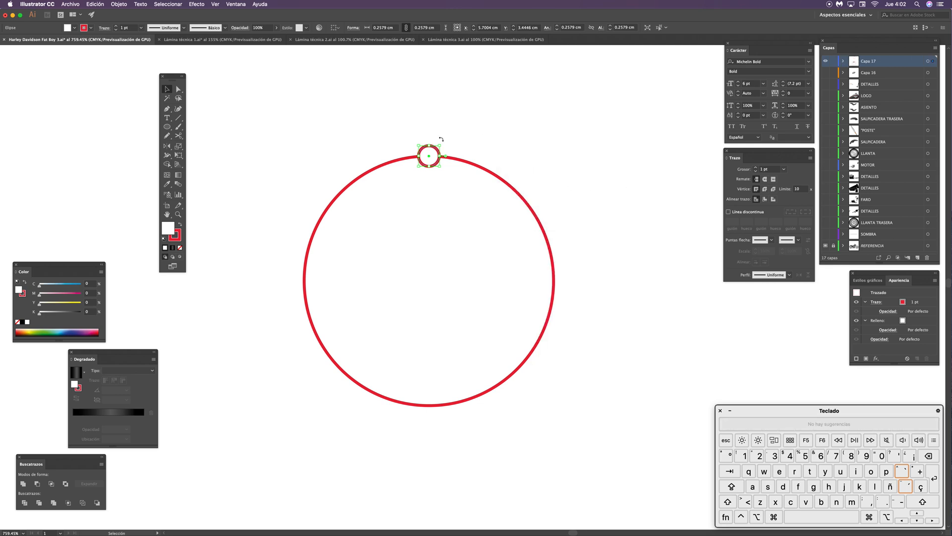
Step: Create a copy of the small circle rotated 51.4° about the center of the copied hub circle
key(r)
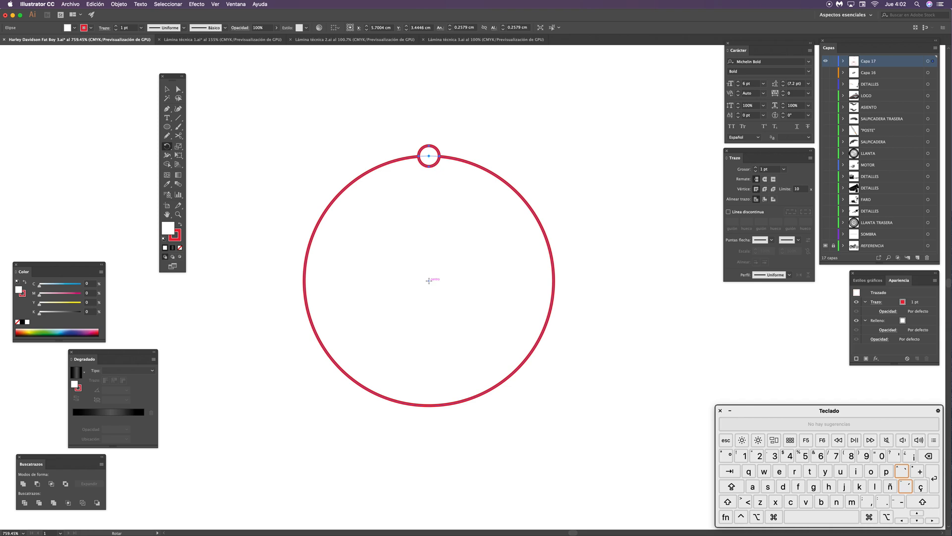
key(alt)
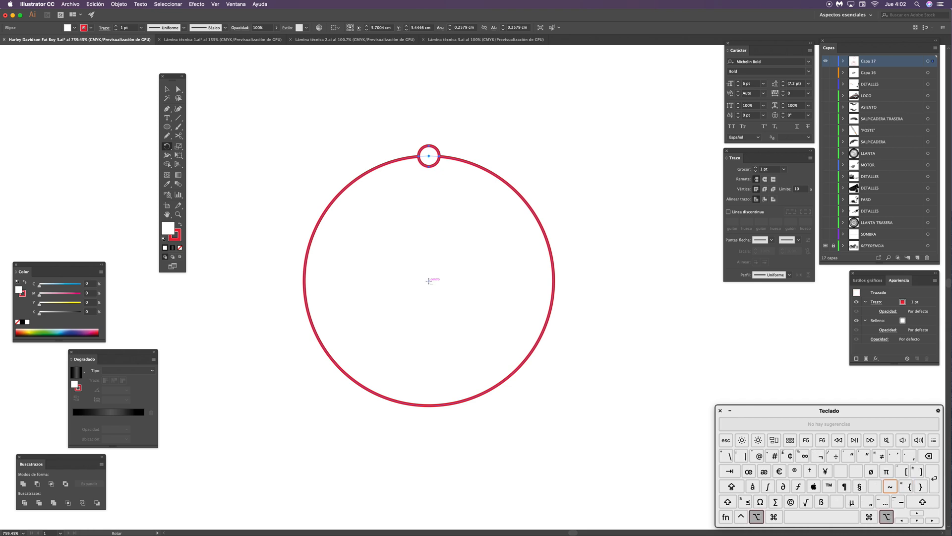
alt+click(430, 280)
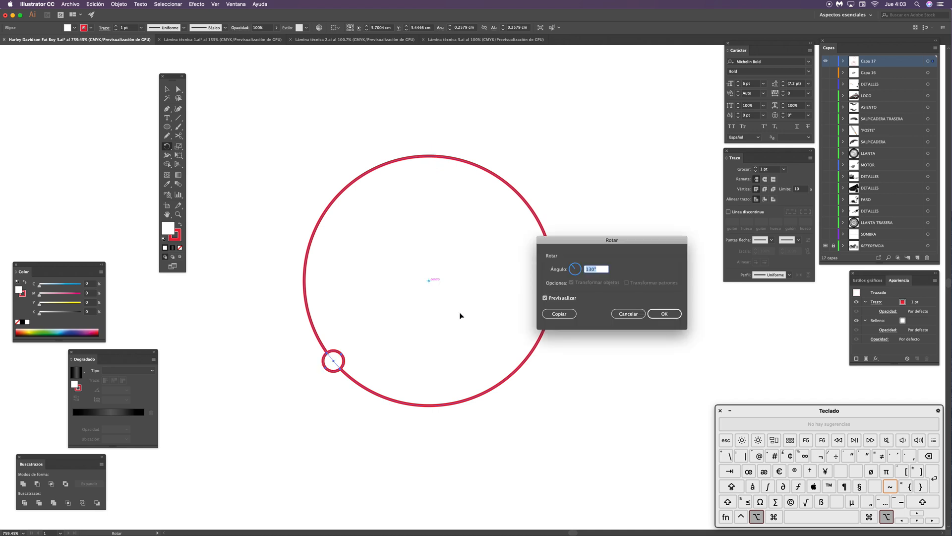
drag(617, 241, 602, 101)
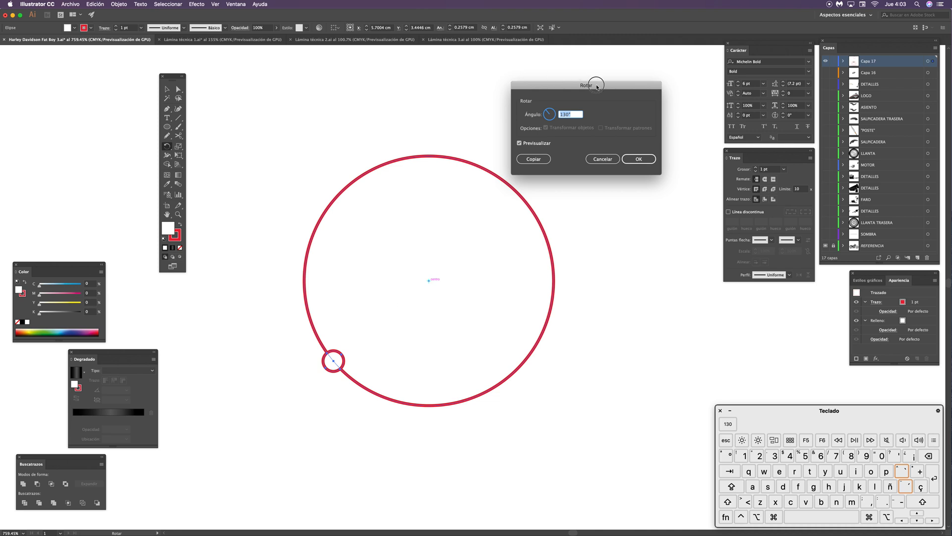
drag(595, 85, 593, 85)
key(super+Tab)
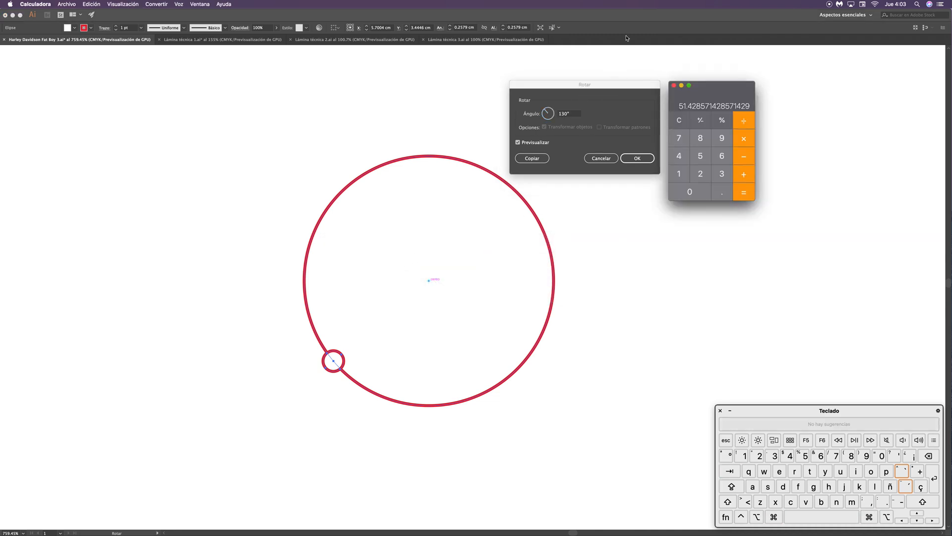
key(super+Tab)
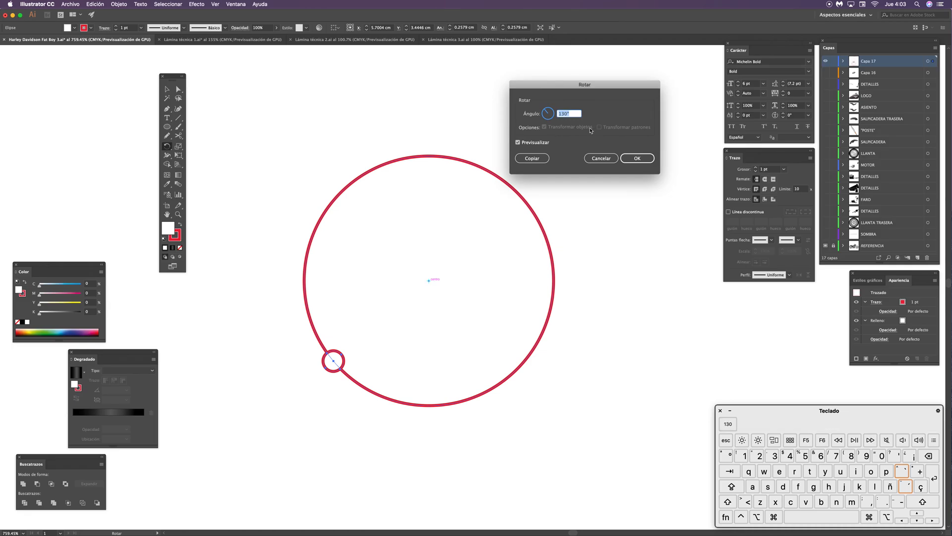
text(51.4)
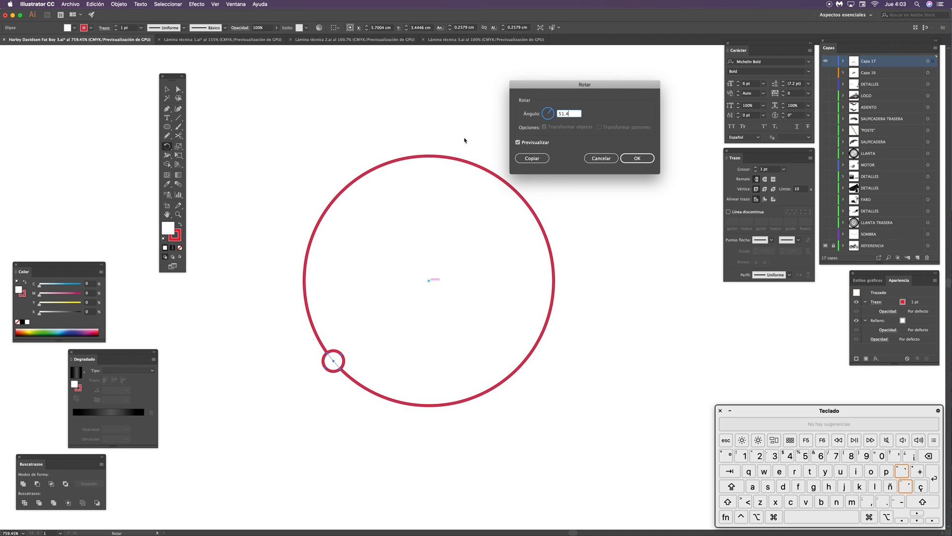
key(Tab)
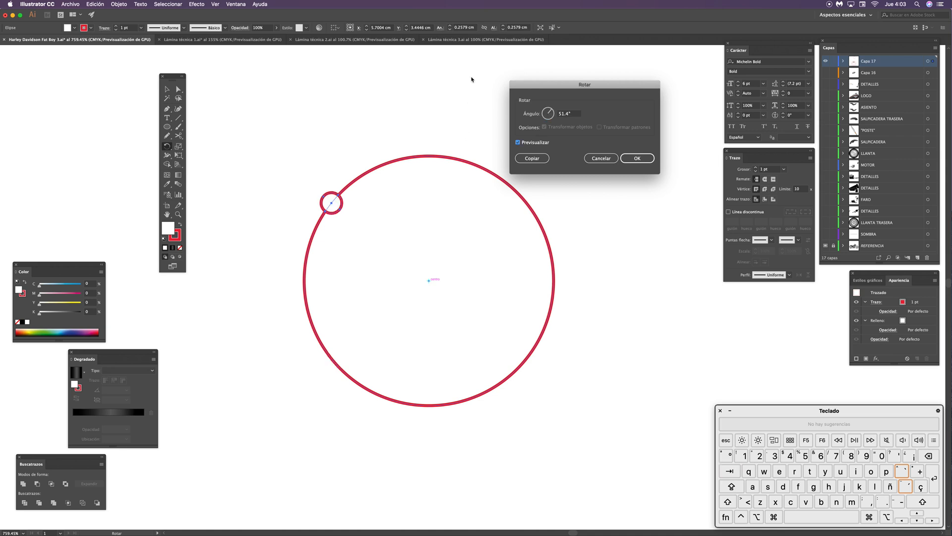
click(538, 162)
click(534, 161)
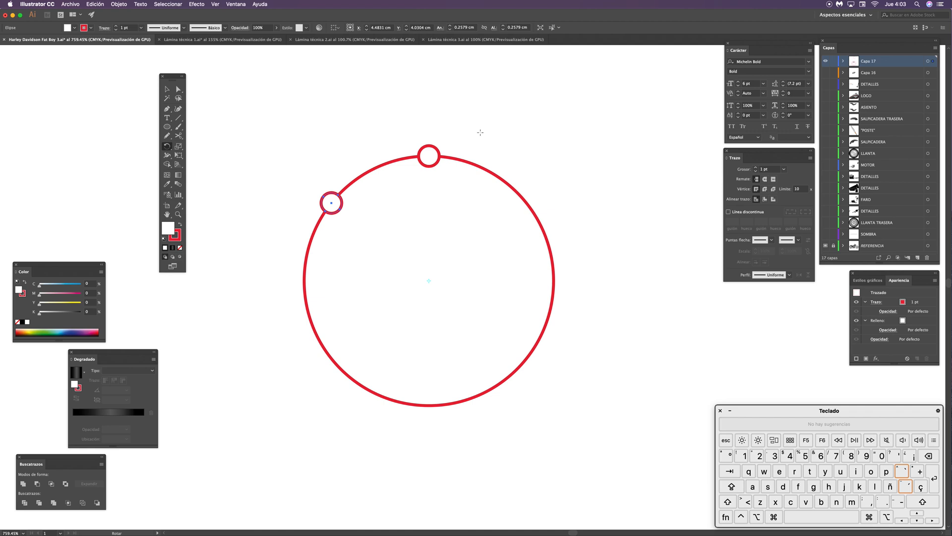
Step: Repeat the rotated copy five more times to complete the ring of seven small circles, and clear the selection
key(super)
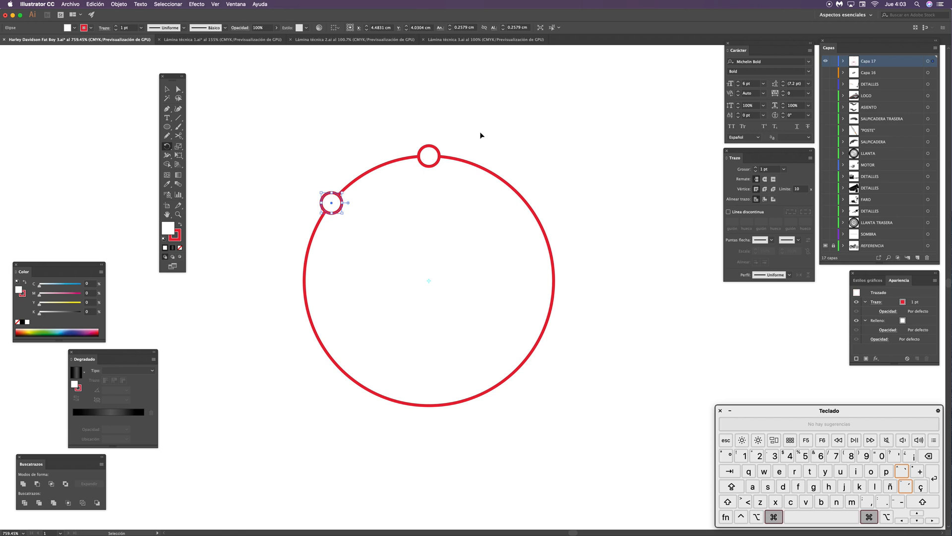
key(super+d)
key(super+d)
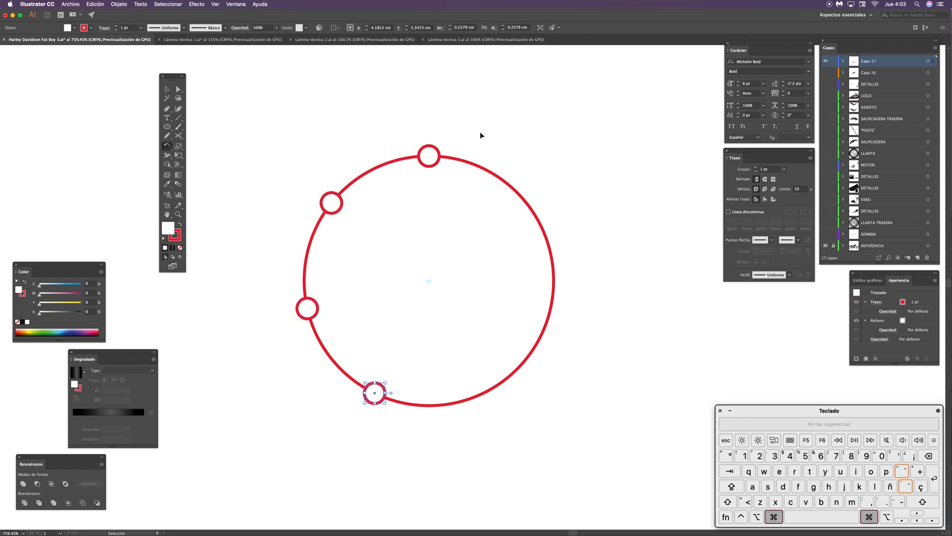
key(super+d)
key(super+d)
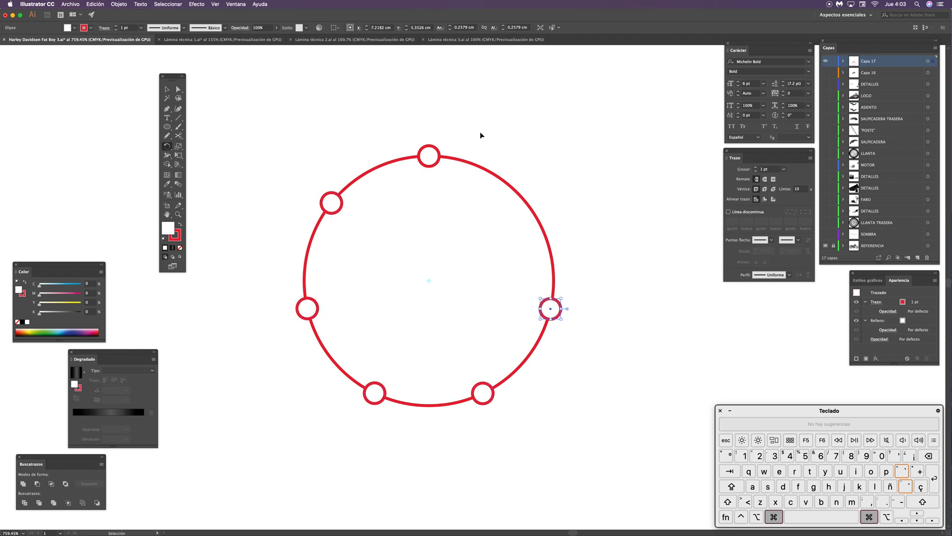
key(super+d)
key(v)
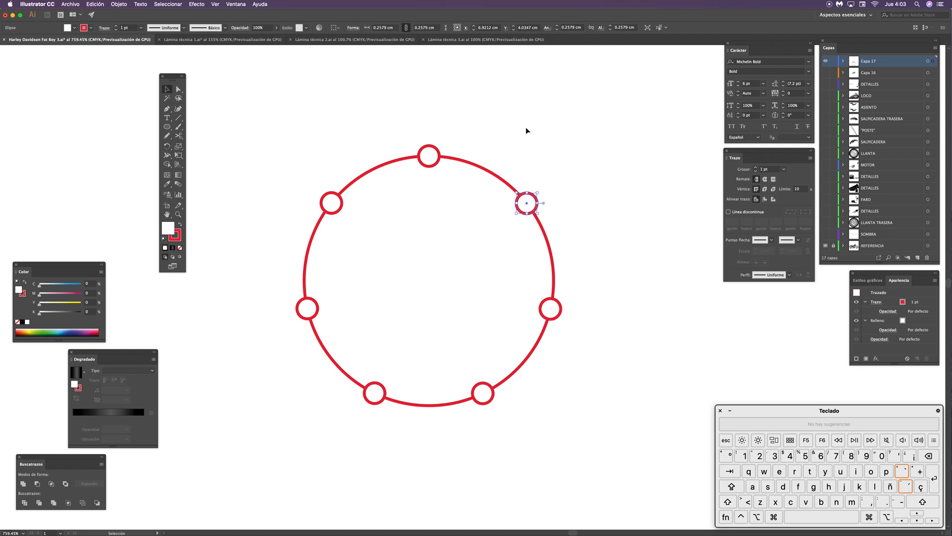
key(super+d)
click(546, 186)
click(428, 157)
click(514, 208)
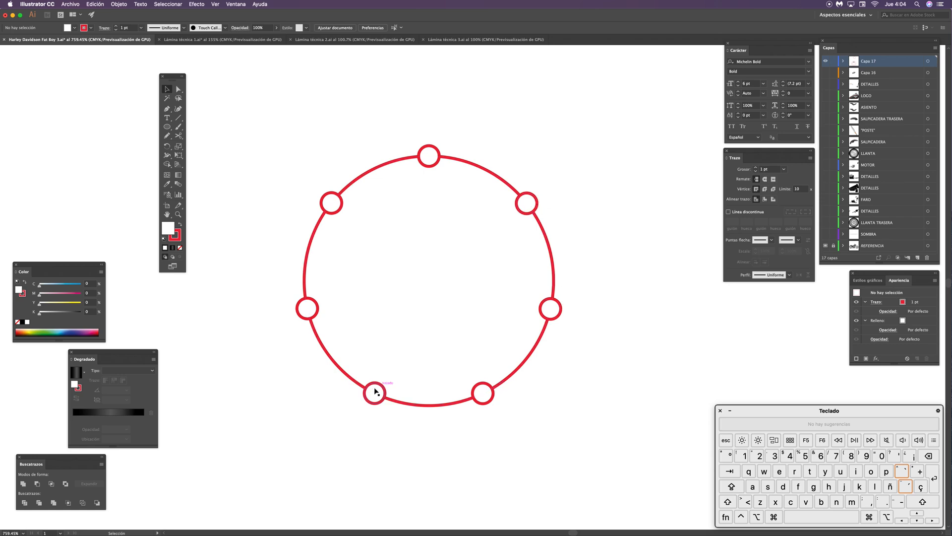
Step: Delete the copied hub circle together with its ring of seven small circles above the motorcycle
key(super+minus)
key(super+minus)
key(super+minus)
key(super+minus)
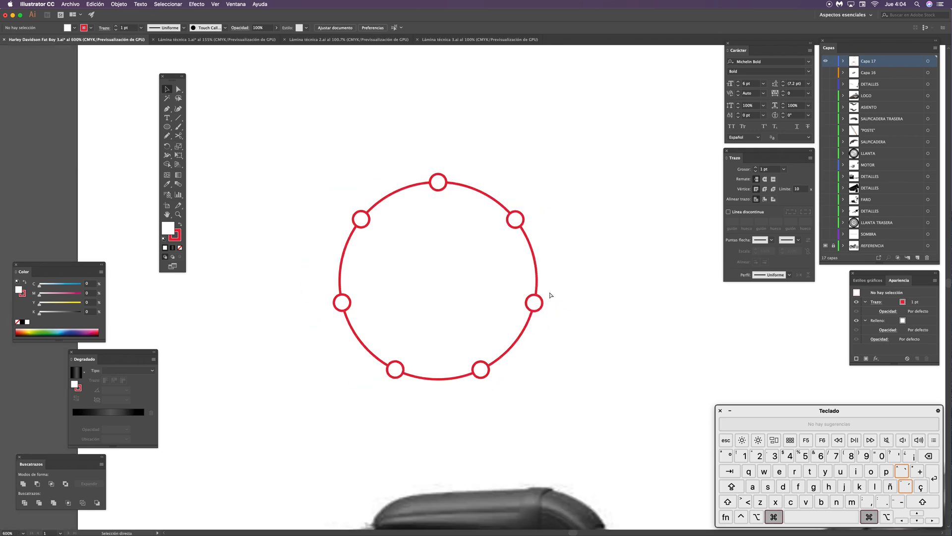
drag(469, 328, 443, 177)
key(z)
drag(409, 325, 541, 272)
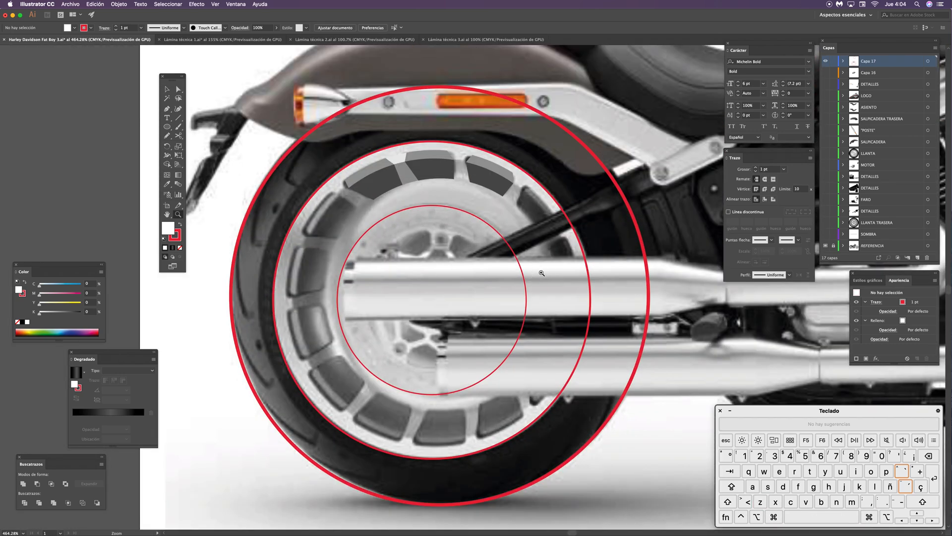
key(v)
drag(499, 151, 474, 353)
key(super+minus)
key(super+minus)
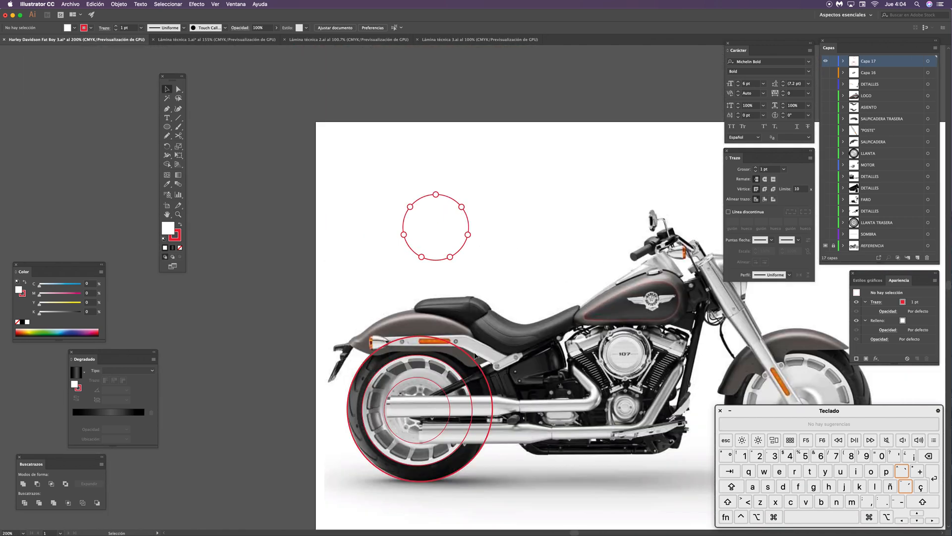
drag(483, 180, 386, 276)
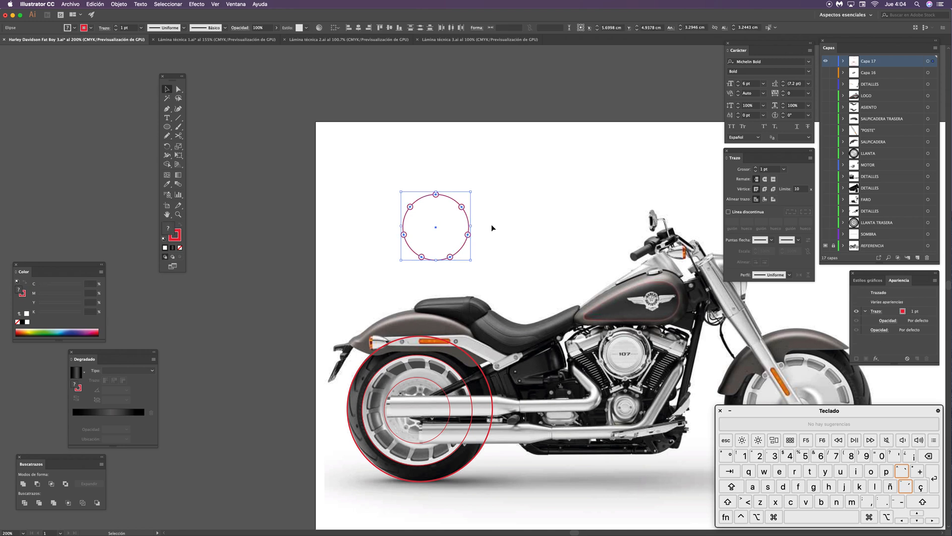
key(Delete)
Step: Show all the hidden illustration layers from SOMBRA up to Capa 16, and hide the guide layer Capa 17
scroll(555, 290, down, 5)
scroll(556, 290, right, 5)
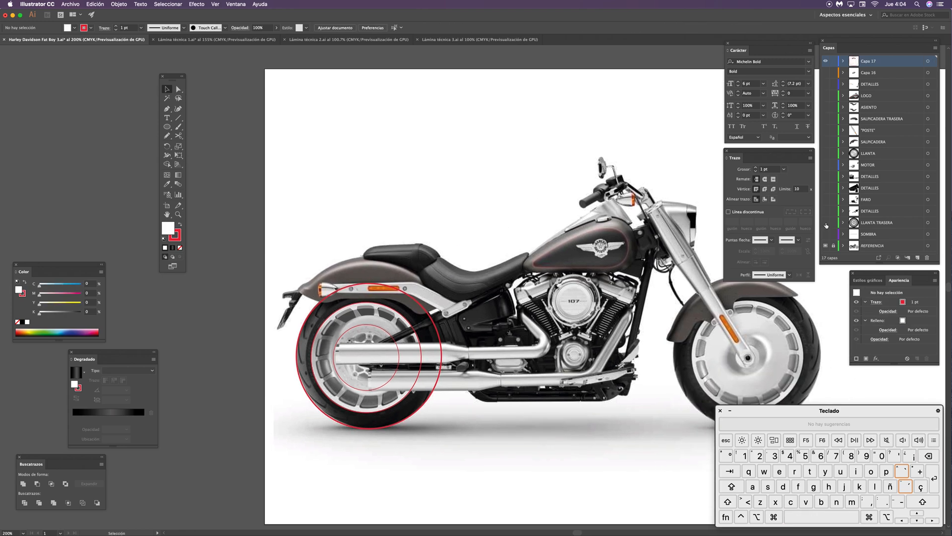
drag(826, 233, 824, 76)
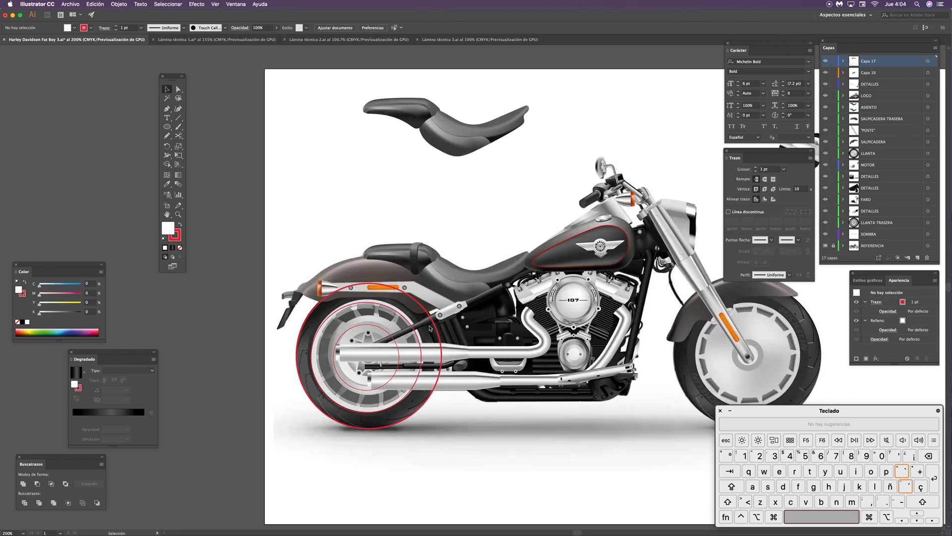
drag(449, 322, 517, 261)
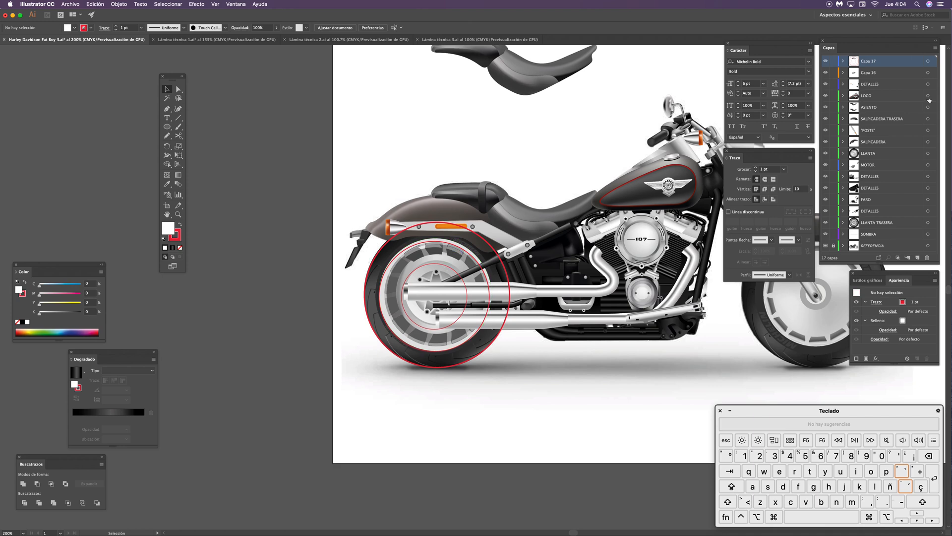
click(826, 61)
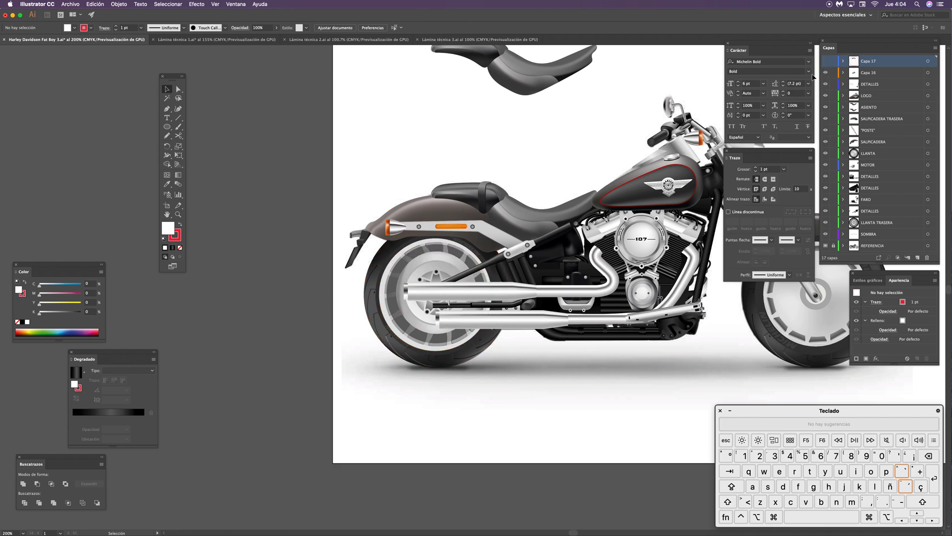
Step: Select all the rear wheel artwork on layer LLANTA TRASERA and lock the other visible layers
key(z)
drag(447, 362, 617, 409)
key(space)
key(super+minus)
key(super+minus)
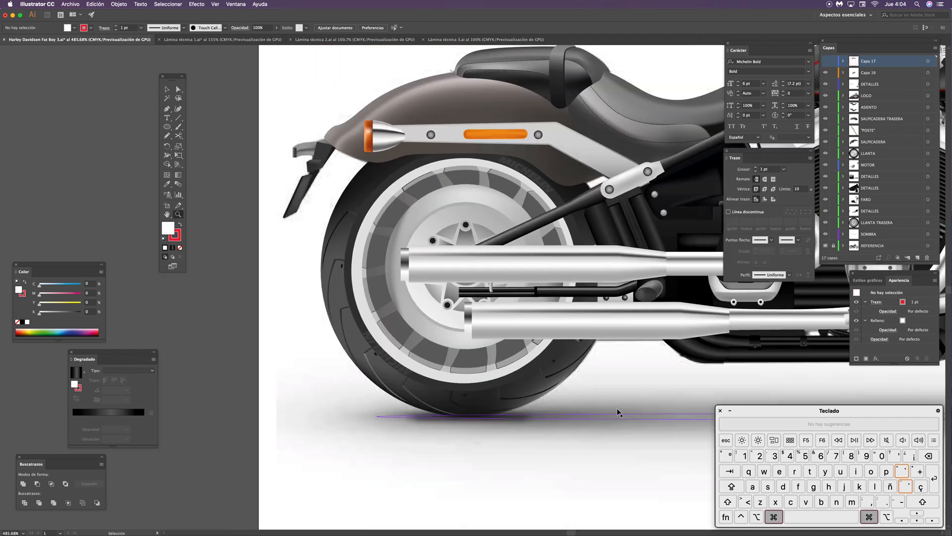
key(v)
click(480, 233)
key(space)
drag(576, 246, 541, 308)
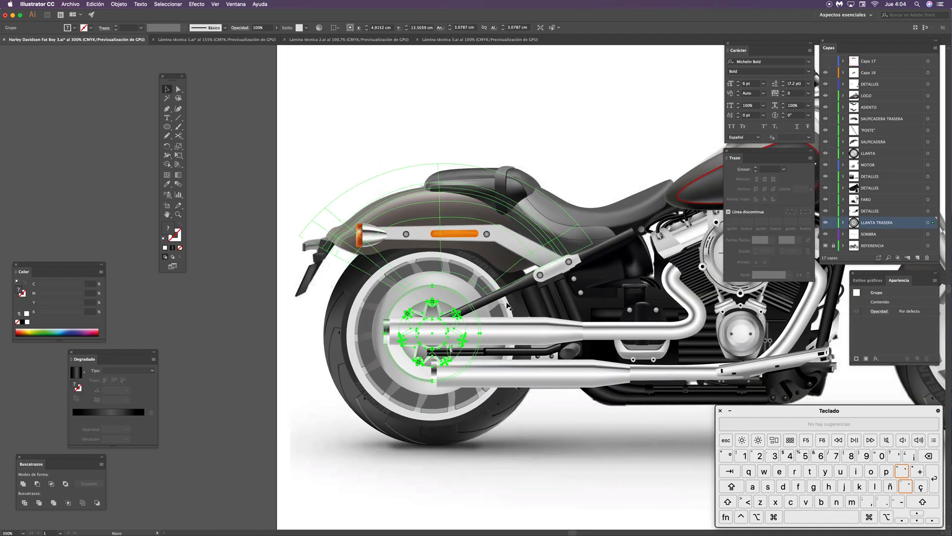
shift+click(423, 285)
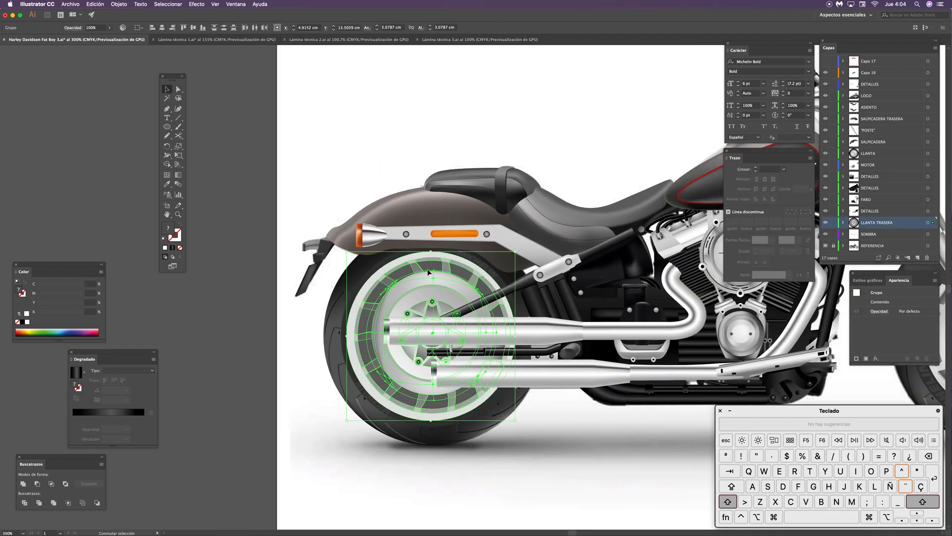
alt+click(858, 224)
drag(834, 211, 836, 80)
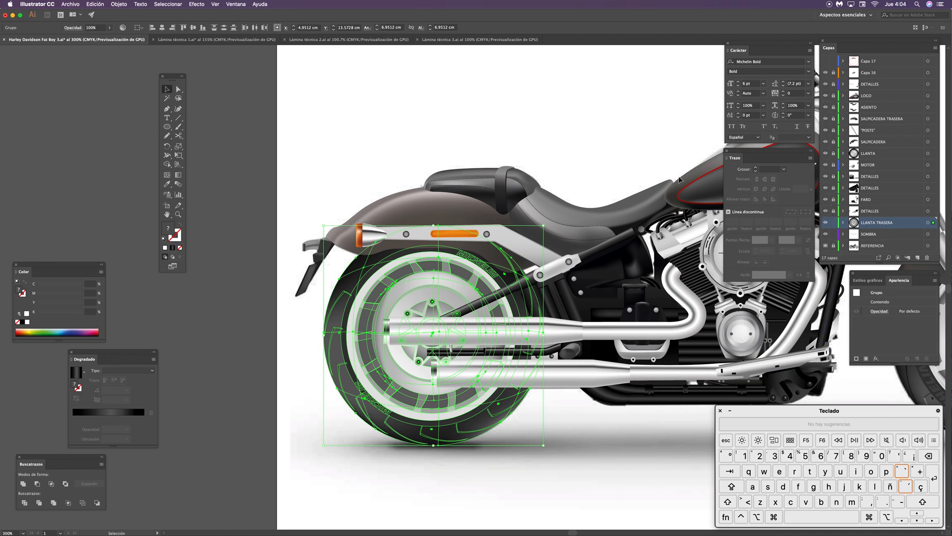
Step: Place a copy of the whole rear wheel in the area above the motorcycle's seat and clear the selection
key(space)
key(space)
drag(447, 294, 474, 106)
key(space)
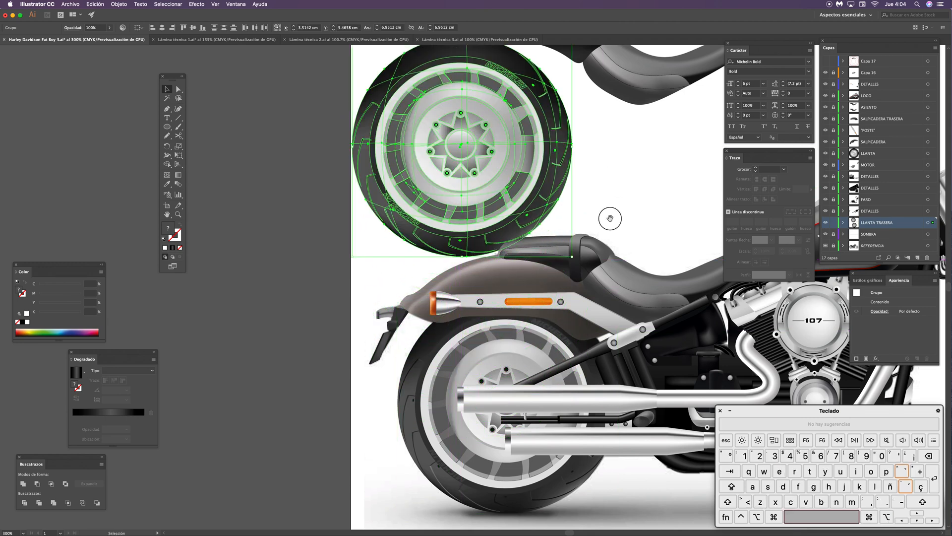
drag(608, 208, 461, 426)
drag(345, 364, 379, 344)
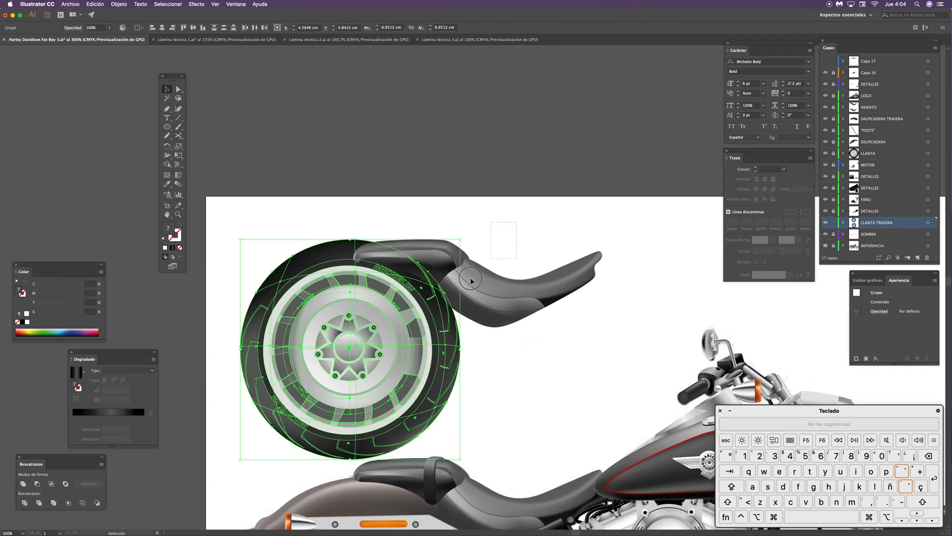
click(484, 235)
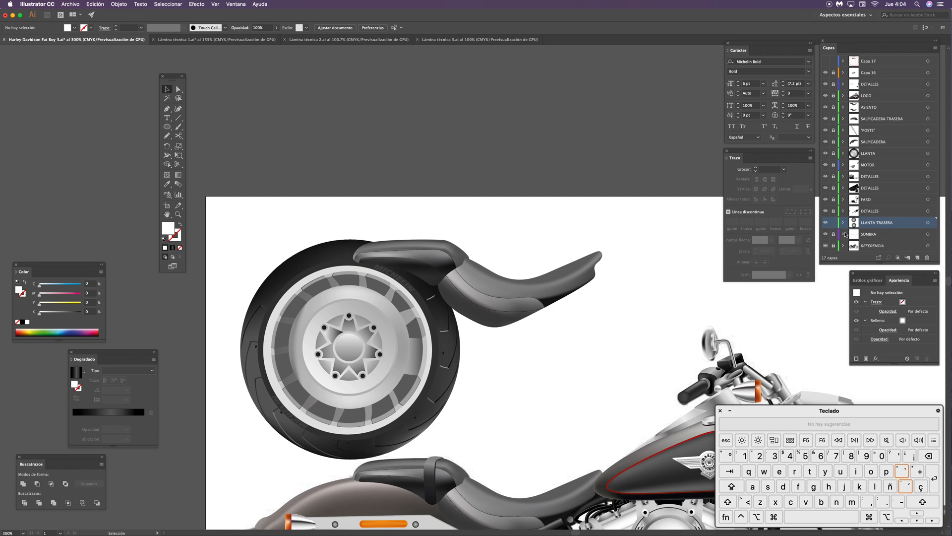
Step: Unlock all layers except SOMBRA and REFERENCIA, and delete the spare seat pieces beside the copied wheel
drag(833, 178, 833, 72)
click(486, 266)
key(BackSpace)
click(479, 291)
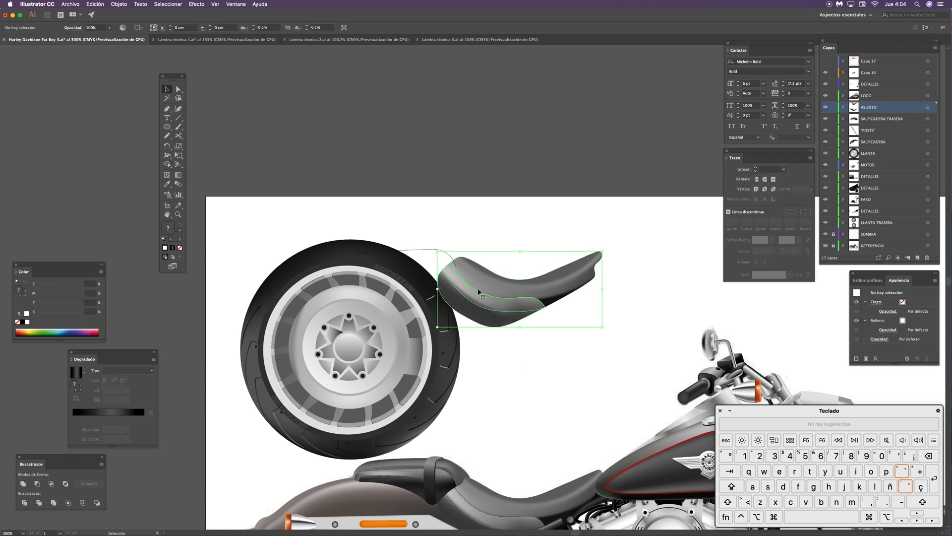
key(BackSpace)
click(451, 257)
key(BackSpace)
Step: Move the copied rear wheel into the clear white area further right above the motorcycle and deselect it
drag(393, 324, 553, 279)
key(super+z)
drag(484, 237, 265, 457)
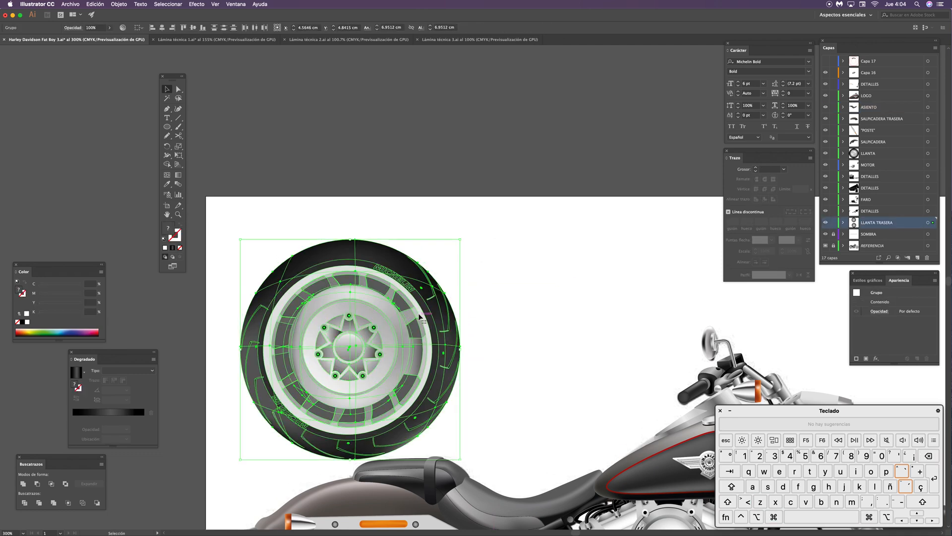
drag(392, 320, 531, 283)
click(623, 254)
Step: Examine the hub, rim slots, MICHELIN lettering and tread marks of the copied rear wheel
drag(491, 340, 603, 243)
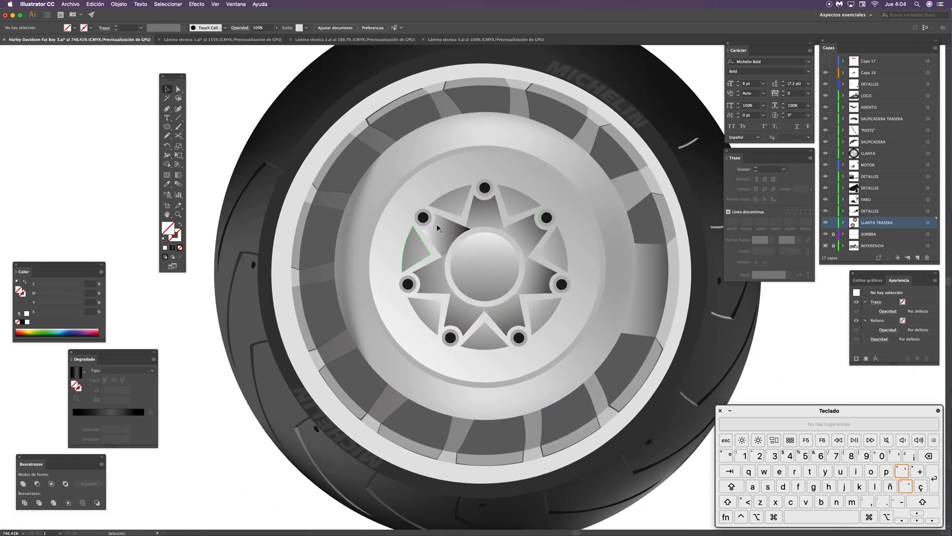
drag(563, 306, 553, 312)
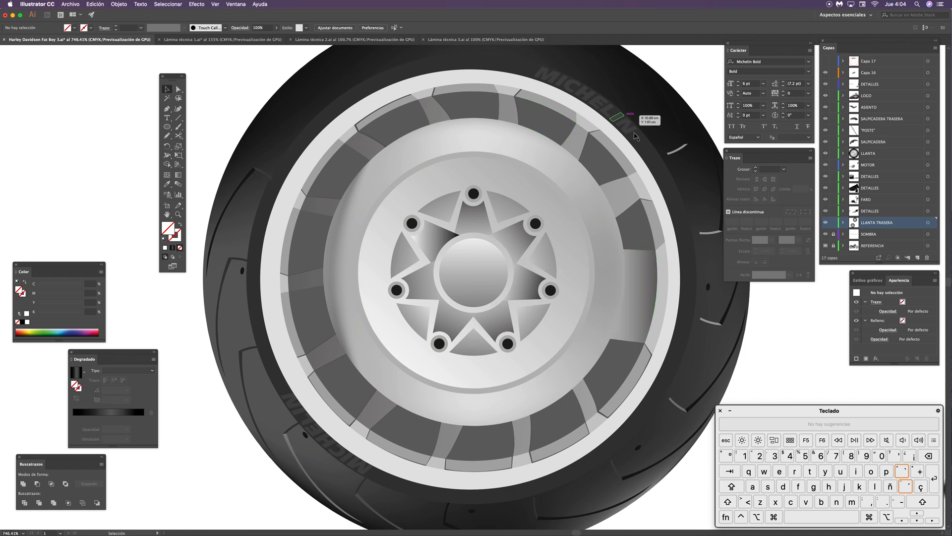
drag(583, 229, 559, 233)
key(super+minus)
key(super+minus)
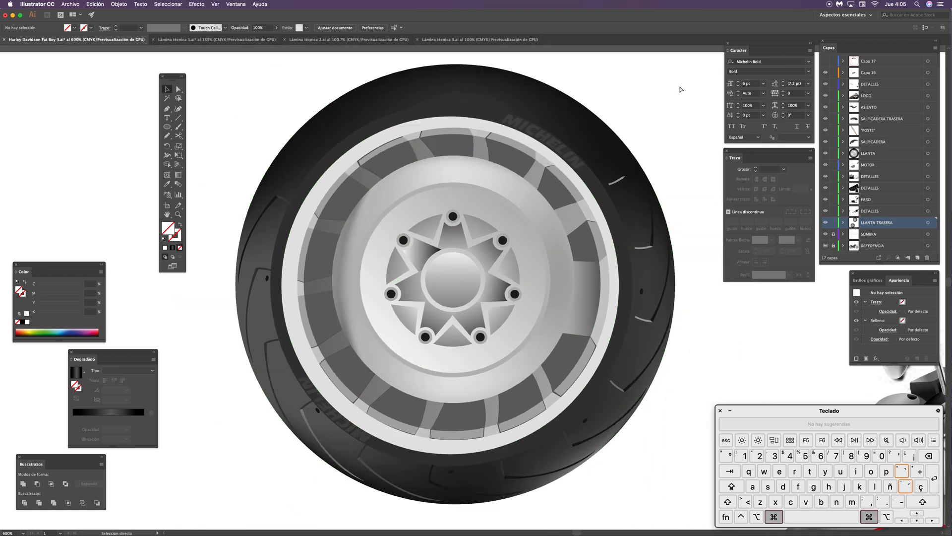
drag(478, 230, 437, 207)
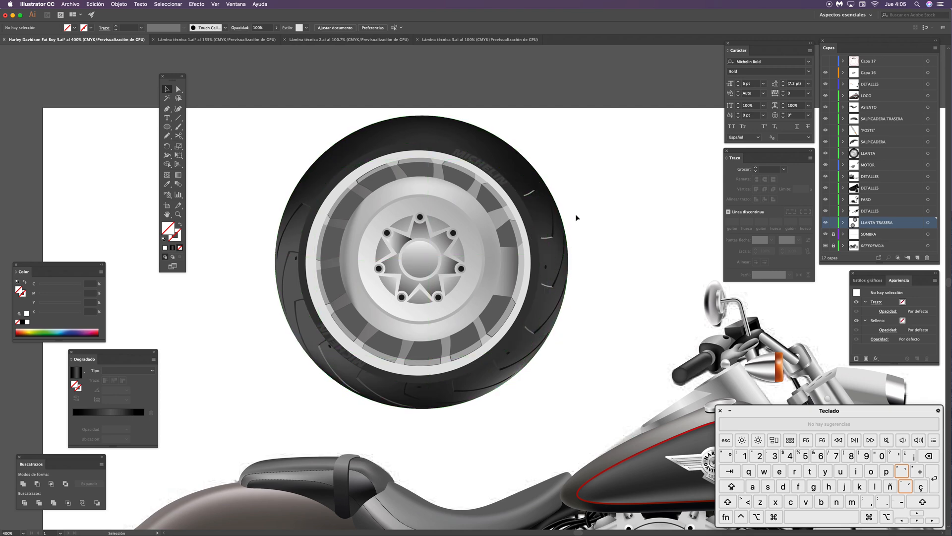
key(z)
drag(581, 243, 597, 225)
key(v)
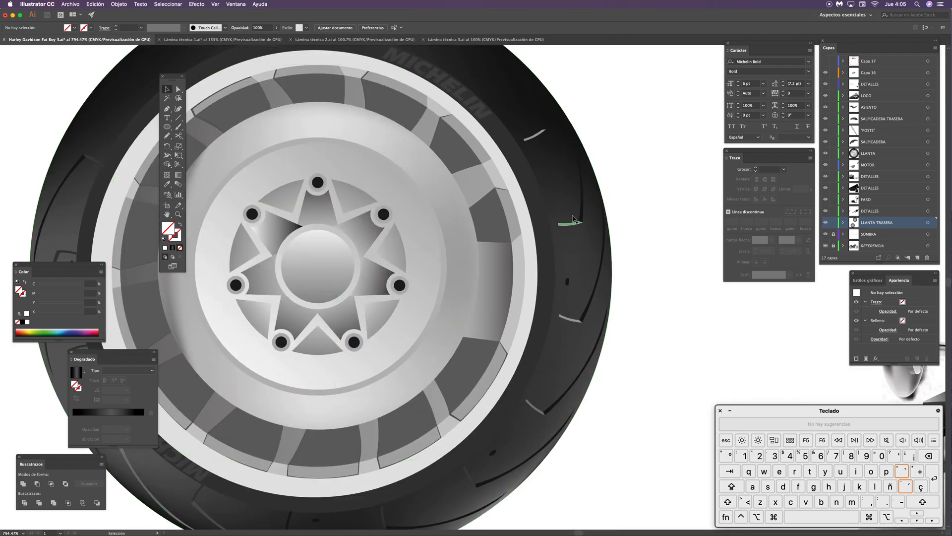
Step: Delete the copied rear wheel above the motorcycle
key(super+minus)
key(super+minus)
key(super+minus)
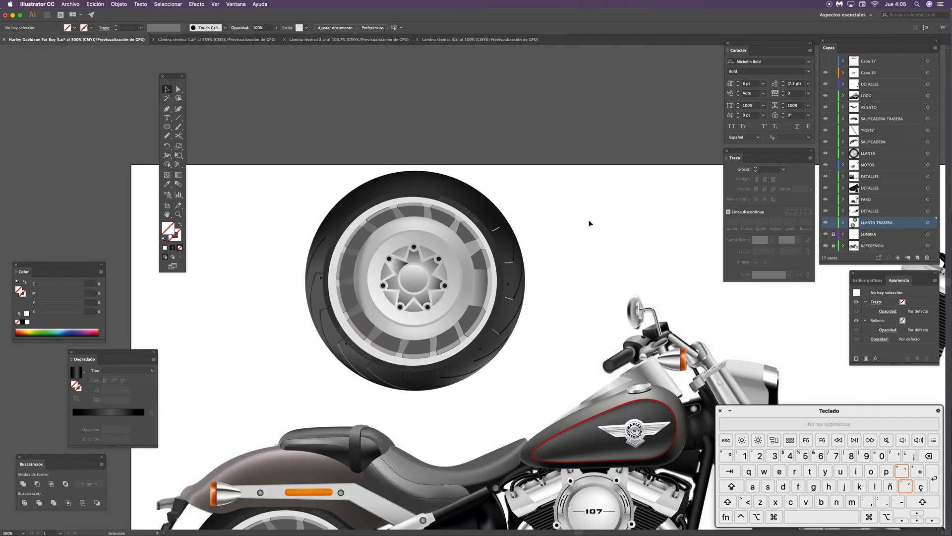
drag(312, 198, 519, 369)
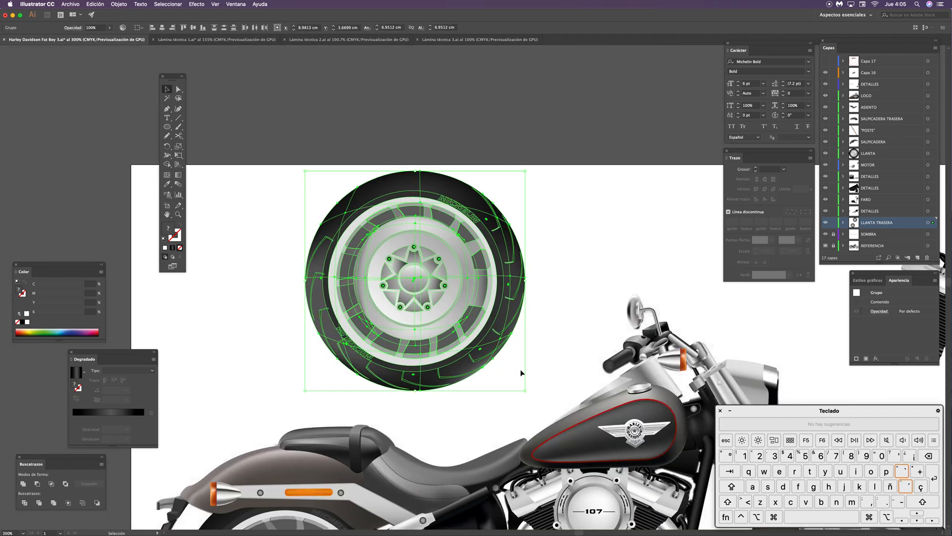
key(BackSpace)
Step: Examine the motorcycle's rear half and the shading of the round lower engine cover between the exhaust pipes
drag(442, 331, 445, 141)
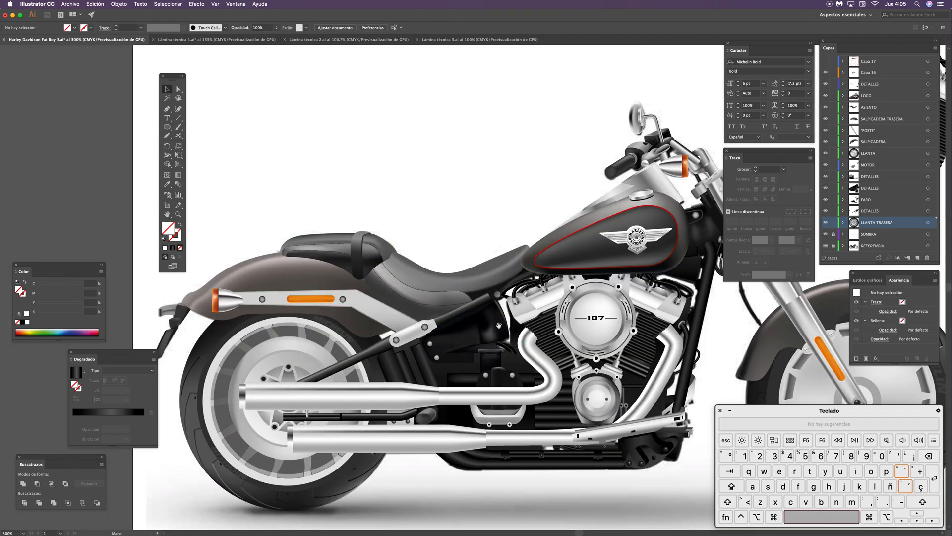
drag(499, 329, 533, 254)
key(v)
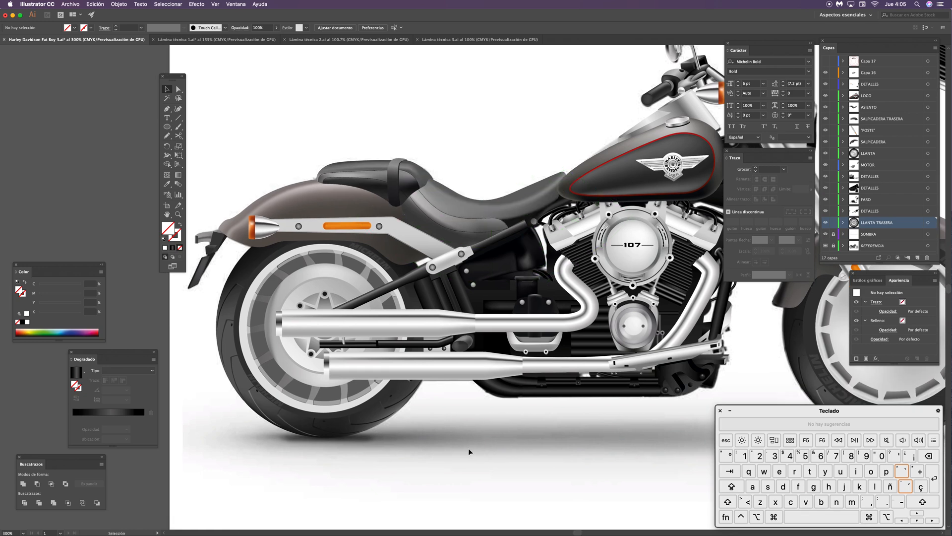
drag(622, 427, 456, 389)
key(z)
drag(475, 320, 639, 270)
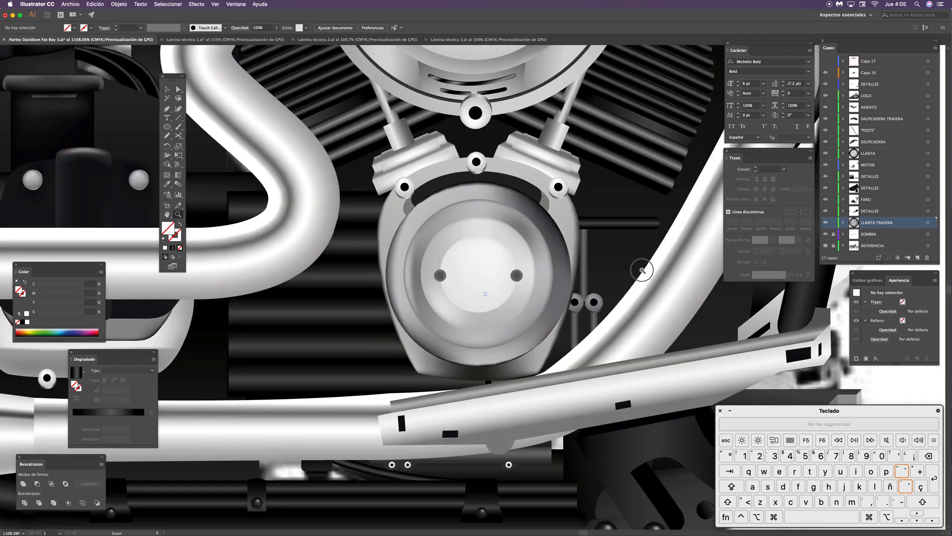
key(v)
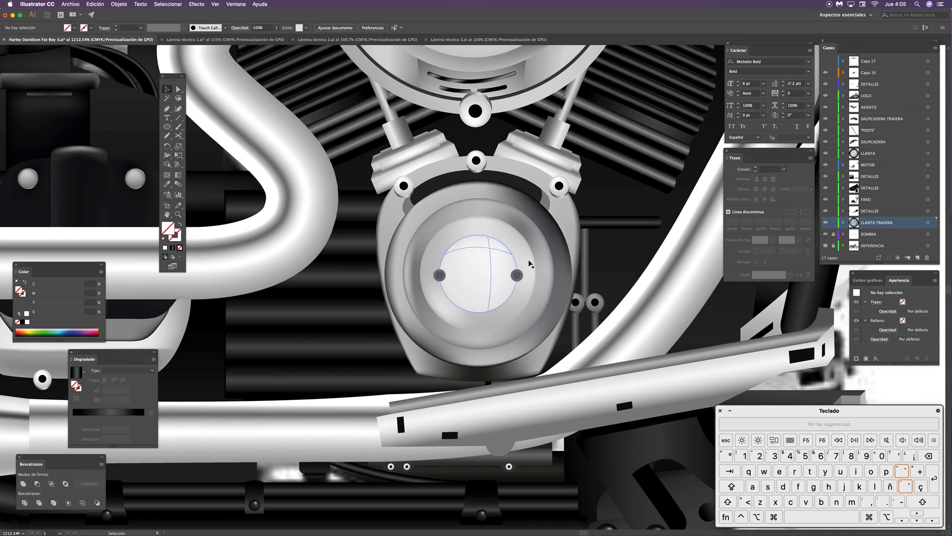
key(super+minus)
key(super+minus)
key(super+minus)
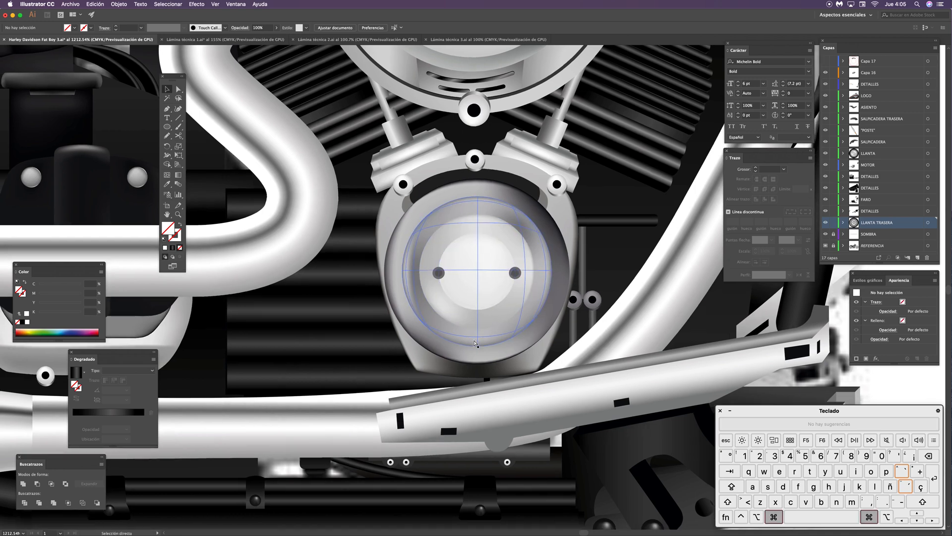
Step: Examine the front fork, front fender and front wheel of the finished illustration
key(space)
drag(587, 259, 409, 305)
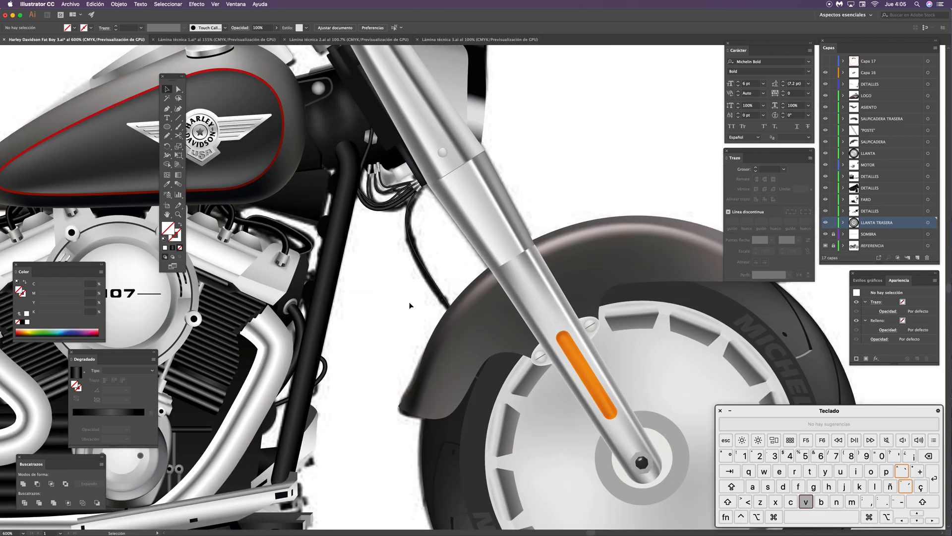
key(space)
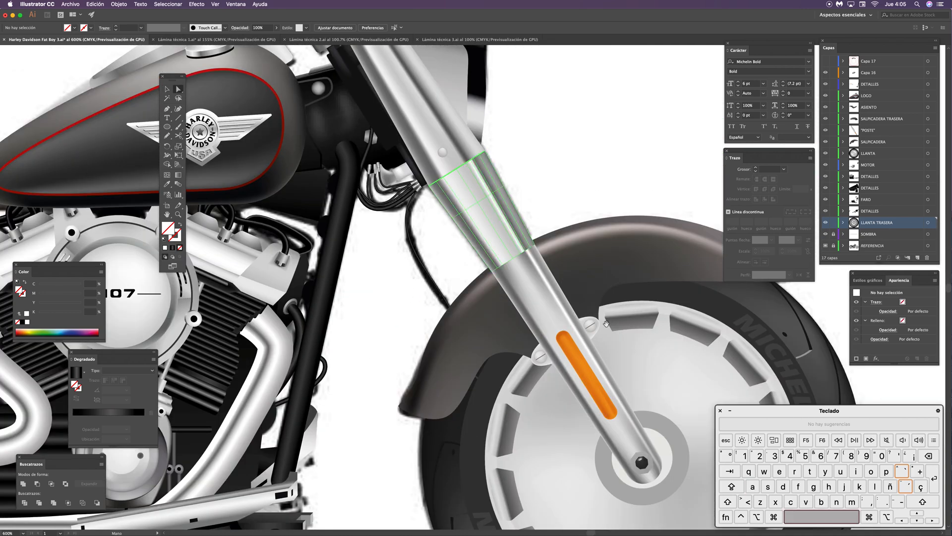
drag(623, 332, 457, 203)
drag(552, 314, 502, 384)
key(v)
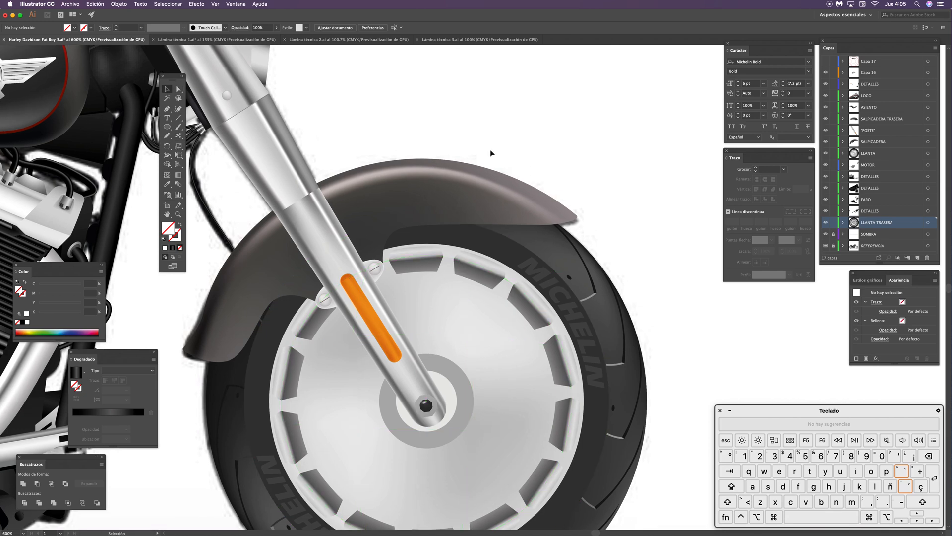
key(space)
drag(358, 225, 588, 465)
Step: Examine the handlebar area and the gradient shading on the mirror and its curved arm
key(super+minus)
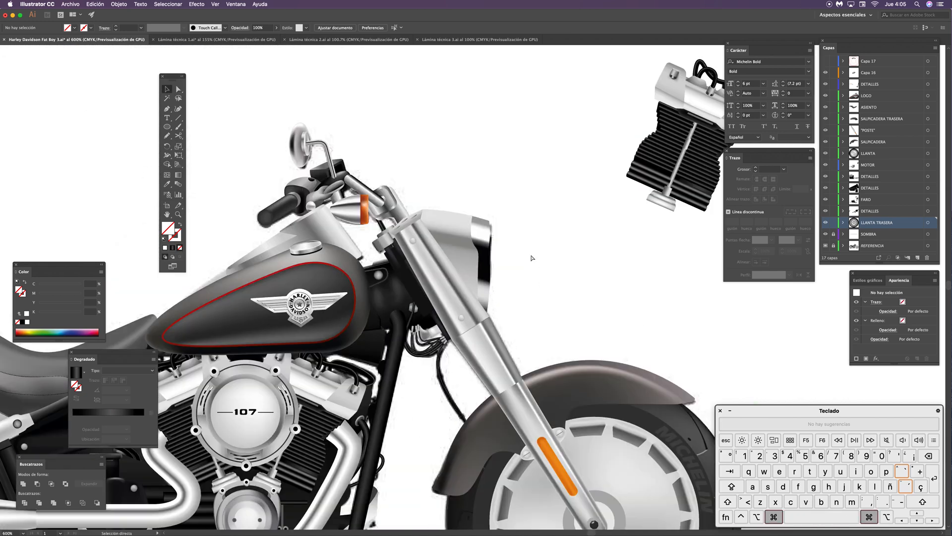
key(super+space)
drag(296, 157, 415, 134)
key(super+space)
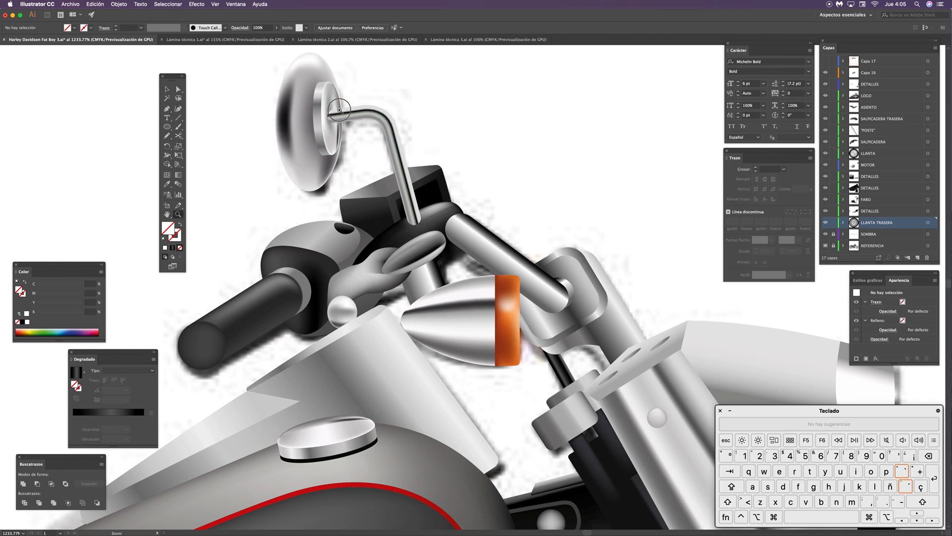
drag(347, 113, 446, 106)
key(a)
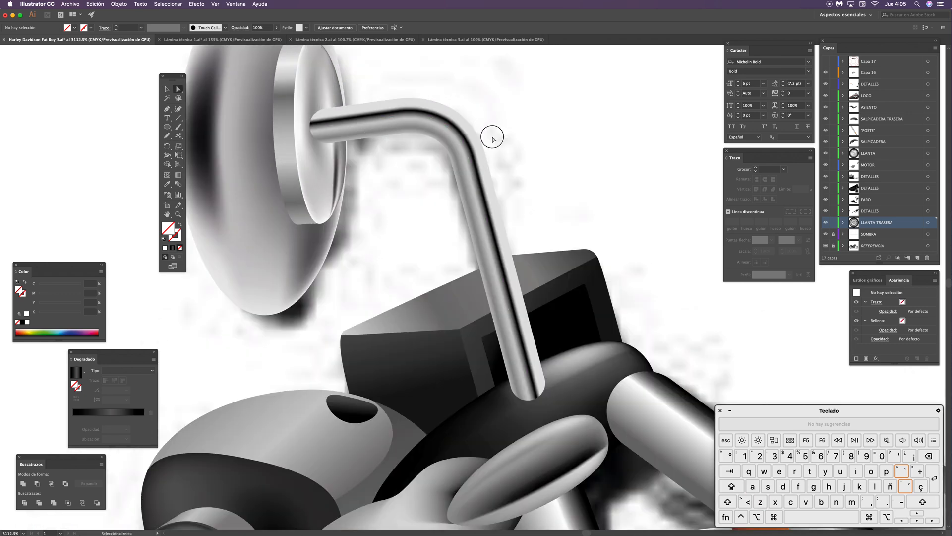
Step: Move the mirror's round mount group out beside the mirror, undo the move and clear the selection
click(492, 137)
key(super+minus)
key(super+minus)
key(super+minus)
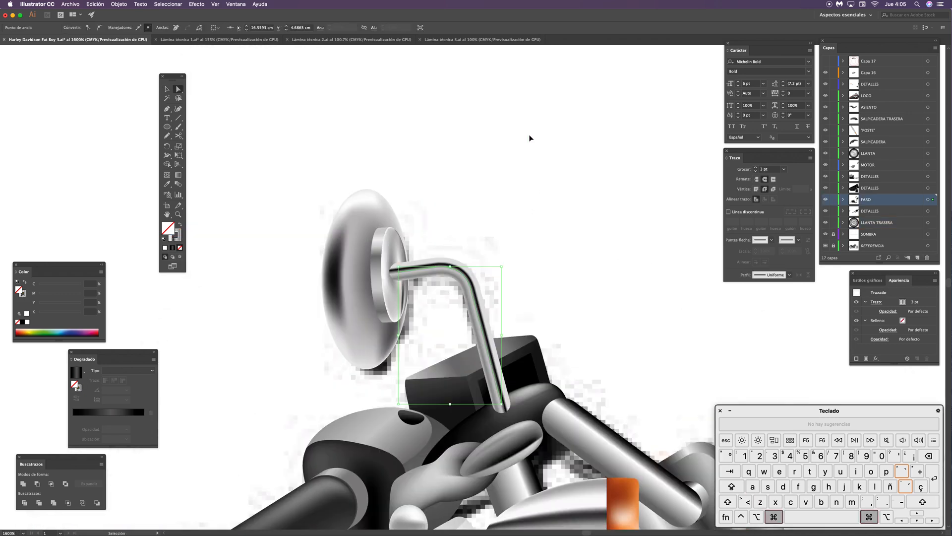
key(space)
drag(483, 241, 556, 94)
key(v)
key(space)
click(467, 138)
drag(466, 138, 379, 157)
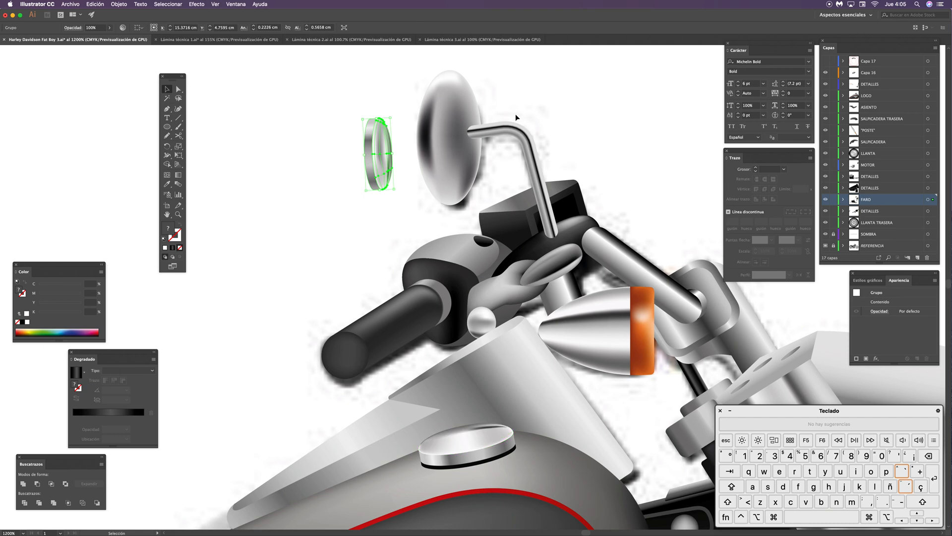
key(super+z)
click(595, 117)
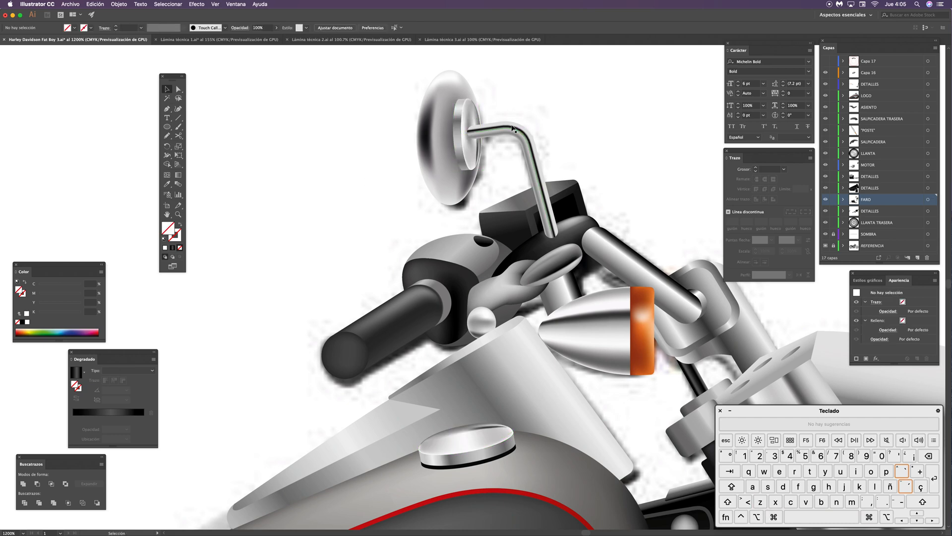
Step: Examine the handlebar and headlight area, and the complete motorcycle illustration on its artboard
drag(695, 191, 544, 214)
key(v)
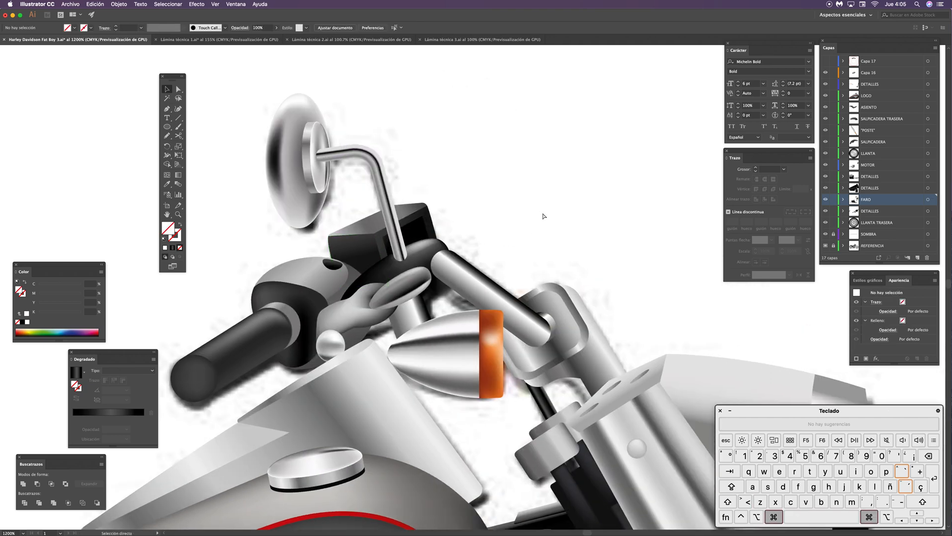
key(super+minus)
key(super+minus)
key(super+minus)
key(super+minus)
key(super+minus)
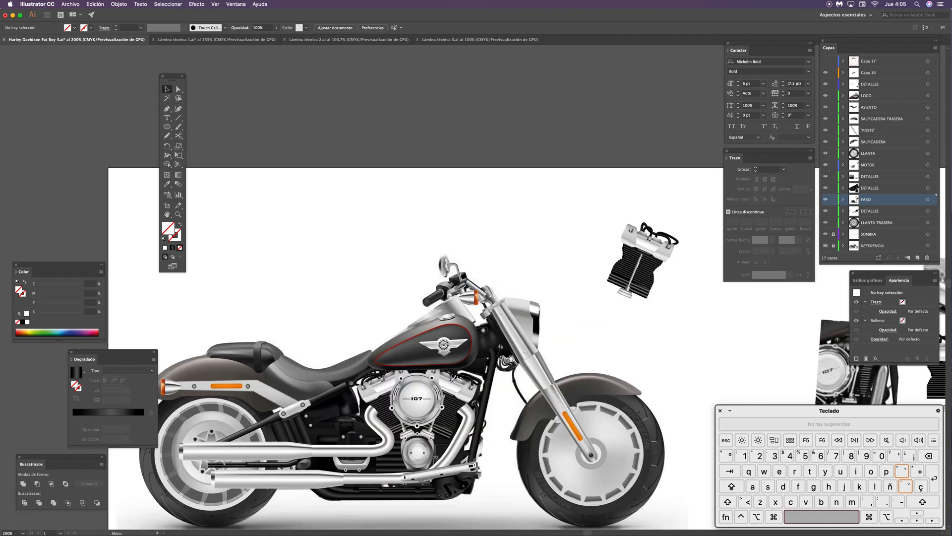
drag(509, 363, 556, 243)
drag(540, 302, 547, 309)
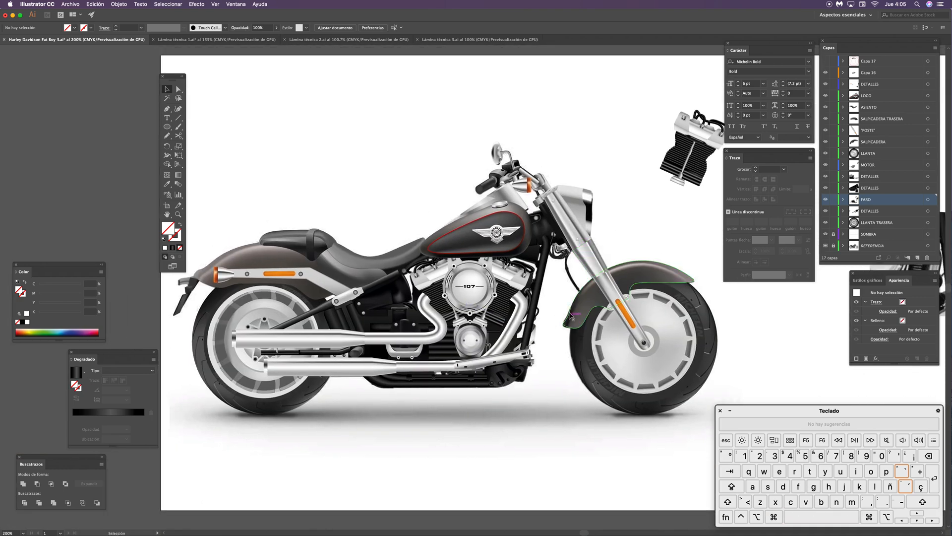
drag(551, 243, 505, 243)
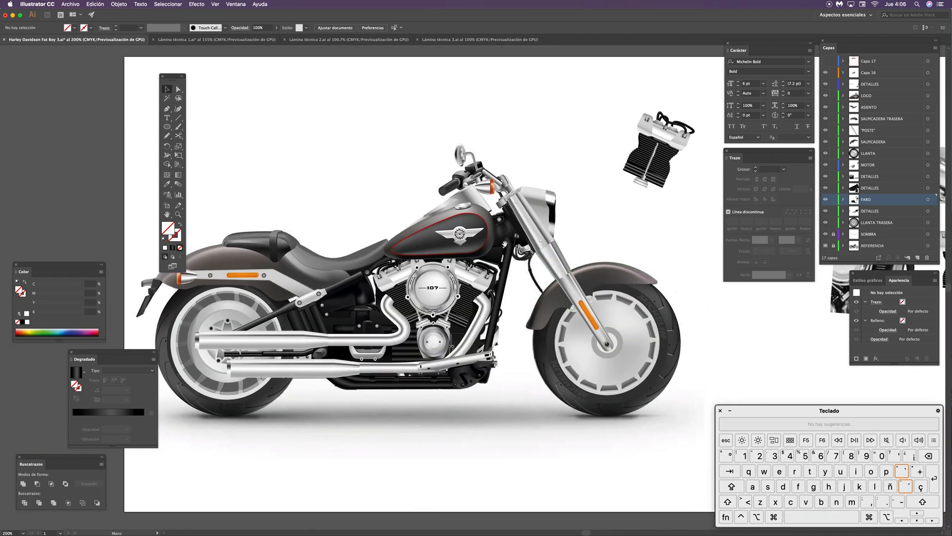
Step: Move the floating tools palette off the artboard, and select the whole motorcycle to inspect its paths before clearing the selection
drag(171, 78, 90, 82)
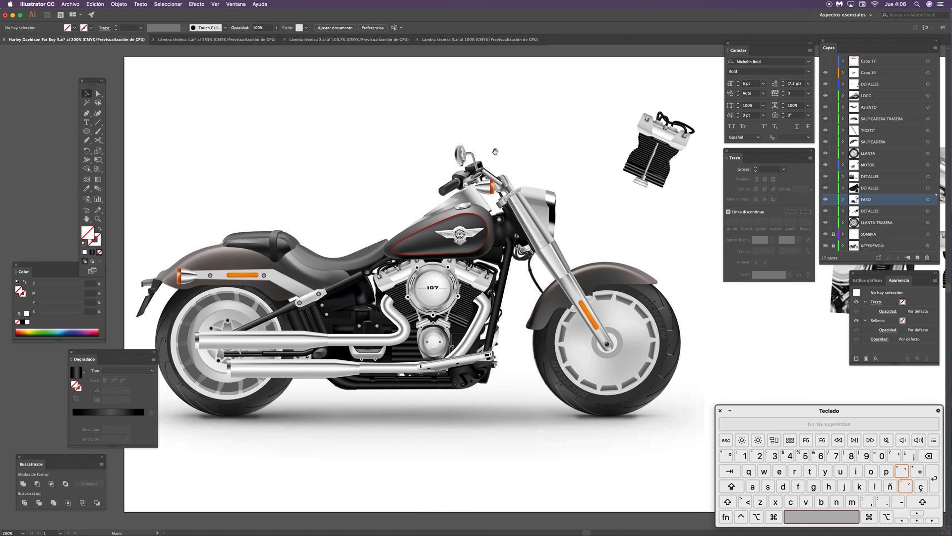
scroll(496, 151, down, 3)
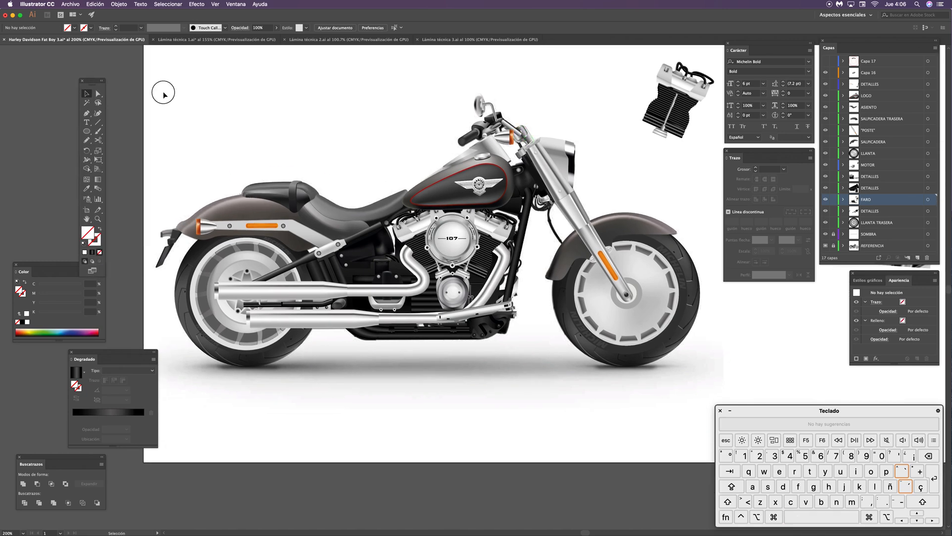
drag(163, 88, 644, 367)
scroll(368, 140, up, 2)
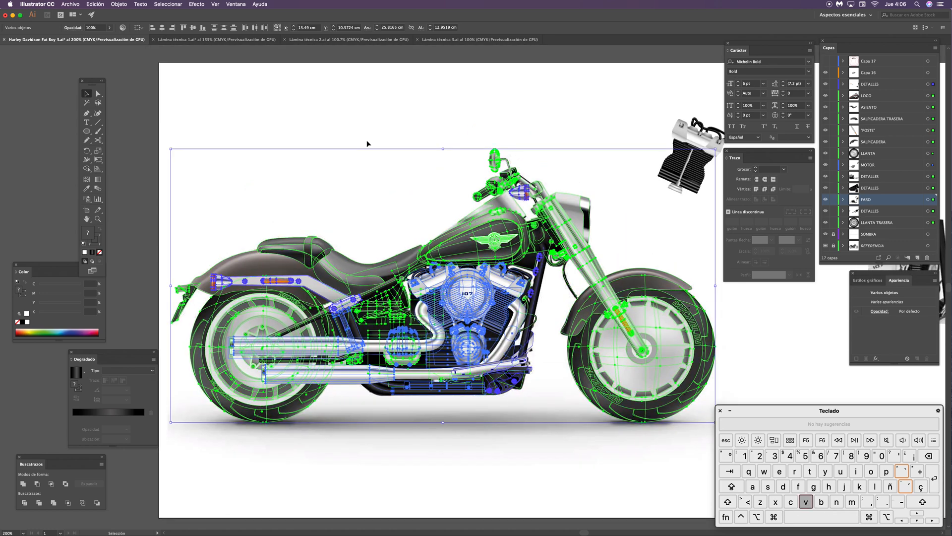
click(364, 153)
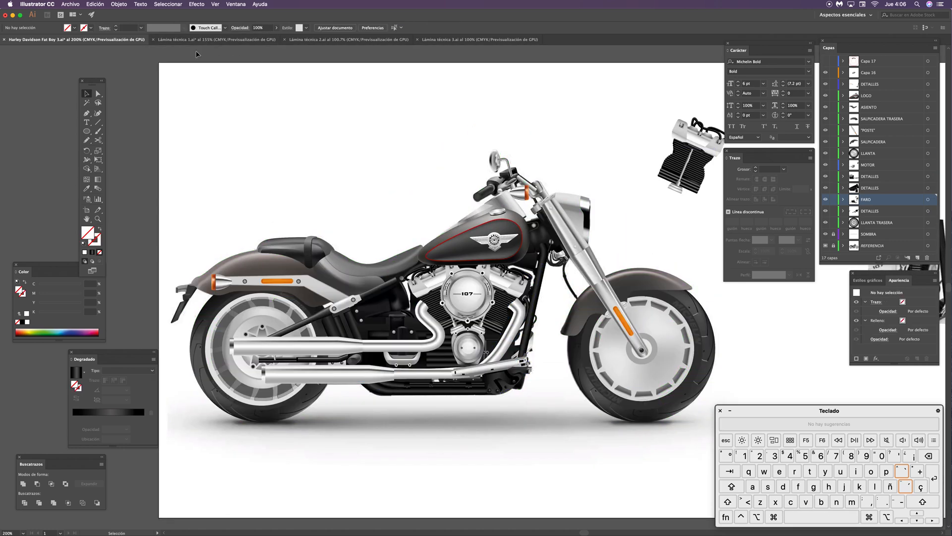
Step: Switch to Lámina técnica 1.ai, hide the panels and examine the black Fat Boy technical sheet with its specification table
click(216, 42)
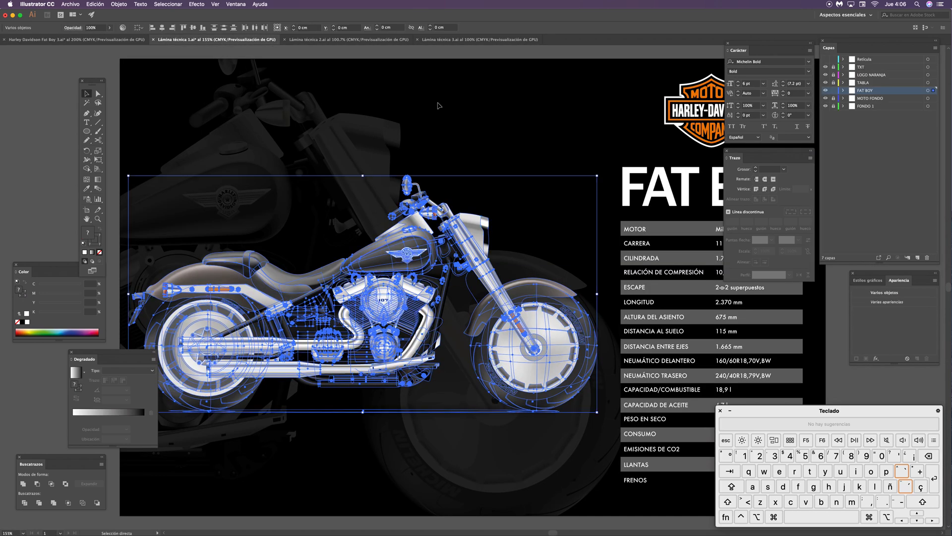
key(Tab)
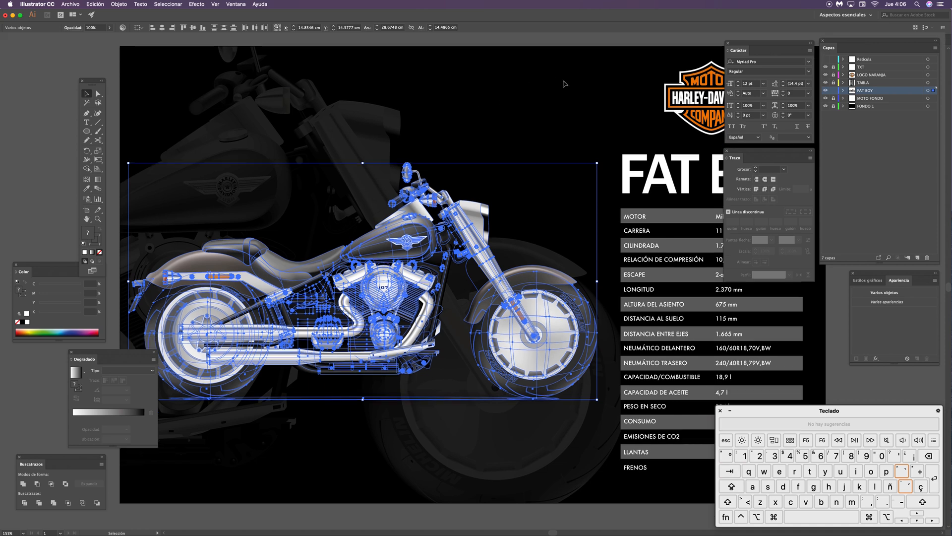
click(560, 43)
key(space)
drag(565, 198, 537, 196)
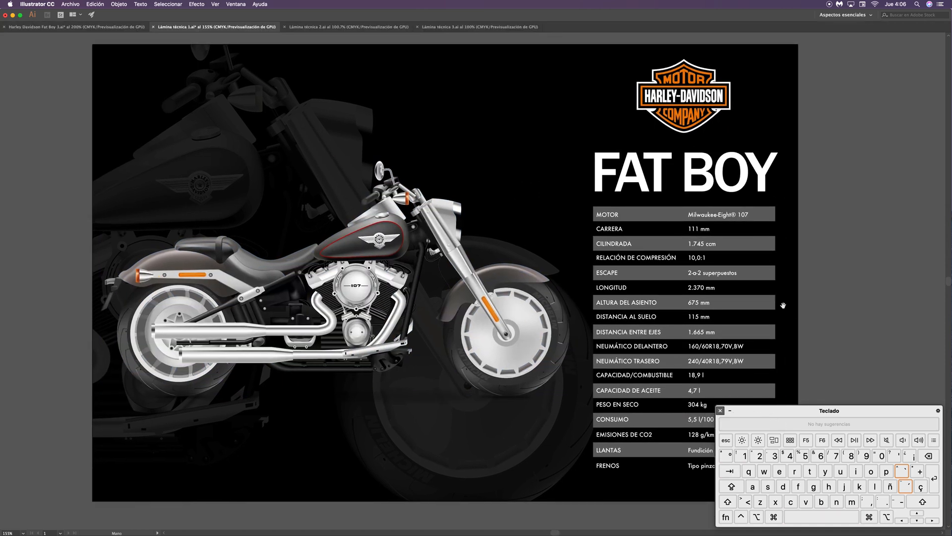
drag(797, 334, 786, 351)
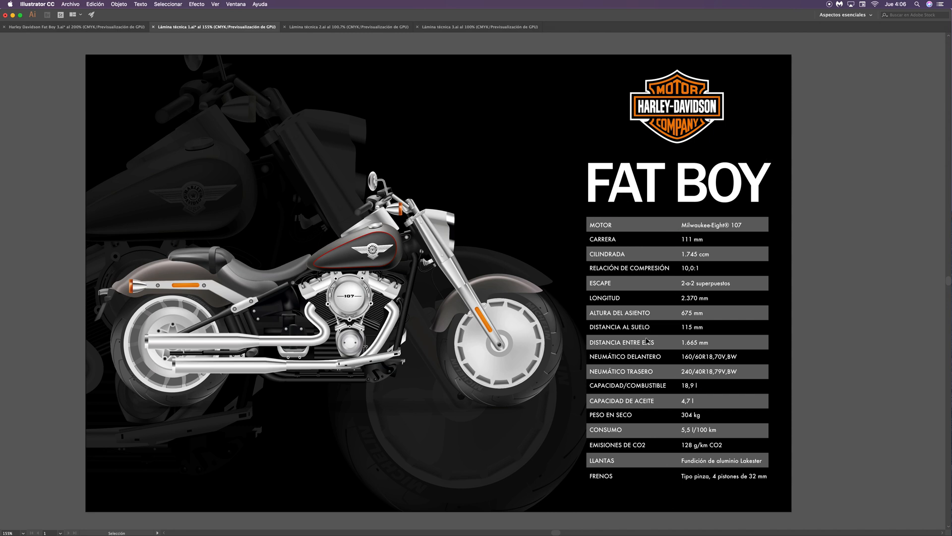
scroll(526, 337, up, 1)
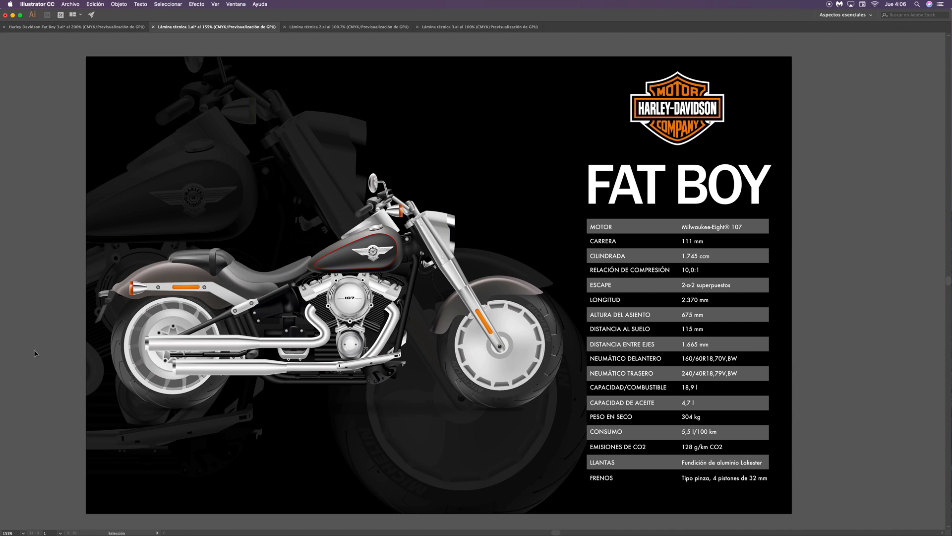
key(super+1)
drag(498, 224, 452, 225)
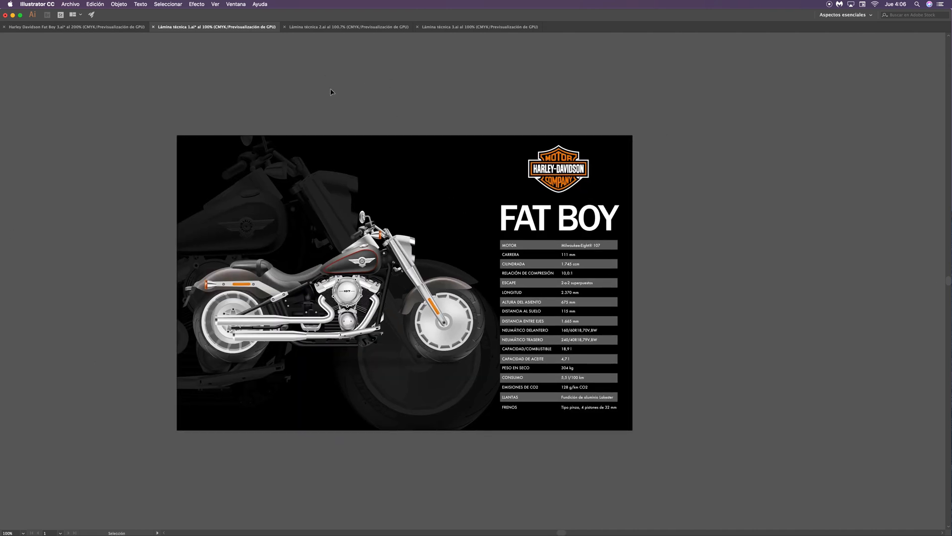
Step: Switch to Lámina técnica 2.ai and examine the light grey grid version of the Fat Boy technical sheet
click(345, 28)
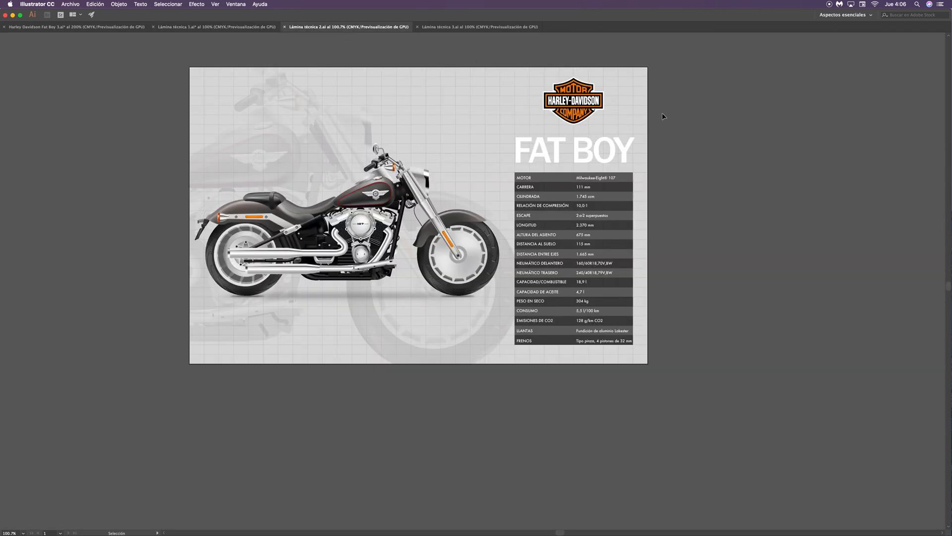
drag(576, 199, 610, 224)
key(super+plus)
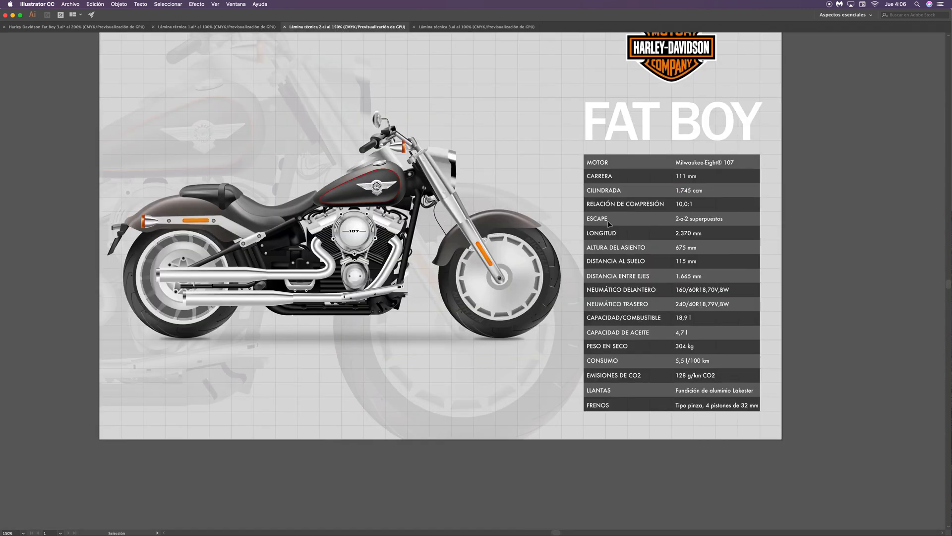
scroll(573, 128, up, 2)
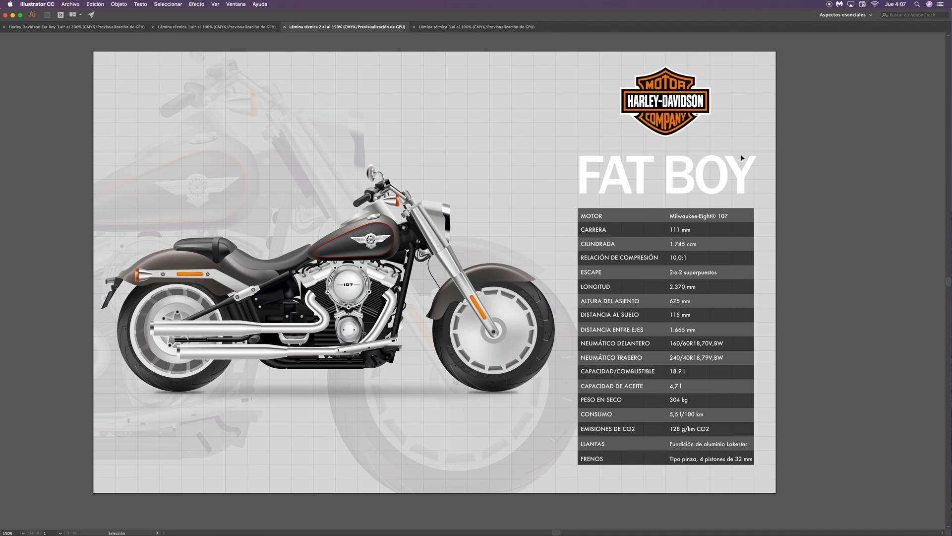
scroll(442, 94, right, 3)
scroll(441, 95, up, 2)
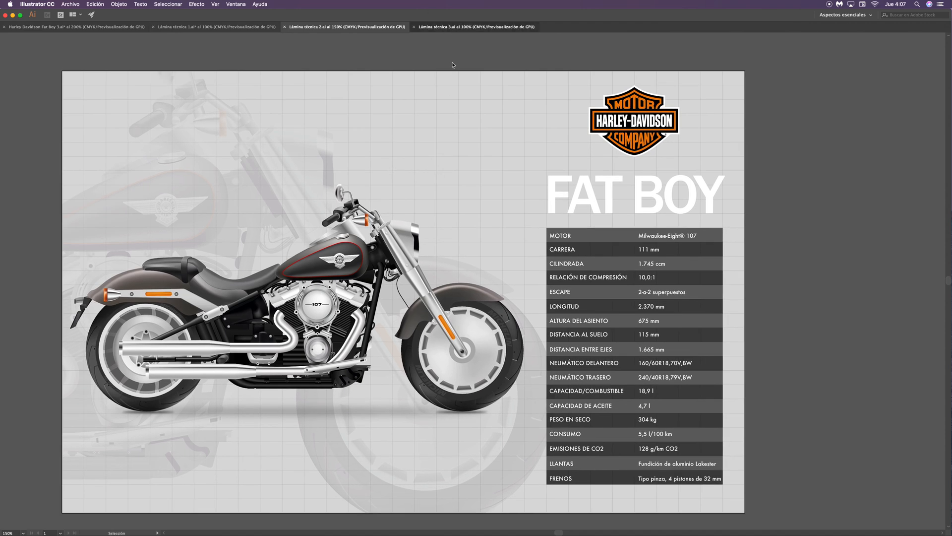
Step: Switch to Lámina técnica 3.ai and examine the Fat Boy technical sheet with the brick wall background
key(ctrl+Tab)
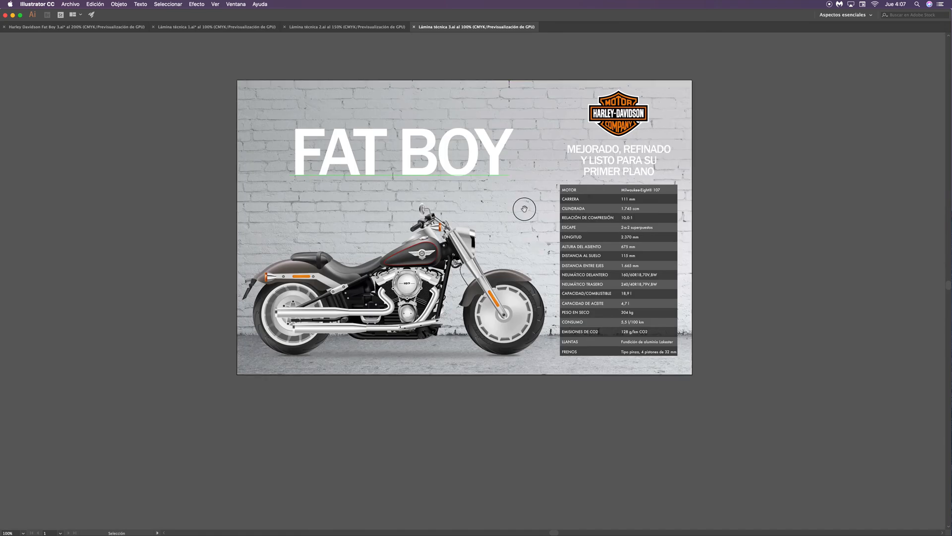
scroll(524, 213, up, 2)
key(super+plus)
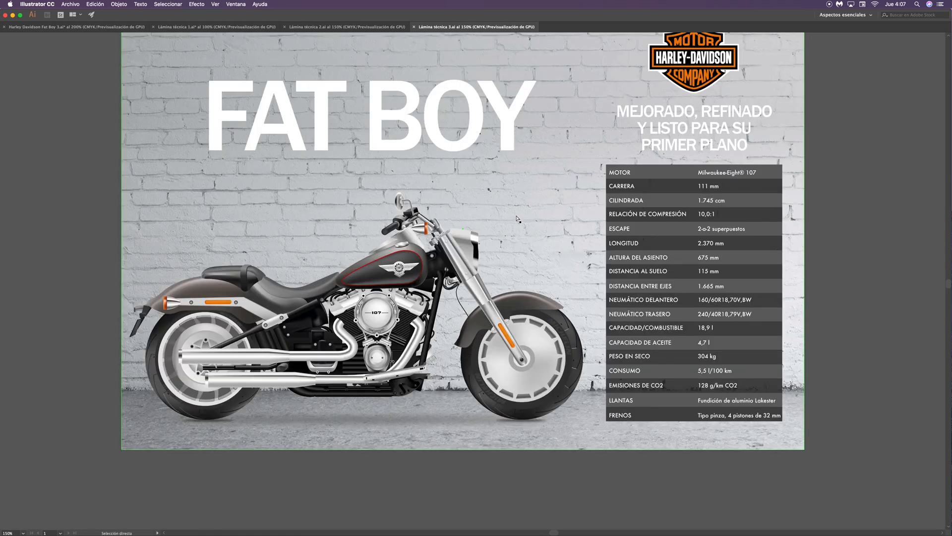
drag(455, 223, 433, 268)
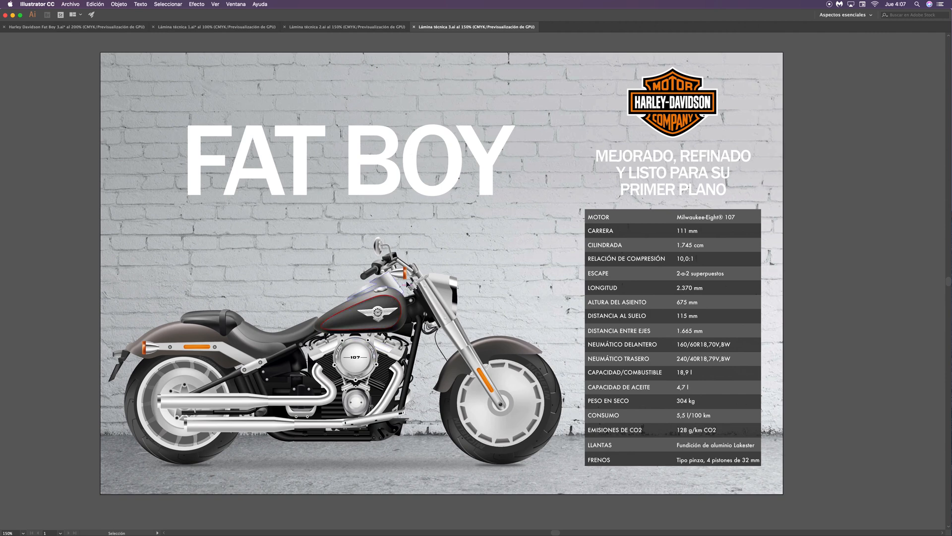
drag(813, 206, 801, 211)
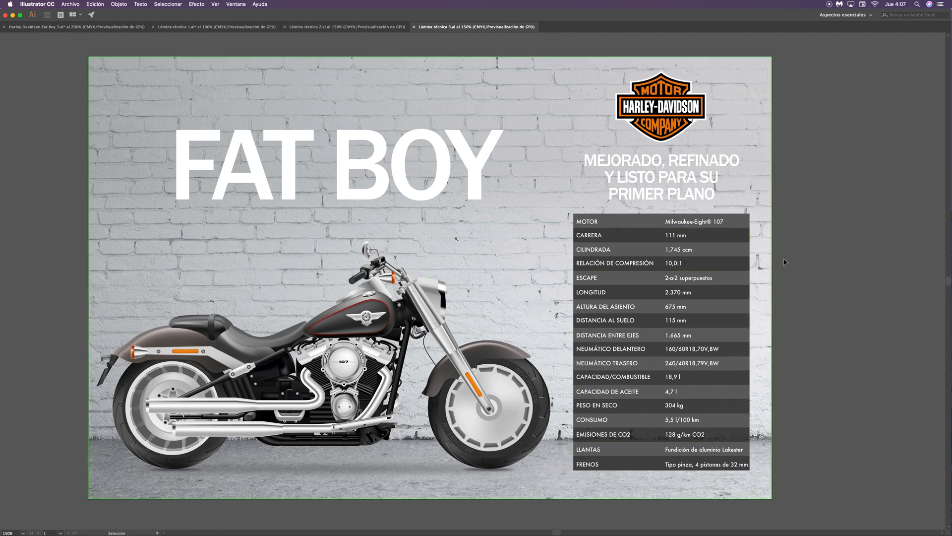
drag(790, 224, 806, 236)
drag(817, 200, 821, 202)
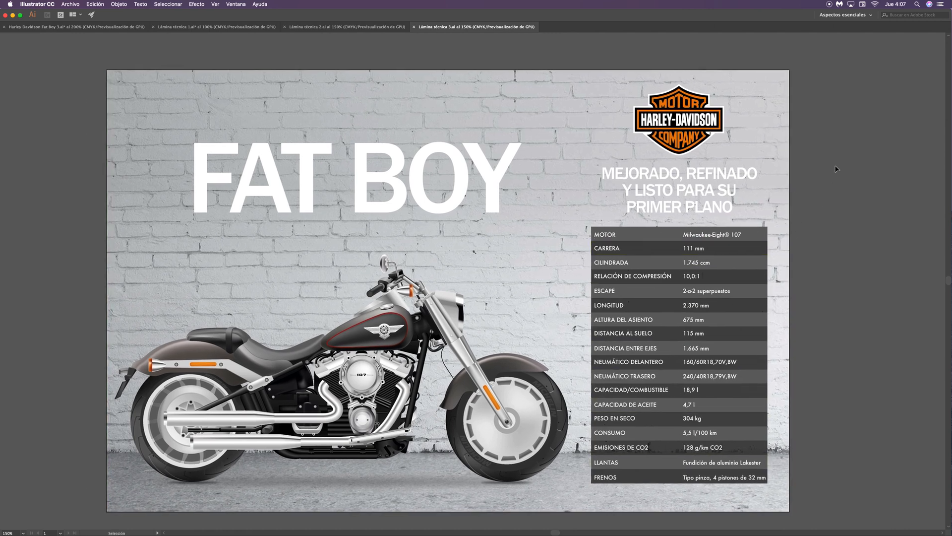
drag(775, 173, 783, 164)
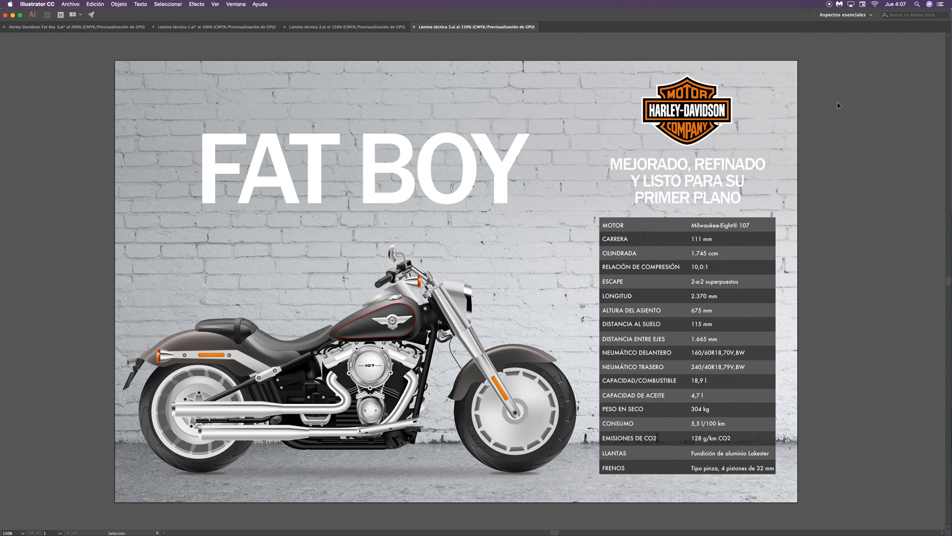
Step: Examine the motorcycle up close against the brick wall, and review the complete technical sheet
drag(466, 251, 530, 191)
drag(390, 303, 486, 238)
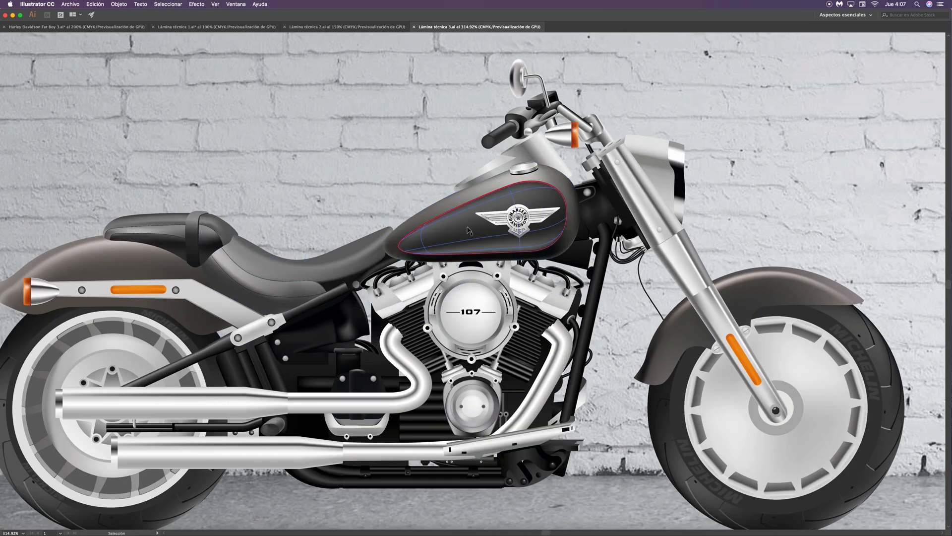
key(super+minus)
key(super+minus)
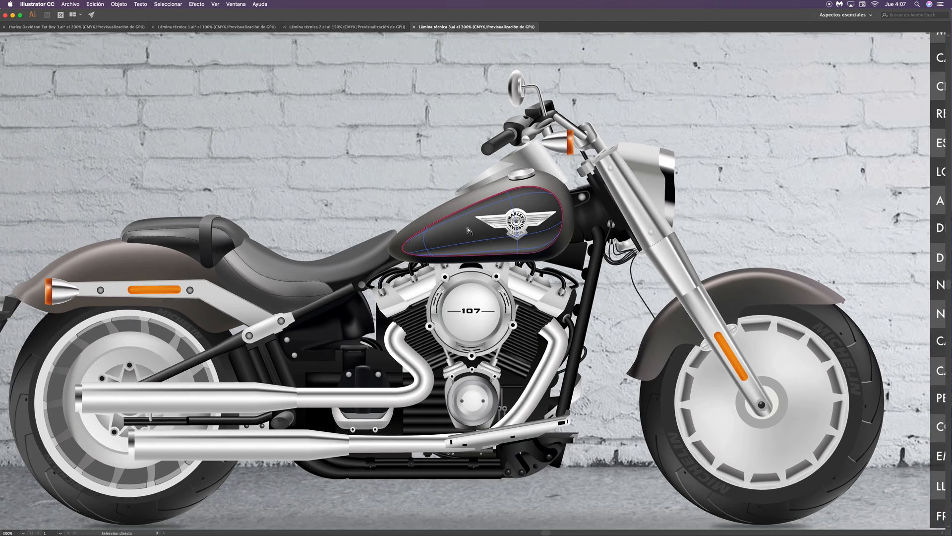
scroll(484, 499, right, 3)
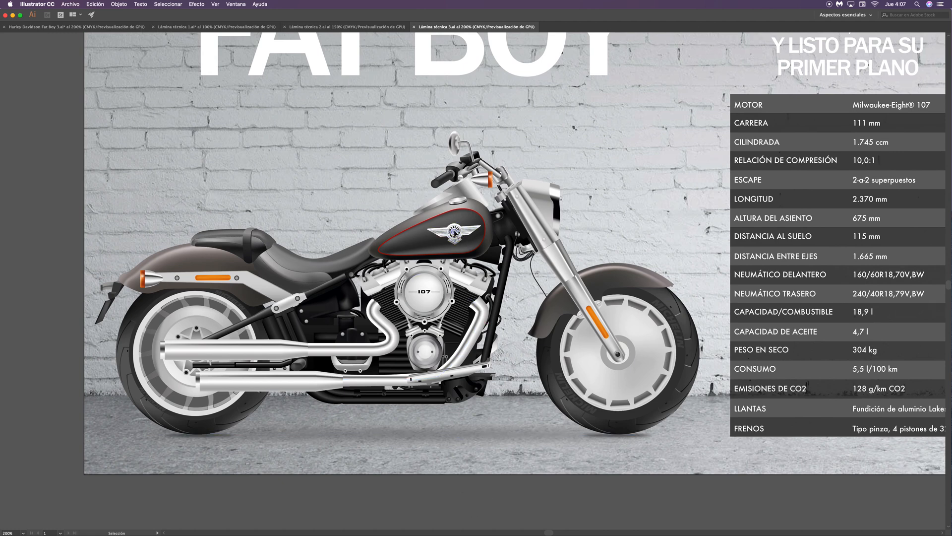
scroll(436, 382, up, 1)
scroll(436, 382, right, 1)
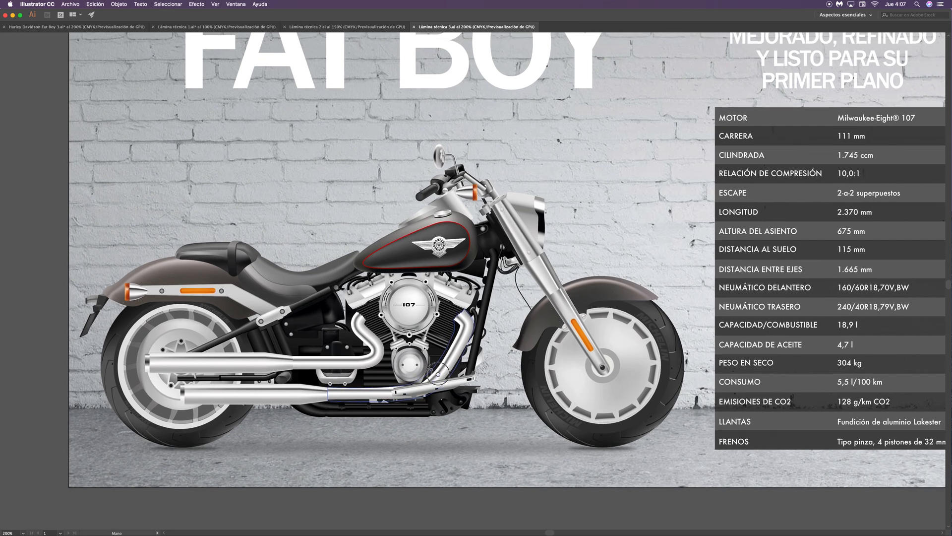
key(a)
key(v)
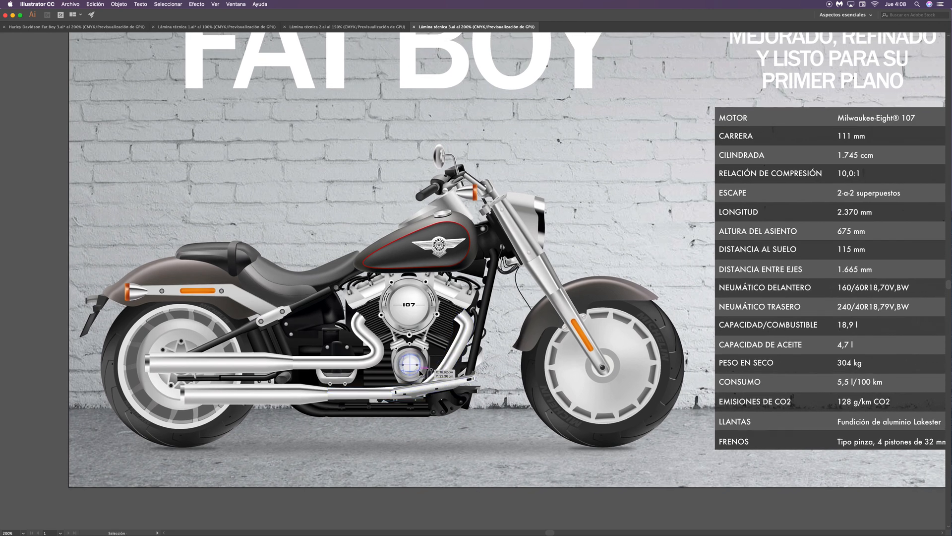
key(super+minus)
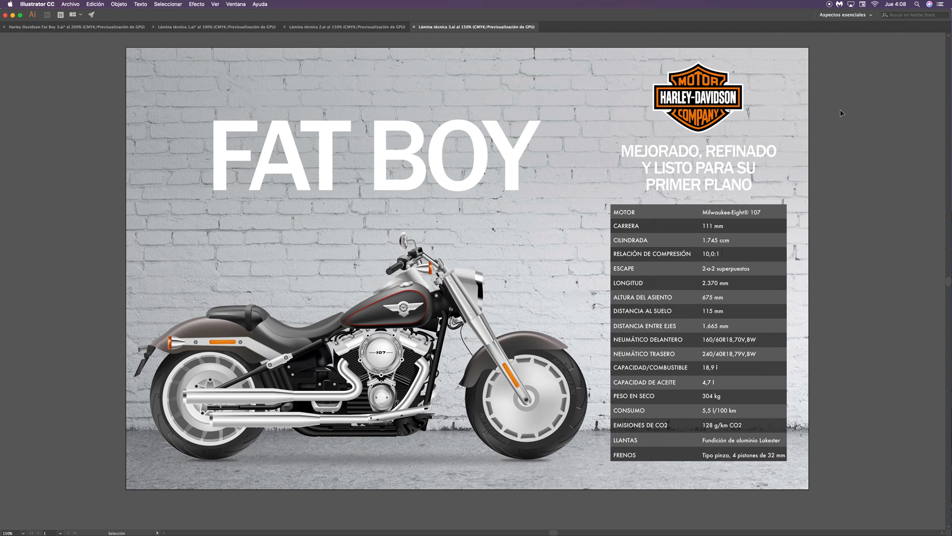
drag(830, 123, 827, 127)
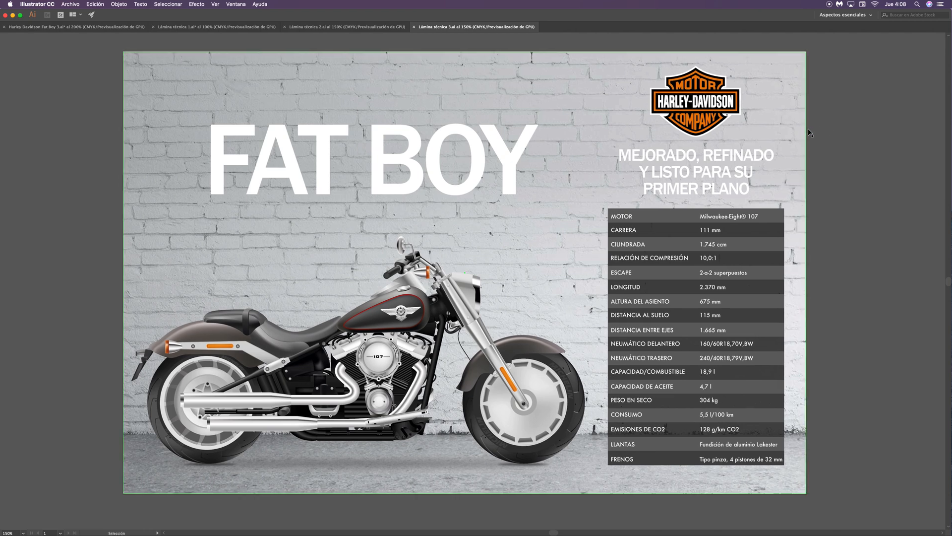